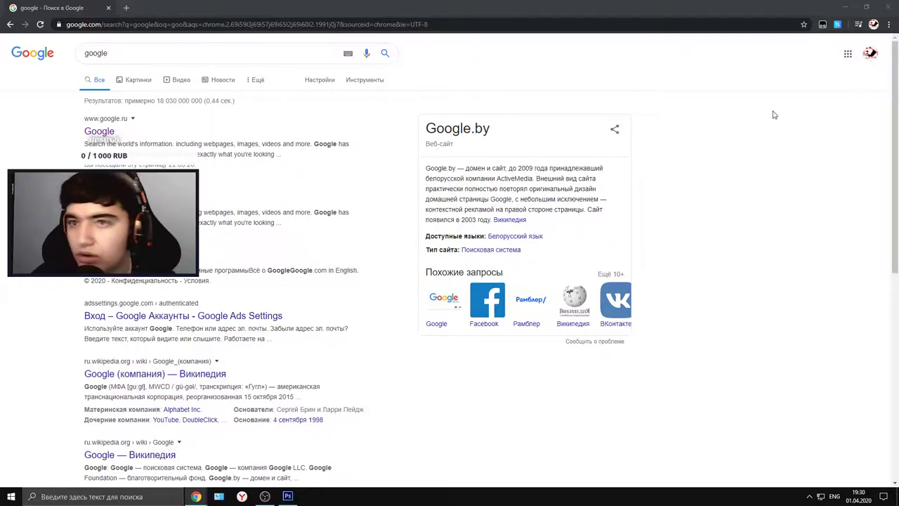
# - Search Google Images for "background template youtube"
pyautogui.click(135, 80)
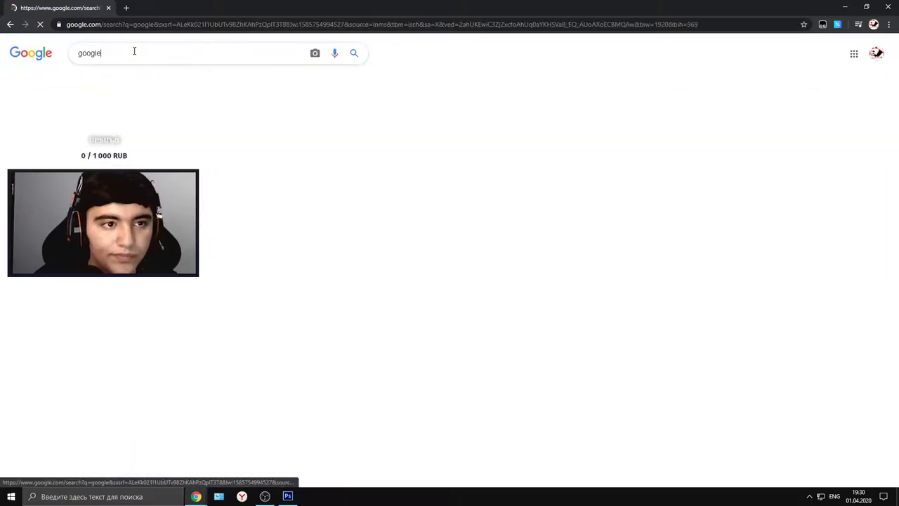
pyautogui.moveTo(133, 53); pyautogui.dragTo(68, 64)
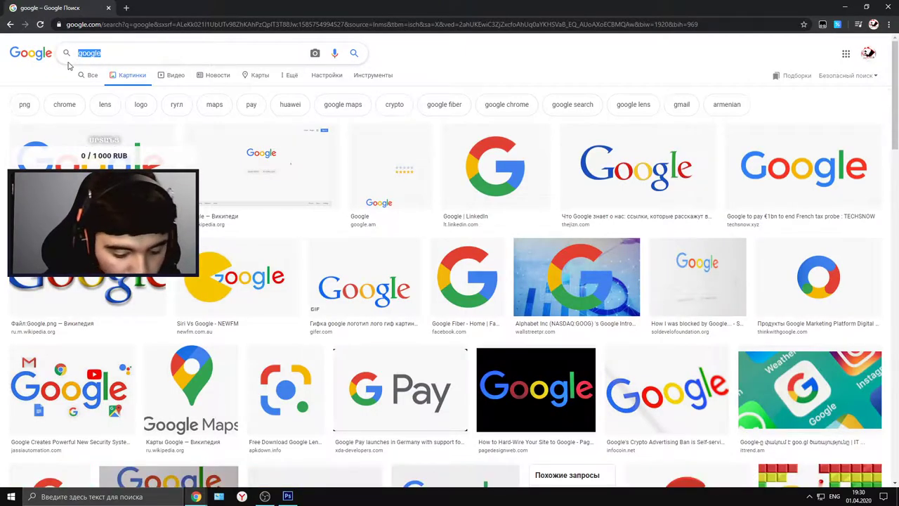
pyautogui.write('bac')
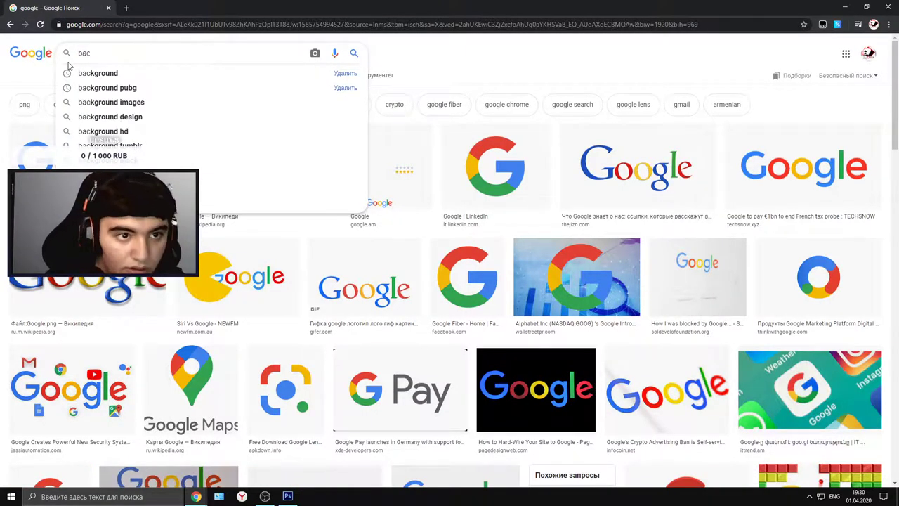
pyautogui.write('kground te')
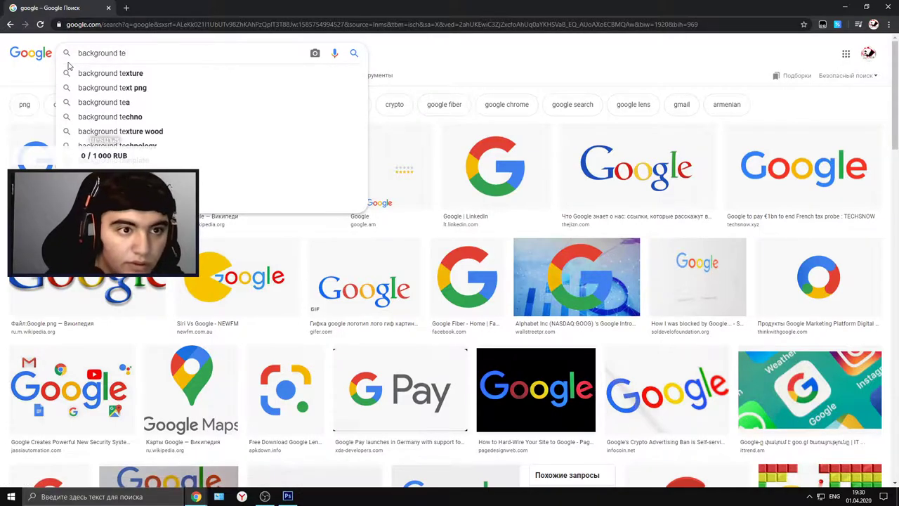
pyautogui.write('m')
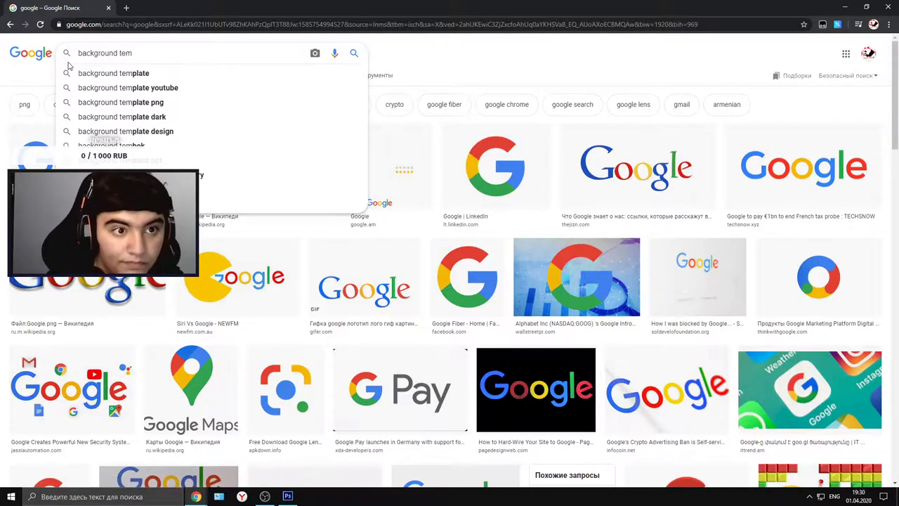
pyautogui.press('Down')
pyautogui.press('Down')
pyautogui.press('Return')
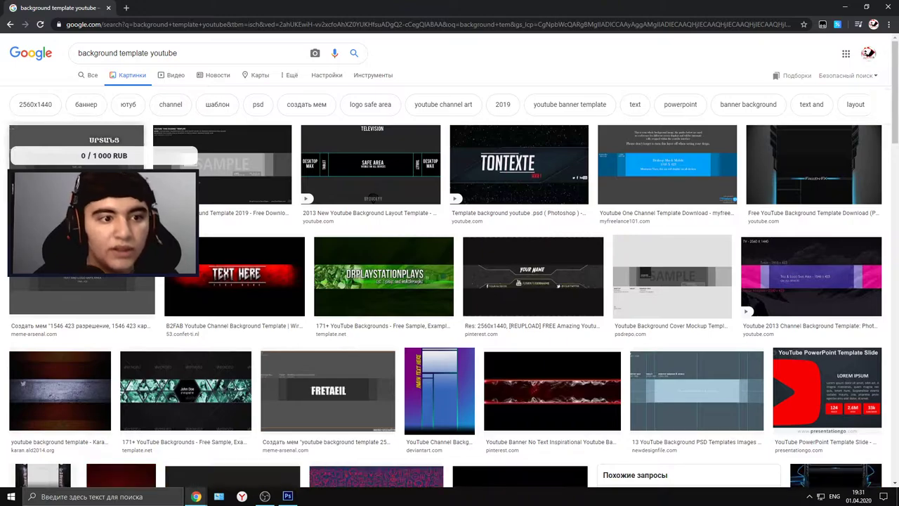
# - Save the first template result, with the 1546 x 423 text and logo safe area, to the desktop and open it in Photoshop
pyautogui.click(76, 140)
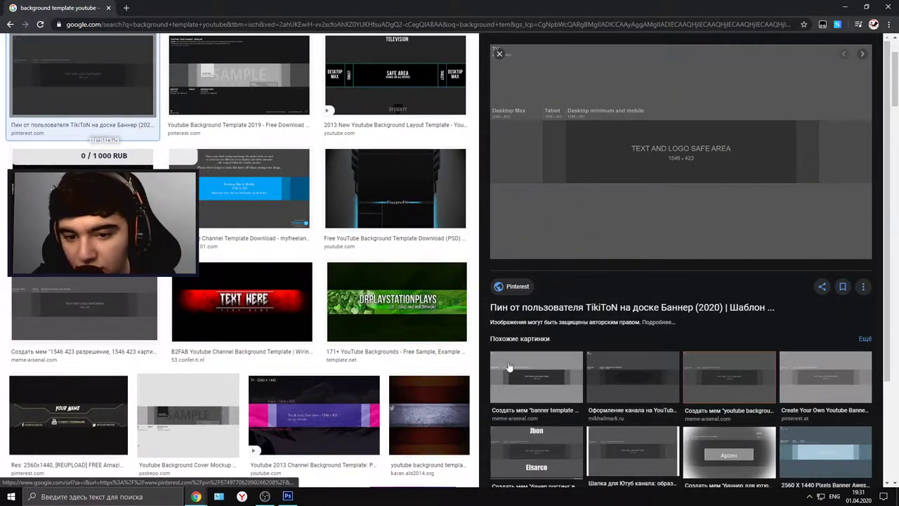
pyautogui.scroll(1, 743, 275)
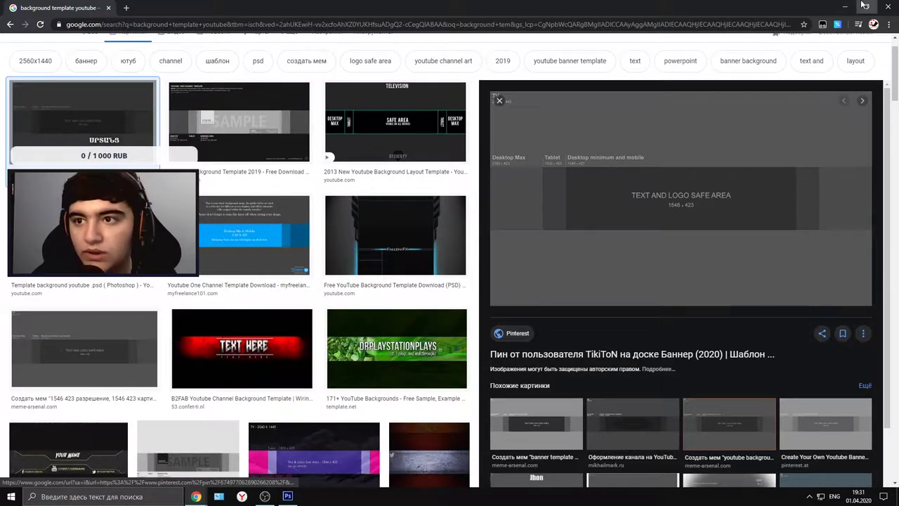
pyautogui.click(863, 4)
pyautogui.moveTo(430, 206); pyautogui.dragTo(305, 364)
pyautogui.press('super+d')
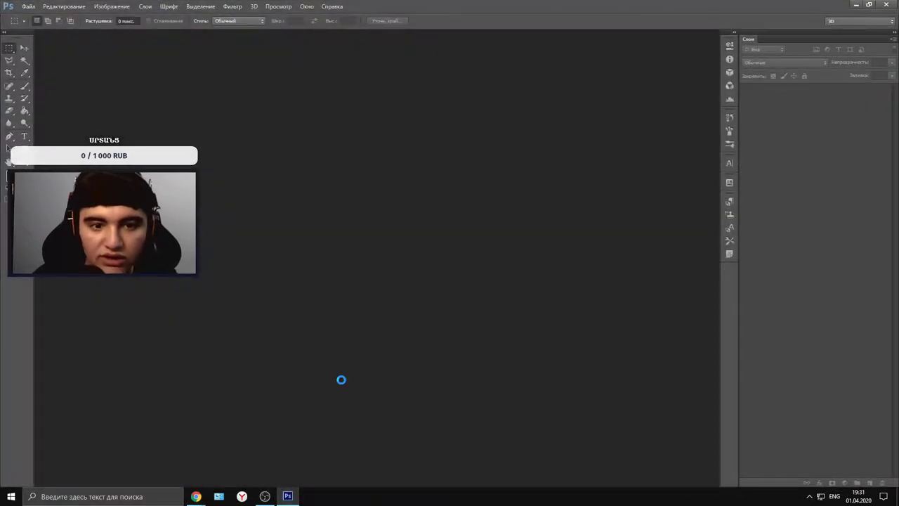
pyautogui.click(472, 230)
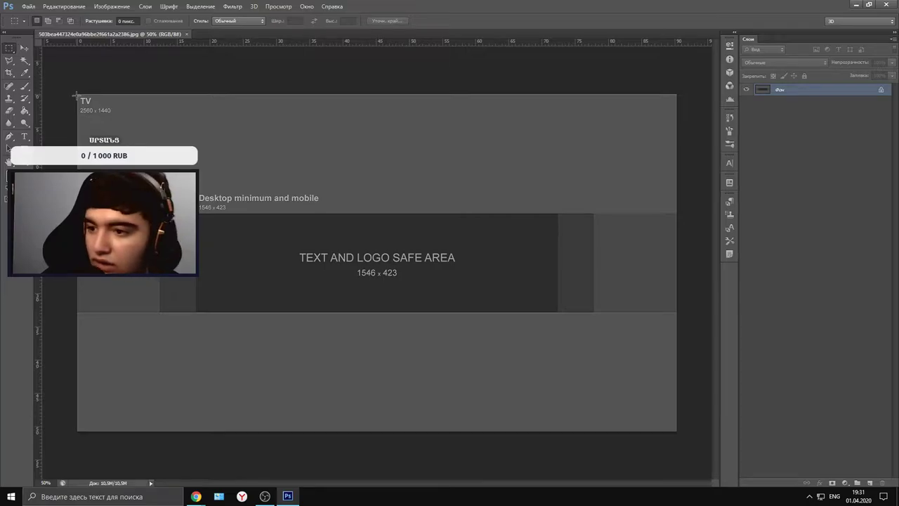
# - Select the full-width band above the safe area and stretch it to the canvas's upper edge, at 101.19% height
pyautogui.moveTo(78, 94); pyautogui.dragTo(676, 214)
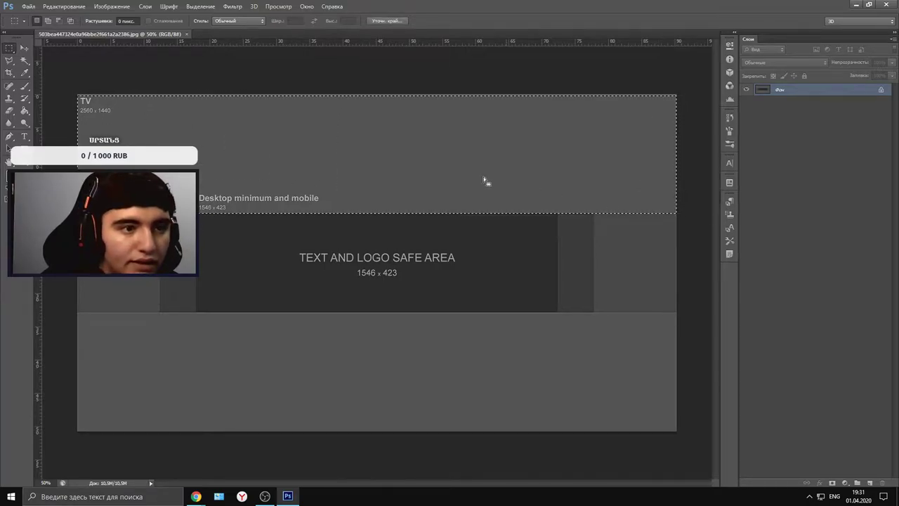
pyautogui.click(30, 52)
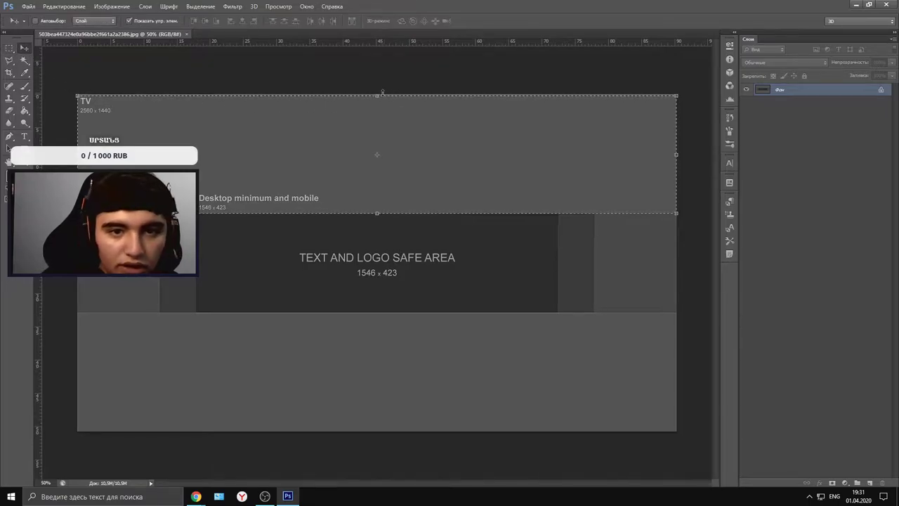
pyautogui.moveTo(382, 92); pyautogui.dragTo(377, 93)
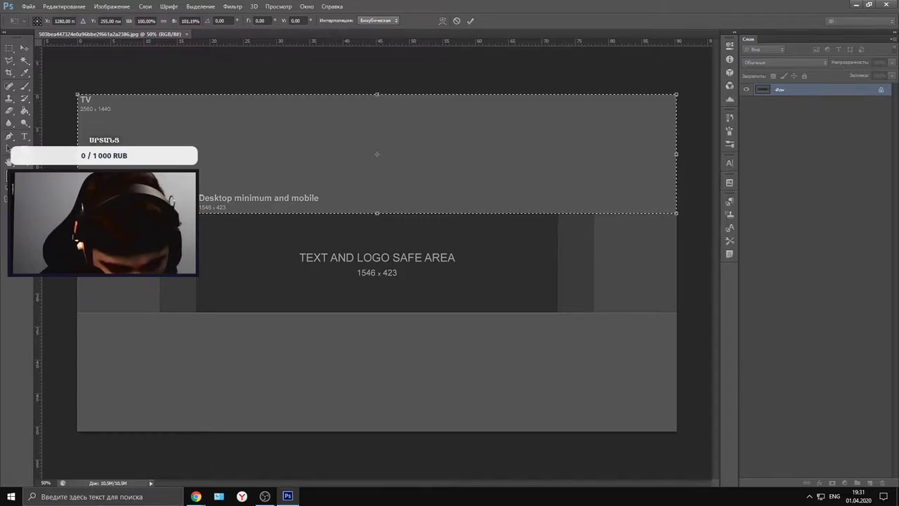
pyautogui.hotkey('alt', 'Tab')
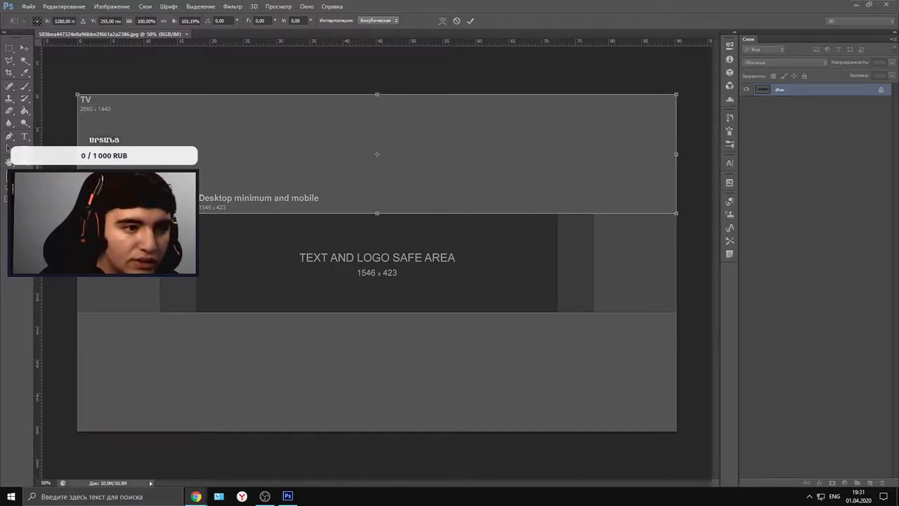
pyautogui.hotkey('ctrl', 'h')
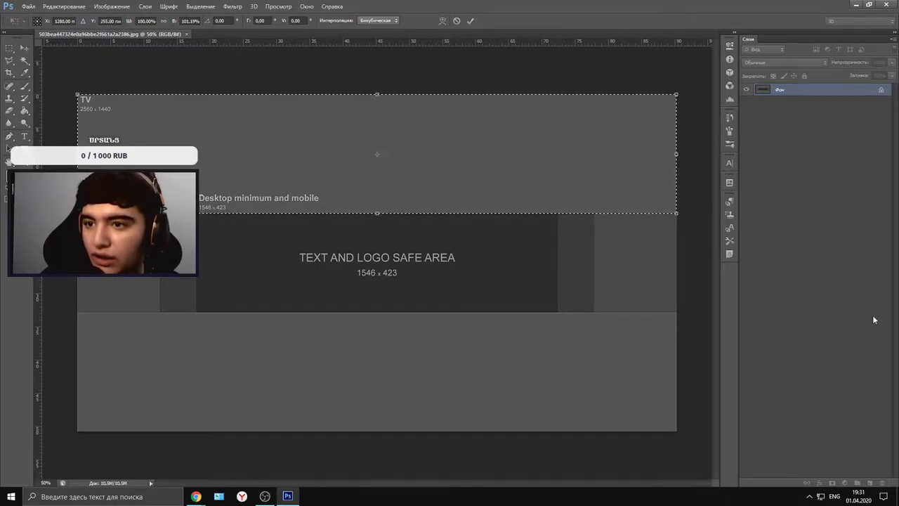
pyautogui.click(24, 48)
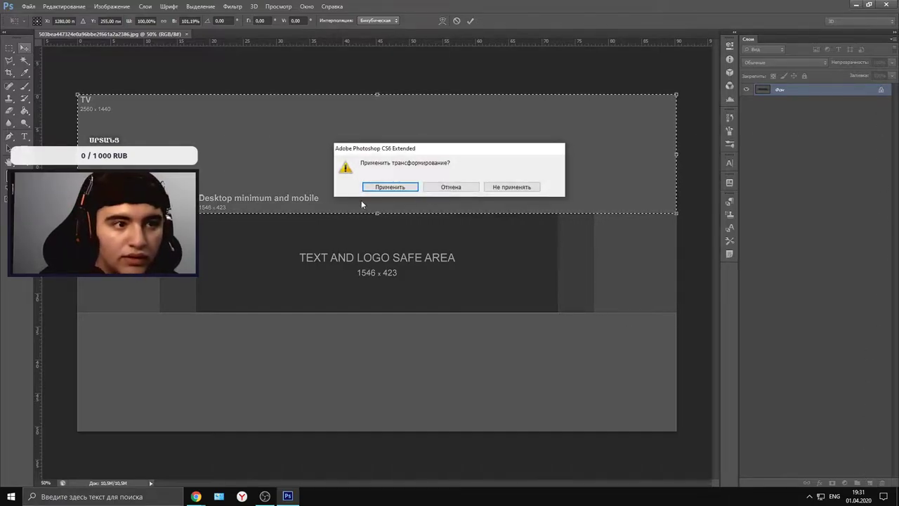
pyautogui.click(390, 187)
# - Draw a dark navy rectangle of about 2702 x 592 px over the upper band on a new layer
pyautogui.click(869, 483)
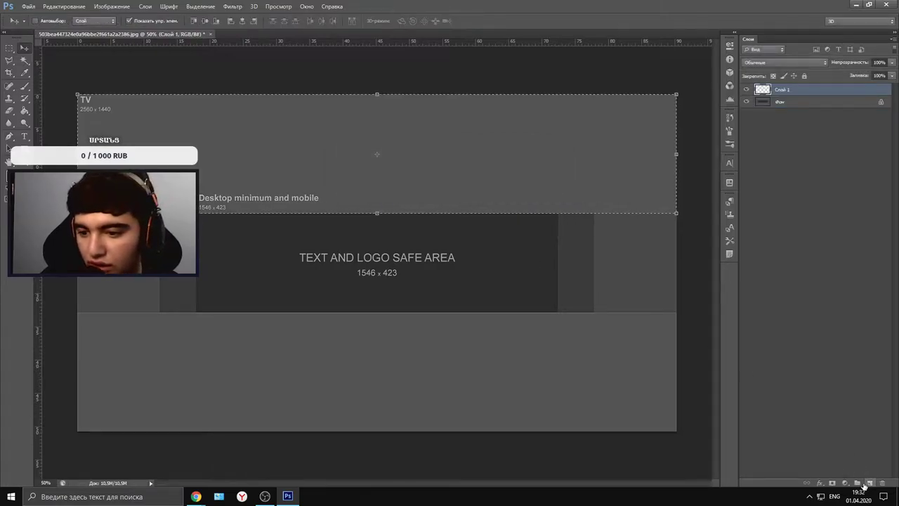
pyautogui.click(24, 149)
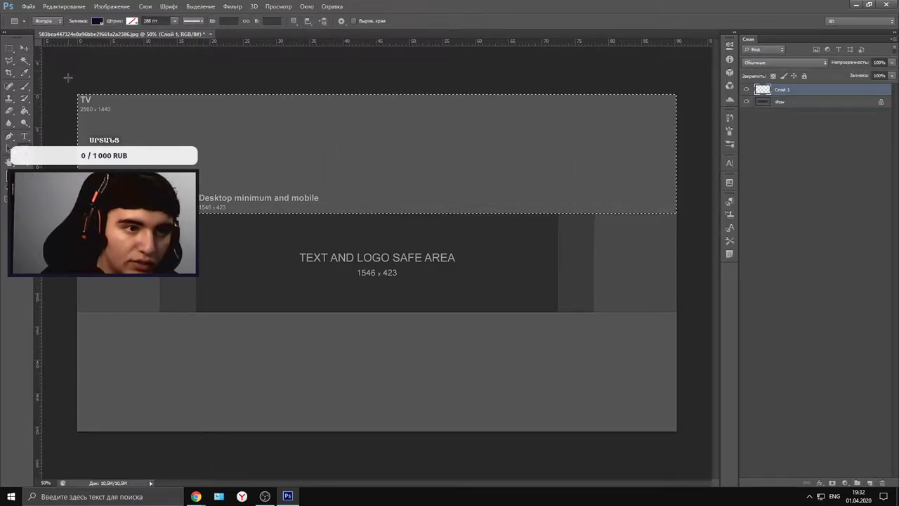
pyautogui.moveTo(68, 78); pyautogui.dragTo(700, 217)
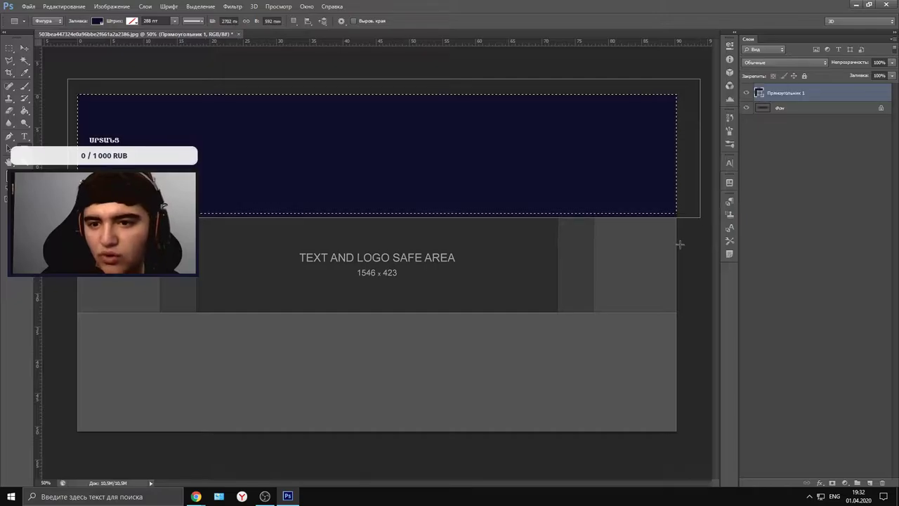
pyautogui.click(24, 48)
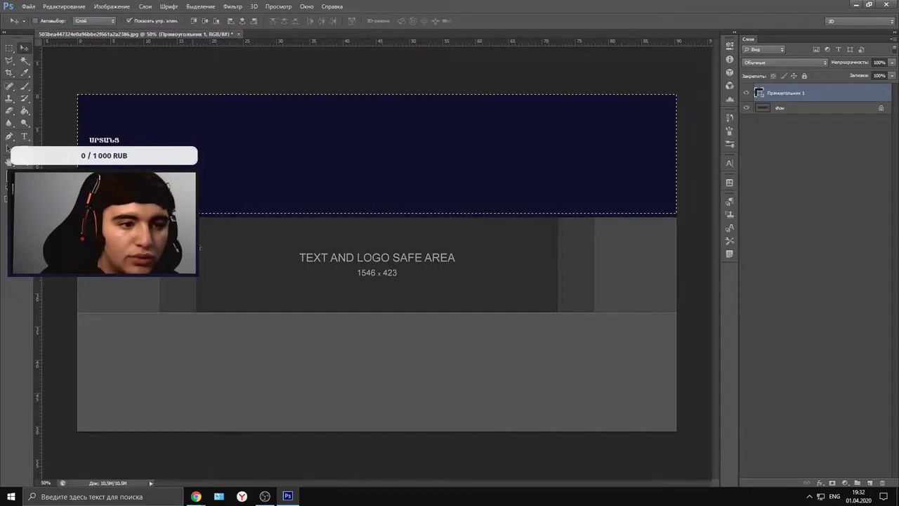
pyautogui.moveTo(408, 204); pyautogui.dragTo(408, 202)
pyautogui.rightClick(408, 202)
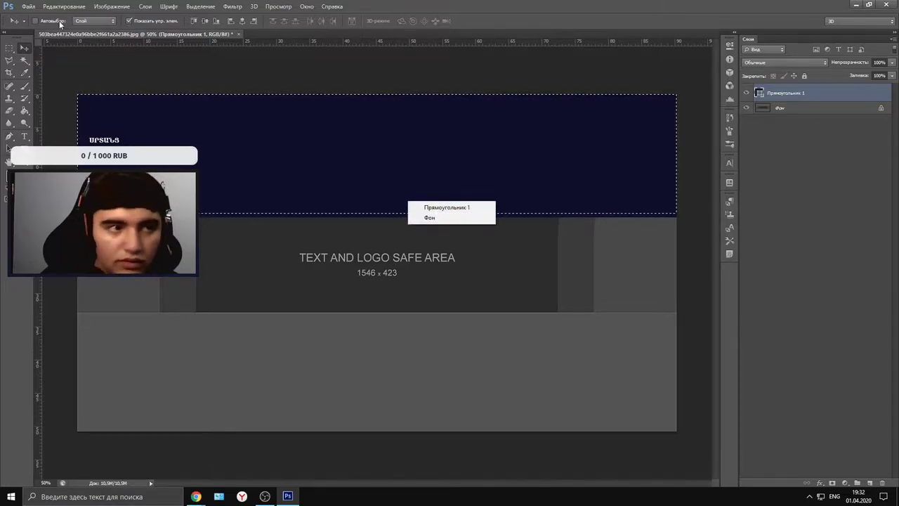
pyautogui.click(21, 52)
pyautogui.click(10, 50)
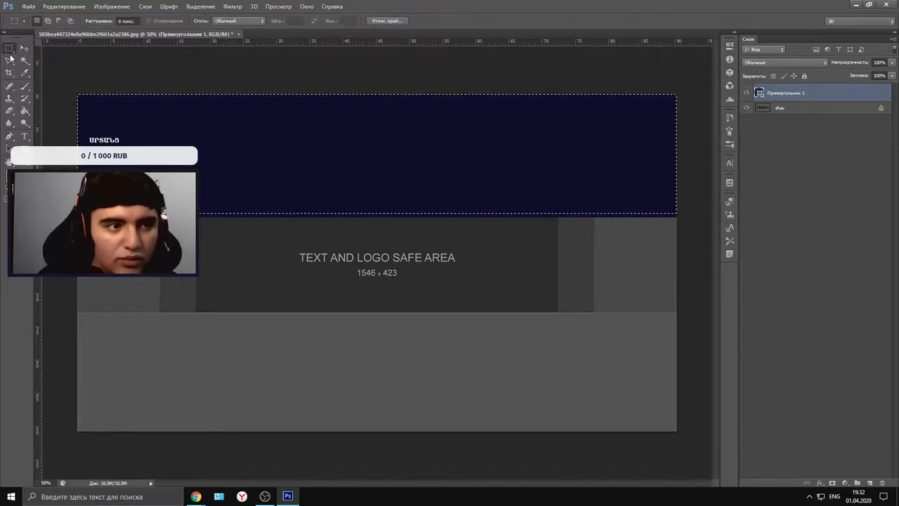
pyautogui.click(10, 59)
pyautogui.click(80, 68)
pyautogui.click(293, 79)
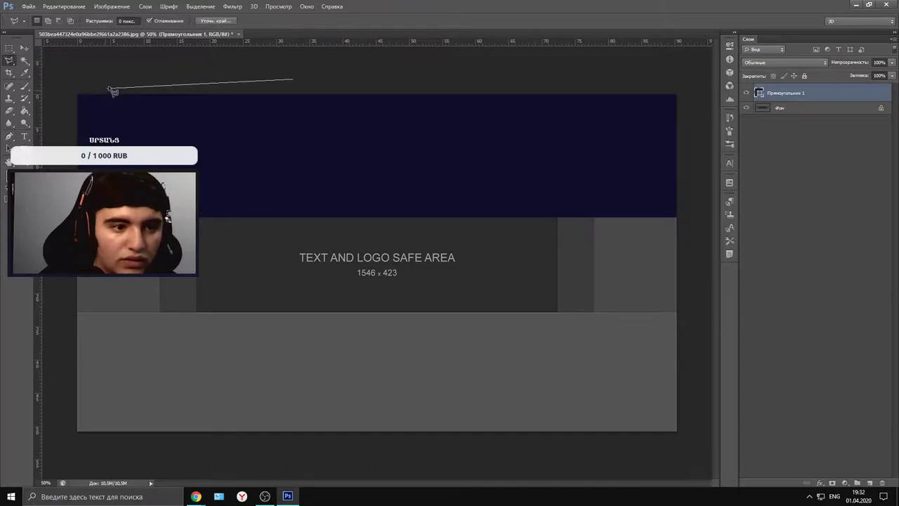
pyautogui.press('Escape')
# - Delete the navy rectangle layer from the template
pyautogui.click(25, 48)
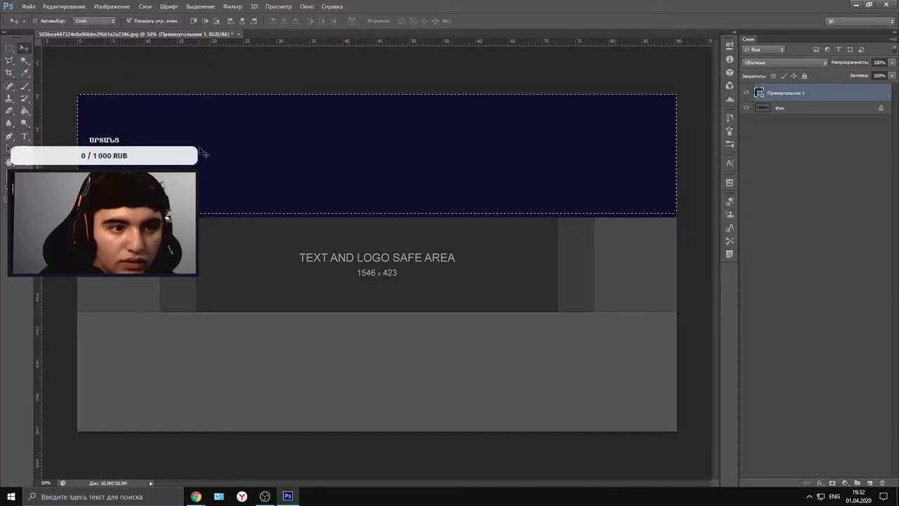
pyautogui.press('Delete')
pyautogui.moveTo(183, 180)
pyautogui.mouseDown()
pyautogui.moveTo(275, 180)
pyautogui.moveTo(185, 181)
pyautogui.mouseUp()
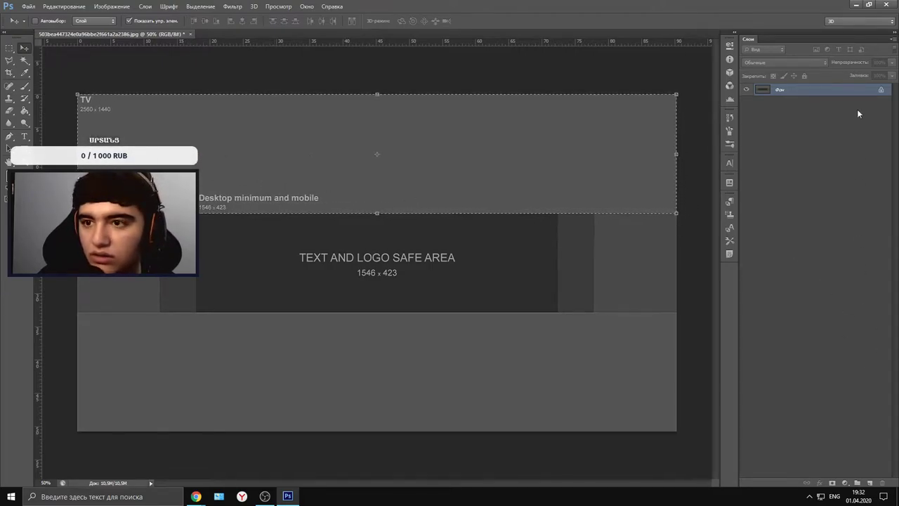
# - Convert the locked background into a regular layer and accept white (ffffff) as the background colour
pyautogui.doubleClick(881, 92)
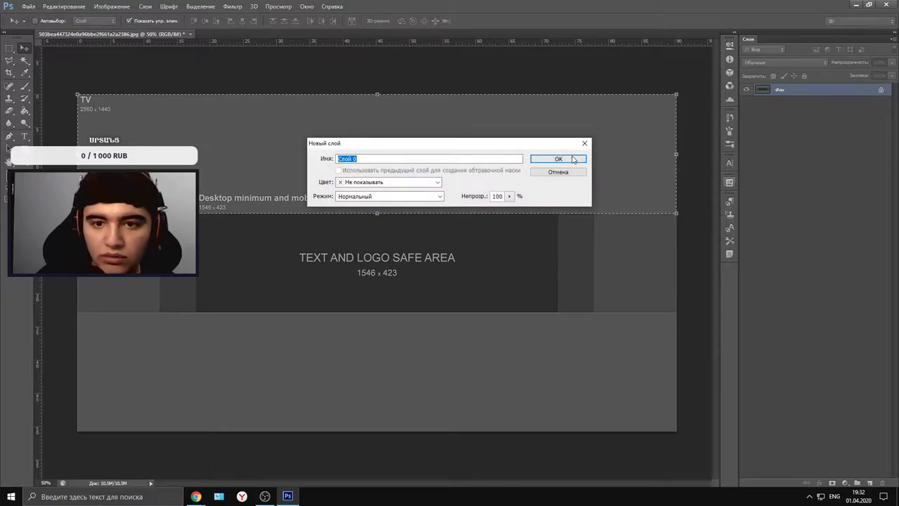
pyautogui.click(572, 159)
pyautogui.click(19, 186)
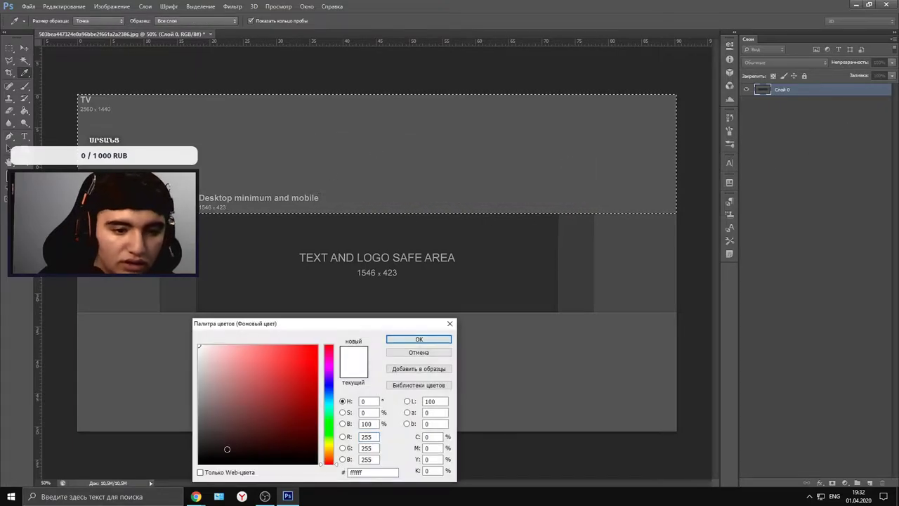
pyautogui.click(419, 339)
pyautogui.press('v')
# - Put the template layer in a group and try to delete the selected upper band from the group
pyautogui.hotkey('ctrl', 'g')
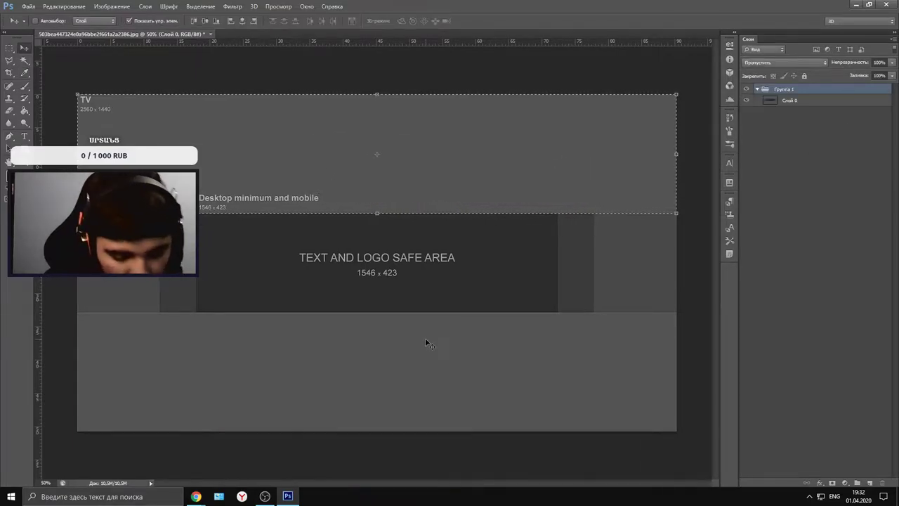
pyautogui.press('Delete')
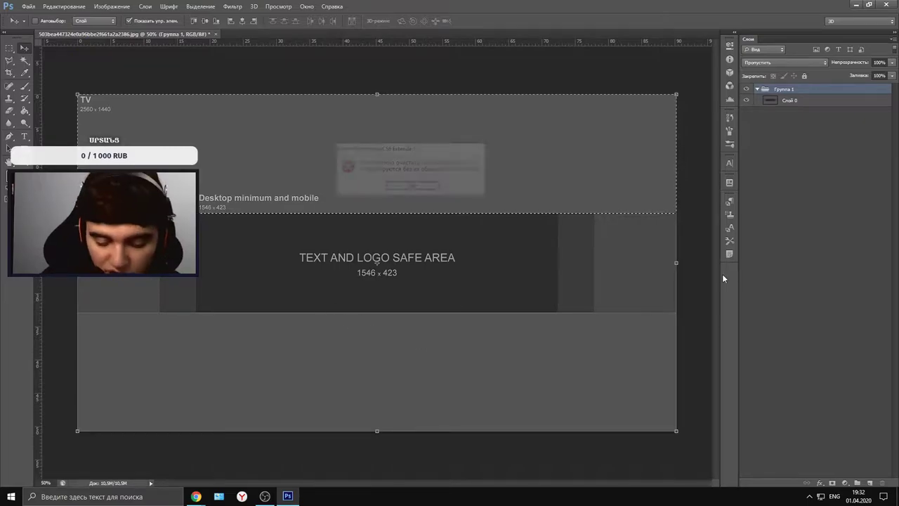
pyautogui.click(412, 186)
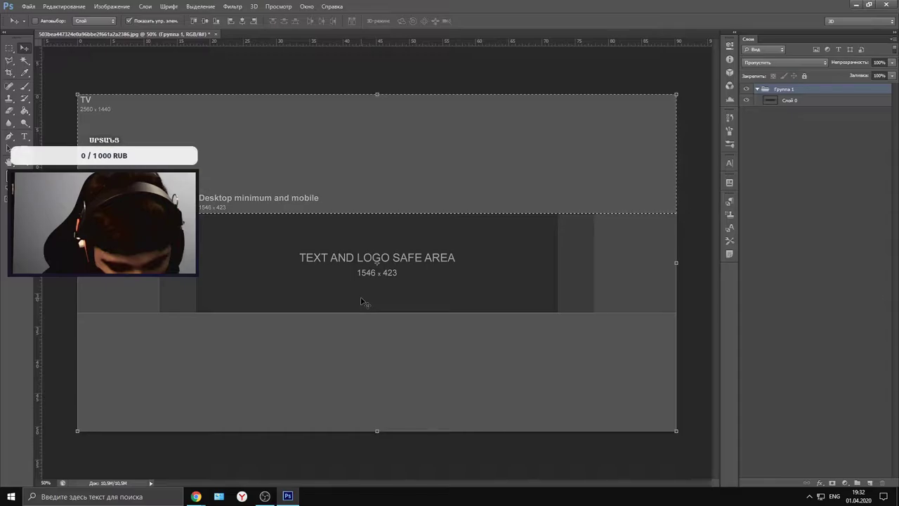
pyautogui.hotkey('ctrl', 'r')
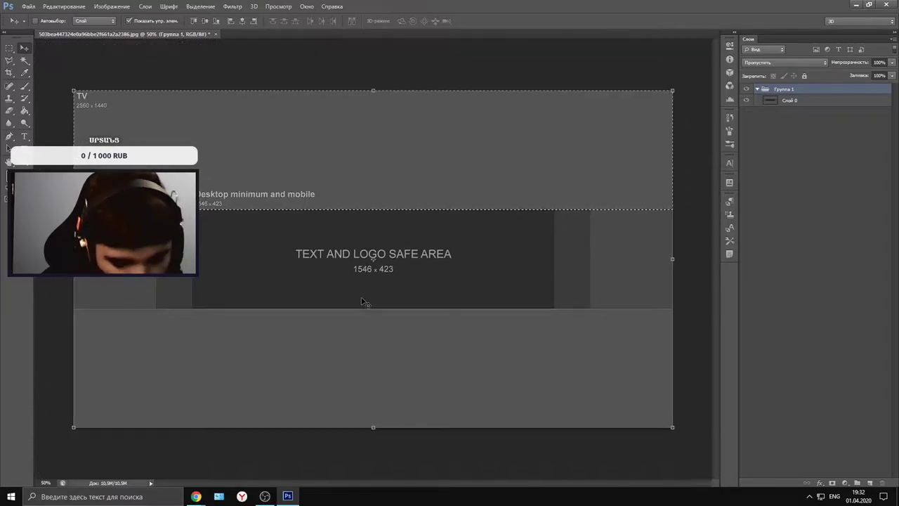
pyautogui.hotkey('ctrl', 'r')
pyautogui.hotkey('ctrl', 'r')
pyautogui.hotkey('ctrl', 'r')
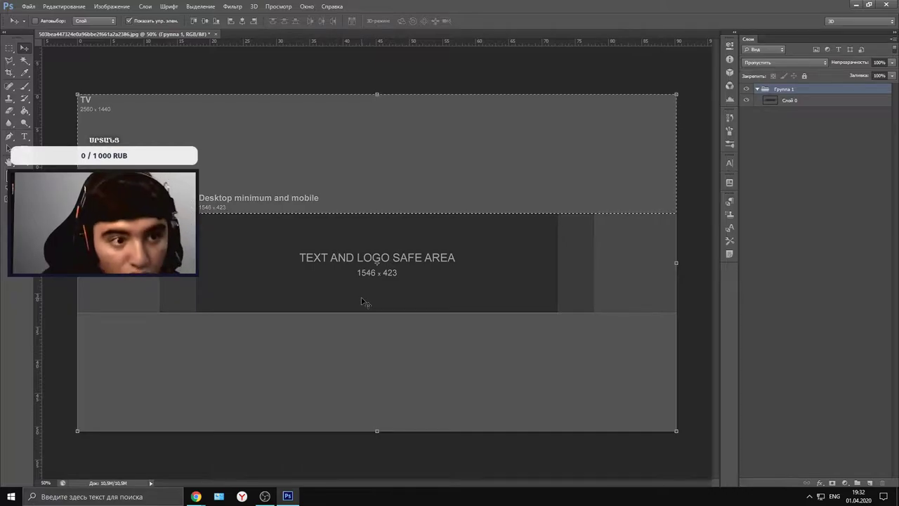
# - Duplicate the group twice and try to delete the selected upper band from the newest copy
pyautogui.hotkey('ctrl', 'j')
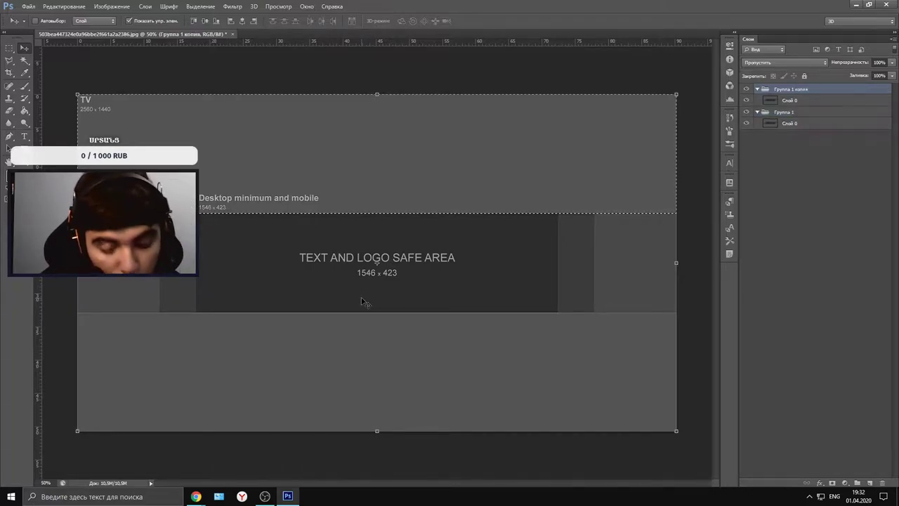
pyautogui.hotkey('ctrl', 'j')
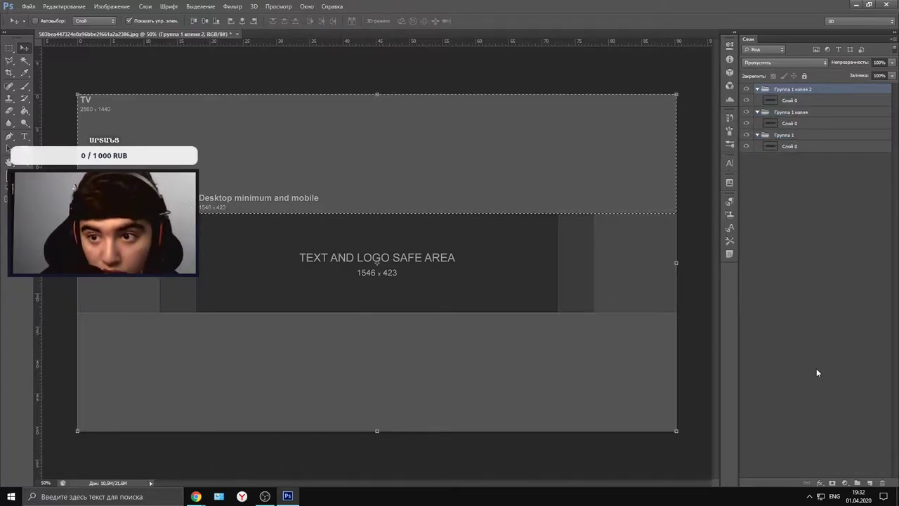
pyautogui.press('Delete')
pyautogui.click(428, 190)
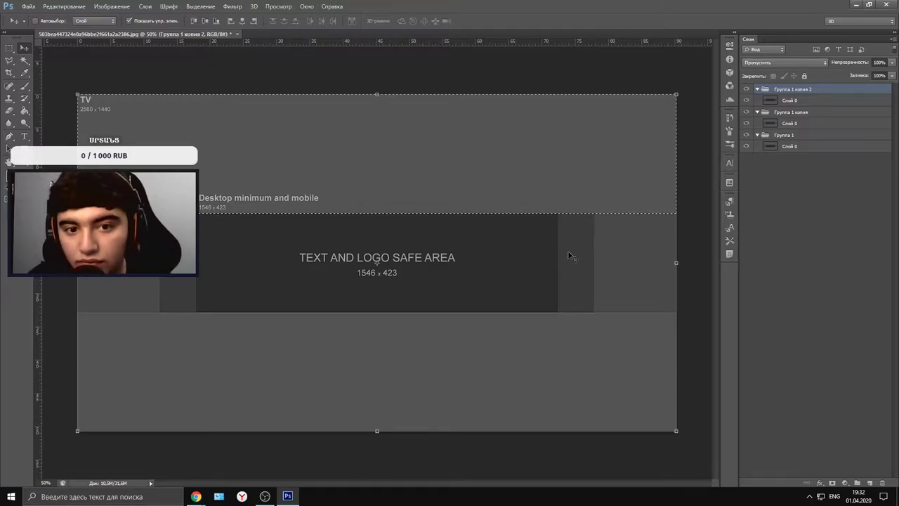
# - Clear the selected upper band from the layers inside both group copies
pyautogui.click(788, 100)
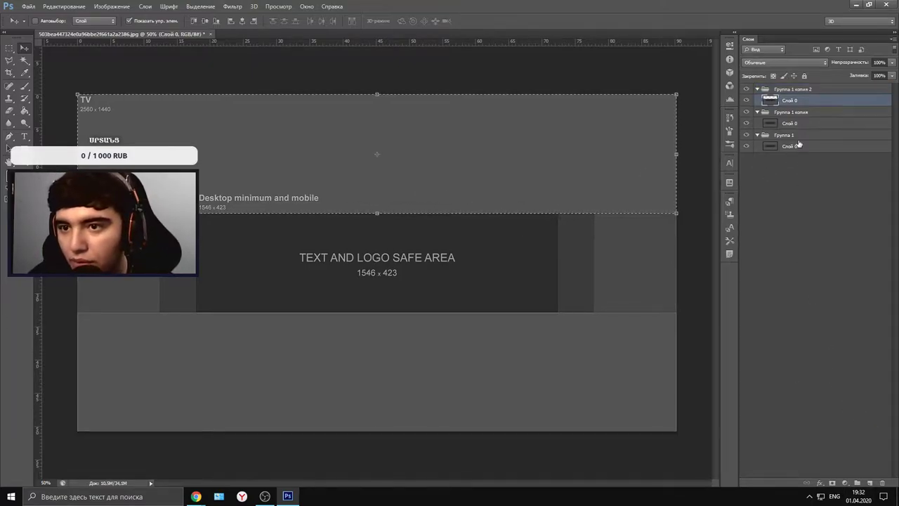
pyautogui.click(786, 124)
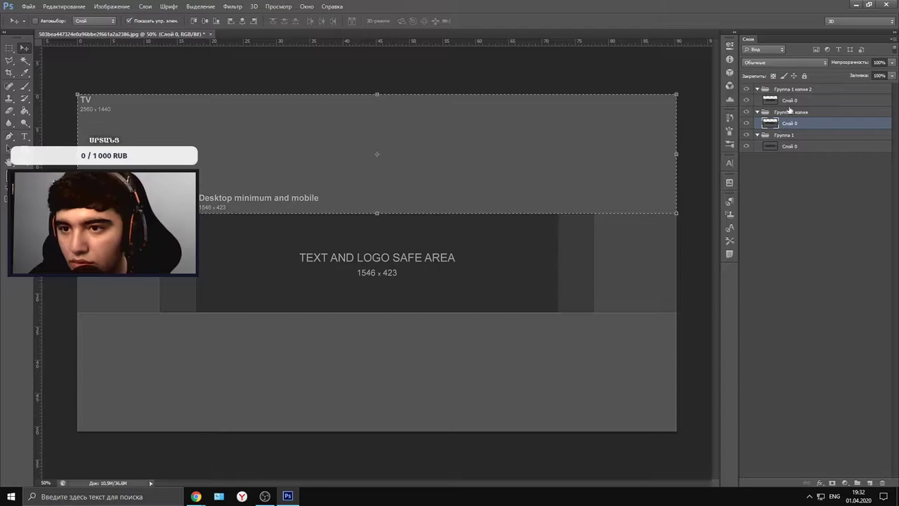
pyautogui.click(789, 111)
pyautogui.press('Delete')
pyautogui.press('Return')
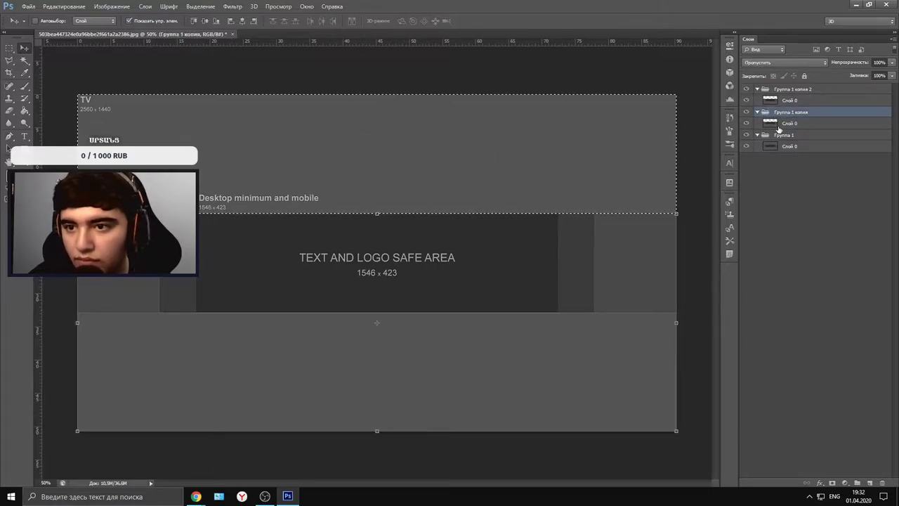
pyautogui.rightClick(785, 126)
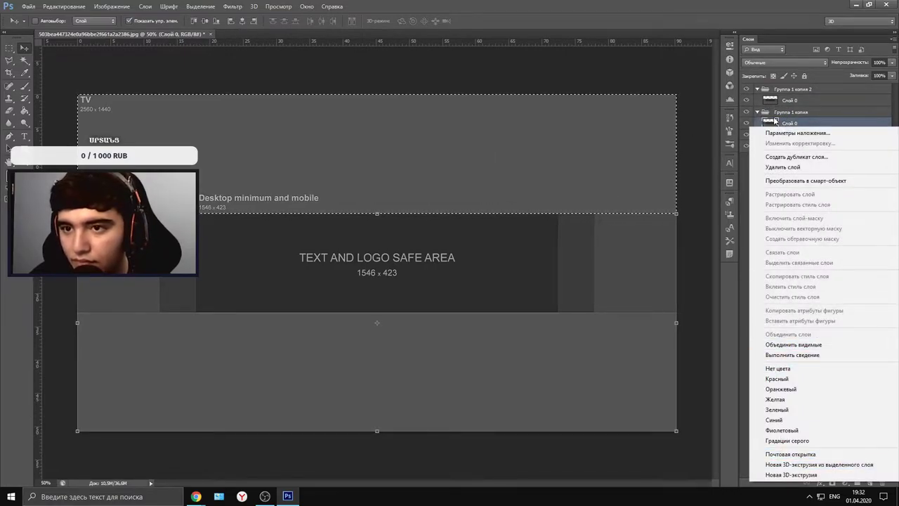
pyautogui.click(773, 123)
pyautogui.doubleClick(774, 124)
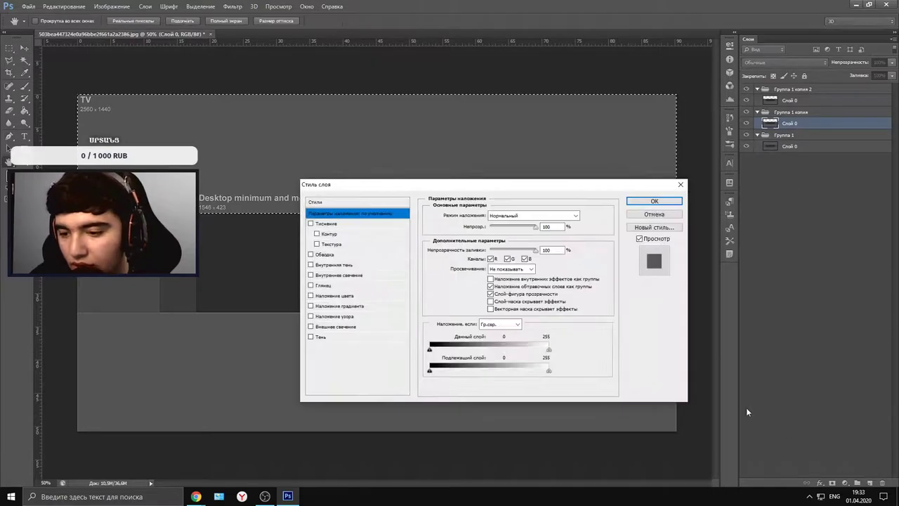
pyautogui.click(653, 201)
# - Delete the layers inside both group copies and remove the two emptied groups, keeping only the original group
pyautogui.press('Delete')
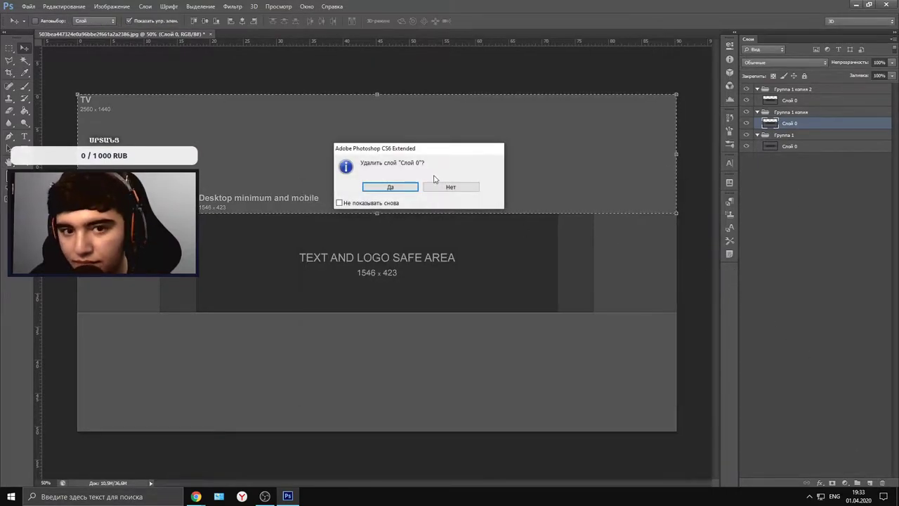
pyautogui.click(391, 186)
pyautogui.click(792, 102)
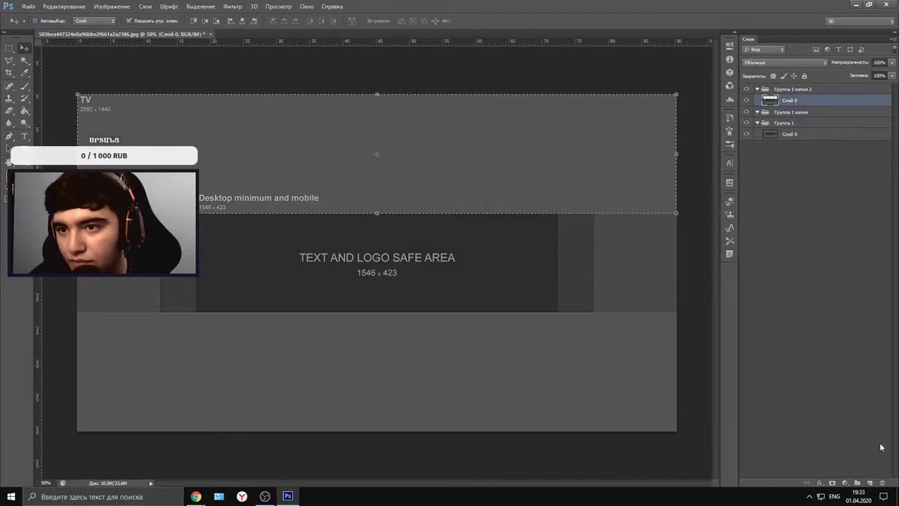
pyautogui.click(883, 483)
pyautogui.press('Return')
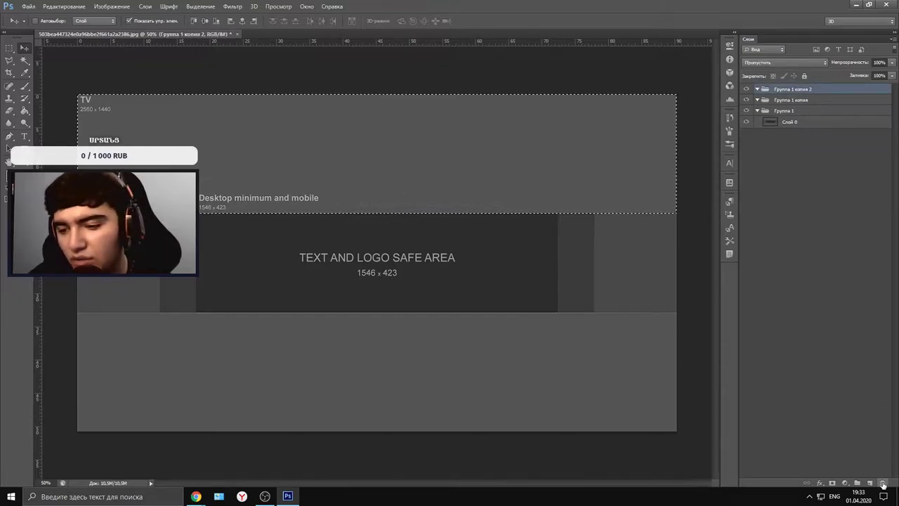
pyautogui.press('Delete')
pyautogui.press('Delete')
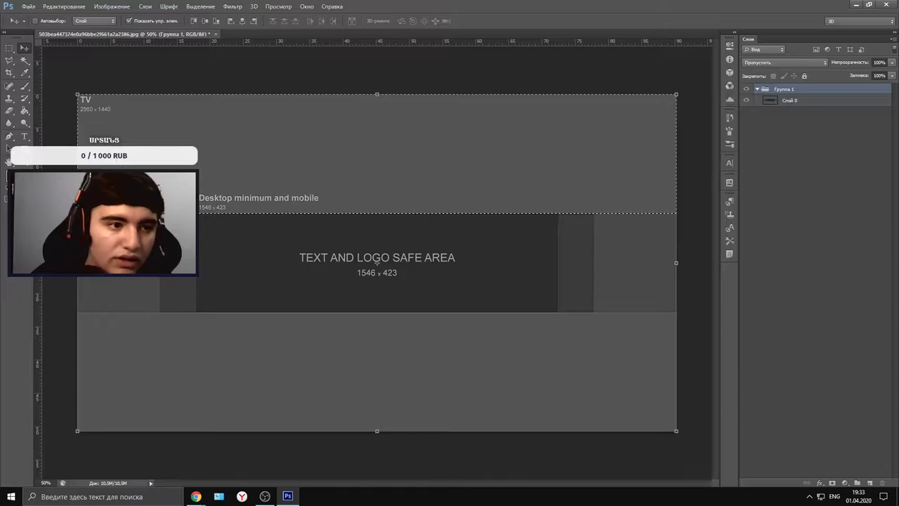
# - Try to fill the selected upper band with the Paint Bucket while the group is active
pyautogui.click(25, 110)
pyautogui.click(357, 188)
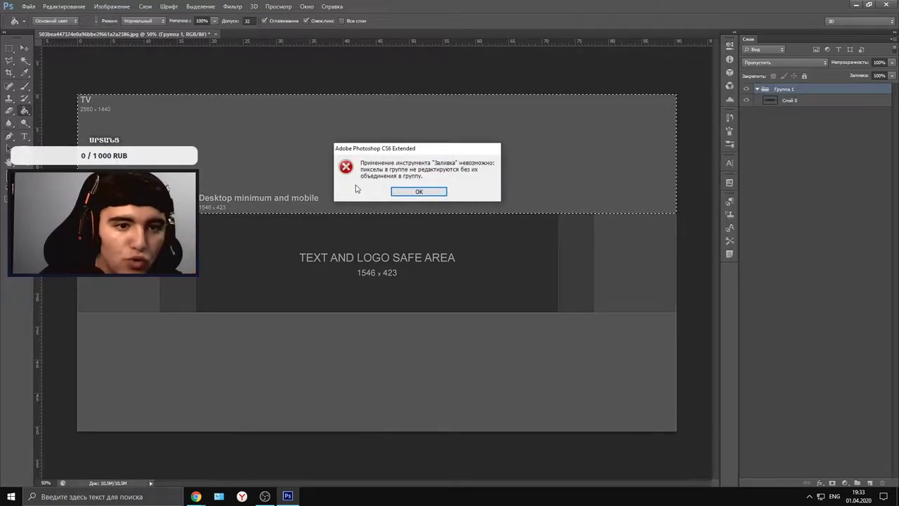
pyautogui.click(442, 191)
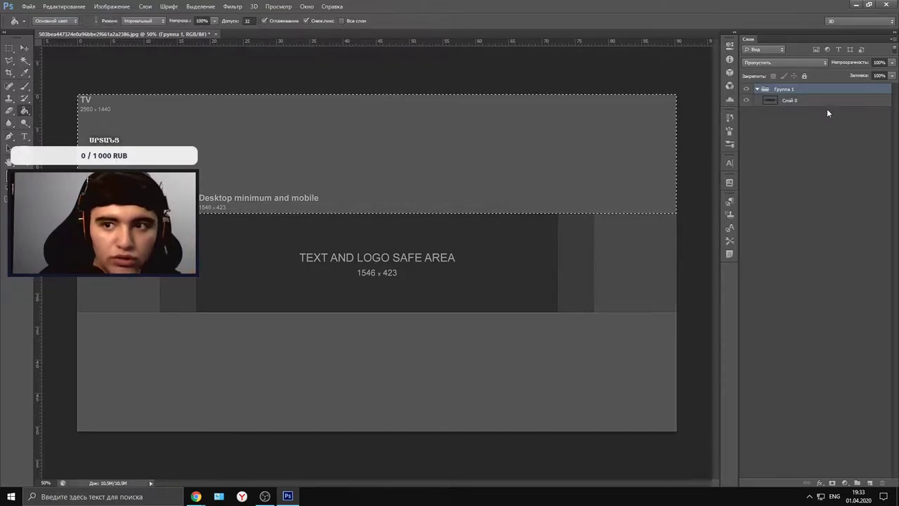
# - Add an empty layer above the template layer, take both layers out of the group and remove the group
pyautogui.click(858, 482)
pyautogui.click(769, 91)
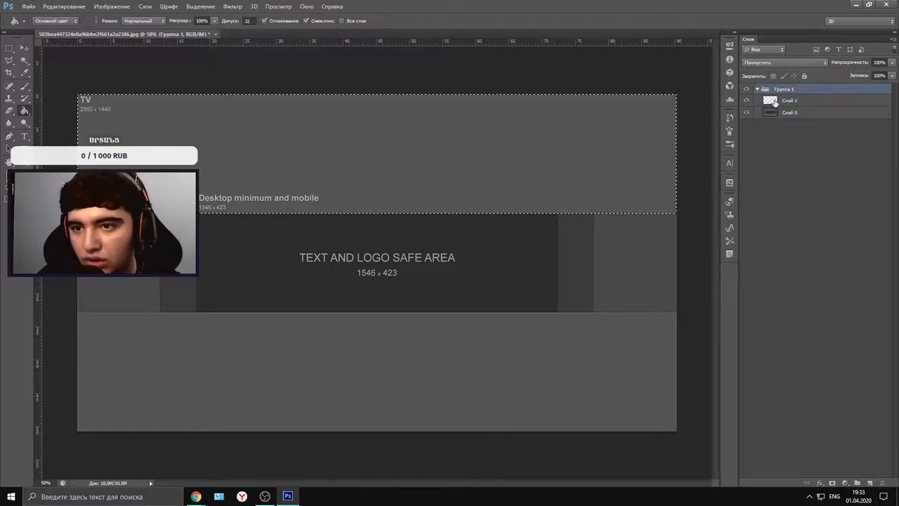
pyautogui.moveTo(775, 103); pyautogui.dragTo(787, 123)
pyautogui.click(781, 92)
pyautogui.click(781, 93)
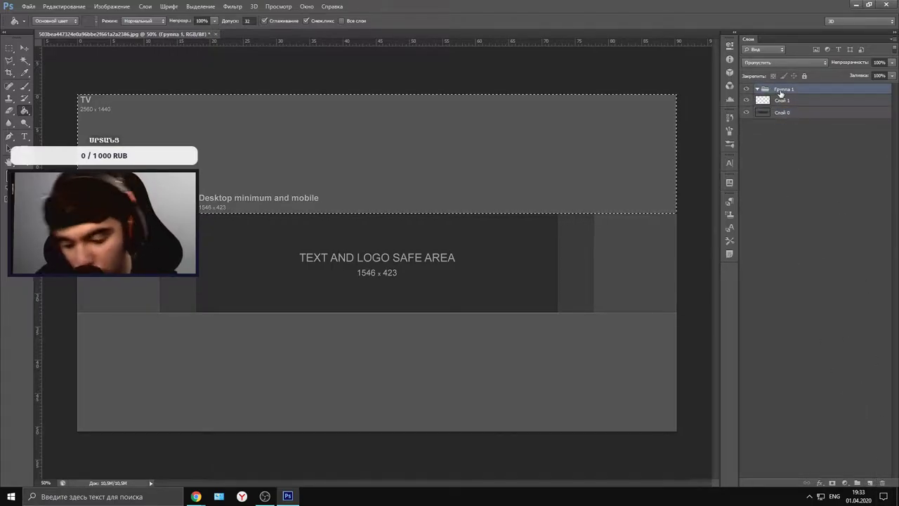
pyautogui.press('Delete')
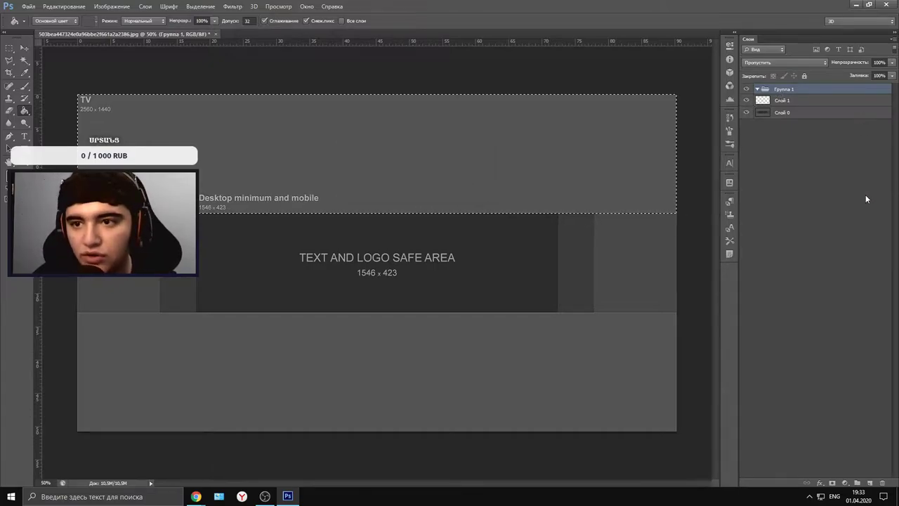
pyautogui.hotkey('ctrl', 'shift', 'g')
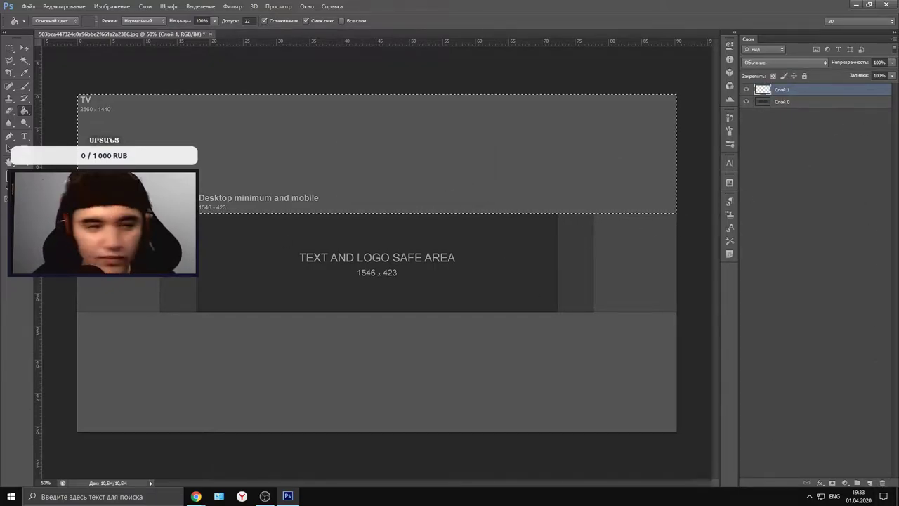
# - Fill the selected upper band of the empty layer with navy, then select the template's lower band and fill it with navy too
pyautogui.click(252, 162)
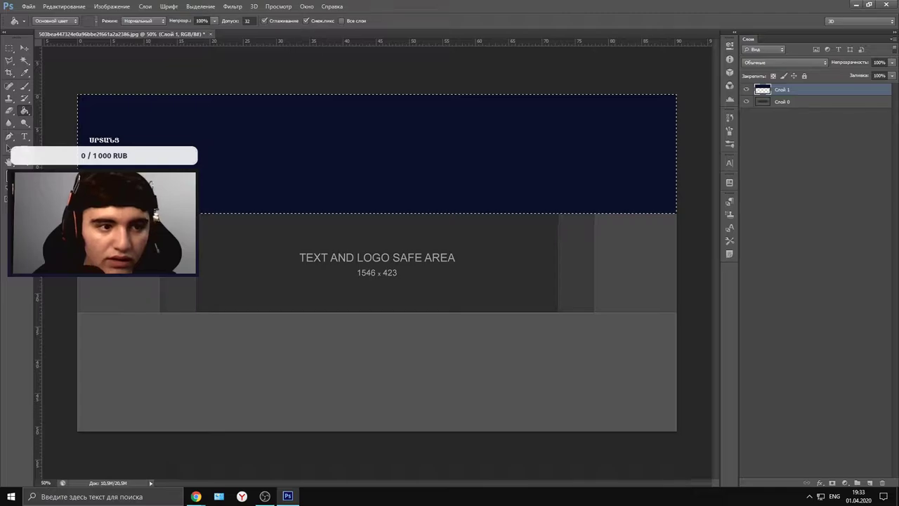
pyautogui.click(9, 48)
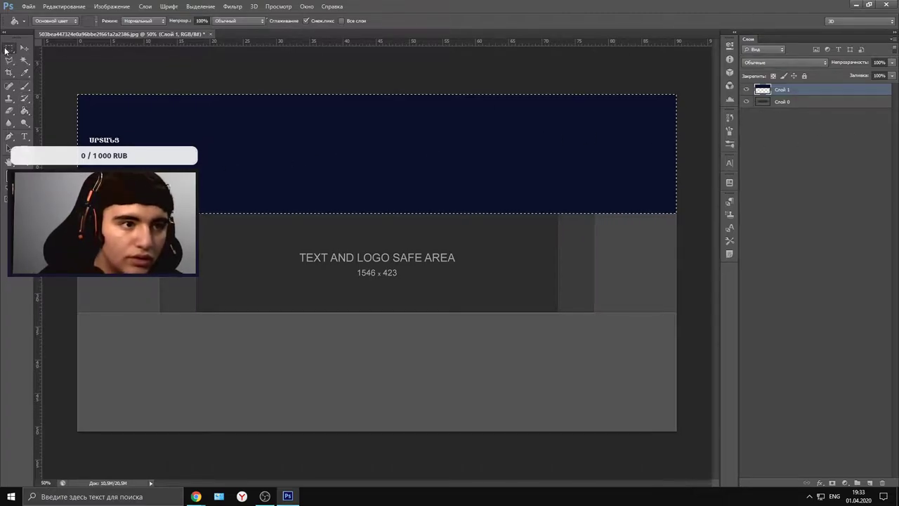
pyautogui.moveTo(85, 326); pyautogui.dragTo(682, 446)
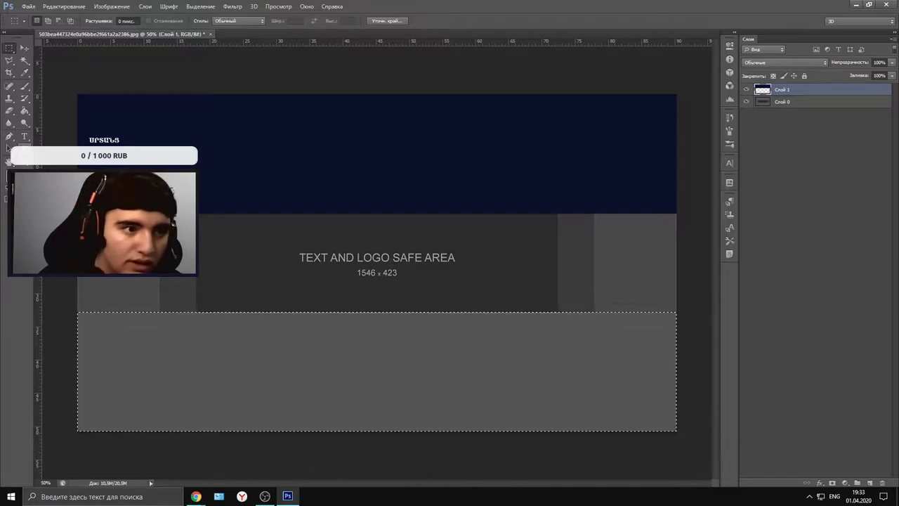
pyautogui.click(25, 111)
pyautogui.click(273, 395)
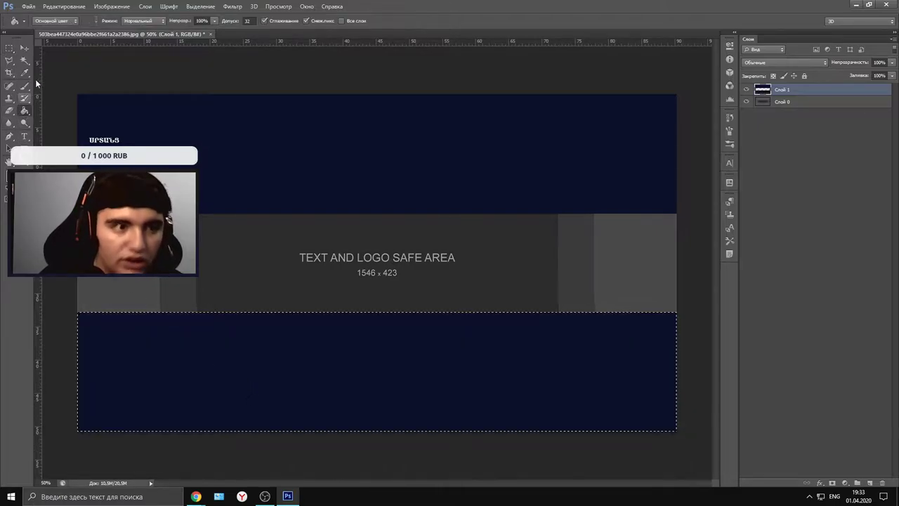
# - Delete the template layer, keeping only the layer with the two navy bands
pyautogui.click(25, 47)
pyautogui.click(781, 104)
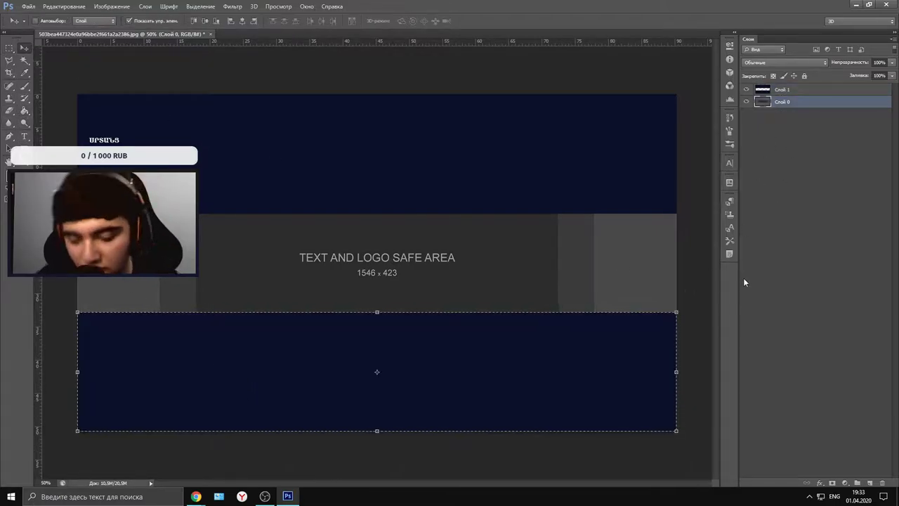
pyautogui.click(801, 111)
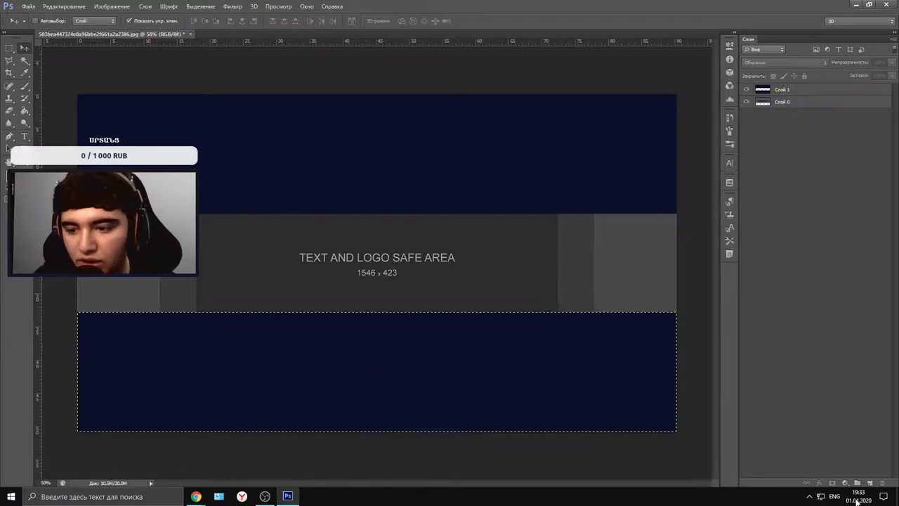
pyautogui.click(767, 104)
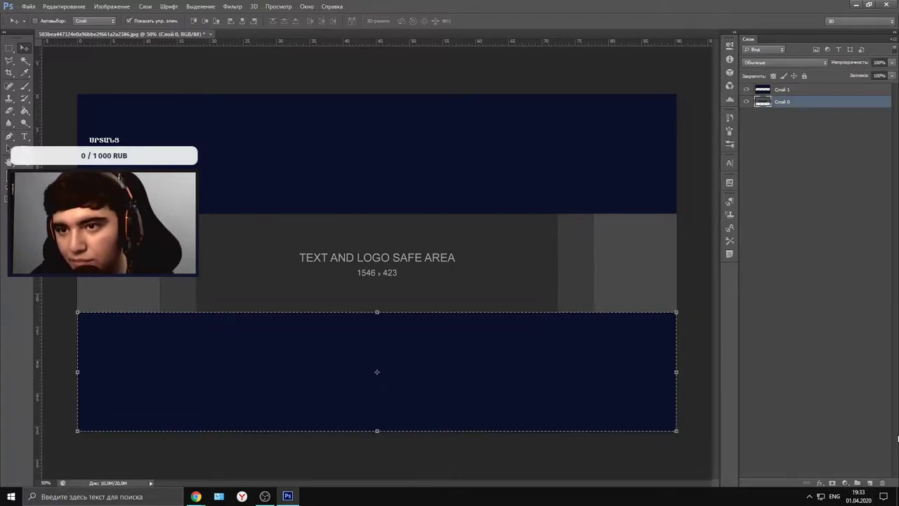
pyautogui.click(886, 484)
pyautogui.click(390, 186)
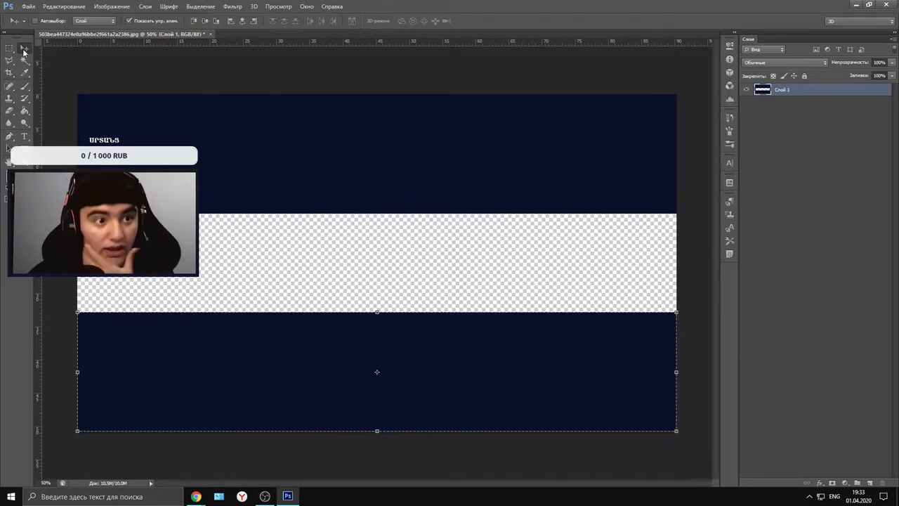
# - Switch to the Chrome window with the background template image results and maximize it
pyautogui.click(25, 137)
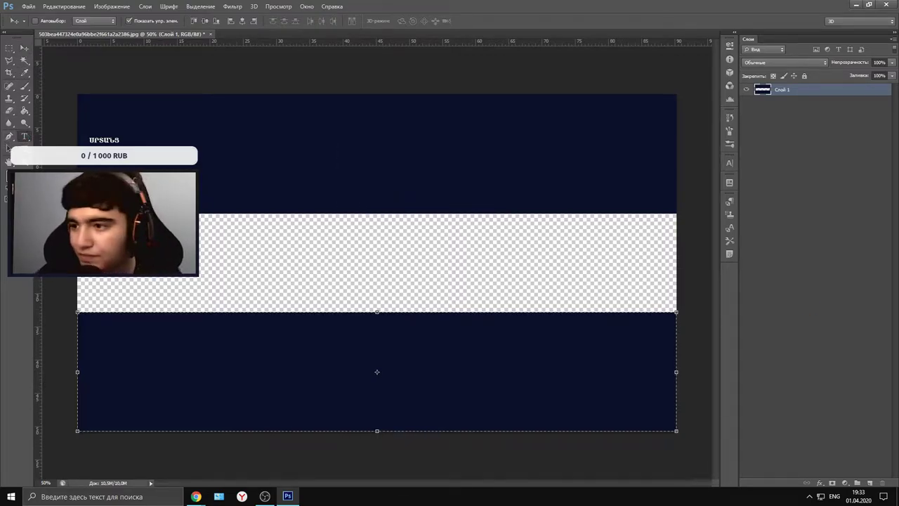
pyautogui.click(856, 4)
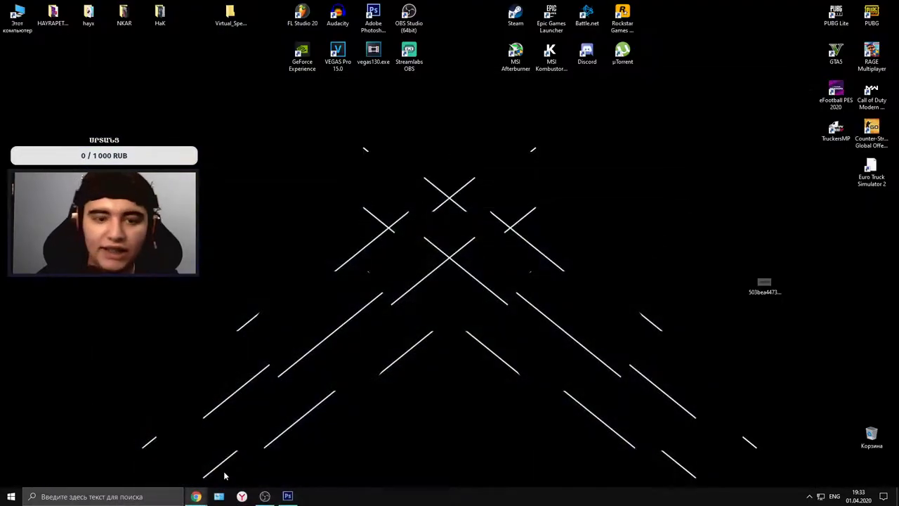
pyautogui.moveTo(197, 495)
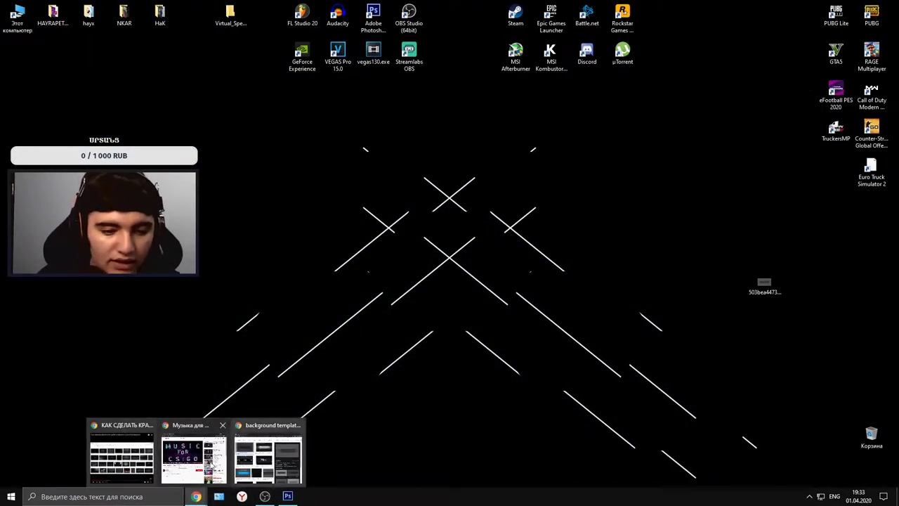
pyautogui.click(268, 460)
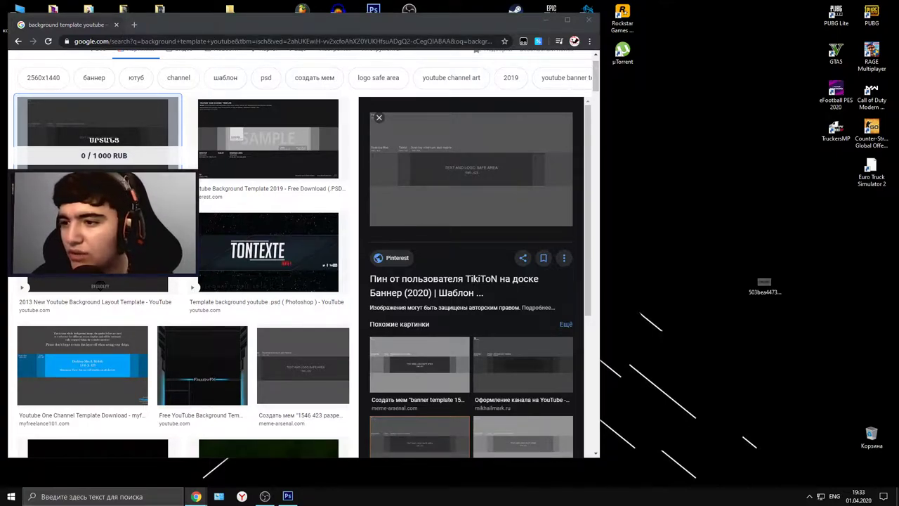
pyautogui.click(567, 20)
pyautogui.scroll(1, 123, 83)
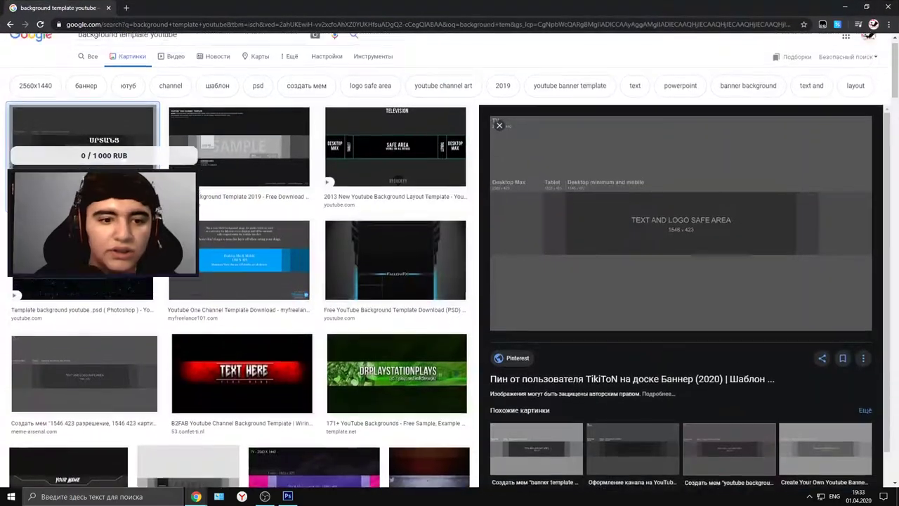
# - Shorten the image search to "background" and open the dark blue and white clouded Rawpixel image from the results
pyautogui.tripleClick(197, 56)
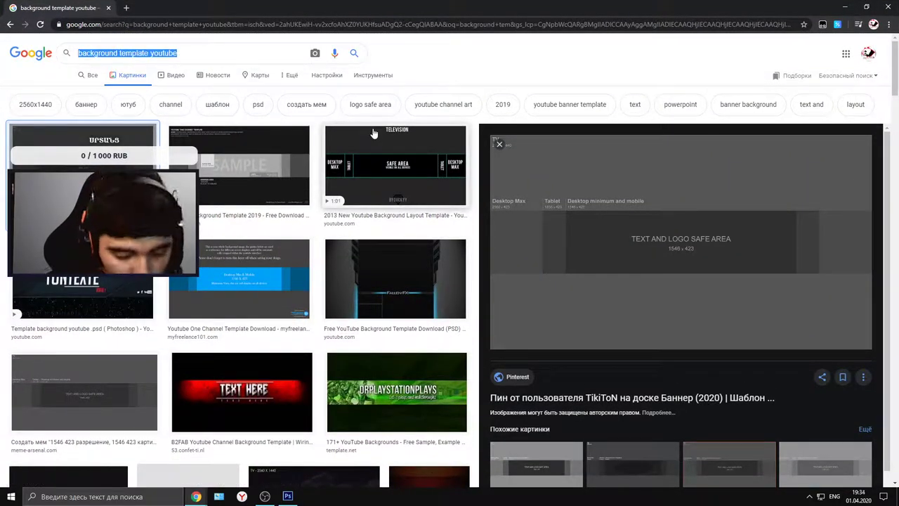
pyautogui.click(207, 46)
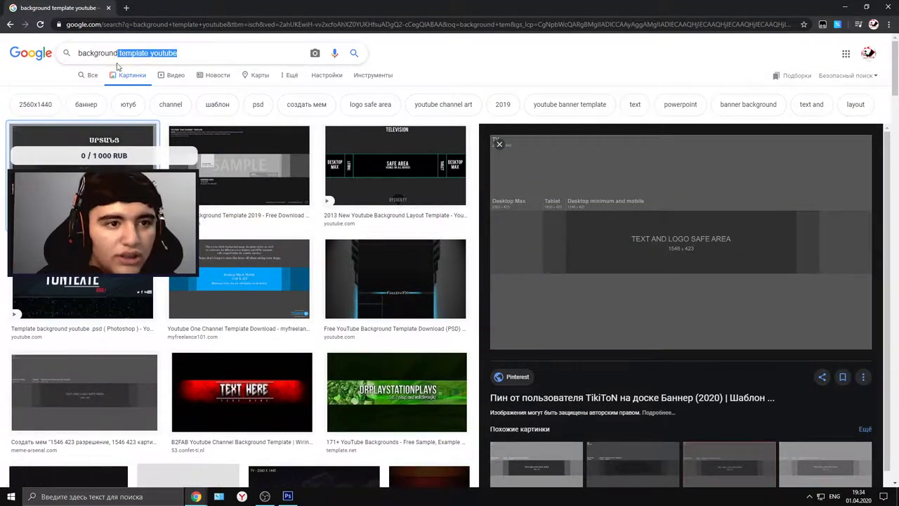
pyautogui.press('Return')
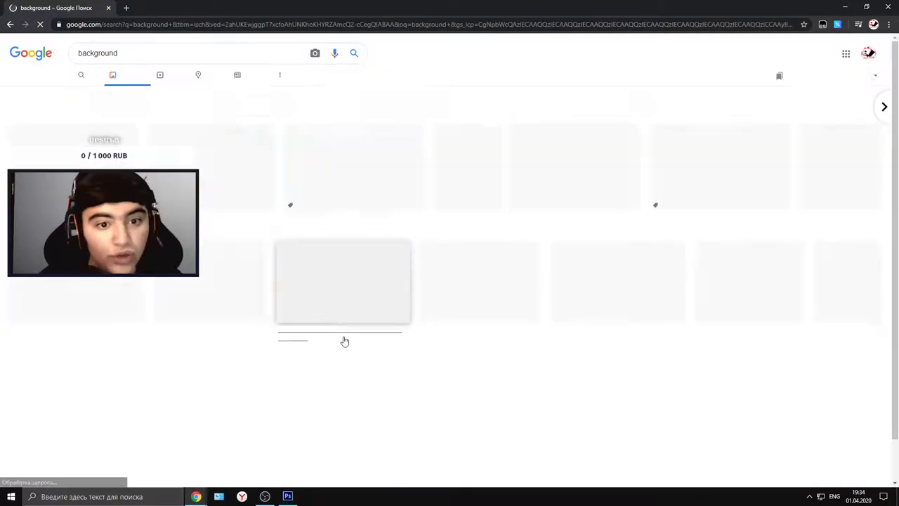
pyautogui.scroll(-4, 512, 399)
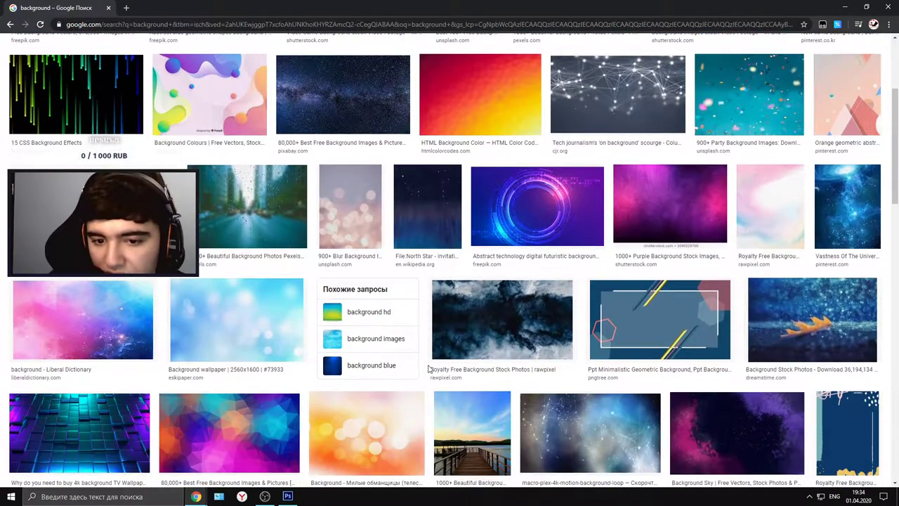
pyautogui.scroll(-5, 428, 367)
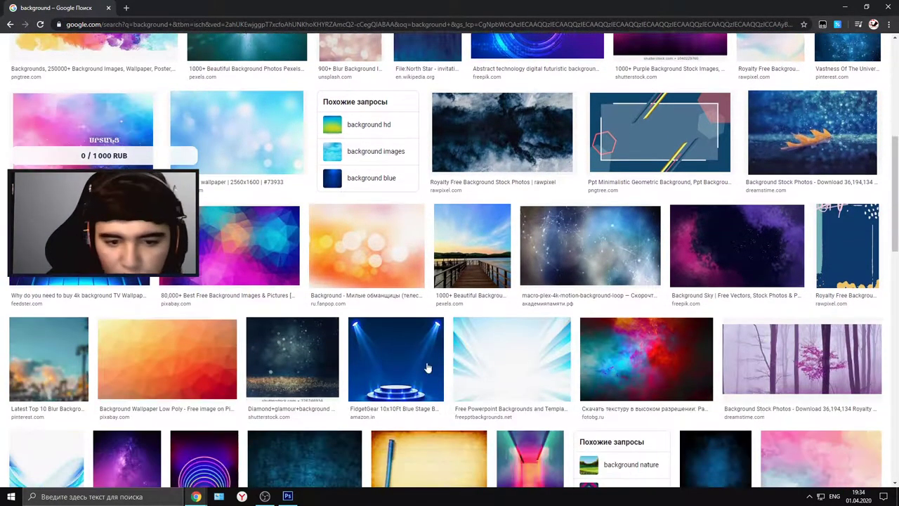
pyautogui.scroll(-5, 427, 367)
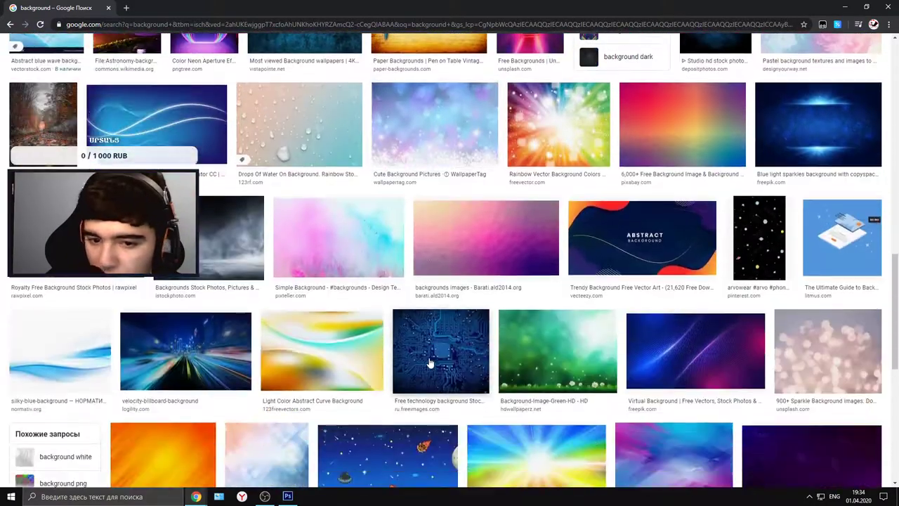
pyautogui.scroll(-12, 436, 356)
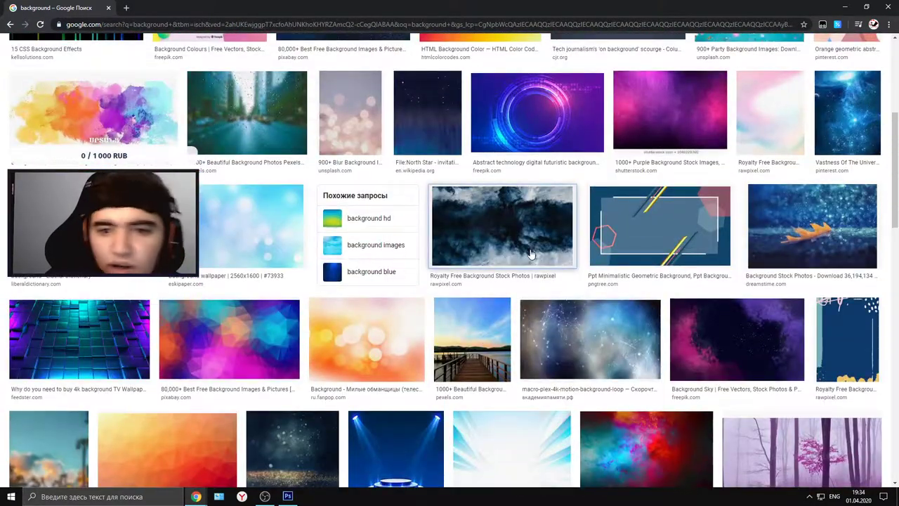
pyautogui.click(532, 254)
# - Examine the related images and the remaining background results alongside the opened Rawpixel preview
pyautogui.scroll(-3, 693, 407)
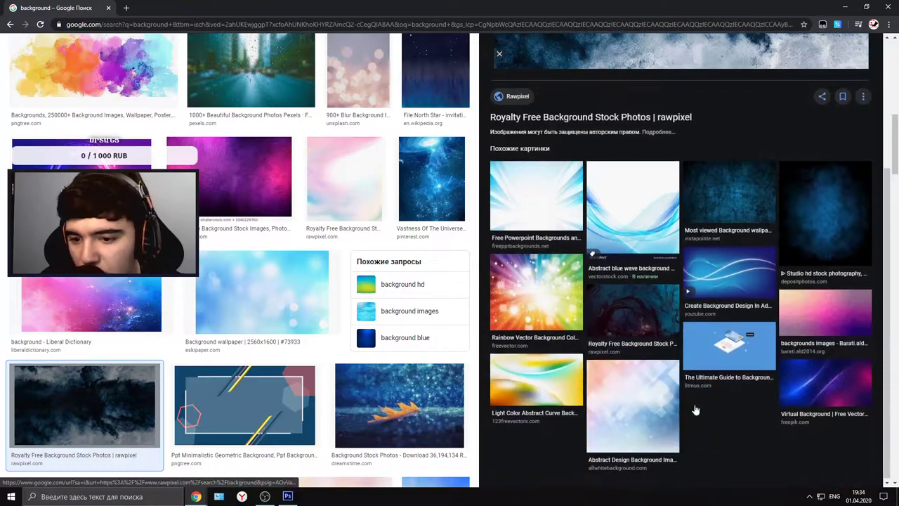
pyautogui.scroll(-3, 351, 358)
pyautogui.scroll(-6, 366, 354)
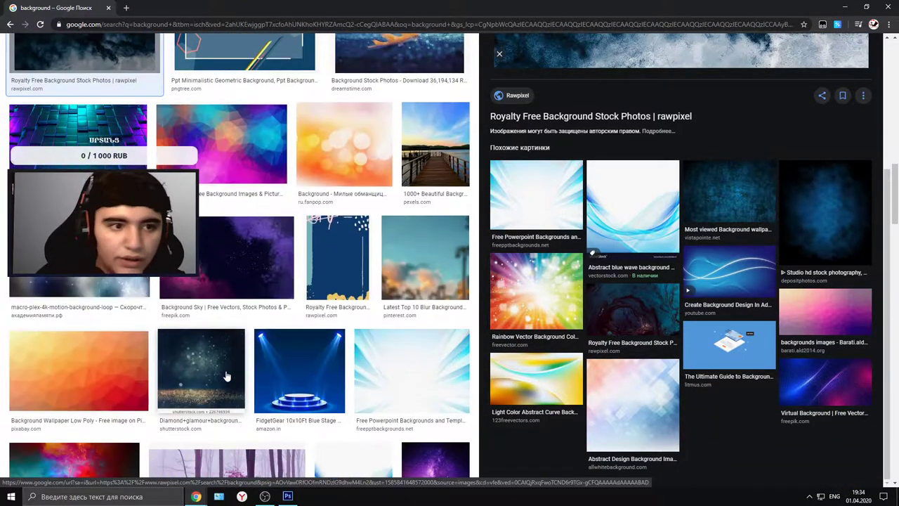
pyautogui.scroll(-3, 247, 365)
pyautogui.scroll(3, 247, 365)
pyautogui.scroll(6, 711, 264)
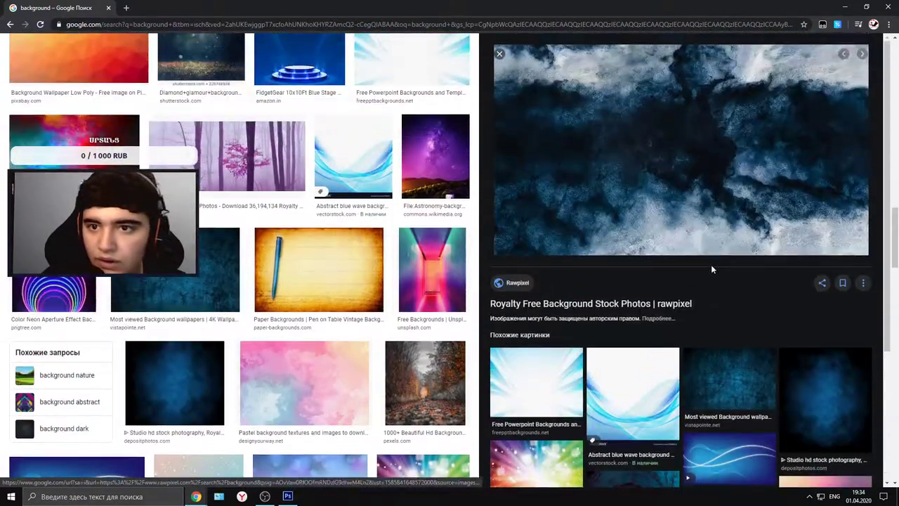
pyautogui.scroll(-10, 298, 279)
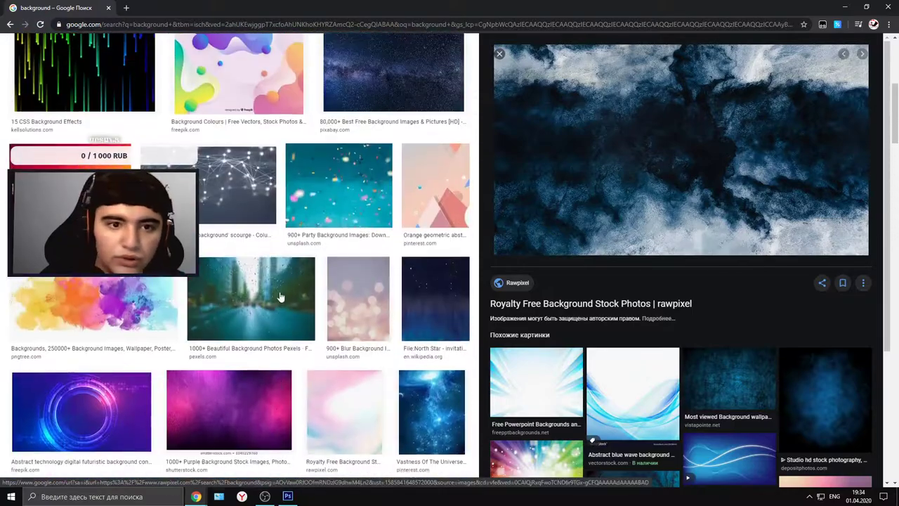
pyautogui.scroll(3, 298, 280)
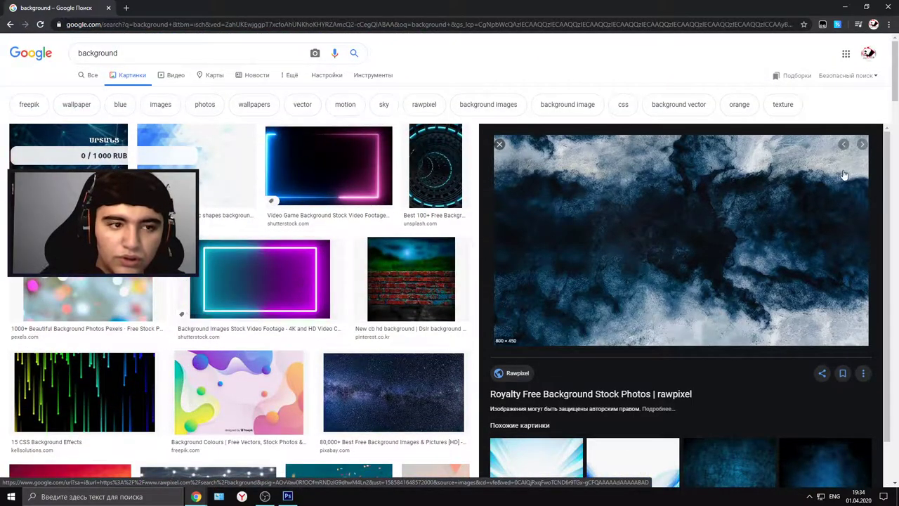
# - Restore the browser window to a smaller size, save the previewed Rawpixel image to the desktop and minimize the browser
pyautogui.click(867, 9)
pyautogui.moveTo(471, 211); pyautogui.dragTo(762, 211)
pyautogui.click(546, 21)
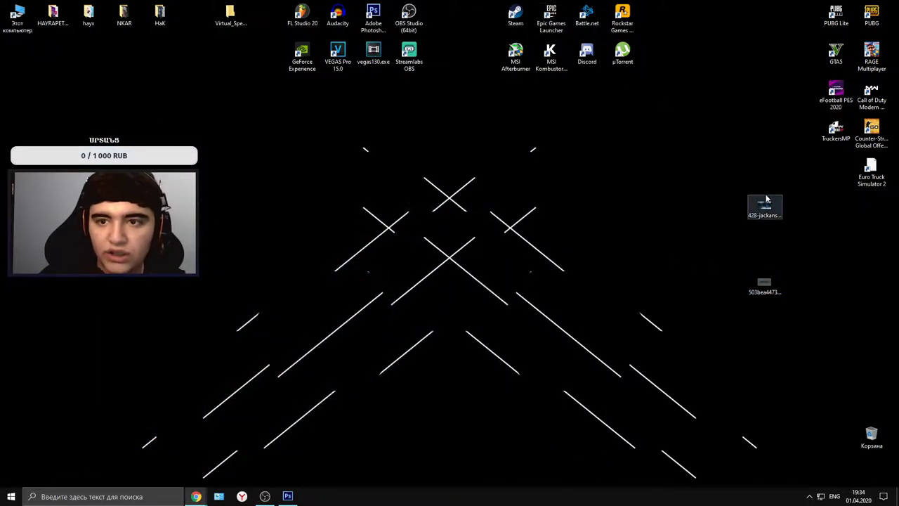
# - Try to place the saved Rawpixel image in the Photoshop banner document, and delete its file from the desktop
pyautogui.click(287, 496)
pyautogui.moveTo(287, 500); pyautogui.dragTo(347, 335)
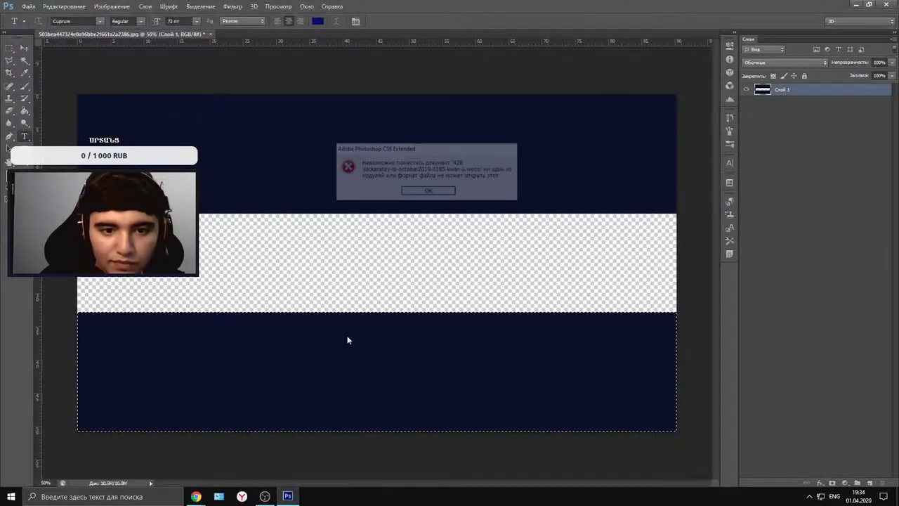
pyautogui.click(429, 191)
pyautogui.click(855, 5)
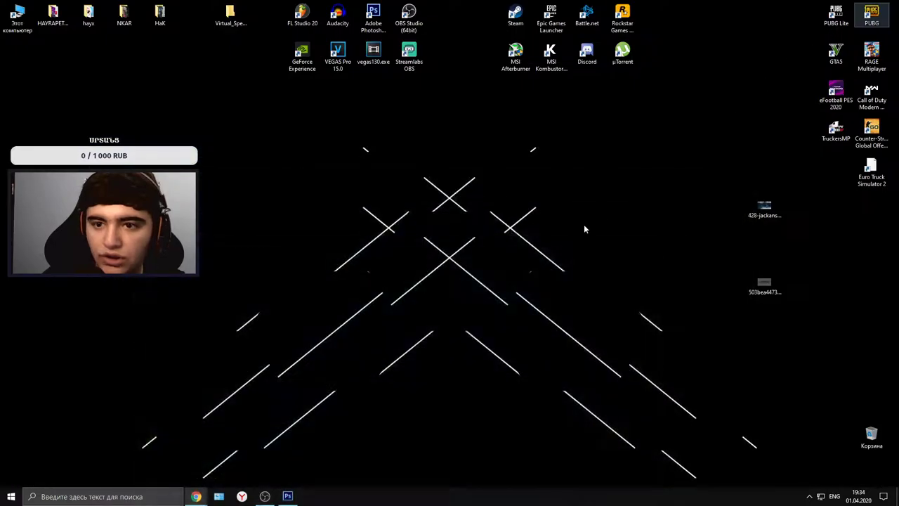
pyautogui.click(764, 208)
pyautogui.press('Delete')
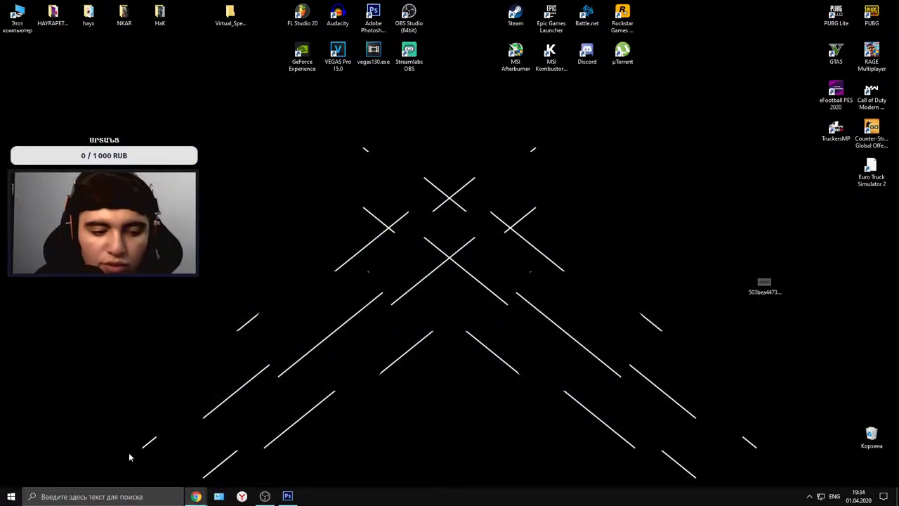
# - Switch back to the Chrome window and look further through the background image results for a suitable picture
pyautogui.moveTo(196, 497)
pyautogui.click(239, 463)
pyautogui.scroll(-8, 420, 316)
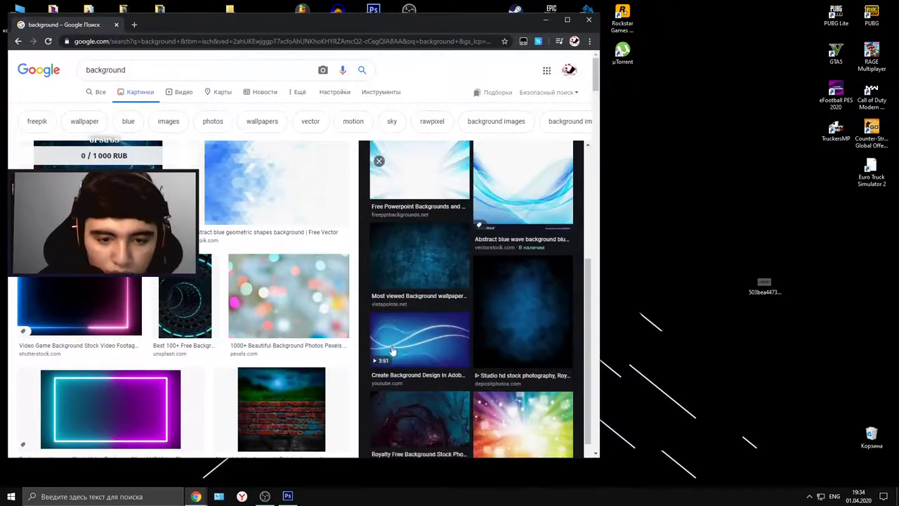
pyautogui.scroll(-10, 224, 377)
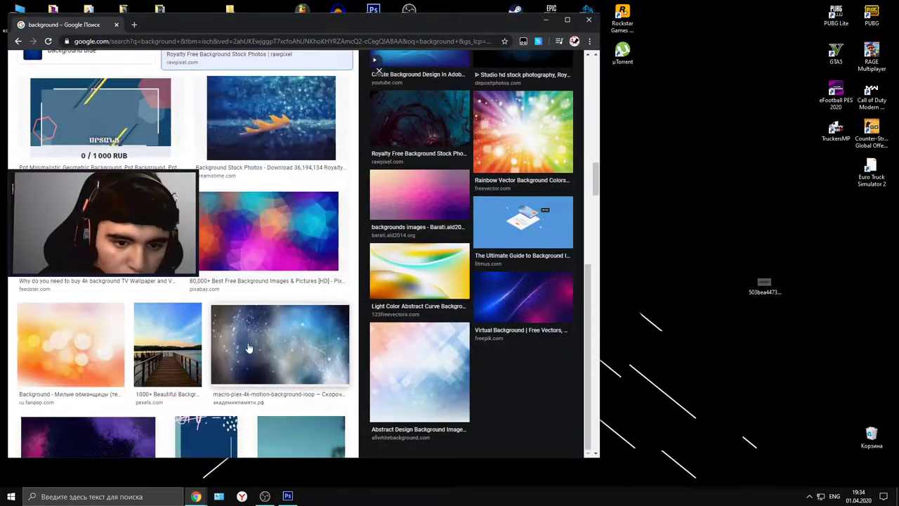
pyautogui.scroll(-10, 257, 343)
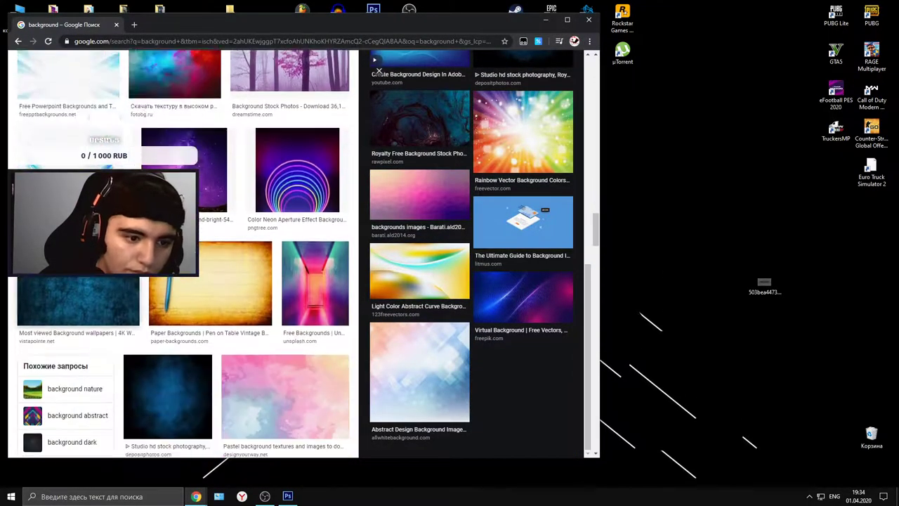
pyautogui.scroll(-10, 182, 281)
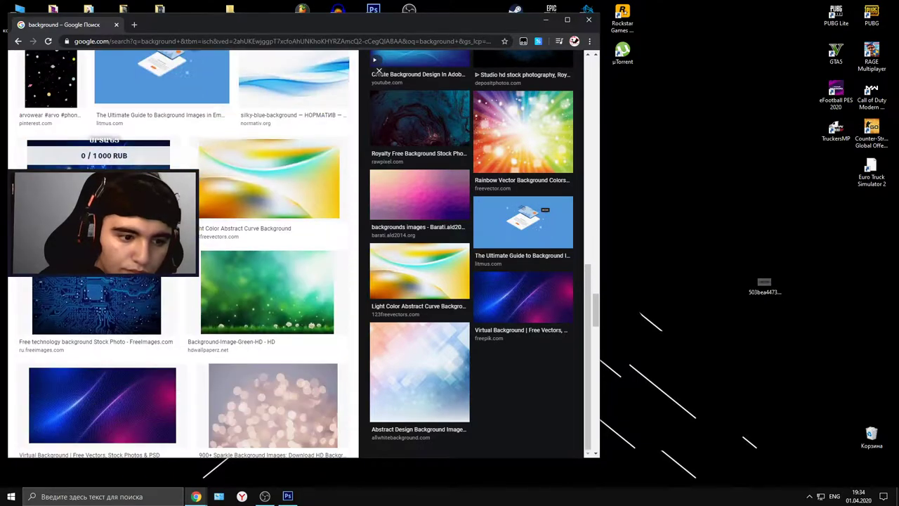
pyautogui.scroll(-10, 178, 253)
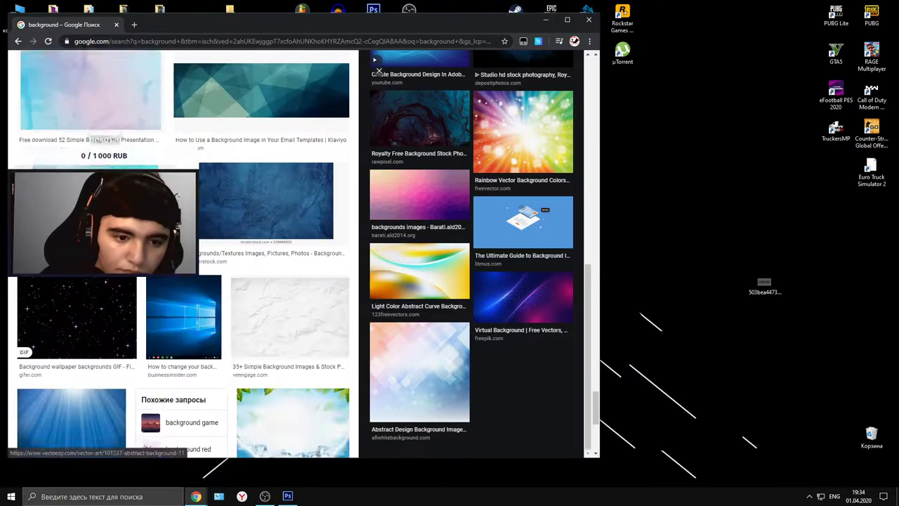
pyautogui.scroll(-5, 176, 295)
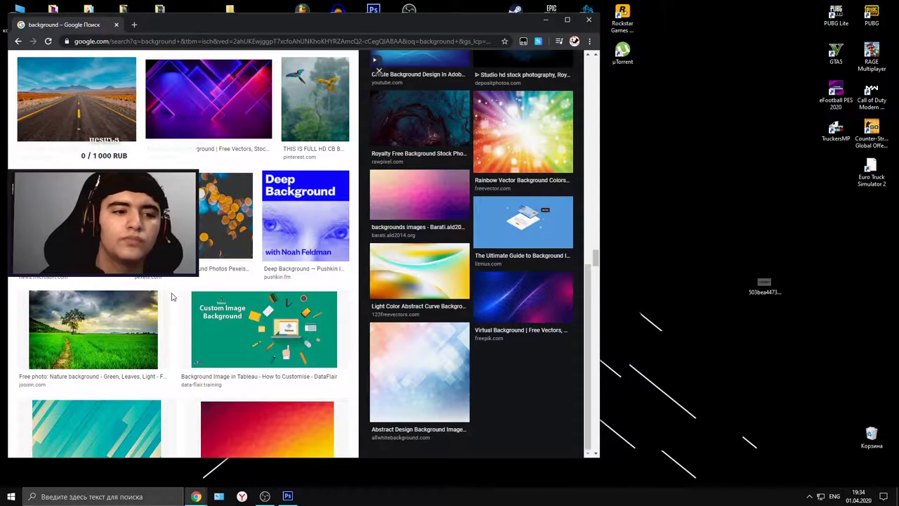
pyautogui.scroll(-3, 211, 338)
# - Search for "goodfon" in a new browser tab, open the GoodFon.ru wallpaper site and maximize the window
pyautogui.doubleClick(159, 41)
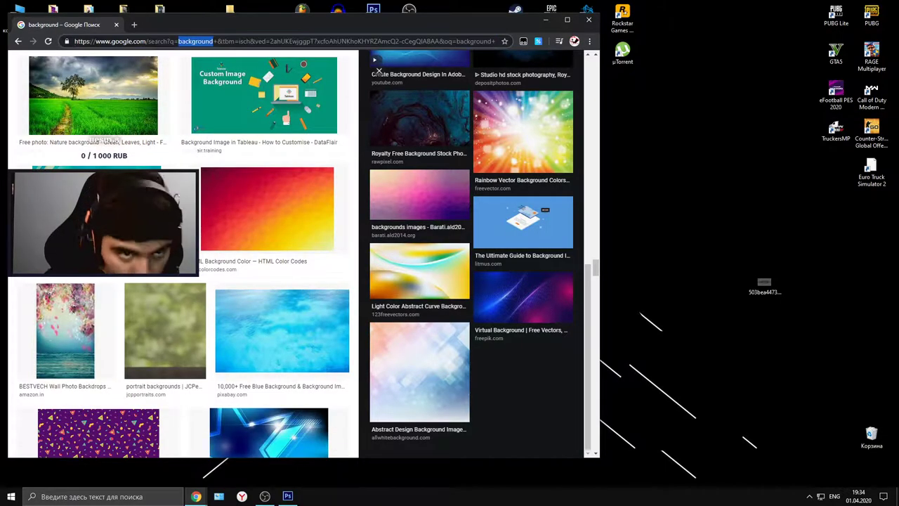
pyautogui.doubleClick(161, 41)
pyautogui.click(134, 24)
pyautogui.write('goo')
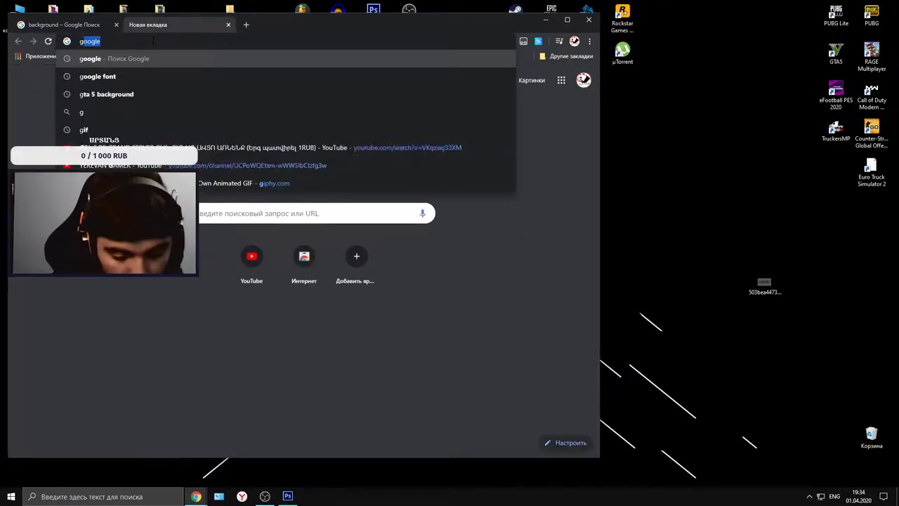
pyautogui.write('d')
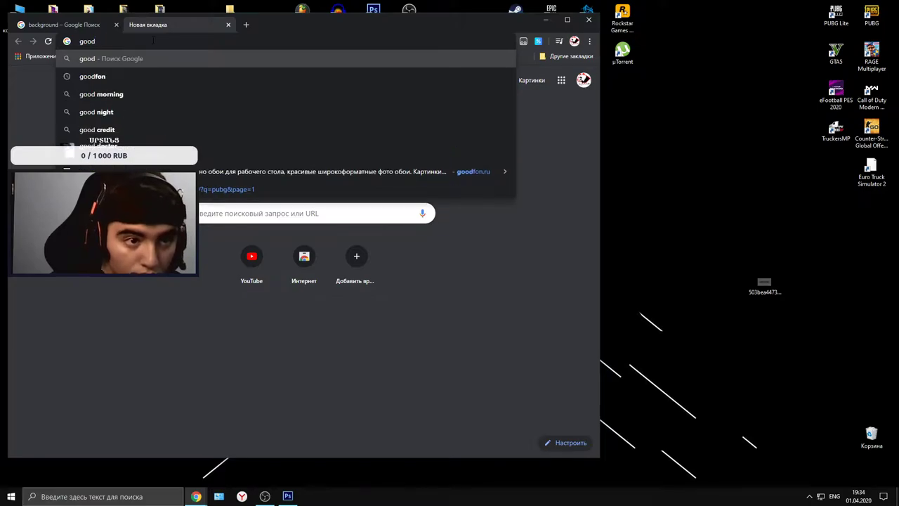
pyautogui.click(144, 76)
pyautogui.click(117, 148)
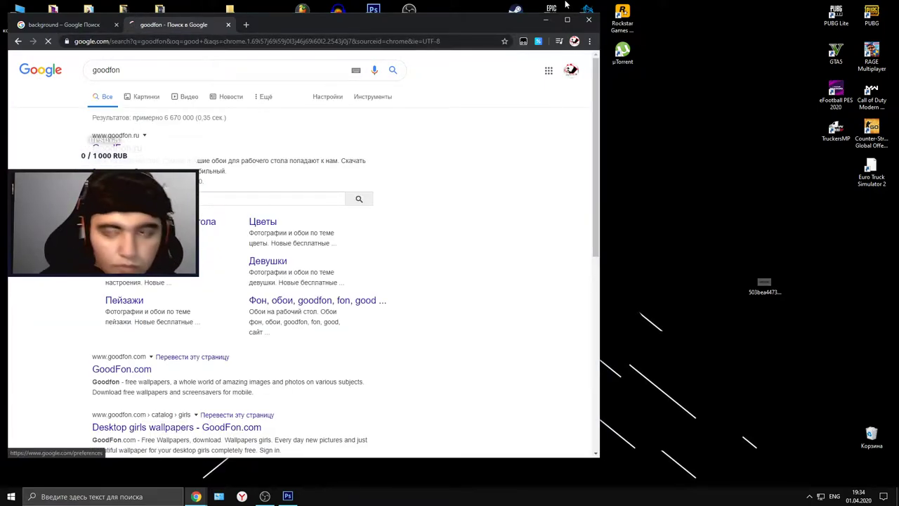
pyautogui.click(567, 19)
# - Look through the first three pages of GoodFon.ru wallpapers for an image that suits the banner
pyautogui.scroll(-3, 349, 319)
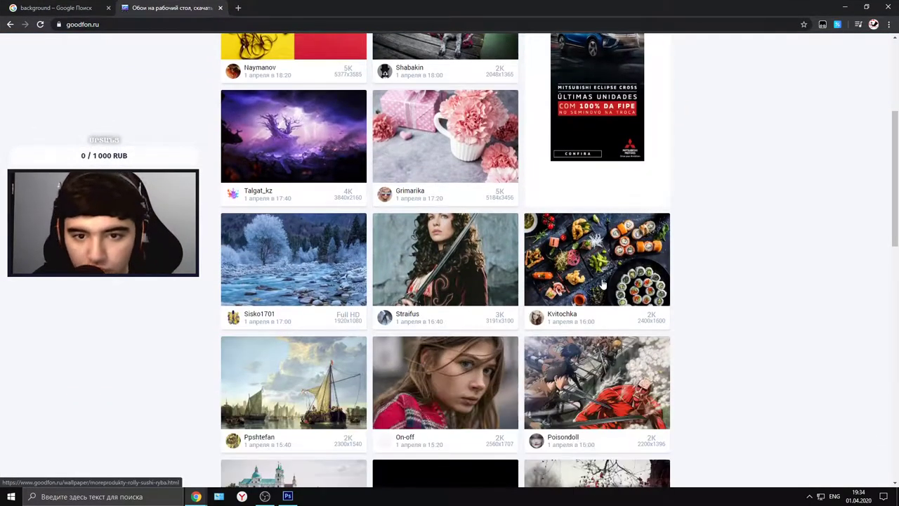
pyautogui.scroll(-3, 348, 318)
pyautogui.scroll(-2, 307, 409)
pyautogui.scroll(-6, 307, 409)
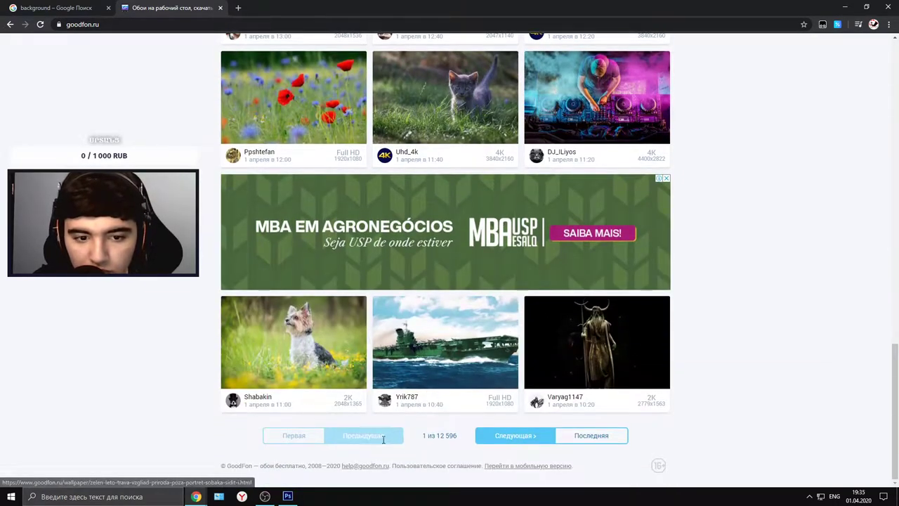
pyautogui.click(519, 440)
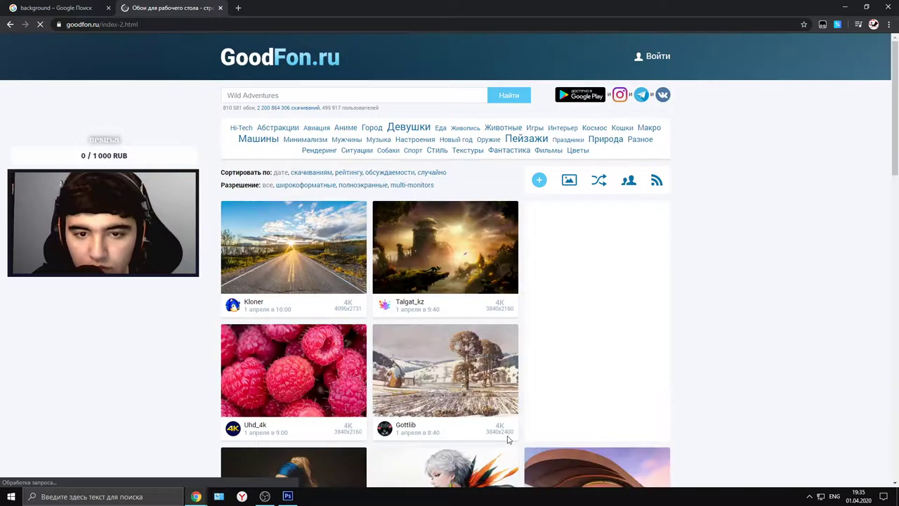
pyautogui.scroll(-4, 428, 367)
pyautogui.scroll(-3, 462, 366)
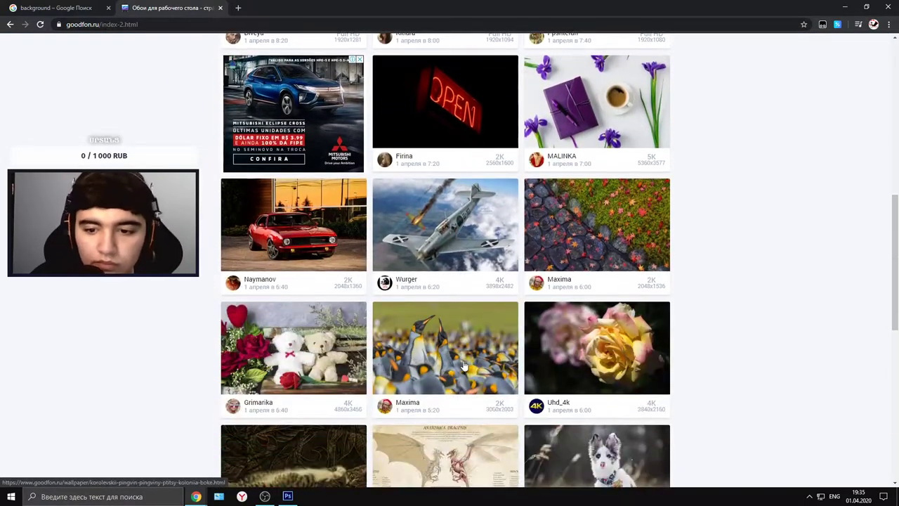
pyautogui.scroll(-4, 464, 366)
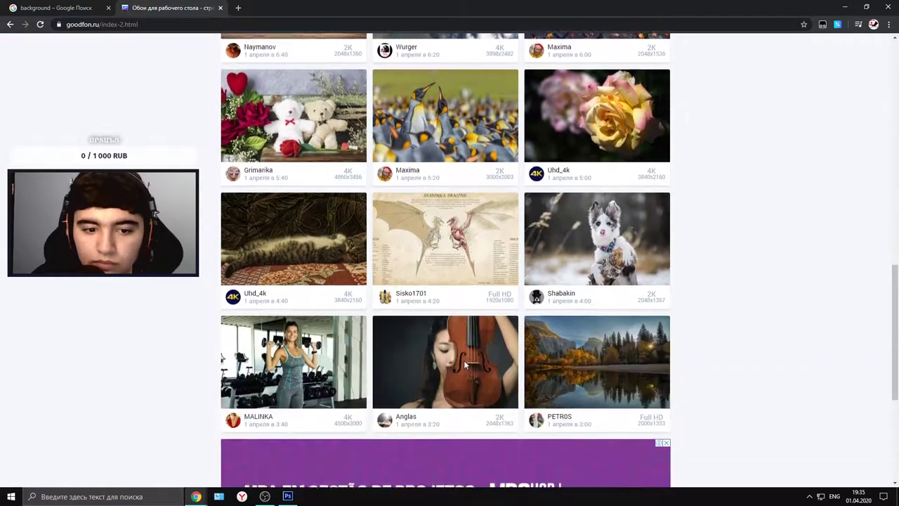
pyautogui.scroll(-1, 463, 365)
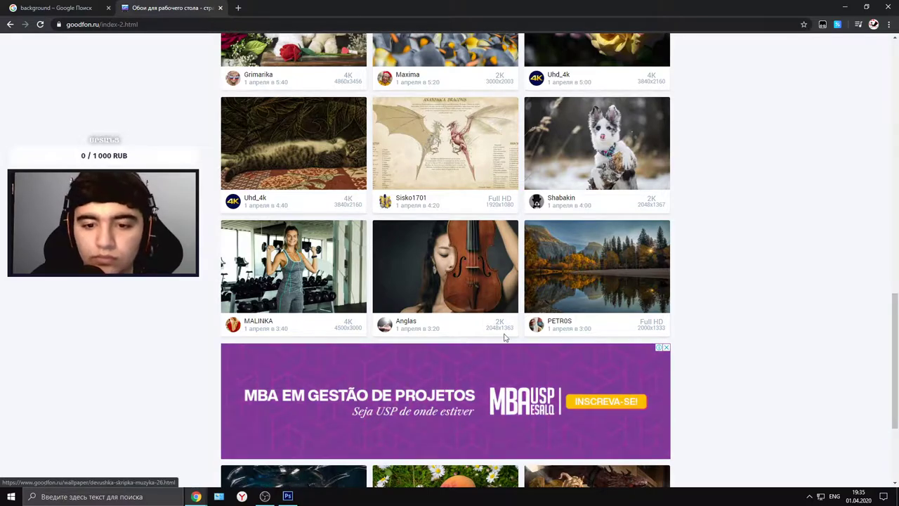
pyautogui.scroll(-2, 512, 341)
pyautogui.click(507, 435)
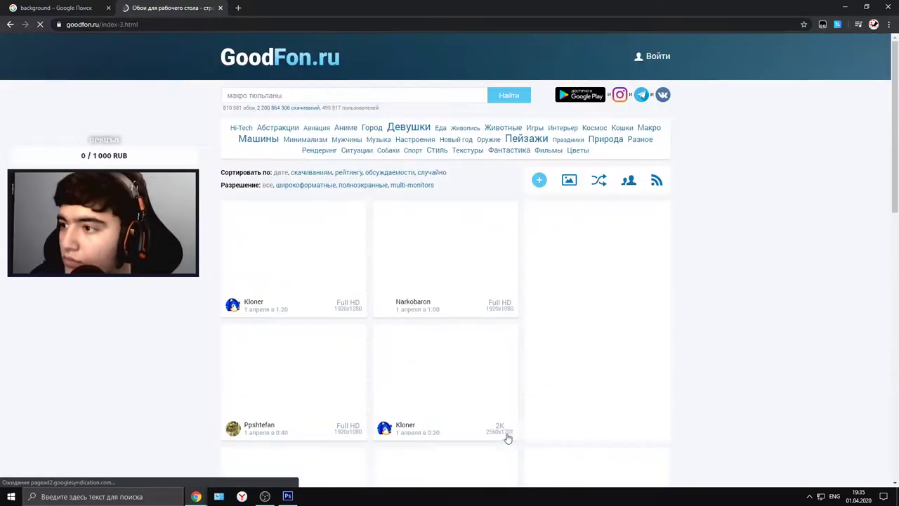
pyautogui.scroll(-3, 473, 320)
pyautogui.scroll(-1, 667, 321)
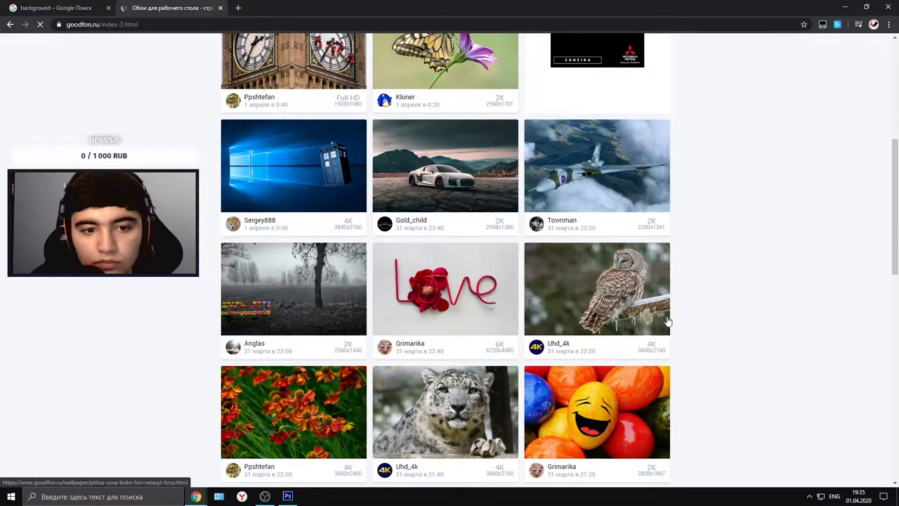
pyautogui.scroll(-8, 472, 355)
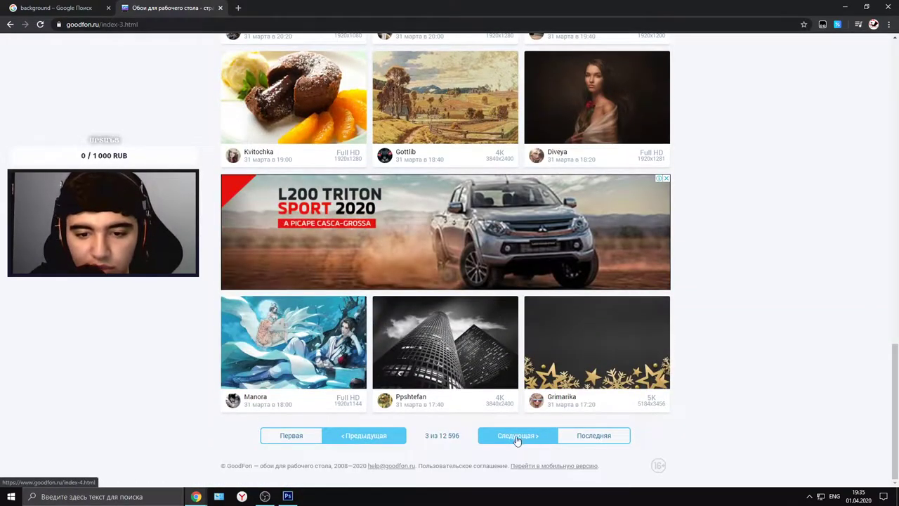
# - Look through the fourth and fifth pages of GoodFon.ru wallpapers for an image that suits the banner
pyautogui.click(517, 435)
pyautogui.scroll(-6, 541, 385)
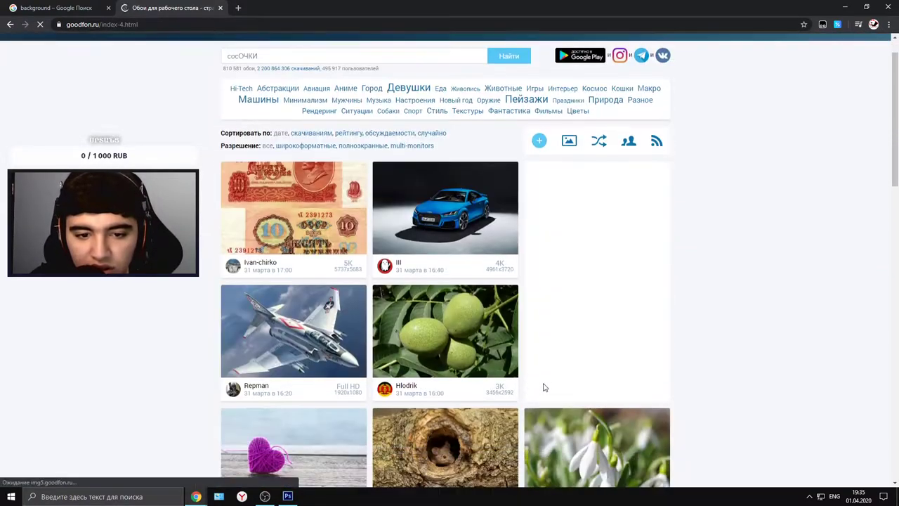
pyautogui.scroll(-6, 559, 363)
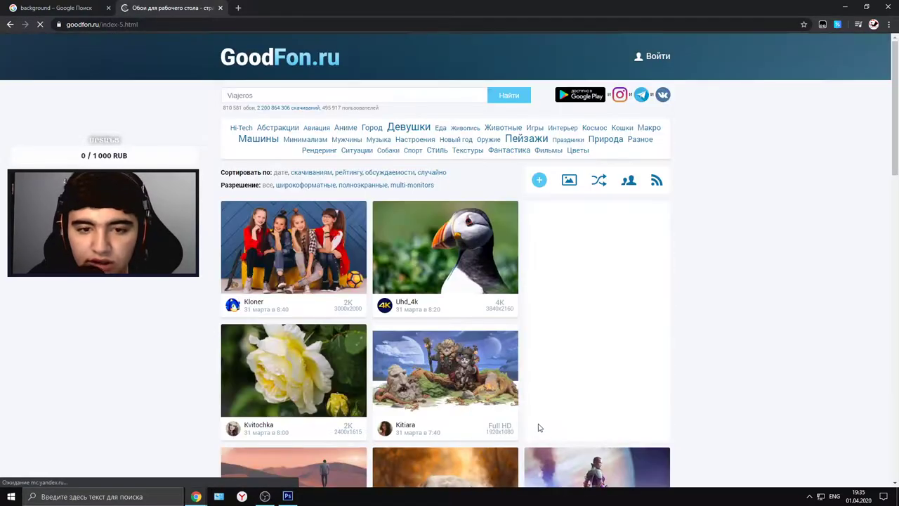
pyautogui.scroll(-5, 538, 425)
# - Return to the Google image results for "background", look further through them and close the image preview
pyautogui.click(56, 8)
pyautogui.scroll(-5, 326, 405)
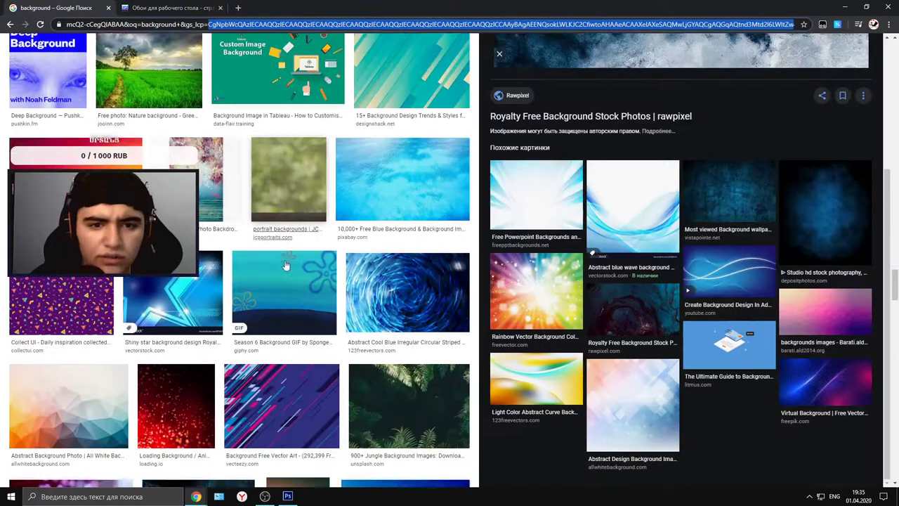
pyautogui.scroll(-2, 325, 405)
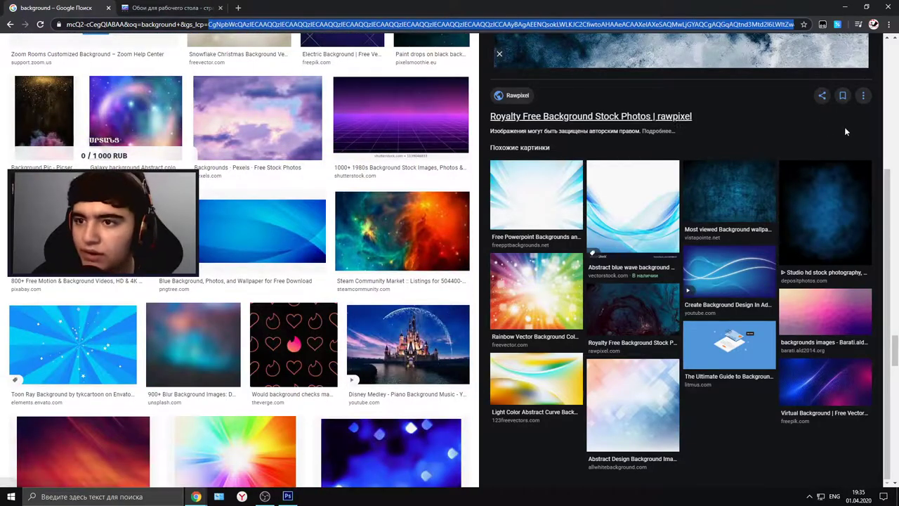
pyautogui.scroll(3, 845, 129)
pyautogui.click(862, 54)
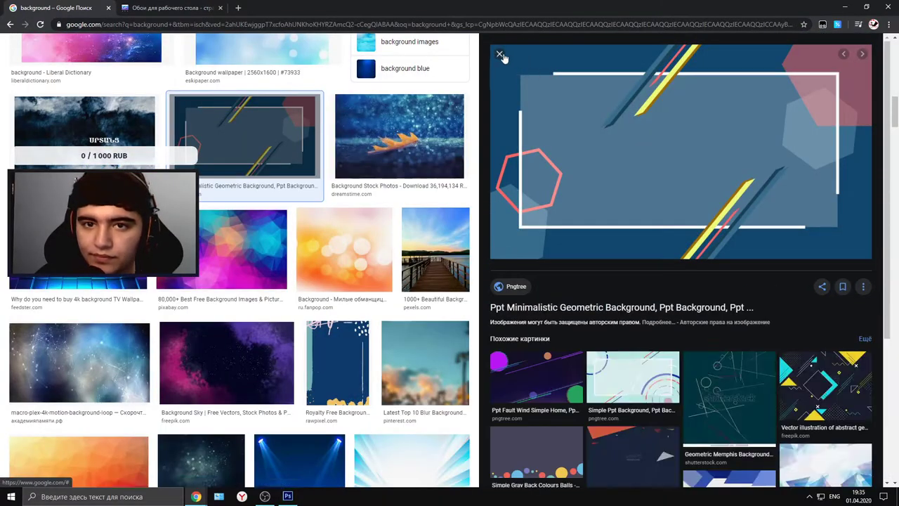
pyautogui.click(499, 54)
# - Look through the full-width "background" image results down to the end of the page for a suitable banner picture
pyautogui.scroll(-15, 357, 315)
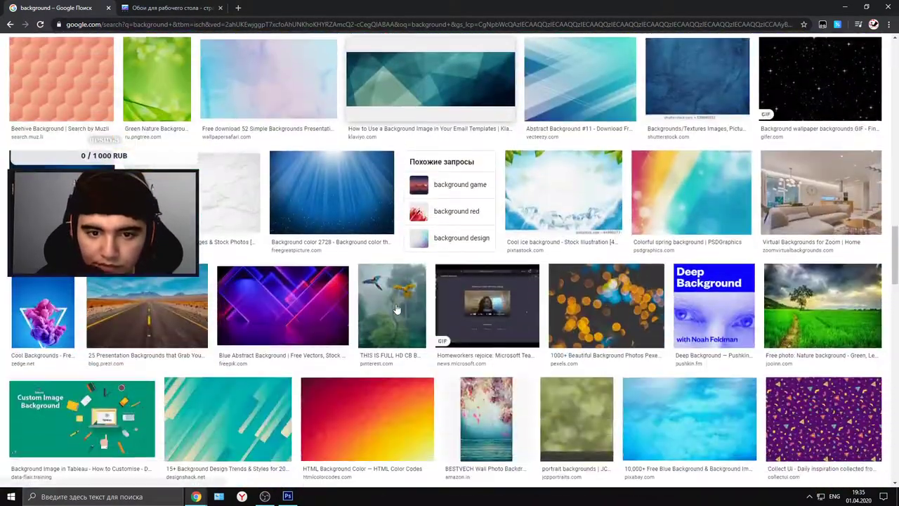
pyautogui.scroll(-10, 396, 309)
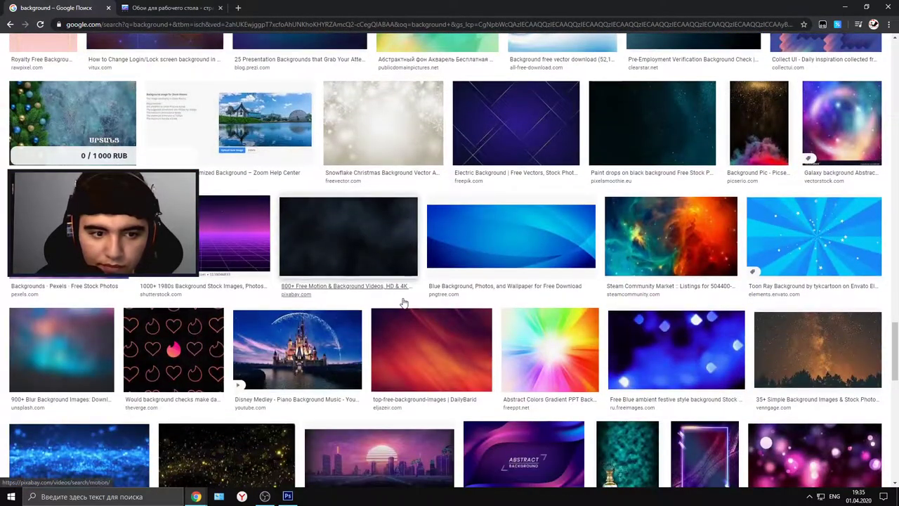
pyautogui.scroll(-10, 404, 302)
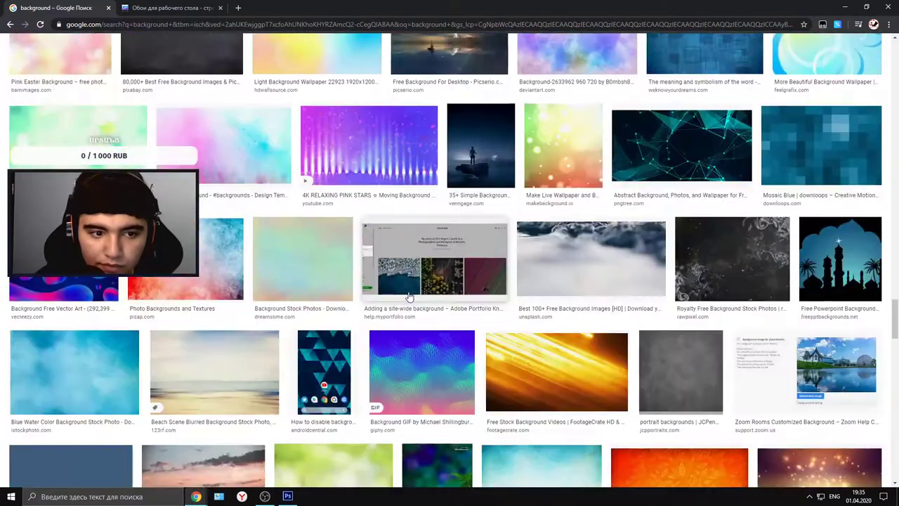
pyautogui.scroll(-5, 410, 298)
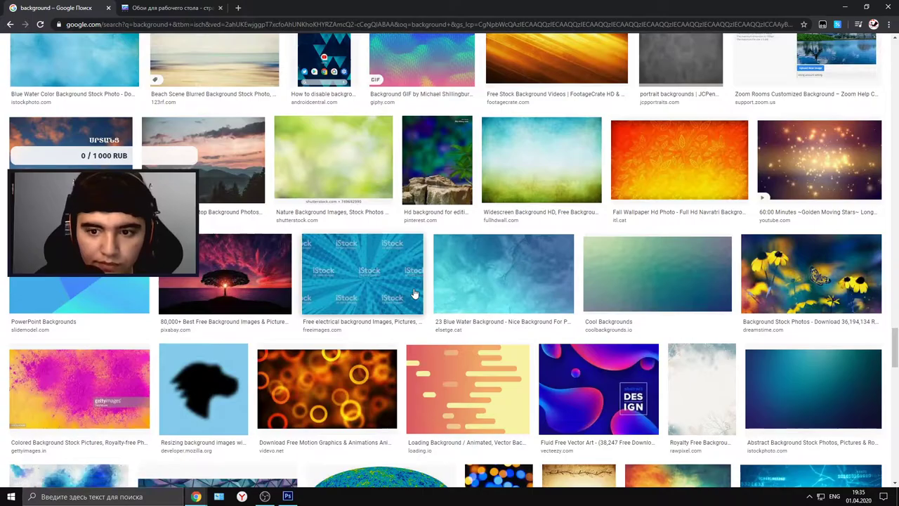
pyautogui.scroll(-6, 414, 294)
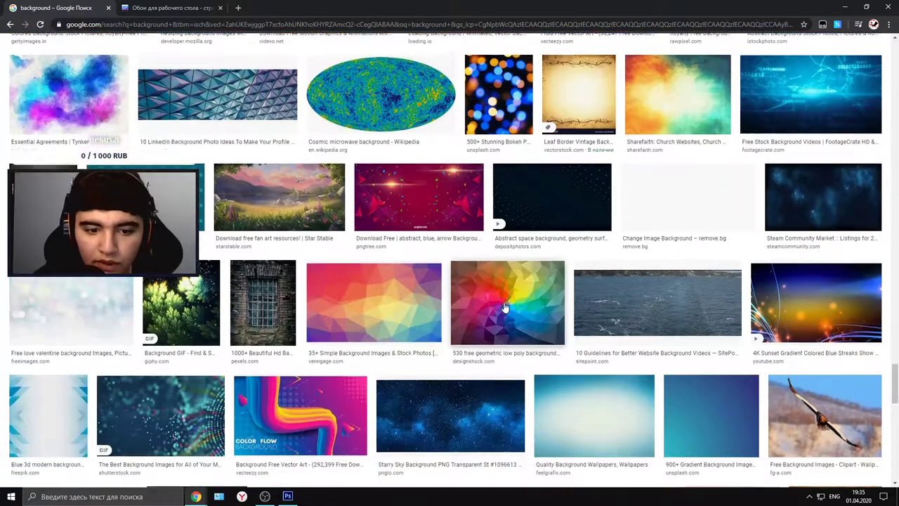
pyautogui.scroll(-10, 505, 307)
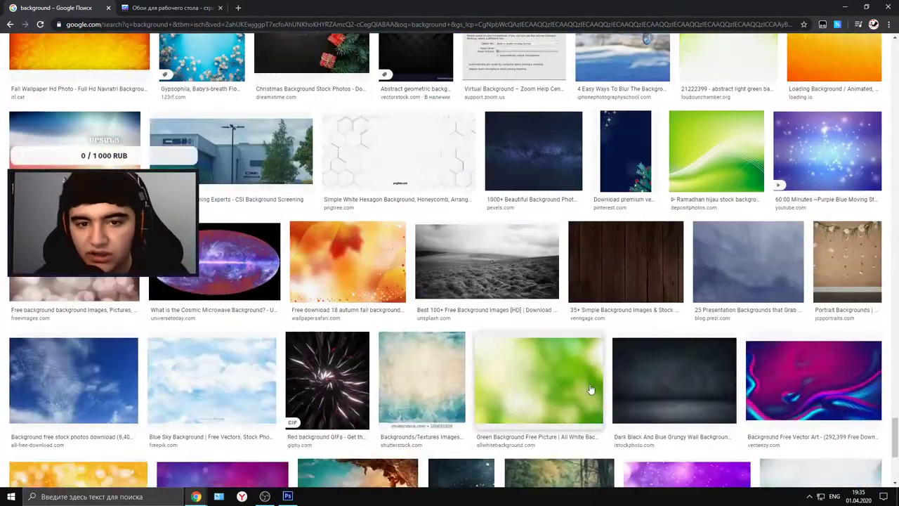
pyautogui.scroll(-3, 591, 389)
pyautogui.scroll(-15, 419, 395)
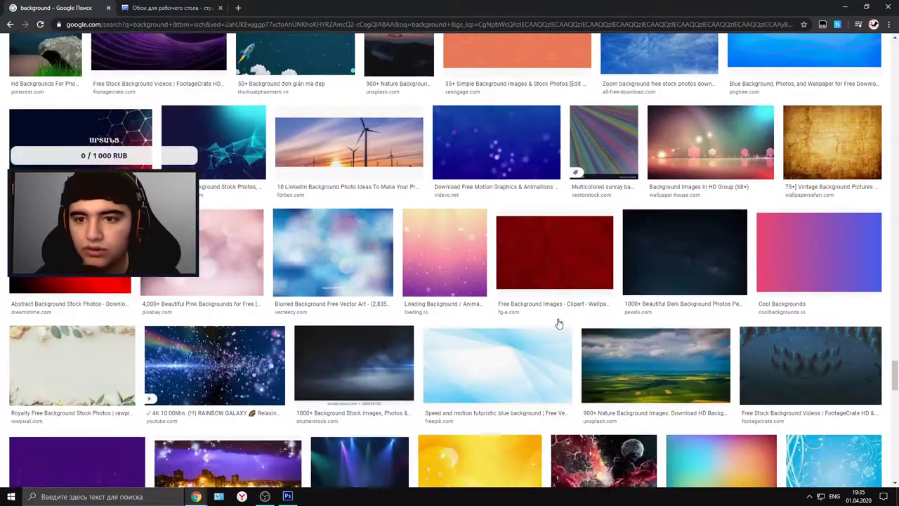
pyautogui.scroll(-5, 475, 300)
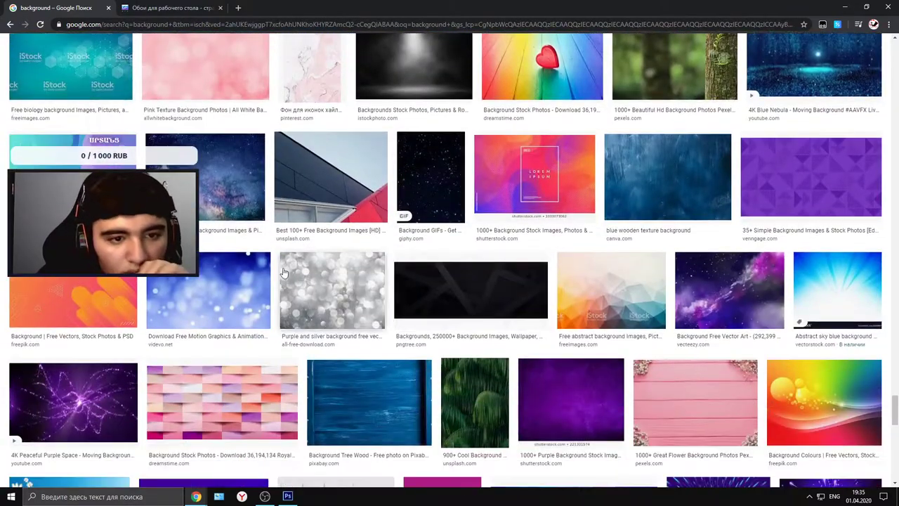
pyautogui.scroll(-2, 351, 262)
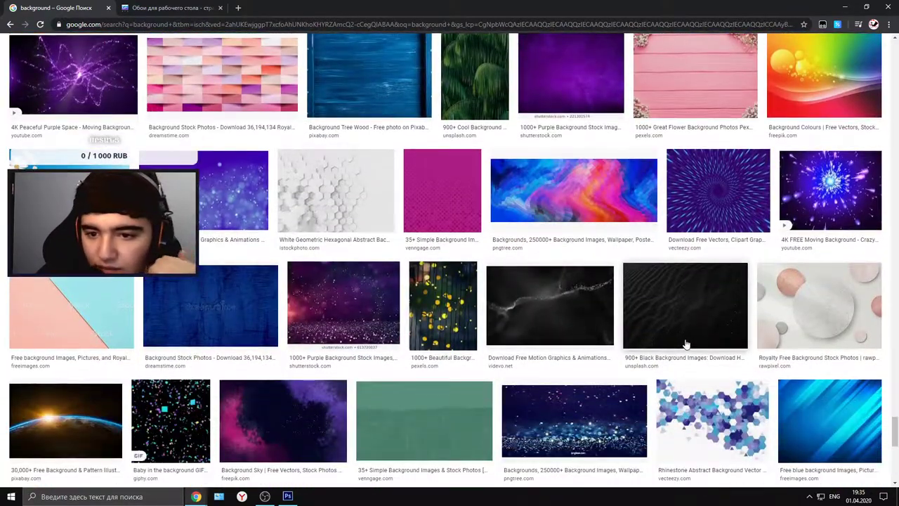
pyautogui.scroll(-3, 491, 302)
pyautogui.scroll(-5, 354, 318)
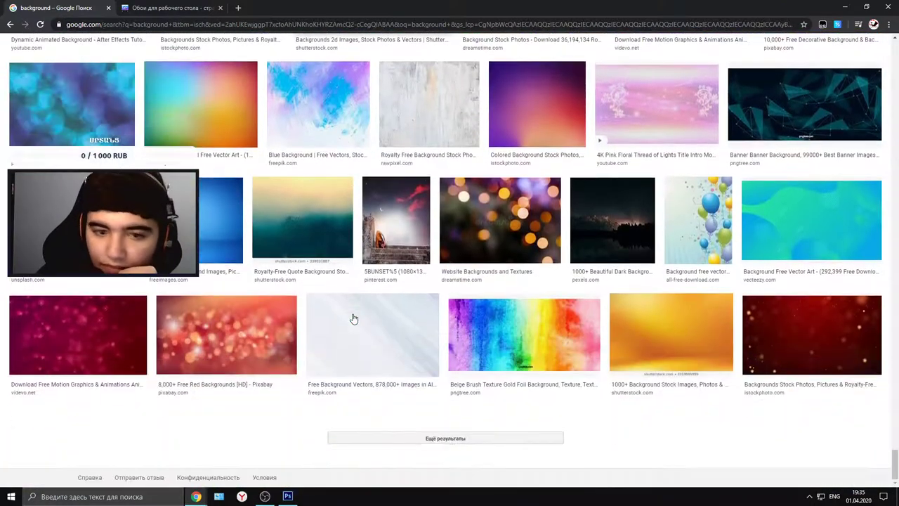
# - Load more "background" image results and look through them for a suitable picture
pyautogui.click(450, 437)
pyautogui.scroll(-10, 450, 439)
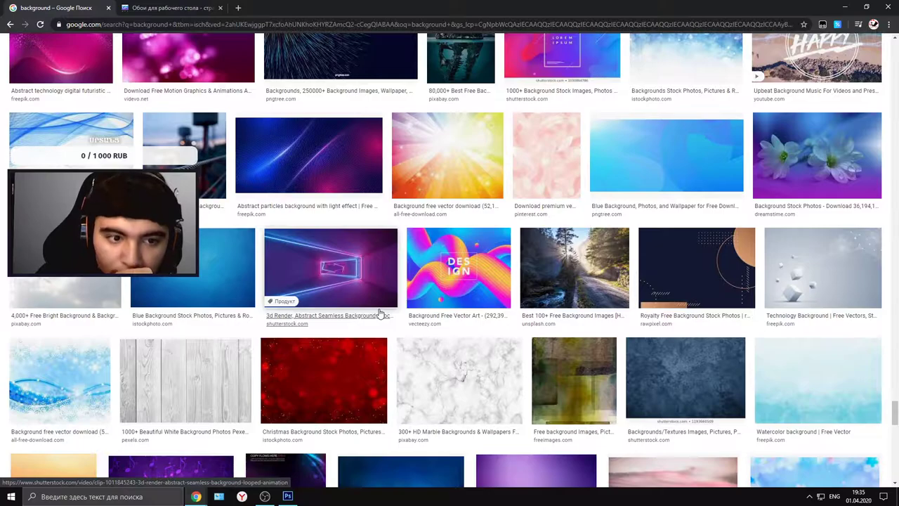
pyautogui.scroll(-4, 379, 313)
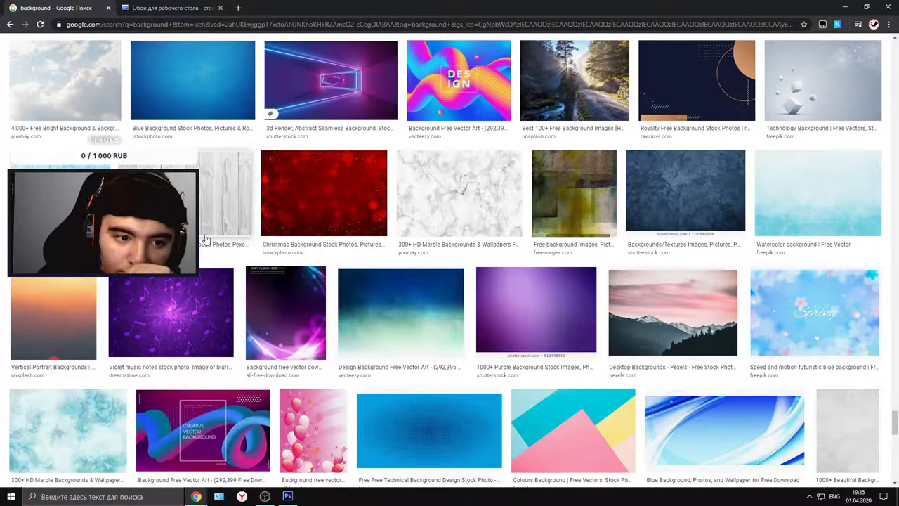
pyautogui.scroll(-4, 356, 304)
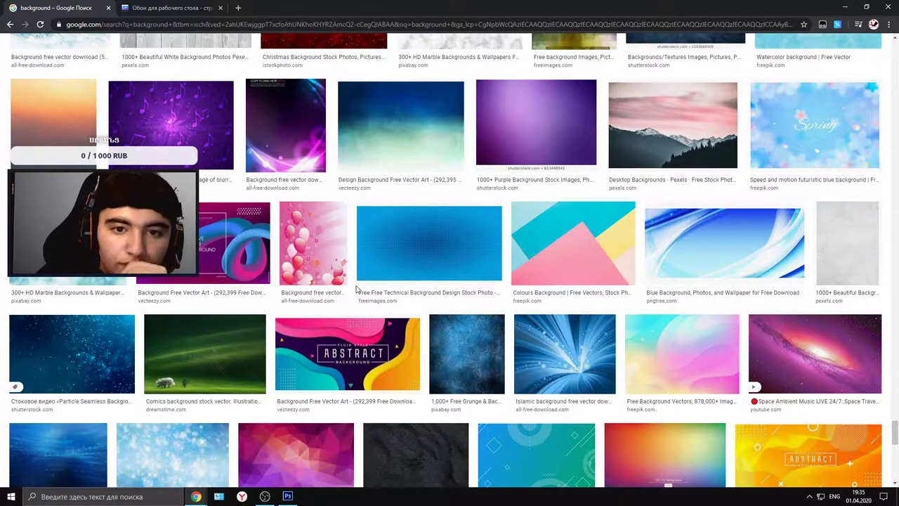
pyautogui.scroll(-1, 541, 264)
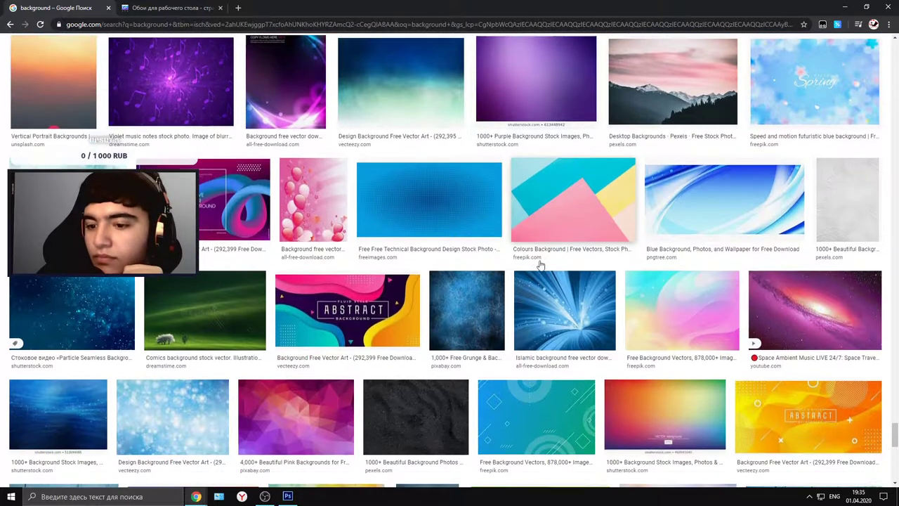
pyautogui.scroll(-2, 540, 264)
# - Open the blue "Free Technical Background Design" picture from FreeImages, save it to the desktop and place it in the Photoshop banner document
pyautogui.click(426, 113)
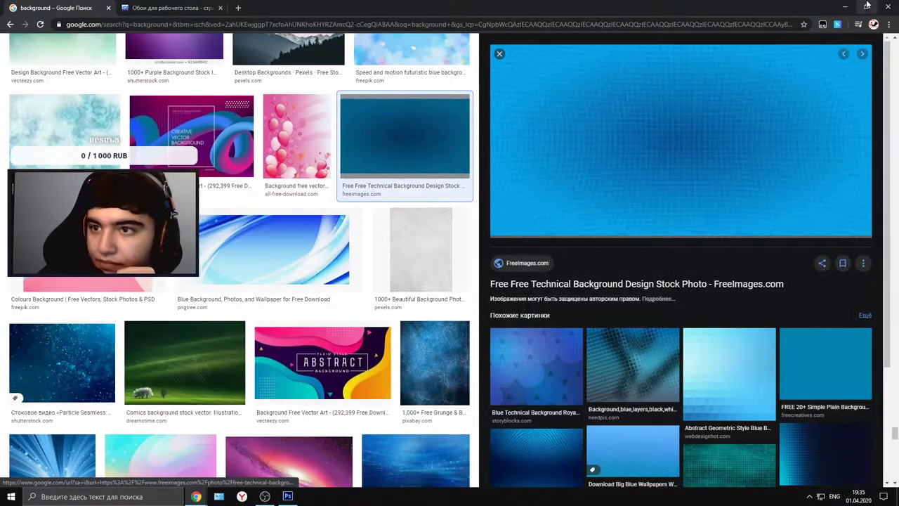
pyautogui.click(867, 6)
pyautogui.moveTo(496, 148); pyautogui.dragTo(103, 191)
pyautogui.click(545, 20)
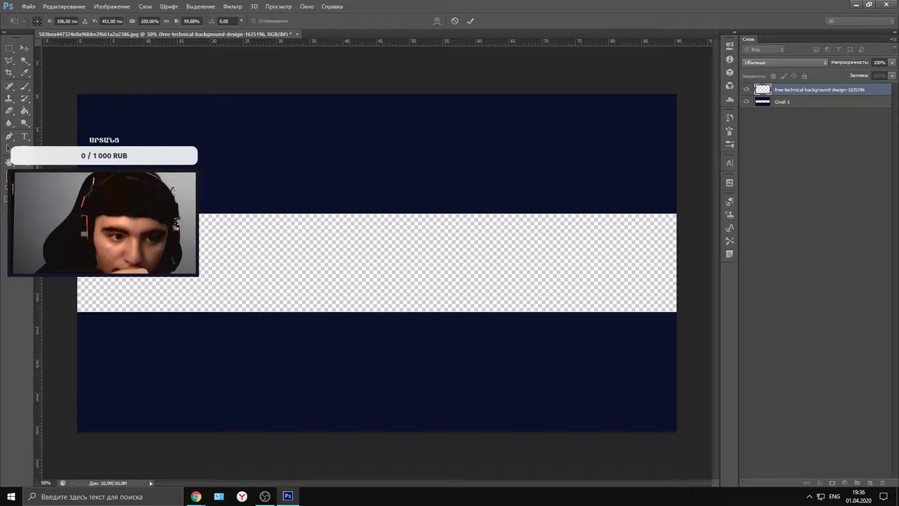
# - Stretch the placed blue grid image over the banner's transparent central band, to about 696% width and 390% height, and commit the placement
pyautogui.moveTo(146, 222); pyautogui.dragTo(682, 351)
pyautogui.click(26, 47)
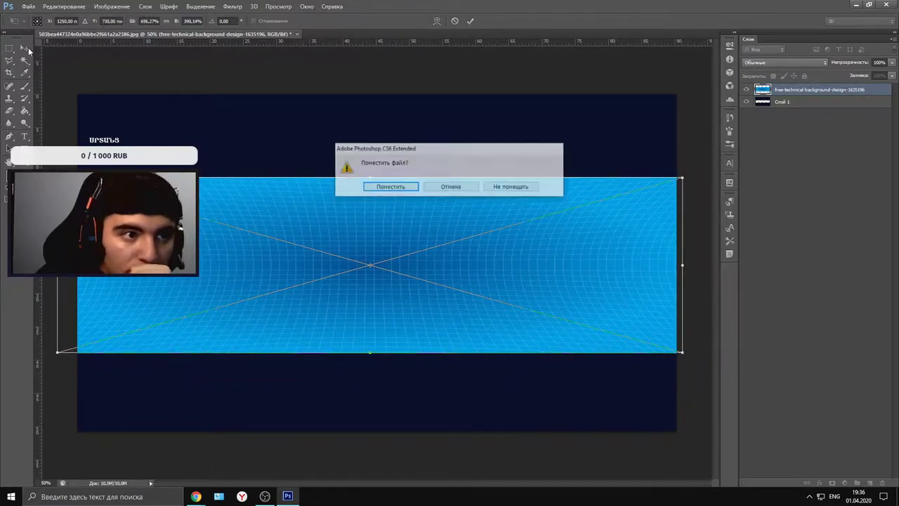
pyautogui.click(382, 187)
# - Move the blue grid layer beneath Слой 1 and shift the image slightly so it is centred in the banner
pyautogui.moveTo(818, 91); pyautogui.dragTo(813, 111)
pyautogui.moveTo(495, 262); pyautogui.dragTo(501, 260)
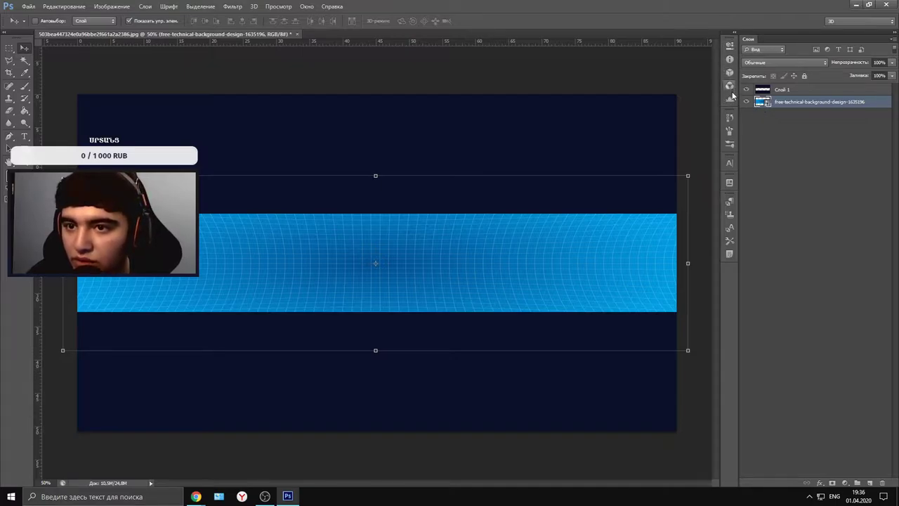
pyautogui.click(730, 85)
pyautogui.click(730, 73)
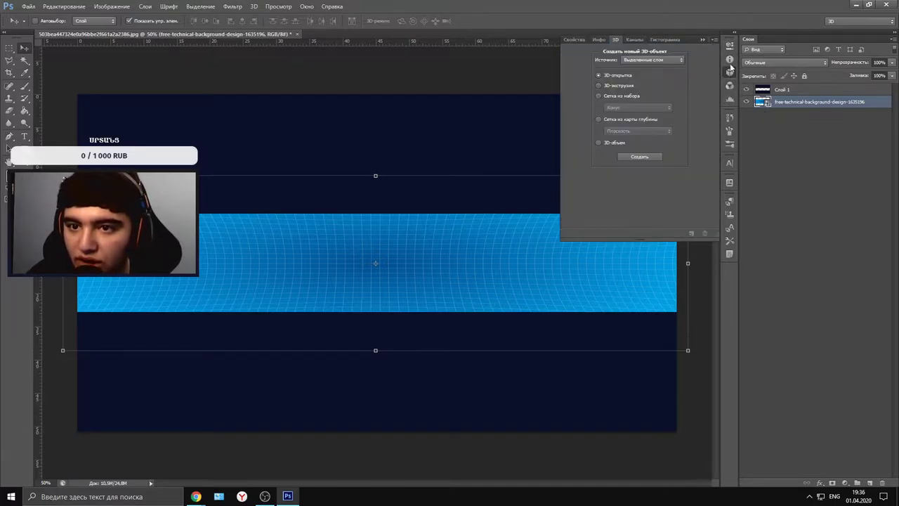
pyautogui.click(730, 59)
pyautogui.click(730, 46)
pyautogui.click(734, 118)
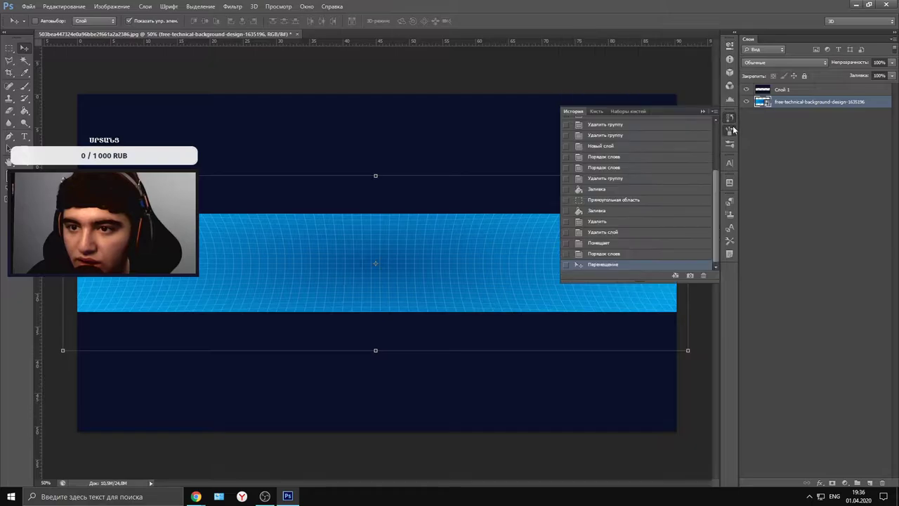
pyautogui.click(731, 131)
pyautogui.click(734, 144)
pyautogui.click(731, 162)
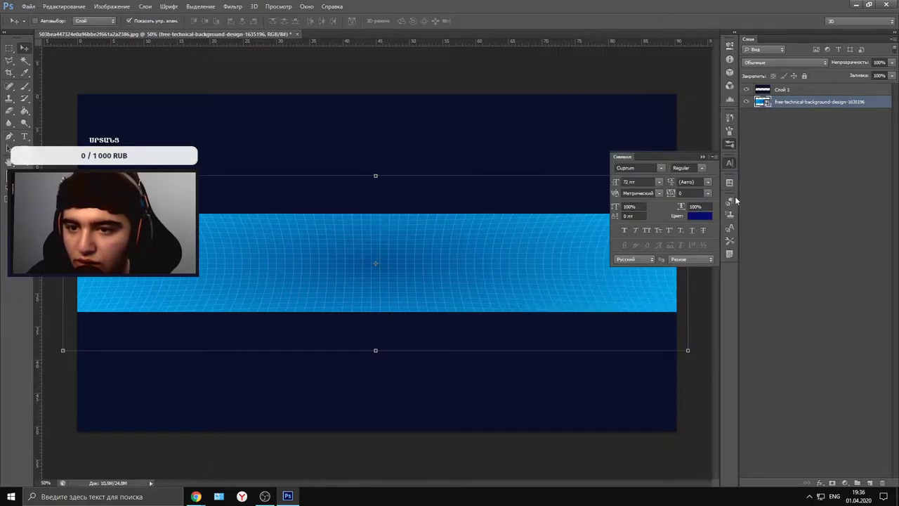
pyautogui.click(777, 195)
pyautogui.click(704, 157)
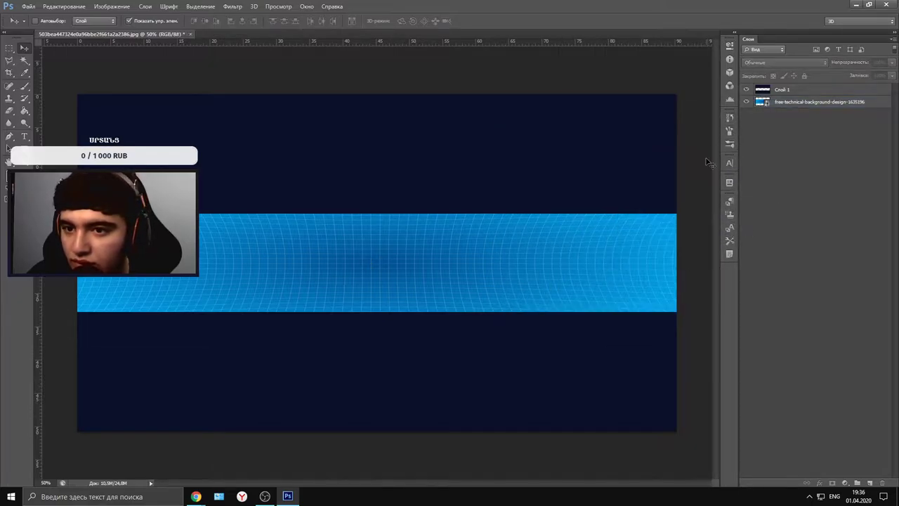
pyautogui.hotkey('alt', 'Tab')
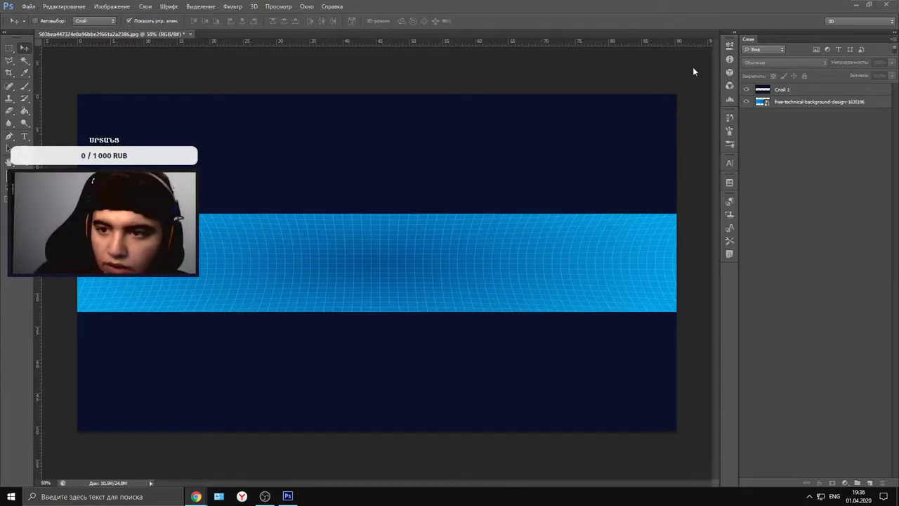
pyautogui.click(730, 99)
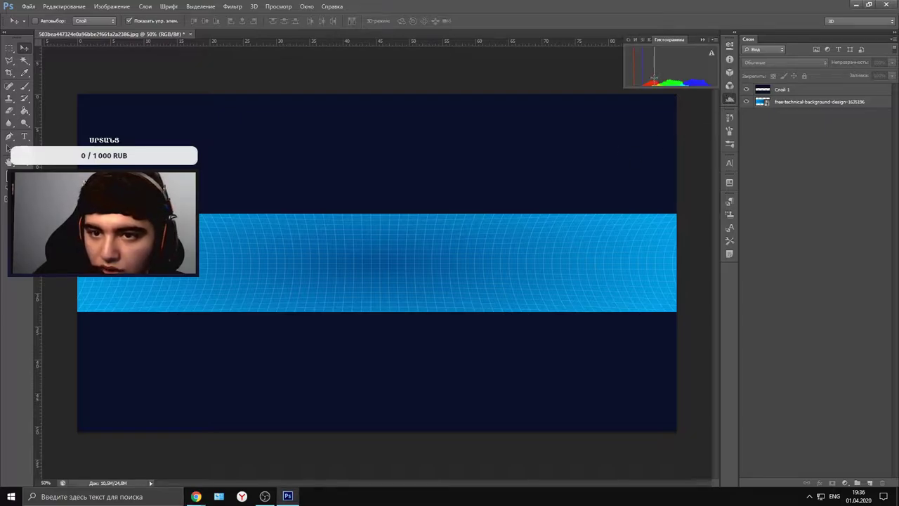
pyautogui.click(731, 85)
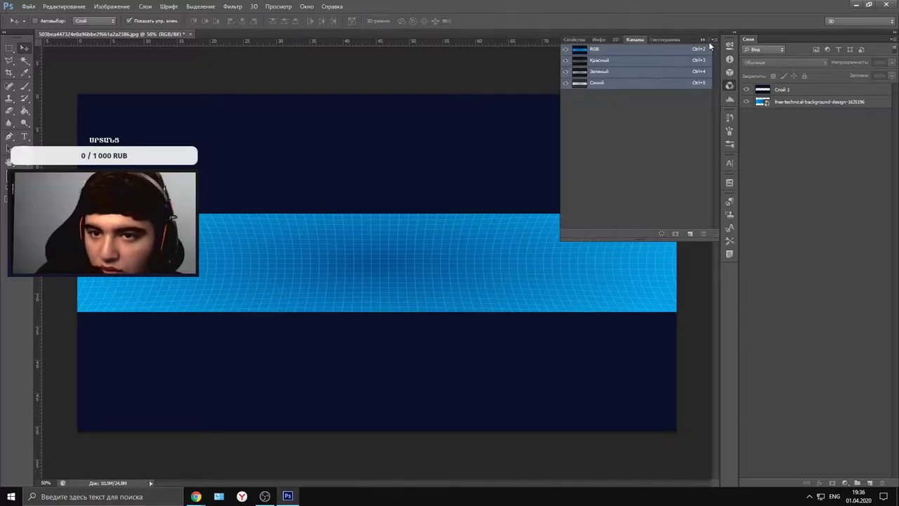
pyautogui.click(704, 39)
pyautogui.click(730, 85)
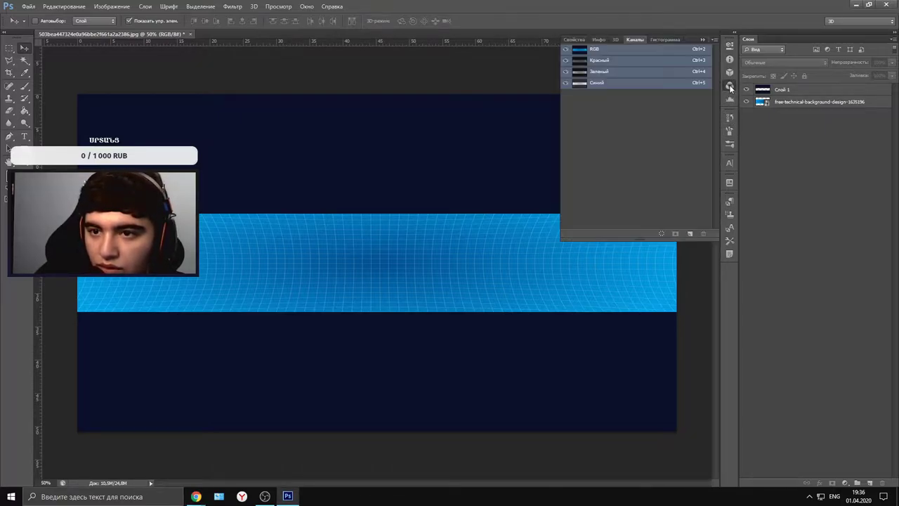
pyautogui.click(583, 39)
pyautogui.click(632, 39)
pyautogui.click(661, 38)
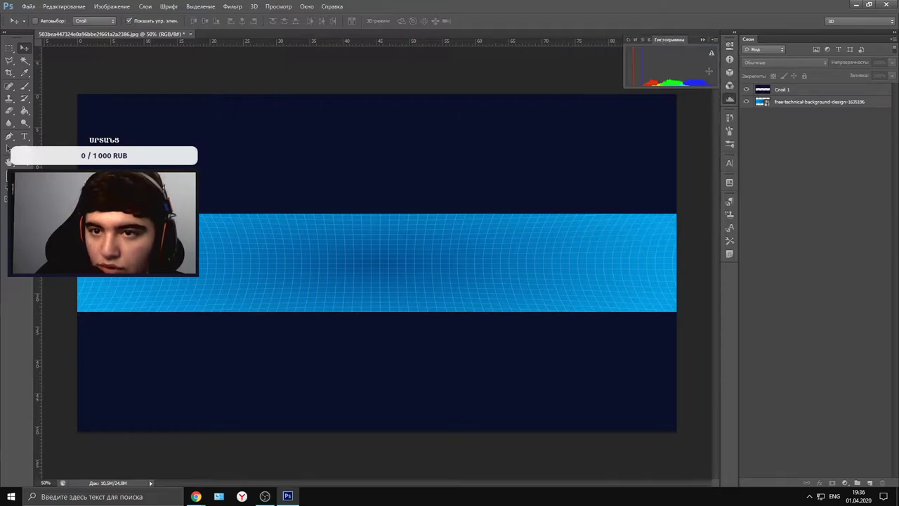
pyautogui.click(729, 85)
pyautogui.click(730, 59)
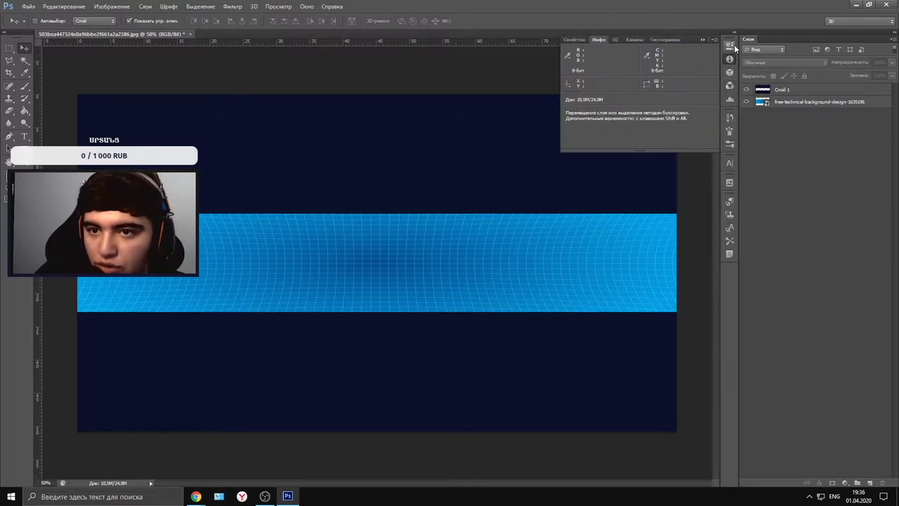
pyautogui.click(730, 44)
pyautogui.click(730, 59)
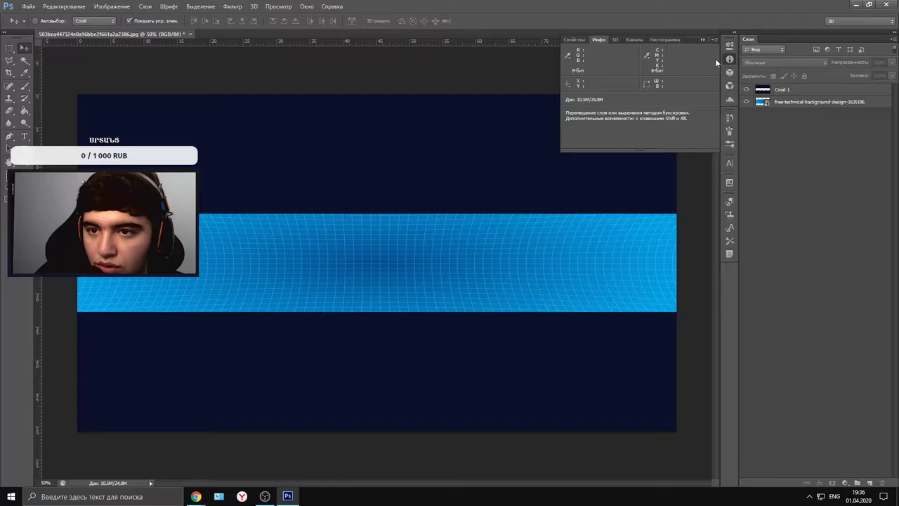
pyautogui.click(616, 39)
pyautogui.click(597, 39)
pyautogui.click(575, 39)
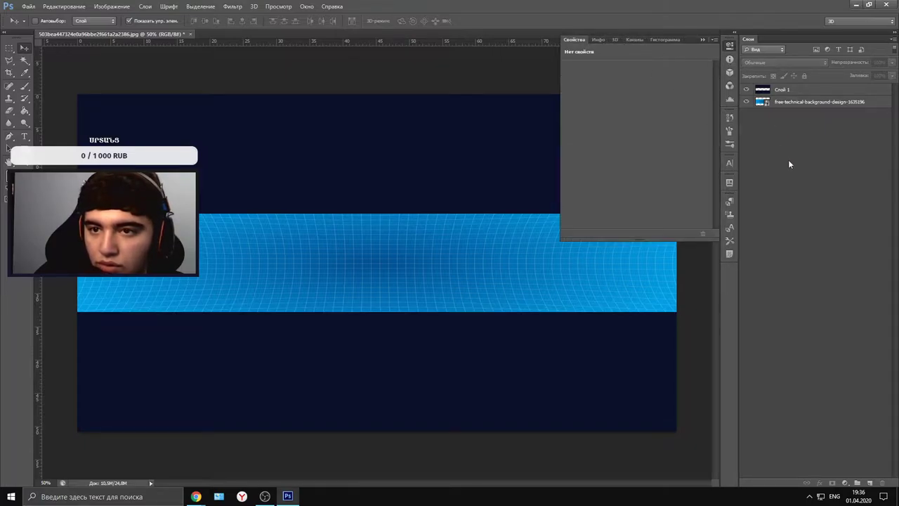
pyautogui.click(733, 129)
pyautogui.click(727, 118)
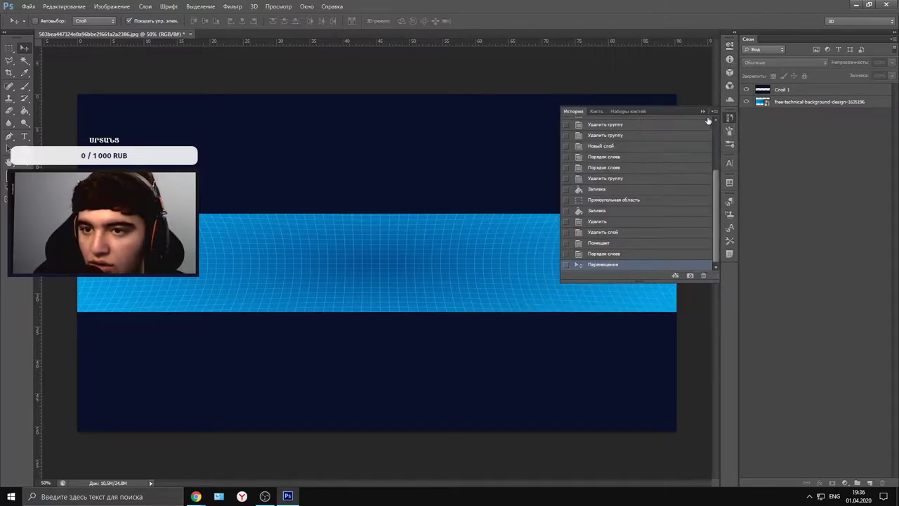
pyautogui.click(689, 124)
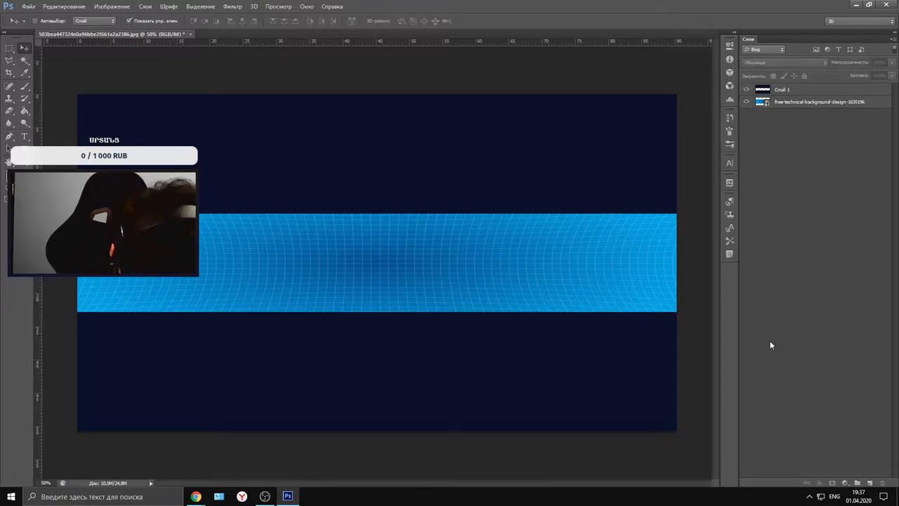
pyautogui.click(594, 288)
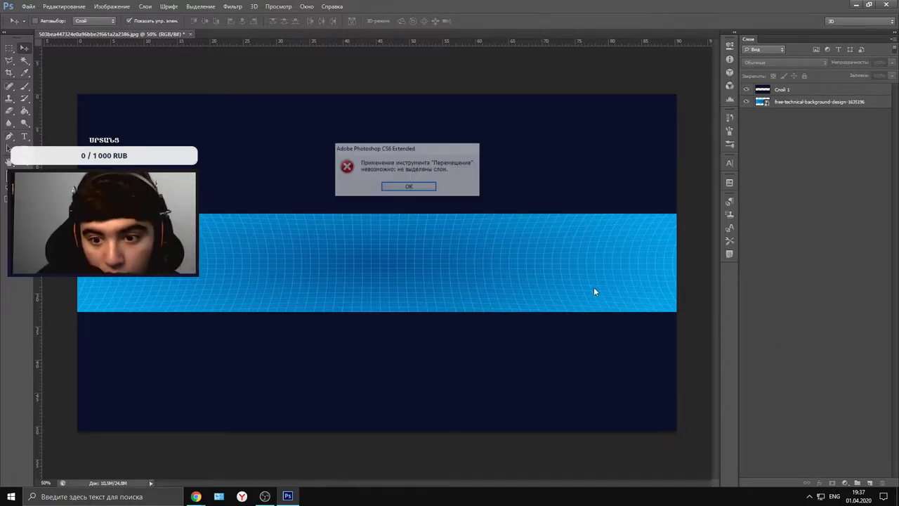
pyautogui.click(414, 188)
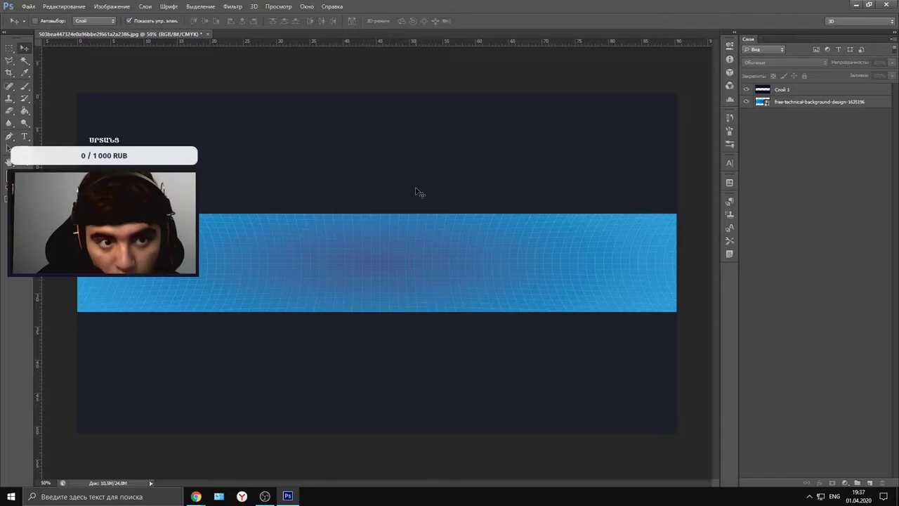
# - Close the banner document without saving its changes
pyautogui.hotkey('ctrl', 'w')
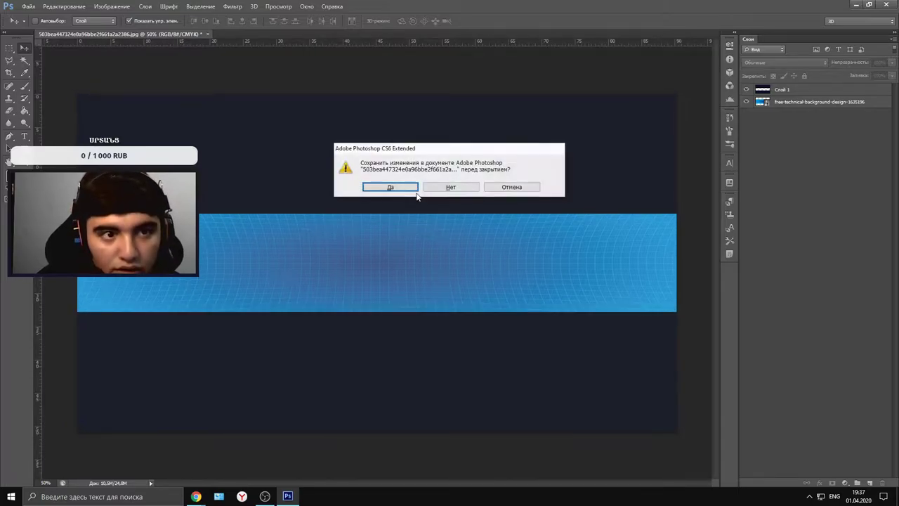
pyautogui.click(453, 184)
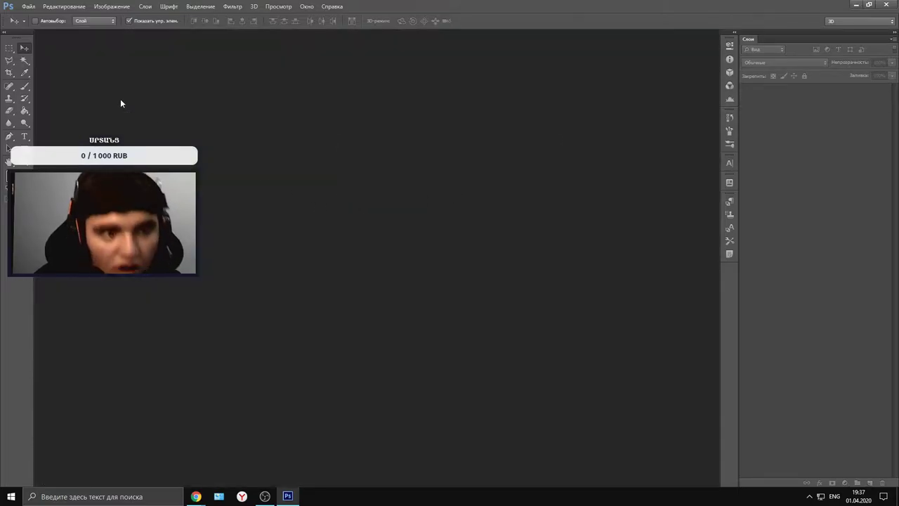
pyautogui.hotkey('alt', 'z')
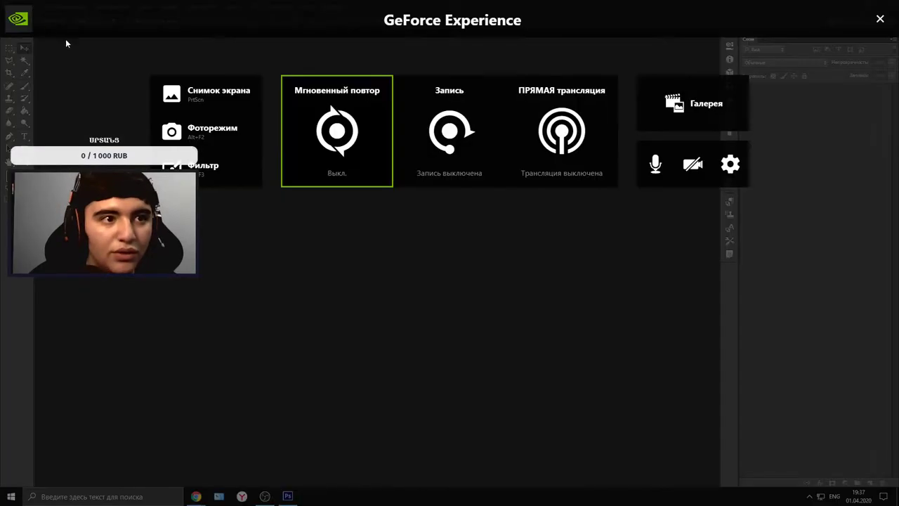
pyautogui.hotkey('alt', 'z')
# - Reopen the 503bea447324e0a96bbe2f661a2a2386.jpg banner template from the desktop, leaving its missing RGB profile as is, in a maximized window
pyautogui.click(856, 5)
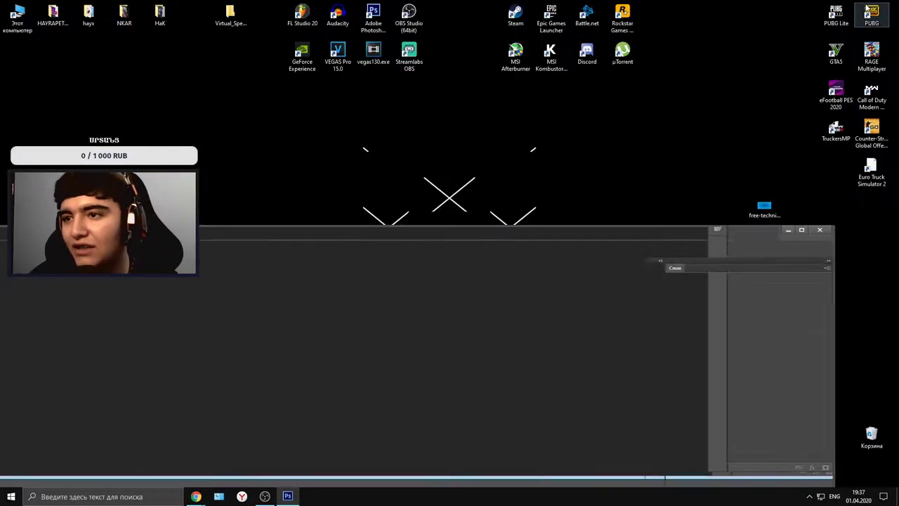
pyautogui.moveTo(532, 259); pyautogui.dragTo(350, 116)
pyautogui.moveTo(751, 296); pyautogui.dragTo(228, 323)
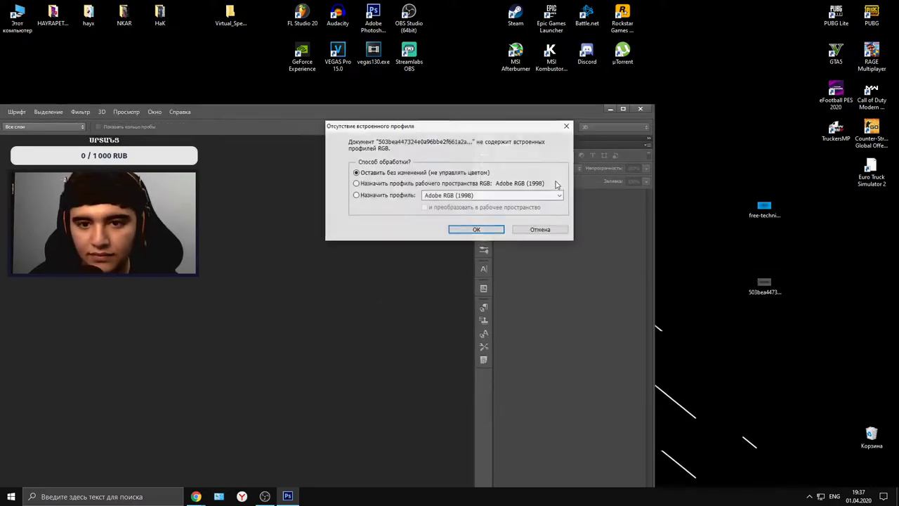
pyautogui.click(488, 231)
pyautogui.doubleClick(594, 113)
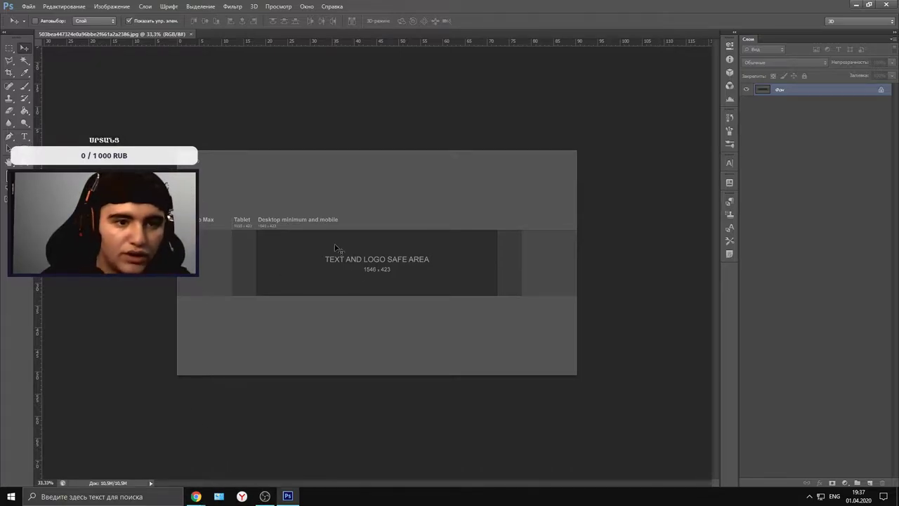
pyautogui.hotkey('ctrl', '+')
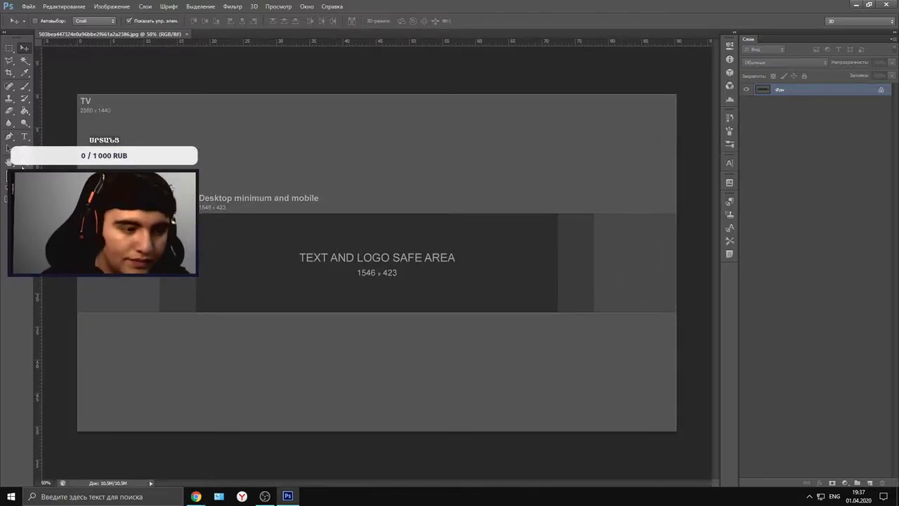
# - Select the template area above the central band with the Rectangular Marquee tool
pyautogui.click(24, 149)
pyautogui.click(9, 47)
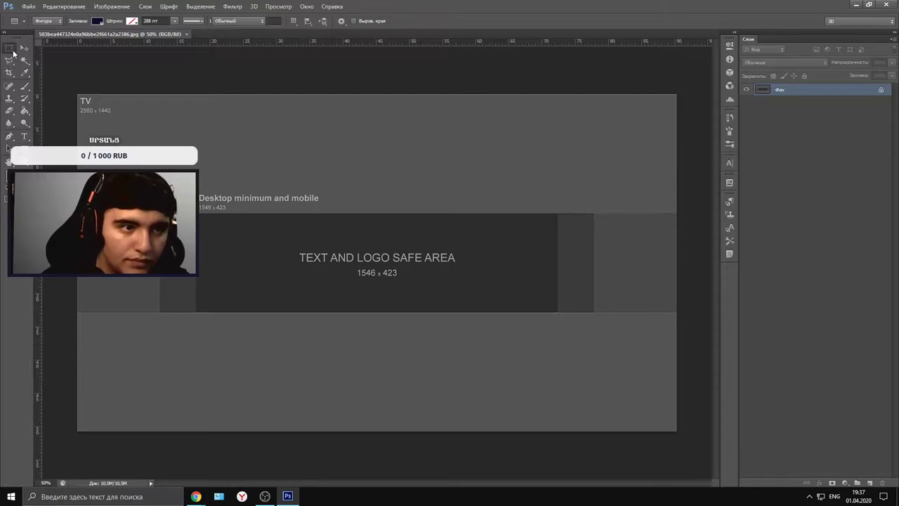
pyautogui.moveTo(77, 94); pyautogui.dragTo(672, 213)
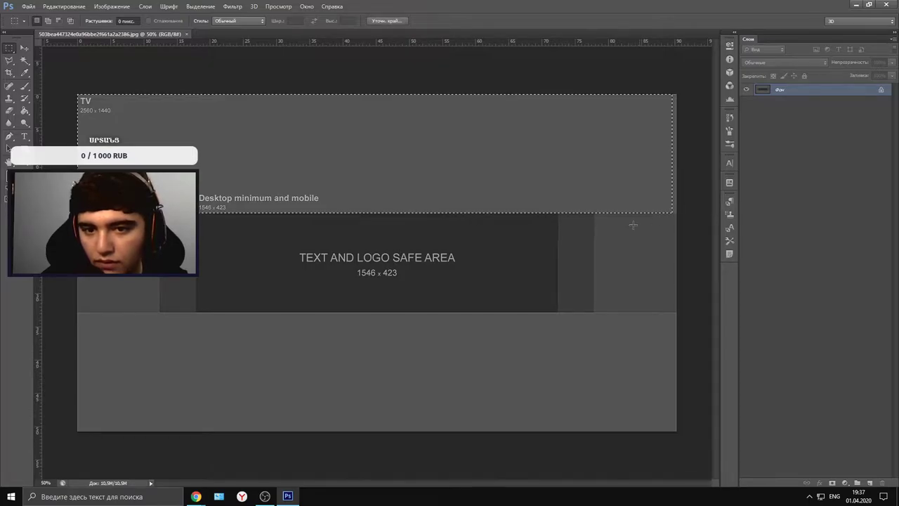
# - Set the foreground colour to black
pyautogui.click(6, 180)
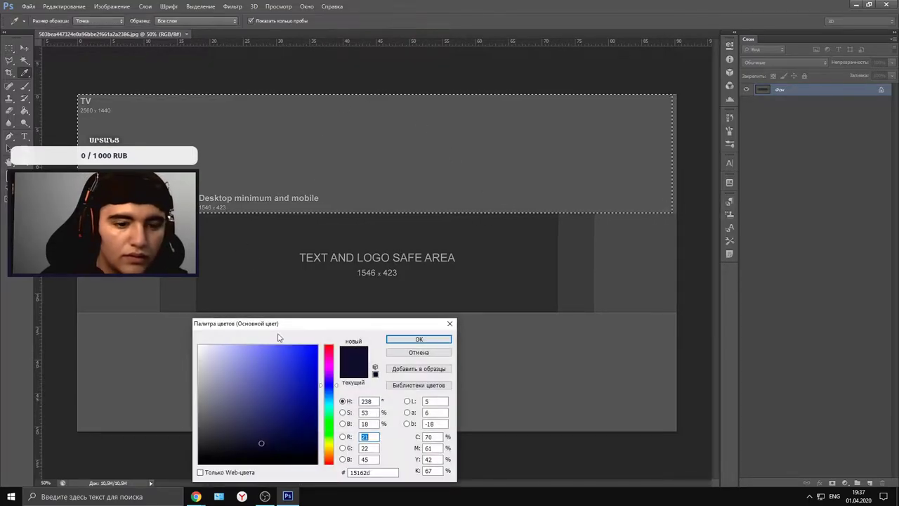
pyautogui.moveTo(279, 443); pyautogui.dragTo(98, 490)
pyautogui.click(409, 340)
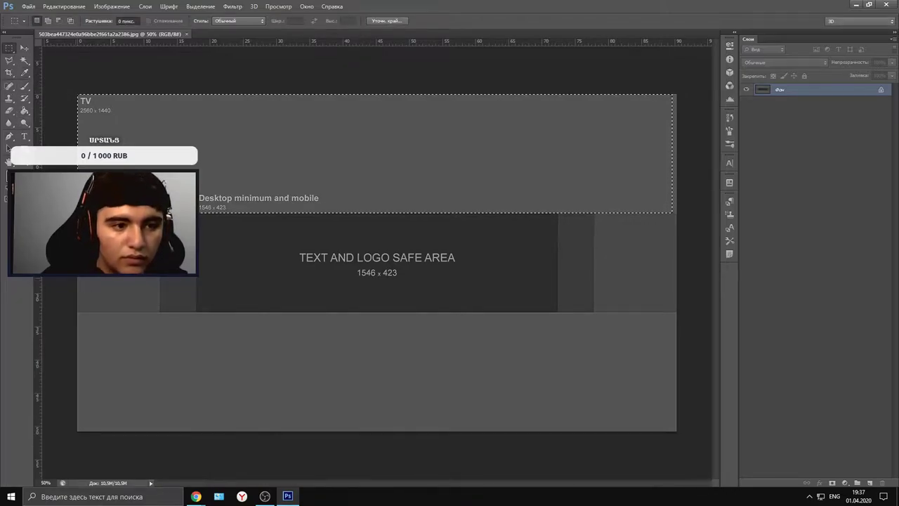
# - Draw a small black rectangle shape of about 96 by 60 px at the banner's upper-left corner
pyautogui.click(24, 146)
pyautogui.moveTo(48, 83); pyautogui.dragTo(82, 104)
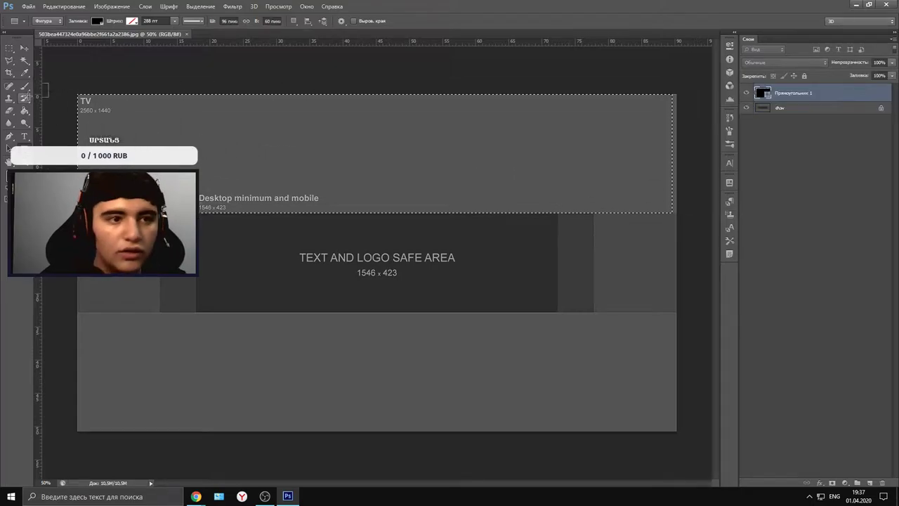
pyautogui.click(25, 48)
pyautogui.moveTo(282, 186)
pyautogui.mouseDown()
pyautogui.moveTo(337, 184)
pyautogui.moveTo(283, 184)
pyautogui.mouseUp()
# - Select the full-width area above the central band and cover it with a black rectangle of about 2744 by 574 px
pyautogui.press('m')
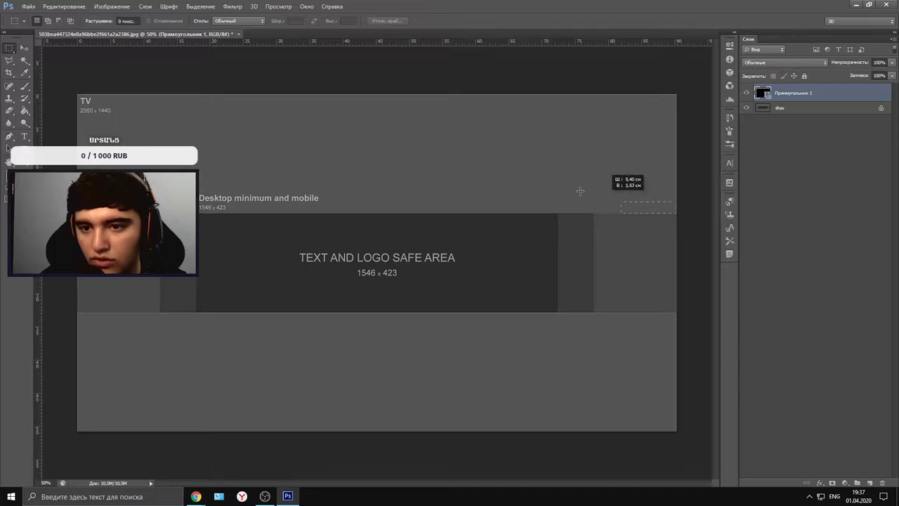
pyautogui.moveTo(580, 191); pyautogui.dragTo(78, 94)
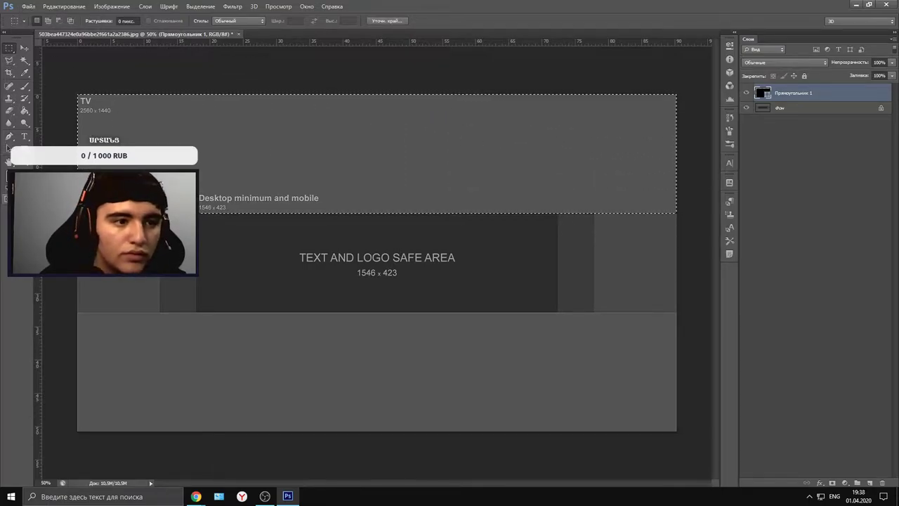
pyautogui.click(24, 162)
pyautogui.click(24, 148)
pyautogui.moveTo(66, 78); pyautogui.dragTo(708, 211)
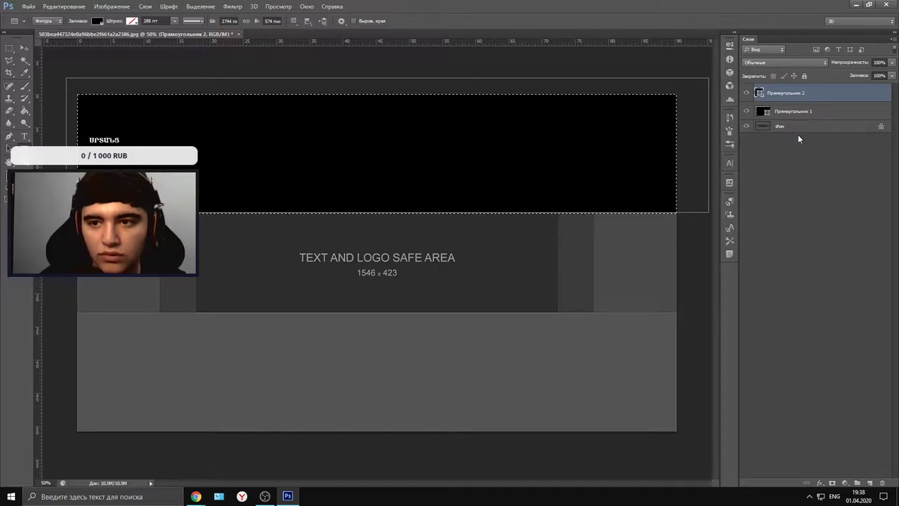
# - Create a second black rectangle of the same size and move it over the area below the central band
pyautogui.click(632, 231)
pyautogui.click(484, 193)
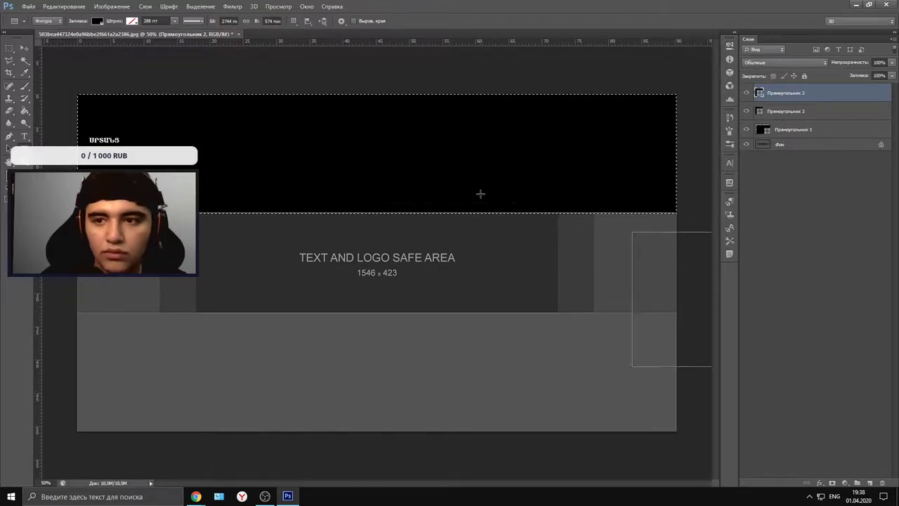
pyautogui.press('v')
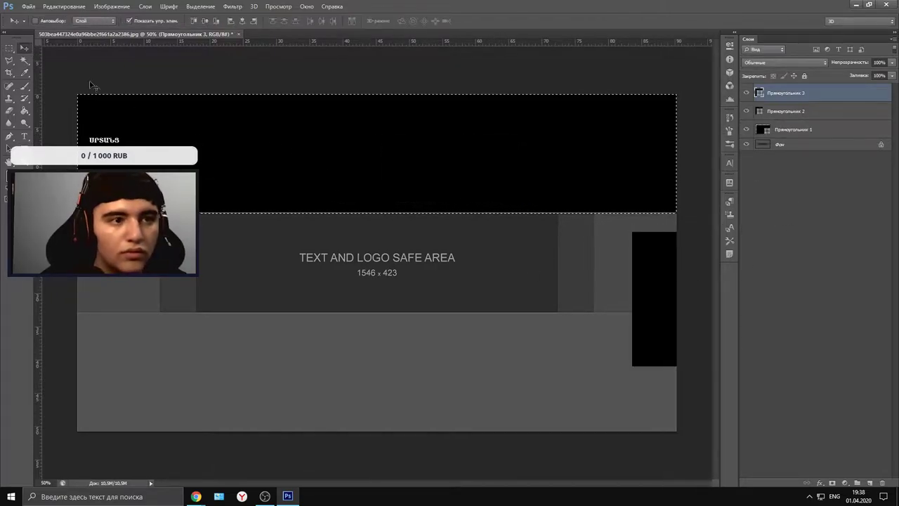
pyautogui.moveTo(669, 281); pyautogui.dragTo(65, 359)
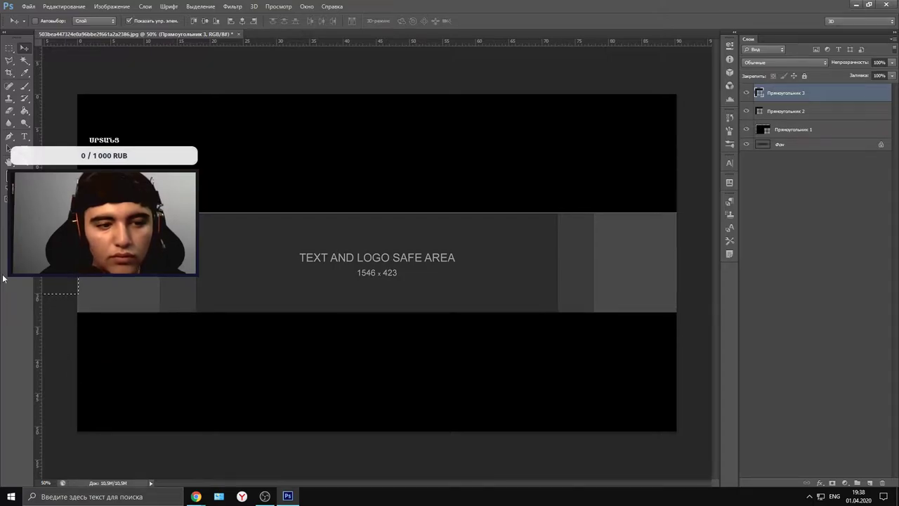
# - Delete the small Прямоугольник 1 layer and hide the Фон layer
pyautogui.click(14, 49)
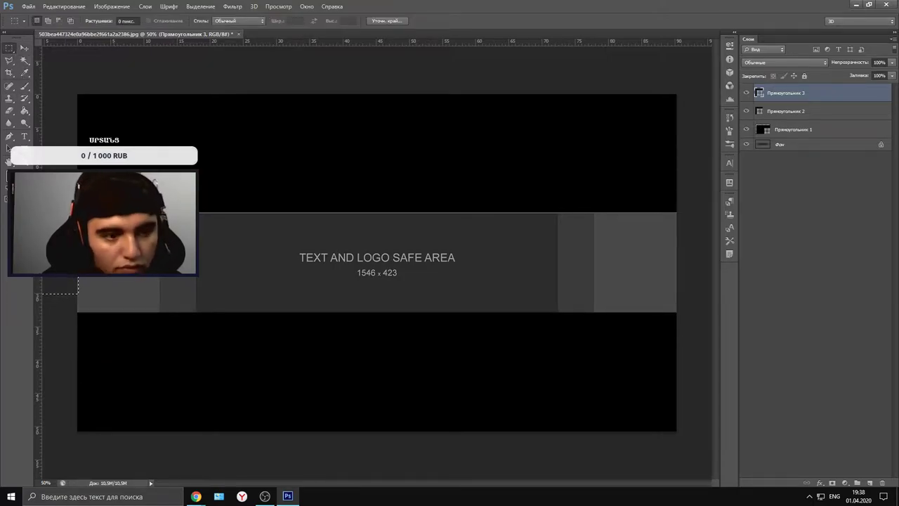
pyautogui.click(831, 140)
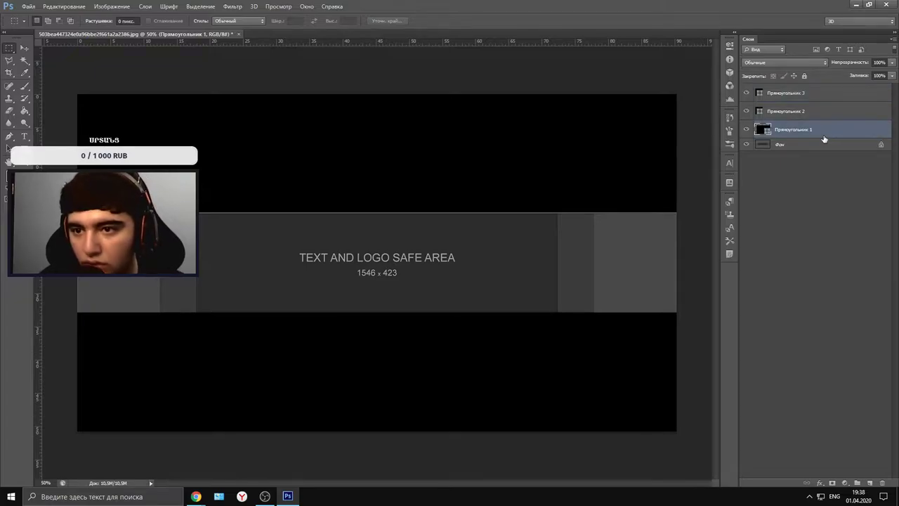
pyautogui.press('Delete')
pyautogui.click(807, 134)
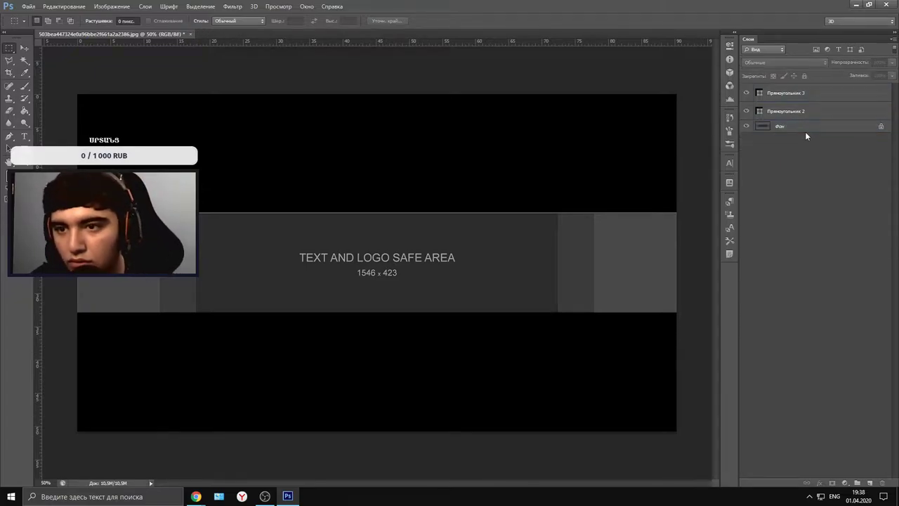
pyautogui.click(841, 129)
pyautogui.click(747, 127)
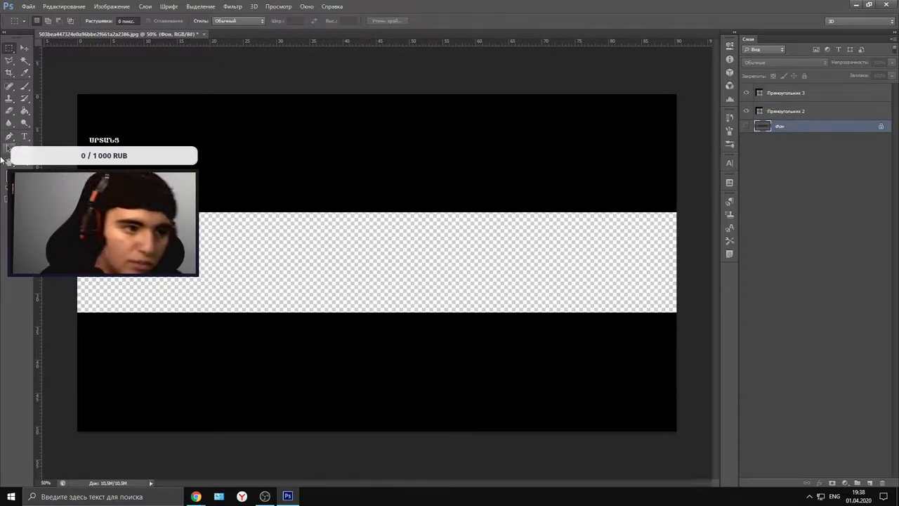
# - Rasterize the Прямоугольник 2 and Прямоугольник 3 layers together
pyautogui.click(834, 113)
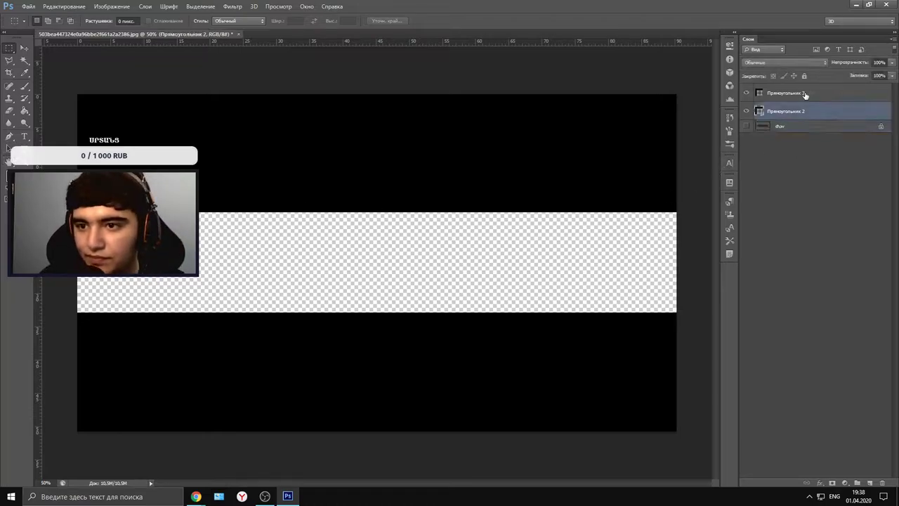
pyautogui.keyDown('shift'); pyautogui.click(803, 94); pyautogui.keyUp('shift')
pyautogui.rightClick(788, 93)
pyautogui.click(813, 162)
# - Select the pixels of the Прямоугольник 2 layer and clip both rectangle layers to the hidden Фон layer with a clipping mask
pyautogui.rightClick(773, 106)
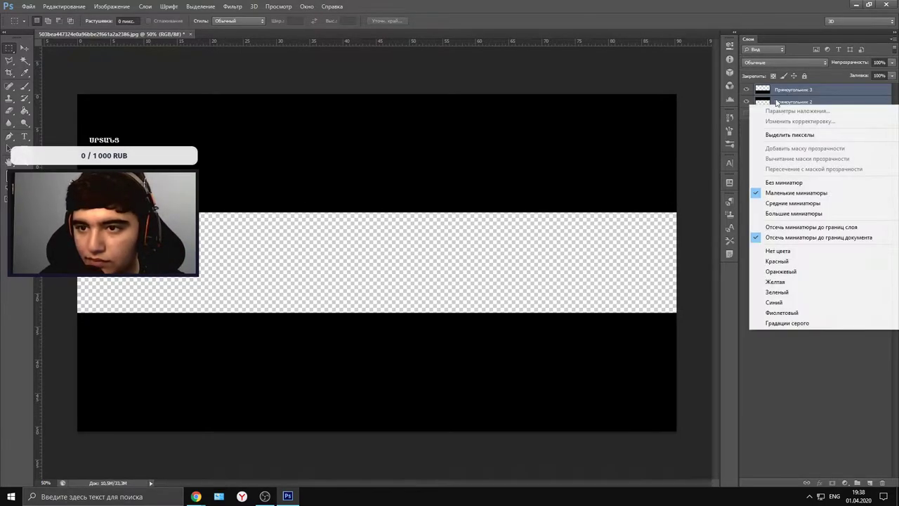
pyautogui.click(802, 135)
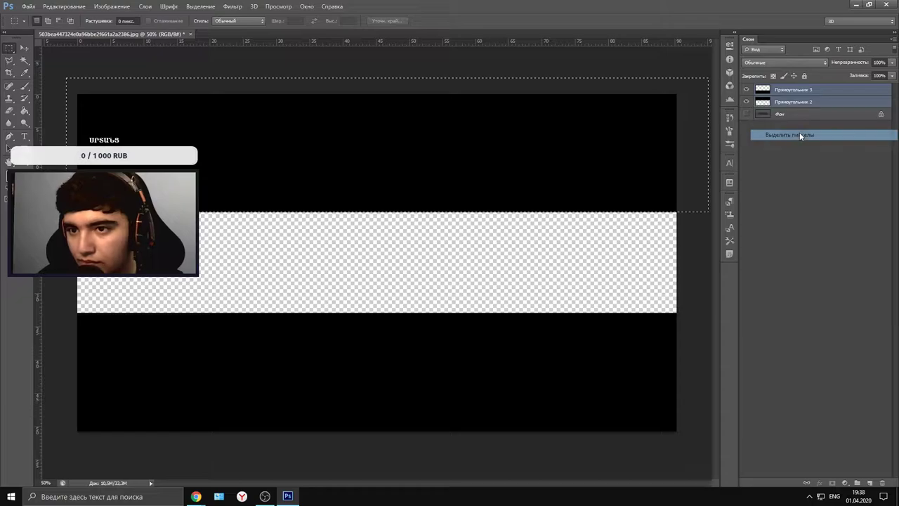
pyautogui.rightClick(785, 104)
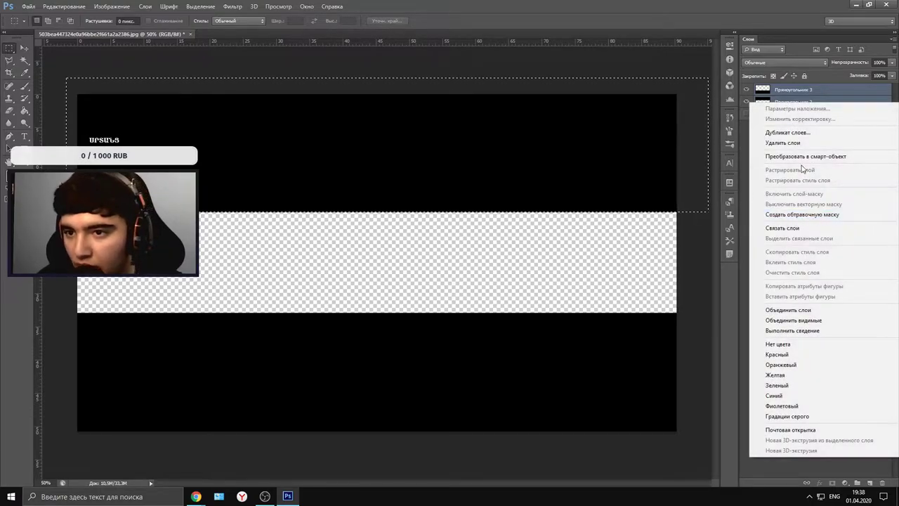
pyautogui.click(814, 214)
# - Release the clipping masks from the Прямоугольник 3 and Прямоугольник 2 layers
pyautogui.rightClick(772, 104)
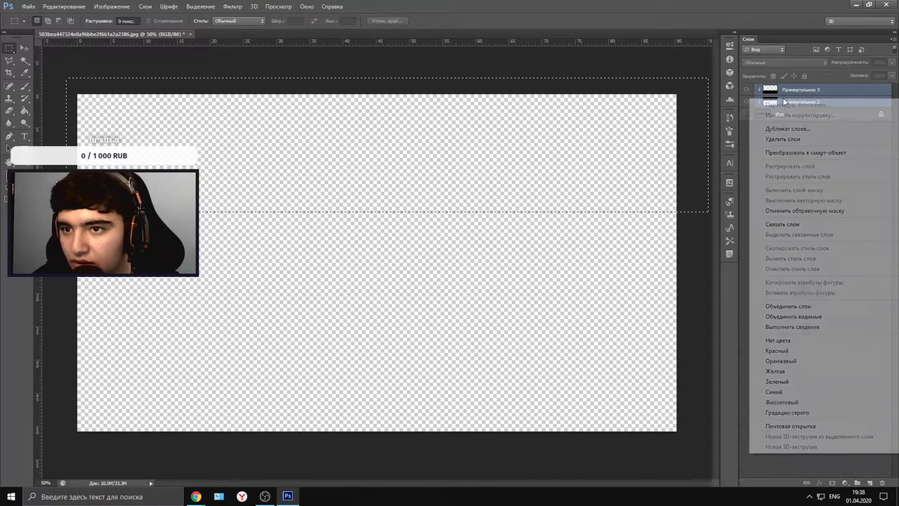
pyautogui.rightClick(769, 90)
pyautogui.rightClick(769, 93)
pyautogui.rightClick(761, 91)
pyautogui.click(761, 90)
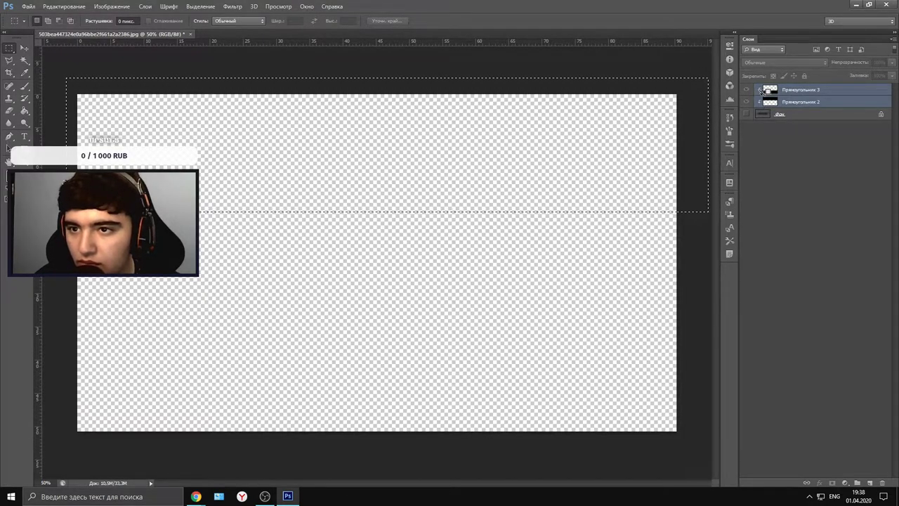
pyautogui.click(766, 90)
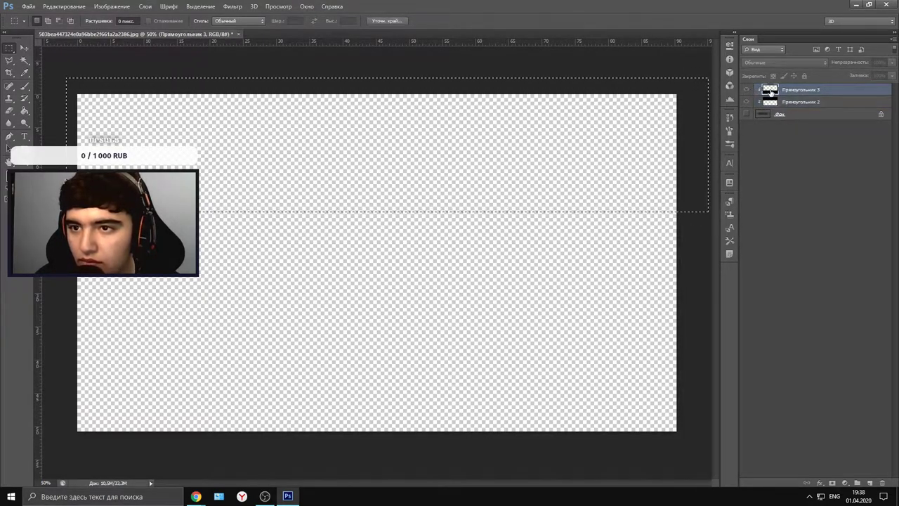
pyautogui.rightClick(790, 92)
pyautogui.press('Escape')
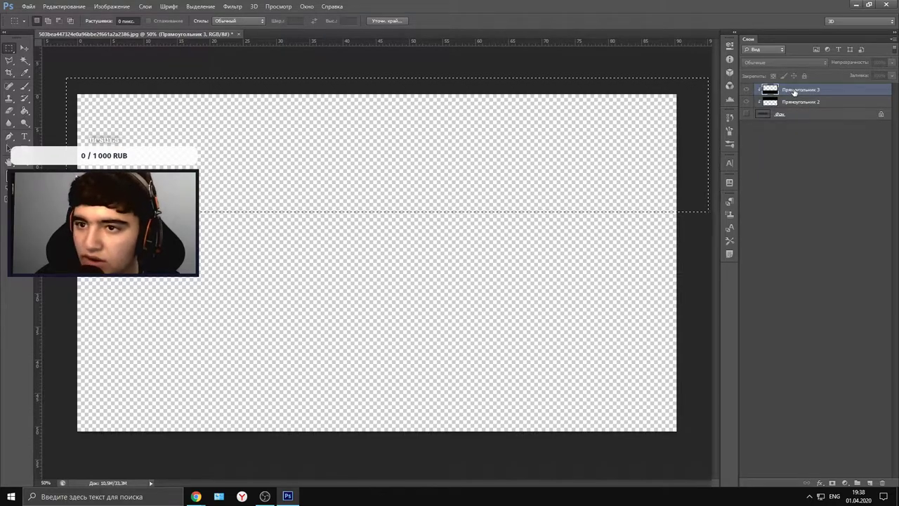
pyautogui.rightClick(816, 96)
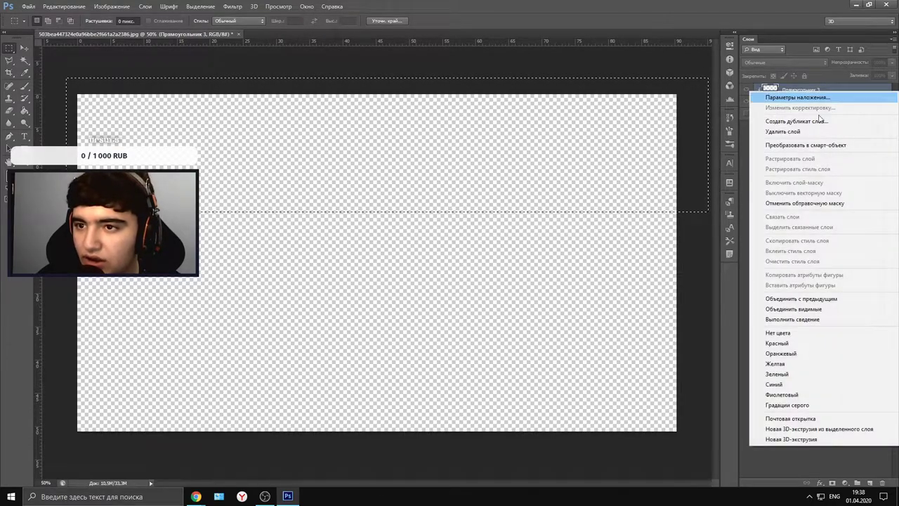
pyautogui.click(800, 206)
pyautogui.rightClick(786, 107)
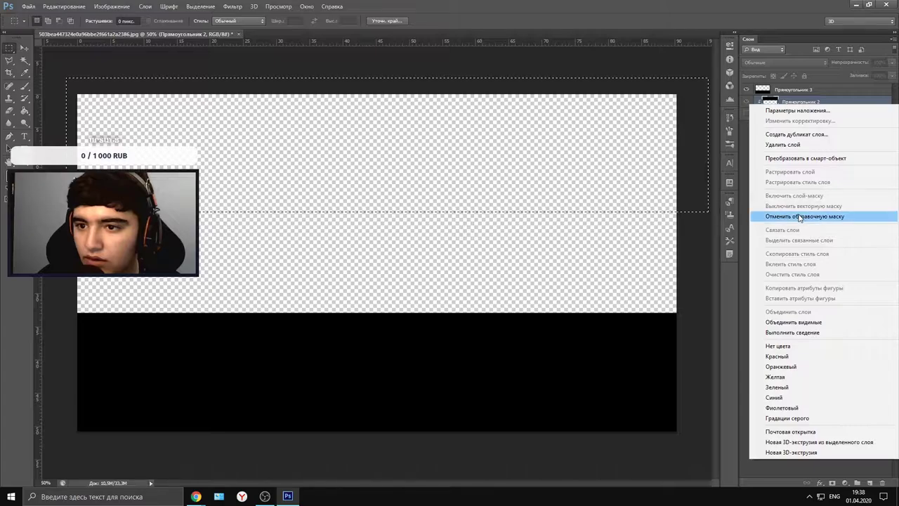
pyautogui.click(794, 217)
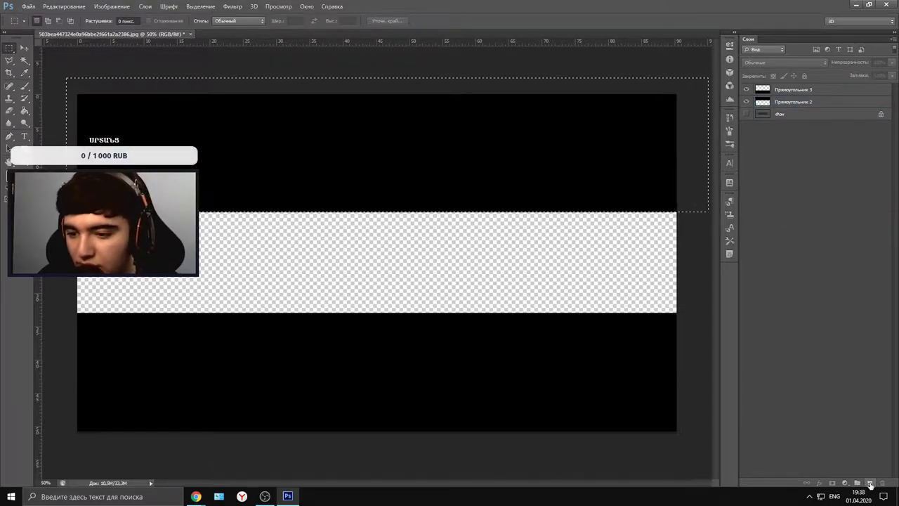
# - Create a new layer group and move the Прямоугольник 3 and Прямоугольник 2 layers into it
pyautogui.click(858, 484)
pyautogui.click(791, 103)
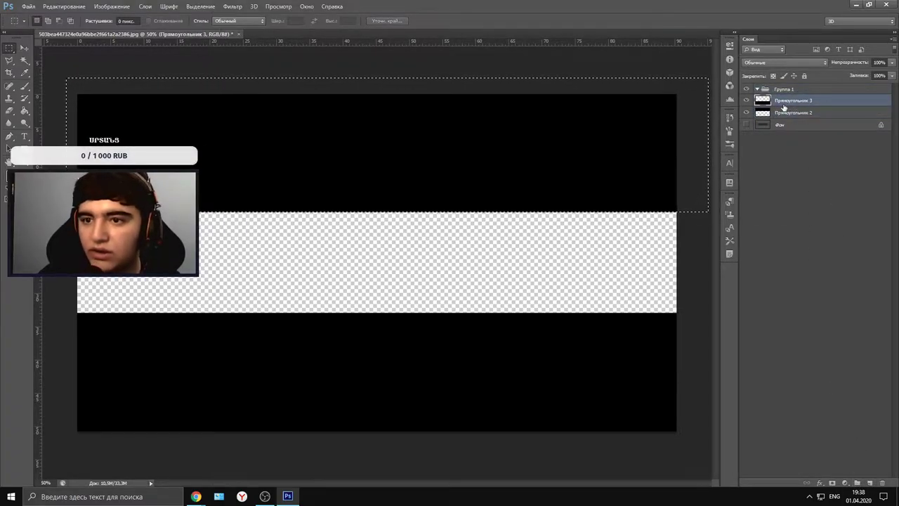
pyautogui.keyDown('ctrl'); pyautogui.click(785, 111); pyautogui.keyUp('ctrl')
pyautogui.moveTo(783, 107); pyautogui.dragTo(782, 86)
pyautogui.hotkey('ctrl', 'g')
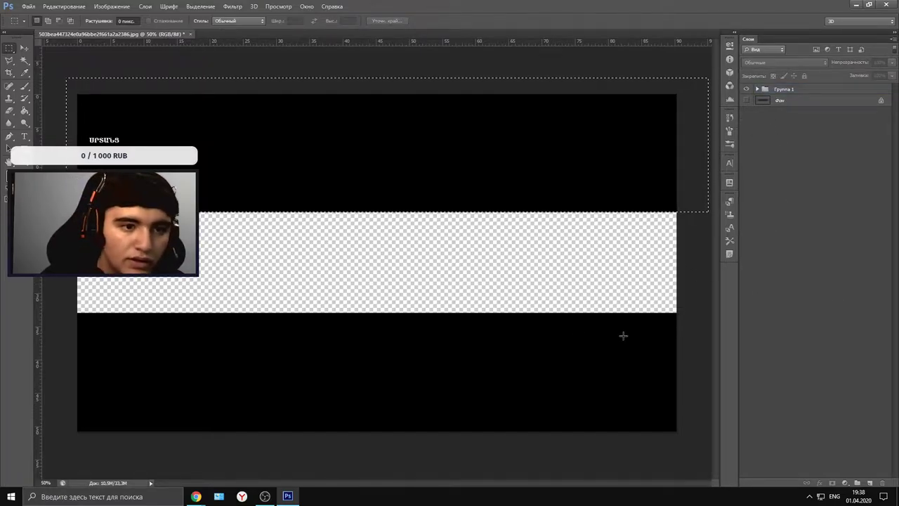
pyautogui.click(23, 151)
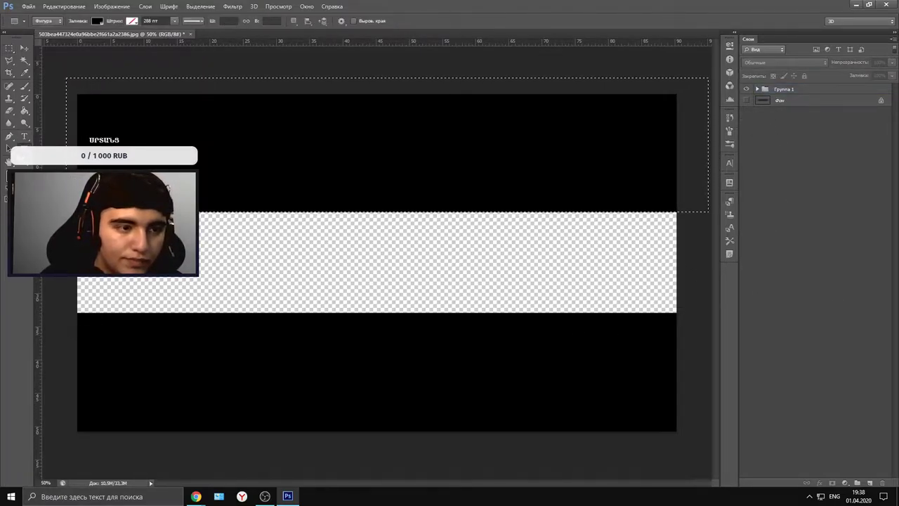
# - Switch to Chrome and look through the Google image results for a suitable background picture
pyautogui.moveTo(196, 496)
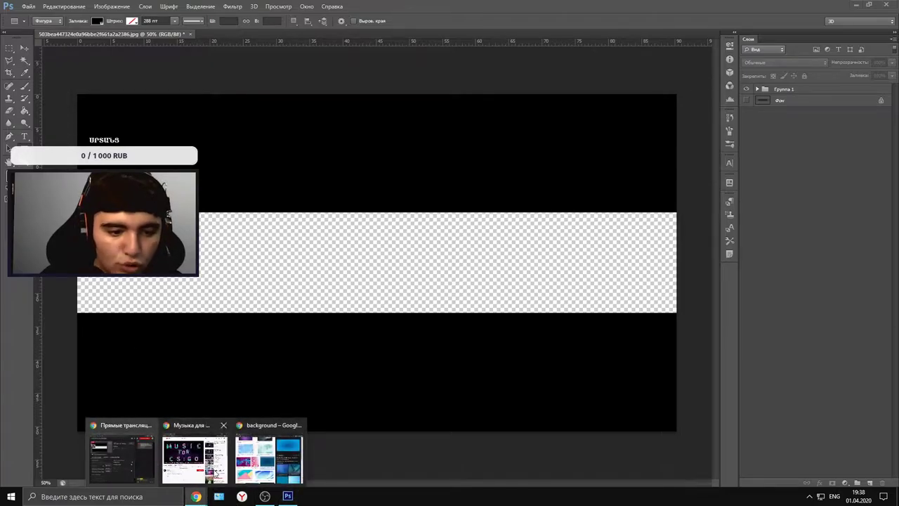
pyautogui.click(294, 470)
pyautogui.scroll(-4, 395, 292)
pyautogui.scroll(-12, 300, 361)
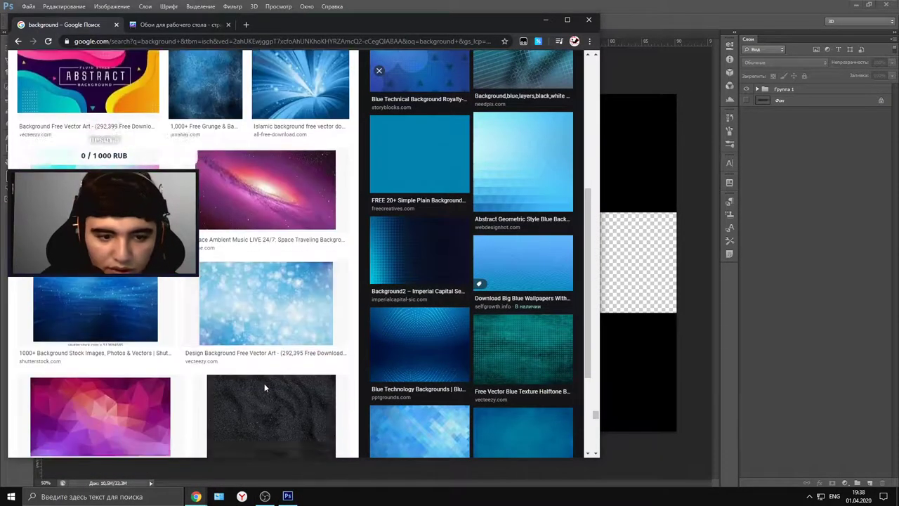
pyautogui.scroll(-5, 281, 331)
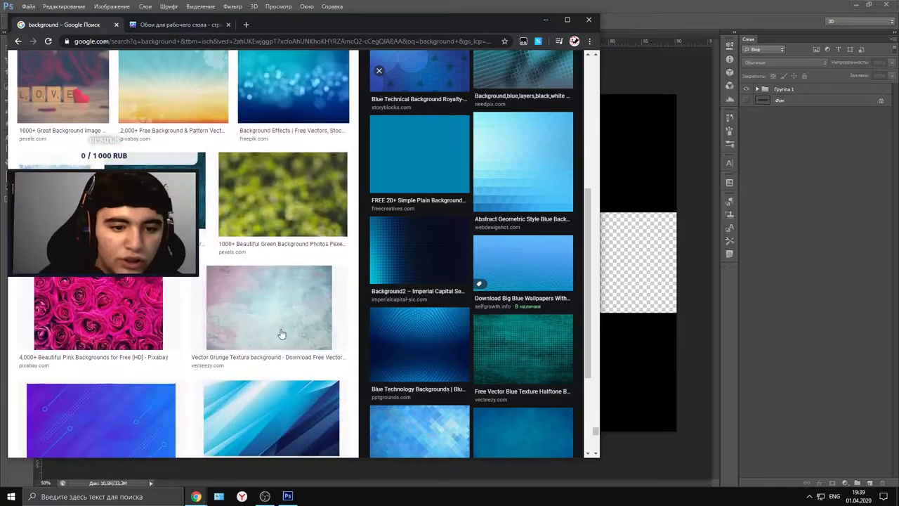
pyautogui.scroll(-4, 268, 317)
pyautogui.scroll(3, 253, 314)
pyautogui.scroll(-3, 232, 313)
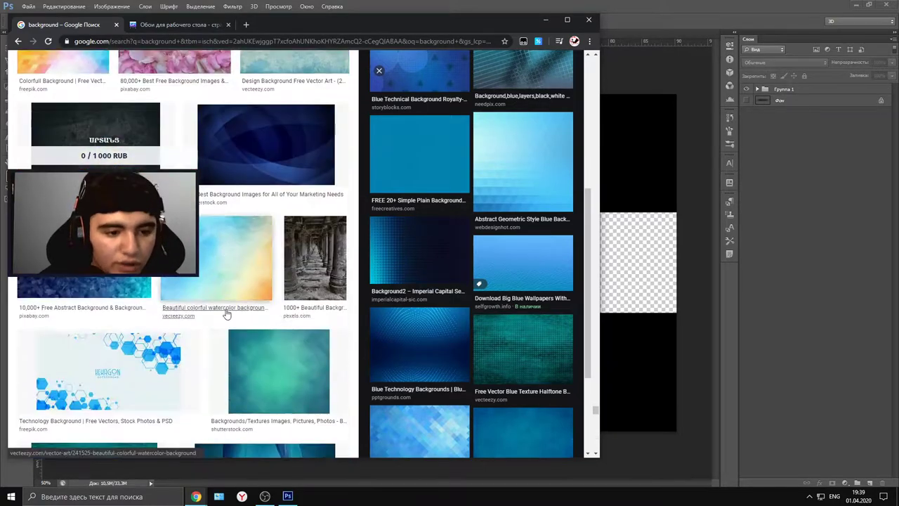
pyautogui.scroll(-10, 228, 309)
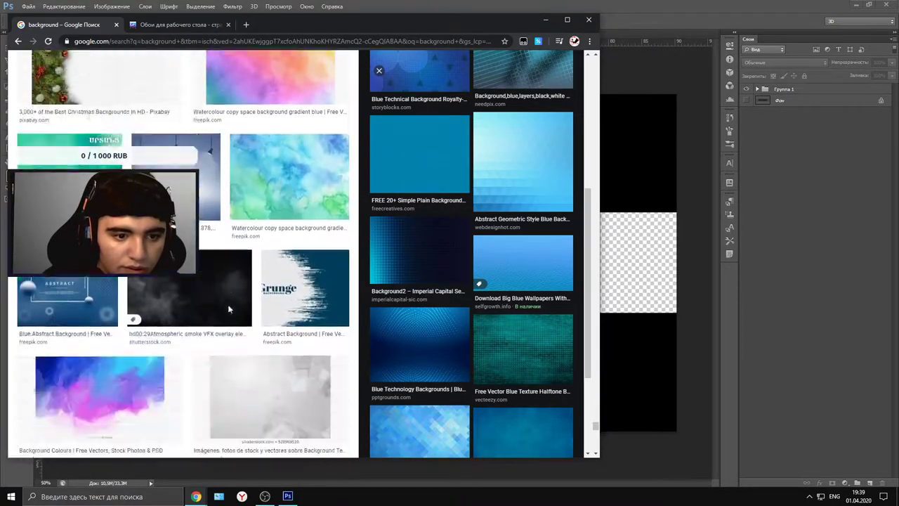
pyautogui.scroll(-10, 236, 303)
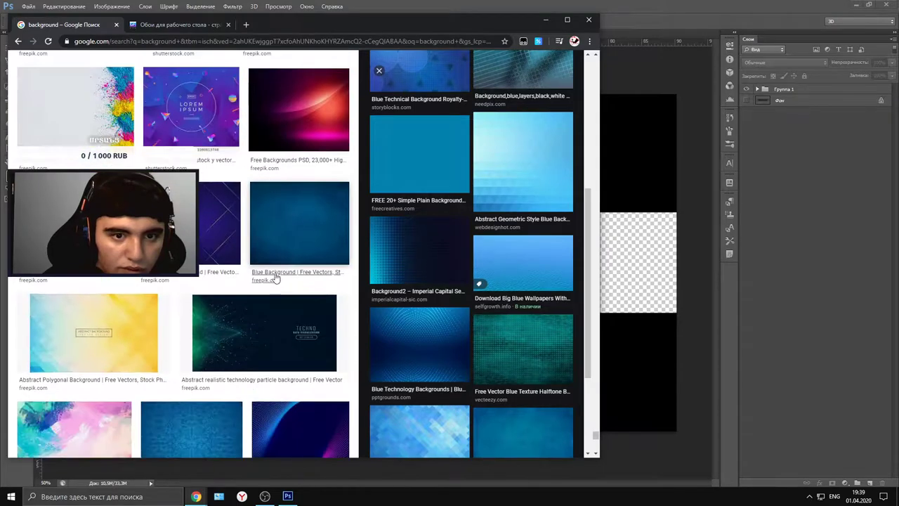
pyautogui.scroll(2, 278, 294)
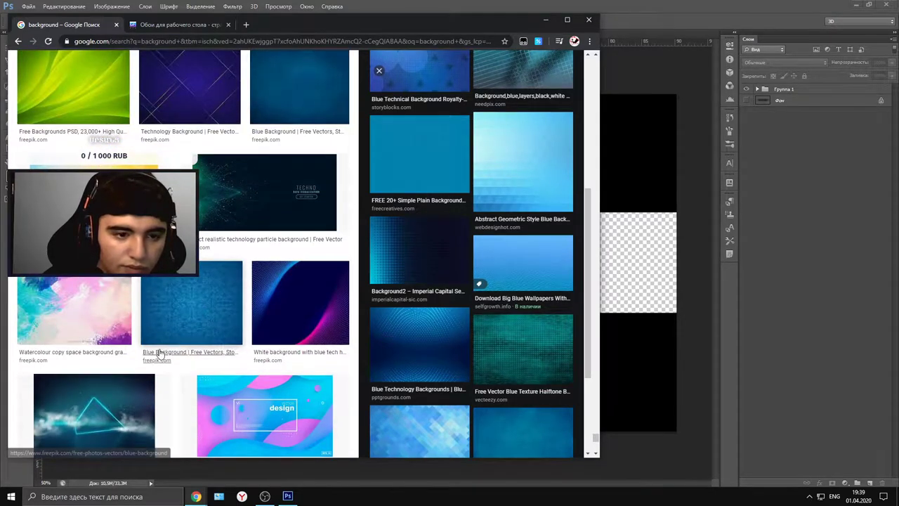
pyautogui.scroll(-1, 162, 351)
pyautogui.scroll(-10, 161, 348)
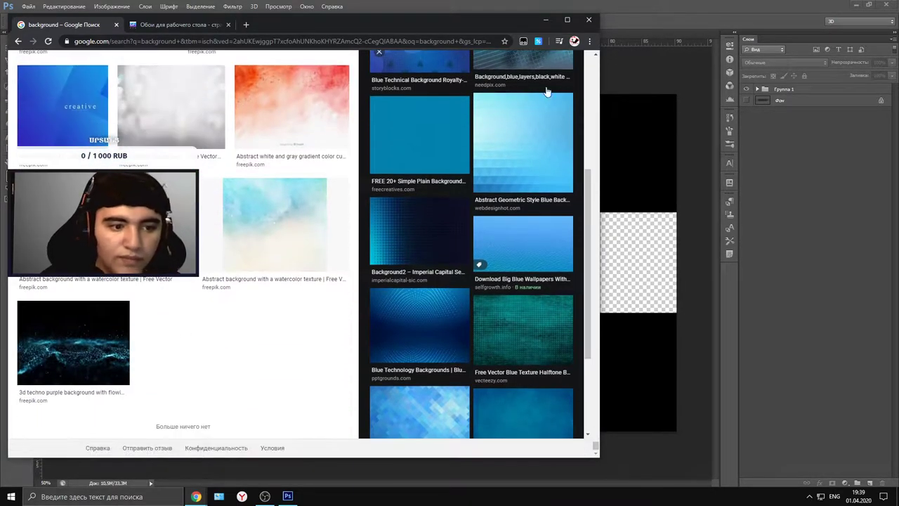
pyautogui.click(543, 24)
# - Place the blue free-technical-background-design image from the desktop into the banner document
pyautogui.click(869, 4)
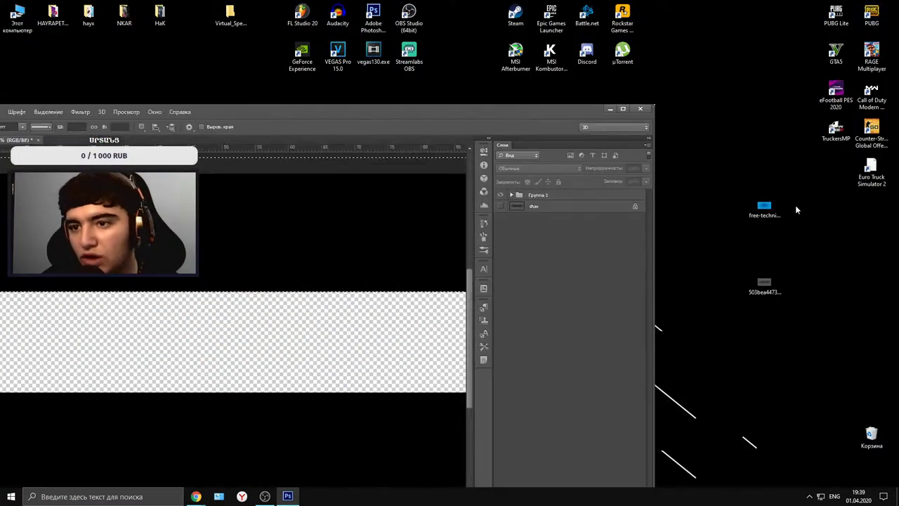
pyautogui.moveTo(765, 207); pyautogui.dragTo(216, 232)
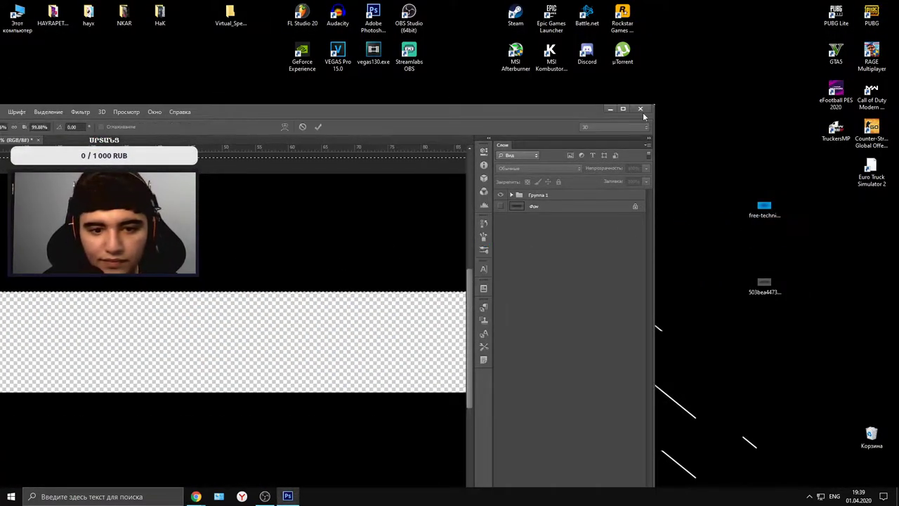
pyautogui.click(623, 109)
# - Stretch the placed blue image over the transparent central band, to about 671% width and 234% height, and commit the placement
pyautogui.moveTo(368, 180); pyautogui.dragTo(207, 218)
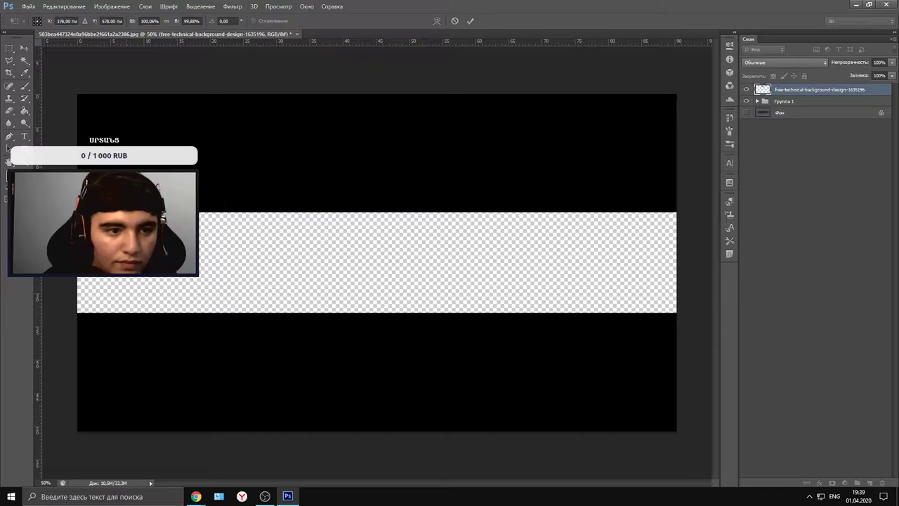
pyautogui.moveTo(211, 259); pyautogui.dragTo(678, 314)
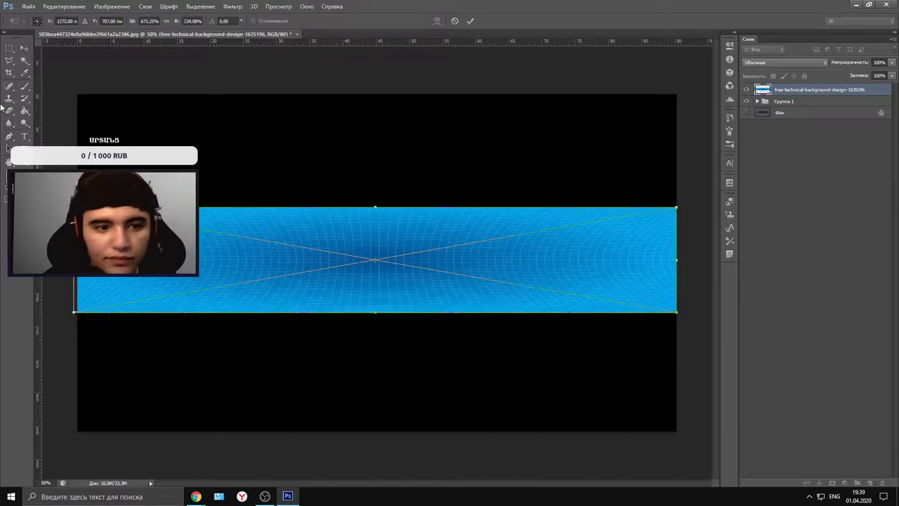
pyautogui.click(22, 49)
pyautogui.click(397, 188)
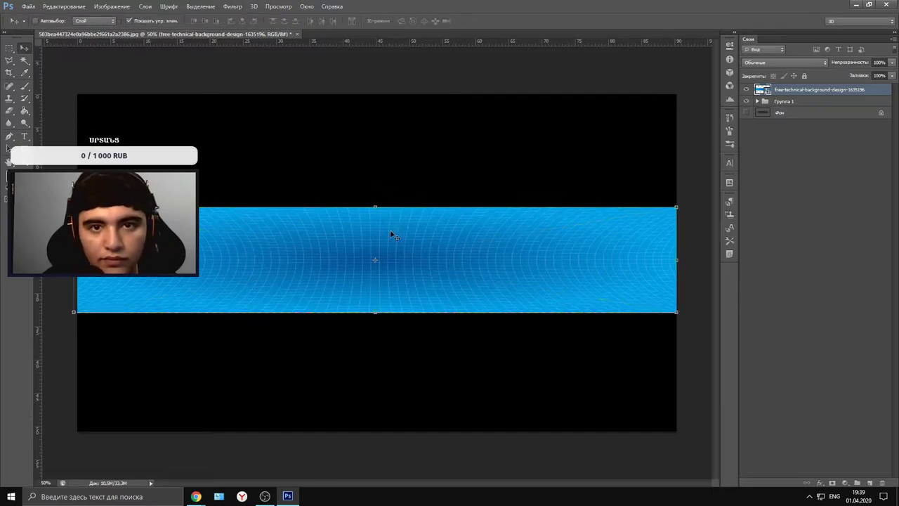
pyautogui.rightClick(403, 237)
pyautogui.click(772, 165)
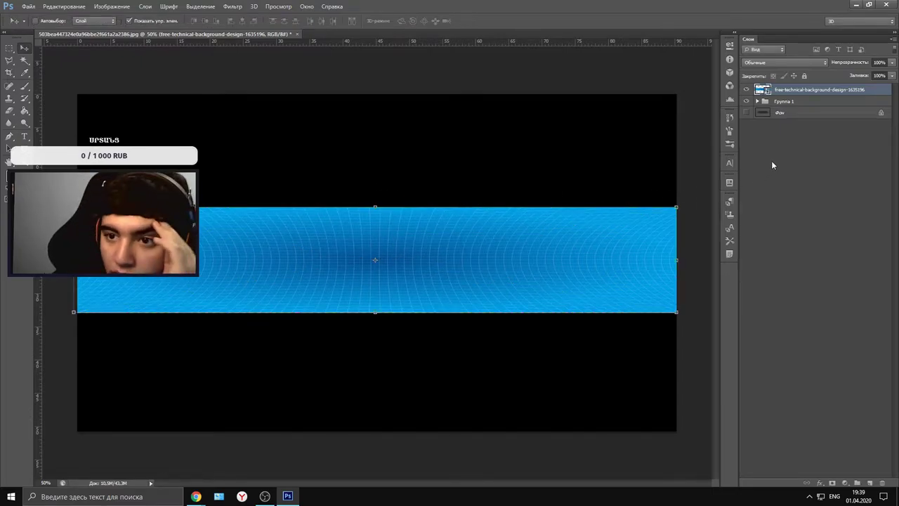
pyautogui.rightClick(779, 88)
pyautogui.click(787, 88)
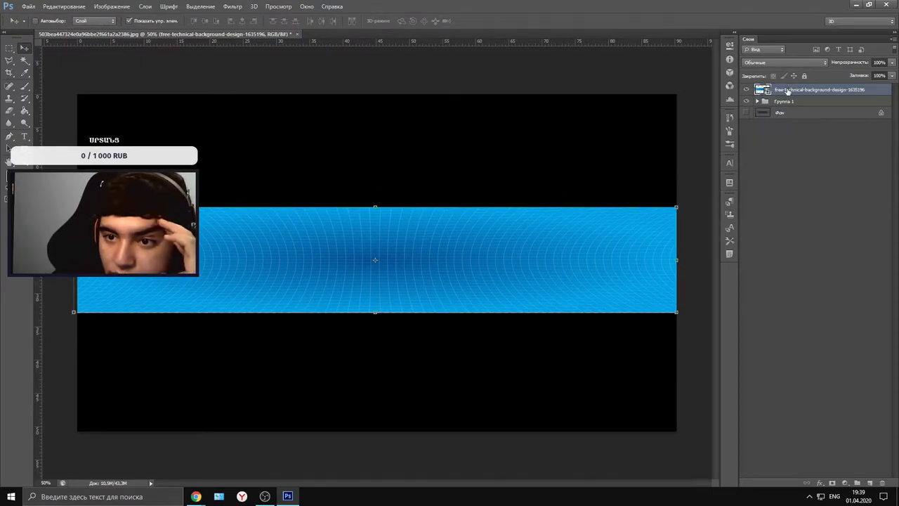
pyautogui.doubleClick(787, 91)
pyautogui.click(772, 92)
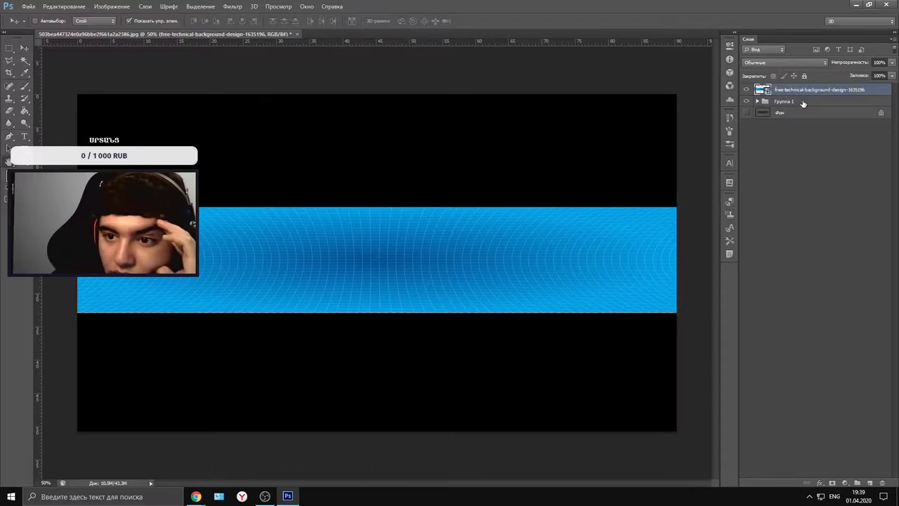
# - Try a Color Overlay layer style on the blue image layer, using black 000000 at 31% opacity
pyautogui.doubleClick(804, 90)
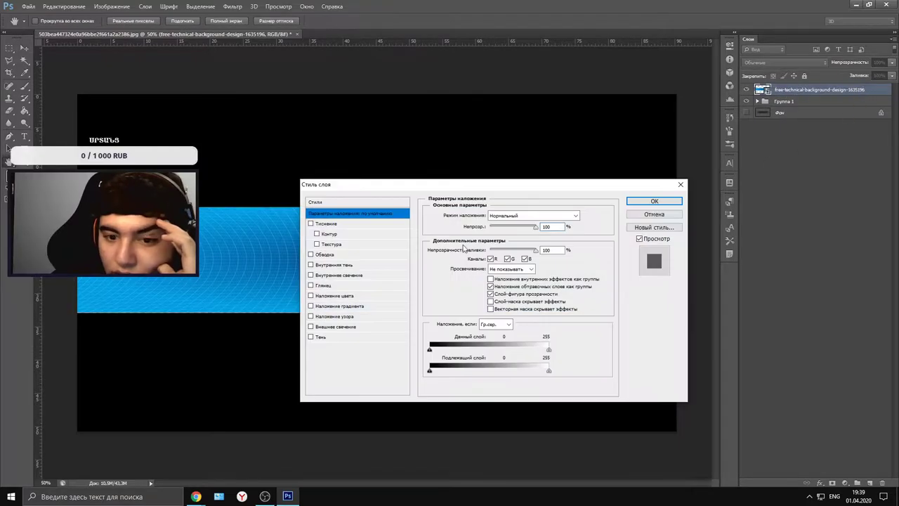
pyautogui.click(325, 255)
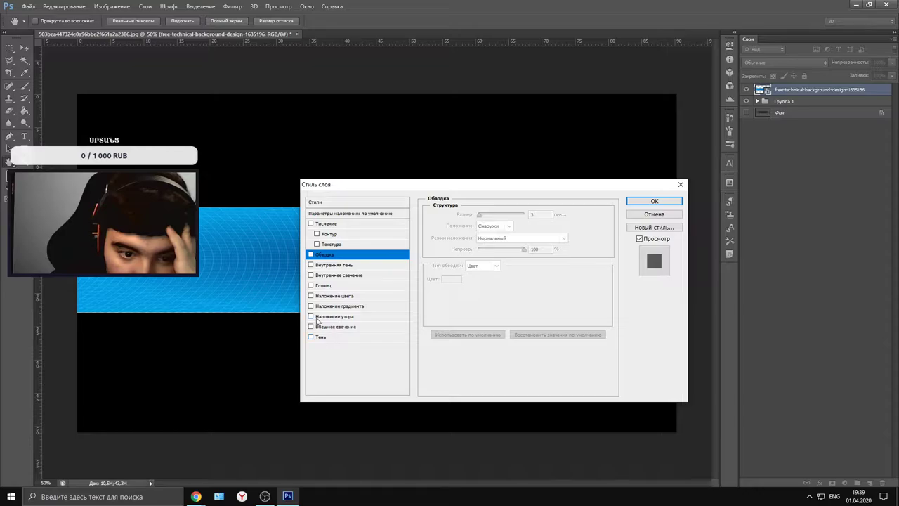
pyautogui.click(323, 296)
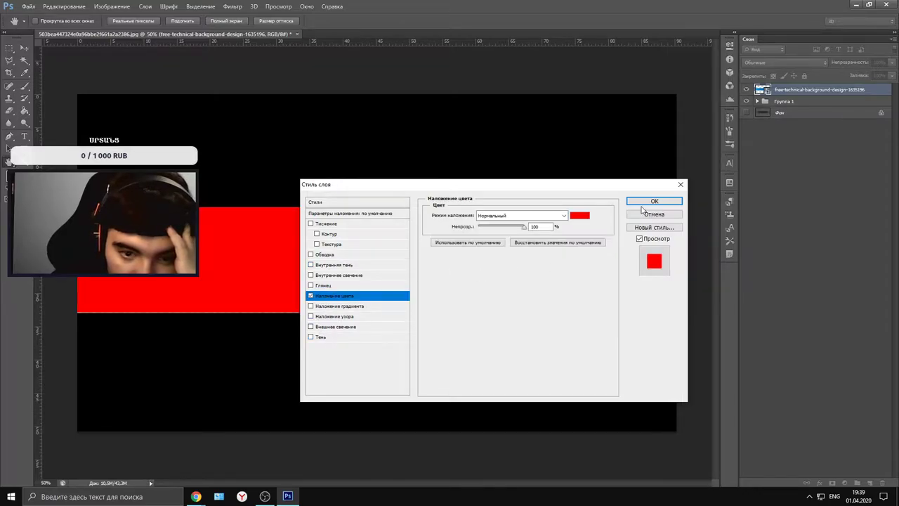
pyautogui.moveTo(518, 232); pyautogui.dragTo(493, 240)
pyautogui.click(580, 215)
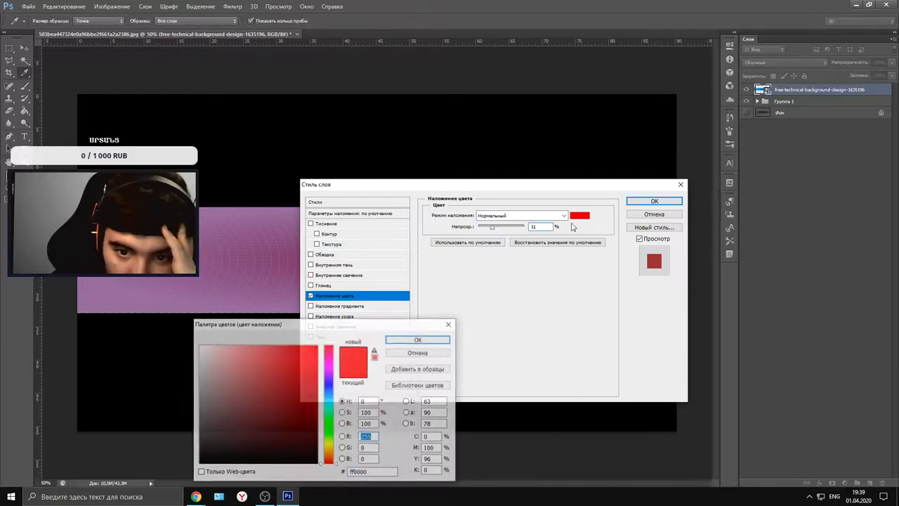
pyautogui.click(199, 463)
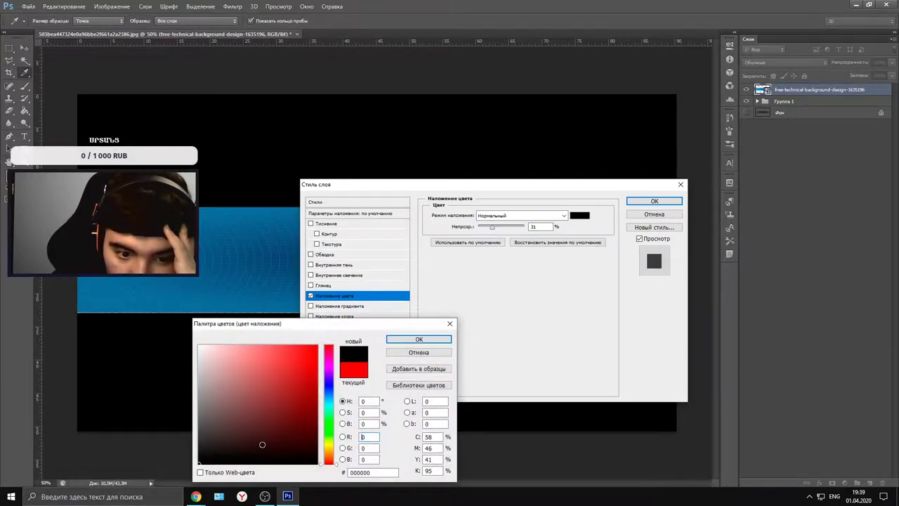
pyautogui.moveTo(263, 445); pyautogui.dragTo(137, 503)
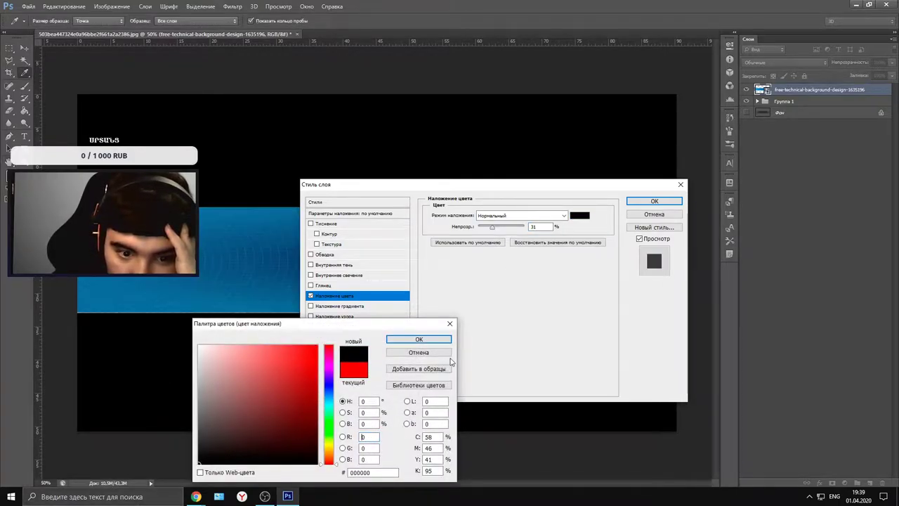
pyautogui.click(418, 340)
# - Try other overlay opacities down to 0% with the banner in view, and discard the layer style
pyautogui.moveTo(495, 231); pyautogui.dragTo(502, 232)
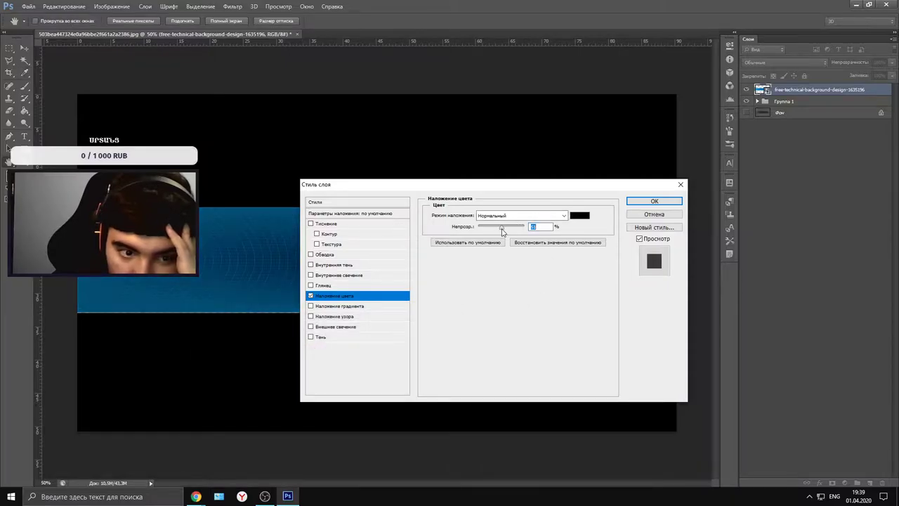
pyautogui.moveTo(509, 184); pyautogui.dragTo(386, 333)
pyautogui.moveTo(389, 378); pyautogui.dragTo(355, 378)
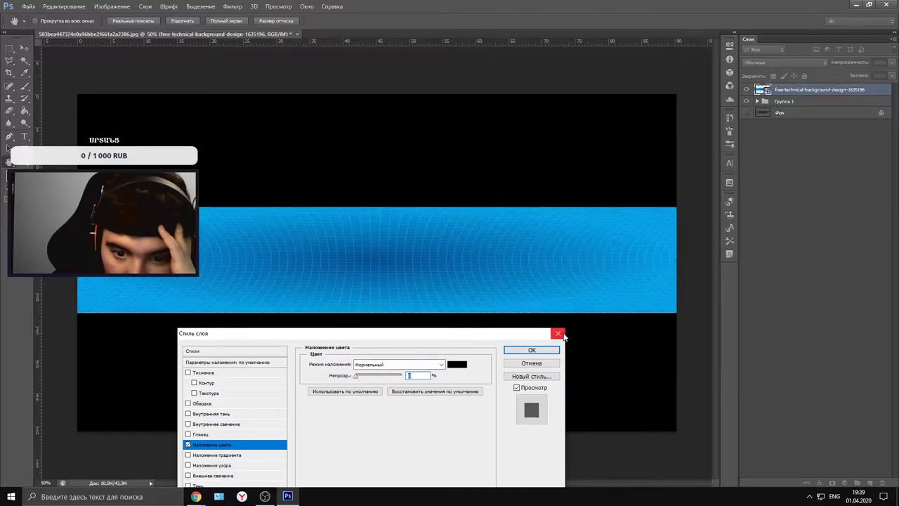
pyautogui.click(556, 334)
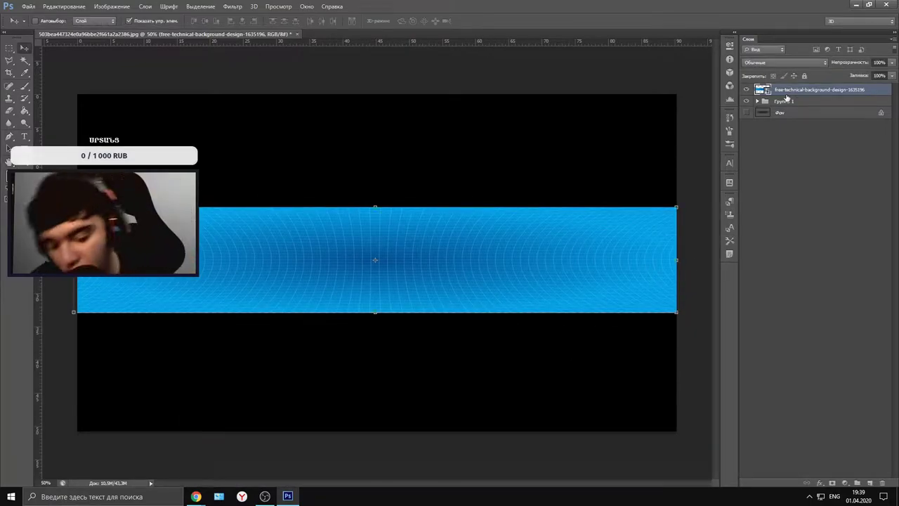
# - Delete the blue free-technical-background-design layer and switch to the maximized Chrome window with the Google Images background results
pyautogui.press('Delete')
pyautogui.moveTo(196, 496)
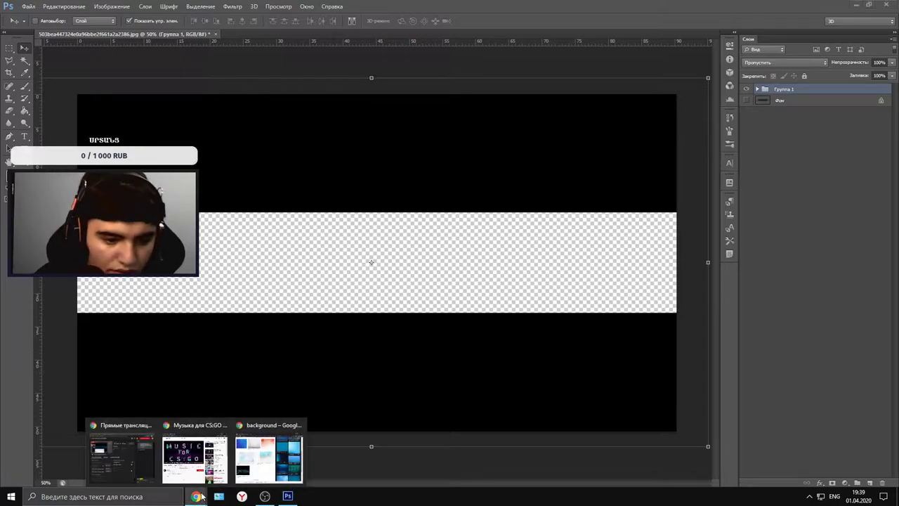
pyautogui.click(303, 469)
pyautogui.click(567, 20)
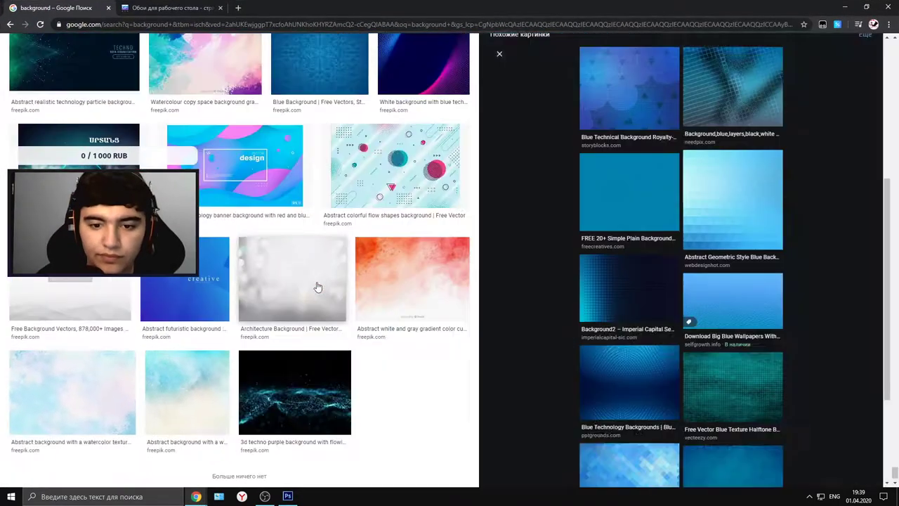
# - Open the Atmospheric Smoke result from Shutterstock and examine the full set of similar smoke images for a usable background
pyautogui.scroll(15, 348, 411)
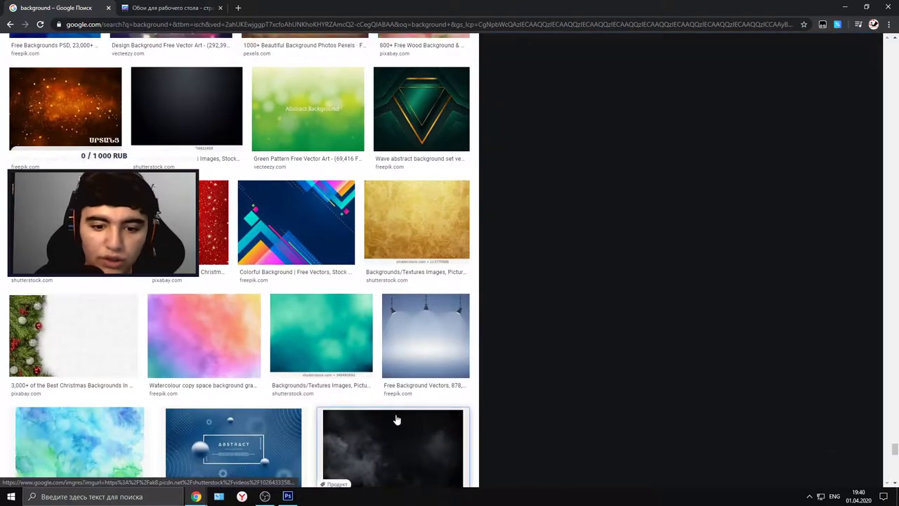
pyautogui.click(397, 419)
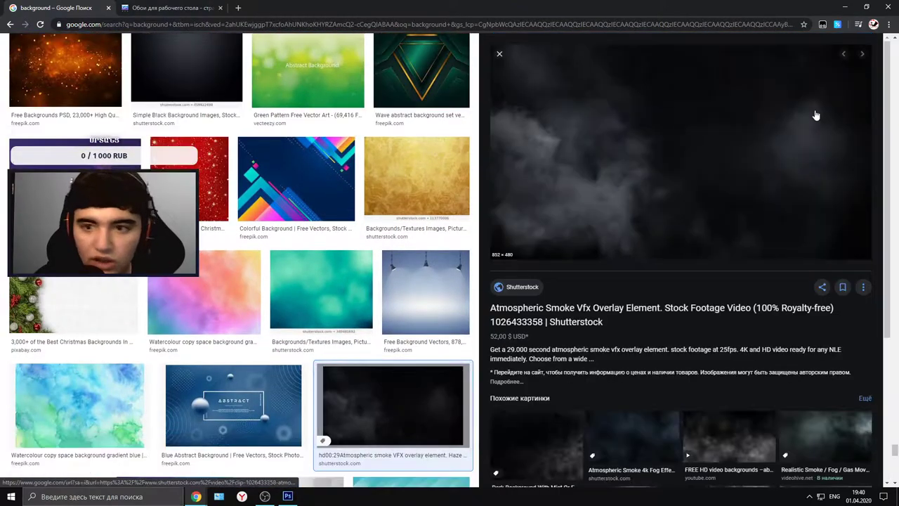
pyautogui.click(867, 8)
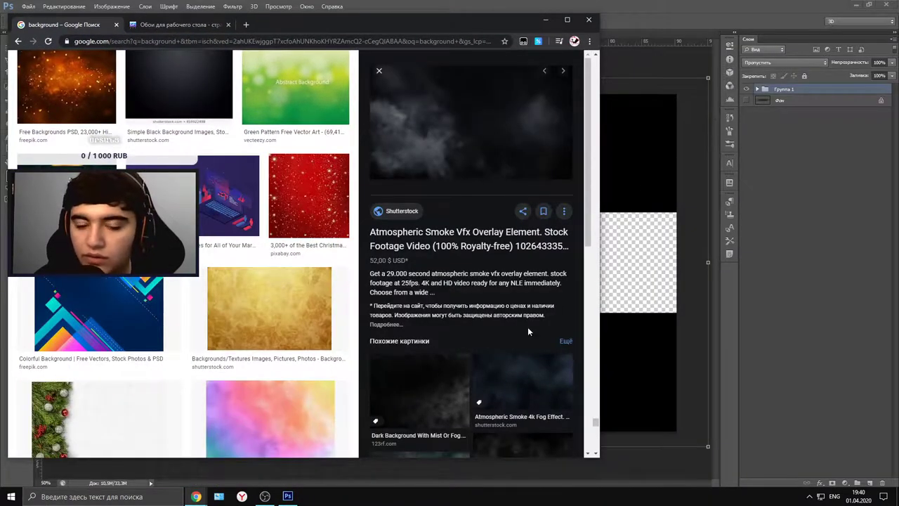
pyautogui.scroll(-10, 529, 331)
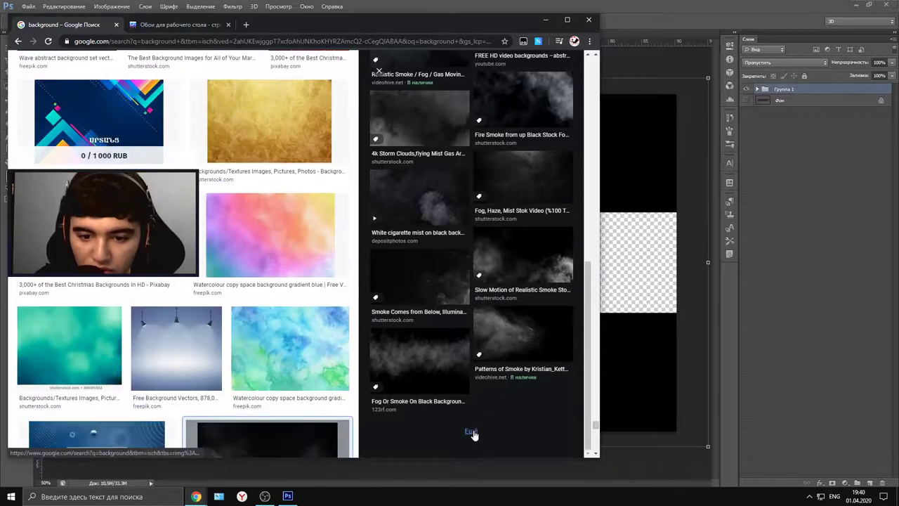
pyautogui.click(471, 431)
pyautogui.scroll(-5, 484, 362)
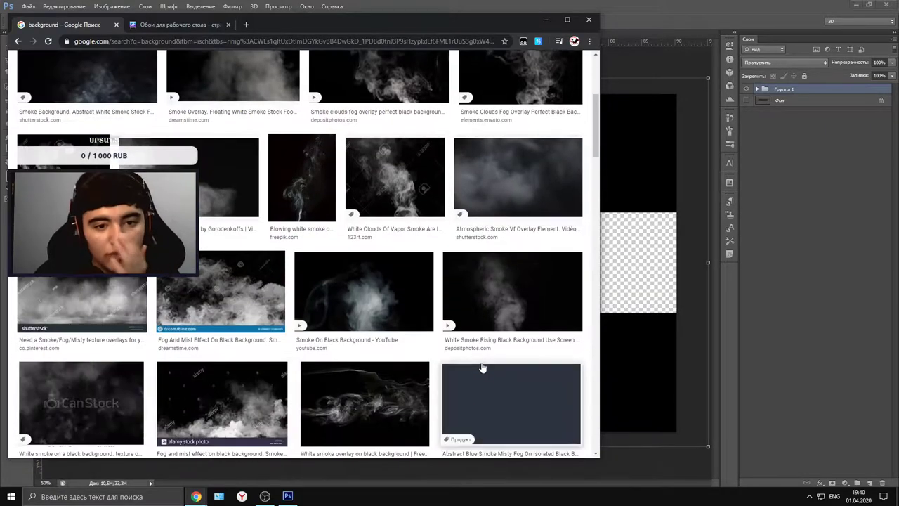
pyautogui.scroll(-3, 483, 367)
pyautogui.scroll(10, 201, 327)
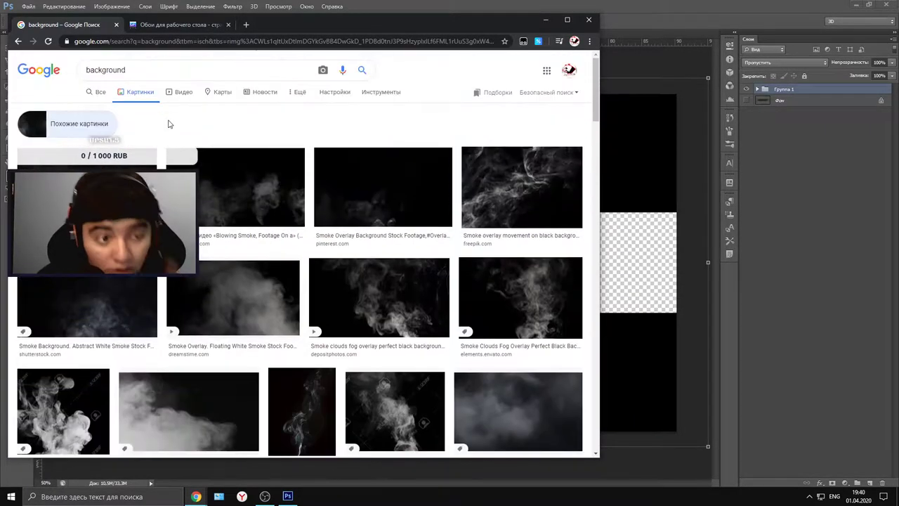
# - Search Google Images for "background black"
pyautogui.click(167, 73)
pyautogui.write('vl')
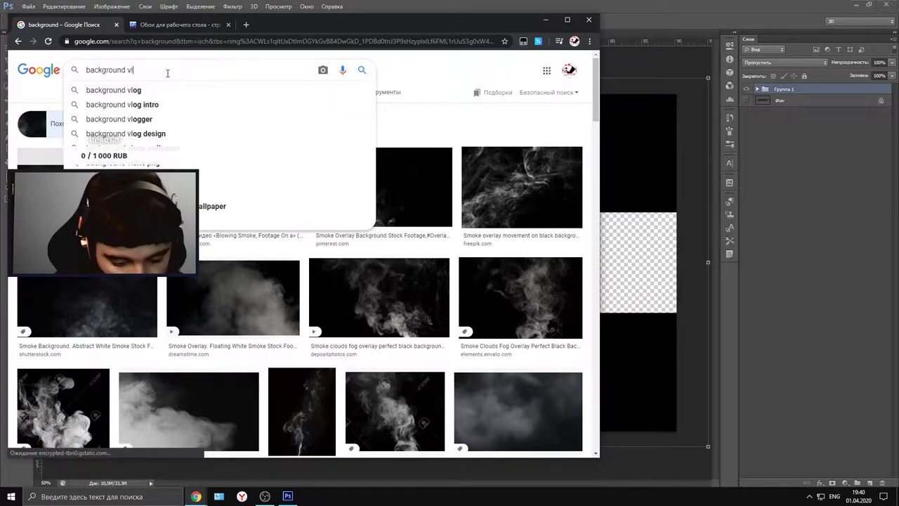
pyautogui.press('BackSpace')
pyautogui.press('BackSpace')
pyautogui.write('bla')
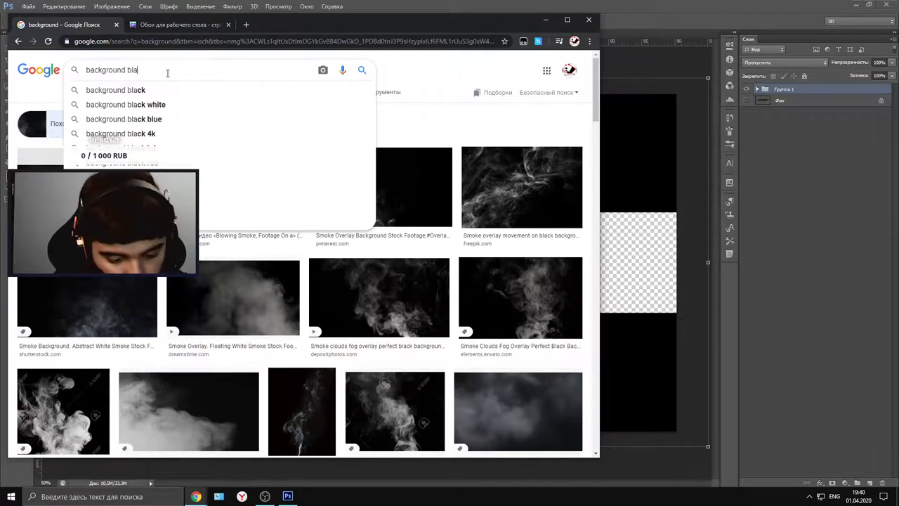
pyautogui.write('ck')
pyautogui.press('Return')
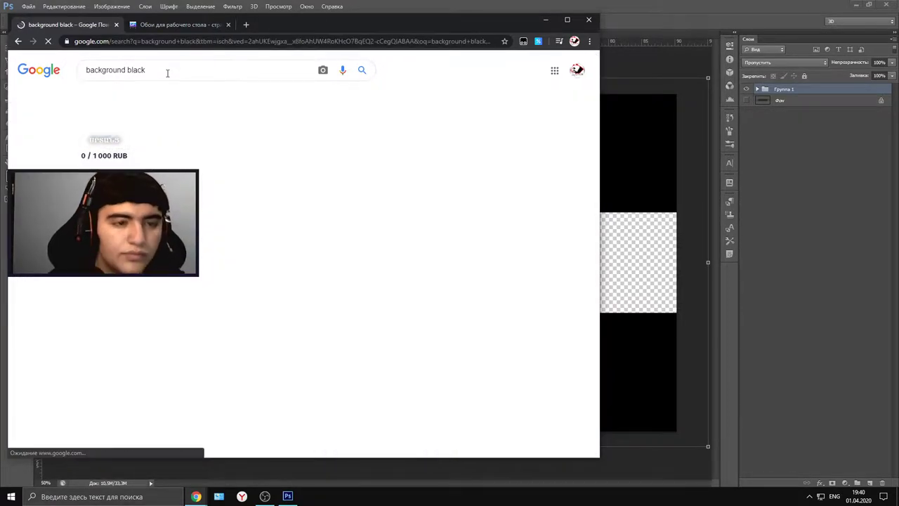
# - Examine the black background results and open the preview of the dark grunge texture from iStock
pyautogui.scroll(-2, 225, 247)
pyautogui.scroll(-4, 396, 313)
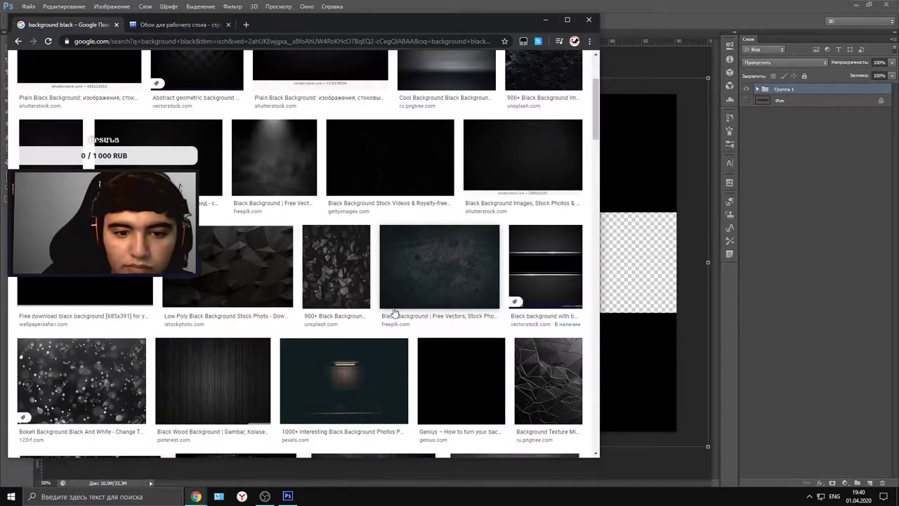
pyautogui.scroll(-5, 324, 318)
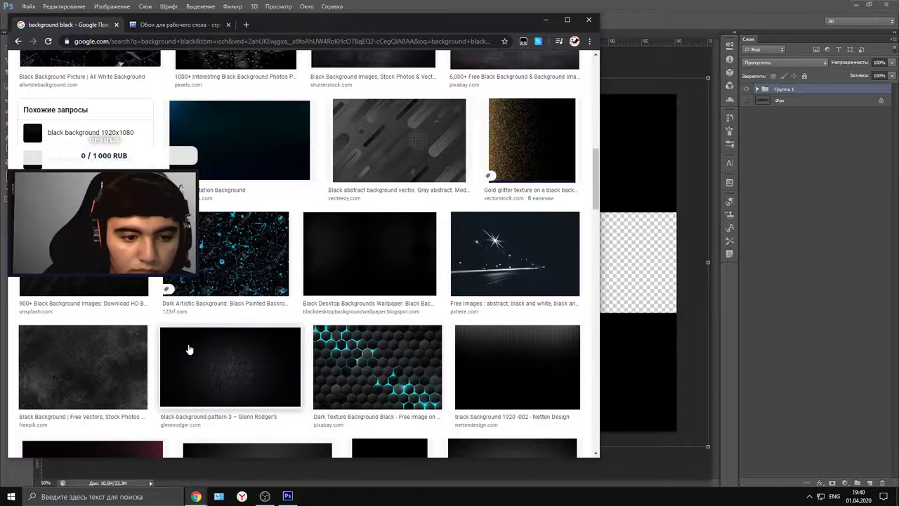
pyautogui.scroll(-2, 321, 367)
pyautogui.scroll(-6, 288, 343)
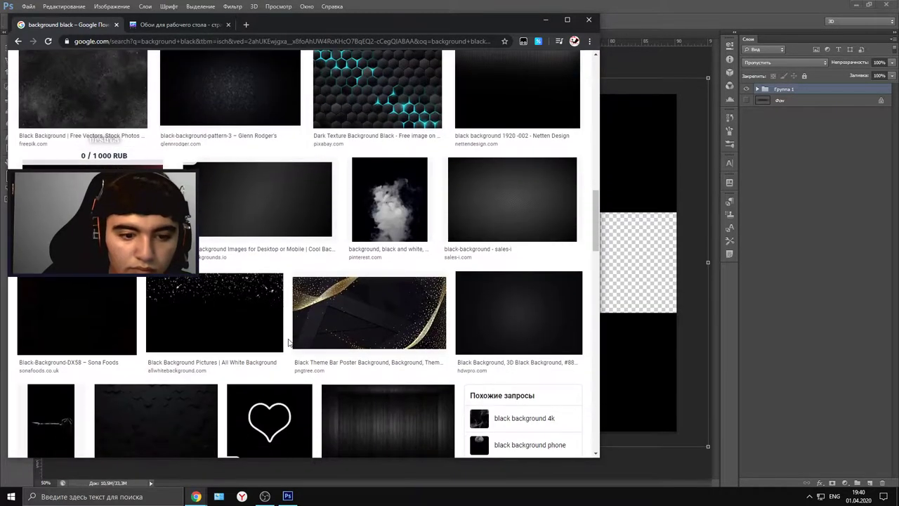
pyautogui.scroll(-8, 288, 340)
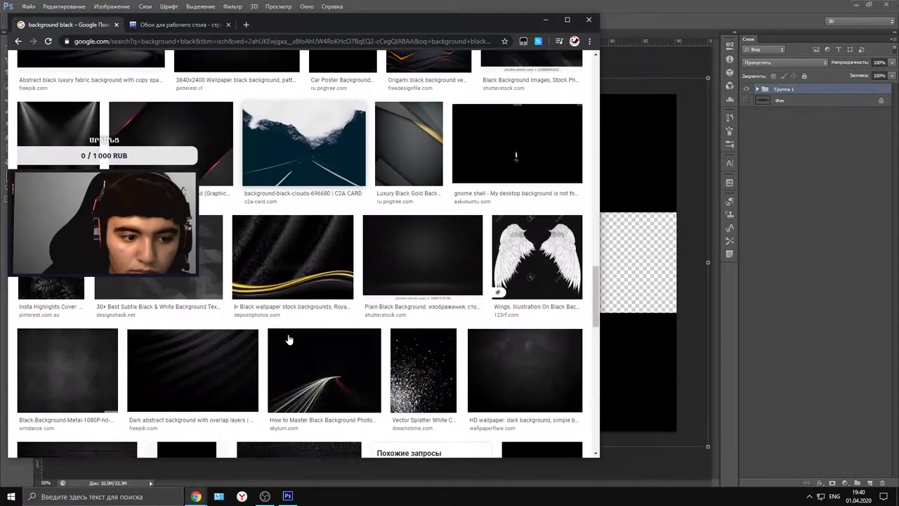
pyautogui.scroll(-2, 288, 340)
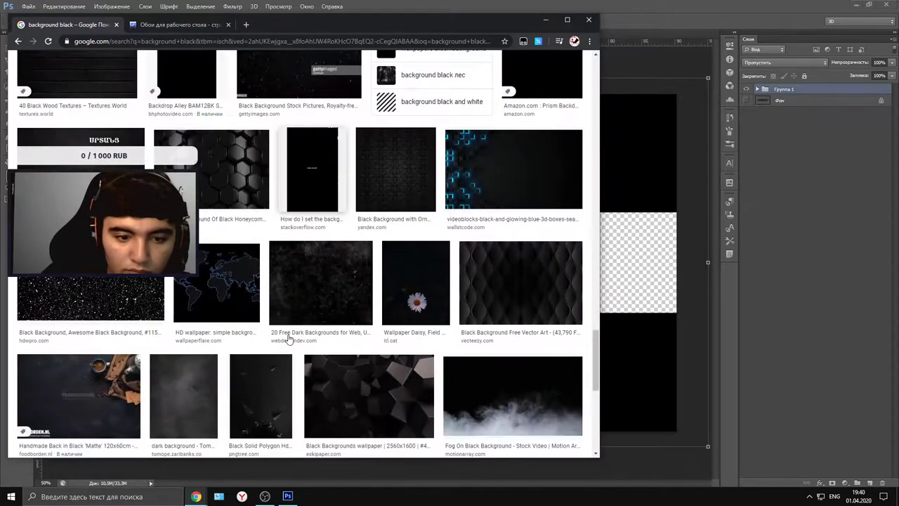
pyautogui.scroll(-2, 288, 339)
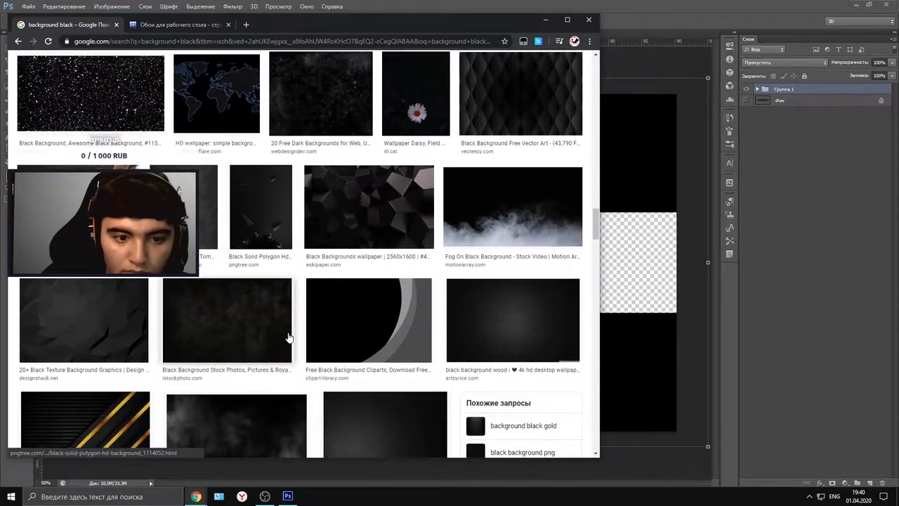
pyautogui.scroll(-2, 239, 204)
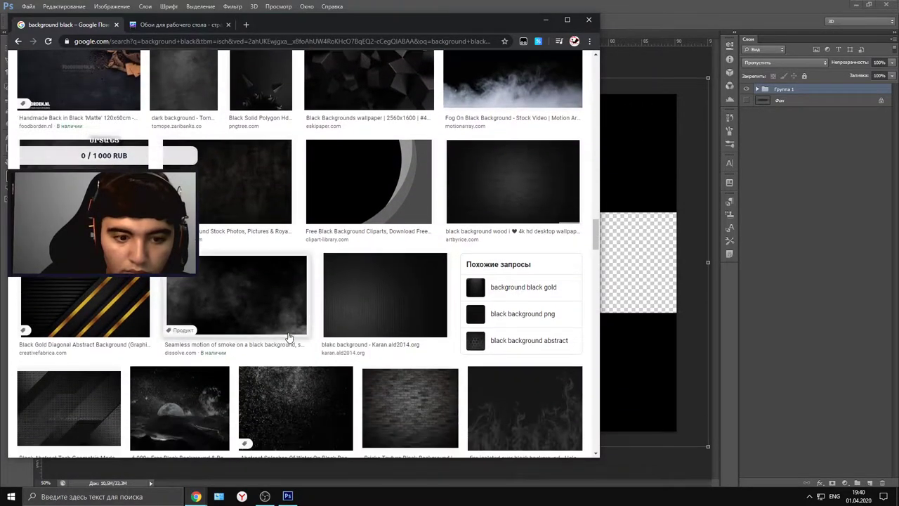
pyautogui.click(227, 208)
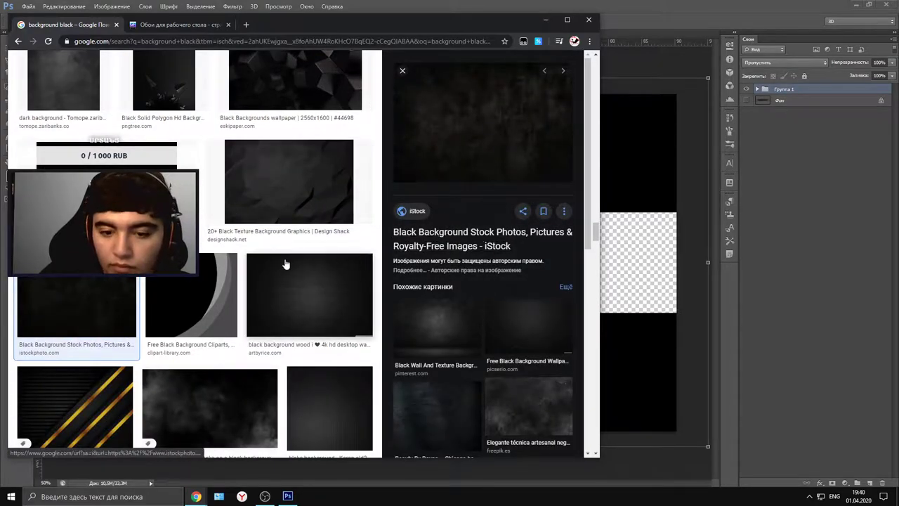
# - Open the preview of the Black Background Fabric wallpaper from Wallpapers Wide and compare it with further black background results
pyautogui.scroll(-5, 288, 260)
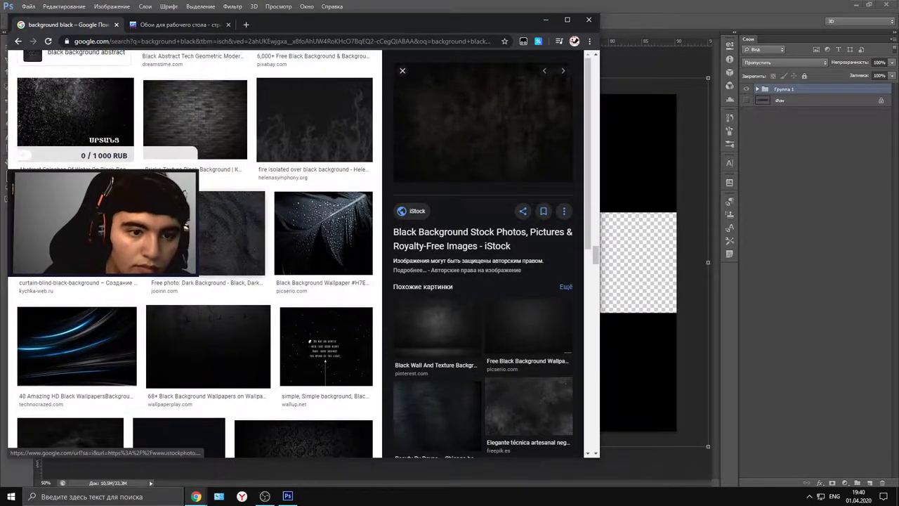
pyautogui.scroll(-2, 184, 324)
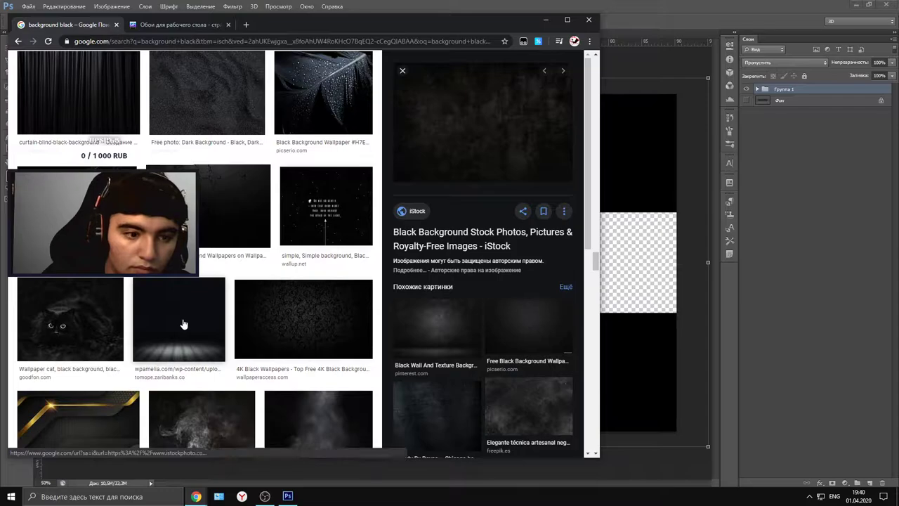
pyautogui.scroll(-1, 182, 324)
pyautogui.scroll(-6, 183, 324)
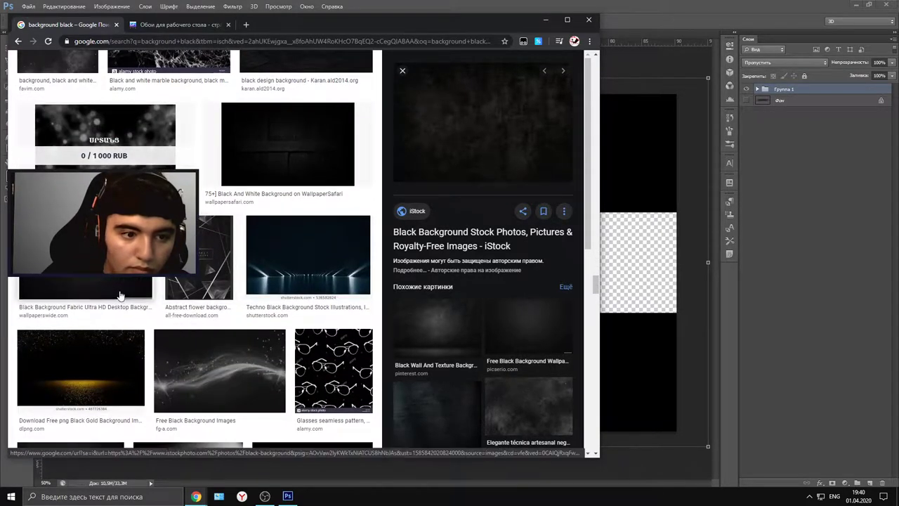
pyautogui.click(88, 299)
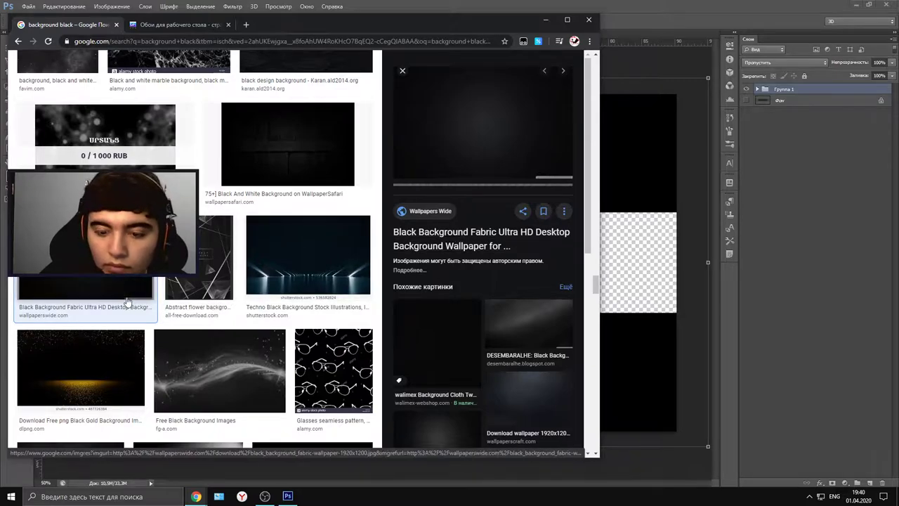
pyautogui.scroll(-2, 175, 295)
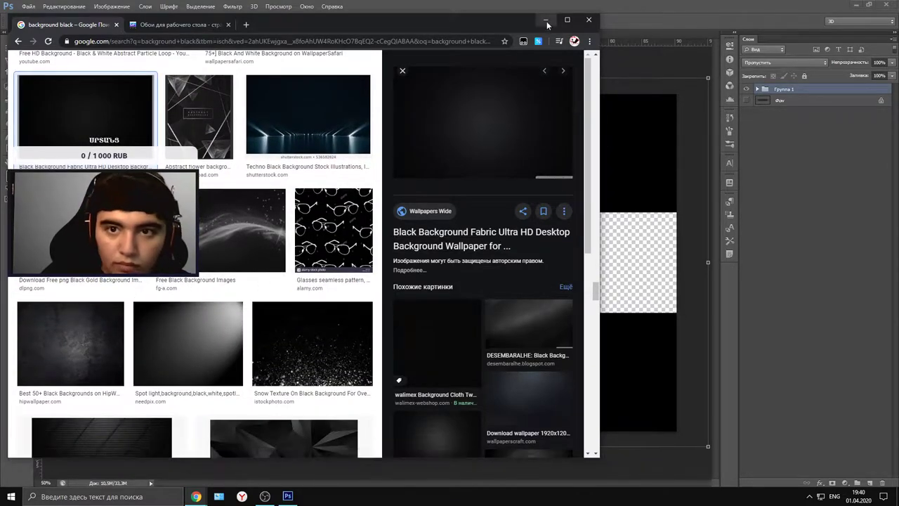
pyautogui.scroll(-3, 239, 229)
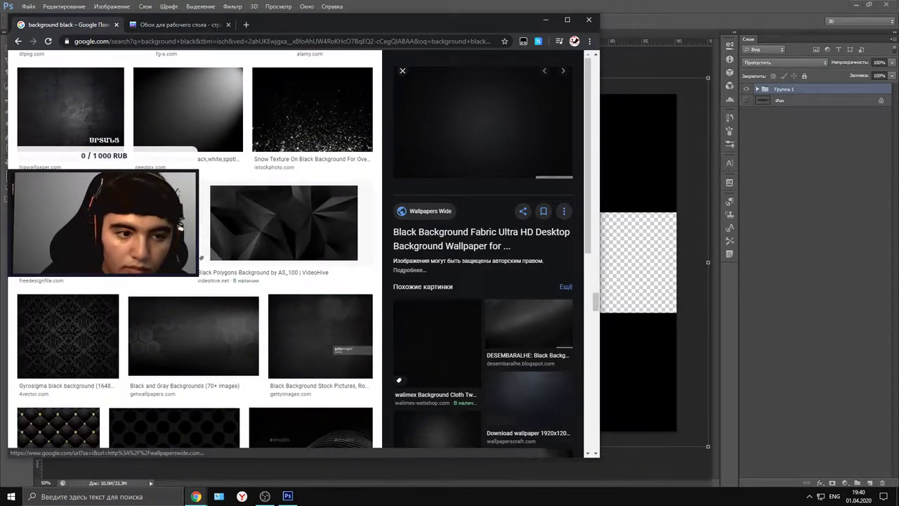
pyautogui.scroll(-3, 281, 258)
pyautogui.scroll(-3, 320, 258)
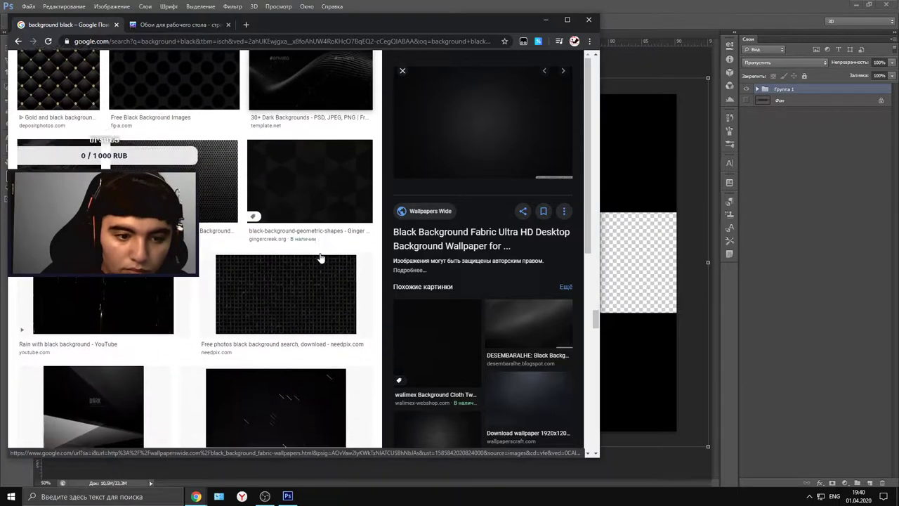
# - Save the previewed Black Background Fabric image to the desktop and clear the Photoshop and Chrome windows away
pyautogui.click(856, 6)
pyautogui.moveTo(467, 154)
pyautogui.mouseDown()
pyautogui.moveTo(743, 169)
pyautogui.moveTo(720, 170)
pyautogui.moveTo(317, 478)
pyautogui.moveTo(678, 164)
pyautogui.mouseUp()
pyautogui.click(550, 22)
# - Place unnamed.jpg from the desktop into the banner document in Photoshop
pyautogui.moveTo(739, 168); pyautogui.dragTo(397, 468)
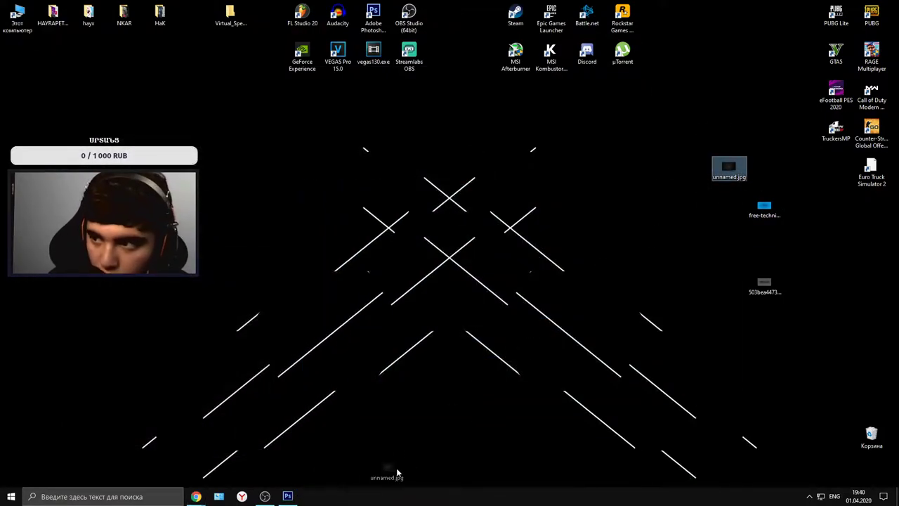
pyautogui.moveTo(320, 501); pyautogui.dragTo(356, 434)
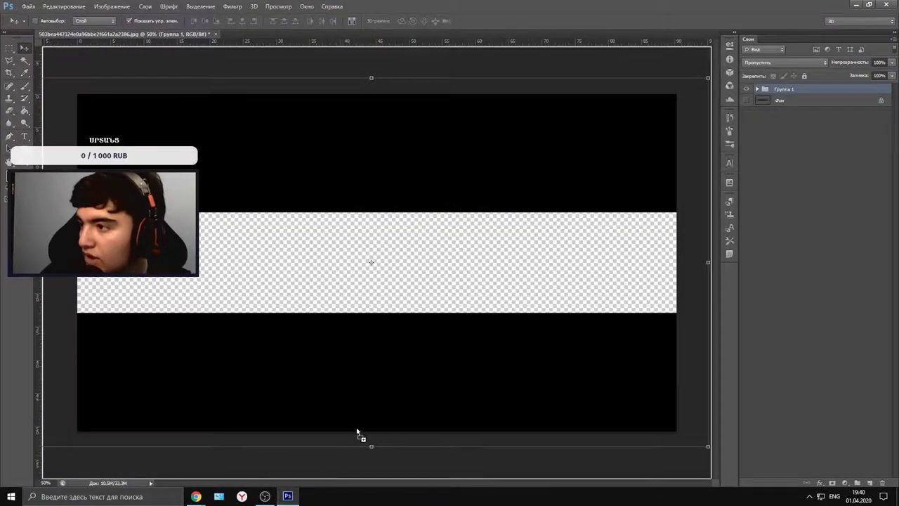
pyautogui.moveTo(389, 383); pyautogui.dragTo(389, 385)
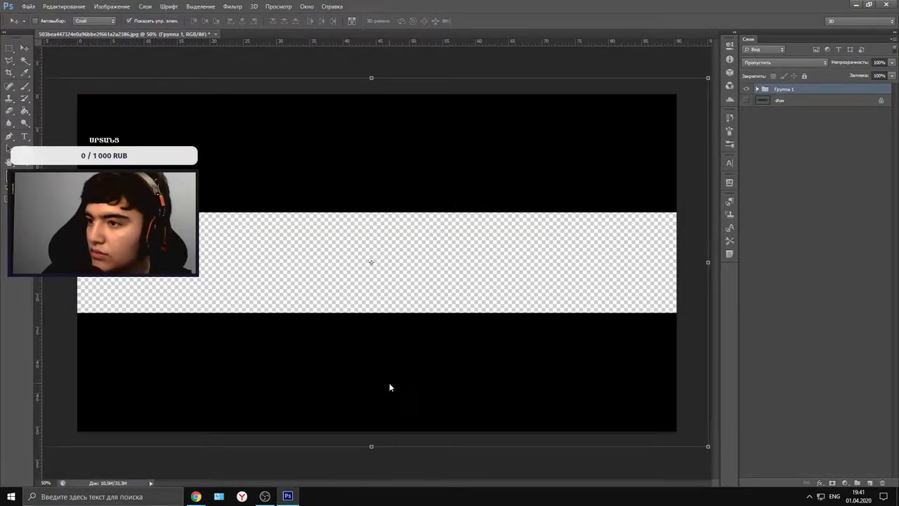
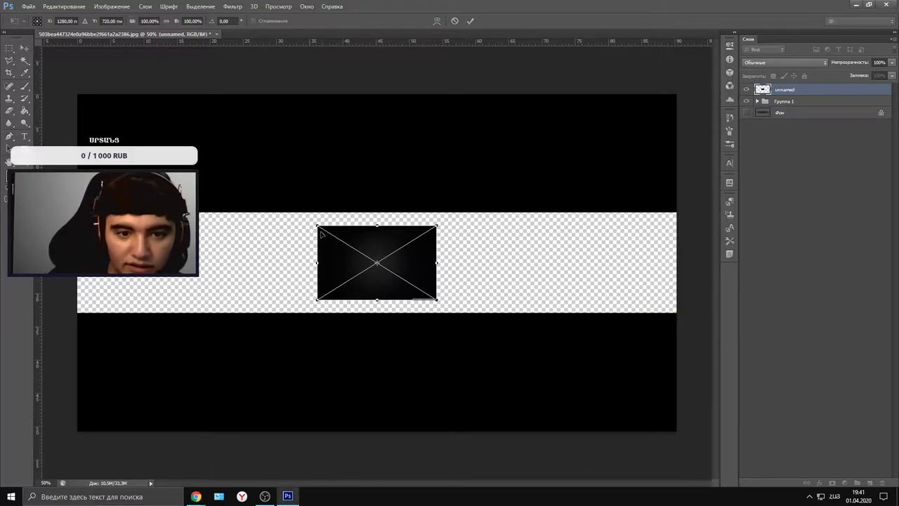
# - Stretch the placed unnamed image to 500% width and 267.81% height, spanning the banner from edge to edge, and commit the placement
pyautogui.moveTo(316, 224); pyautogui.dragTo(86, 146)
pyautogui.moveTo(266, 221); pyautogui.dragTo(192, 283)
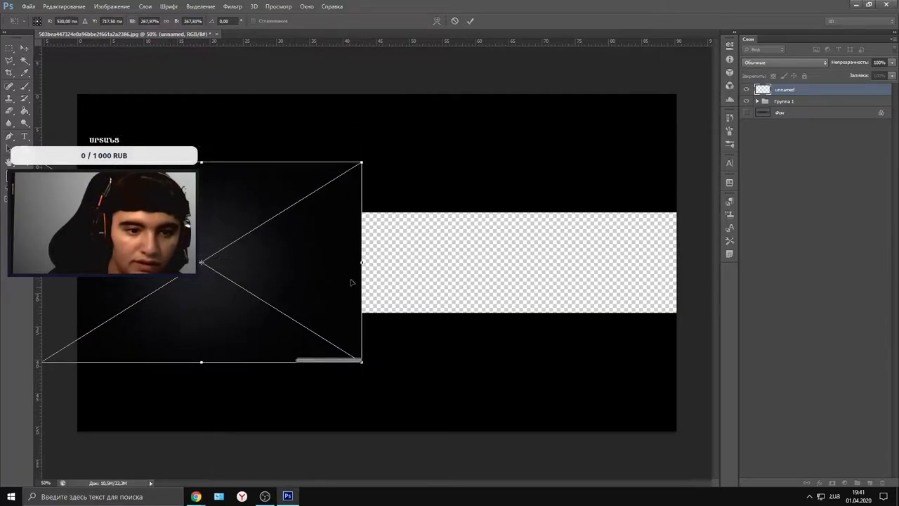
pyautogui.moveTo(362, 262); pyautogui.dragTo(676, 262)
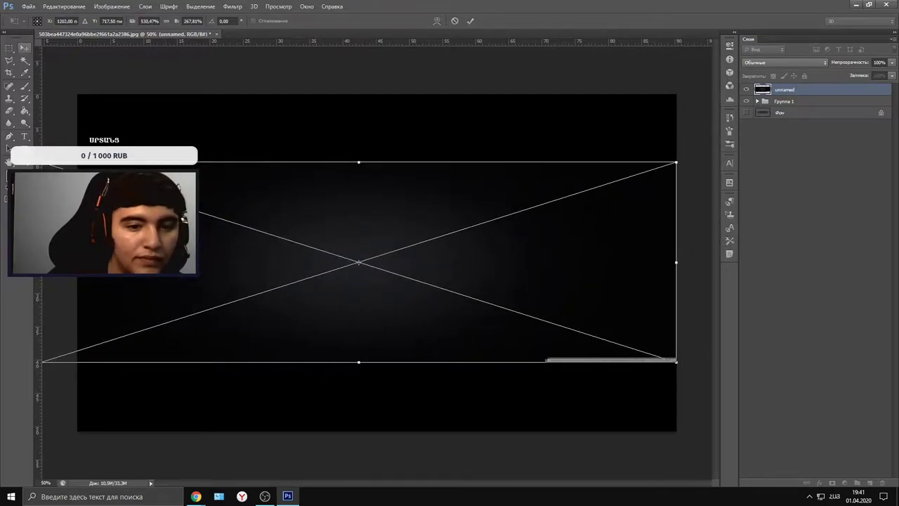
pyautogui.moveTo(160, 227); pyautogui.dragTo(201, 232)
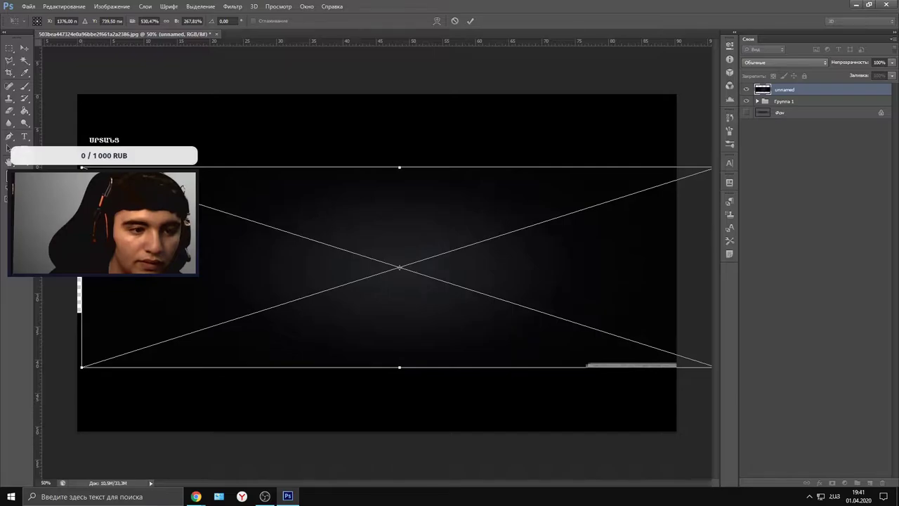
pyautogui.moveTo(81, 267); pyautogui.dragTo(130, 267)
pyautogui.moveTo(162, 253); pyautogui.dragTo(77, 260)
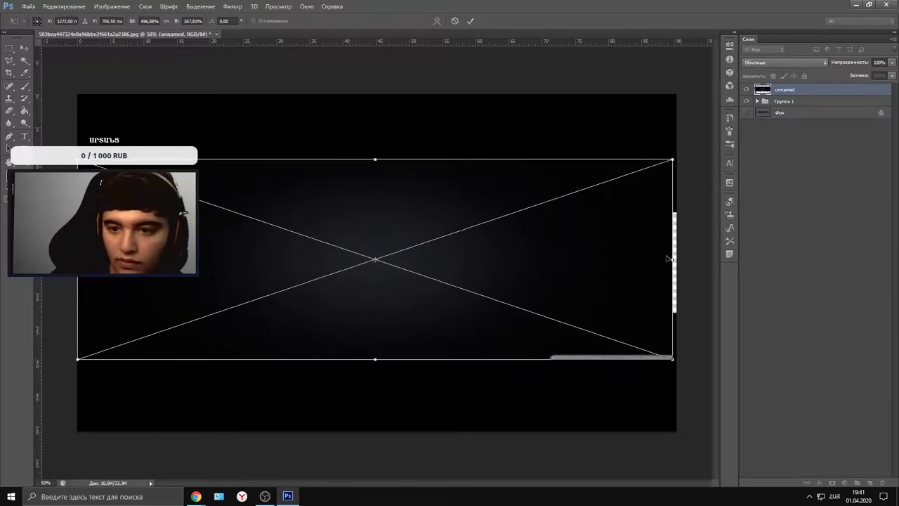
pyautogui.moveTo(668, 258)
pyautogui.mouseDown()
pyautogui.moveTo(696, 257)
pyautogui.moveTo(670, 254)
pyautogui.moveTo(676, 263)
pyautogui.mouseUp()
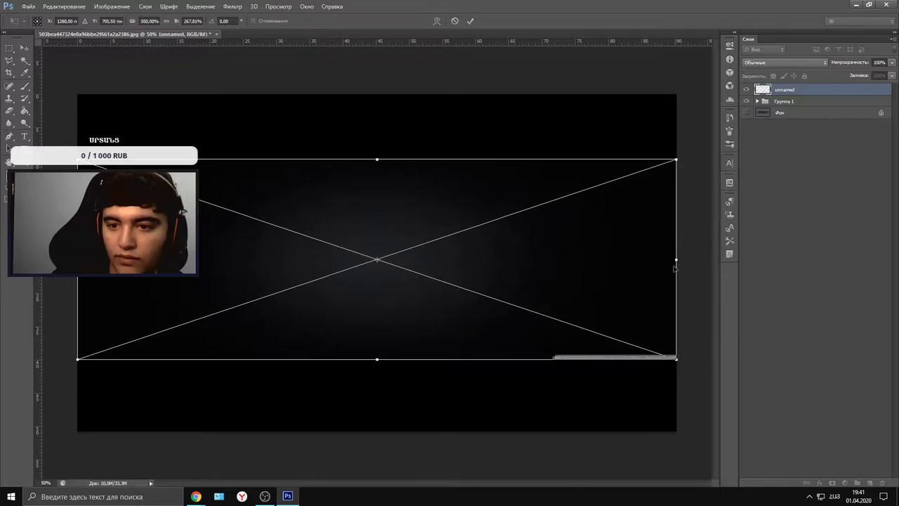
pyautogui.click(25, 47)
pyautogui.click(375, 186)
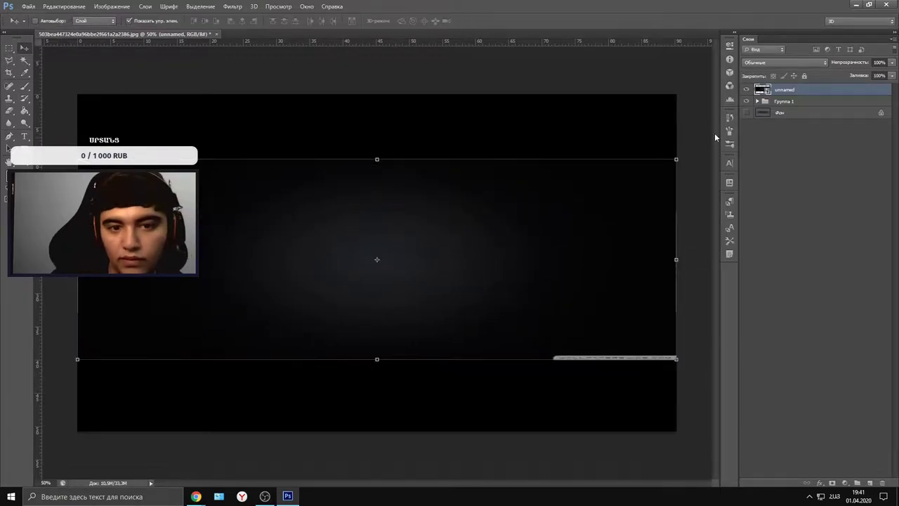
# - Move the unnamed layer out of Группа 1 to directly beneath it, and leave the group collapsed
pyautogui.press('Delete')
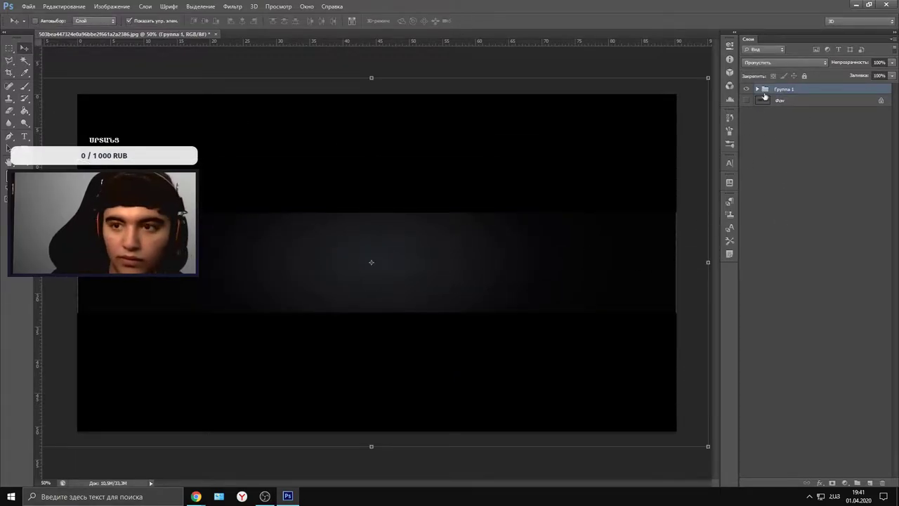
pyautogui.click(758, 89)
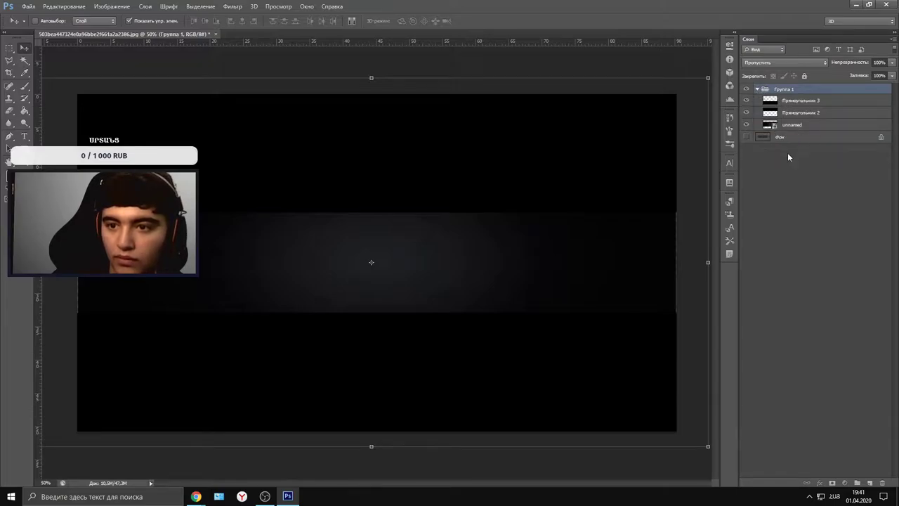
pyautogui.click(768, 124)
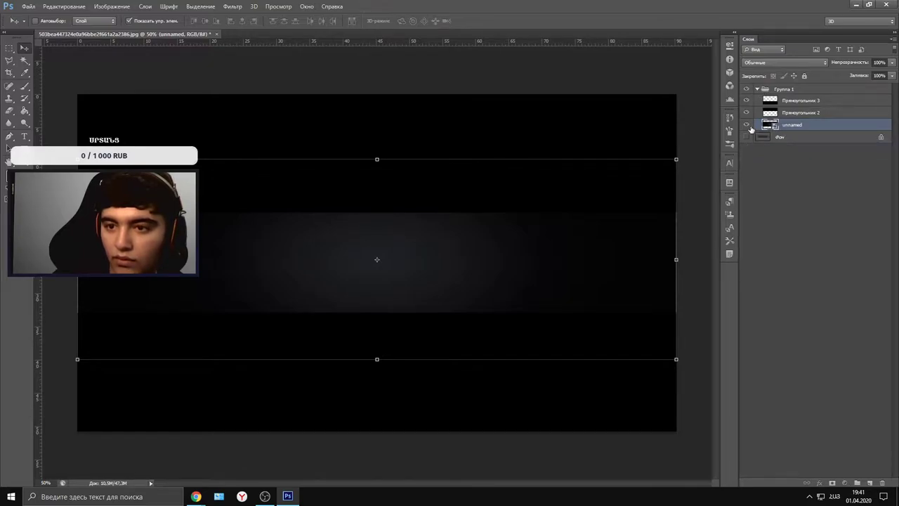
pyautogui.moveTo(792, 125); pyautogui.dragTo(762, 118)
pyautogui.click(758, 102)
pyautogui.click(808, 200)
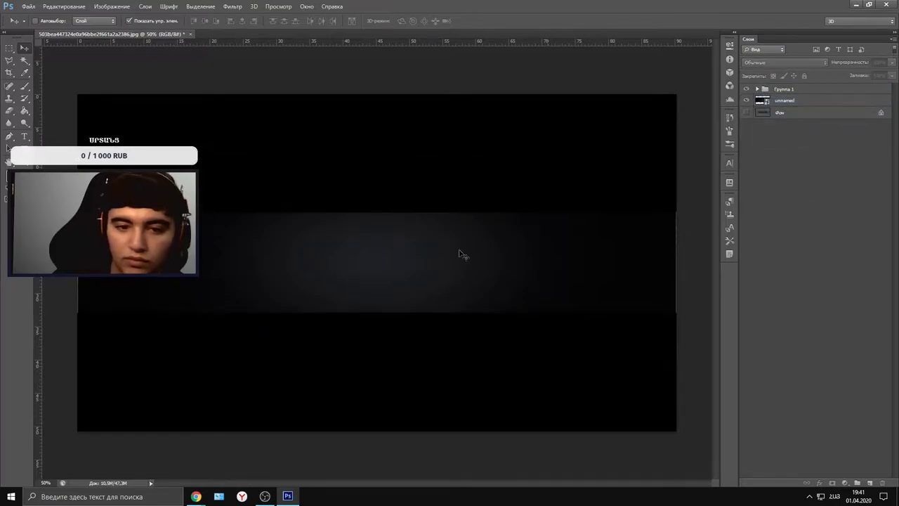
pyautogui.click(333, 269)
pyautogui.click(385, 193)
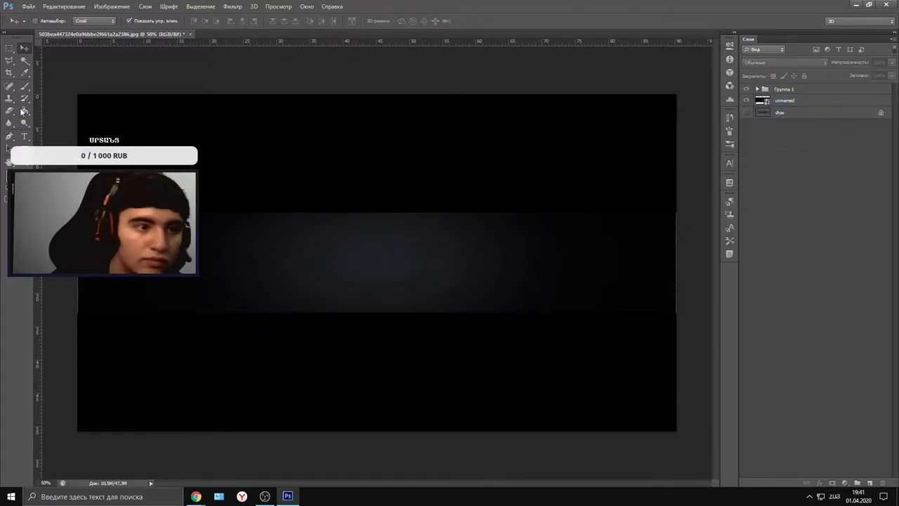
# - Switch to the Chrome window with the black background image results, maximize it and select the whole search query
pyautogui.click(855, 5)
pyautogui.moveTo(198, 497)
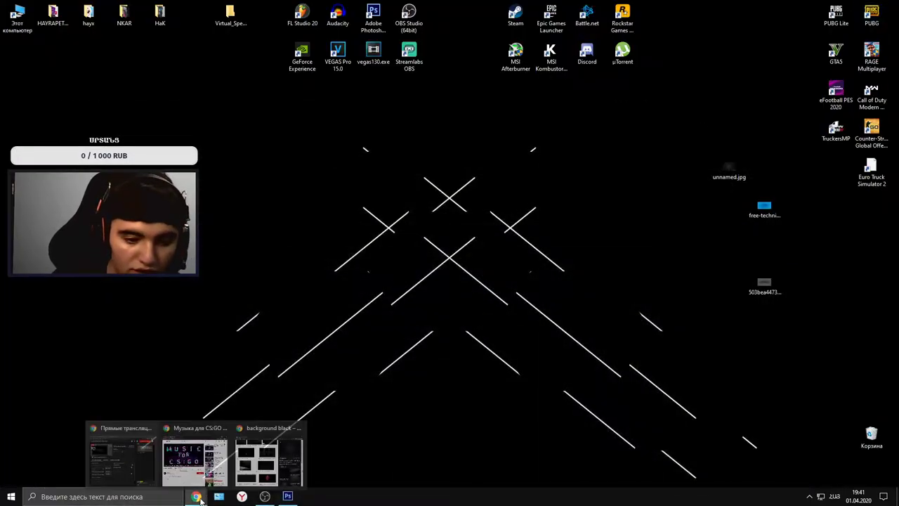
pyautogui.click(280, 463)
pyautogui.scroll(15, 241, 321)
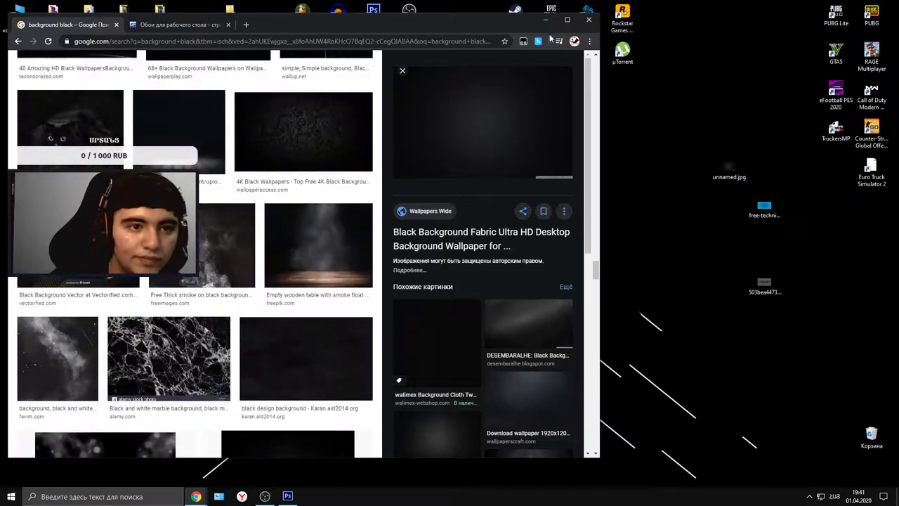
pyautogui.click(569, 20)
pyautogui.scroll(-5, 189, 99)
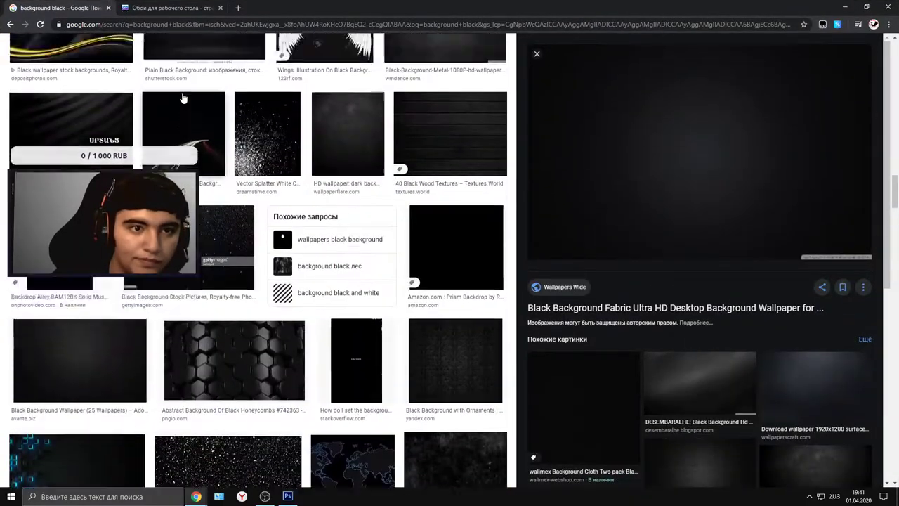
pyautogui.scroll(8, 190, 98)
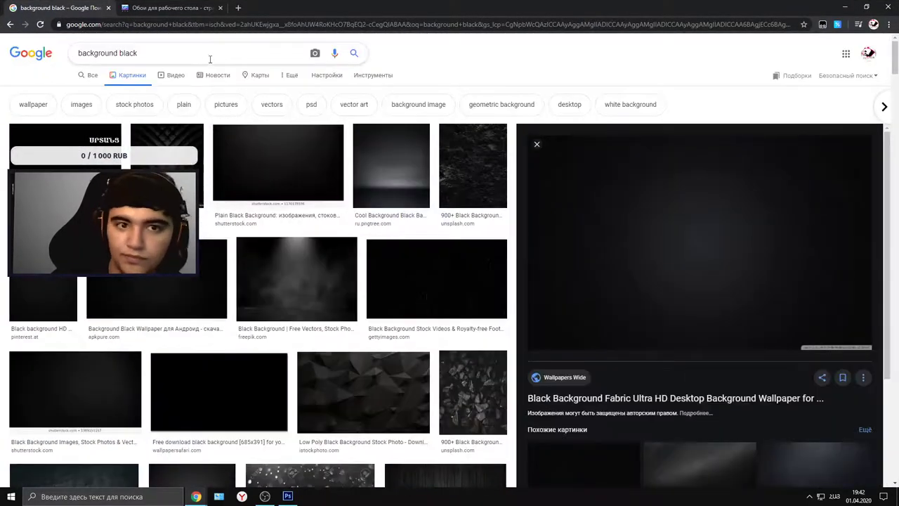
pyautogui.moveTo(203, 55); pyautogui.dragTo(12, 80)
pyautogui.write('ակգ')
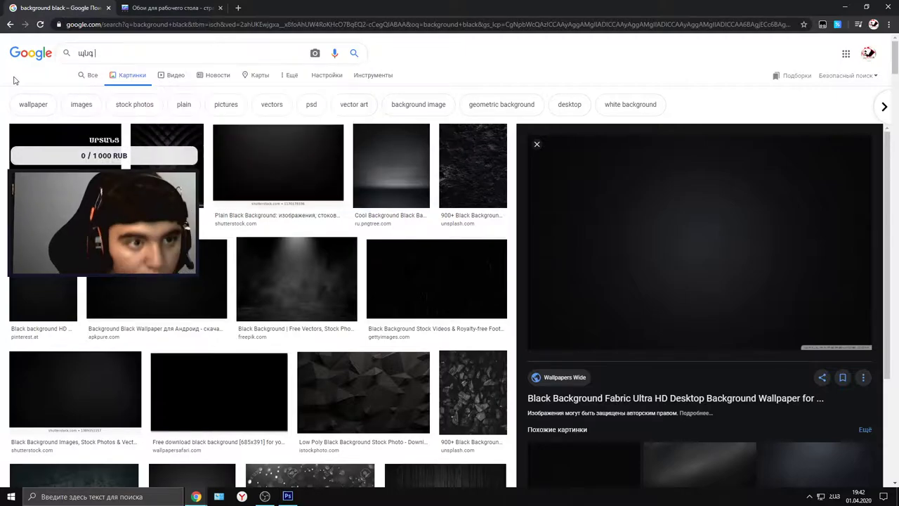
pyautogui.press('BackSpace')
pyautogui.press('BackSpace')
pyautogui.press('BackSpace')
pyautogui.write('з')
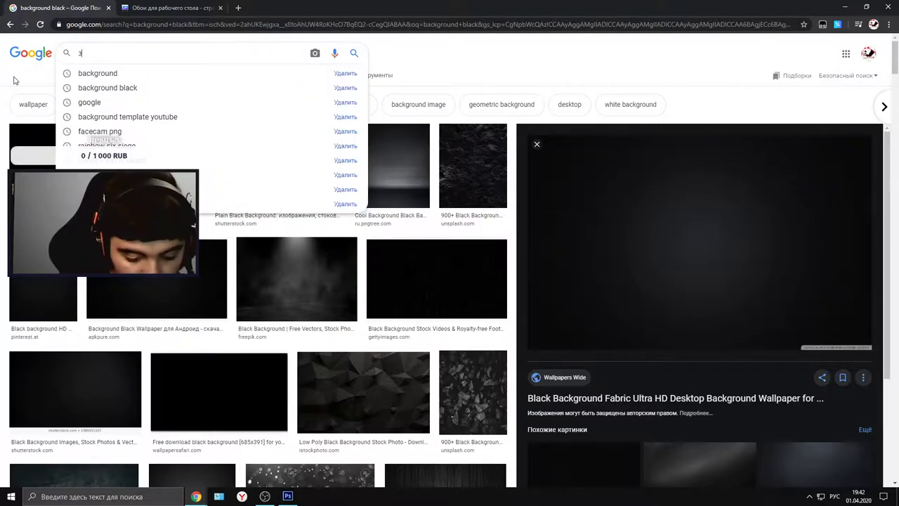
pyautogui.write('и')
pyautogui.press('BackSpace')
pyautogui.press('BackSpace')
# - Change the keyboard layout to English and search Google Images for "png pubg"
pyautogui.hotkey('alt', 'shift')
pyautogui.write('png')
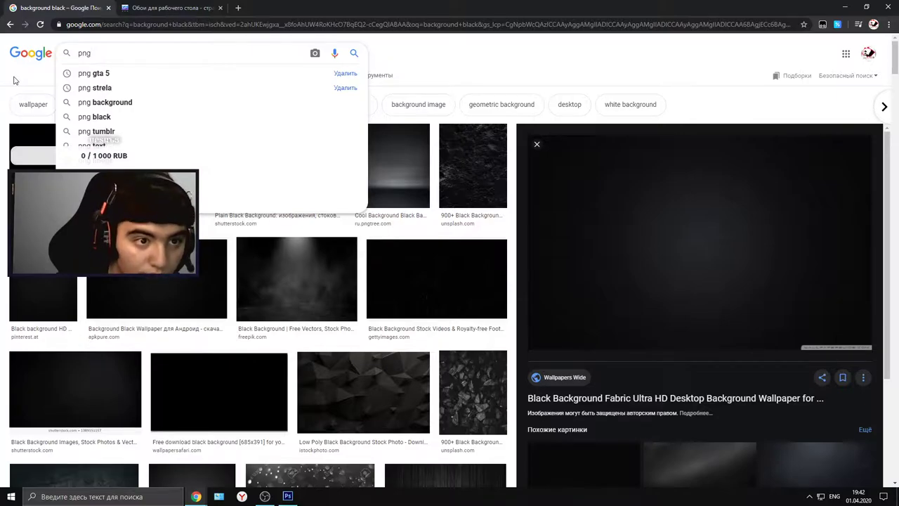
pyautogui.press('Down')
pyautogui.press('Up')
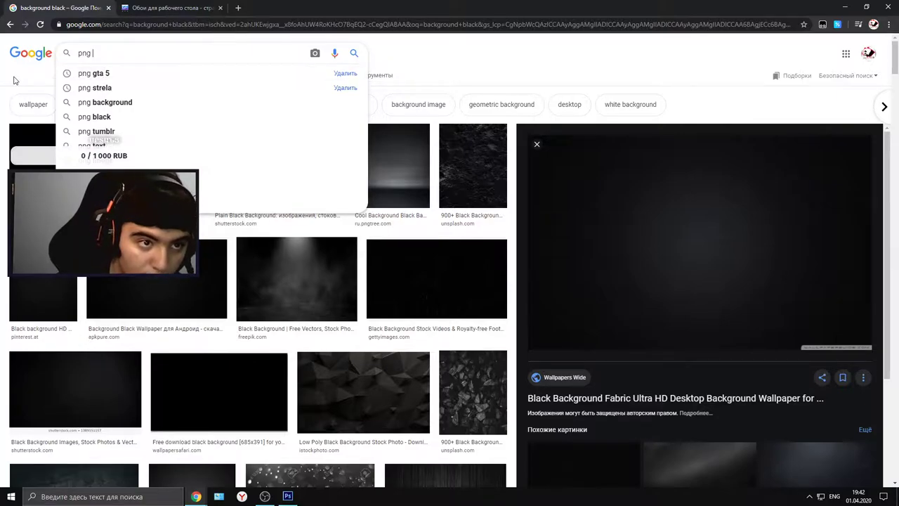
pyautogui.write('pubg')
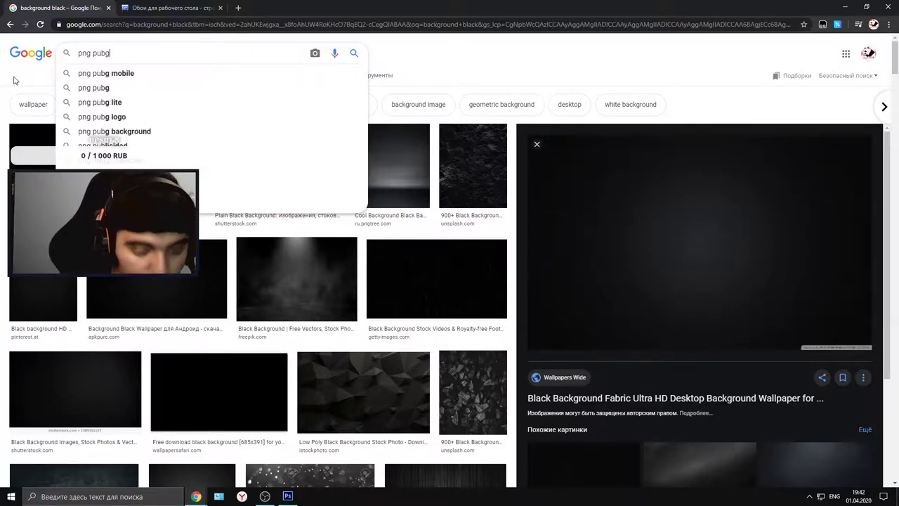
pyautogui.press('Return')
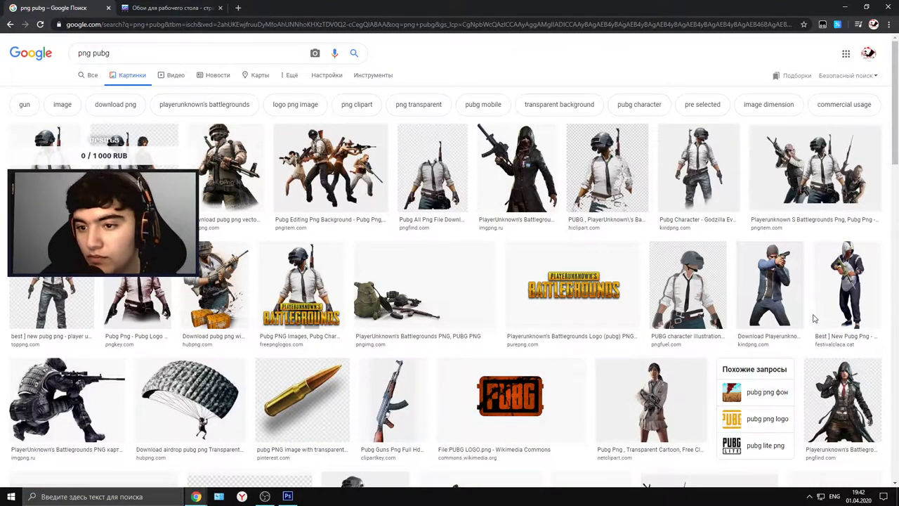
# - Browse the PUBG image results, previewing the Pubg Lite soldier from kindpng and the related PUBG Global Esports soldier
pyautogui.scroll(-2, 519, 342)
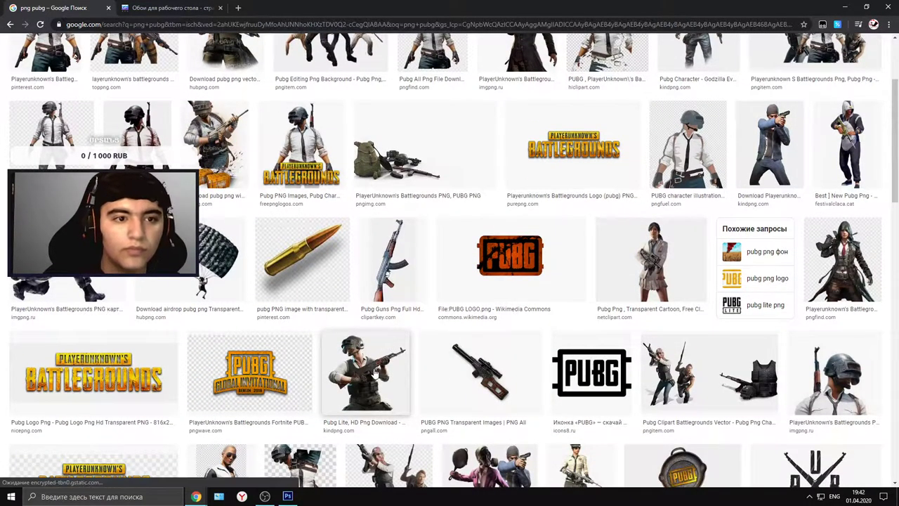
pyautogui.scroll(-2, 369, 396)
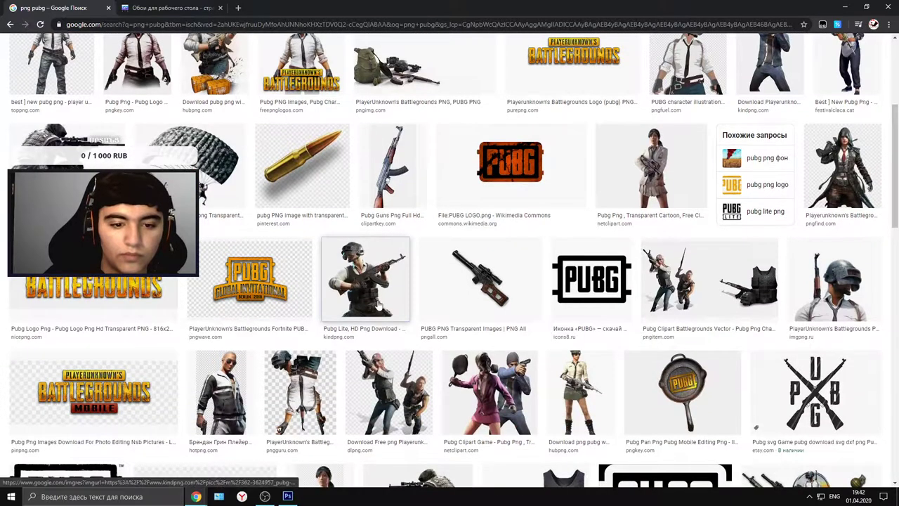
pyautogui.click(377, 303)
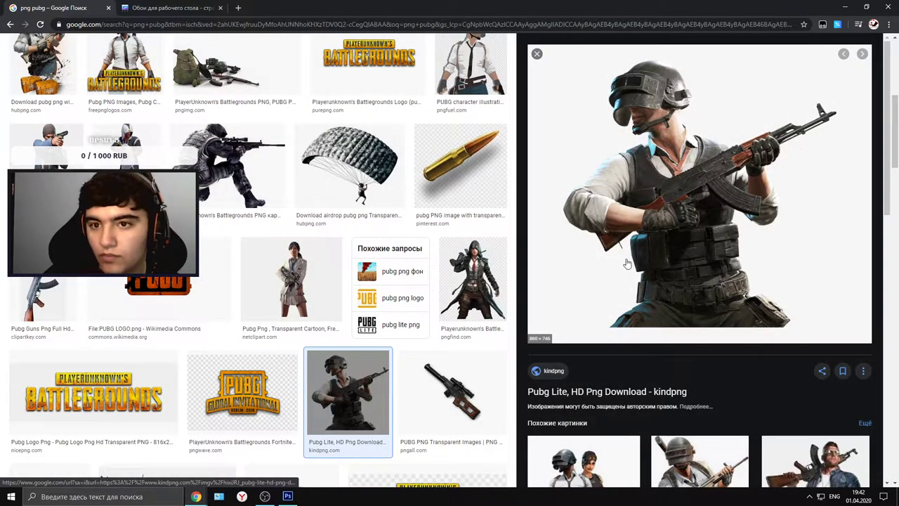
pyautogui.scroll(-3, 422, 316)
pyautogui.scroll(-3, 703, 316)
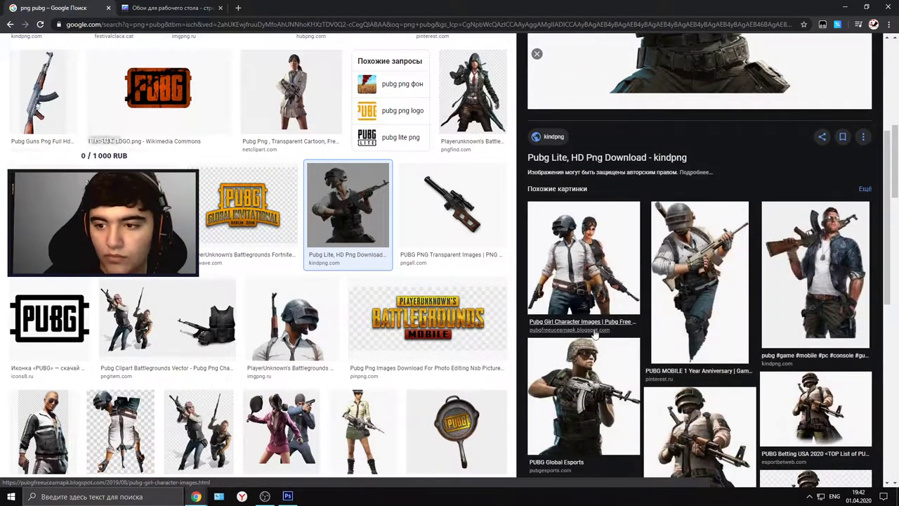
pyautogui.click(601, 388)
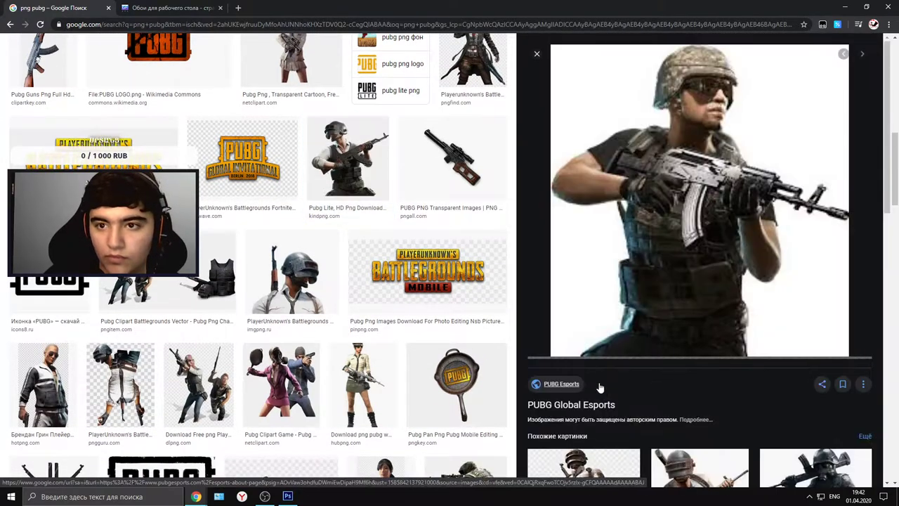
# - Shrink the browser window and save the PUBG Global Esports soldier image to the desktop, closing its preview
pyautogui.click(866, 7)
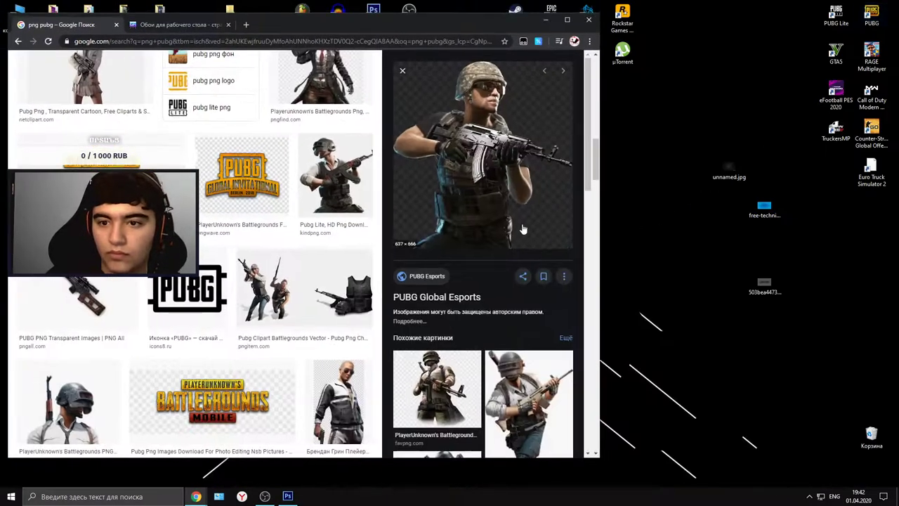
pyautogui.moveTo(485, 169); pyautogui.dragTo(729, 98)
pyautogui.scroll(-5, 334, 247)
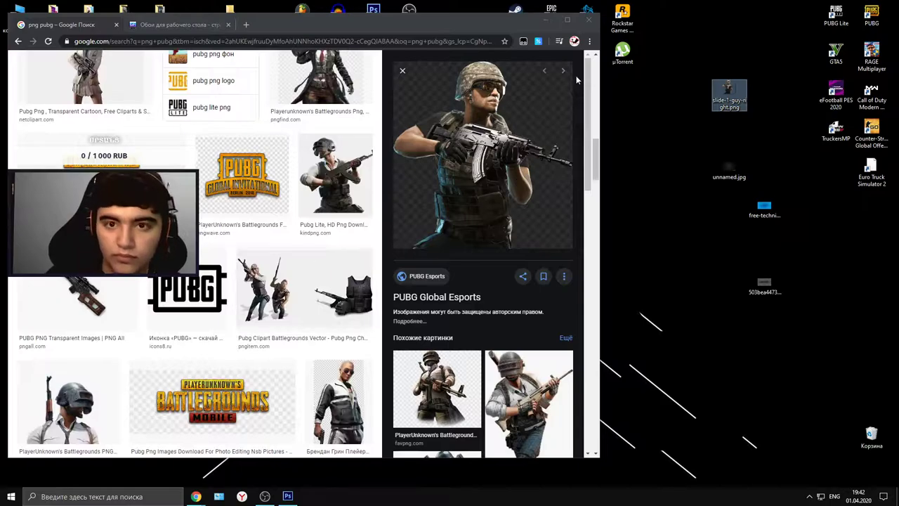
pyautogui.click(402, 71)
pyautogui.scroll(5, 141, 113)
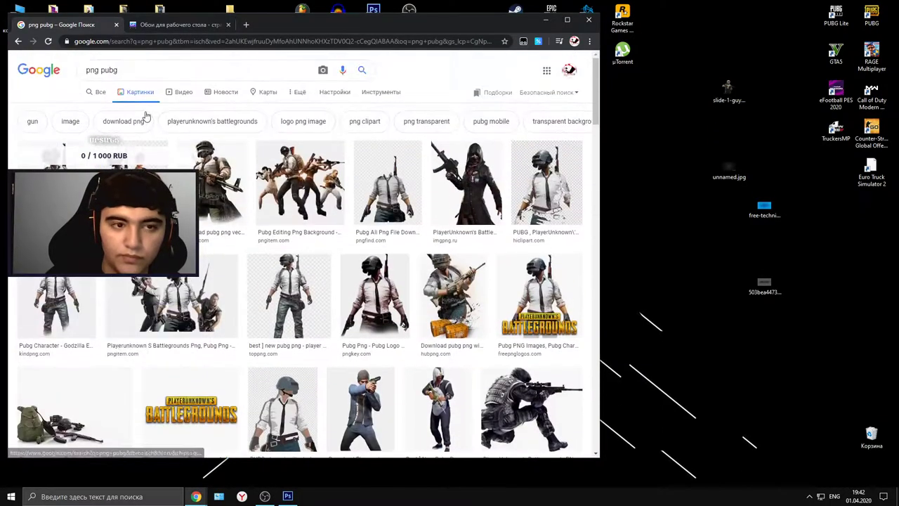
# - Search Google Images for "gta 5 png logo"
pyautogui.click(135, 70)
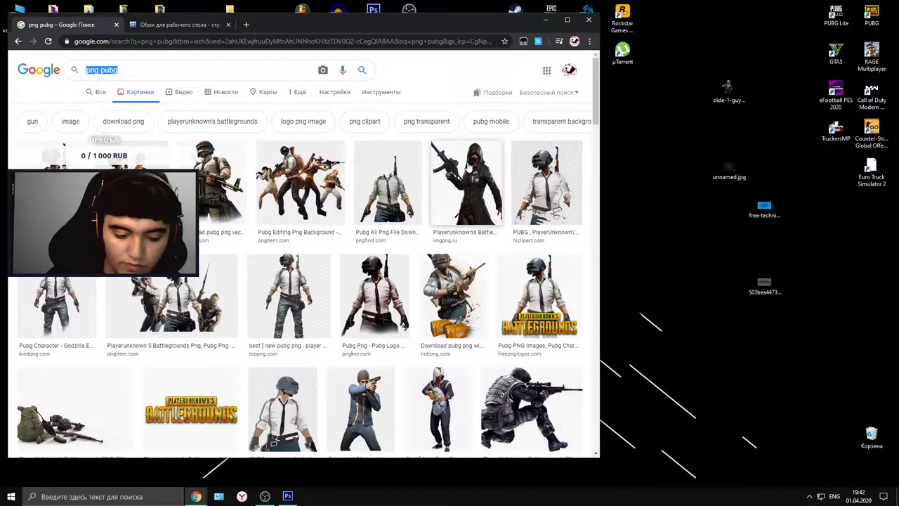
pyautogui.write('gta')
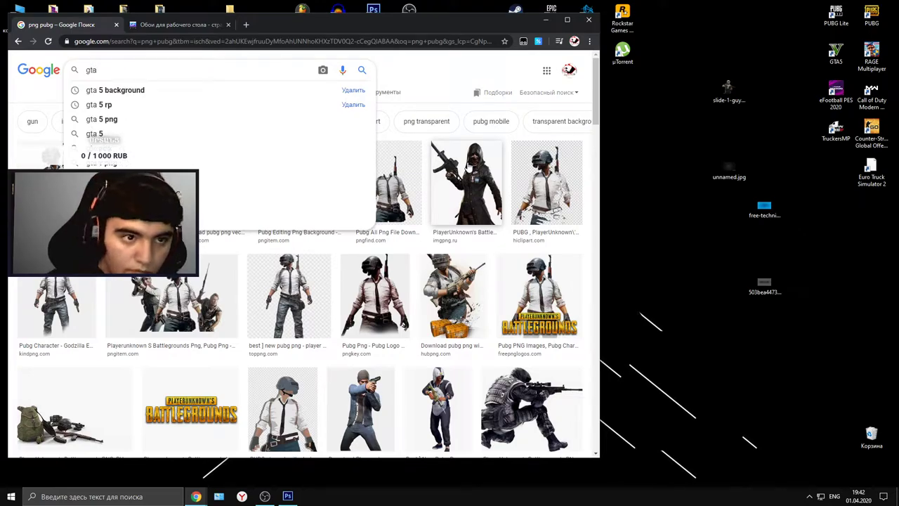
pyautogui.press('Down')
pyautogui.press('Down')
pyautogui.press('BackSpace')
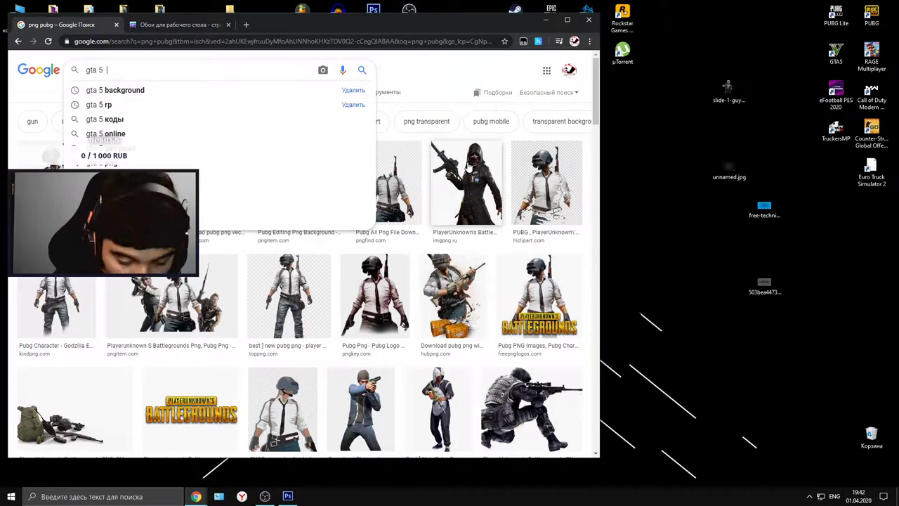
pyautogui.write('png logo')
pyautogui.press('Return')
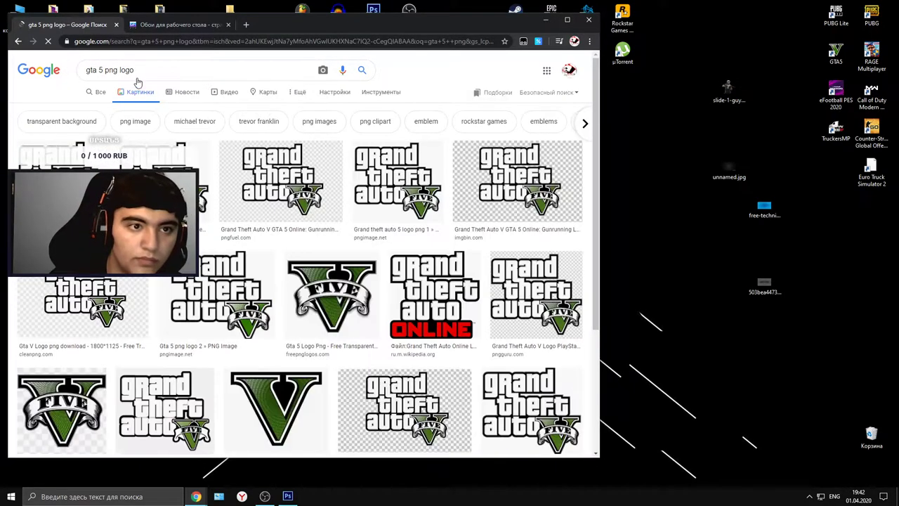
# - Shorten the image search query to "gta 5 png" and look through the character results
pyautogui.doubleClick(120, 70)
pyautogui.press('BackSpace')
pyautogui.press('Return')
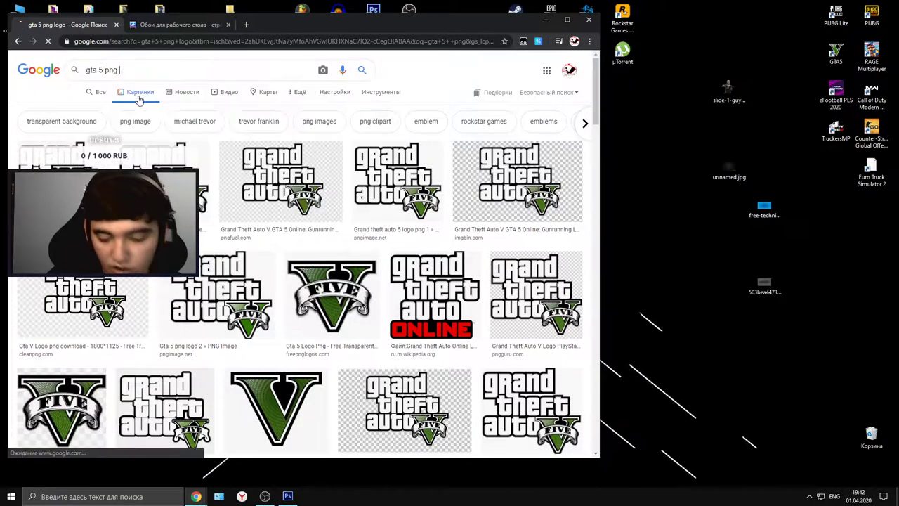
pyautogui.scroll(-1, 269, 406)
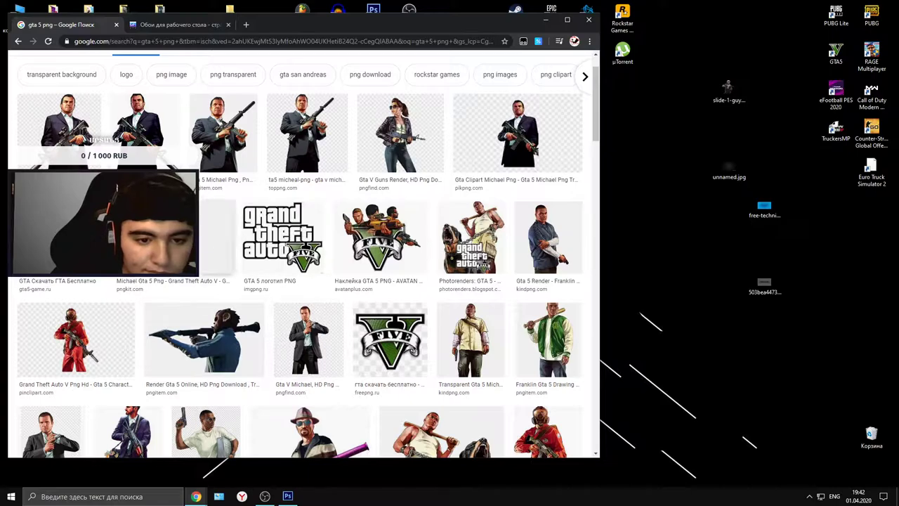
# - Preview the red-suited, gas-masked GTA character from gtafans.ru, save its image to the desktop, and minimize the browser
pyautogui.click(467, 354)
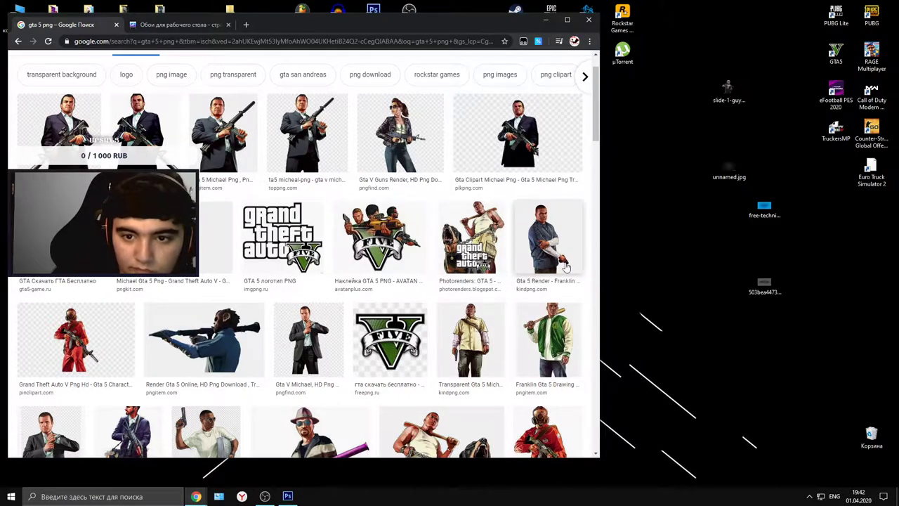
pyautogui.scroll(-2, 534, 359)
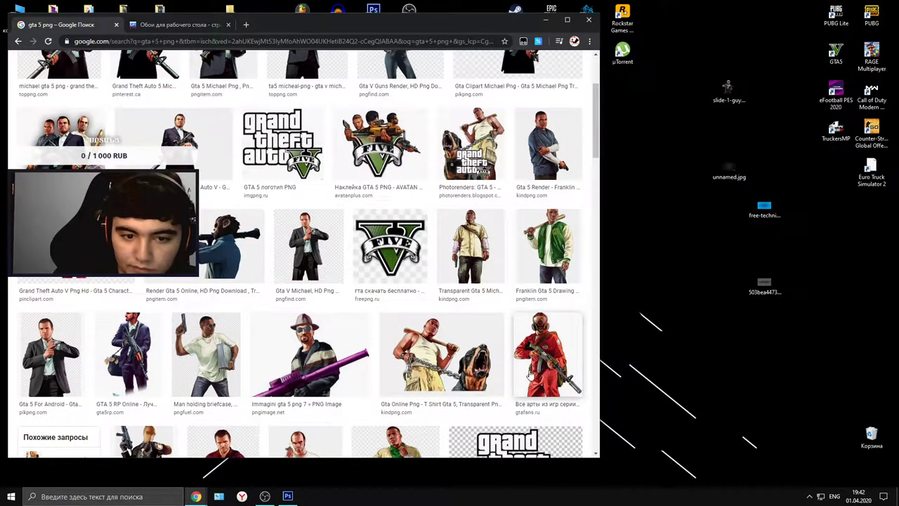
pyautogui.moveTo(530, 373); pyautogui.dragTo(524, 393)
pyautogui.scroll(-2, 534, 383)
pyautogui.click(544, 371)
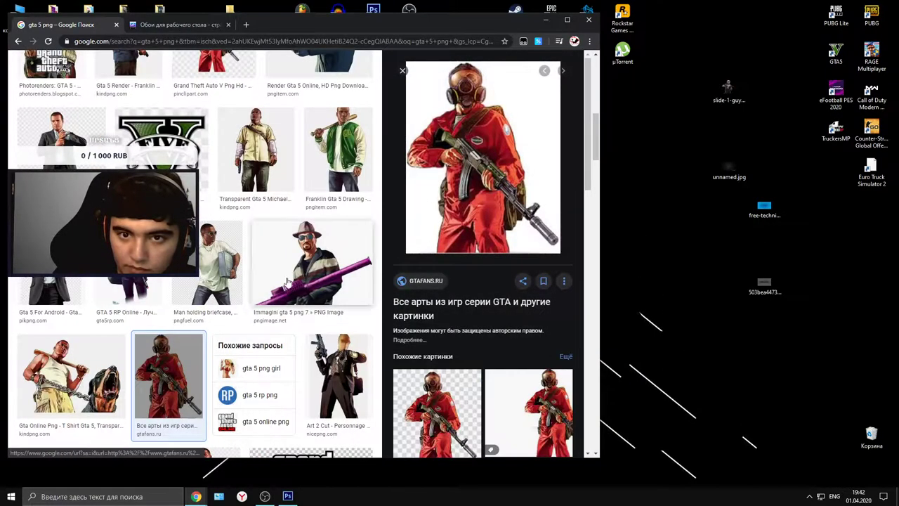
pyautogui.scroll(1, 239, 302)
pyautogui.moveTo(458, 173); pyautogui.dragTo(804, 288)
pyautogui.scroll(-3, 491, 281)
pyautogui.click(546, 19)
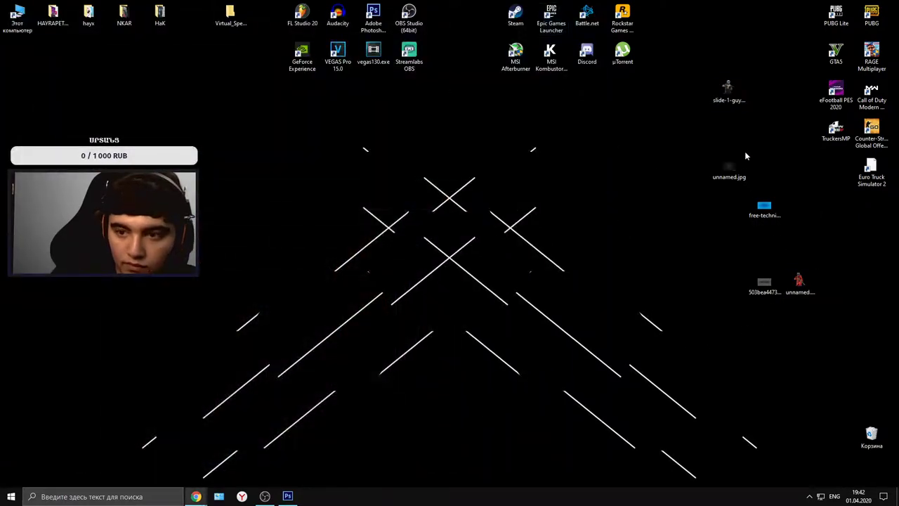
# - Place the slide-1-guy-right soldier in the Photoshop banner at the band's left end, scaled to 78.34%, with its layer beneath Группа 1
pyautogui.click(287, 496)
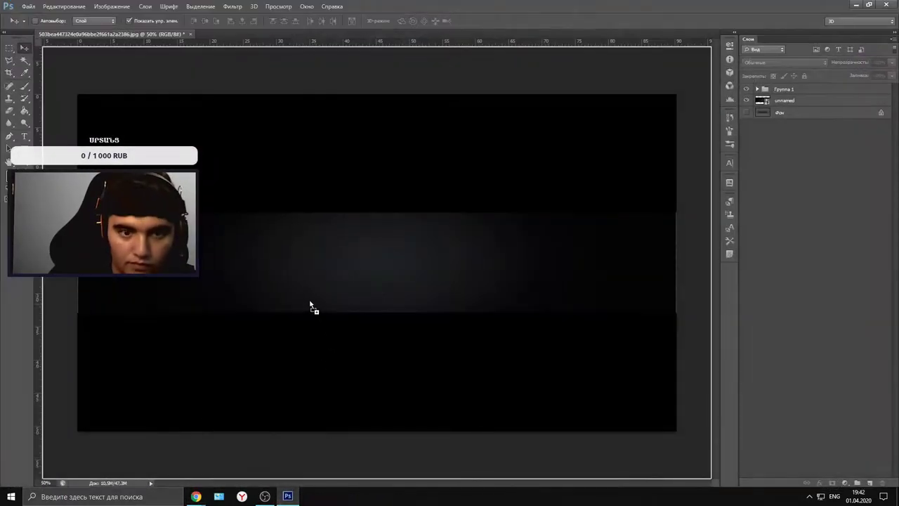
pyautogui.moveTo(310, 303); pyautogui.dragTo(271, 343)
pyautogui.moveTo(351, 270); pyautogui.dragTo(217, 309)
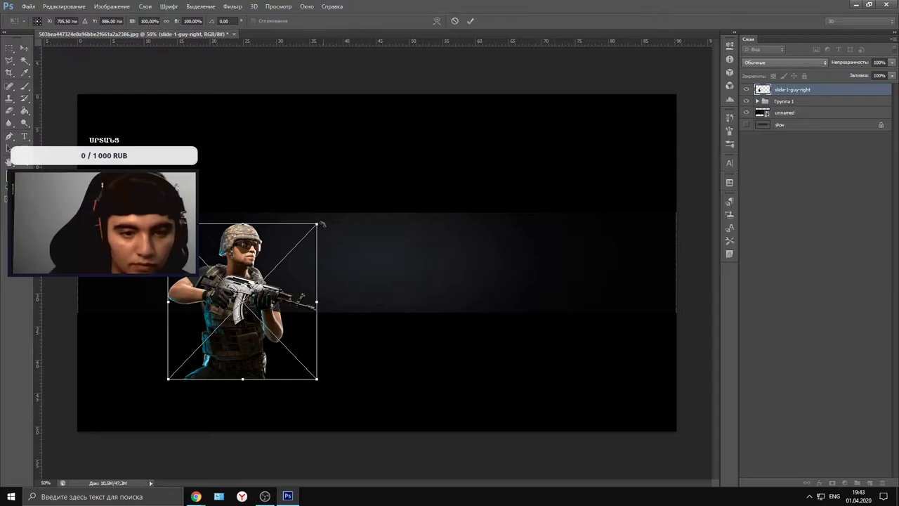
pyautogui.moveTo(317, 224); pyautogui.dragTo(284, 257)
pyautogui.moveTo(259, 284); pyautogui.dragTo(167, 239)
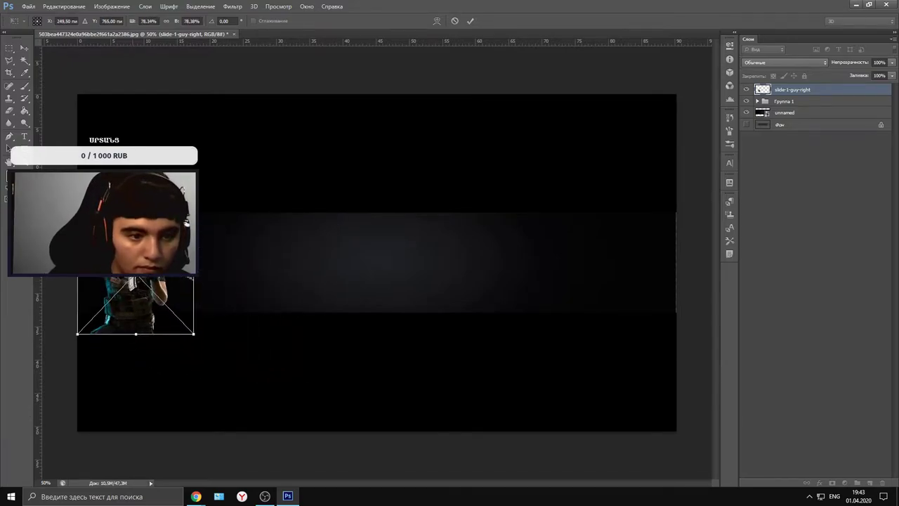
pyautogui.click(22, 49)
pyautogui.click(370, 186)
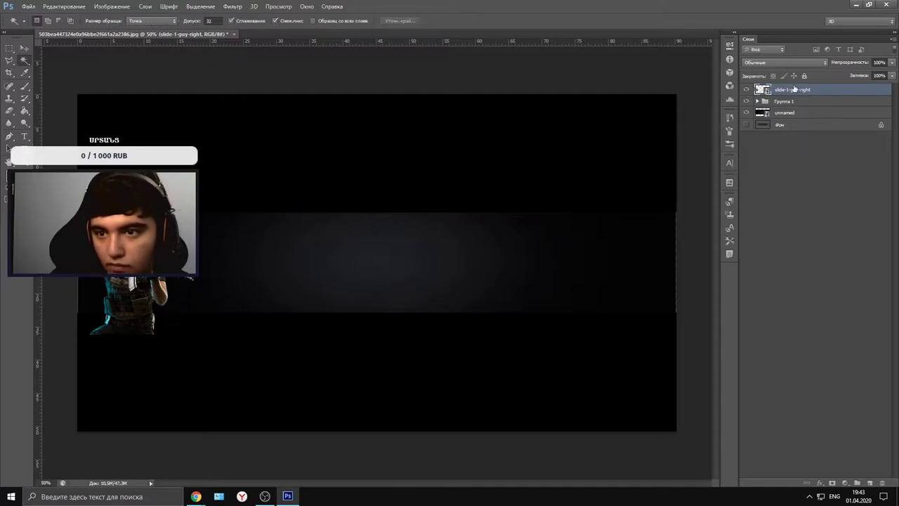
pyautogui.moveTo(796, 89); pyautogui.dragTo(782, 107)
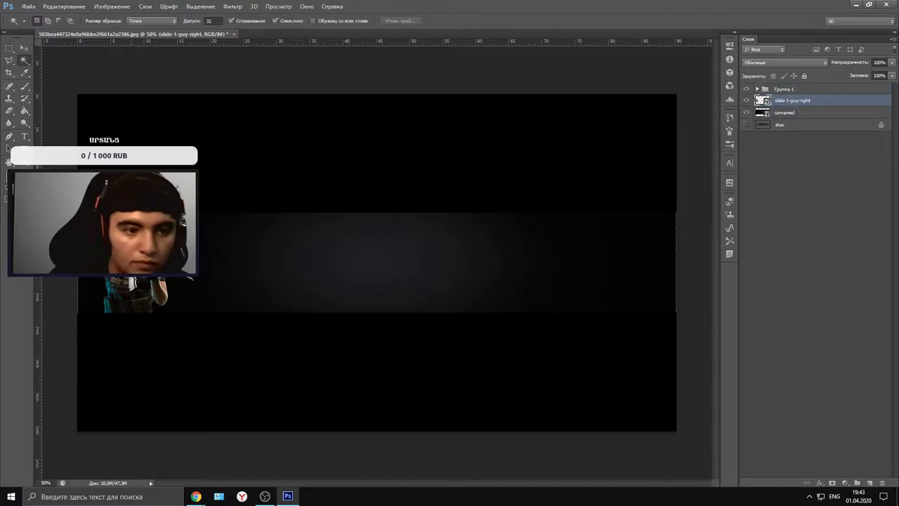
pyautogui.click(23, 48)
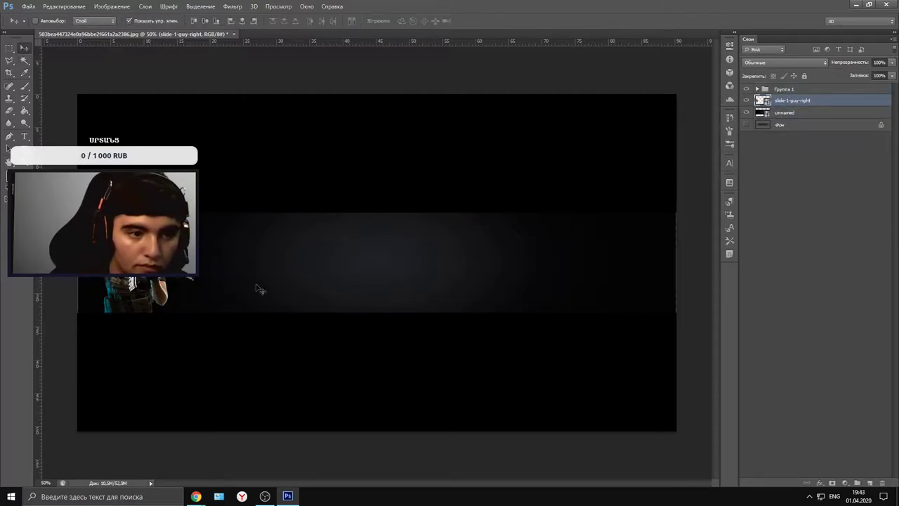
# - Shift the unnamed background layer within the central band, trying layer auto-select on the canvas
pyautogui.click(820, 125)
pyautogui.click(796, 113)
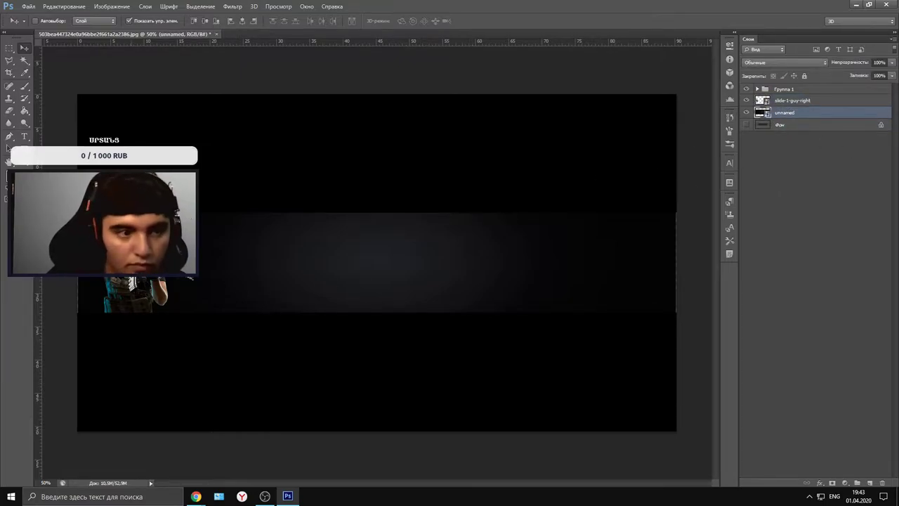
pyautogui.moveTo(313, 274); pyautogui.dragTo(351, 278)
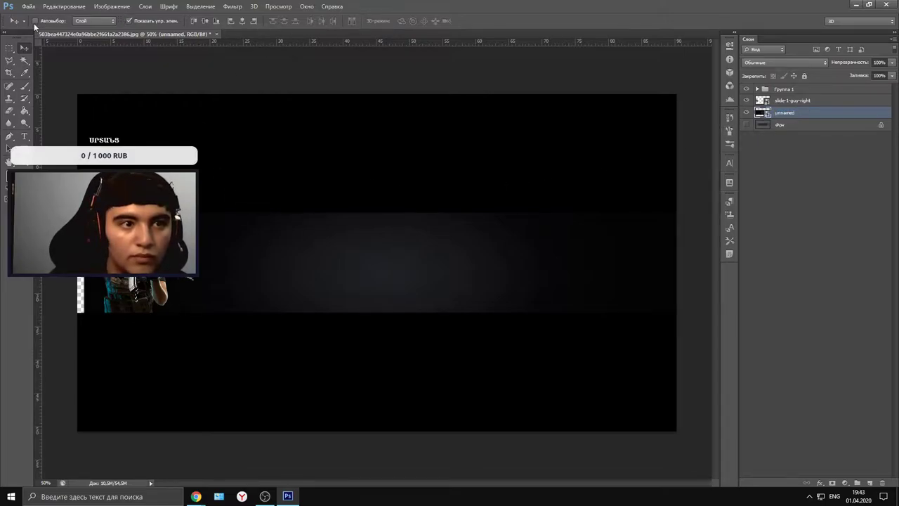
pyautogui.moveTo(286, 226); pyautogui.dragTo(328, 292)
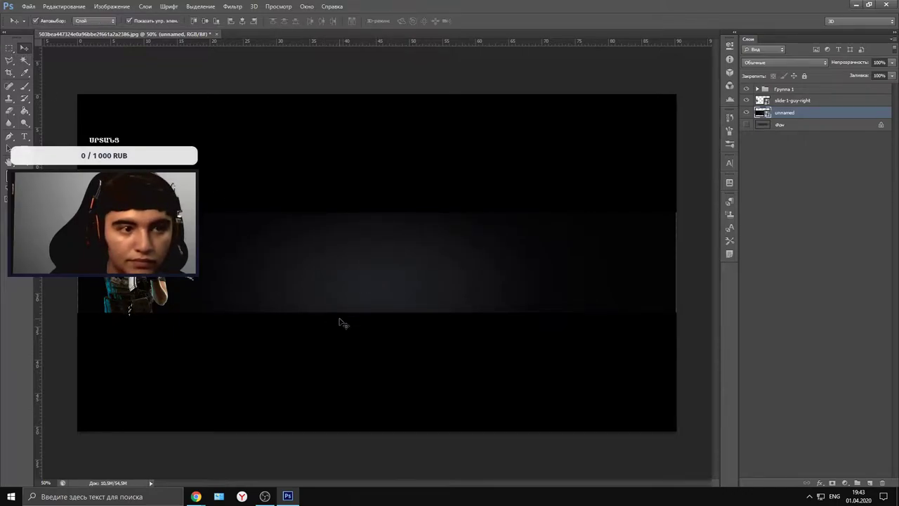
pyautogui.moveTo(342, 321); pyautogui.dragTo(341, 302)
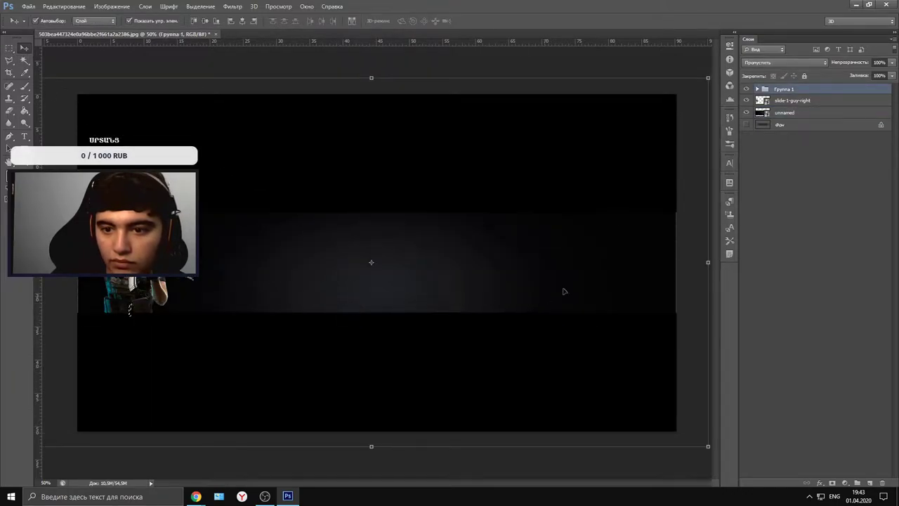
# - Move the unnamed layer left and down in the band and try to clear its contents
pyautogui.click(786, 117)
pyautogui.moveTo(498, 299); pyautogui.dragTo(407, 281)
pyautogui.moveTo(625, 257); pyautogui.dragTo(544, 299)
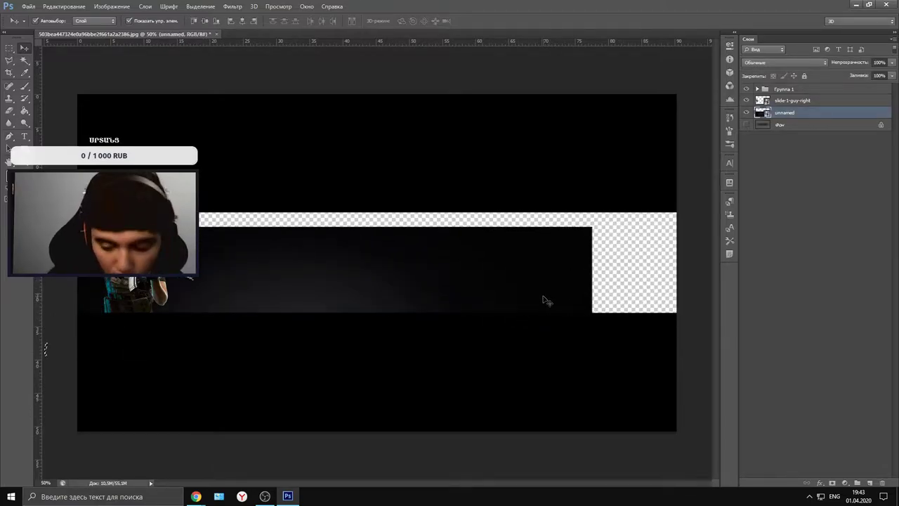
pyautogui.press('Delete')
pyautogui.click(437, 188)
# - Move the unnamed layer around and realign it so that it fills the central band
pyautogui.moveTo(578, 227); pyautogui.dragTo(589, 245)
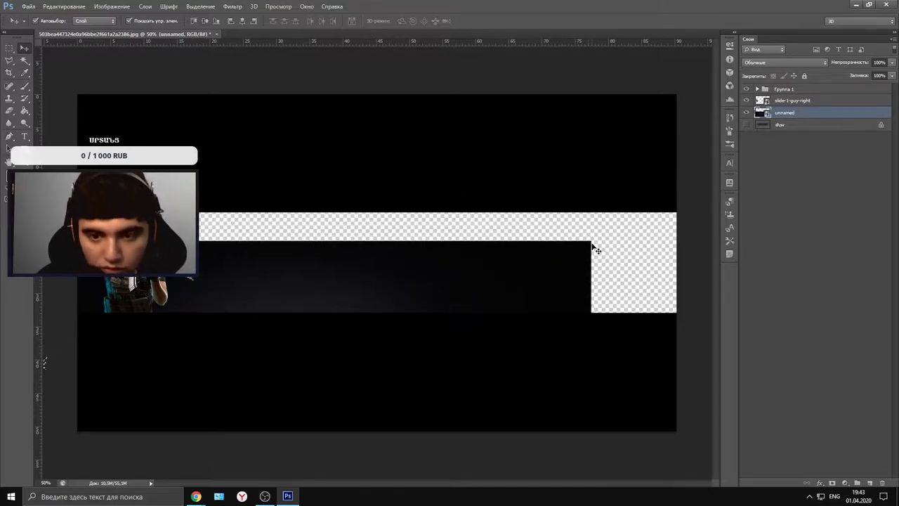
pyautogui.moveTo(563, 262); pyautogui.dragTo(615, 231)
pyautogui.rightClick(613, 231)
pyautogui.click(604, 246)
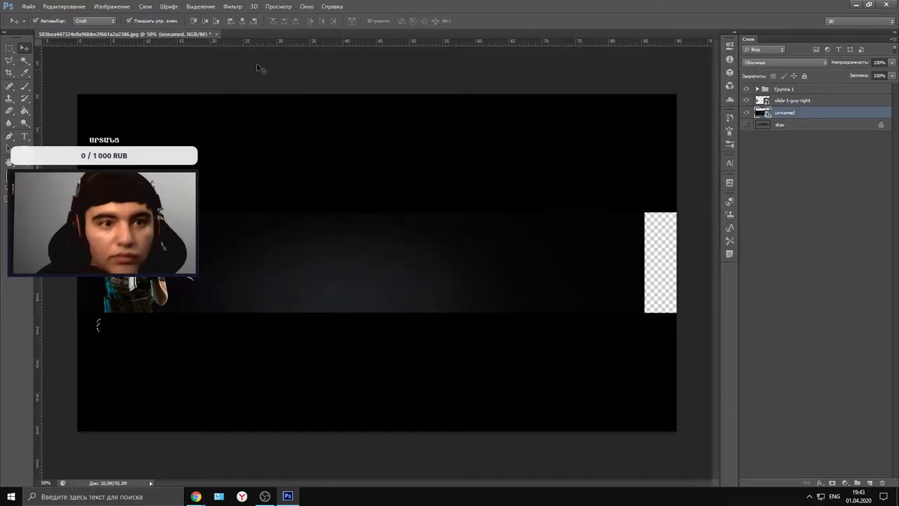
pyautogui.moveTo(351, 247); pyautogui.dragTo(383, 251)
pyautogui.moveTo(249, 277)
pyautogui.mouseDown()
pyautogui.moveTo(271, 278)
pyautogui.moveTo(259, 271)
pyautogui.mouseUp()
pyautogui.click(137, 21)
pyautogui.moveTo(344, 258); pyautogui.dragTo(336, 203)
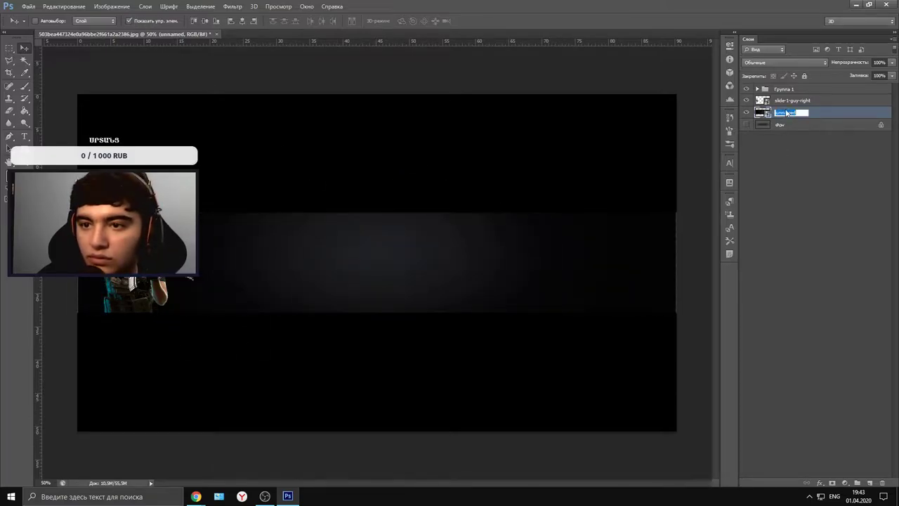
# - Convert the locked Фон background into the regular layer Слой 0 and delete it
pyautogui.click(759, 125)
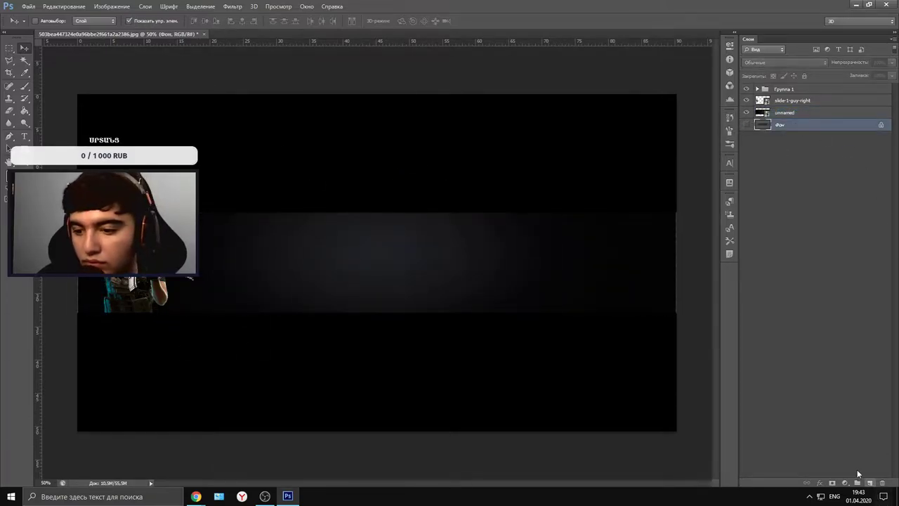
pyautogui.doubleClick(883, 130)
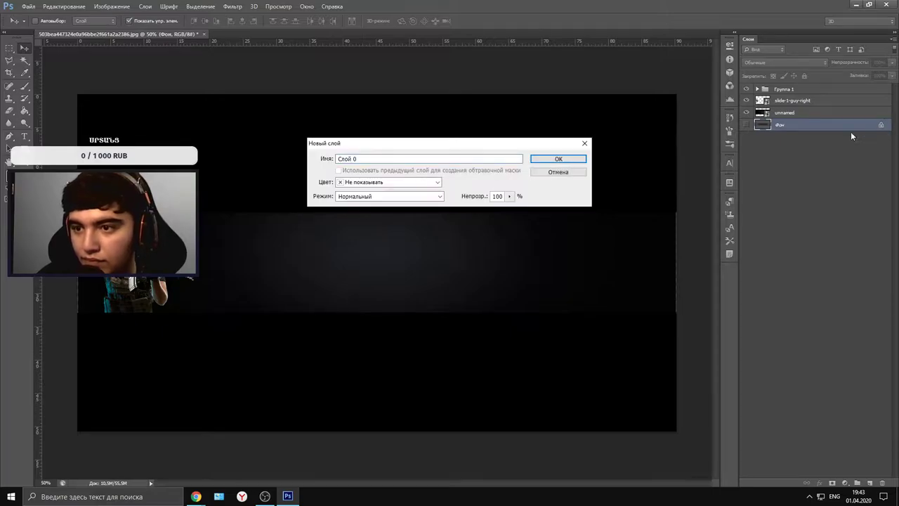
pyautogui.click(548, 160)
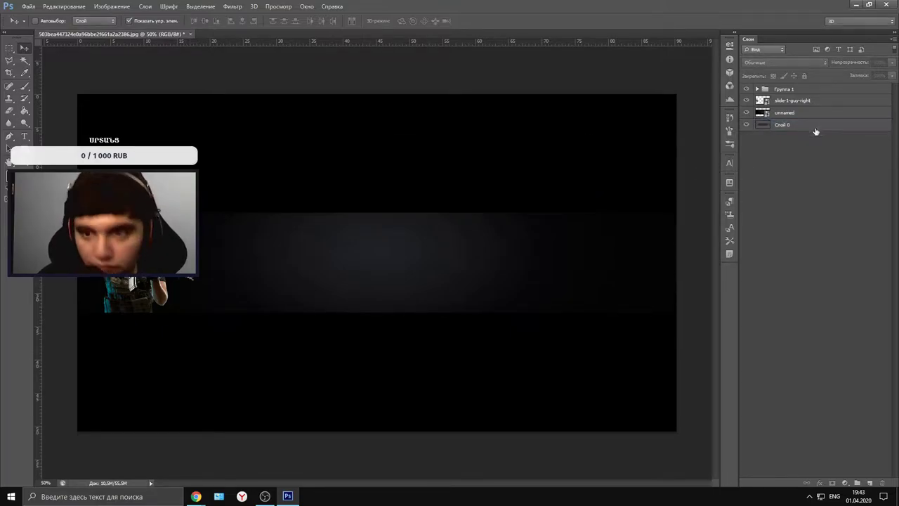
pyautogui.click(883, 484)
pyautogui.click(371, 187)
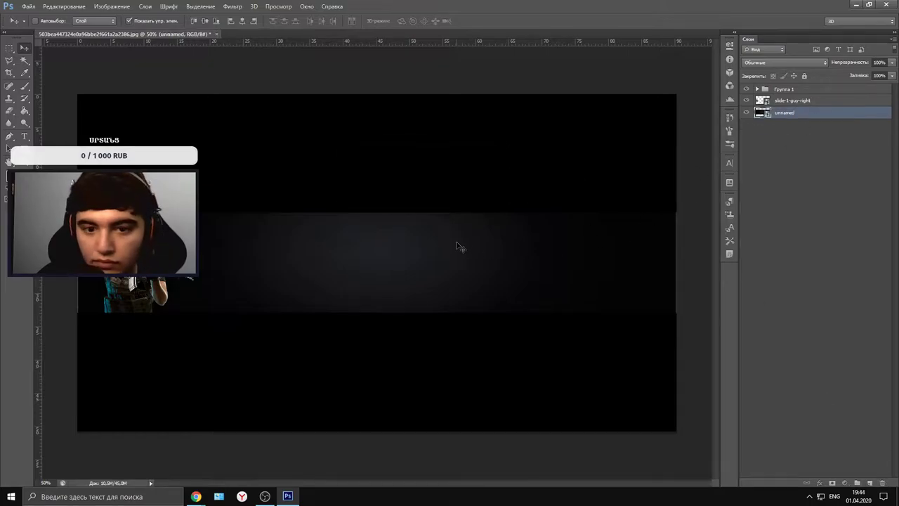
# - Delete the unnamed background layer from the banner after trying to clear its contents
pyautogui.moveTo(457, 245); pyautogui.dragTo(414, 287)
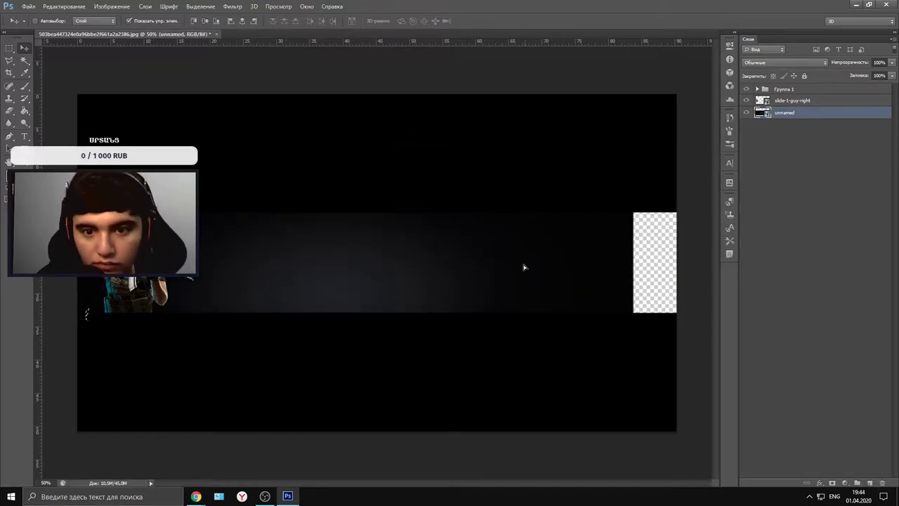
pyautogui.moveTo(524, 266); pyautogui.dragTo(544, 287)
pyautogui.press('Delete')
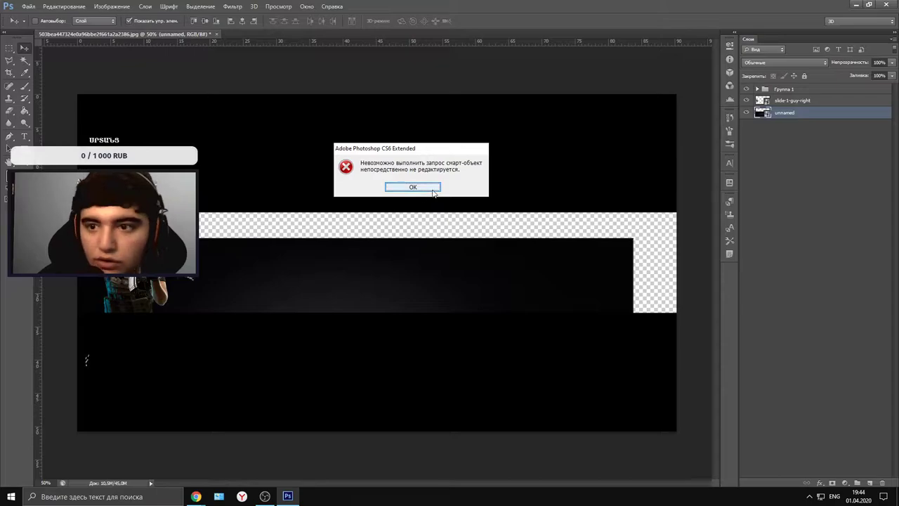
pyautogui.click(432, 190)
pyautogui.click(884, 482)
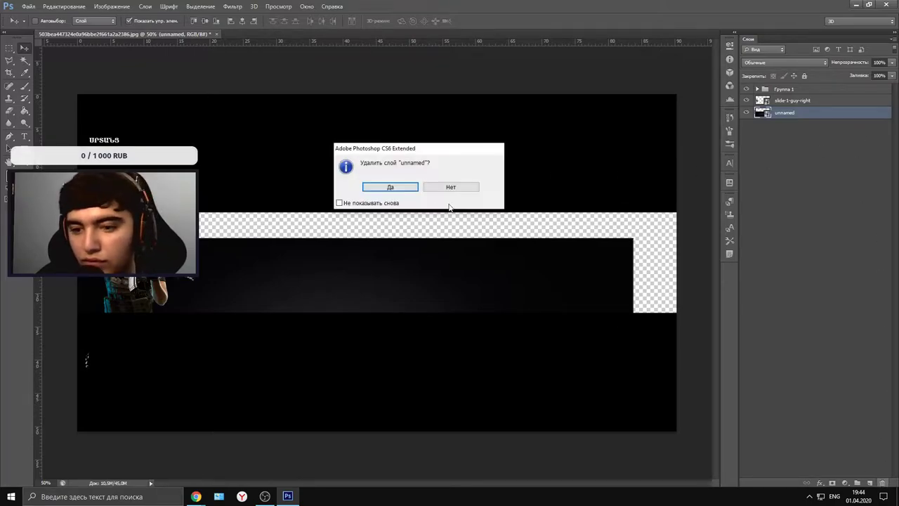
pyautogui.click(385, 185)
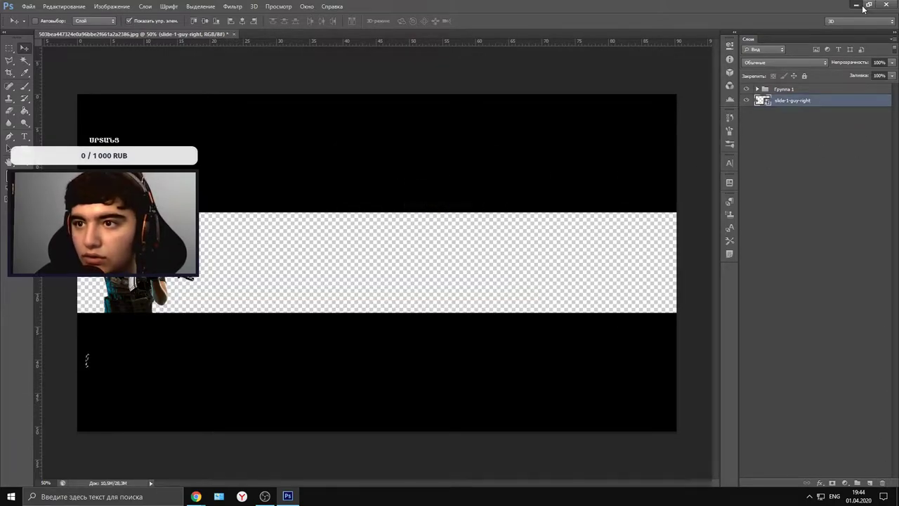
# - Place unnamed.jpg over the central band at 530.08% width and 205% height, and put its layer beneath slide-1-guy-right
pyautogui.click(856, 5)
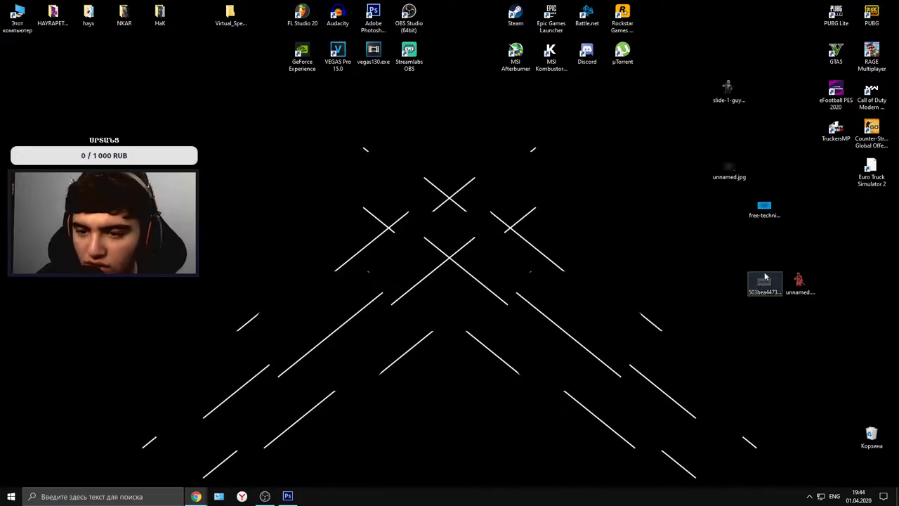
pyautogui.moveTo(765, 277); pyautogui.dragTo(292, 343)
pyautogui.moveTo(131, 357); pyautogui.dragTo(162, 215)
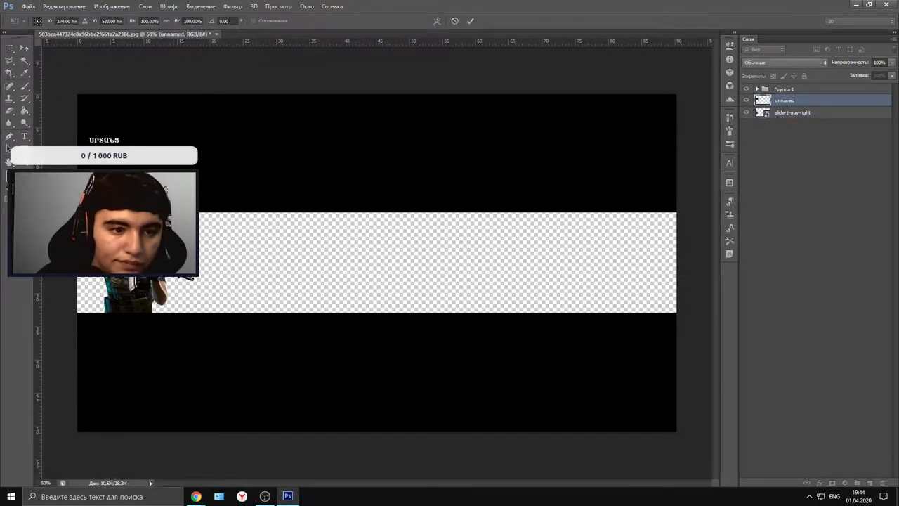
pyautogui.moveTo(175, 251); pyautogui.dragTo(686, 325)
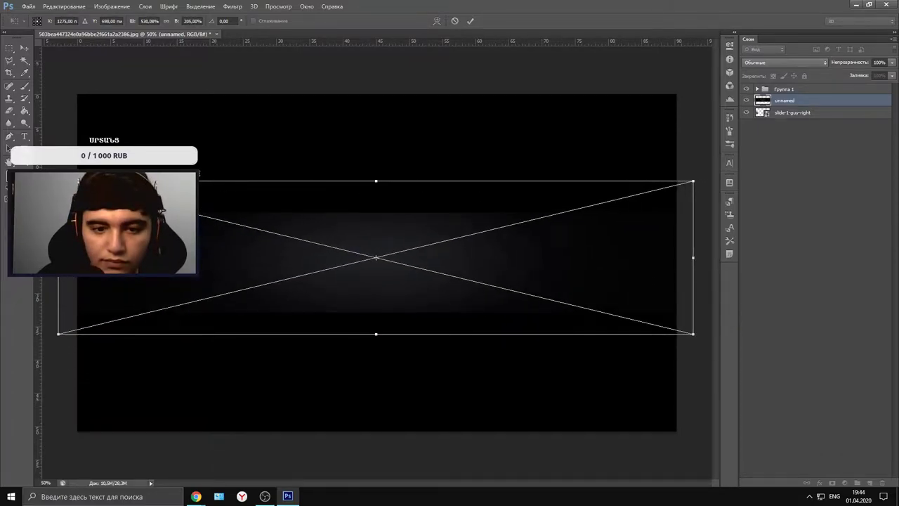
pyautogui.click(24, 48)
pyautogui.click(376, 199)
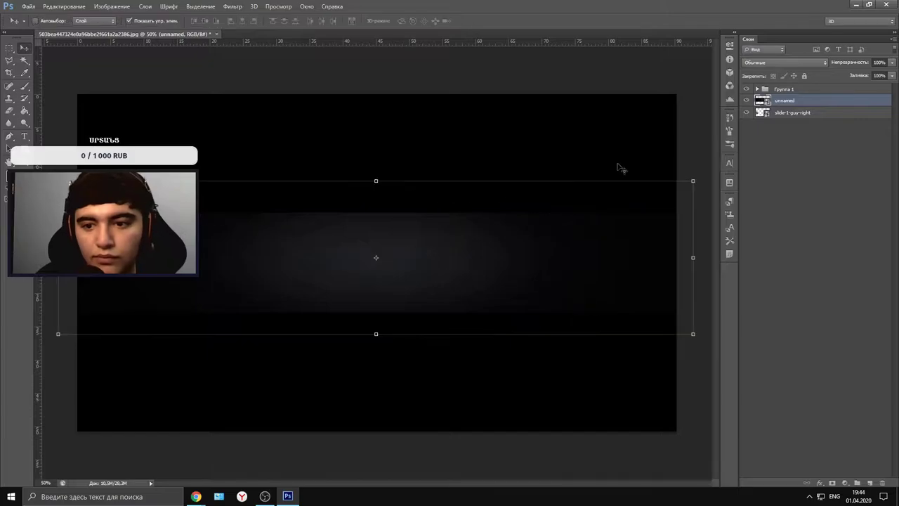
pyautogui.moveTo(780, 97); pyautogui.dragTo(781, 117)
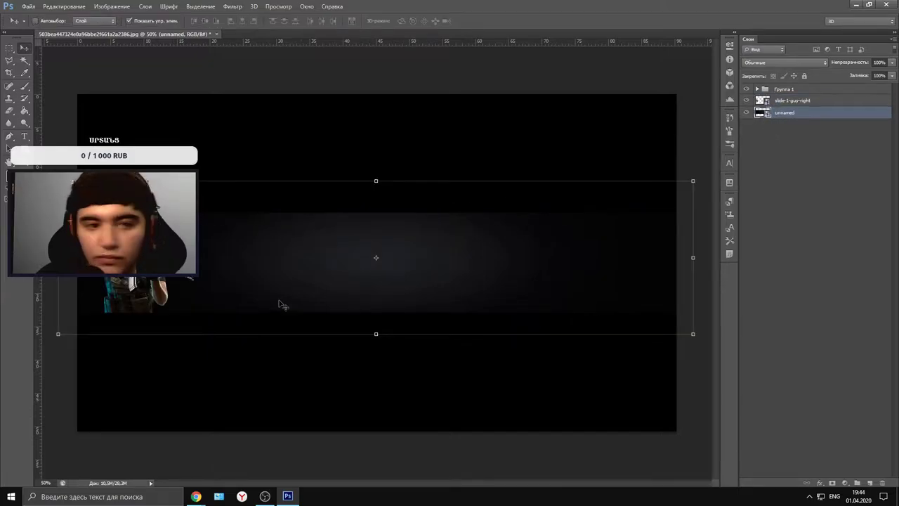
pyautogui.click(869, 4)
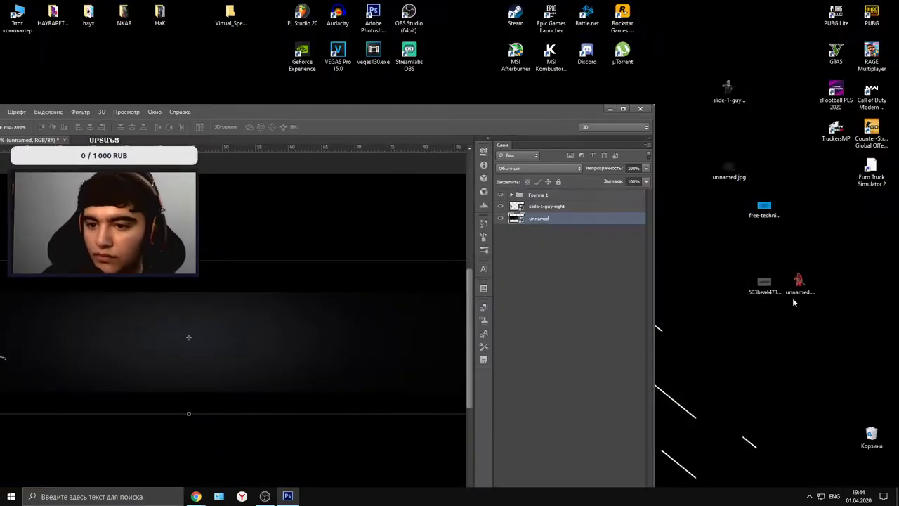
pyautogui.moveTo(792, 298); pyautogui.dragTo(311, 372)
pyautogui.click(622, 109)
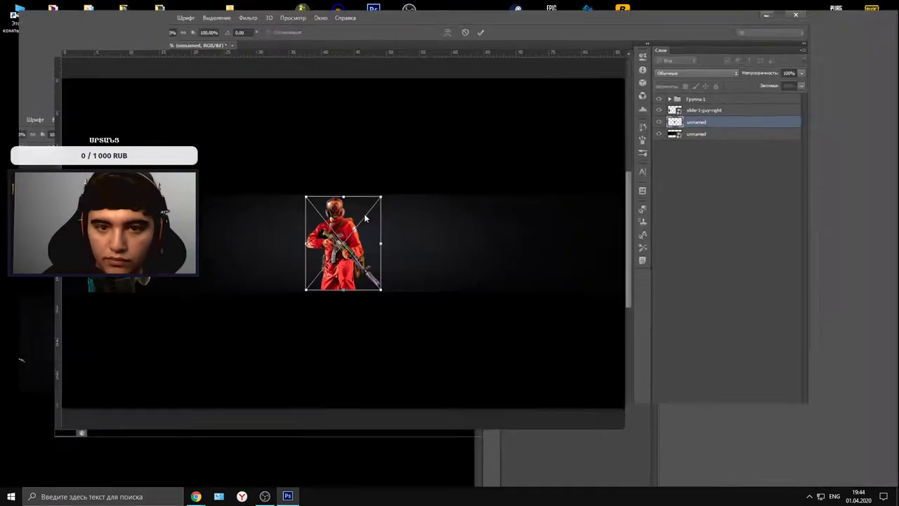
pyautogui.moveTo(409, 273); pyautogui.dragTo(674, 274)
pyautogui.press('Escape')
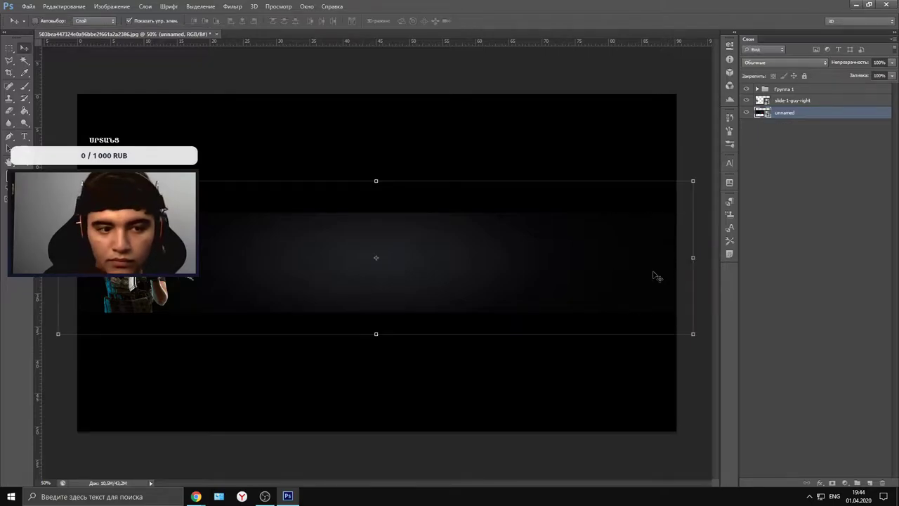
# - Switch to Chrome and open the gta 5 png image result of the man in a hat with a purple gun
pyautogui.click(869, 4)
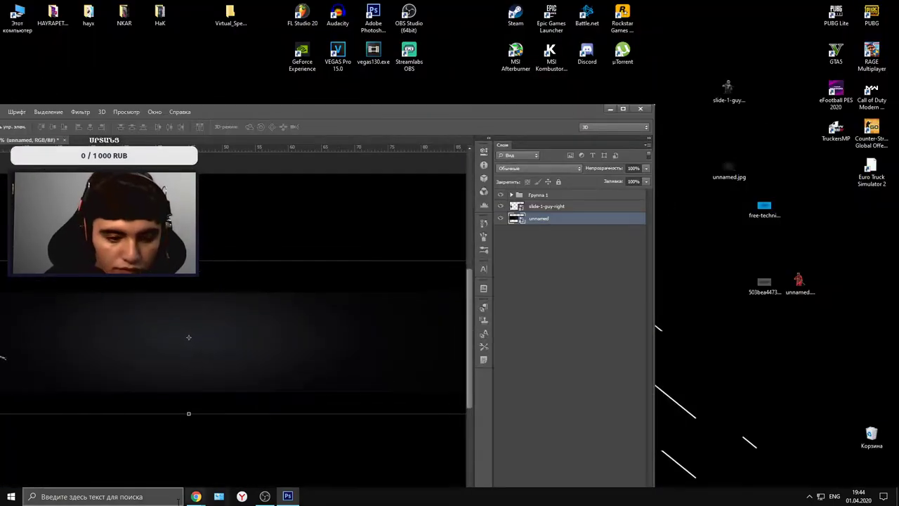
pyautogui.moveTo(196, 496)
pyautogui.click(255, 460)
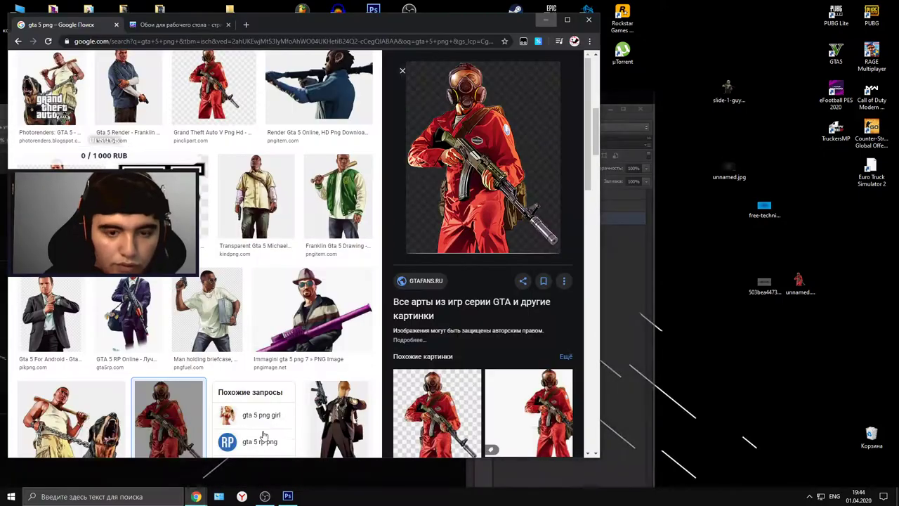
pyautogui.scroll(-2, 321, 213)
pyautogui.scroll(-2, 297, 281)
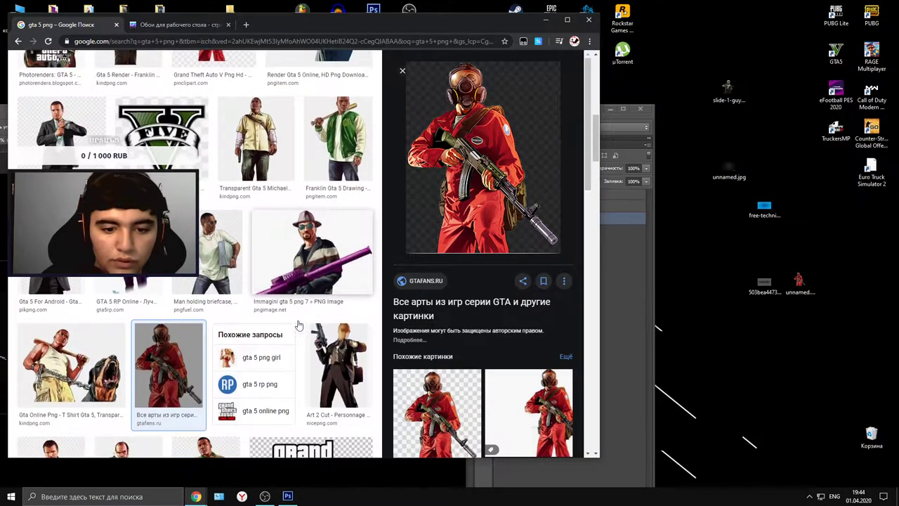
pyautogui.click(296, 244)
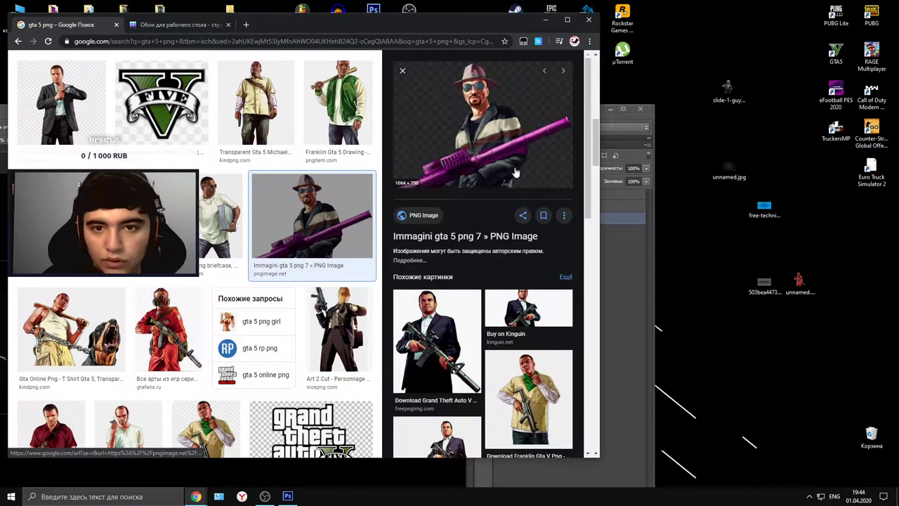
# - Save the opened picture to the desktop and place immagini-gta-5-png-7 into the Photoshop banner above the unnamed layer
pyautogui.moveTo(513, 169); pyautogui.dragTo(406, 365)
pyautogui.click(548, 22)
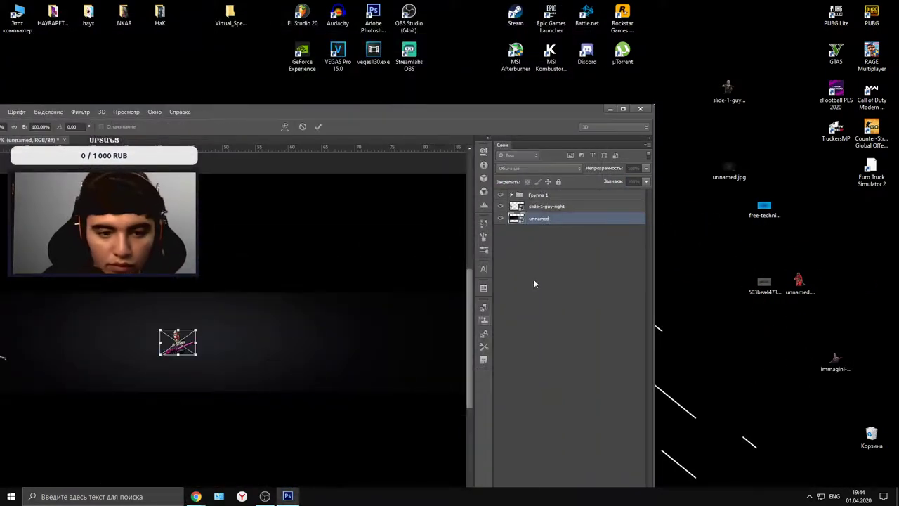
pyautogui.click(622, 110)
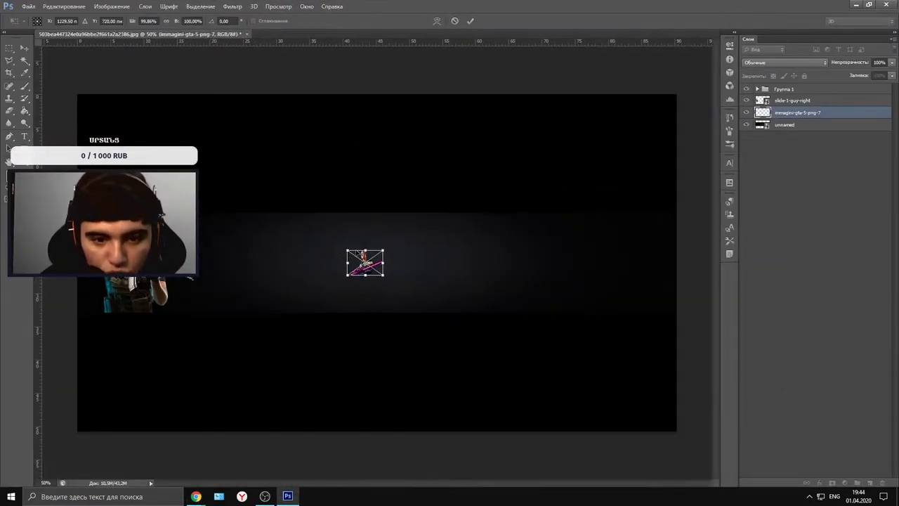
# - Scale the placed immagini-gta-5-png-7 character to about 424% and position it at the right end of the central band
pyautogui.moveTo(346, 250); pyautogui.dragTo(186, 136)
pyautogui.moveTo(328, 265); pyautogui.dragTo(658, 333)
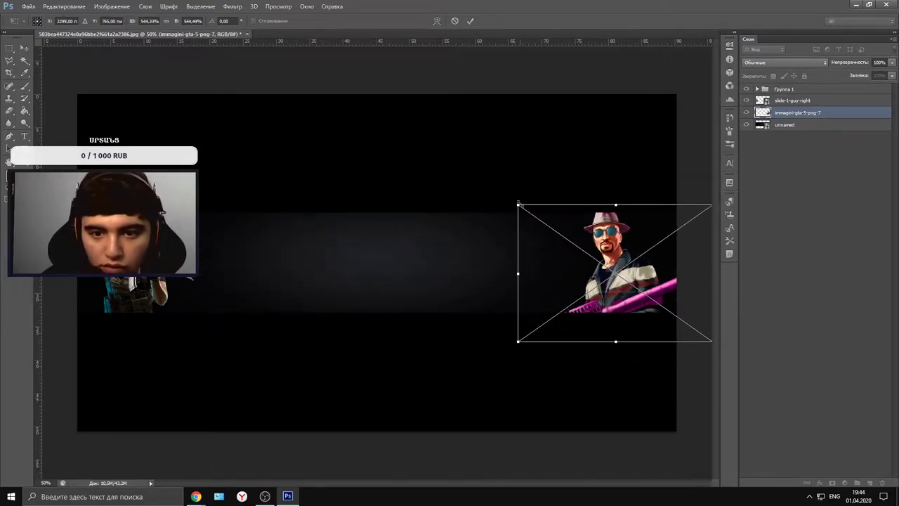
pyautogui.moveTo(519, 204); pyautogui.dragTo(536, 217)
pyautogui.moveTo(651, 275); pyautogui.dragTo(637, 258)
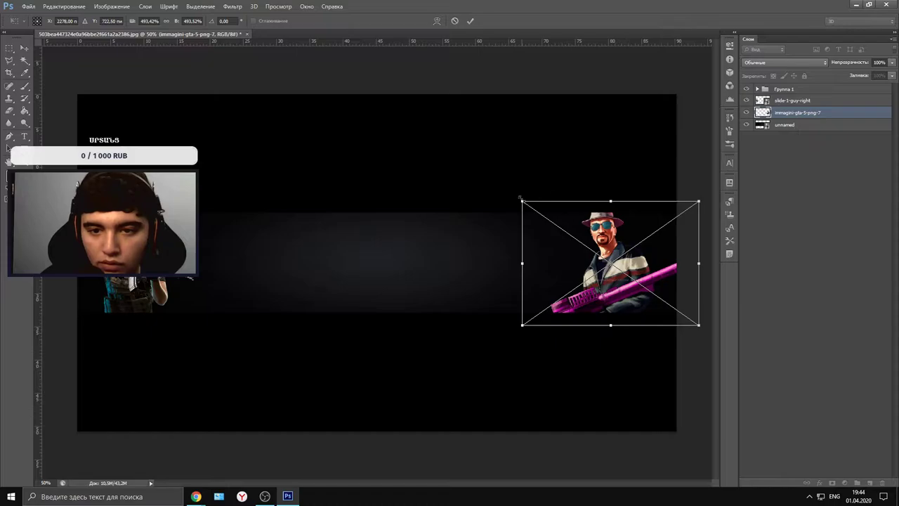
pyautogui.moveTo(520, 198); pyautogui.dragTo(546, 217)
pyautogui.moveTo(635, 265); pyautogui.dragTo(641, 262)
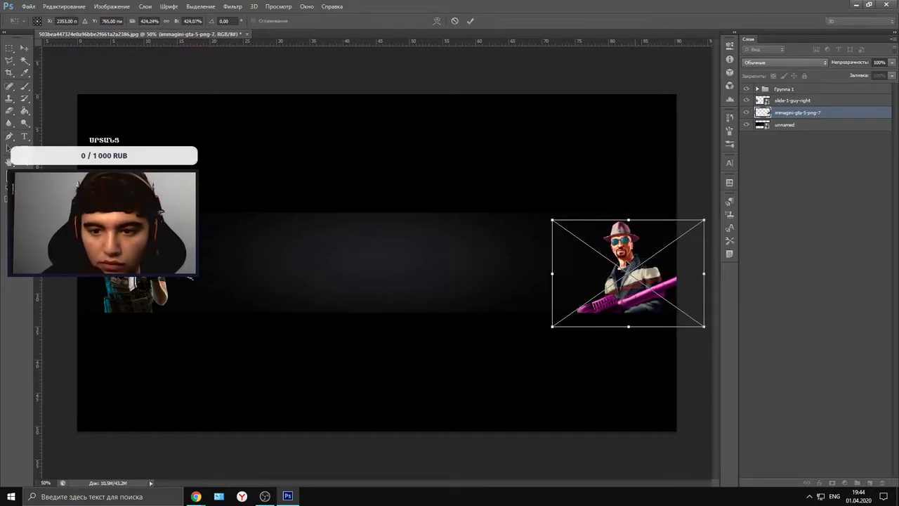
pyautogui.click(23, 48)
pyautogui.click(383, 184)
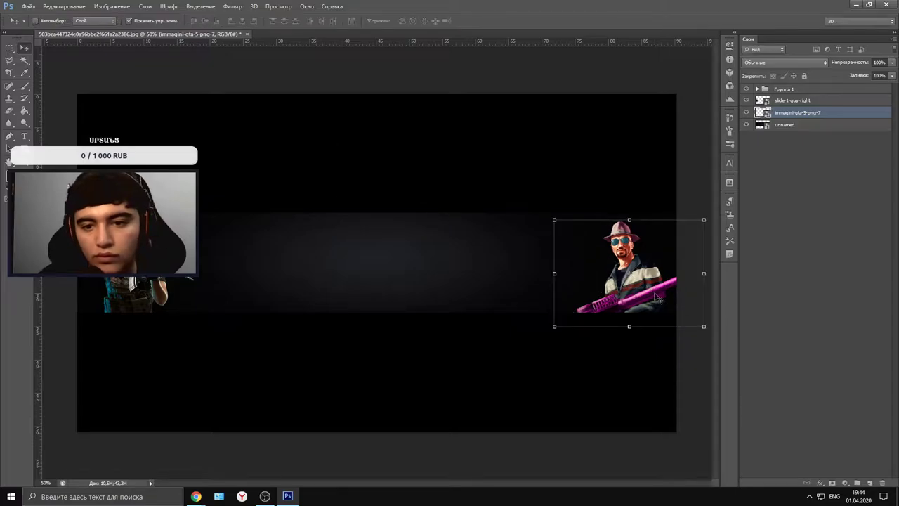
pyautogui.moveTo(657, 297); pyautogui.dragTo(653, 297)
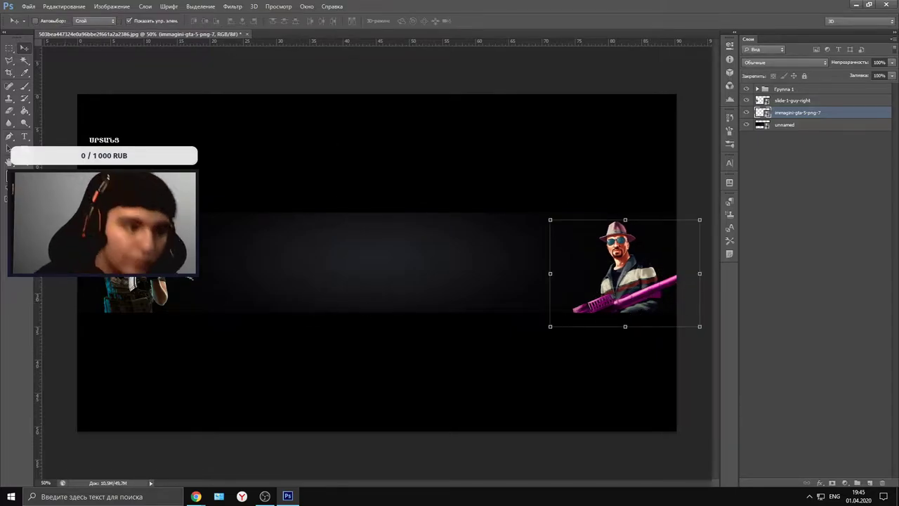
# - Add the text HAYX in the deadpack demo font near the middle of the central band
pyautogui.press('t')
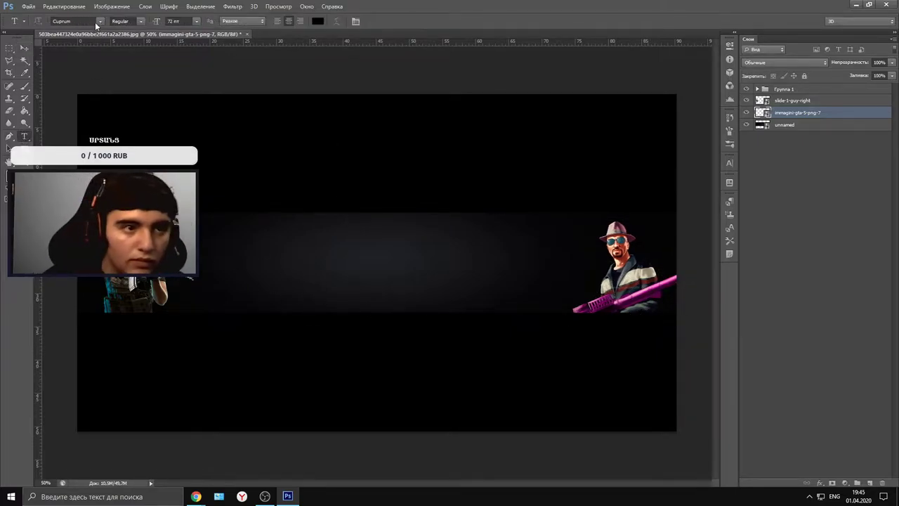
pyautogui.click(100, 21)
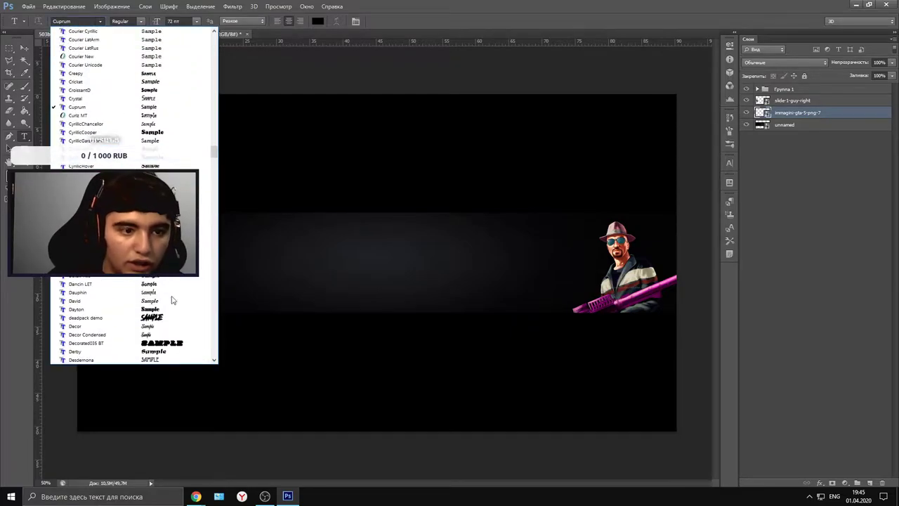
pyautogui.click(168, 318)
pyautogui.click(351, 269)
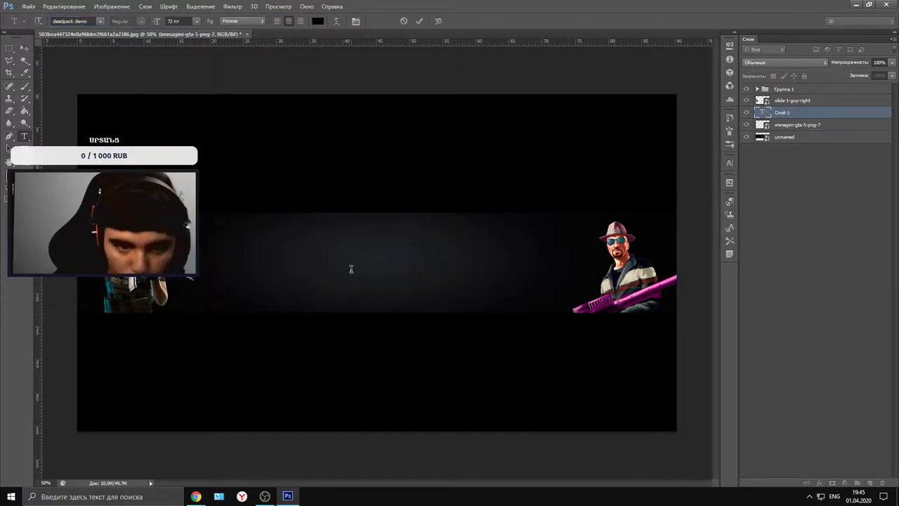
pyautogui.write('HAYK')
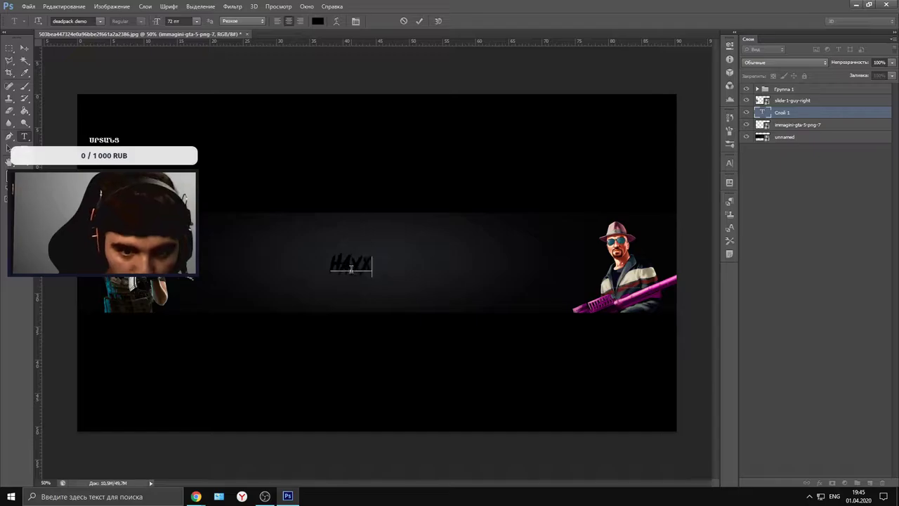
# - Colour the whole HAYX text red, ff0000
pyautogui.hotkey('ctrl', 'a')
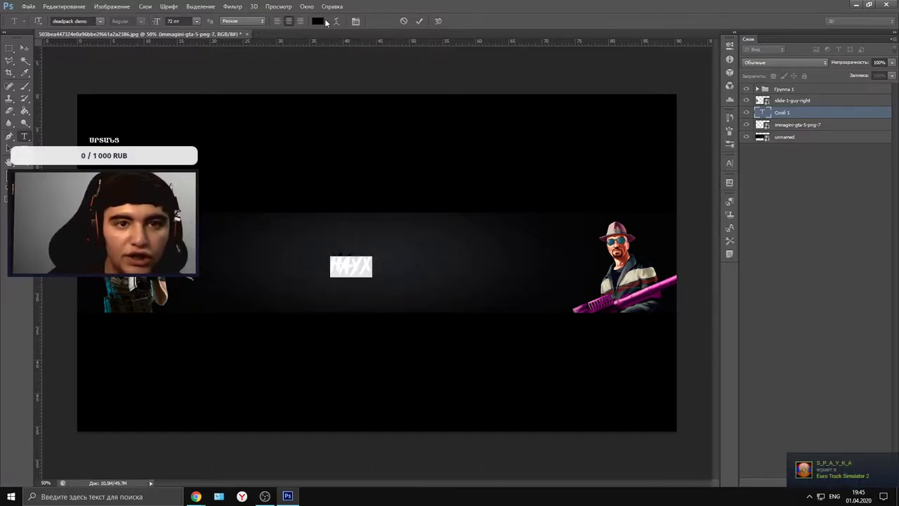
pyautogui.click(321, 21)
pyautogui.moveTo(301, 395); pyautogui.dragTo(488, 261)
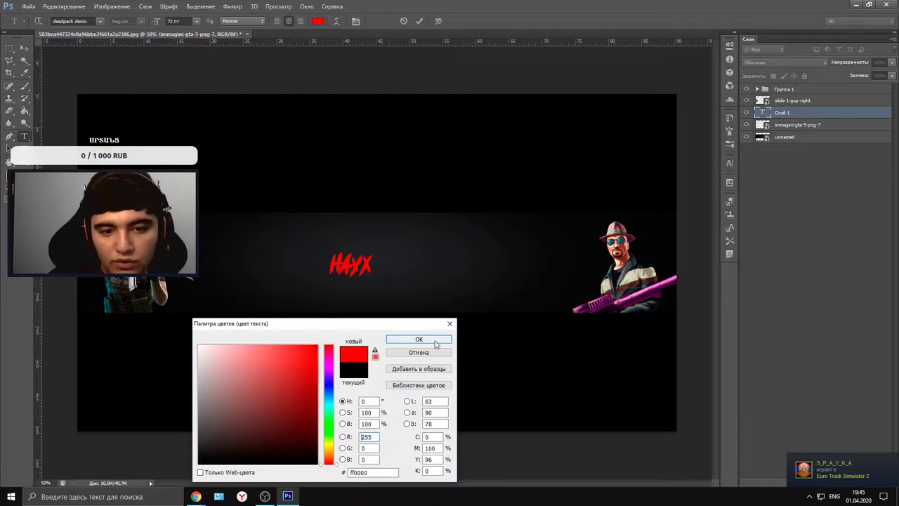
pyautogui.click(419, 340)
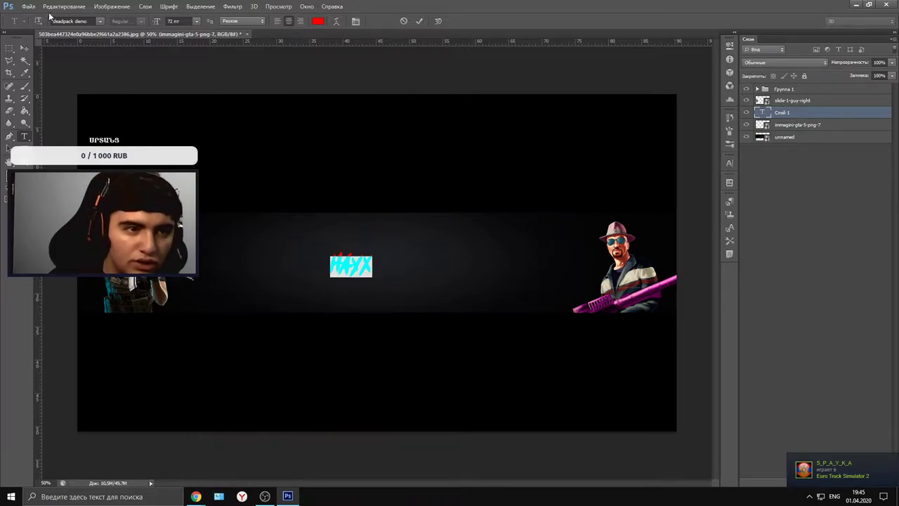
# - Set the HAYX text size to 200 pt, keeping the deadpack demo font
pyautogui.click(99, 24)
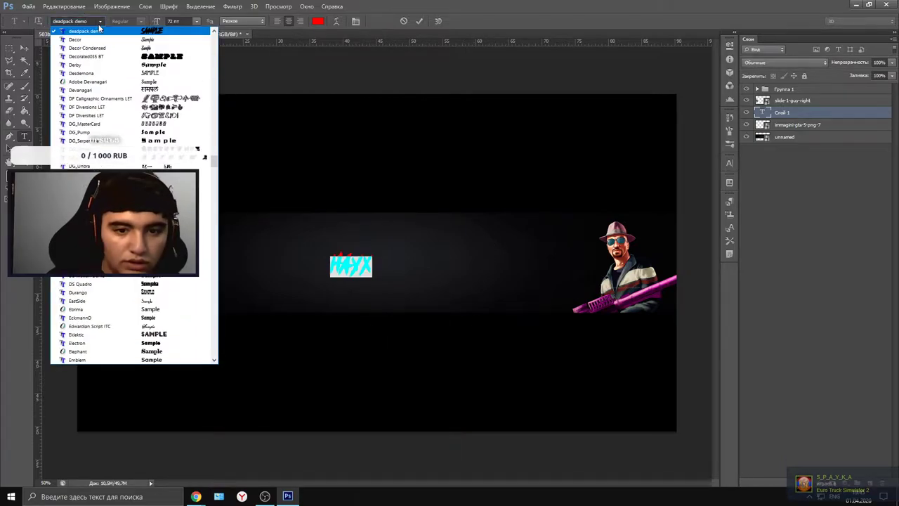
pyautogui.click(177, 27)
pyautogui.click(175, 21)
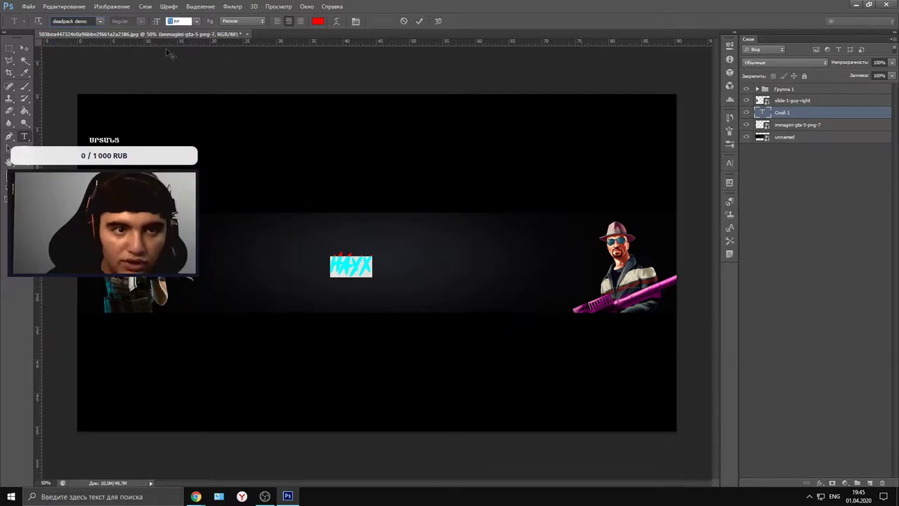
pyautogui.write('200')
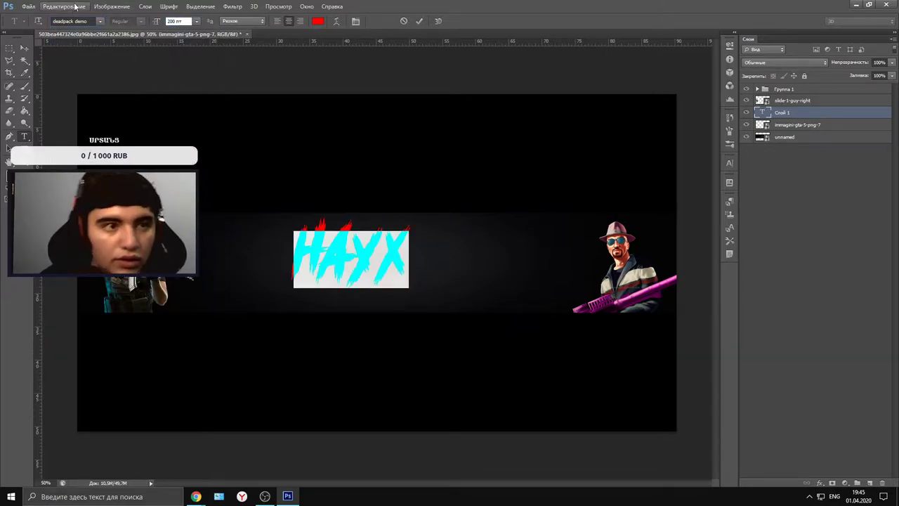
# - Try other fonts on the HAYX text, going from Decorated035 BT back through Decor to DAL HELV
pyautogui.click(99, 21)
pyautogui.scroll(3, 175, 91)
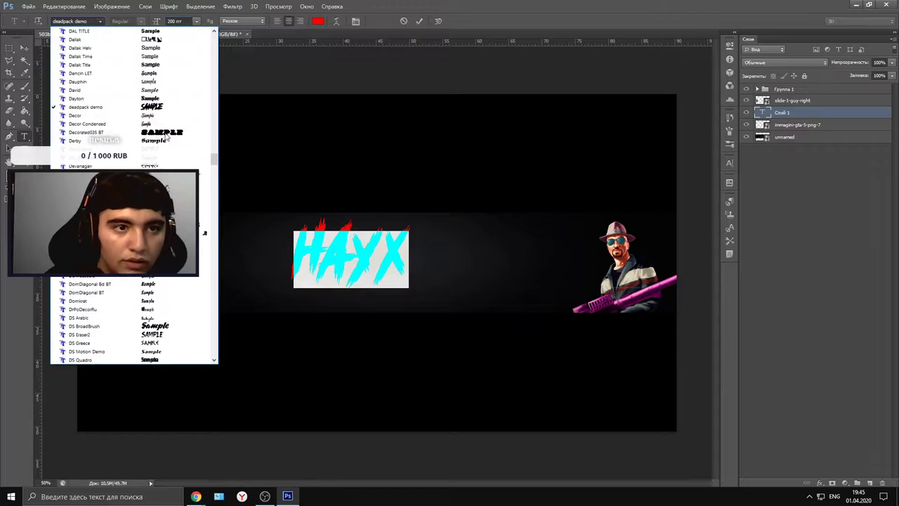
pyautogui.click(167, 133)
pyautogui.press('Up')
pyautogui.press('Up')
pyautogui.press('Up')
pyautogui.press('Up')
pyautogui.press('Up')
pyautogui.press('Up')
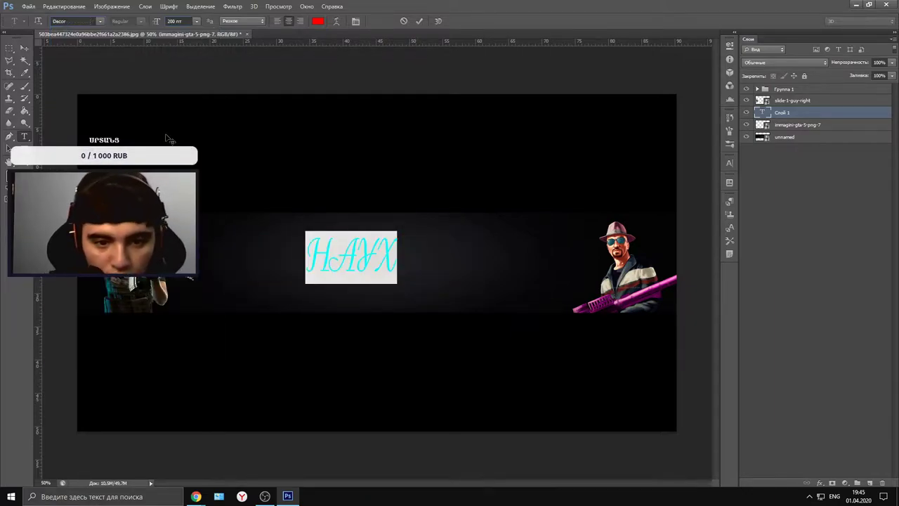
pyautogui.press('Up')
pyautogui.press('Up')
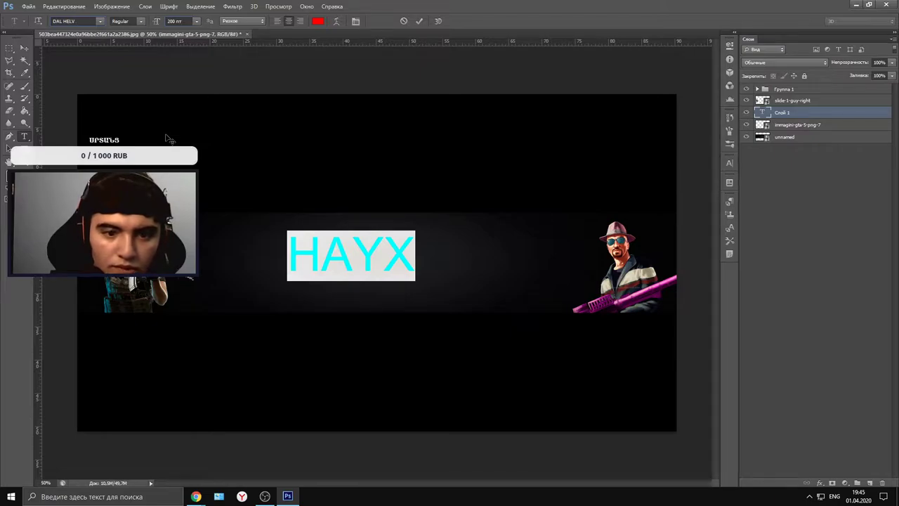
# - Try the Collins and ChartreuseParsonsSH fonts on the HAYX text
pyautogui.click(103, 23)
pyautogui.scroll(5, 141, 124)
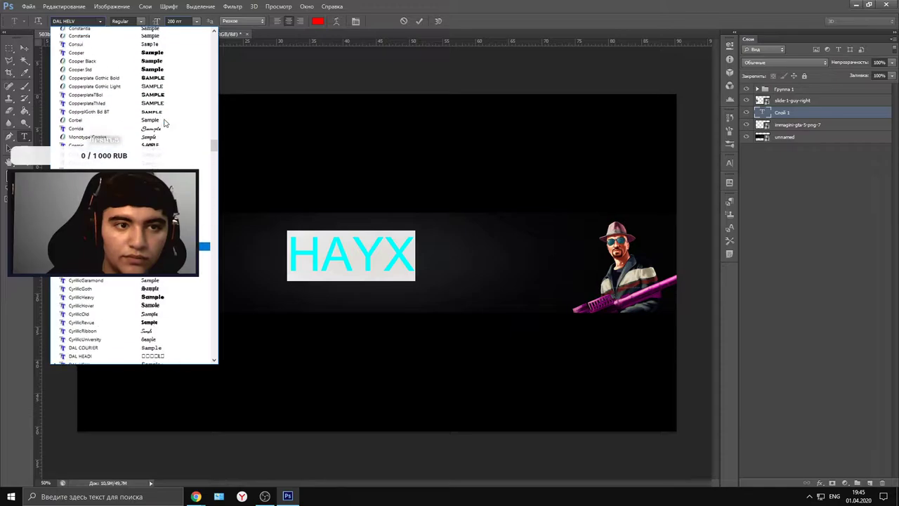
pyautogui.scroll(3, 164, 124)
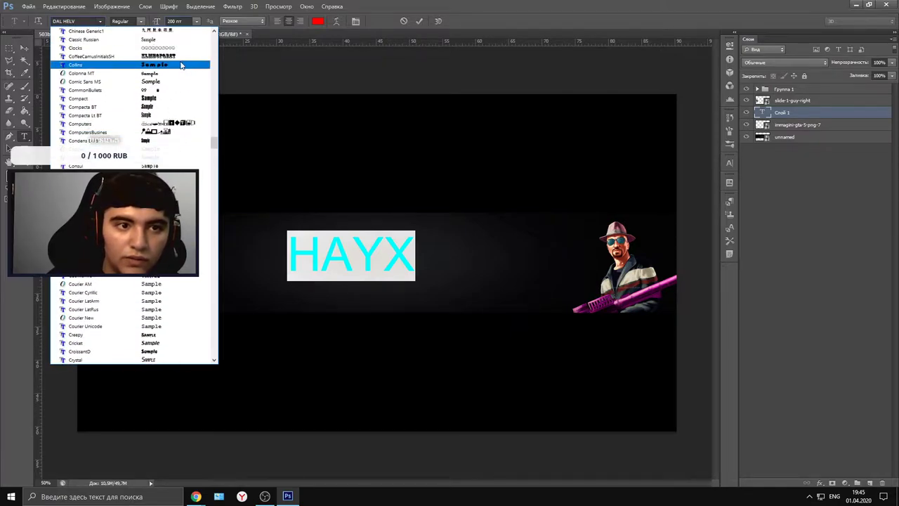
pyautogui.click(181, 64)
pyautogui.click(101, 23)
pyautogui.scroll(2, 136, 118)
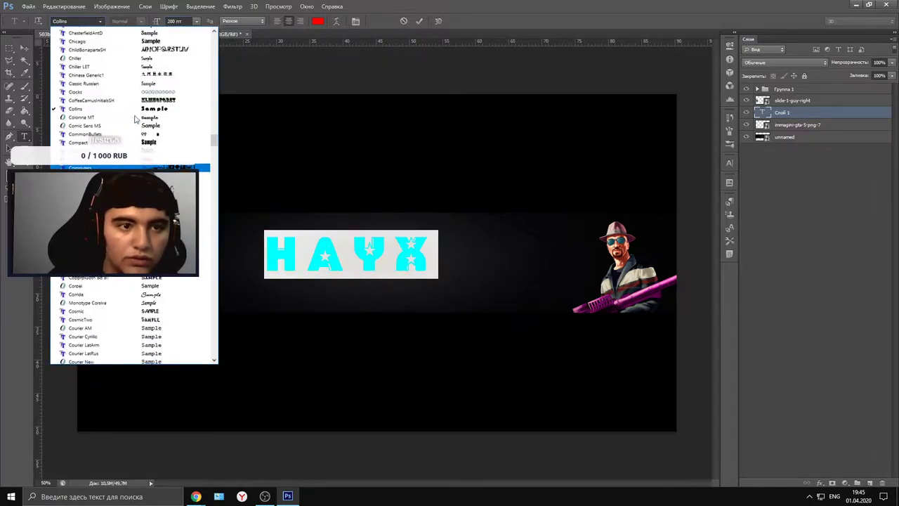
pyautogui.click(179, 42)
# - Try the Cancun and Bertram LET fonts on the HAYX text
pyautogui.click(102, 24)
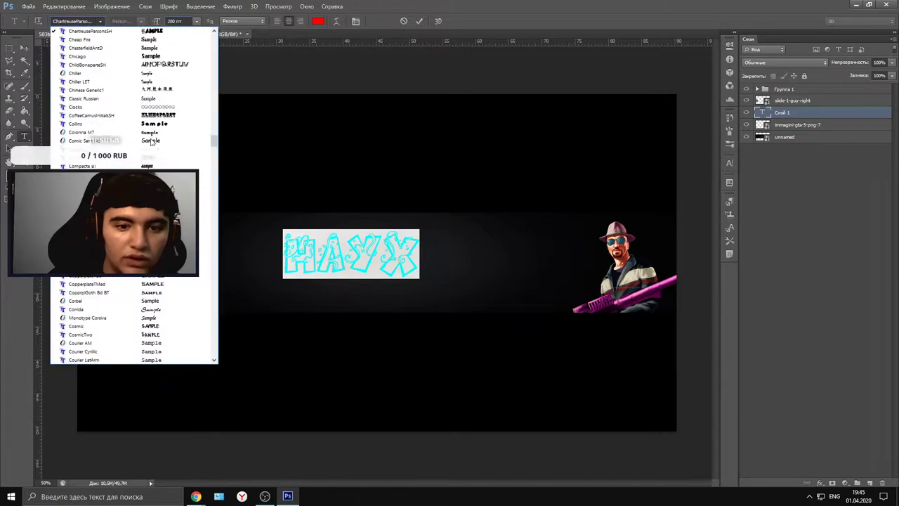
pyautogui.scroll(3, 159, 127)
pyautogui.scroll(1, 159, 126)
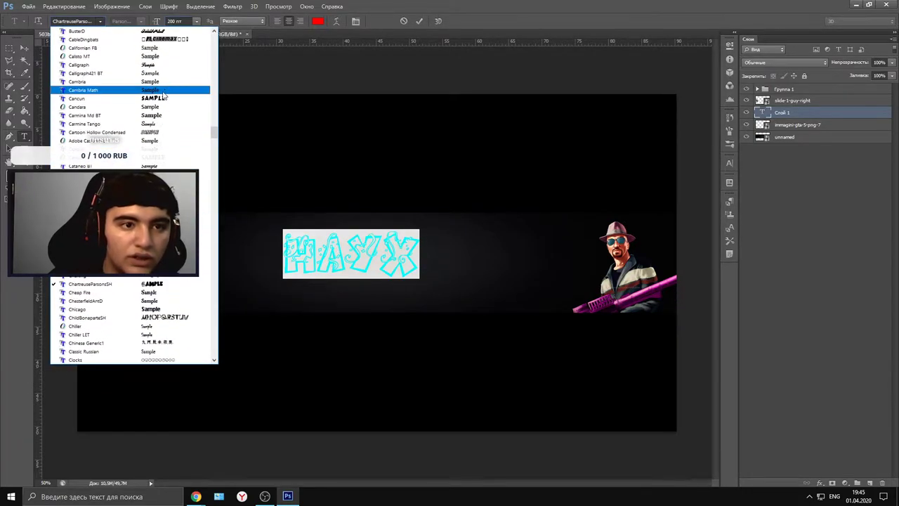
pyautogui.click(153, 94)
pyautogui.click(100, 21)
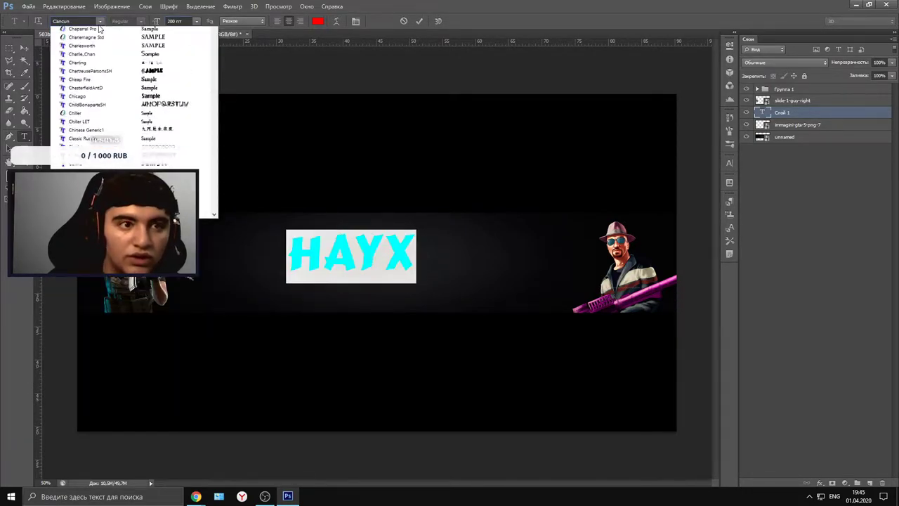
pyautogui.scroll(3, 140, 126)
pyautogui.scroll(10, 187, 105)
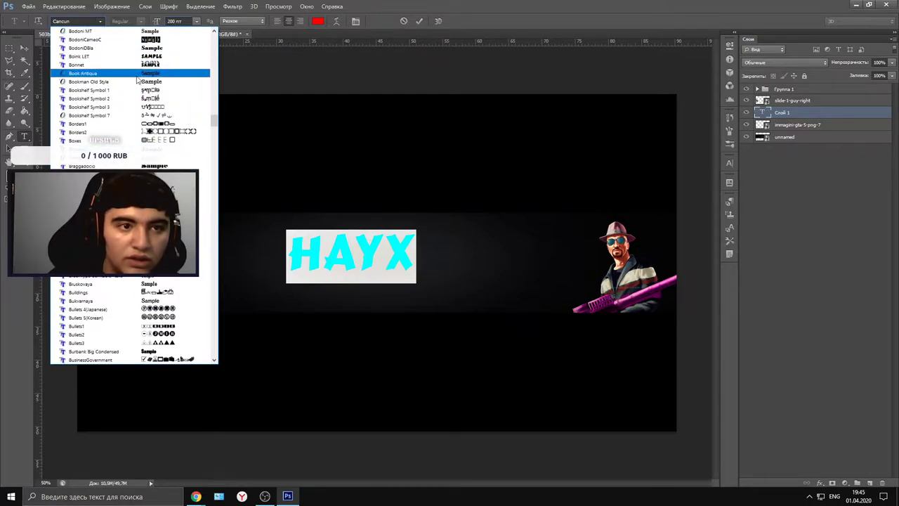
pyautogui.scroll(5, 168, 102)
pyautogui.scroll(3, 165, 101)
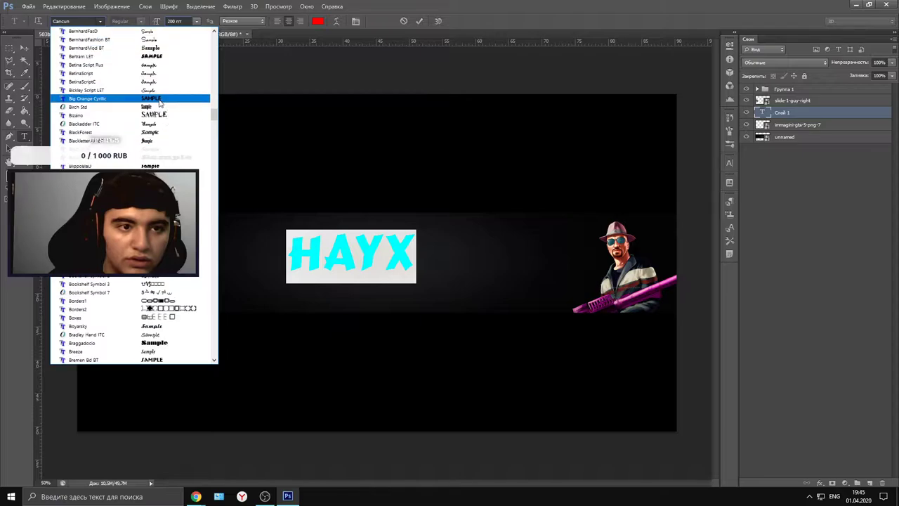
pyautogui.click(137, 135)
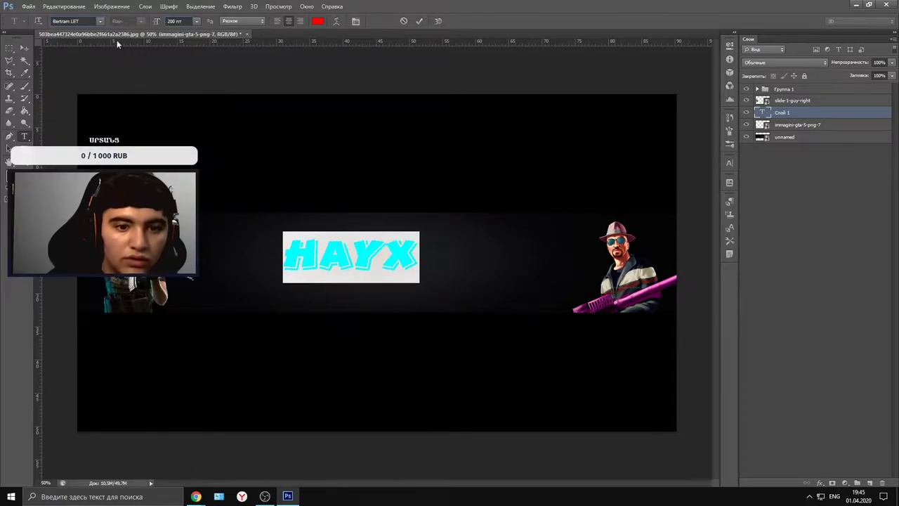
# - Try the Ben Hard Life and Bauhaus 93 fonts on the HAYX text
pyautogui.click(101, 22)
pyautogui.scroll(5, 168, 129)
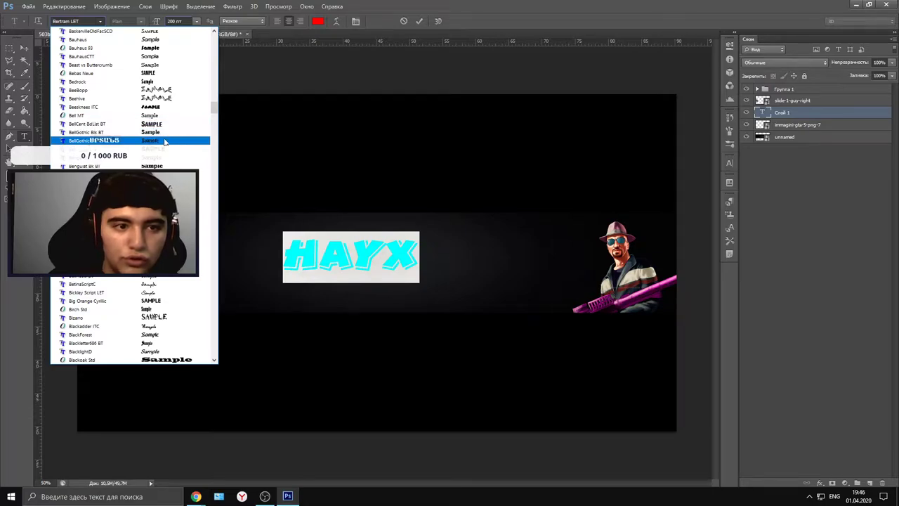
pyautogui.click(160, 157)
pyautogui.click(100, 21)
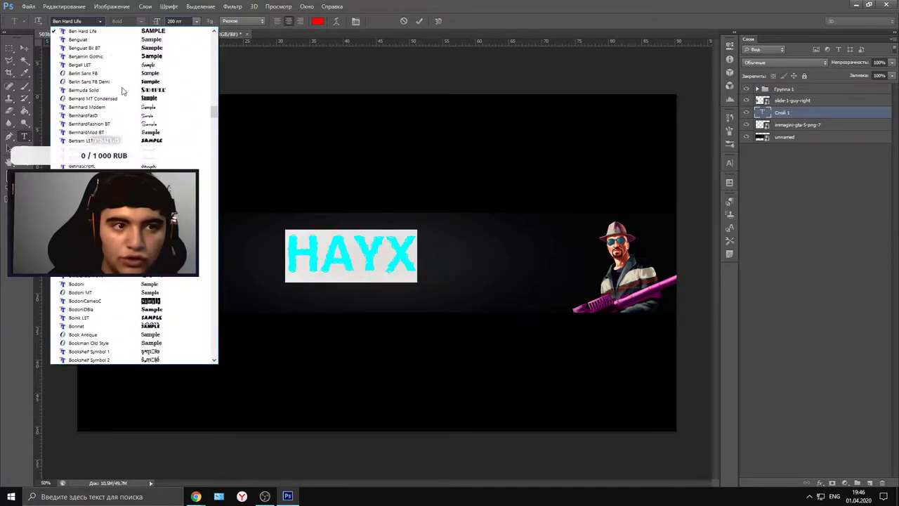
pyautogui.click(165, 56)
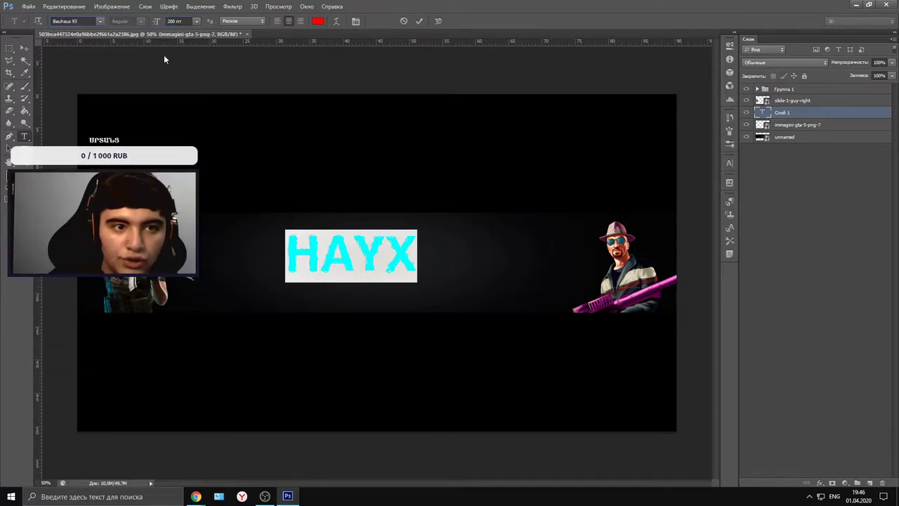
# - Set the HAYX text's font to BalloonDExtBol and commit the text
pyautogui.click(100, 21)
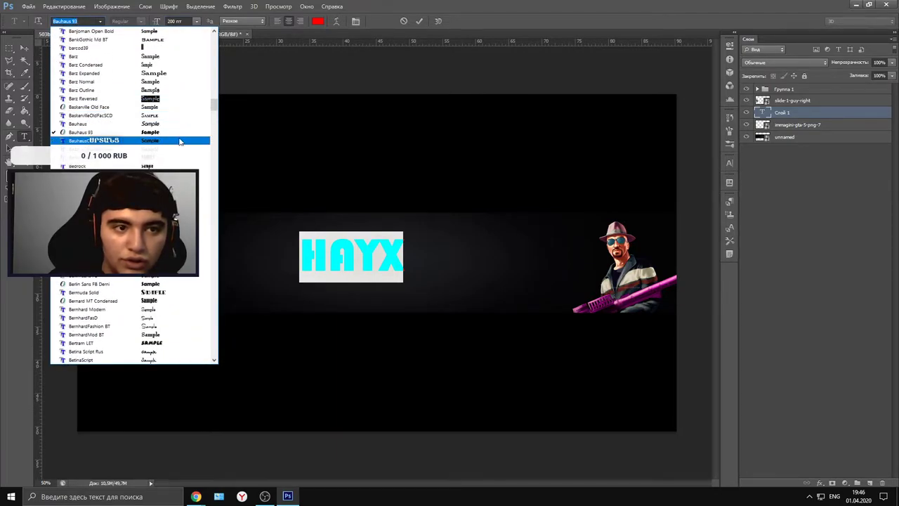
pyautogui.scroll(4, 179, 141)
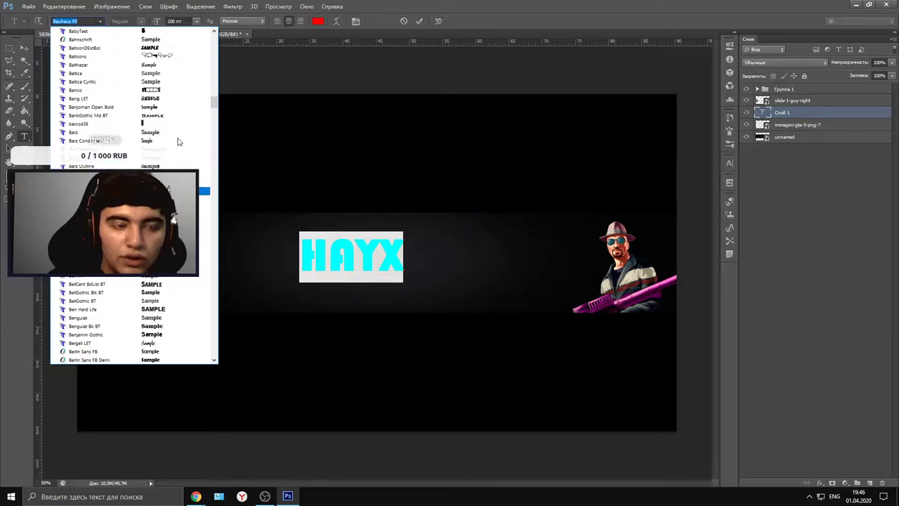
pyautogui.click(150, 74)
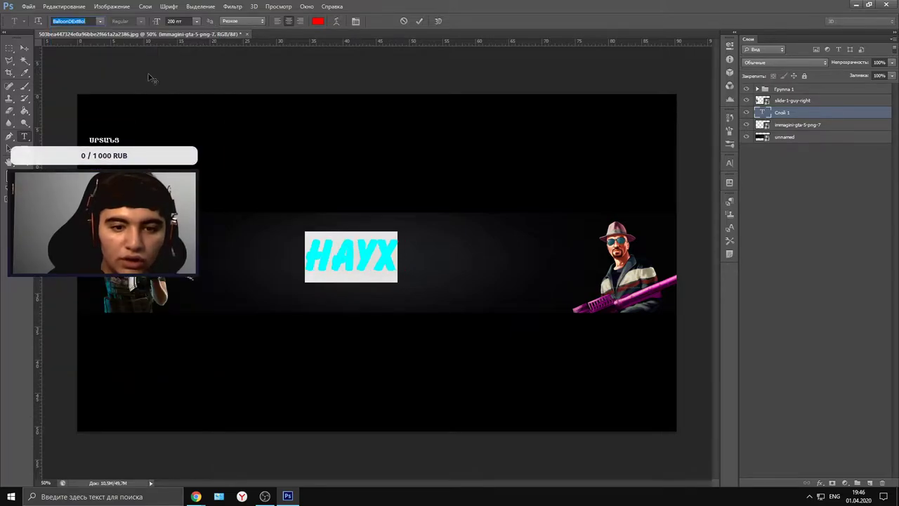
pyautogui.click(23, 47)
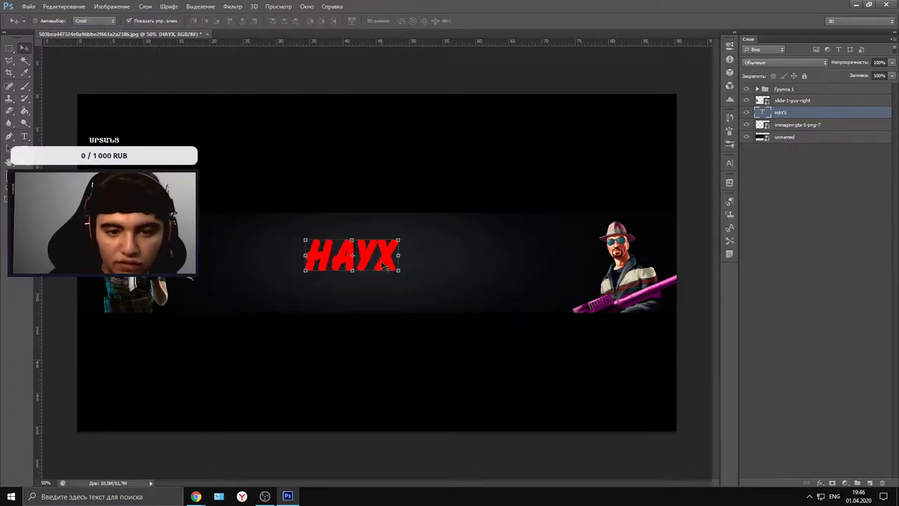
# - Scale the HAYX text to about 139% and position it near the middle of the dark band, applying the transformation
pyautogui.moveTo(383, 265); pyautogui.dragTo(418, 232)
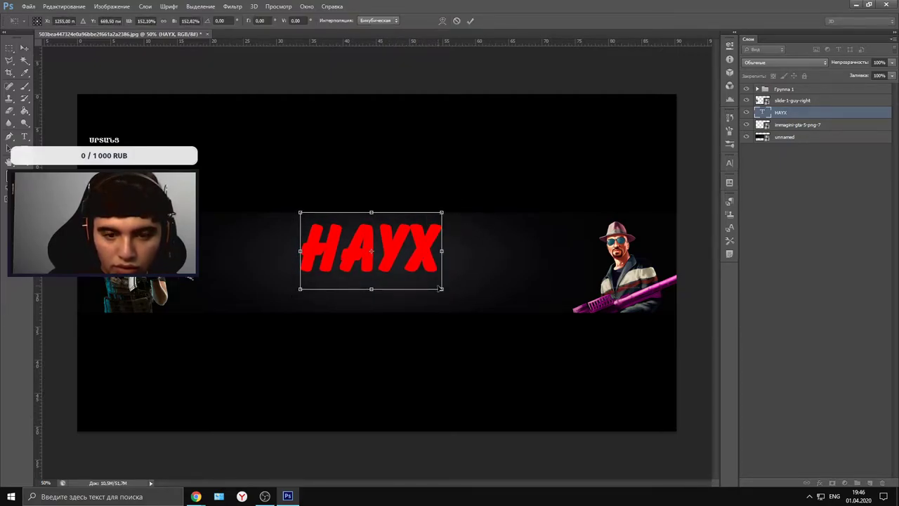
pyautogui.moveTo(442, 289); pyautogui.dragTo(429, 282)
pyautogui.moveTo(396, 259); pyautogui.dragTo(396, 267)
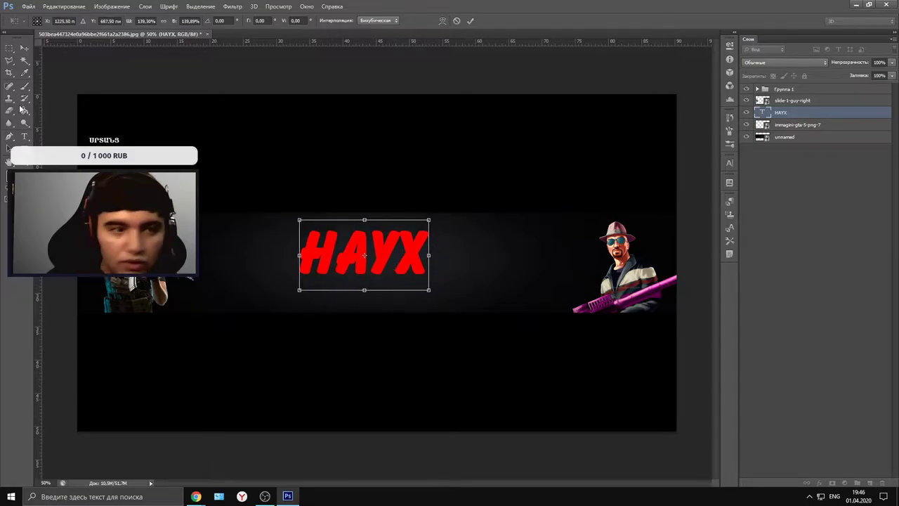
pyautogui.click(26, 136)
pyautogui.click(391, 191)
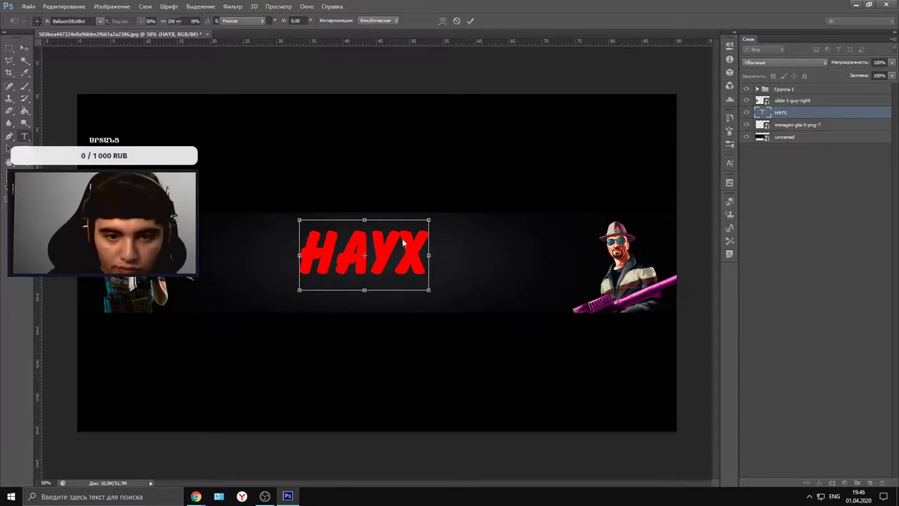
# - Try font sizes of 250 pt and 2 pt on the letters AY in the HAYX text
pyautogui.moveTo(389, 243); pyautogui.dragTo(337, 246)
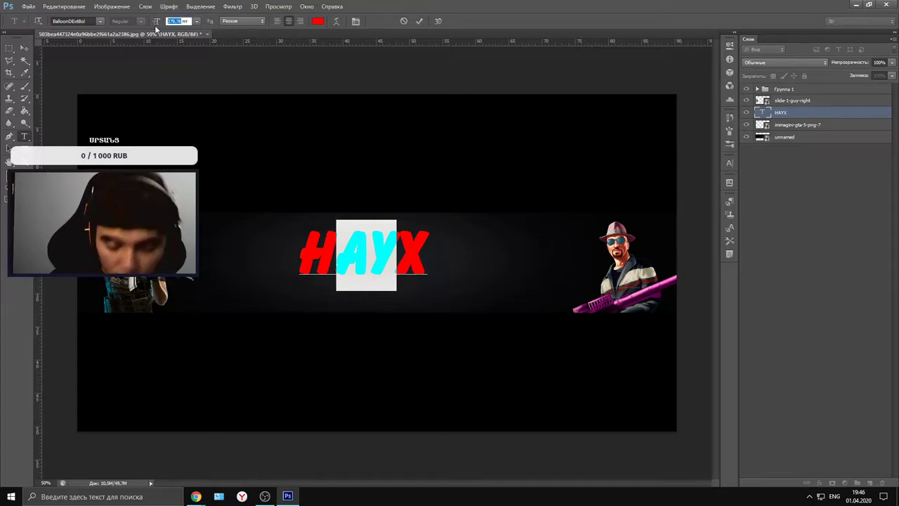
pyautogui.write('250')
pyautogui.press('Return')
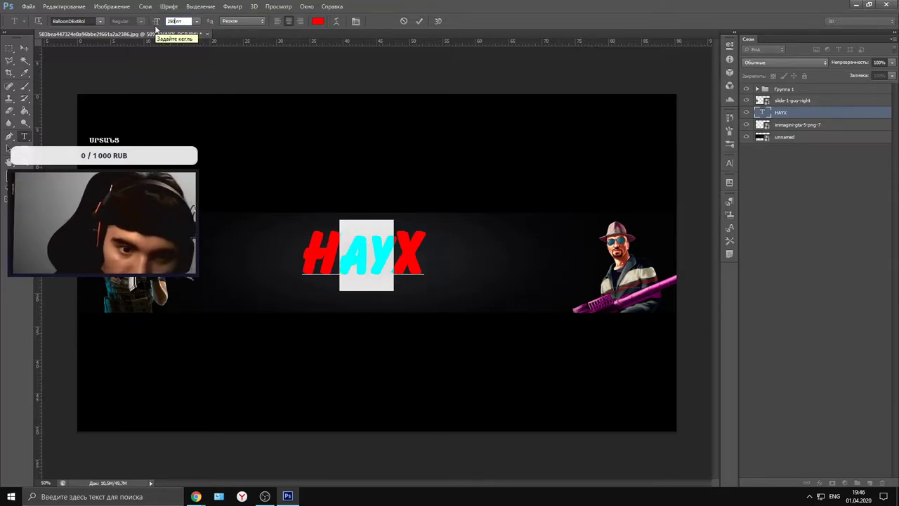
pyautogui.write('2')
pyautogui.press('Return')
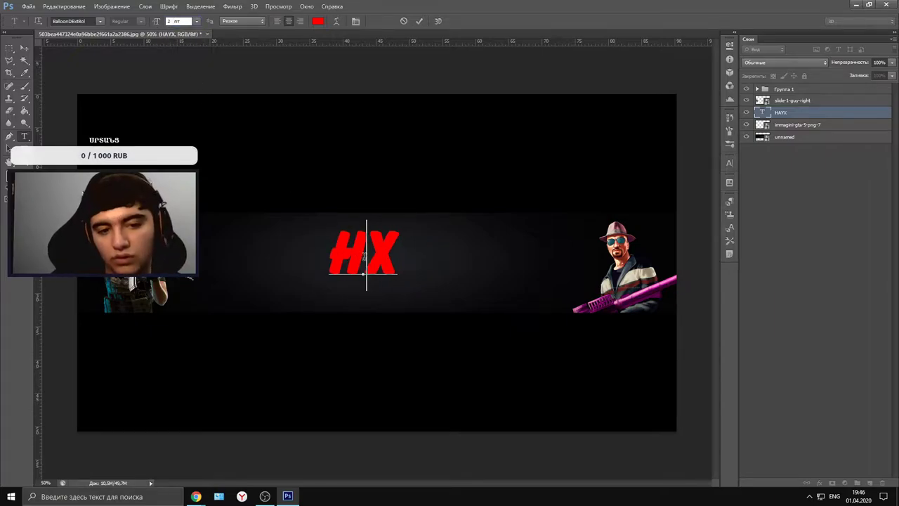
# - Delete the X and the tiny AY letters from the text and move the remaining H left along the dark band
pyautogui.click(365, 256)
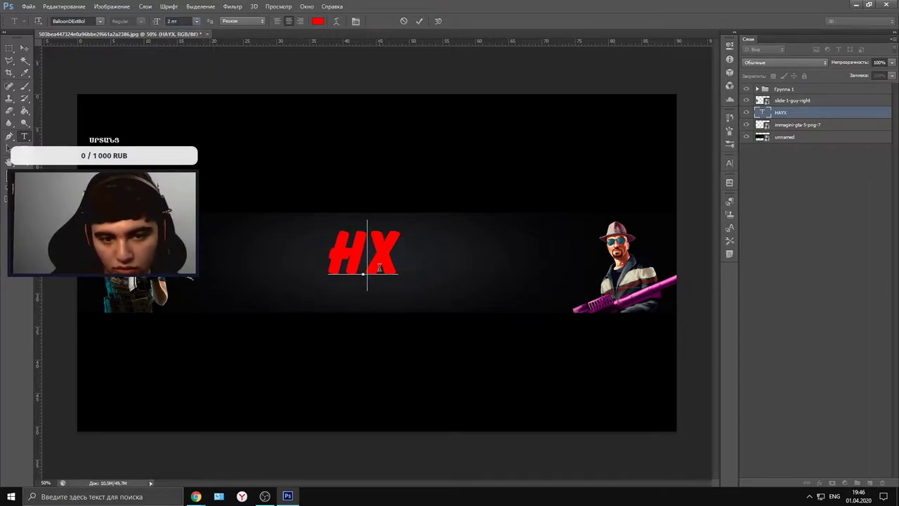
pyautogui.hotkey('alt', 'Right')
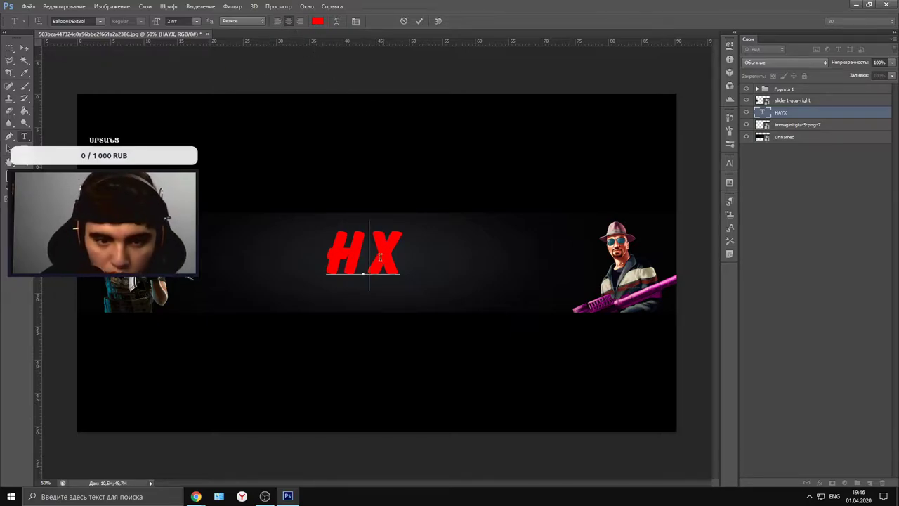
pyautogui.hotkey('shift', 'Right')
pyautogui.press('BackSpace')
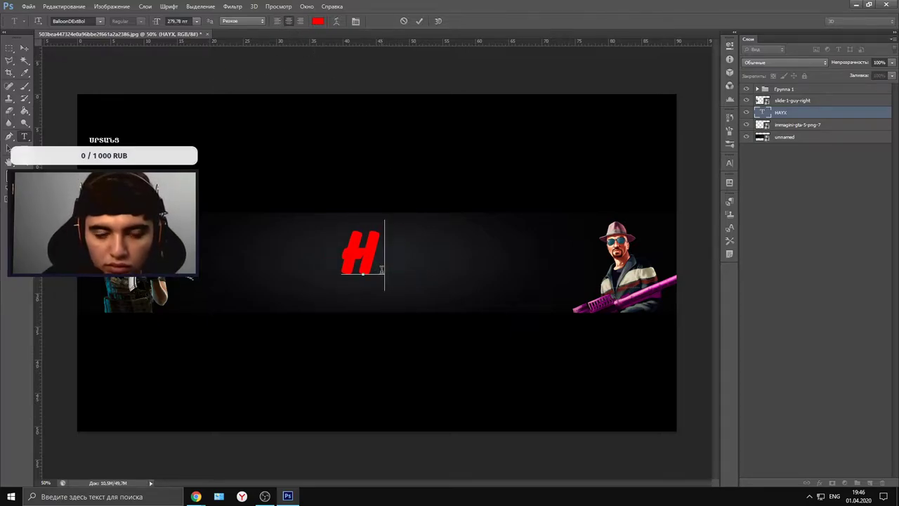
pyautogui.click(23, 48)
pyautogui.moveTo(368, 258); pyautogui.dragTo(333, 261)
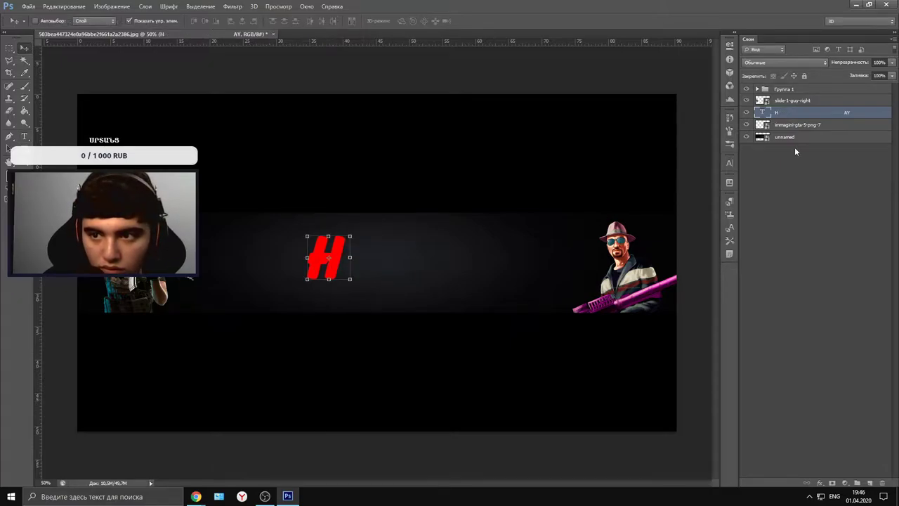
# - Remove the AY from the H text layer's name and move the H slightly further left in the band
pyautogui.click(863, 114)
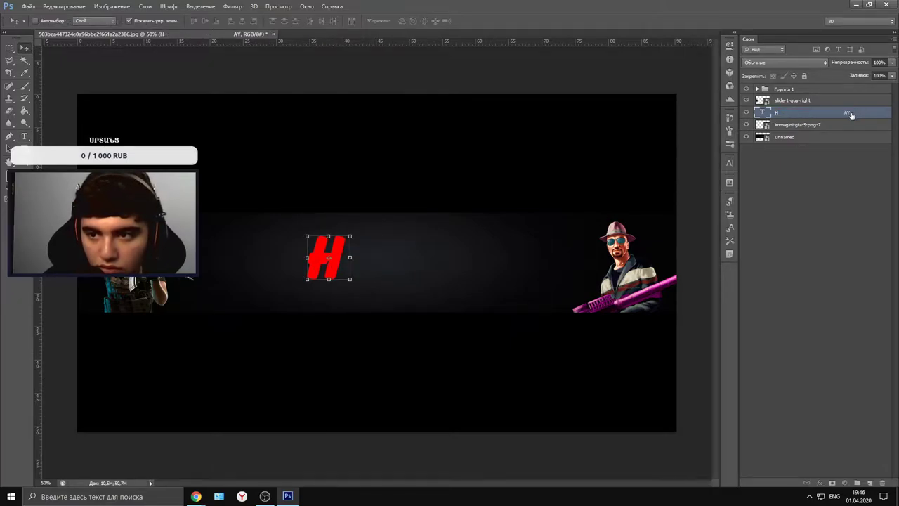
pyautogui.doubleClick(852, 115)
pyautogui.press('BackSpace')
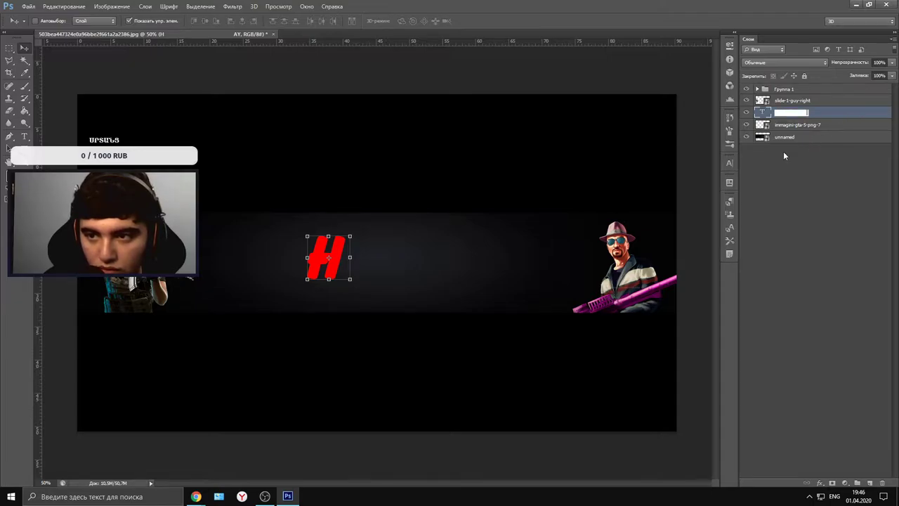
pyautogui.click(468, 263)
pyautogui.moveTo(326, 256); pyautogui.dragTo(308, 257)
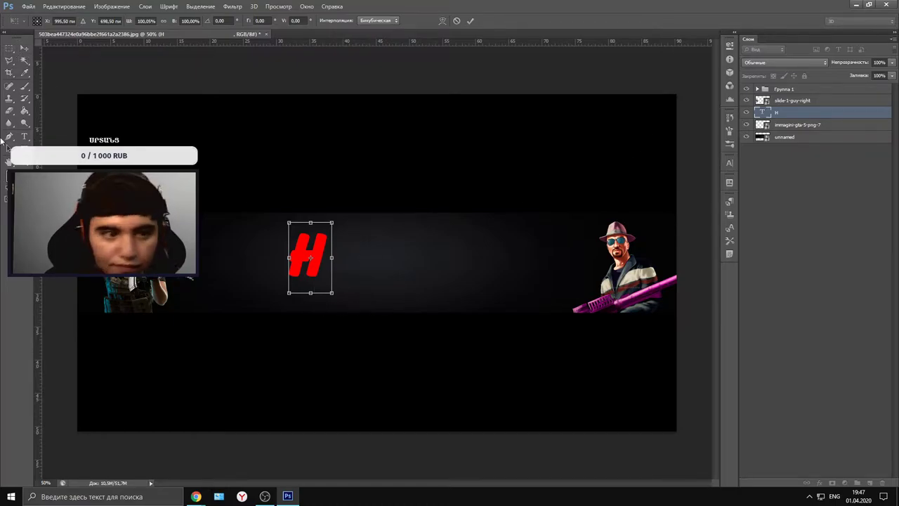
# - Apply the H's transformation and add the letters AYX after it, committing the text
pyautogui.click(26, 138)
pyautogui.press('Return')
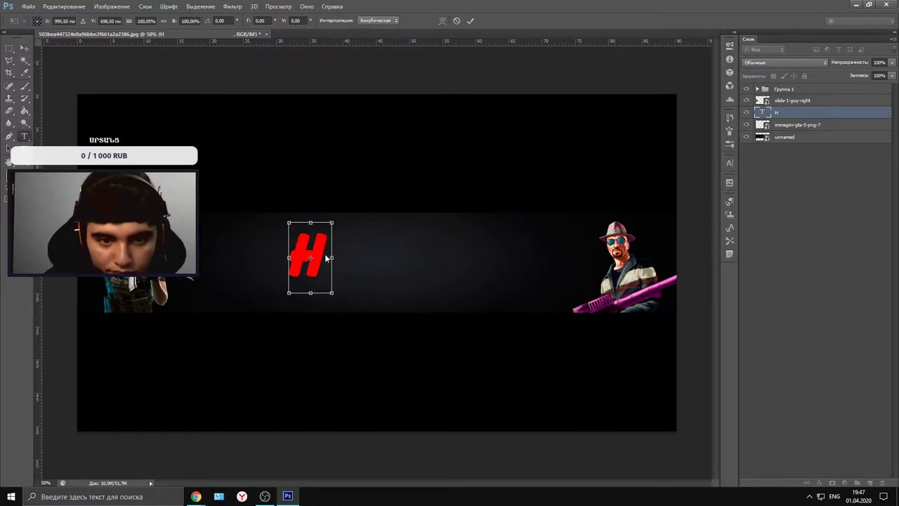
pyautogui.click(310, 220)
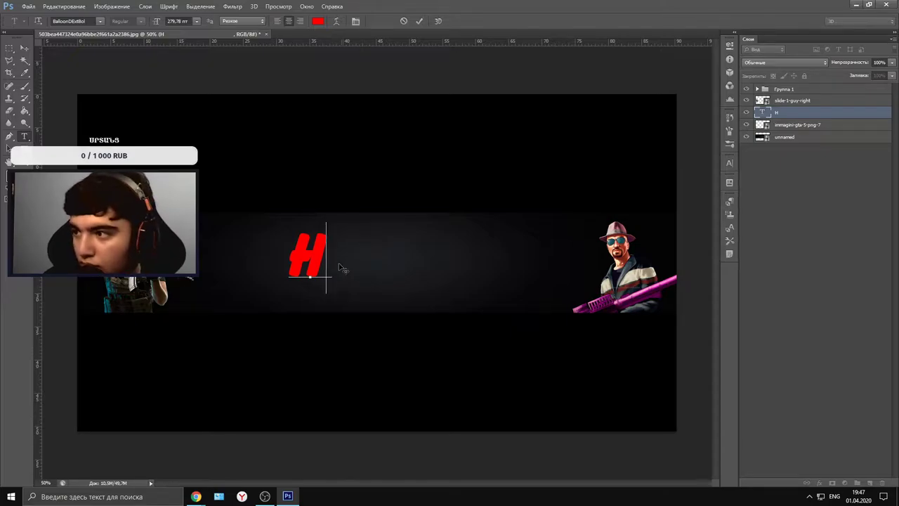
pyautogui.write('AY')
pyautogui.write('X')
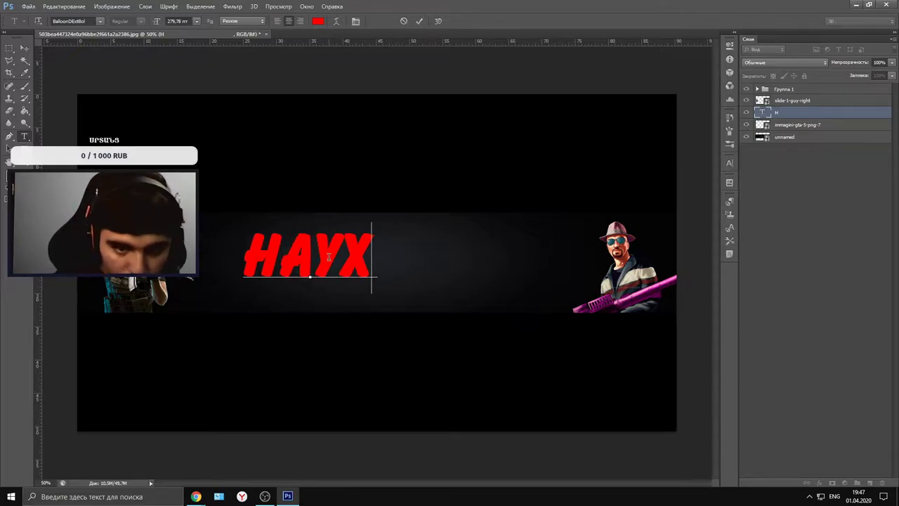
pyautogui.click(25, 48)
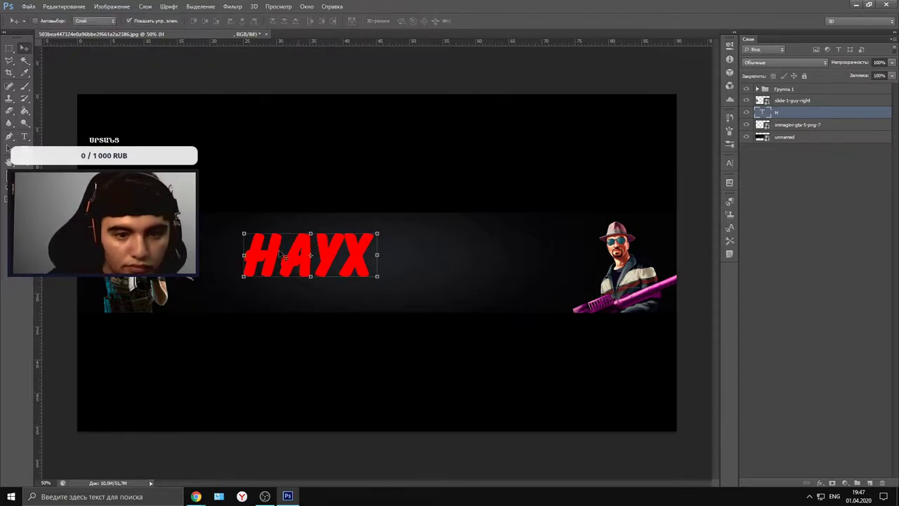
# - Set the font size of the middle letters AY in the HAYX text to 200 pt
pyautogui.click(24, 136)
pyautogui.moveTo(342, 260); pyautogui.dragTo(281, 260)
pyautogui.click(345, 262)
pyautogui.click(197, 21)
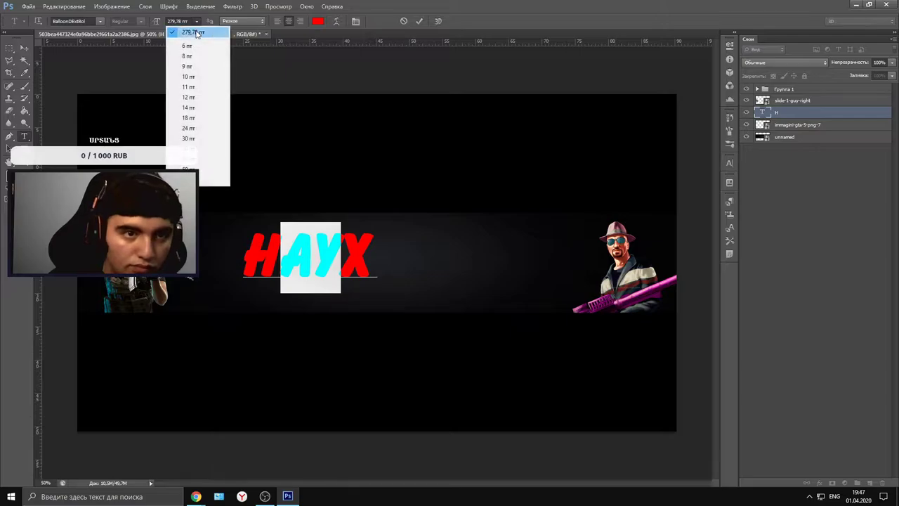
pyautogui.click(175, 21)
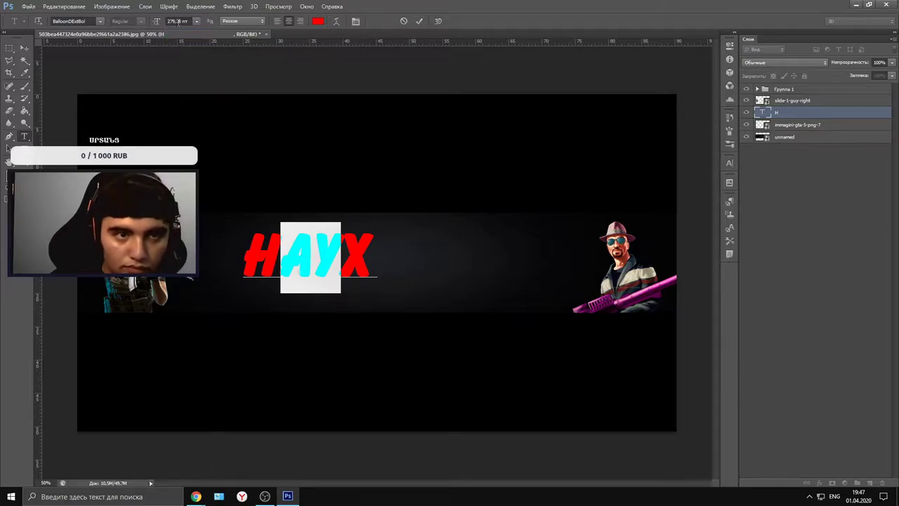
pyautogui.moveTo(178, 21); pyautogui.dragTo(164, 25)
pyautogui.write('200')
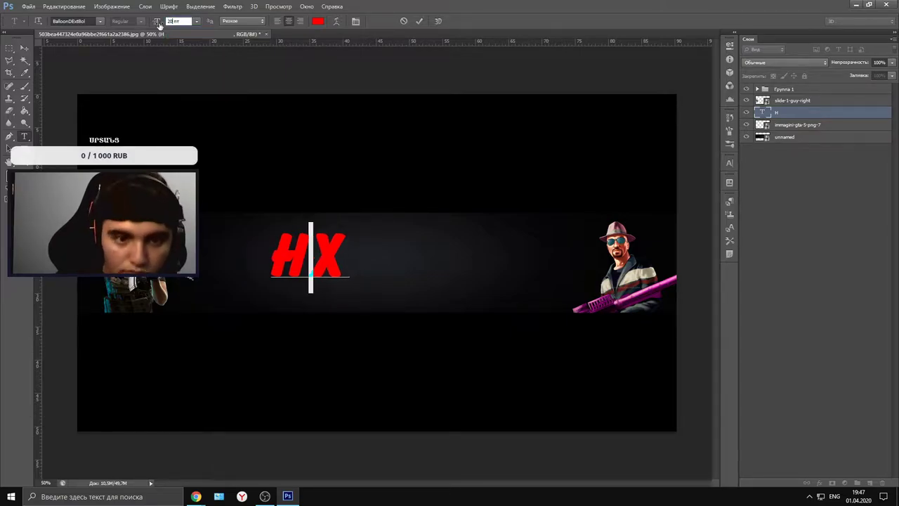
pyautogui.press('Return')
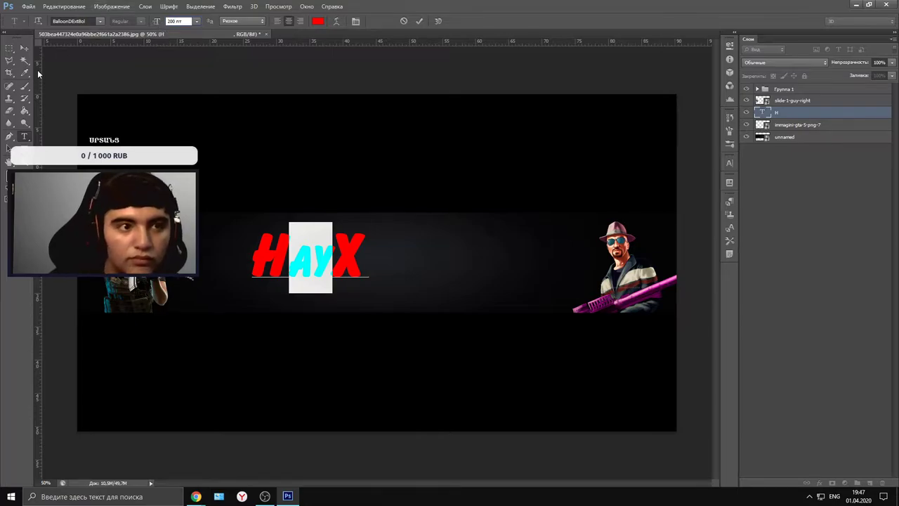
# - Scale the HAYX text to about 147%, position it near the middle of the dark band, and apply the transformation
pyautogui.click(24, 48)
pyautogui.hotkey('ctrl', 't')
pyautogui.moveTo(328, 282); pyautogui.dragTo(464, 338)
pyautogui.moveTo(438, 290); pyautogui.dragTo(424, 268)
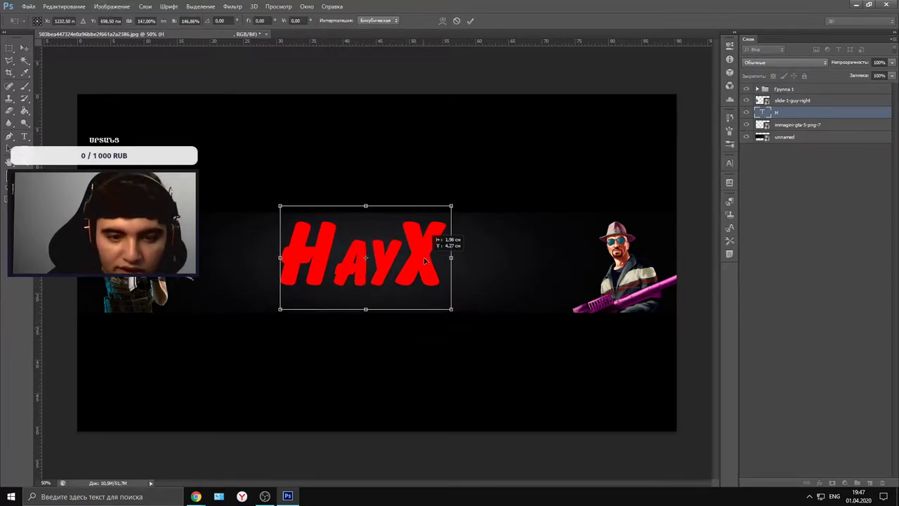
pyautogui.click(22, 47)
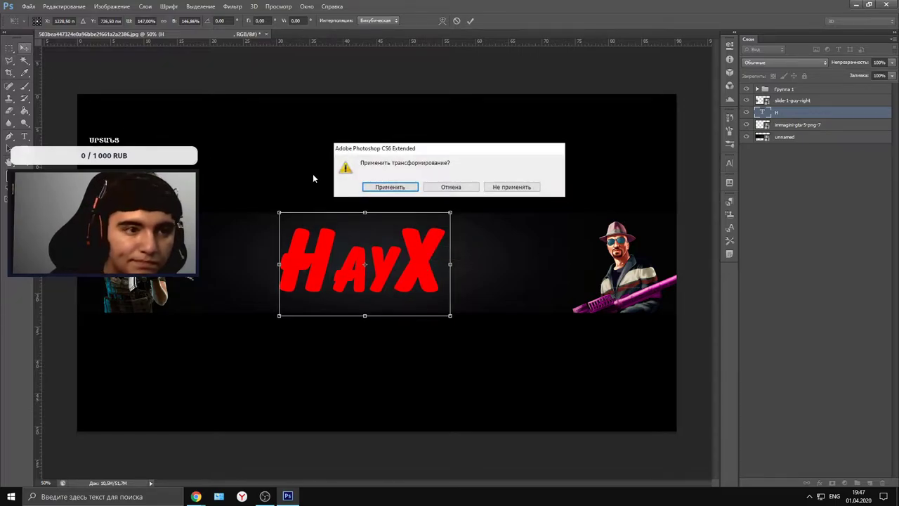
pyautogui.click(397, 186)
# - Try the Не показывать anti-aliasing option on the letters AY, then return to Резкое
pyautogui.click(24, 136)
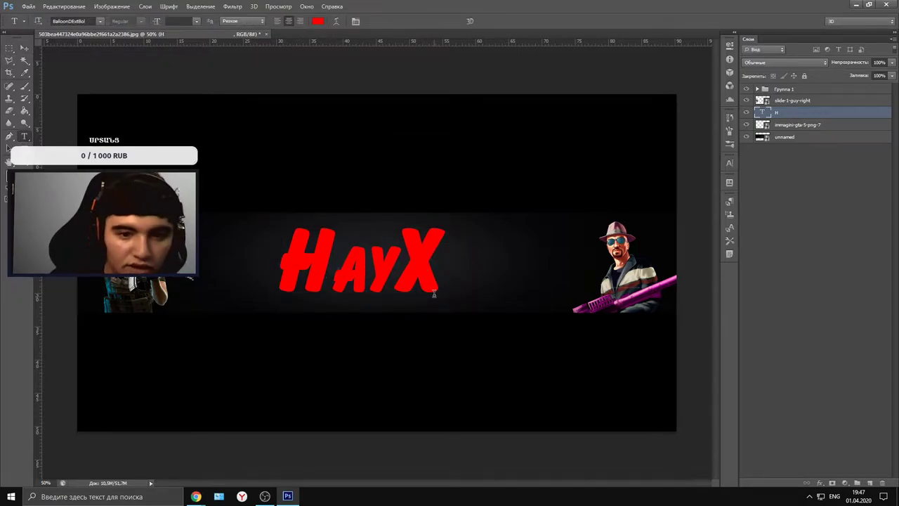
pyautogui.moveTo(406, 273); pyautogui.dragTo(333, 273)
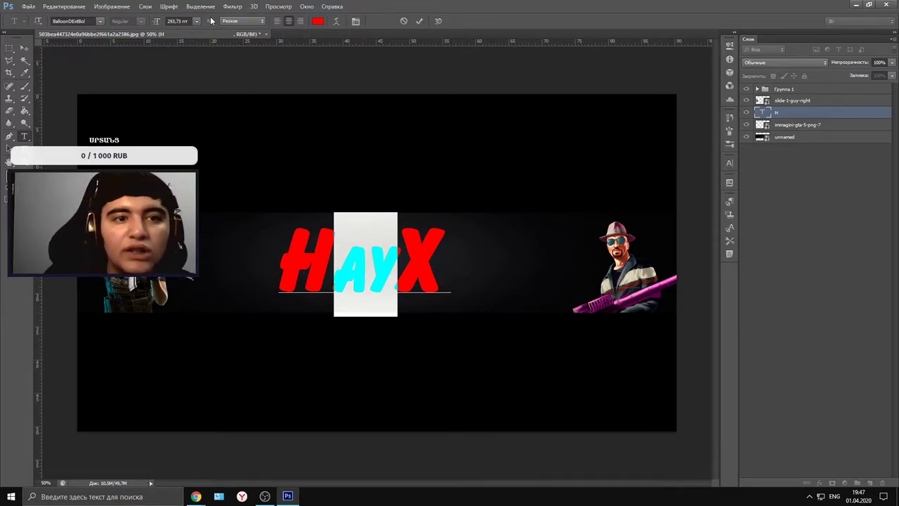
pyautogui.click(261, 25)
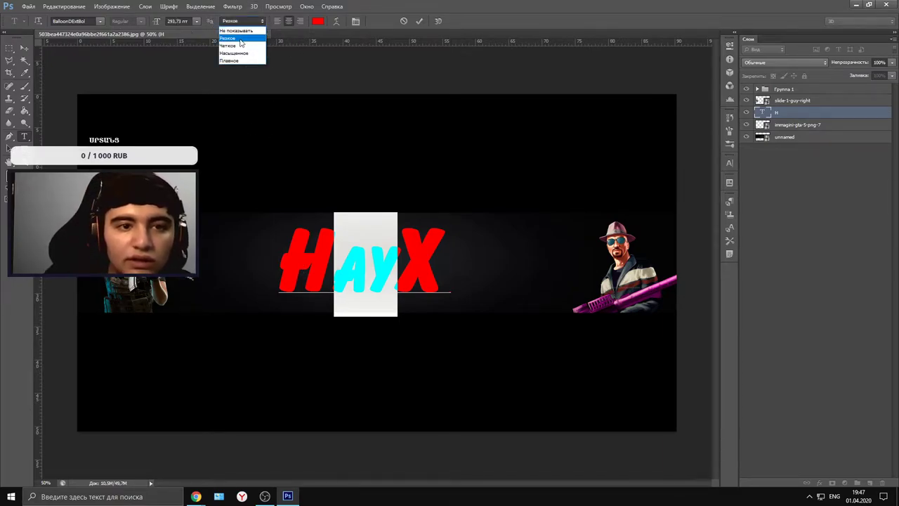
pyautogui.click(237, 42)
pyautogui.click(237, 31)
pyautogui.click(240, 22)
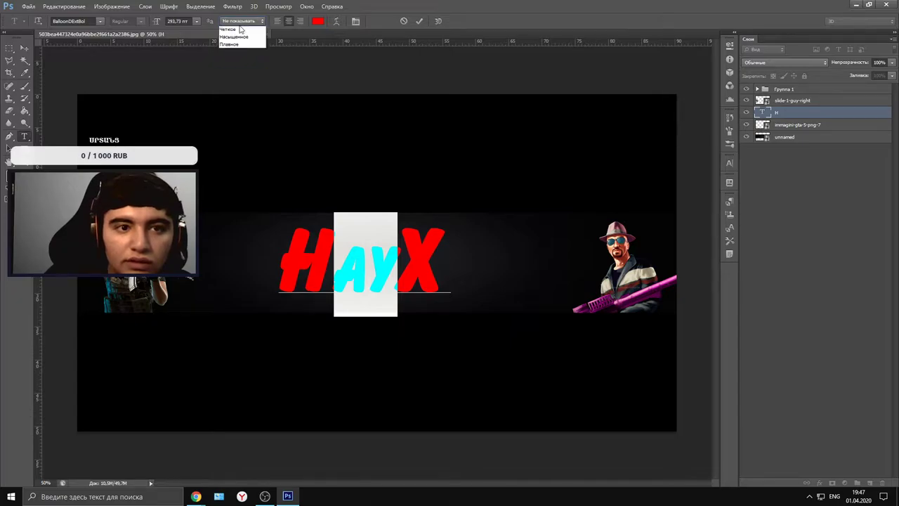
pyautogui.click(241, 39)
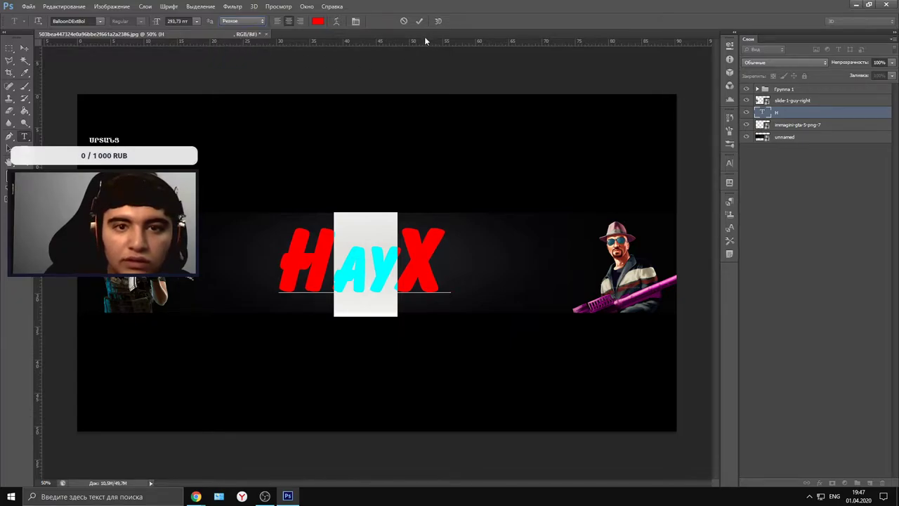
# - Set the HAYX paragraph's space before to 1 pt and its space after to 50 pt
pyautogui.click(354, 23)
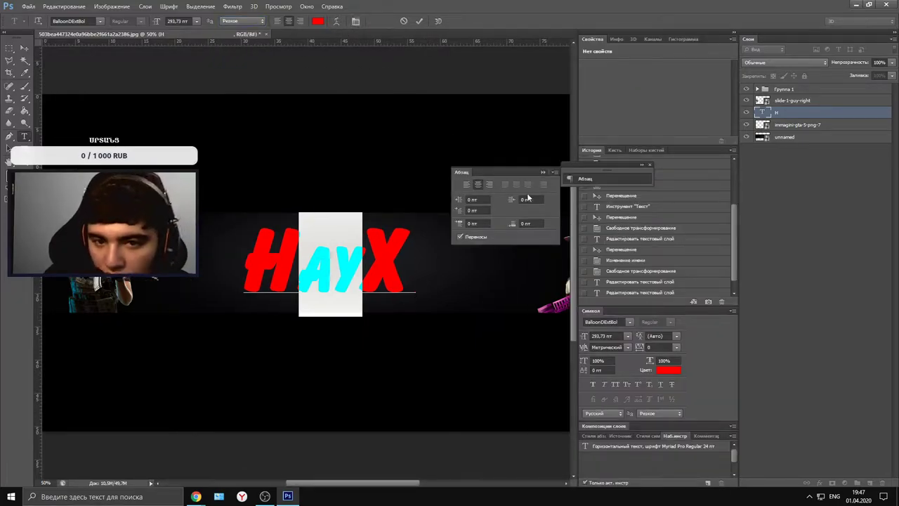
pyautogui.click(473, 224)
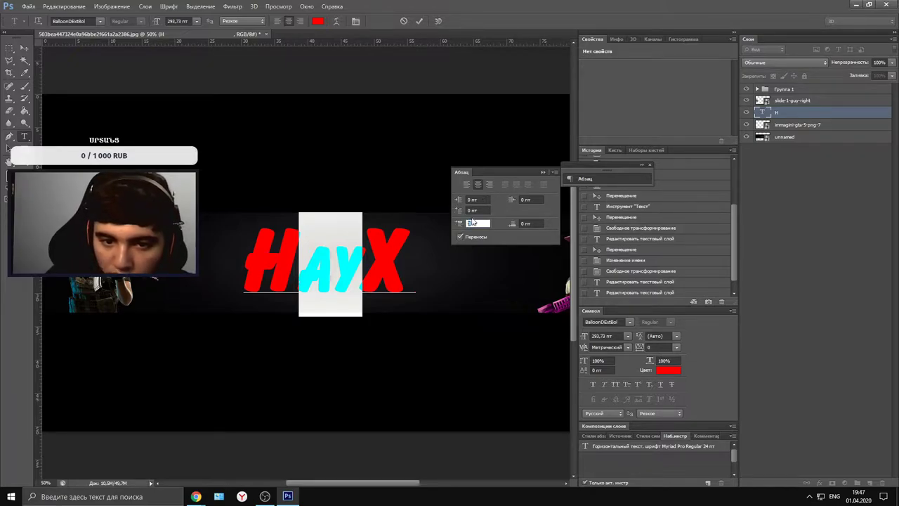
pyautogui.press('Return')
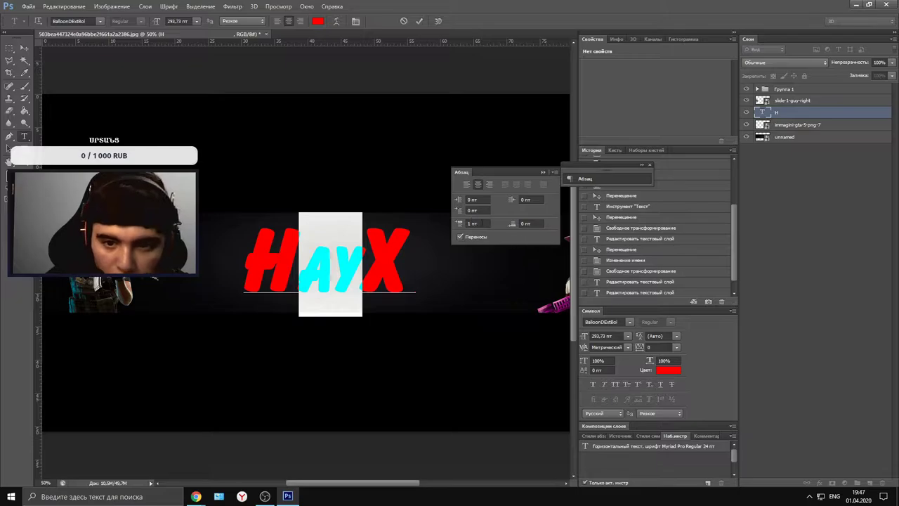
pyautogui.click(522, 223)
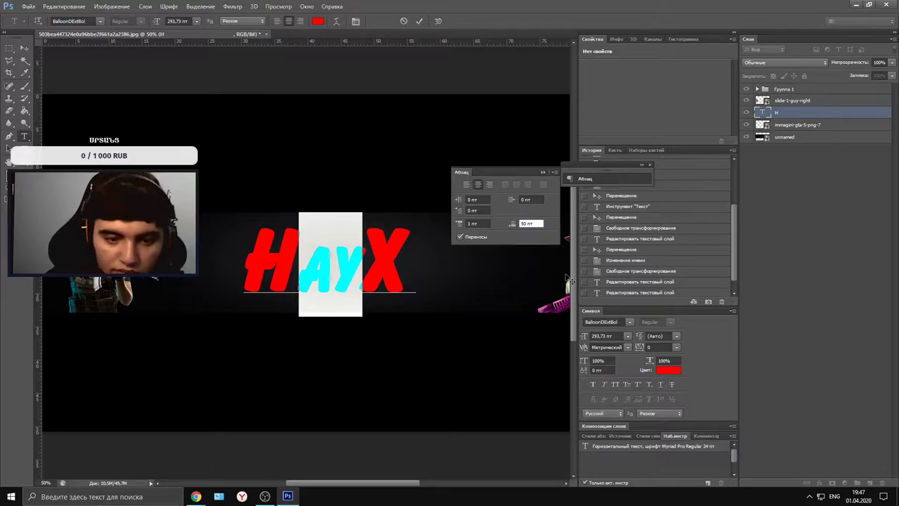
pyautogui.press('Return')
# - Increase the HAYX paragraph's space after to 100 pt
pyautogui.click(523, 223)
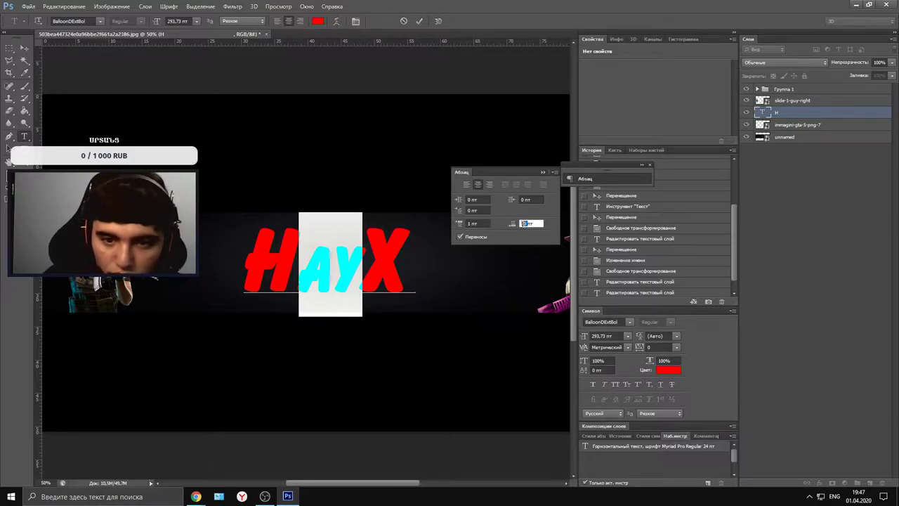
pyautogui.write('100')
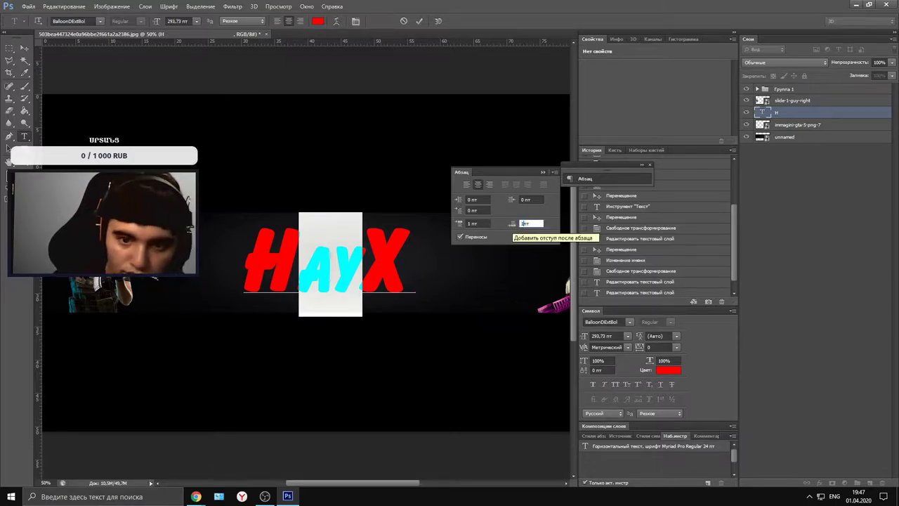
pyautogui.press('Return')
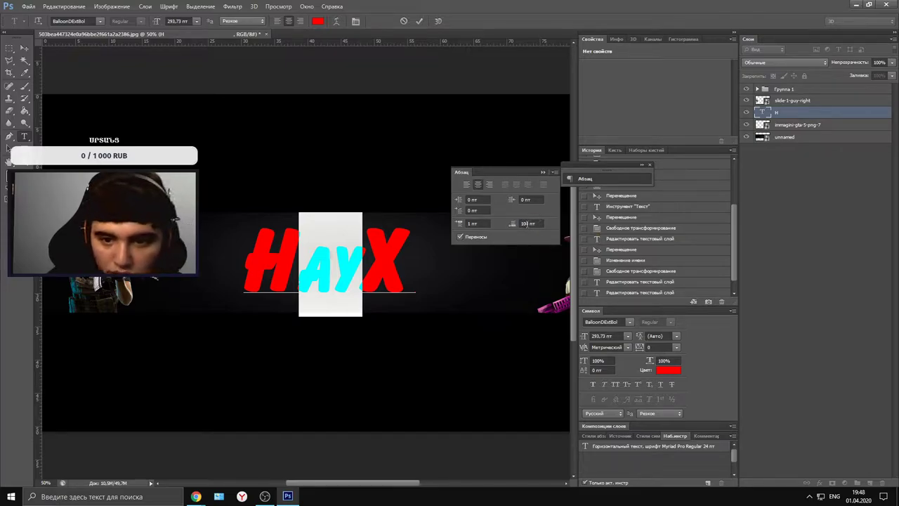
pyautogui.moveTo(530, 224); pyautogui.dragTo(491, 223)
pyautogui.press('BackSpace')
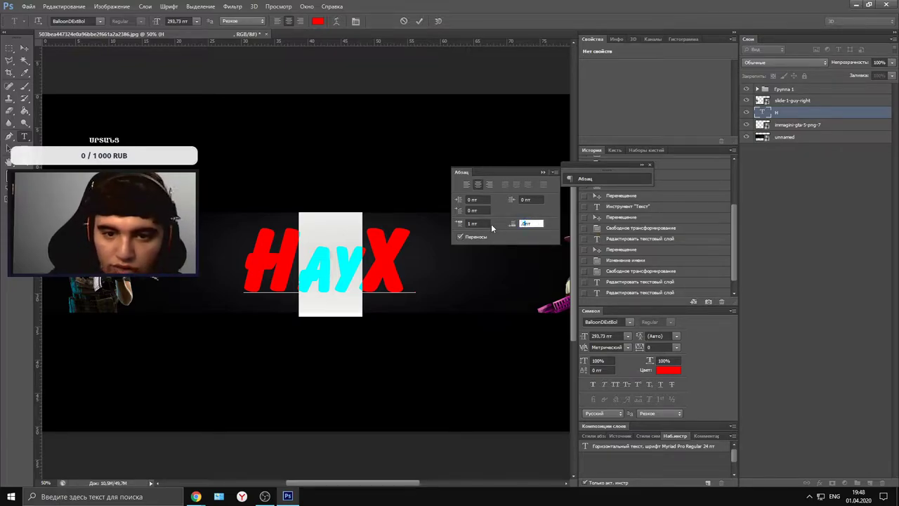
pyautogui.press('Return')
pyautogui.press('Return')
# - Set the HAYX paragraph's space before to 100 pt
pyautogui.click(474, 210)
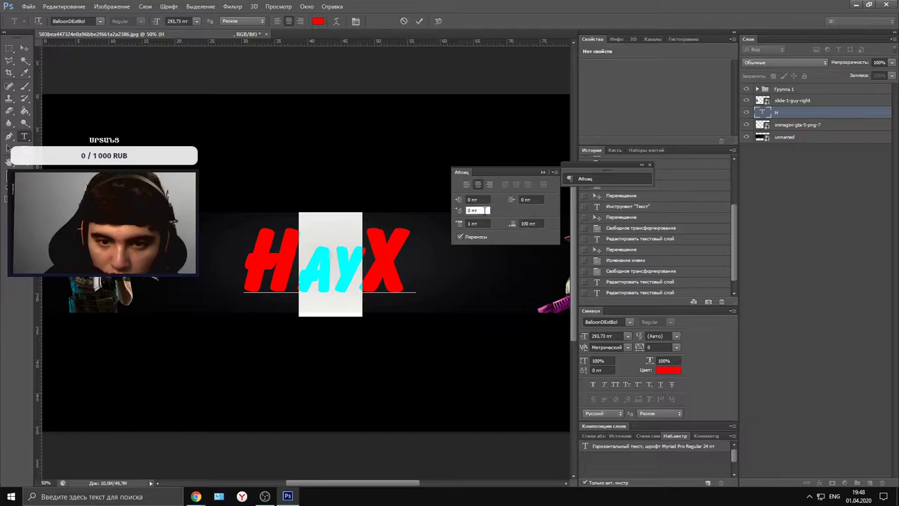
pyautogui.click(478, 224)
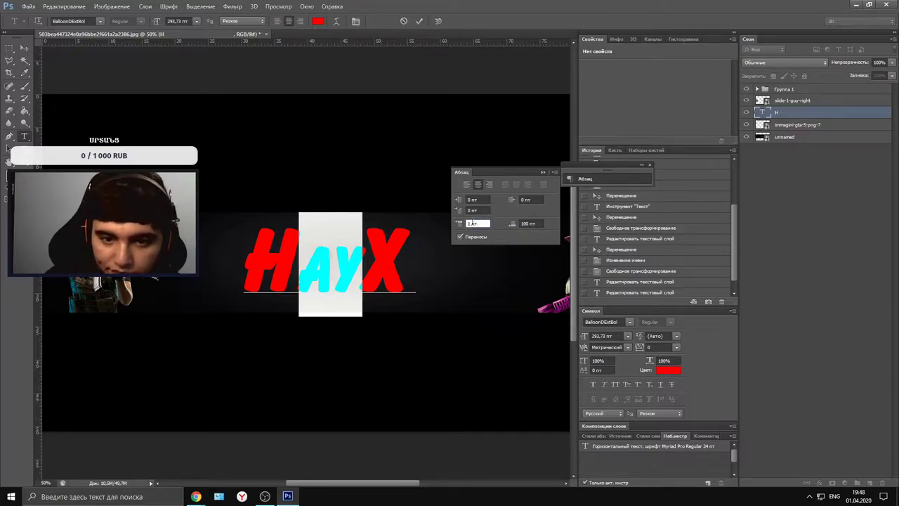
pyautogui.write('000')
pyautogui.press('Return')
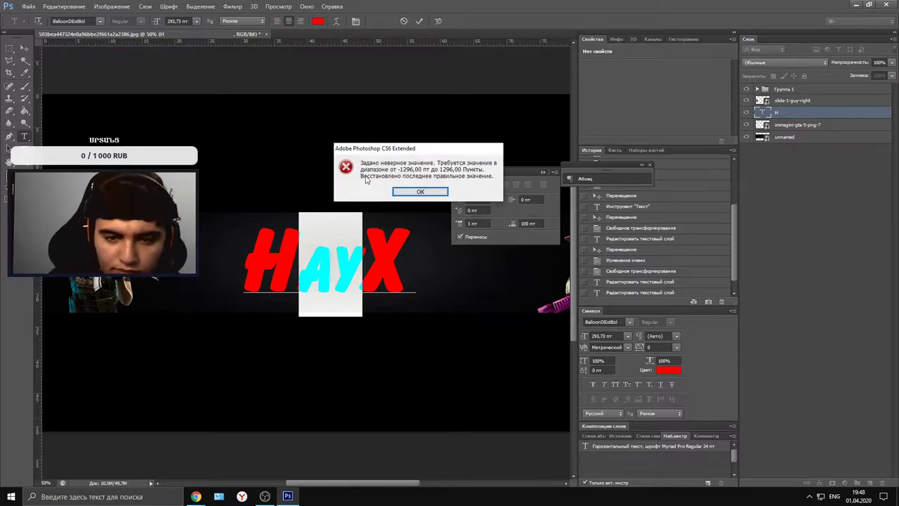
pyautogui.click(415, 194)
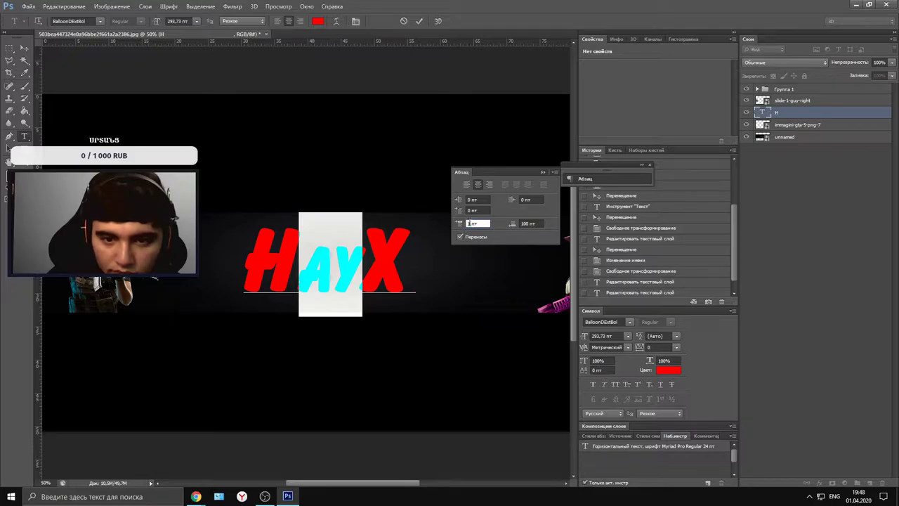
pyautogui.press('Return')
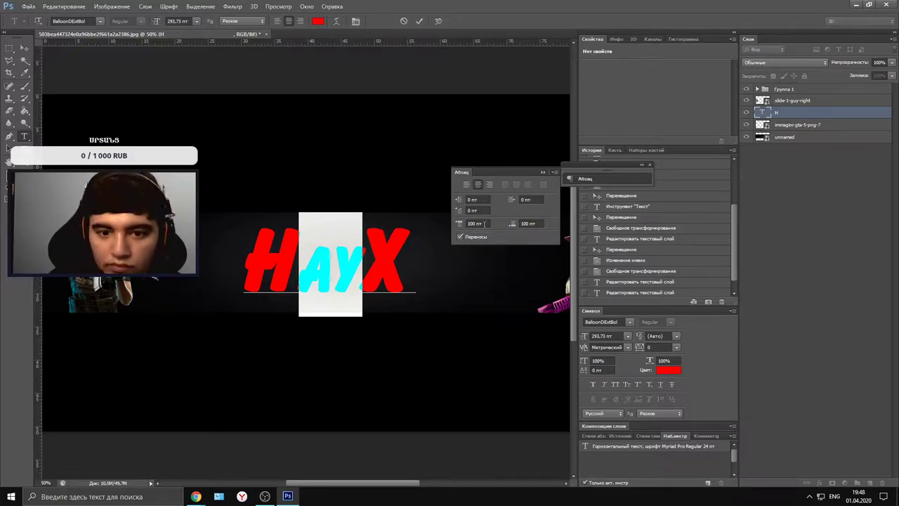
# - Try right and left alignment on the HAYX text, return it to centred, and close the paragraph settings
pyautogui.click(488, 184)
pyautogui.click(468, 184)
pyautogui.click(489, 185)
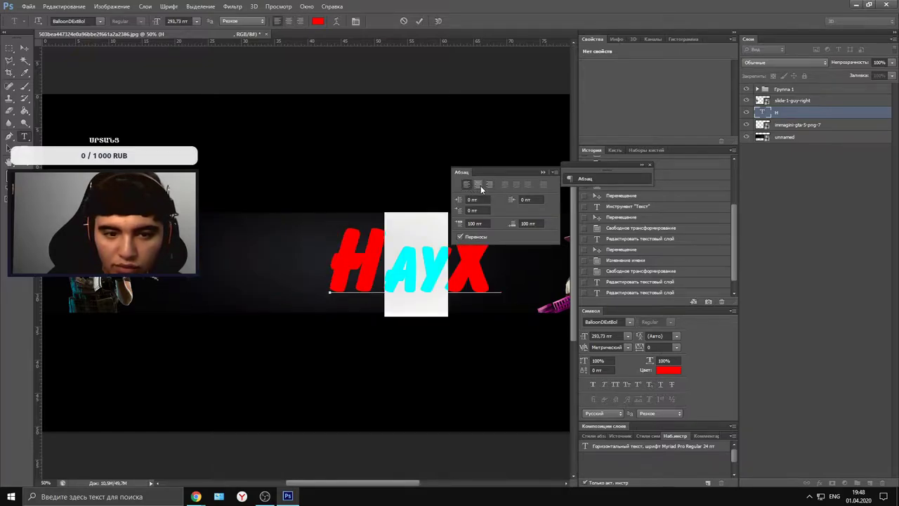
pyautogui.click(480, 185)
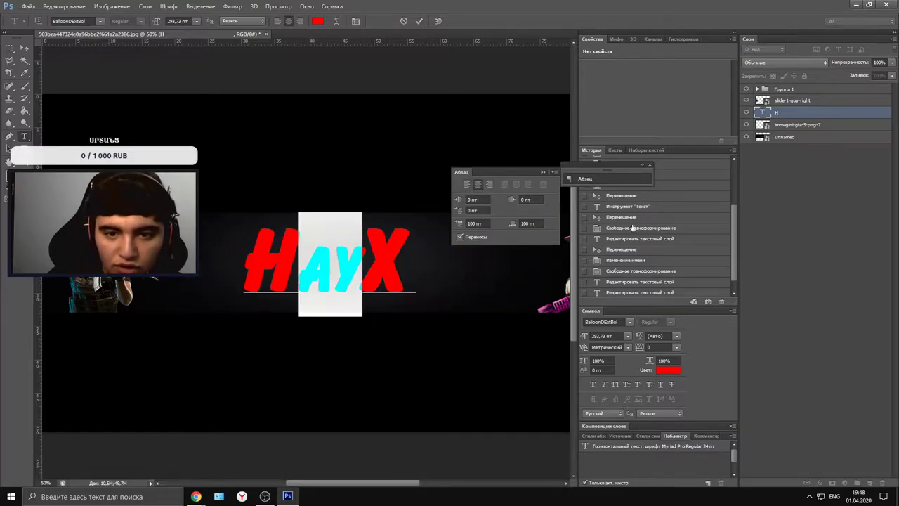
pyautogui.click(643, 165)
pyautogui.click(663, 166)
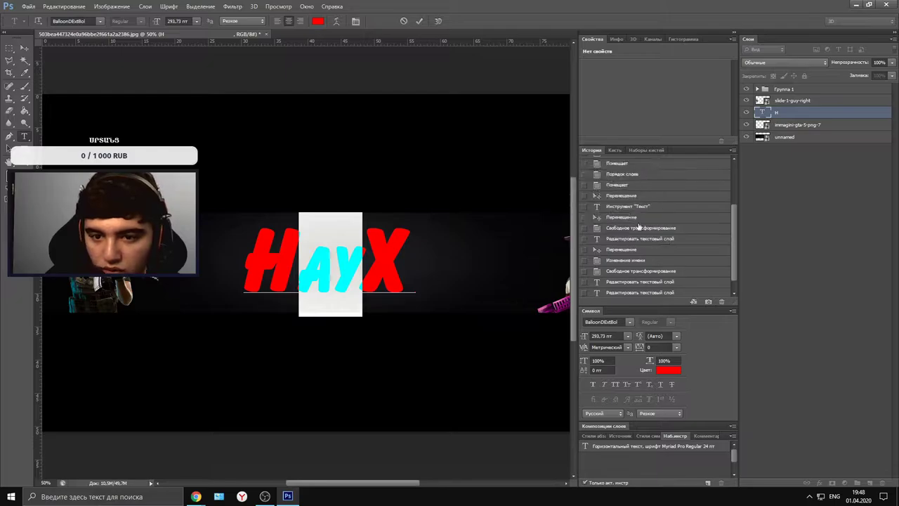
# - Roll the document history back to the Перемещение state directly after the text's creation and collapse the history view
pyautogui.scroll(3, 615, 211)
pyautogui.scroll(1, 615, 211)
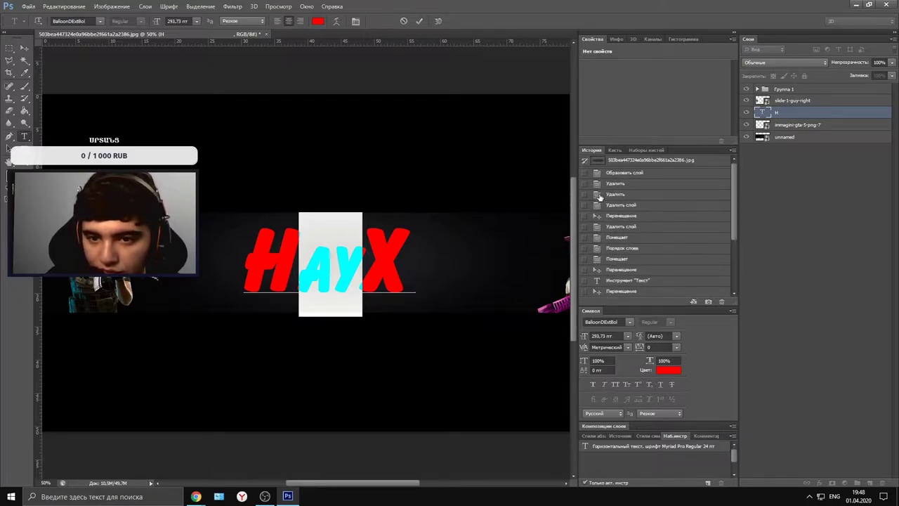
pyautogui.hotkey('ctrl', 'z')
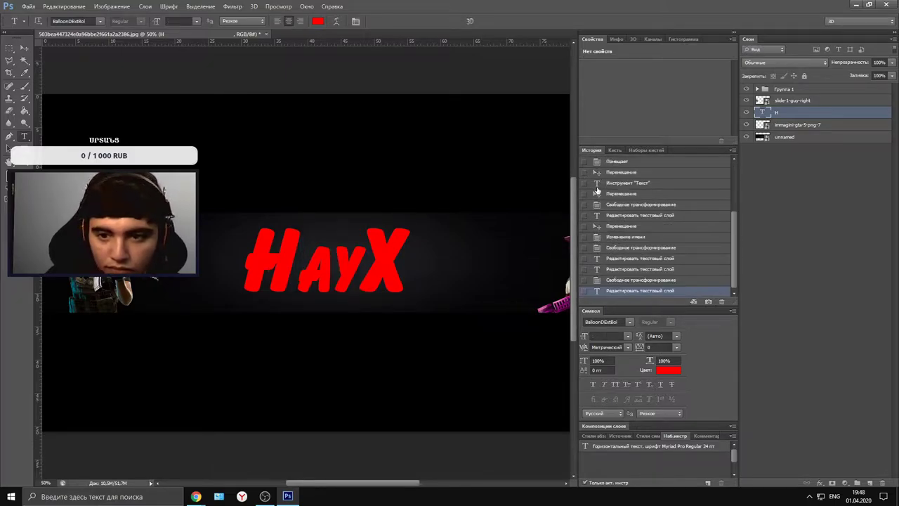
pyautogui.click(597, 193)
pyautogui.click(584, 182)
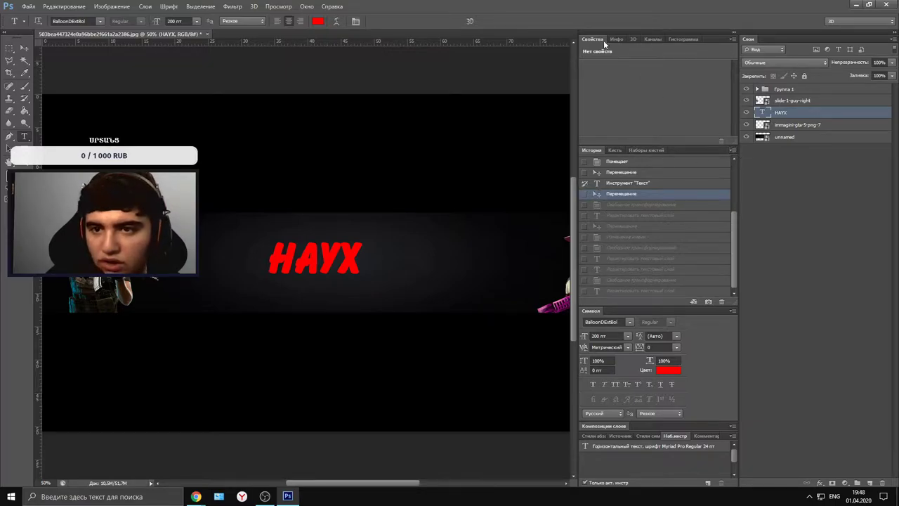
pyautogui.click(734, 33)
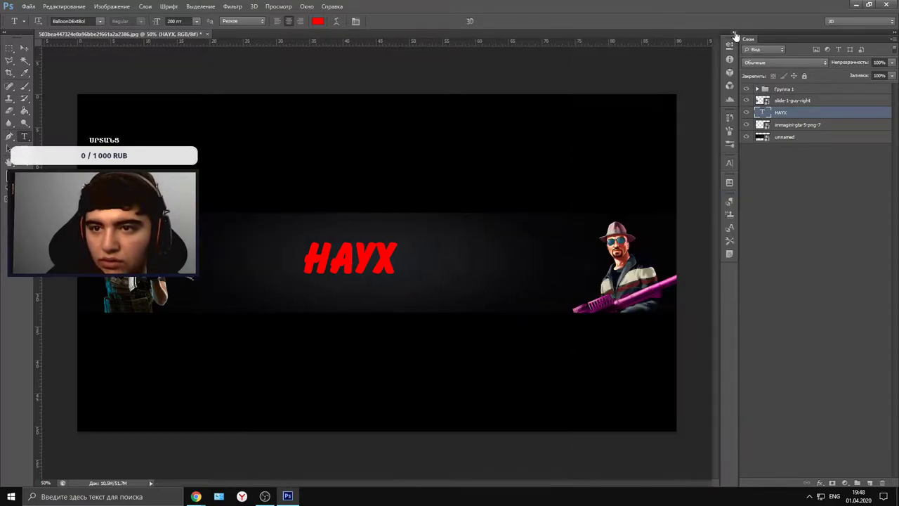
# - Select the letters AYX in the HAYX text for editing
pyautogui.moveTo(367, 254); pyautogui.dragTo(263, 246)
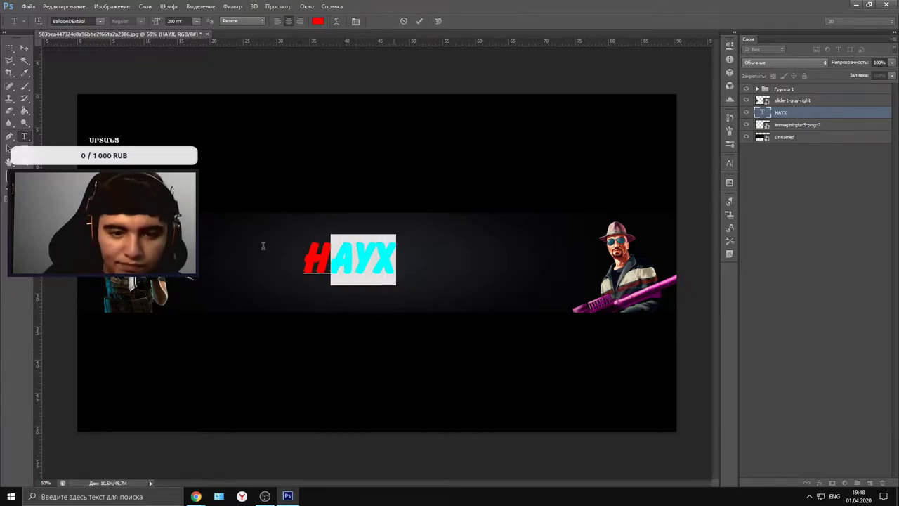
# - Move the red HAYX text up in the banner strip, scale it to about 138%, and apply the transform
pyautogui.click(25, 47)
pyautogui.moveTo(397, 272); pyautogui.dragTo(430, 260)
pyautogui.moveTo(460, 291); pyautogui.dragTo(432, 280)
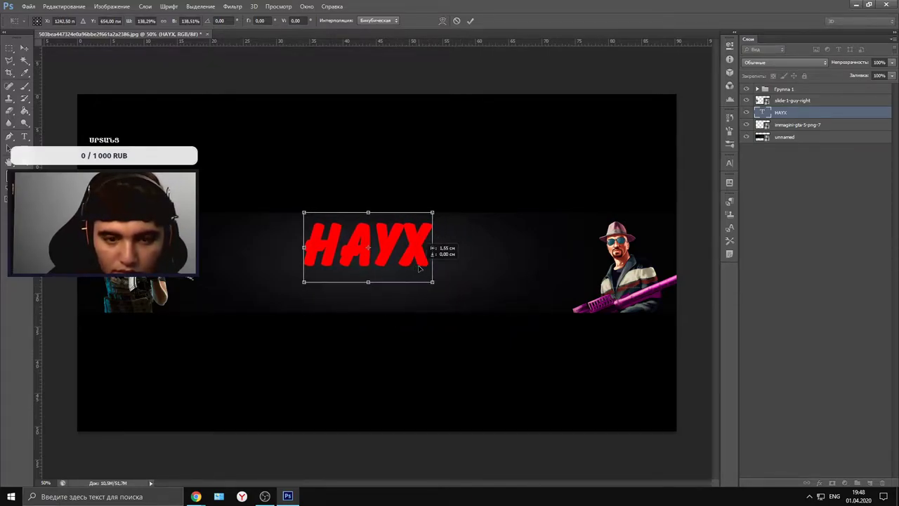
pyautogui.click(24, 48)
pyautogui.click(396, 186)
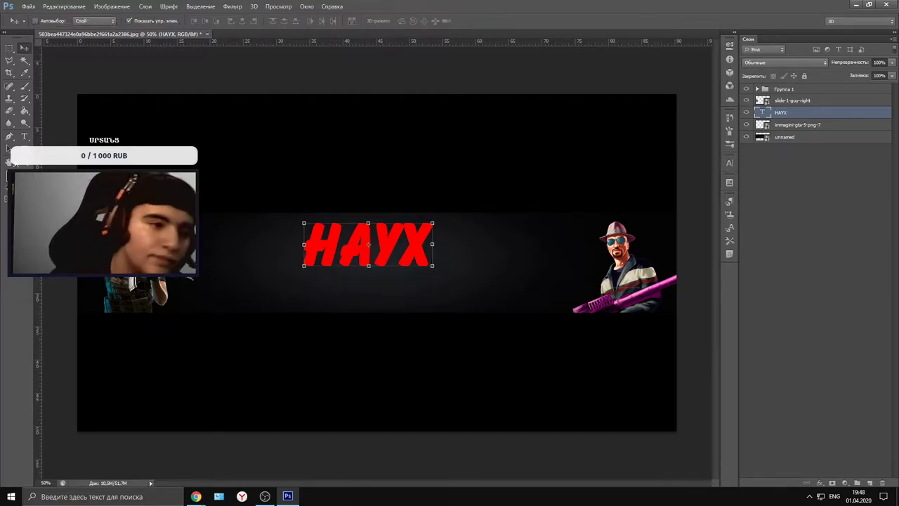
pyautogui.click(25, 136)
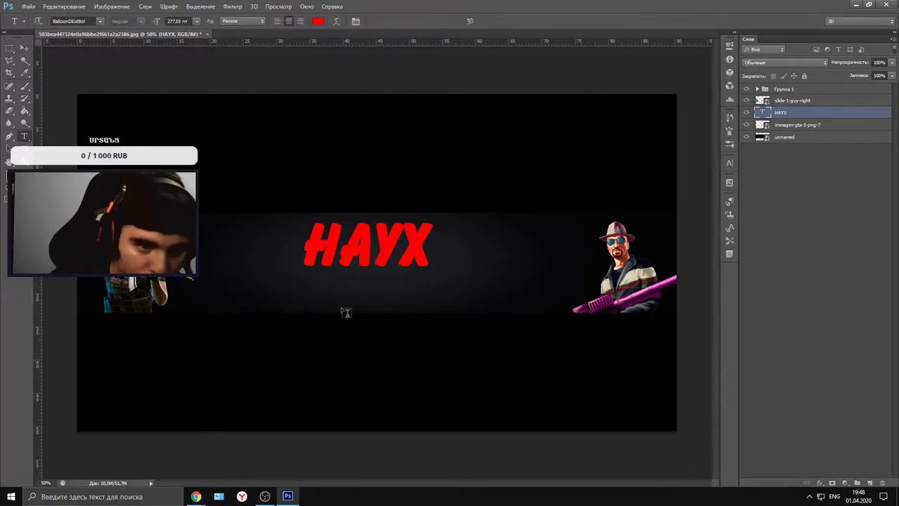
pyautogui.click(309, 305)
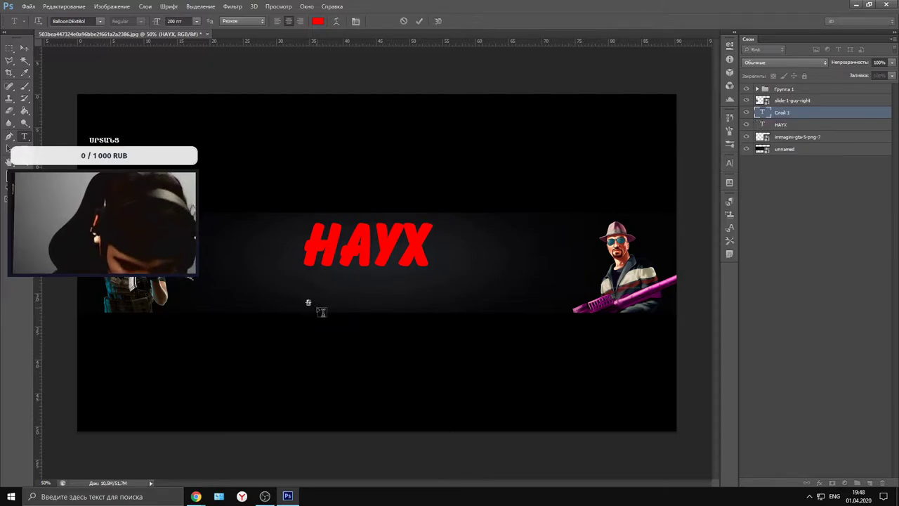
pyautogui.click(25, 48)
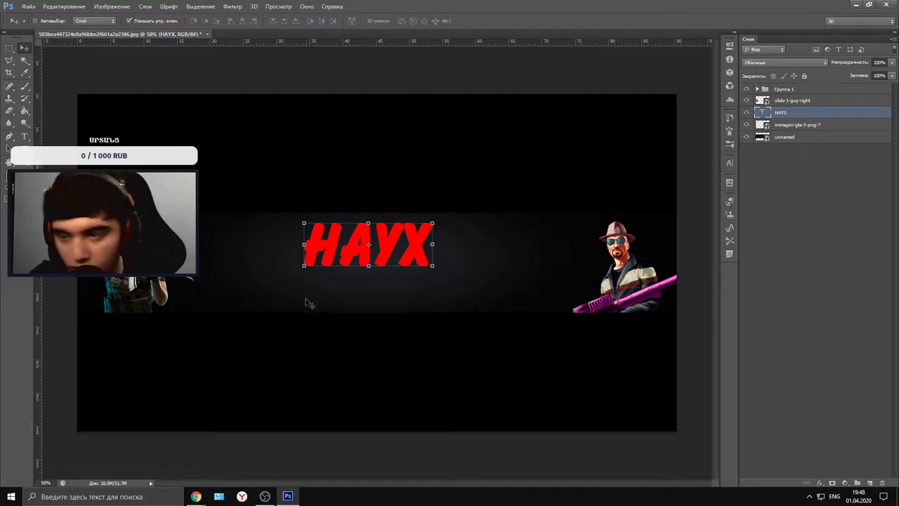
# - Add a separate red text layer reading LIVE and place it centred beneath HAYX
pyautogui.click(25, 136)
pyautogui.click(327, 291)
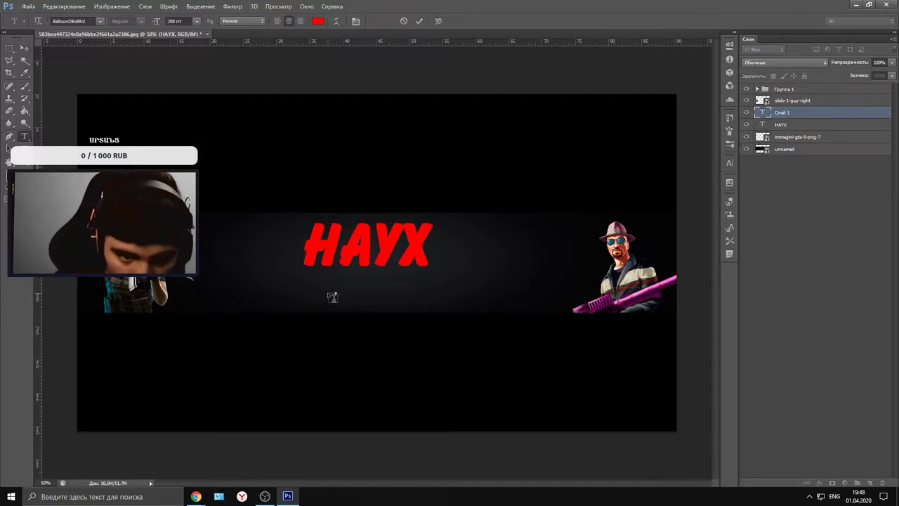
pyautogui.write('LIVE')
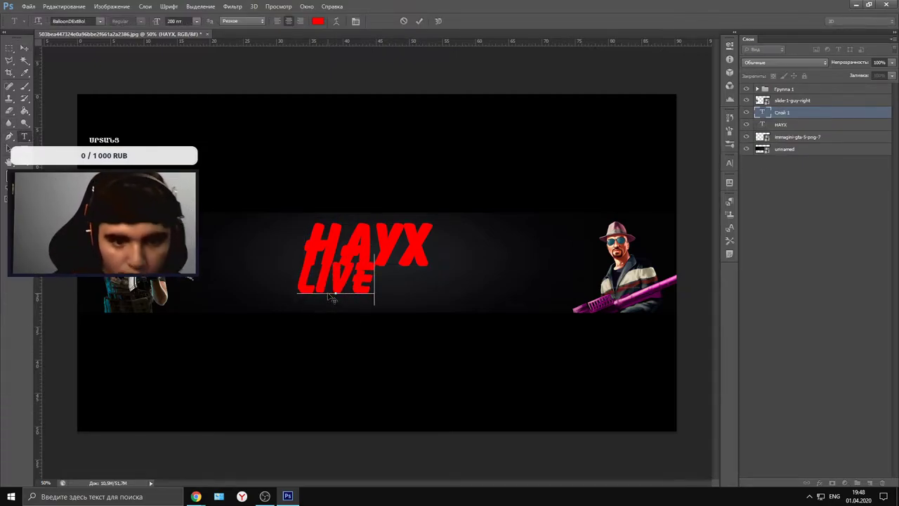
pyautogui.click(25, 48)
pyautogui.moveTo(361, 288); pyautogui.dragTo(398, 299)
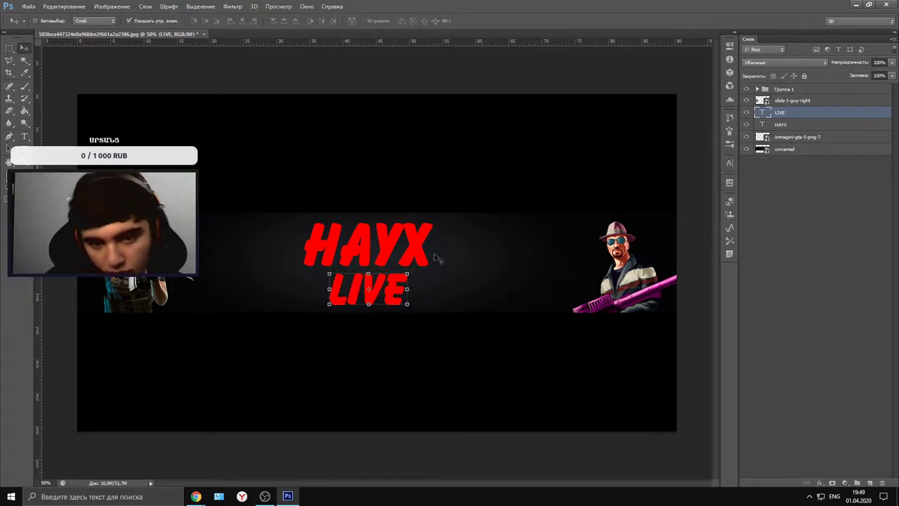
# - Select all of the HAYX text for editing and try the Balthazar font on it
pyautogui.click(787, 125)
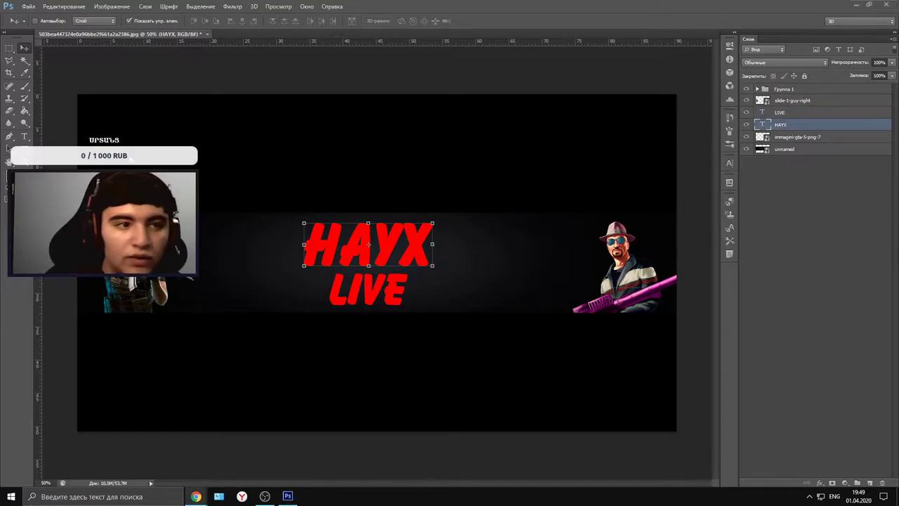
pyautogui.moveTo(315, 241); pyautogui.dragTo(362, 255)
pyautogui.press('t')
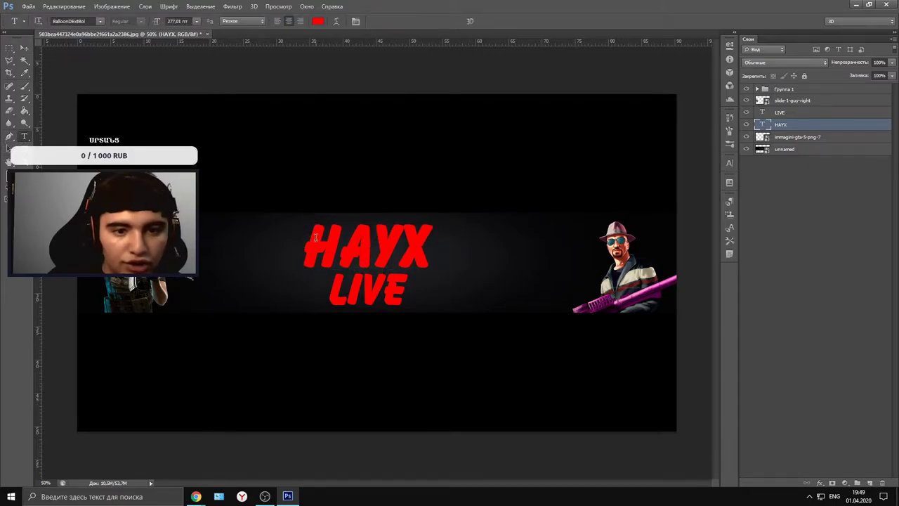
pyautogui.doubleClick(314, 238)
pyautogui.click(100, 21)
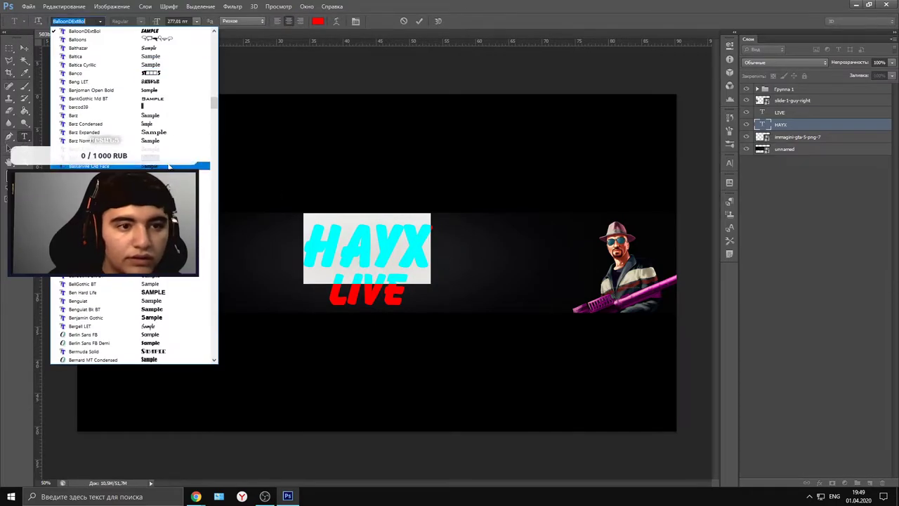
pyautogui.scroll(1, 163, 107)
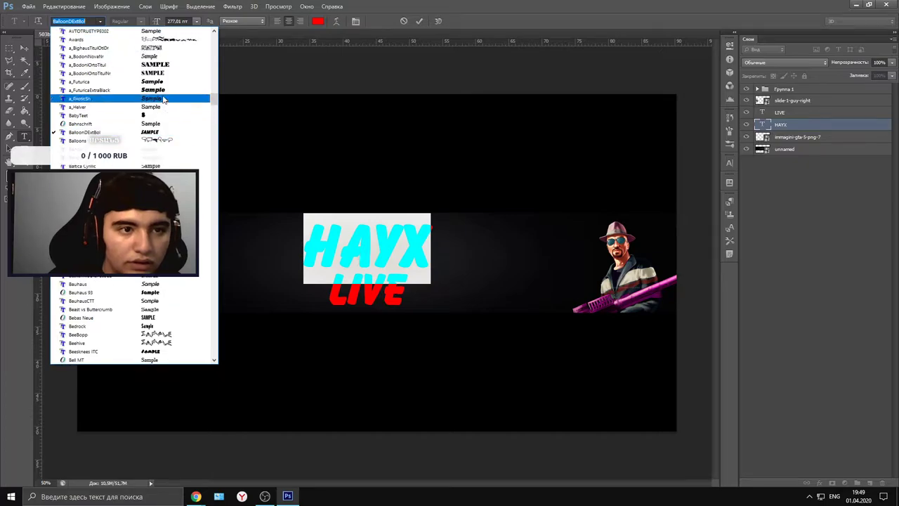
pyautogui.click(159, 91)
# - Try the Acidic font on the HAYX text
pyautogui.click(100, 21)
pyautogui.scroll(5, 169, 141)
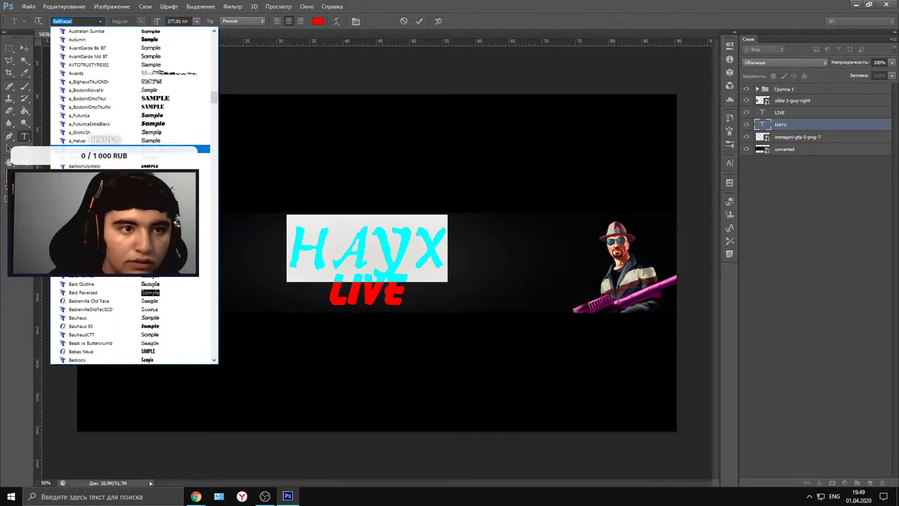
pyautogui.scroll(10, 175, 133)
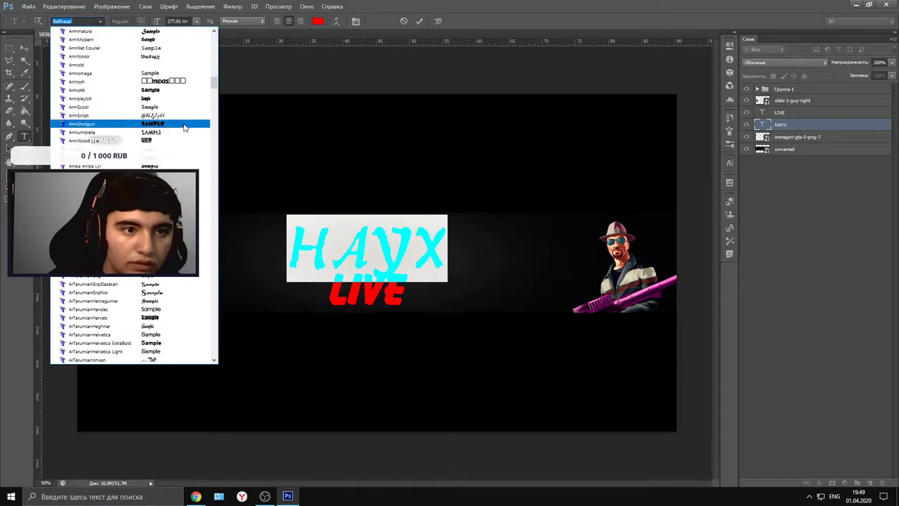
pyautogui.scroll(10, 185, 126)
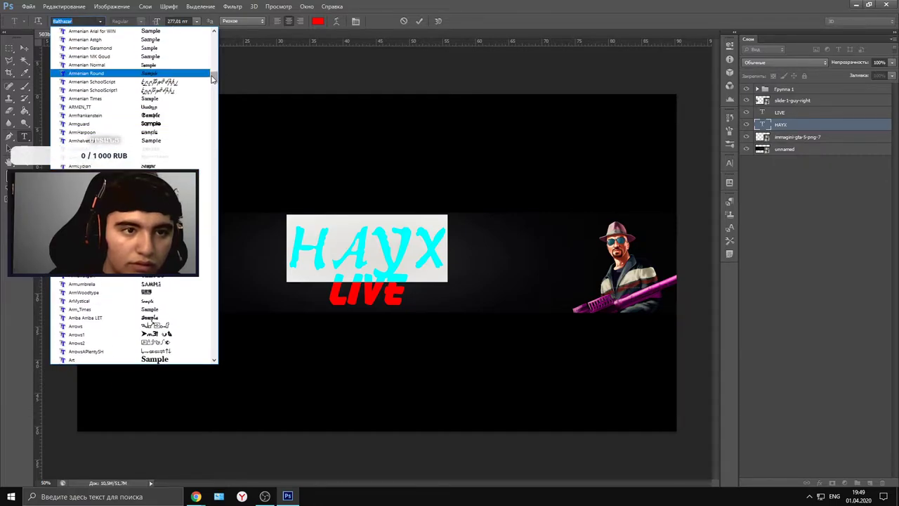
pyautogui.moveTo(213, 78); pyautogui.dragTo(214, 31)
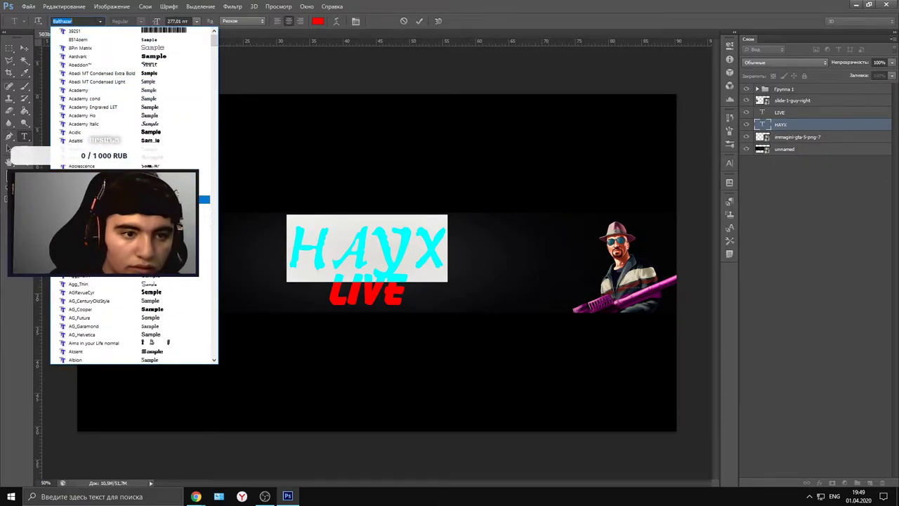
pyautogui.click(163, 131)
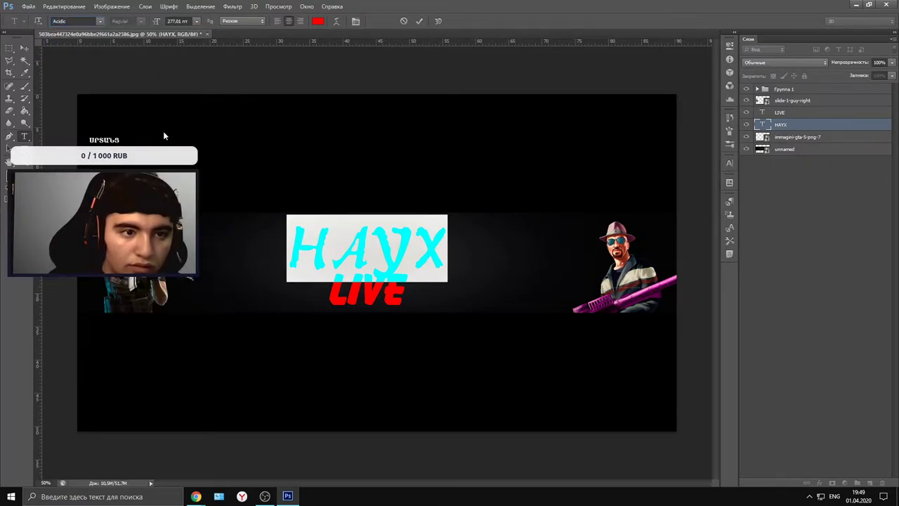
# - Set the HAYX text's font to All the Way to the Sun and reposition the word just above LIVE
pyautogui.click(101, 22)
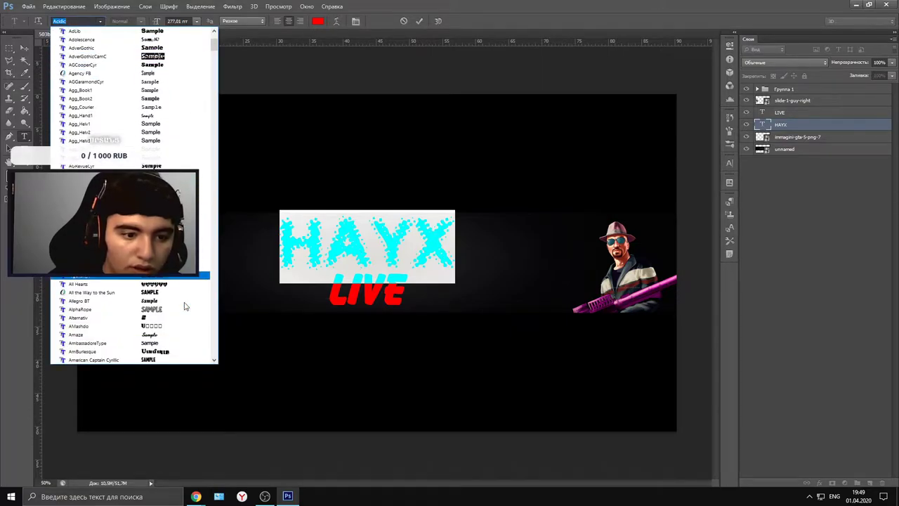
pyautogui.click(169, 293)
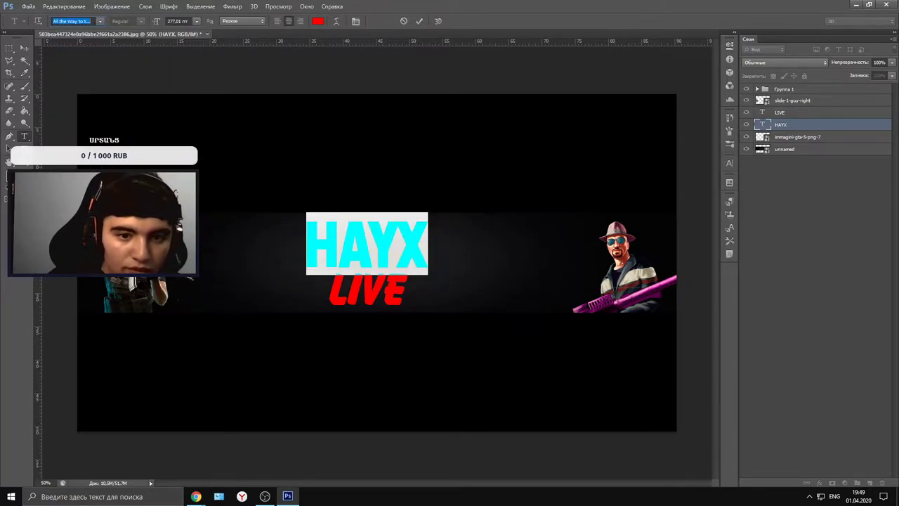
pyautogui.click(24, 48)
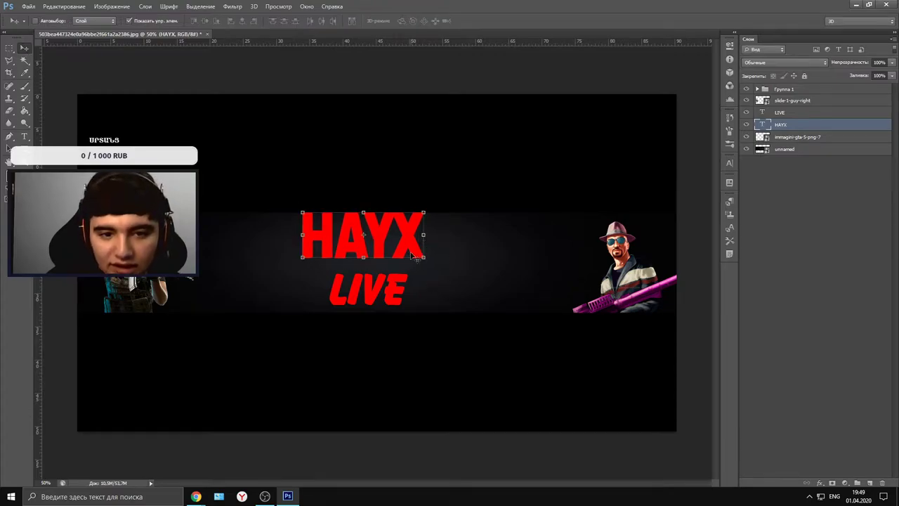
pyautogui.moveTo(415, 257); pyautogui.dragTo(427, 264)
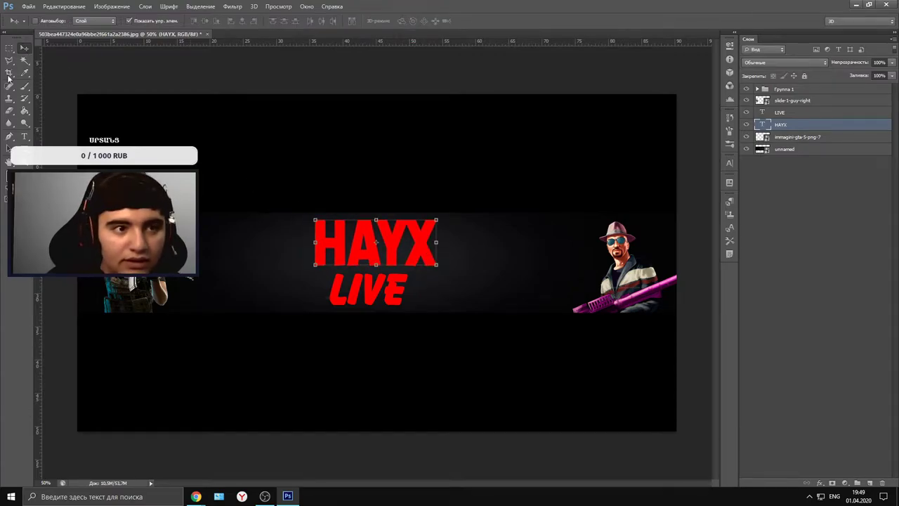
# - Change the whole LIVE text's font to All the Way to the Sun and shift the word slightly right beneath HAYX
pyautogui.click(24, 136)
pyautogui.click(399, 284)
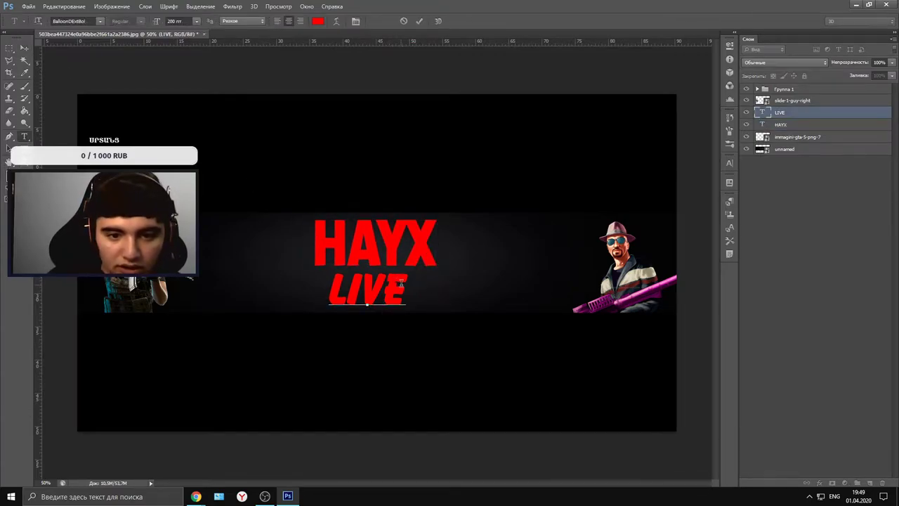
pyautogui.hotkey('ctrl', 'a')
pyautogui.click(99, 21)
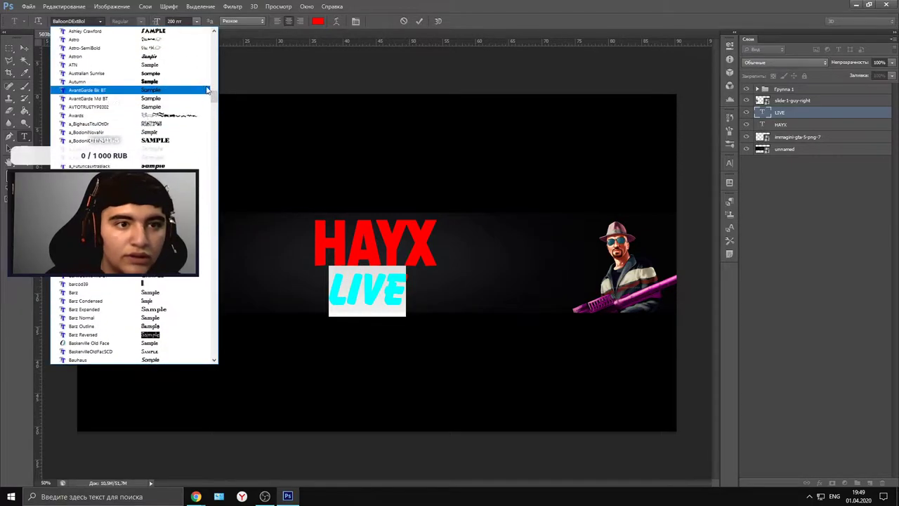
pyautogui.scroll(10, 208, 90)
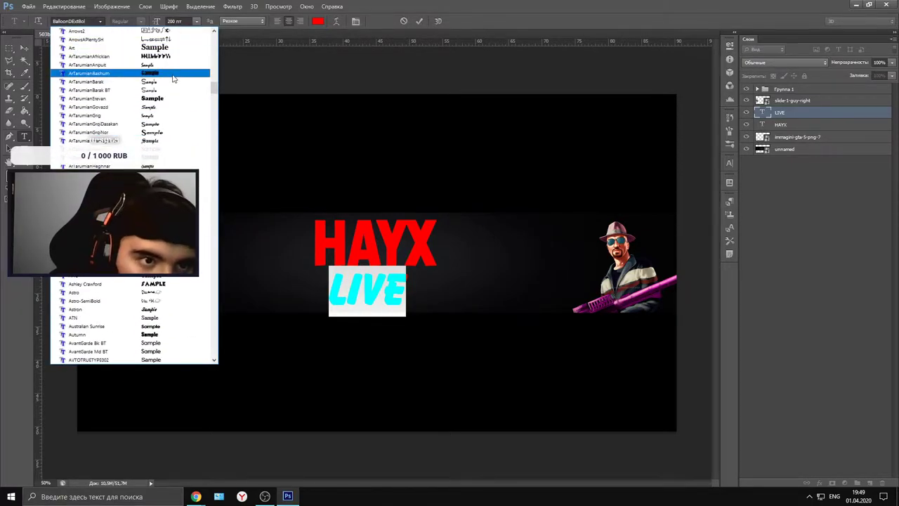
pyautogui.scroll(5, 187, 88)
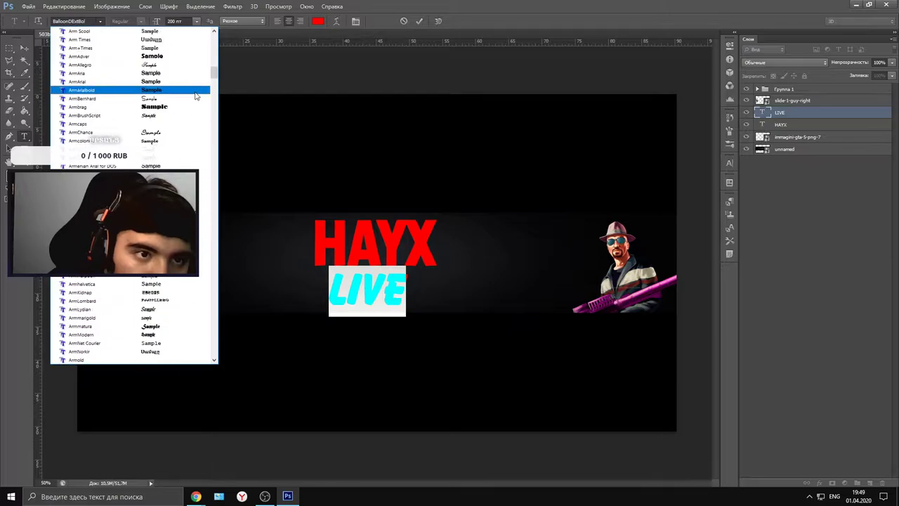
pyautogui.moveTo(214, 75); pyautogui.dragTo(220, 40)
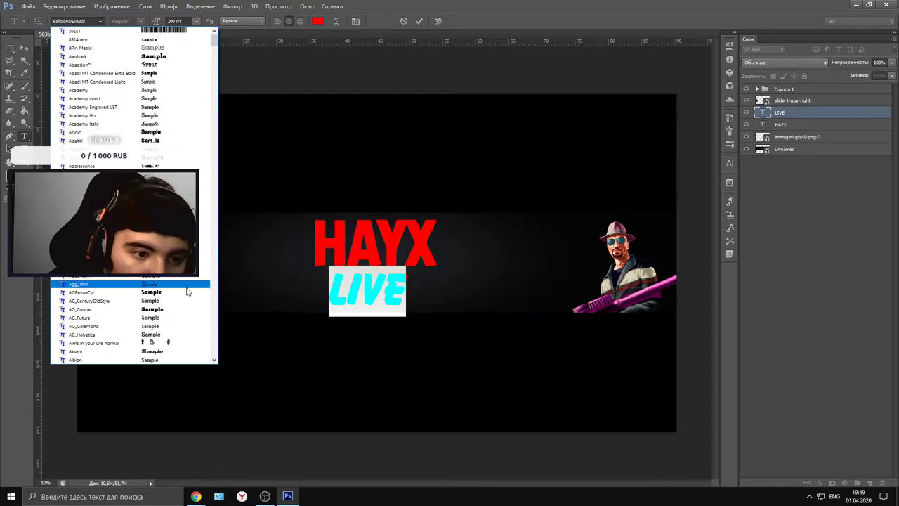
pyautogui.scroll(-4, 188, 291)
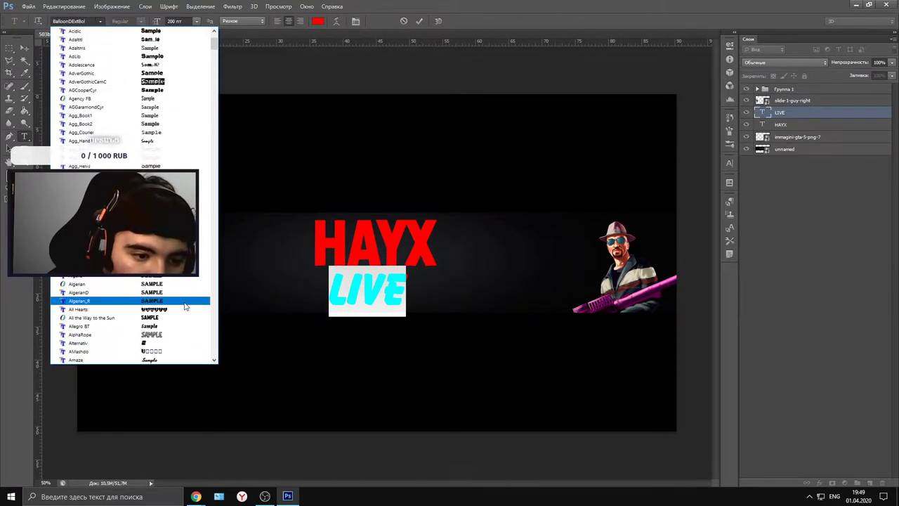
pyautogui.click(177, 320)
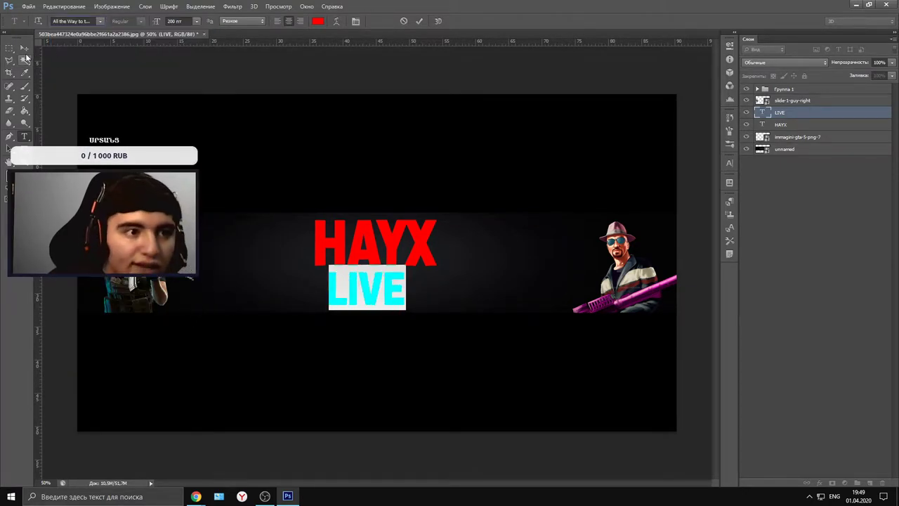
pyautogui.click(24, 48)
pyautogui.moveTo(384, 295); pyautogui.dragTo(392, 296)
pyautogui.click(784, 312)
pyautogui.click(413, 247)
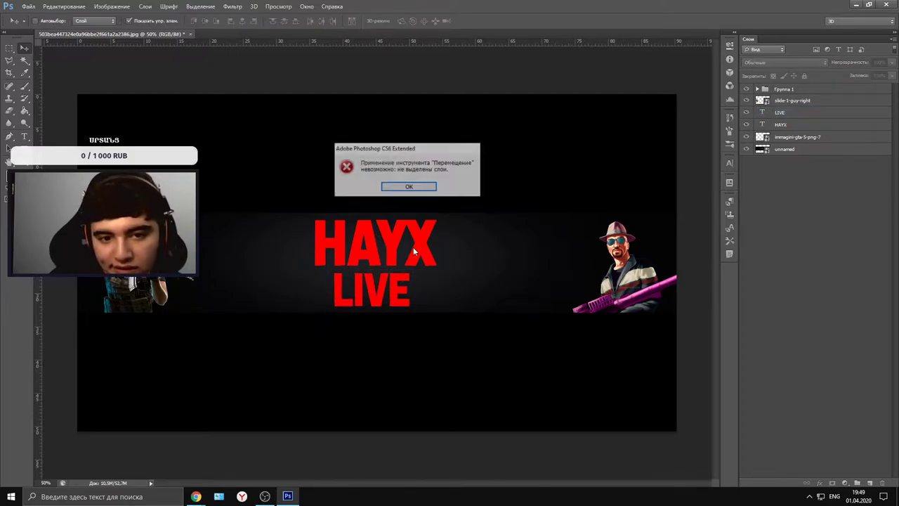
pyautogui.click(409, 186)
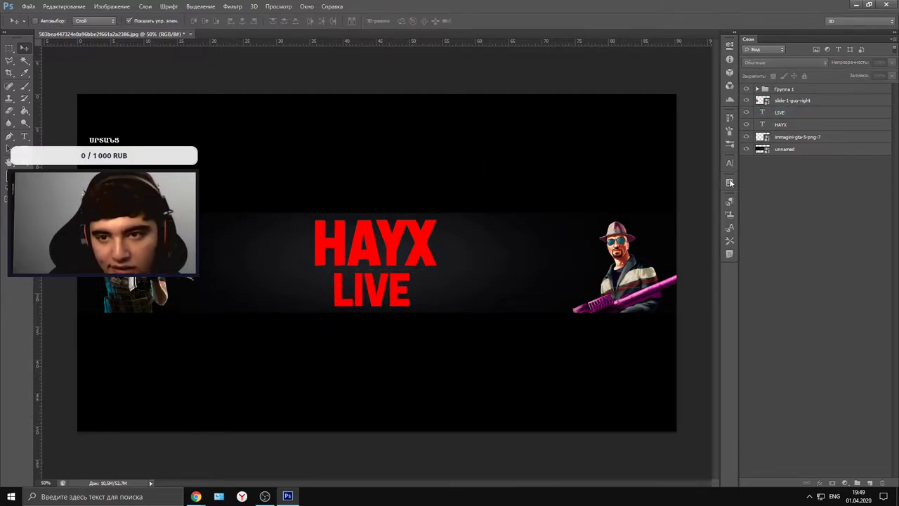
# - Add a Bevel and Emboss effect to the HAYX layer with a size of 10 px and a depth of 200%
pyautogui.click(806, 126)
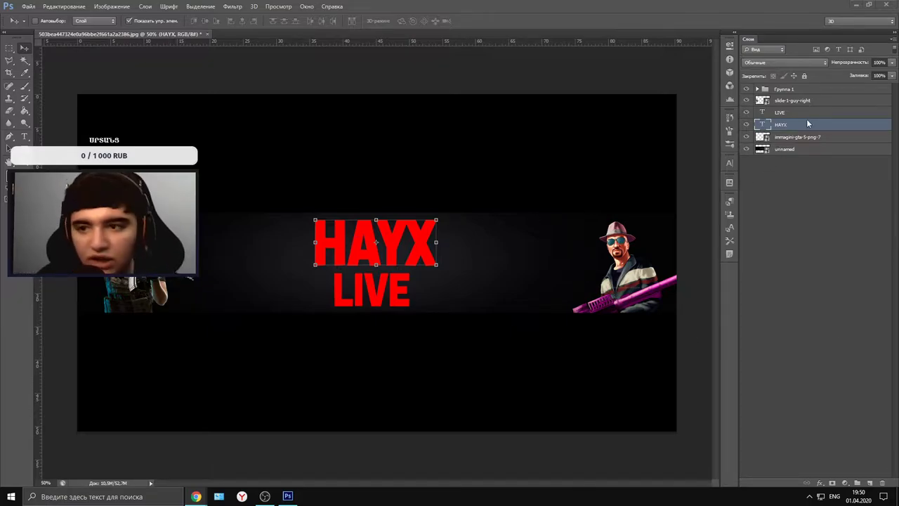
pyautogui.rightClick(805, 132)
pyautogui.click(703, 124)
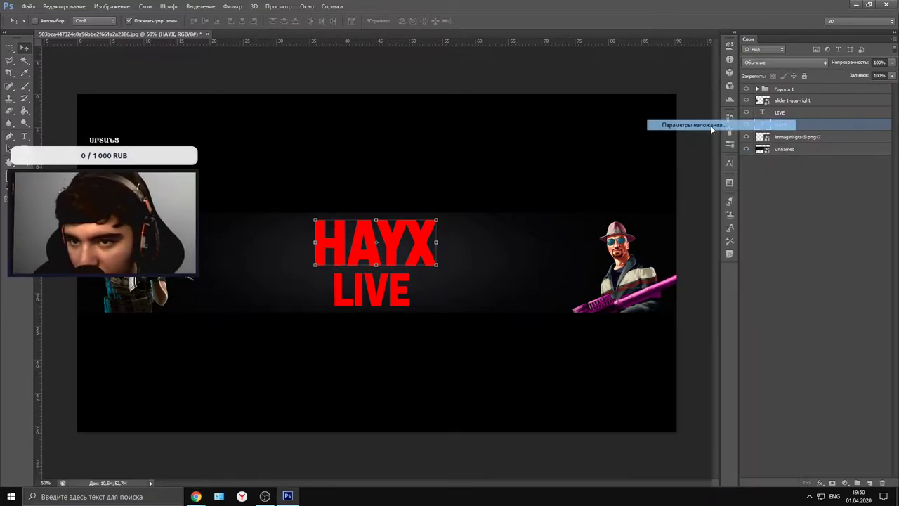
pyautogui.moveTo(259, 333); pyautogui.dragTo(257, 251)
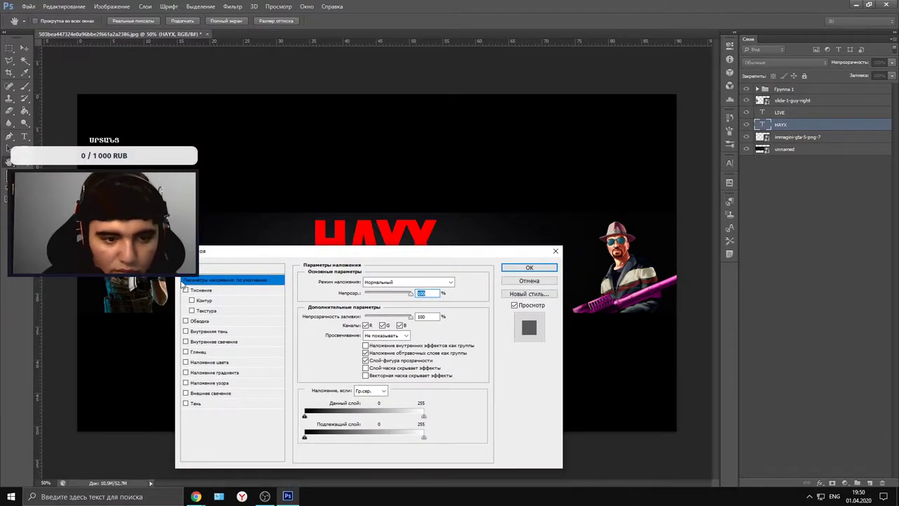
pyautogui.click(187, 290)
pyautogui.click(214, 292)
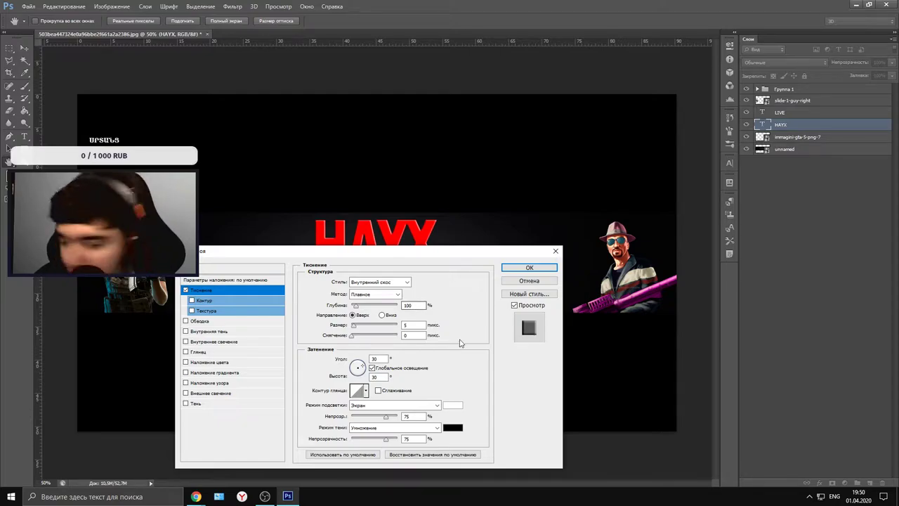
pyautogui.write('10')
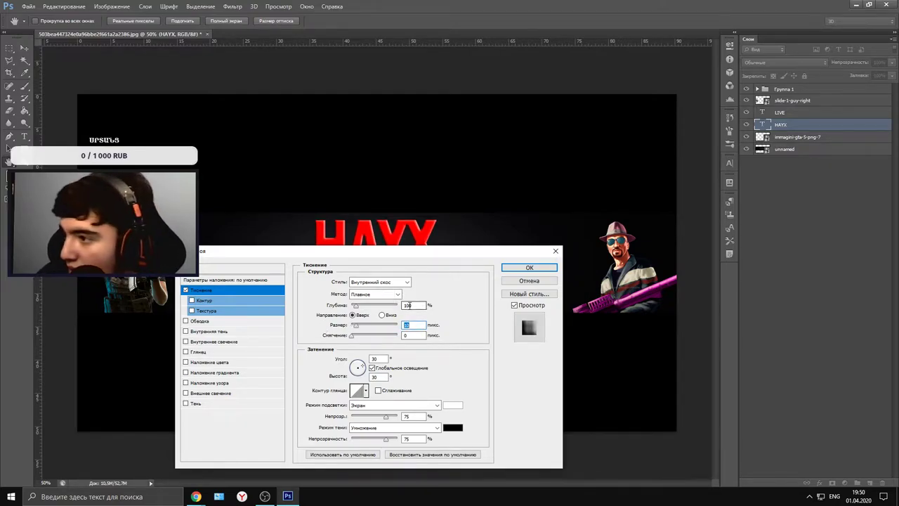
pyautogui.click(416, 305)
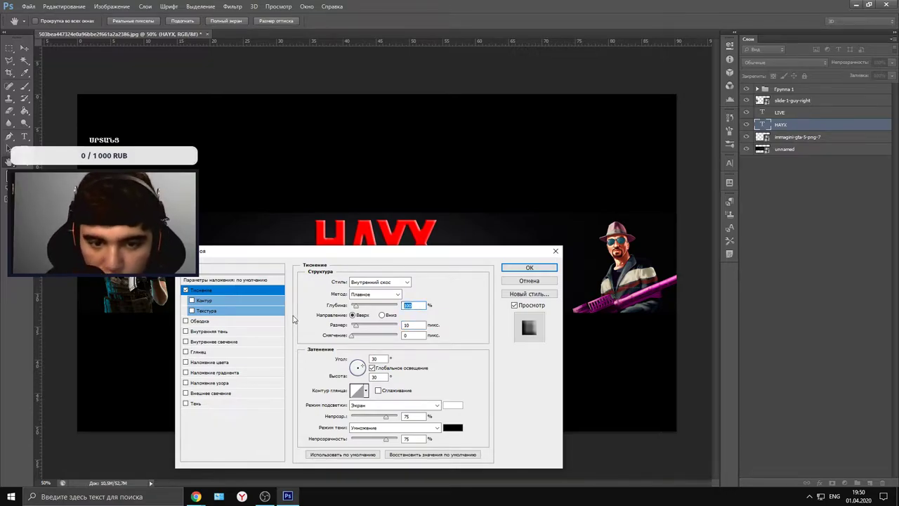
pyautogui.write('200')
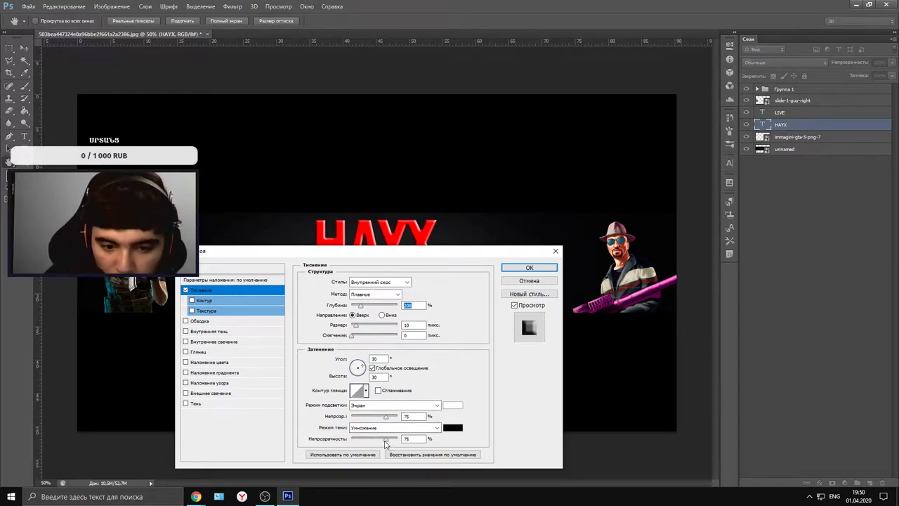
# - Set the bevel's shadow opacity to 0% and its highlight opacity to 50%
pyautogui.moveTo(385, 440); pyautogui.dragTo(222, 428)
pyautogui.moveTo(411, 416); pyautogui.dragTo(311, 414)
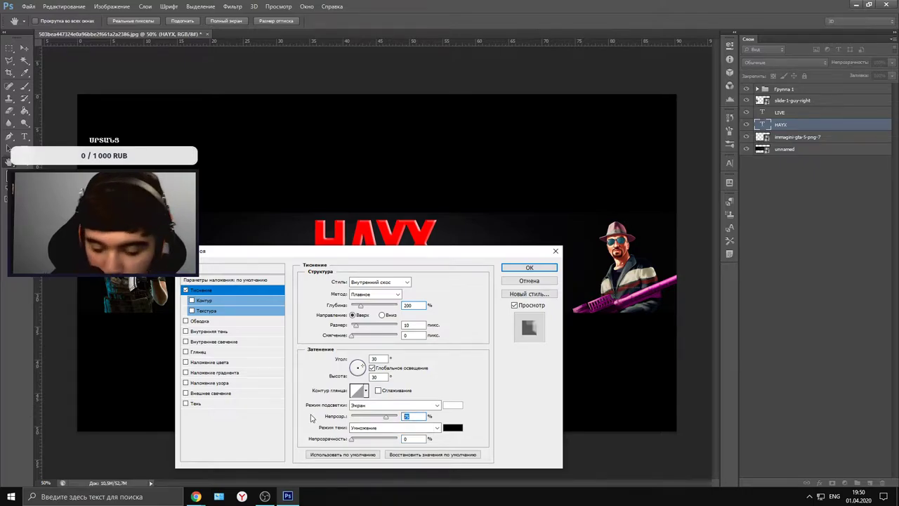
pyautogui.write('50')
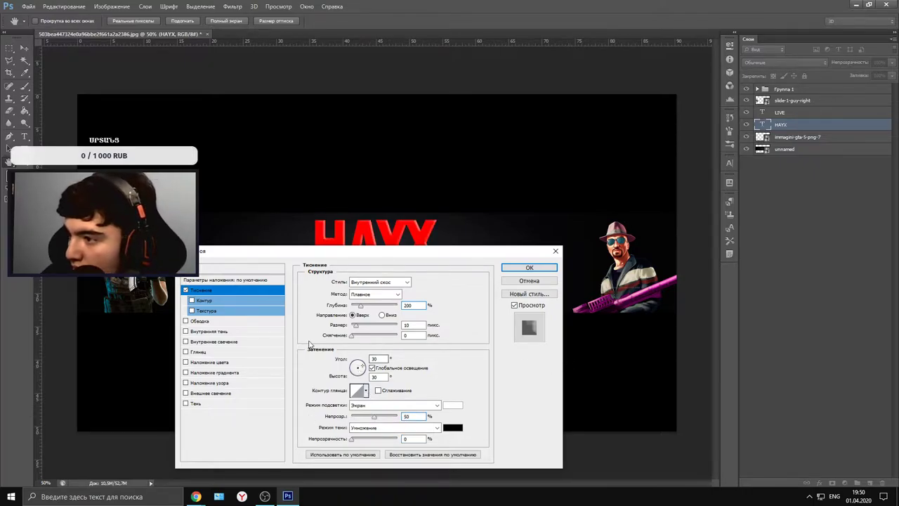
# - Set the bevel's shading altitude to 0° and its angle to 130°
pyautogui.click(376, 376)
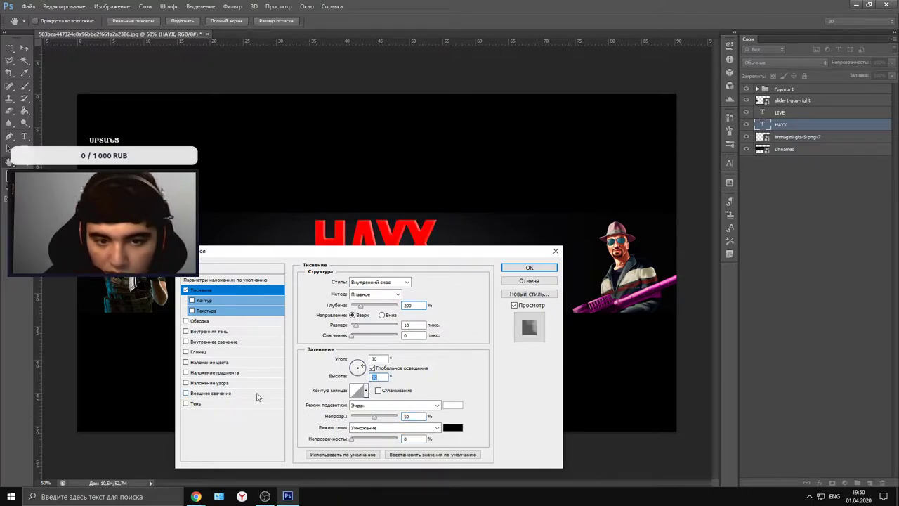
pyautogui.write('0')
pyautogui.click(382, 358)
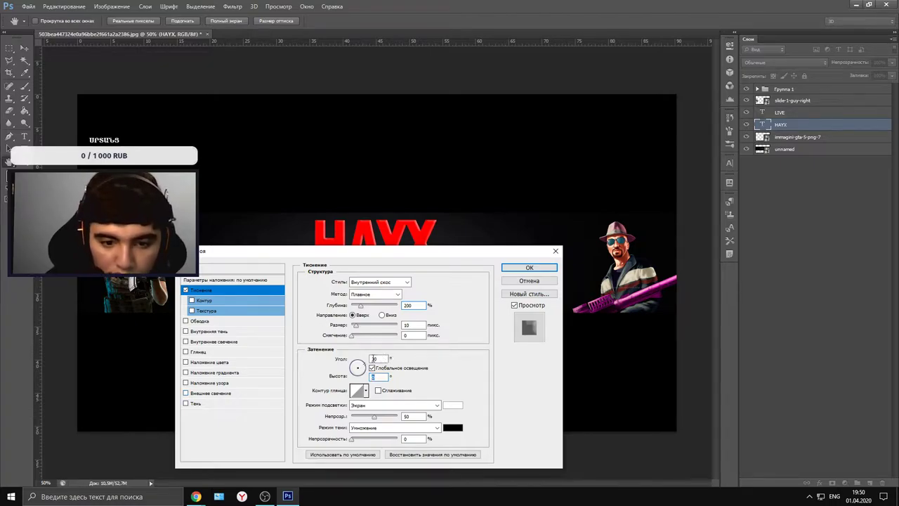
pyautogui.write('1')
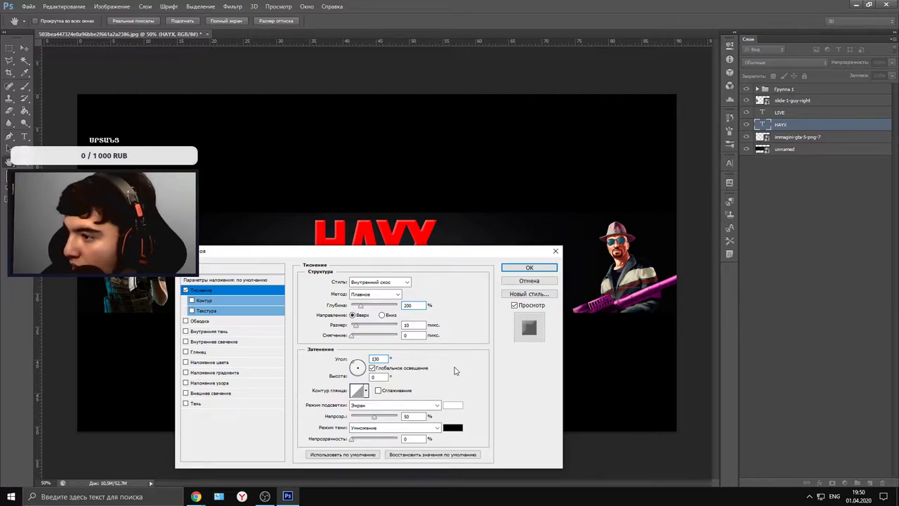
pyautogui.doubleClick(374, 359)
pyautogui.hotkey('alt', 'Tab')
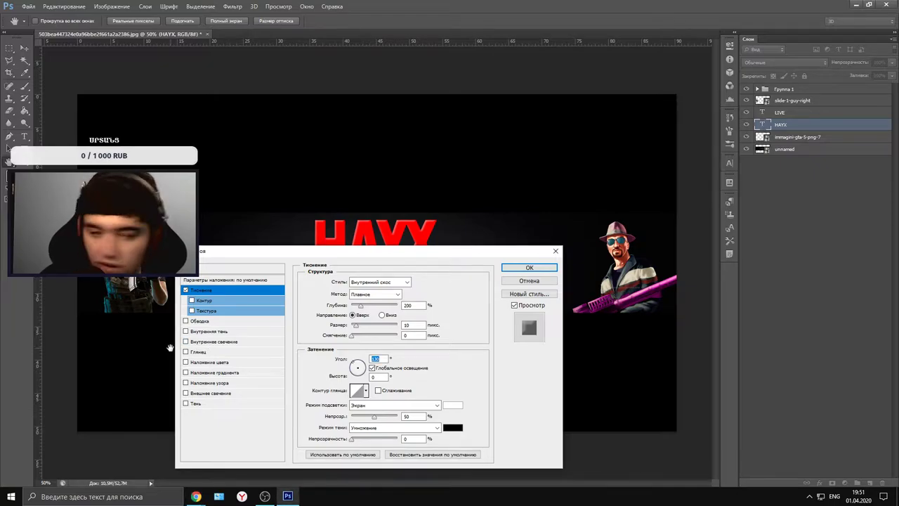
# - Add an Inner Glow to the HAYX layer with 100% opacity, Overlay (Перекрытие) blend mode and a white colour
pyautogui.click(186, 343)
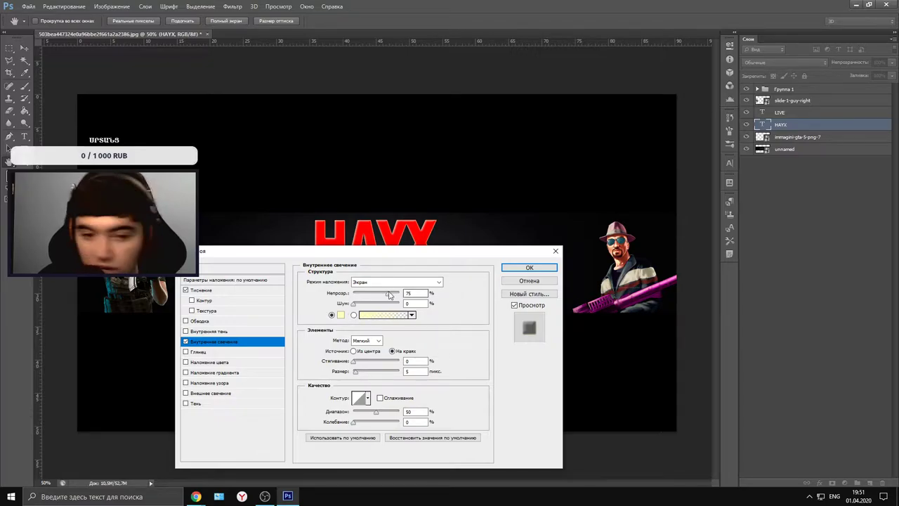
pyautogui.moveTo(389, 294); pyautogui.dragTo(544, 307)
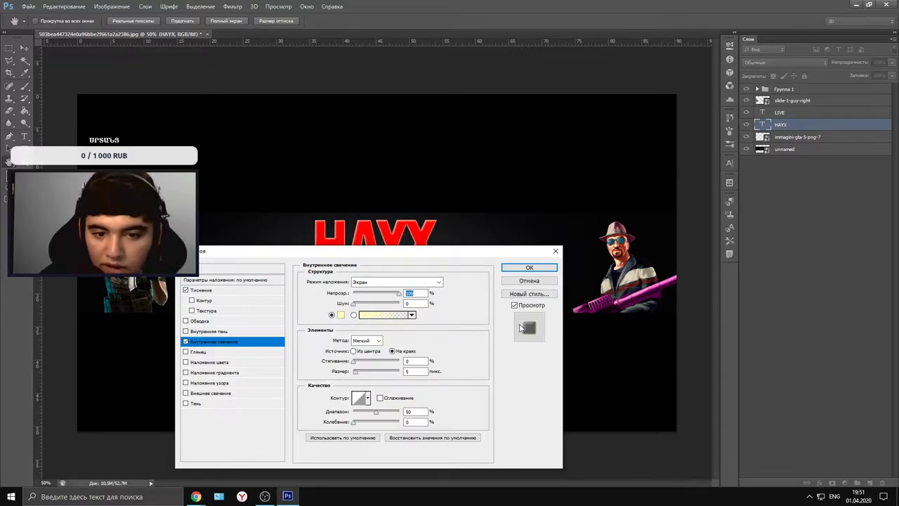
pyautogui.click(416, 283)
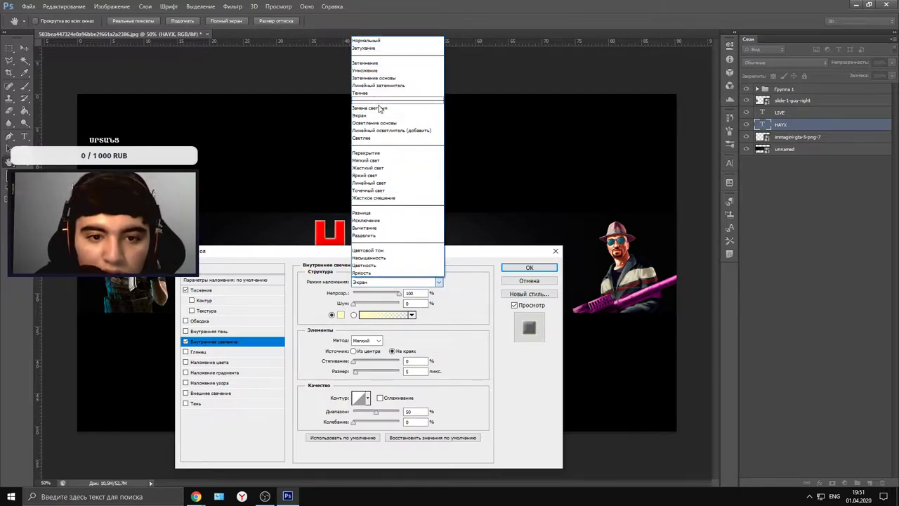
pyautogui.click(371, 153)
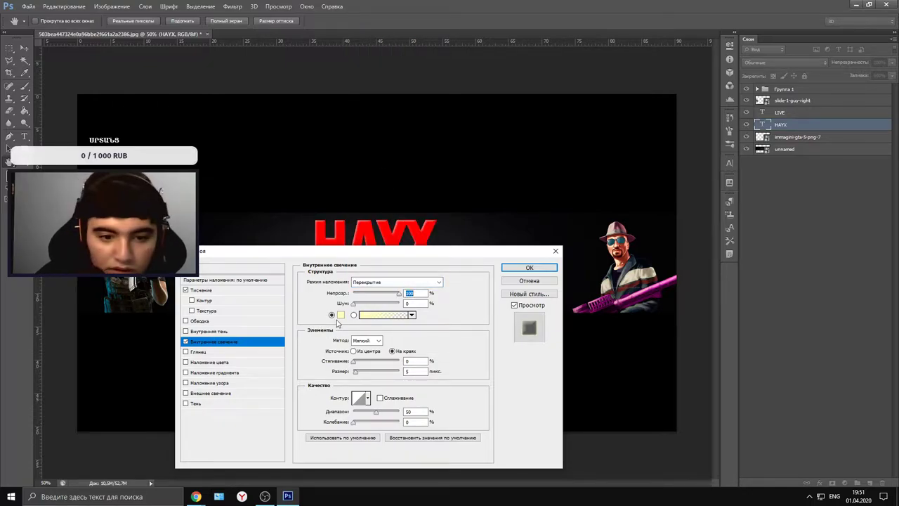
pyautogui.click(341, 314)
pyautogui.click(439, 341)
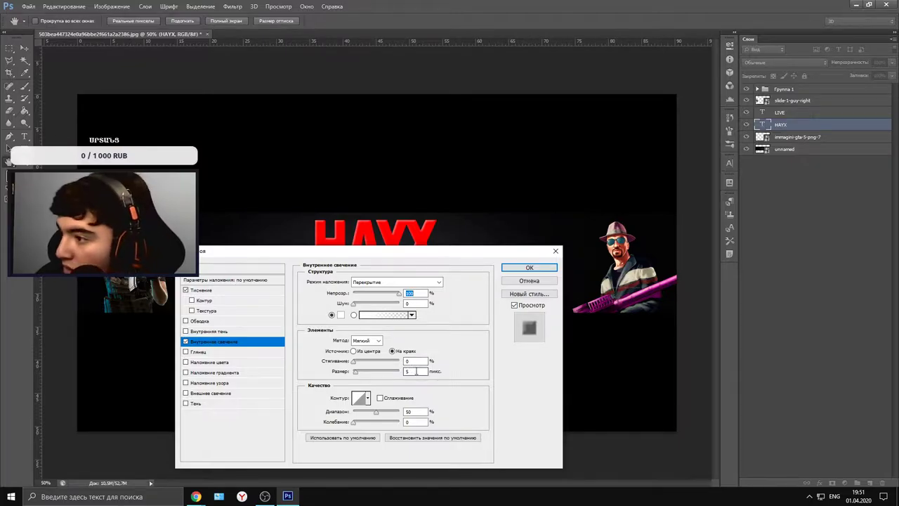
# - Set the Inner Glow's size to 13 px
pyautogui.doubleClick(415, 371)
pyautogui.write('13')
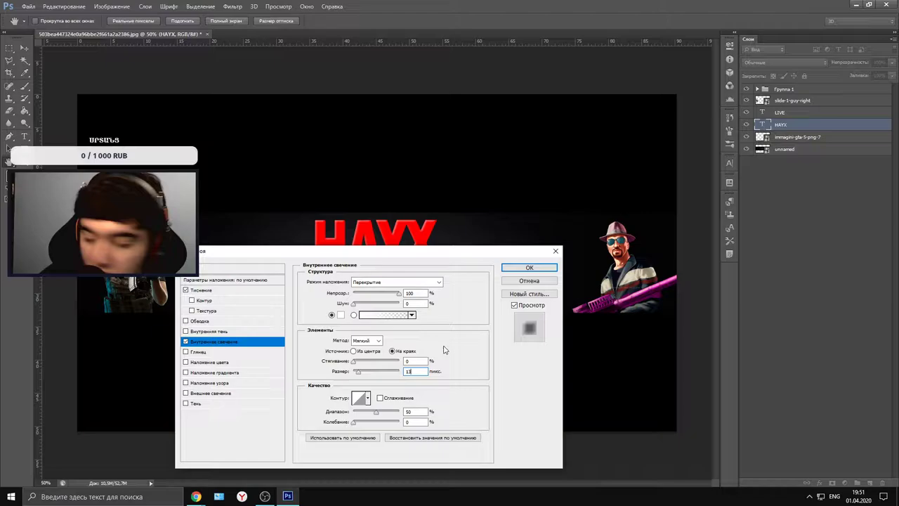
pyautogui.doubleClick(415, 370)
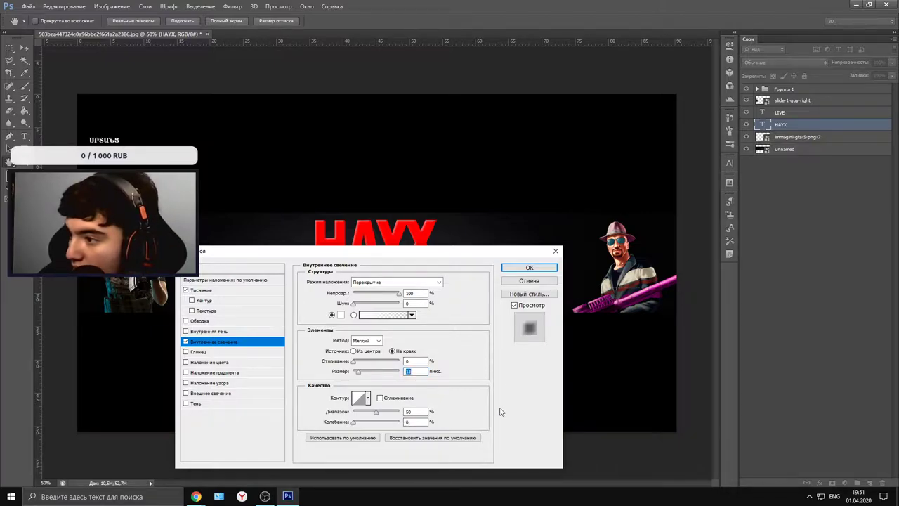
pyautogui.hotkey('alt', 'Tab')
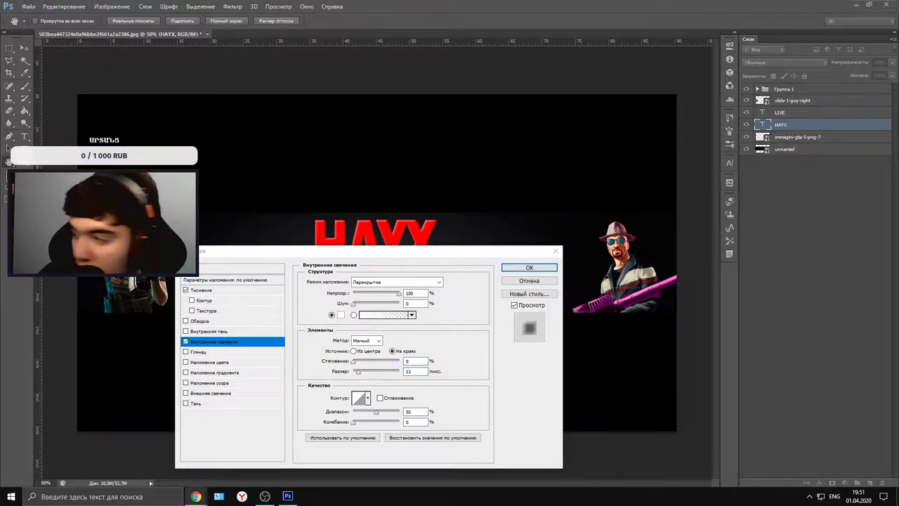
pyautogui.moveTo(444, 252); pyautogui.dragTo(475, 246)
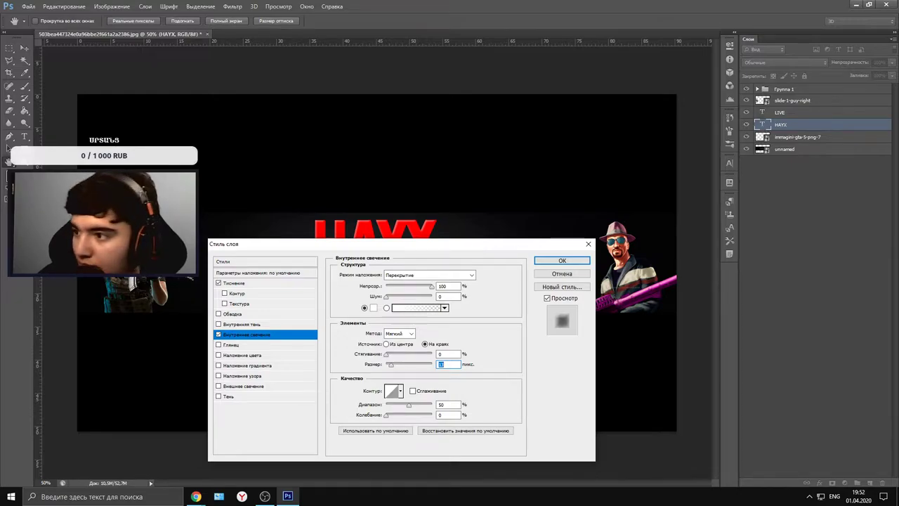
pyautogui.hotkey('alt', 'Tab')
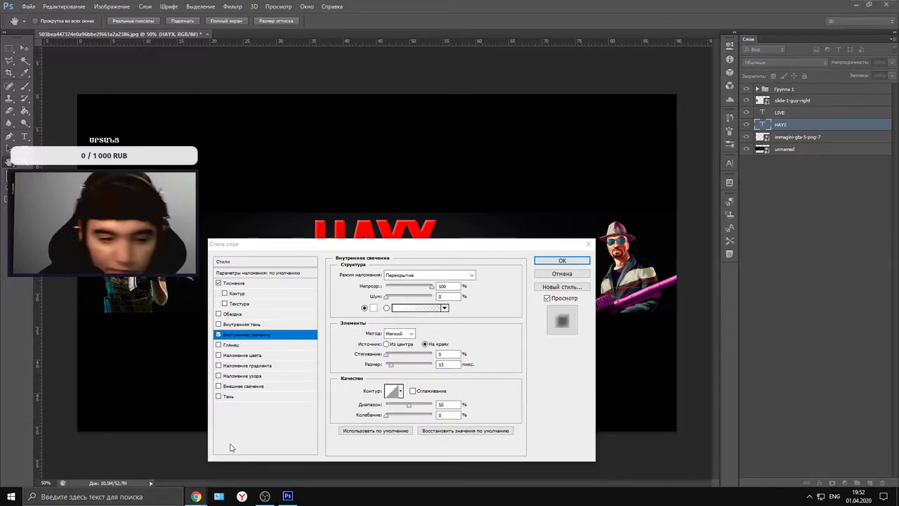
# - Add a Satin (Глянец) effect to the HAYX layer and set its colour to white (ffffff)
pyautogui.click(223, 343)
pyautogui.click(232, 345)
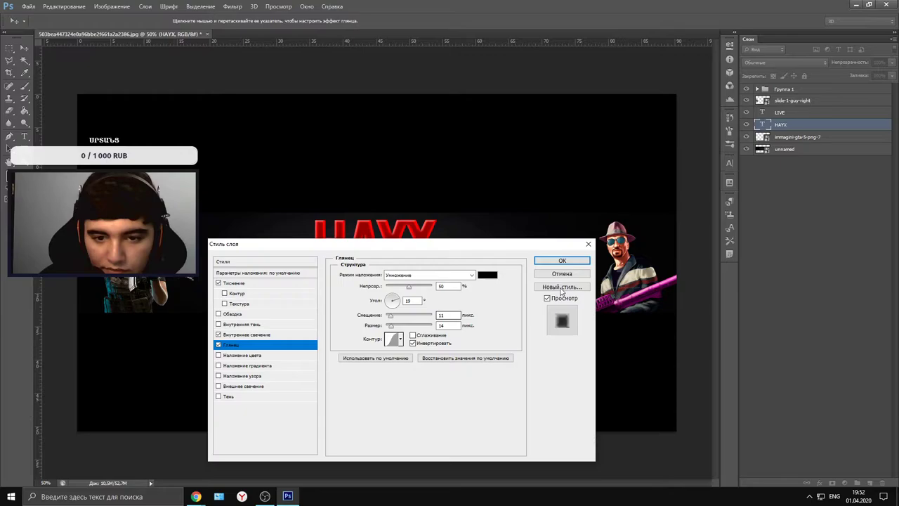
pyautogui.click(487, 275)
pyautogui.click(199, 345)
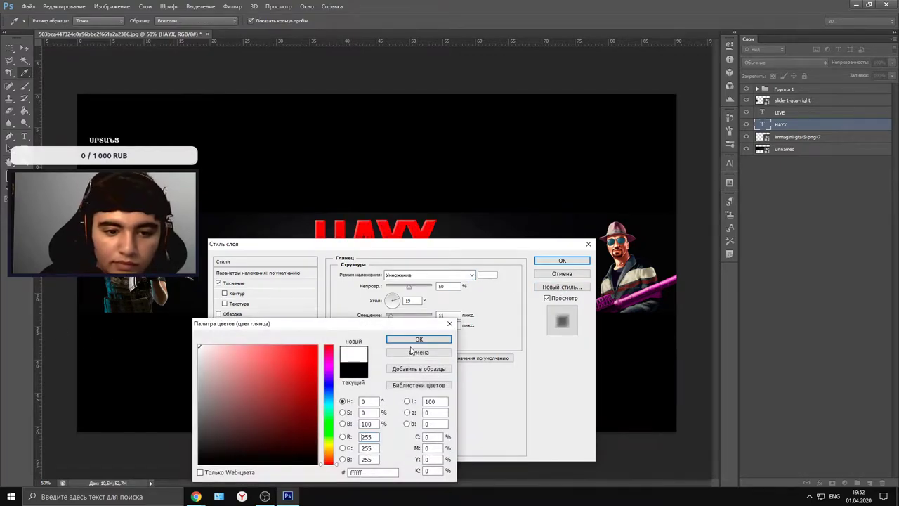
pyautogui.click(420, 339)
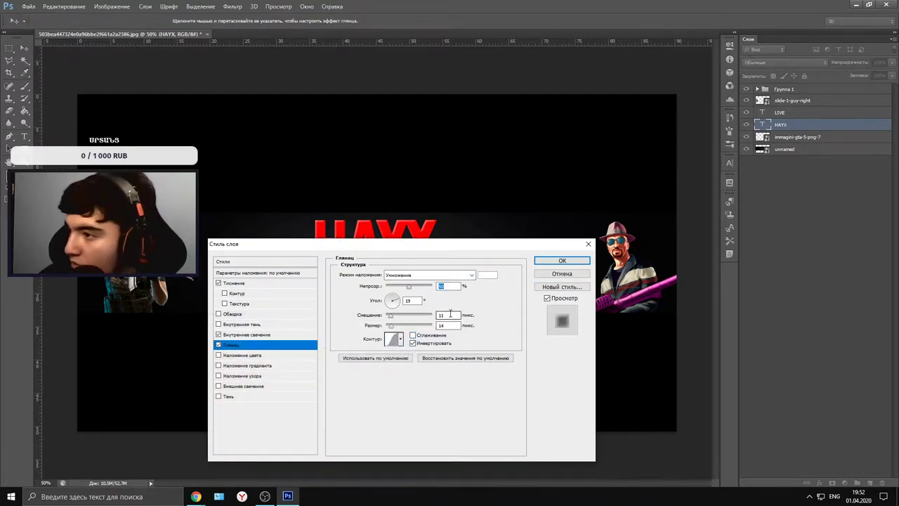
# - Set the Satin effect to 100% opacity, 0° angle, 5 px distance and 21 px size
pyautogui.moveTo(409, 287); pyautogui.dragTo(510, 295)
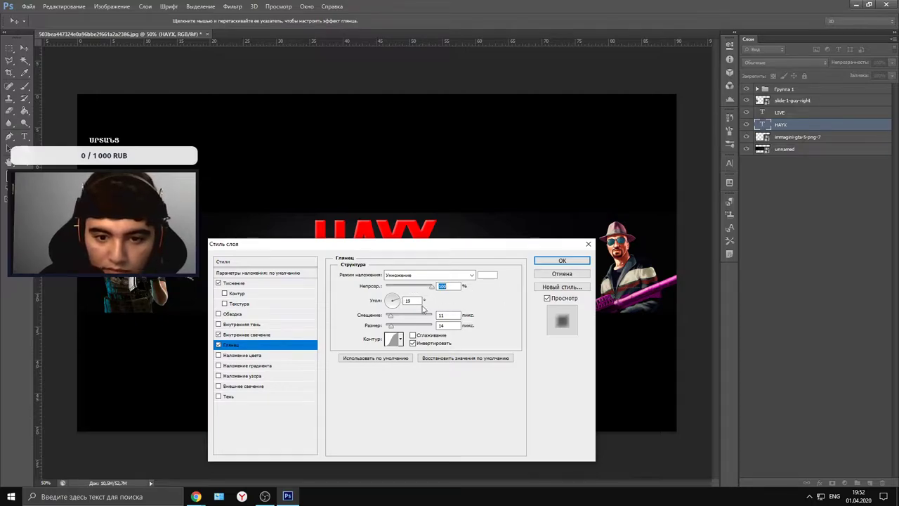
pyautogui.click(414, 300)
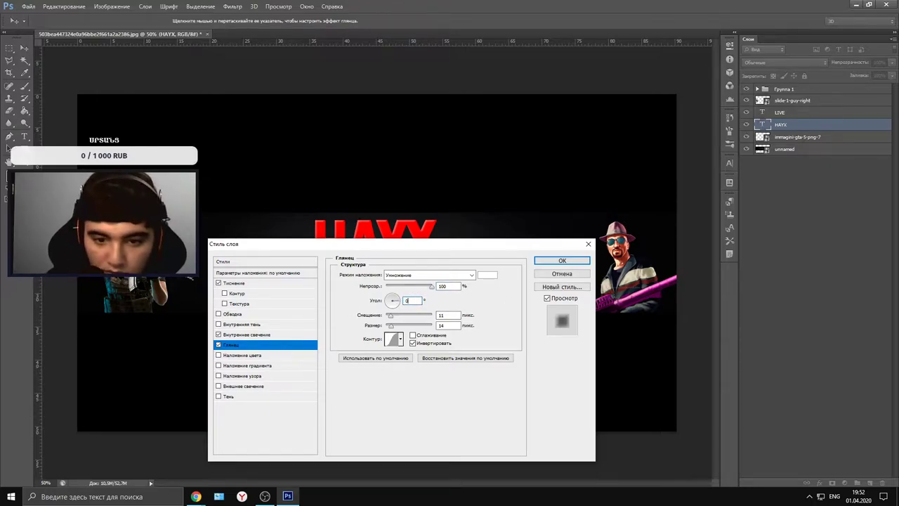
pyautogui.click(447, 314)
pyautogui.write('5')
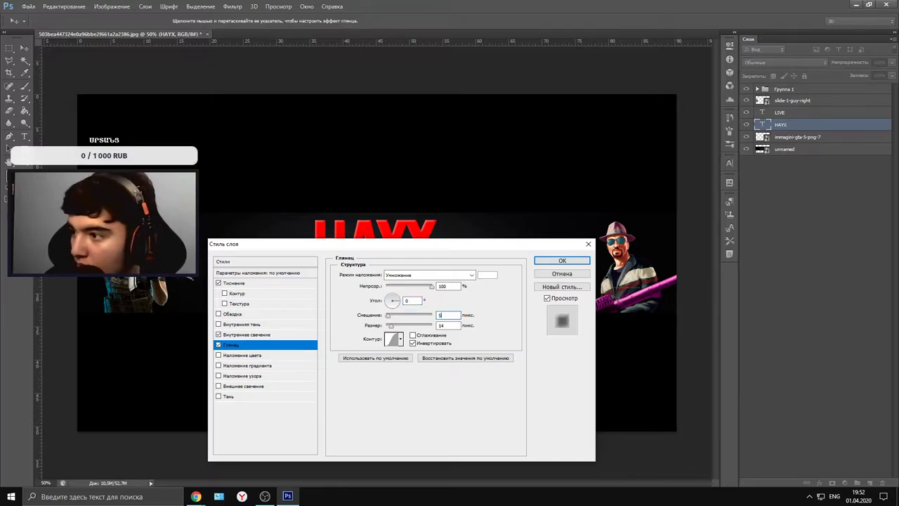
pyautogui.click(454, 325)
pyautogui.write('21')
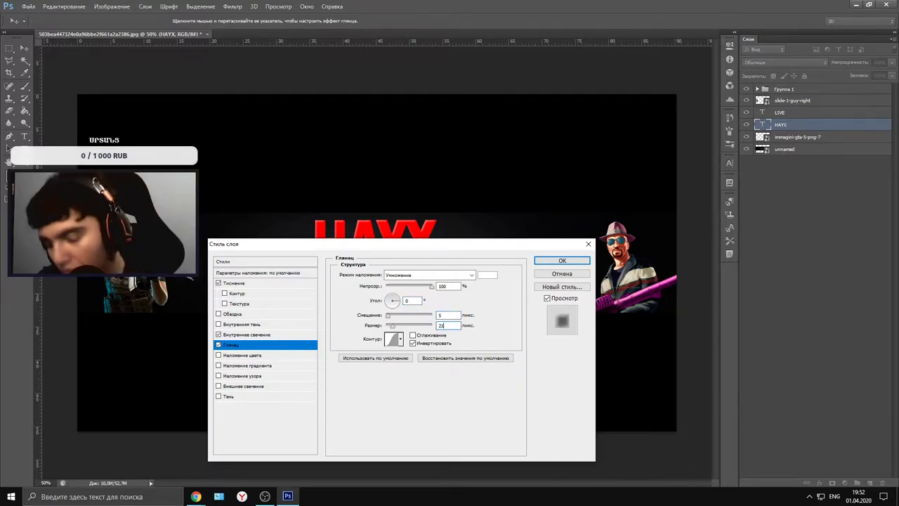
# - Turn on anti-aliasing for the Satin effect and choose the straight diagonal contour
pyautogui.click(413, 335)
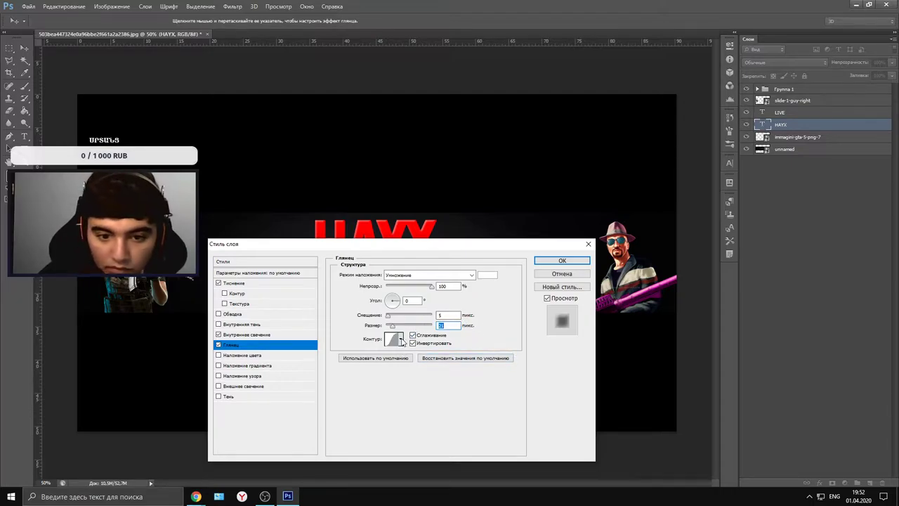
pyautogui.click(400, 339)
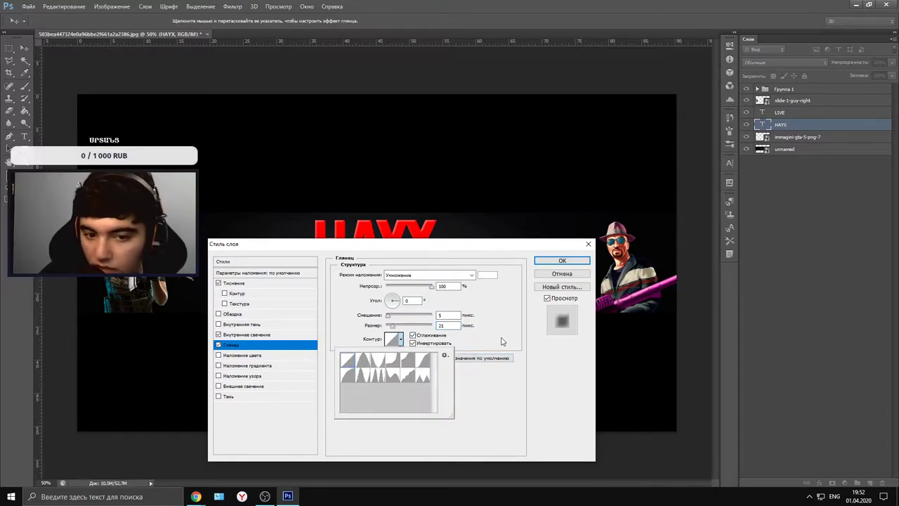
pyautogui.click(502, 341)
pyautogui.doubleClick(449, 325)
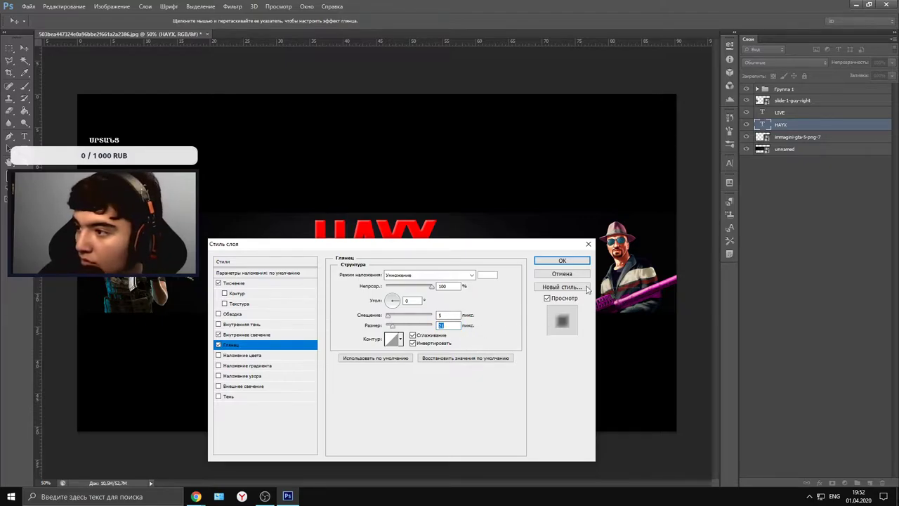
pyautogui.click(898, 284)
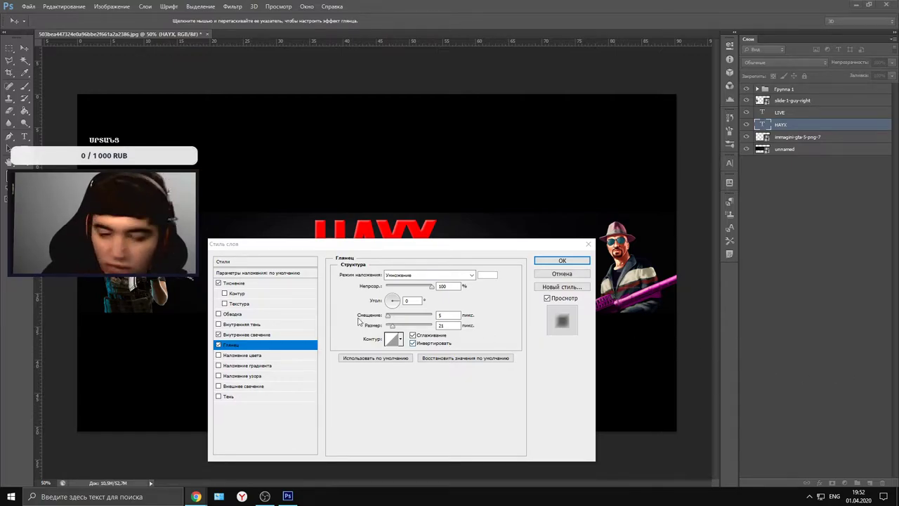
# - Add a Gradient Overlay to the HAYX layer, choose the black-to-white preset and open the gradient for editing
pyautogui.click(238, 367)
pyautogui.click(219, 367)
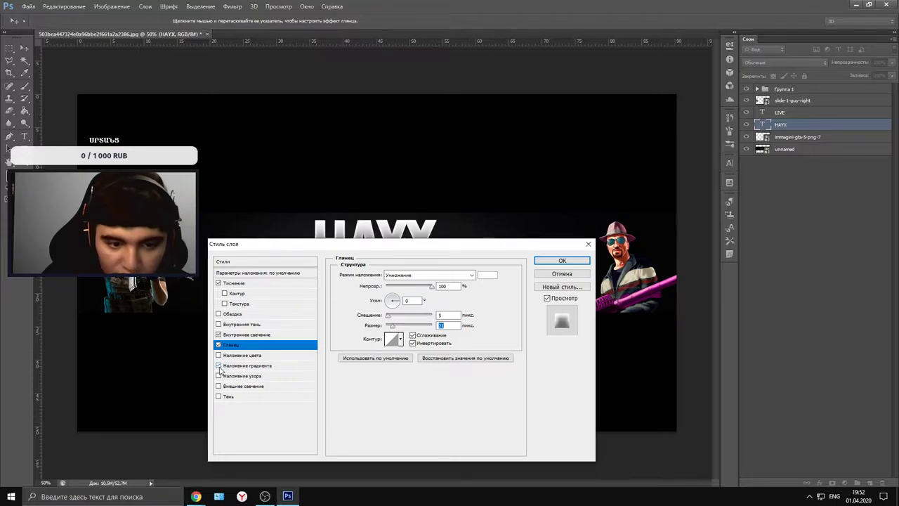
pyautogui.click(219, 366)
pyautogui.click(219, 366)
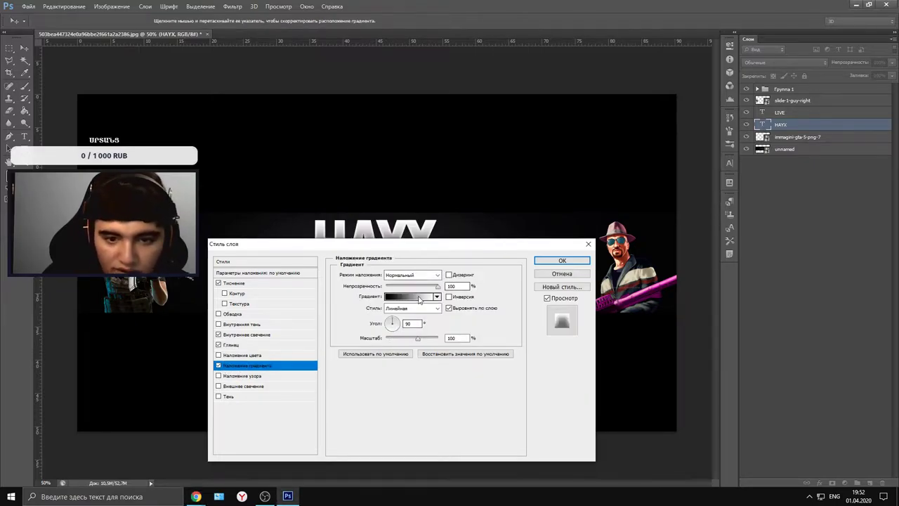
pyautogui.click(437, 297)
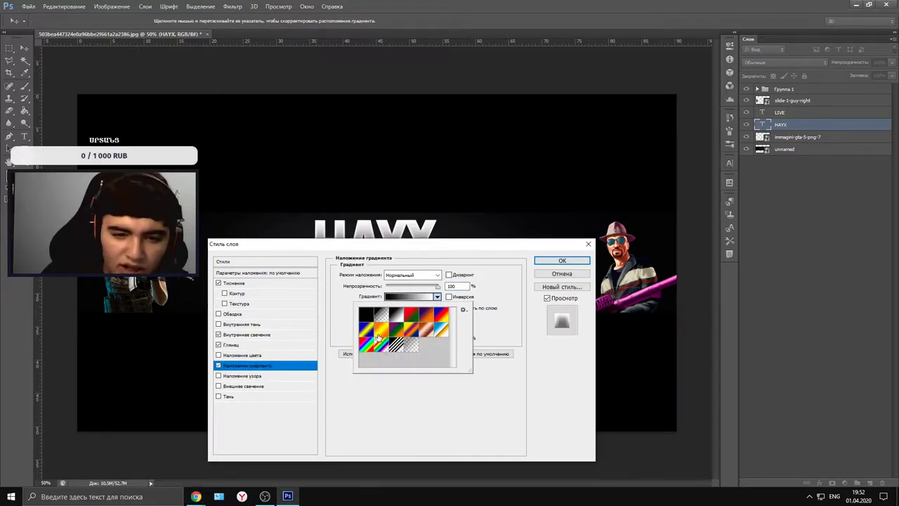
pyautogui.doubleClick(396, 314)
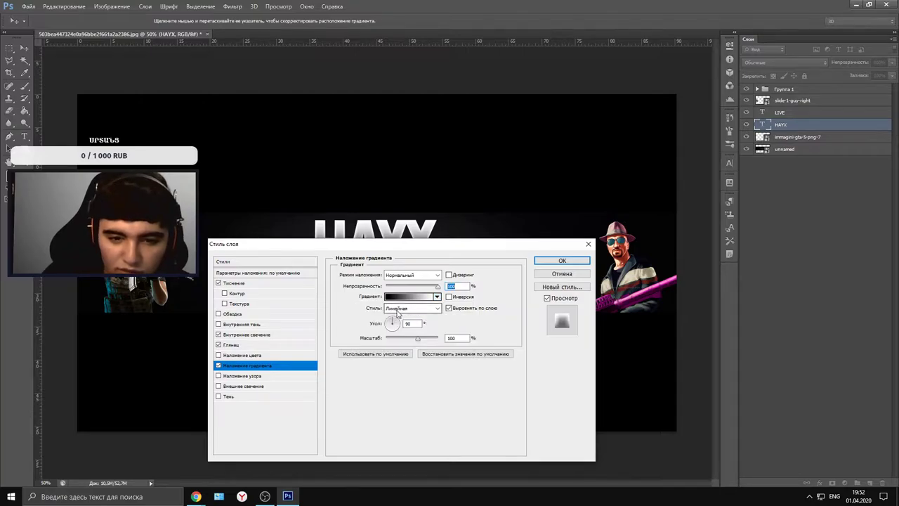
pyautogui.click(406, 298)
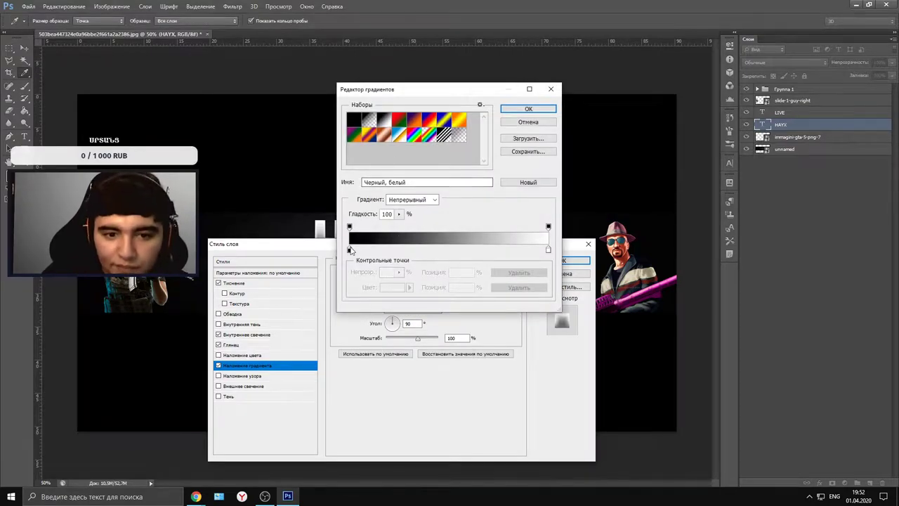
# - Set the gradient's starting colour stop at 0% to dark blue (040c44)
pyautogui.click(349, 249)
pyautogui.doubleClick(350, 249)
pyautogui.click(449, 324)
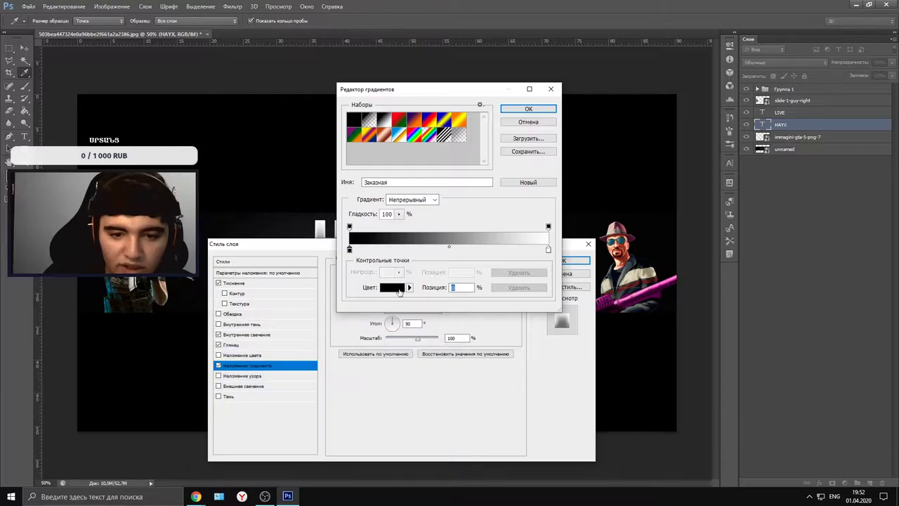
pyautogui.click(397, 289)
pyautogui.click(331, 387)
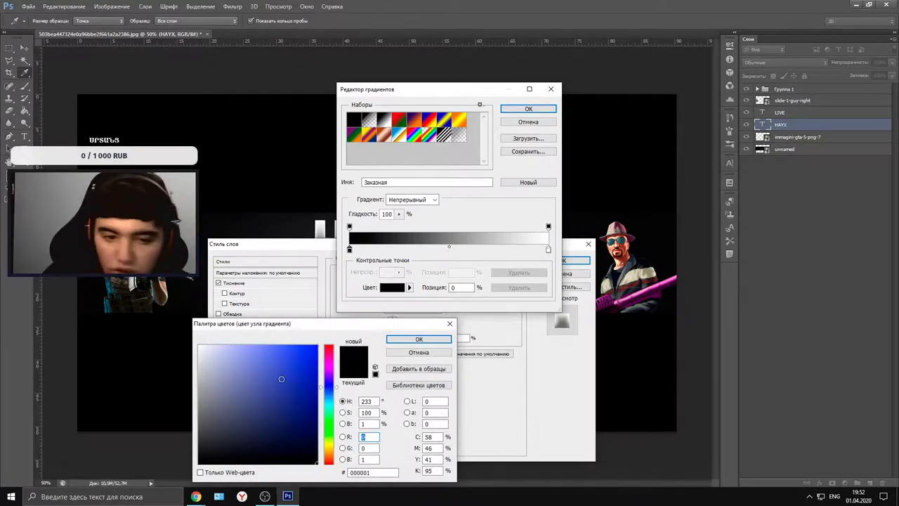
pyautogui.moveTo(281, 379); pyautogui.dragTo(309, 432)
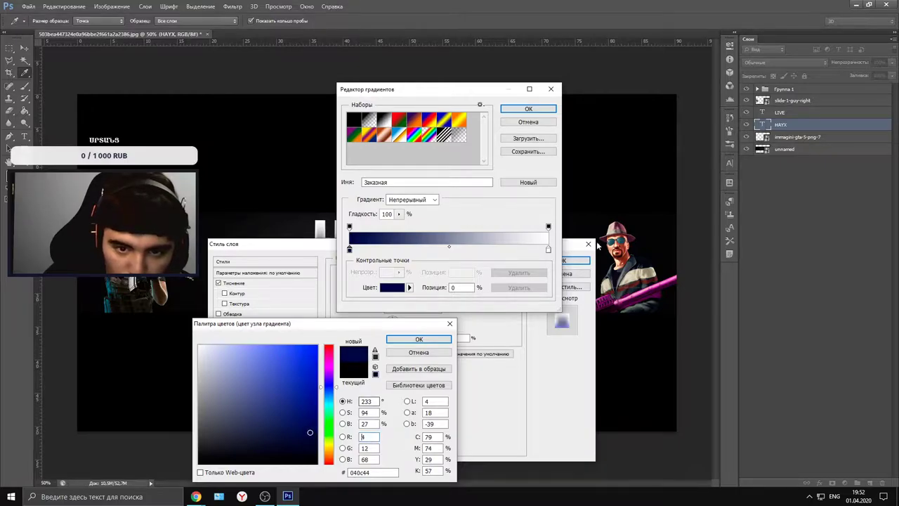
pyautogui.click(548, 250)
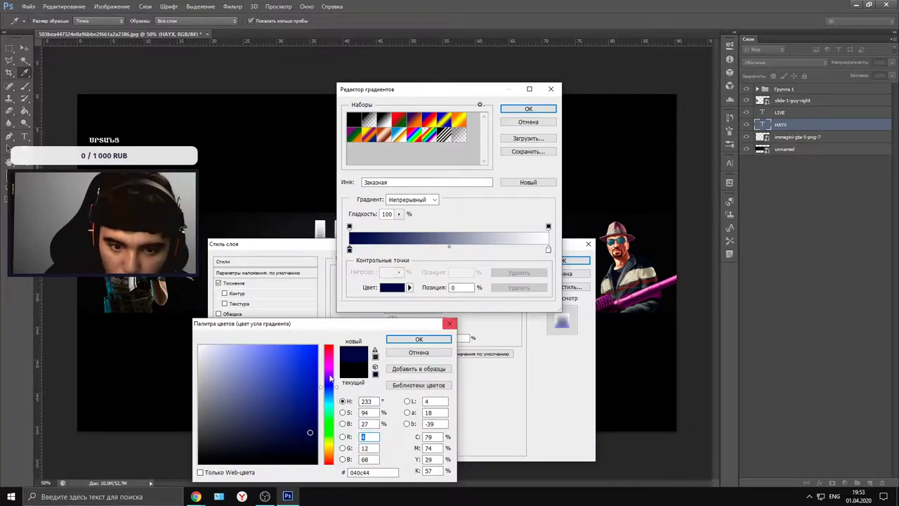
pyautogui.click(404, 340)
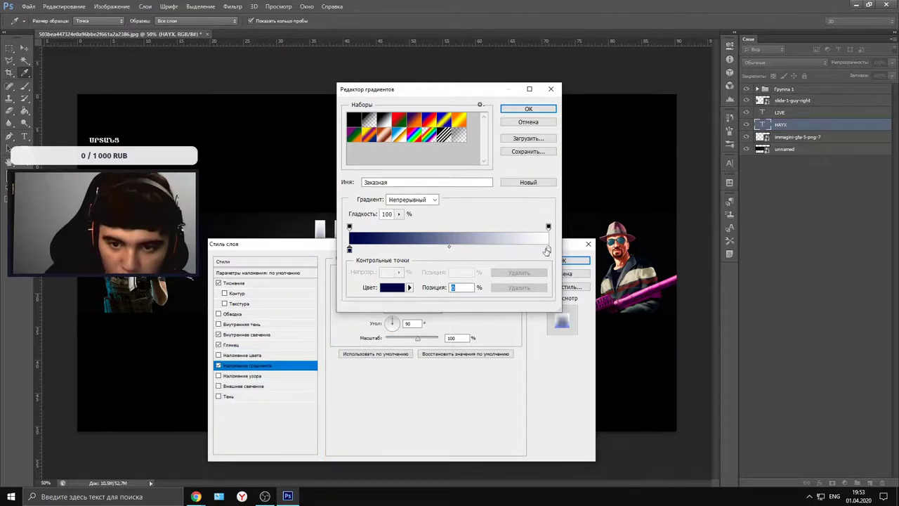
# - Set the gradient's end colour stop at 100% to teal (008dab) and accept the edited gradient
pyautogui.click(548, 249)
pyautogui.click(392, 288)
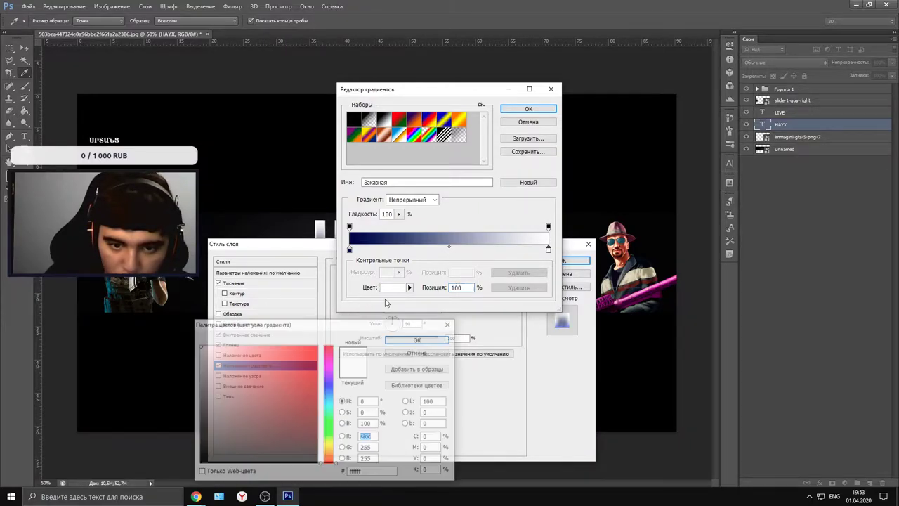
pyautogui.click(330, 400)
pyautogui.moveTo(310, 380); pyautogui.dragTo(325, 384)
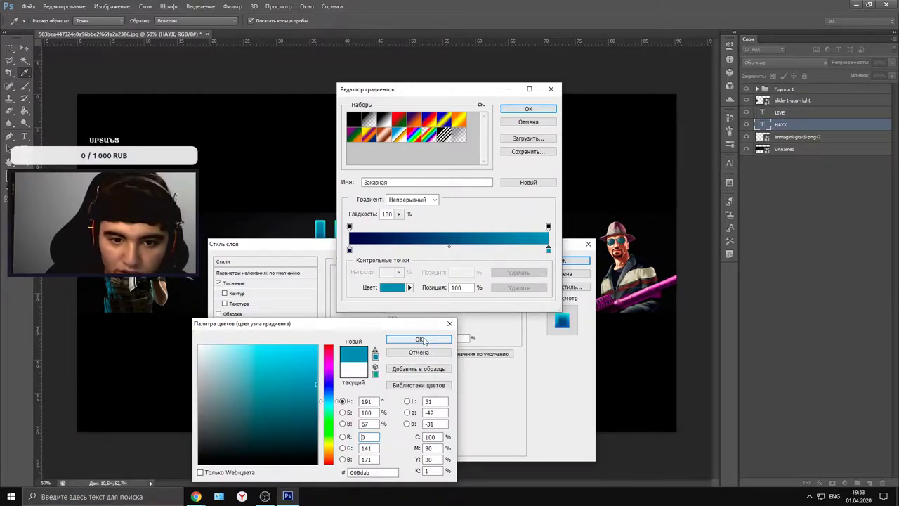
pyautogui.click(420, 340)
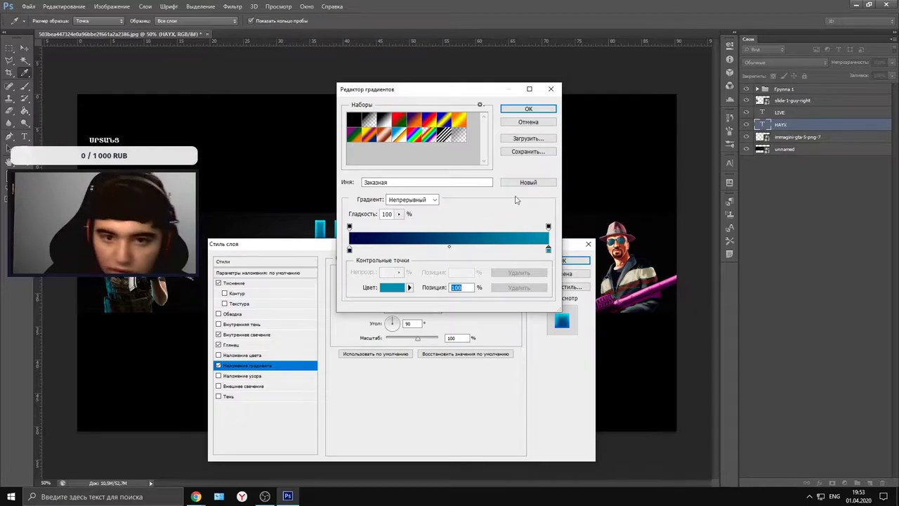
pyautogui.click(529, 109)
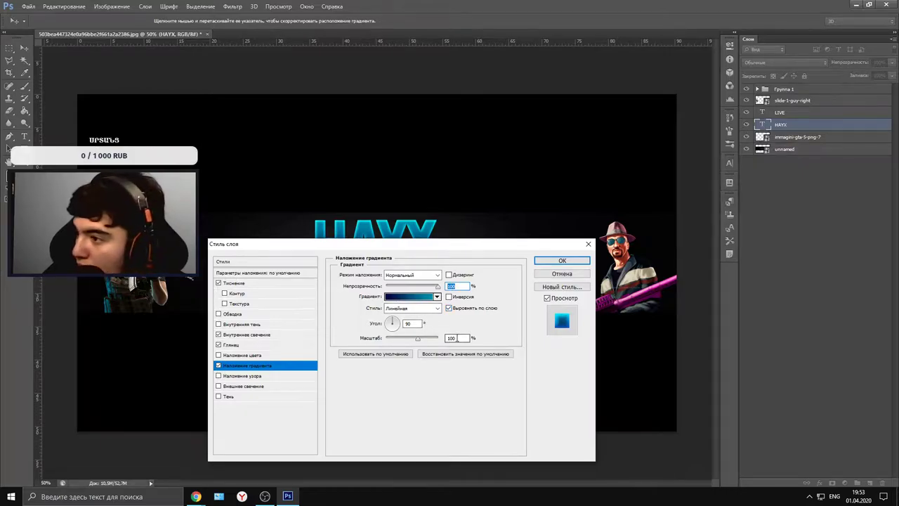
# - Try reversing the gradient overlay's direction and review its colour stops
pyautogui.click(449, 297)
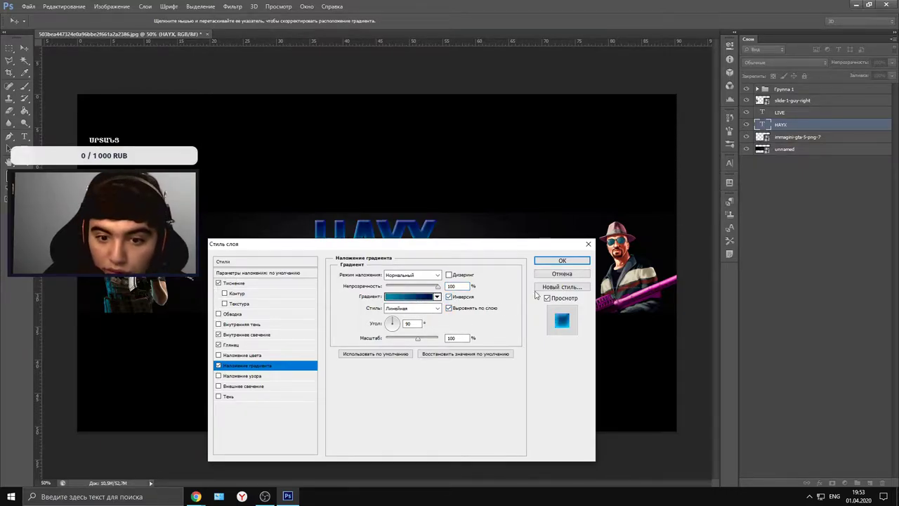
pyautogui.click(449, 297)
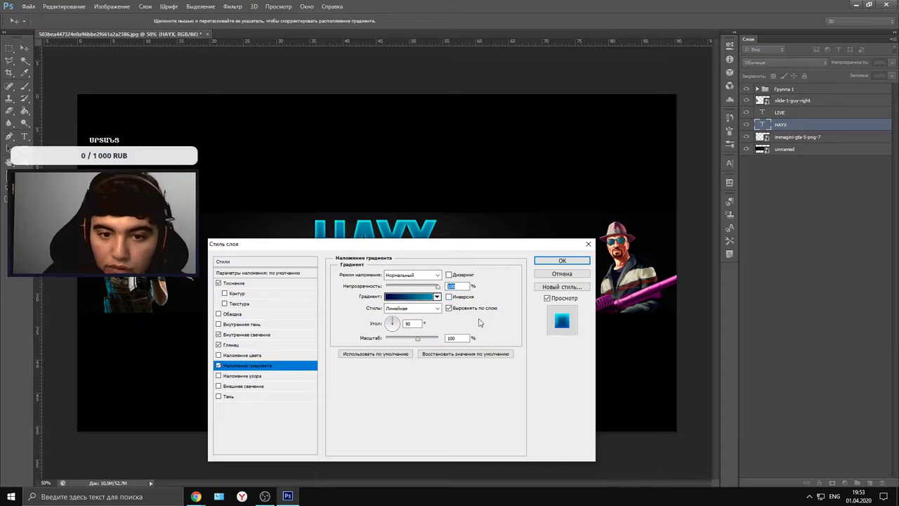
pyautogui.moveTo(457, 246); pyautogui.dragTo(510, 280)
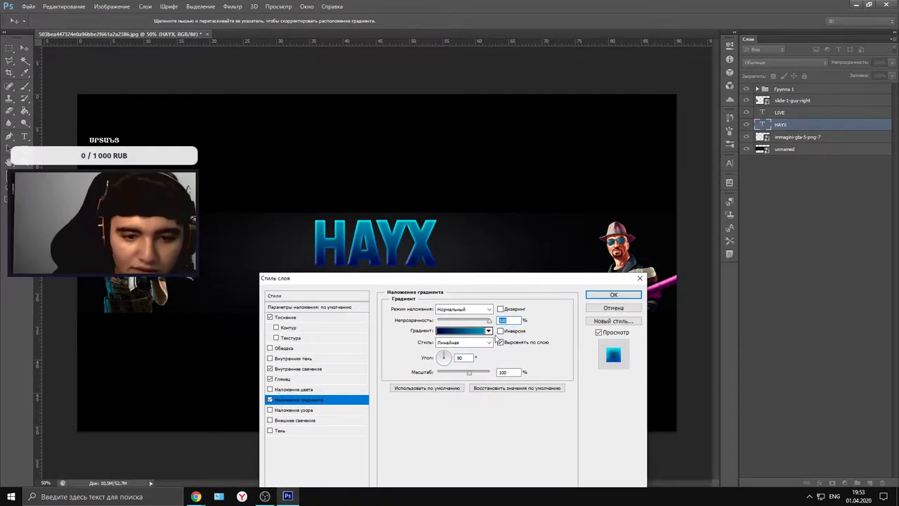
pyautogui.click(470, 330)
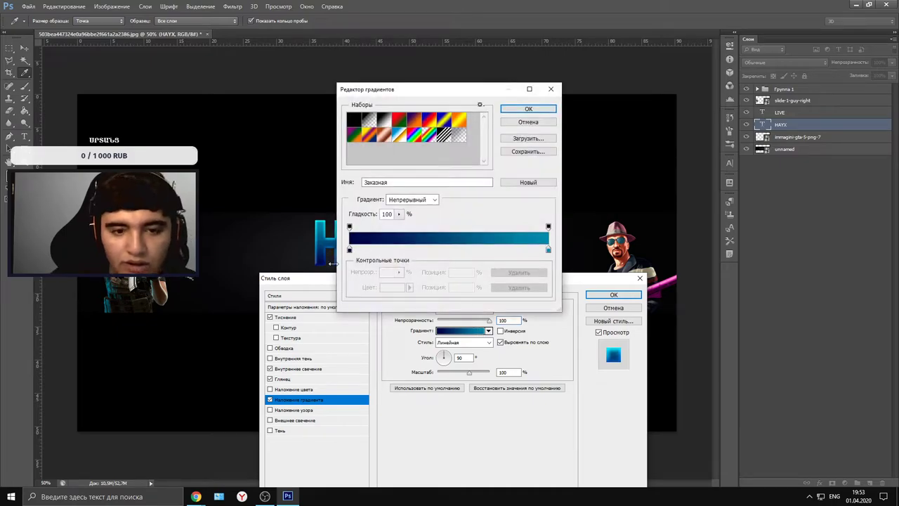
pyautogui.click(528, 109)
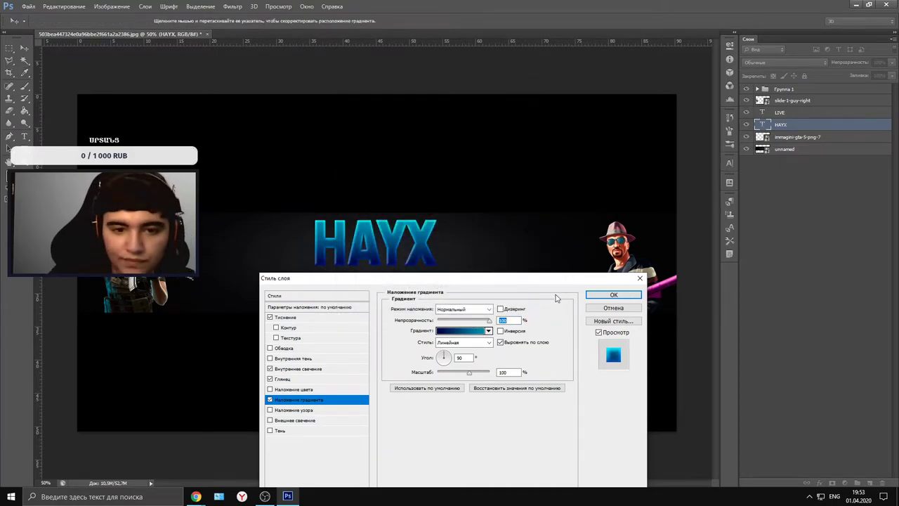
# - Apply the layer style to HAYX and move the text slightly down, closer to LIVE
pyautogui.click(608, 295)
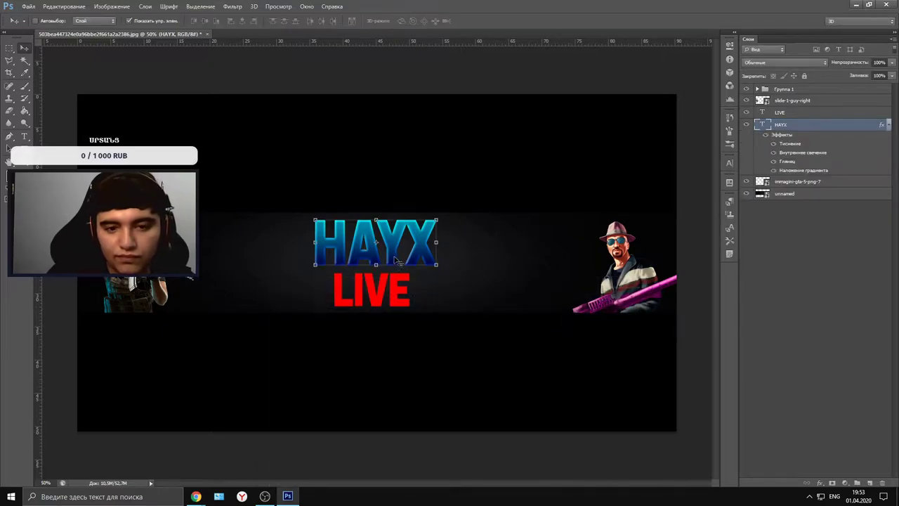
pyautogui.moveTo(395, 259)
pyautogui.mouseDown()
pyautogui.moveTo(393, 268)
pyautogui.moveTo(392, 254)
pyautogui.mouseUp()
pyautogui.rightClick(396, 257)
pyautogui.click(385, 250)
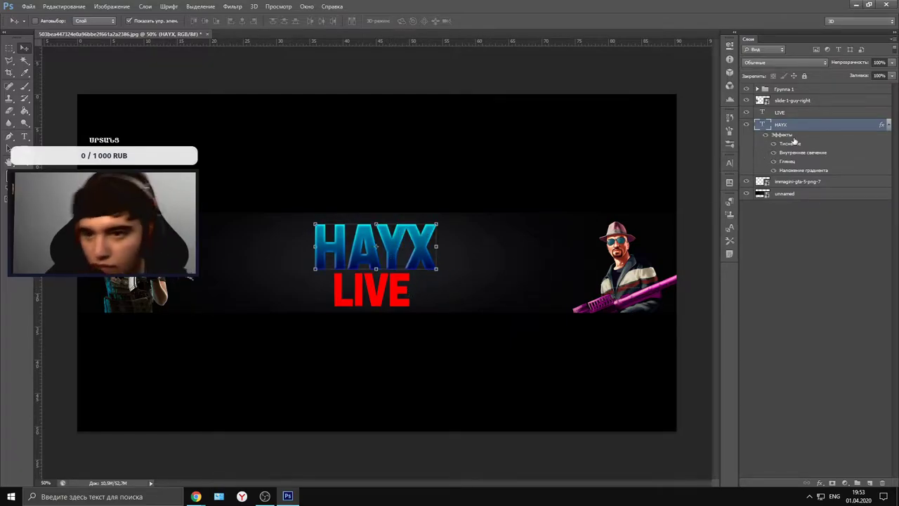
# - Copy all of the HAYX layer's effects onto the LIVE text layer and deselect the layers
pyautogui.moveTo(781, 134); pyautogui.dragTo(779, 114)
pyautogui.click(795, 354)
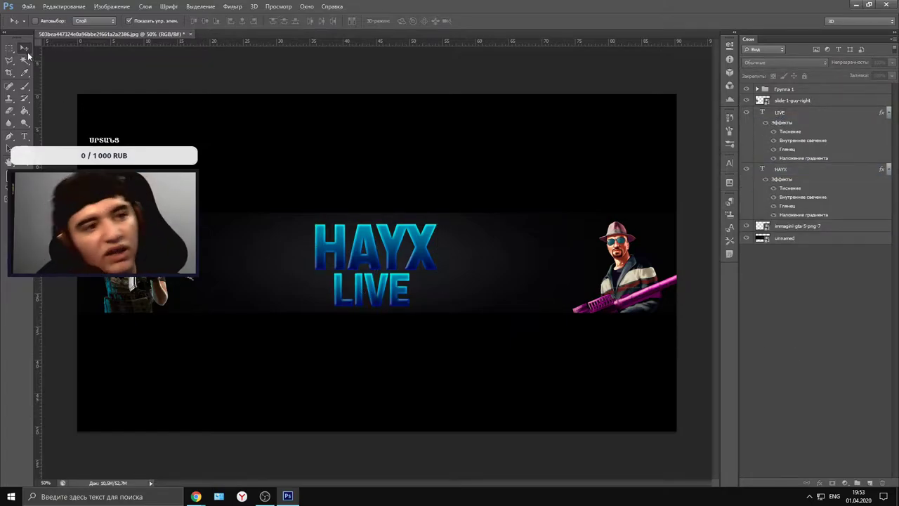
pyautogui.hotkey('alt', 'Tab')
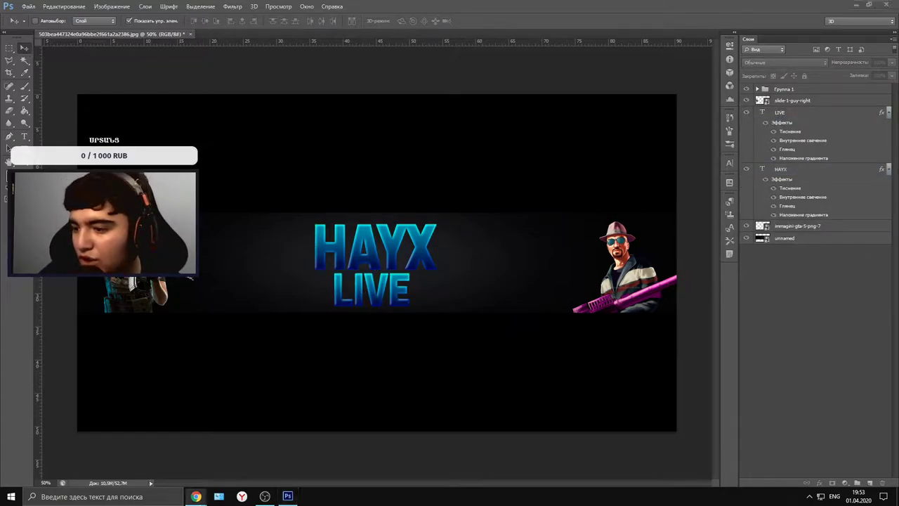
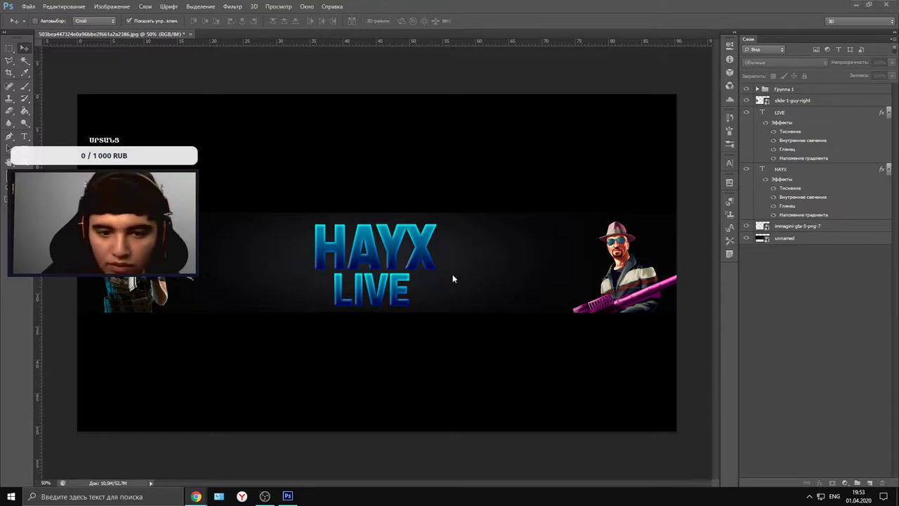
# - Reopen the HAYX layer's Gradient Overlay settings and open its gradient for editing
pyautogui.click(792, 177)
pyautogui.rightClick(792, 177)
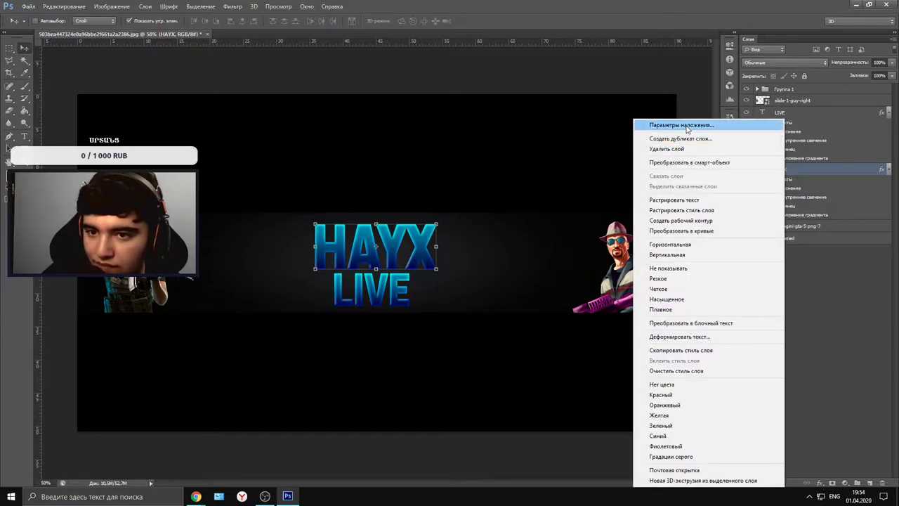
pyautogui.click(681, 125)
pyautogui.click(295, 409)
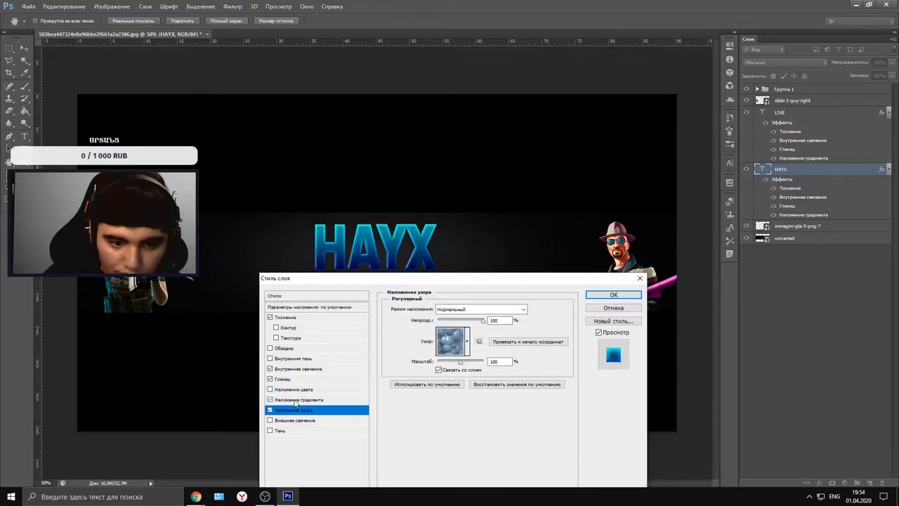
pyautogui.click(295, 399)
pyautogui.click(270, 410)
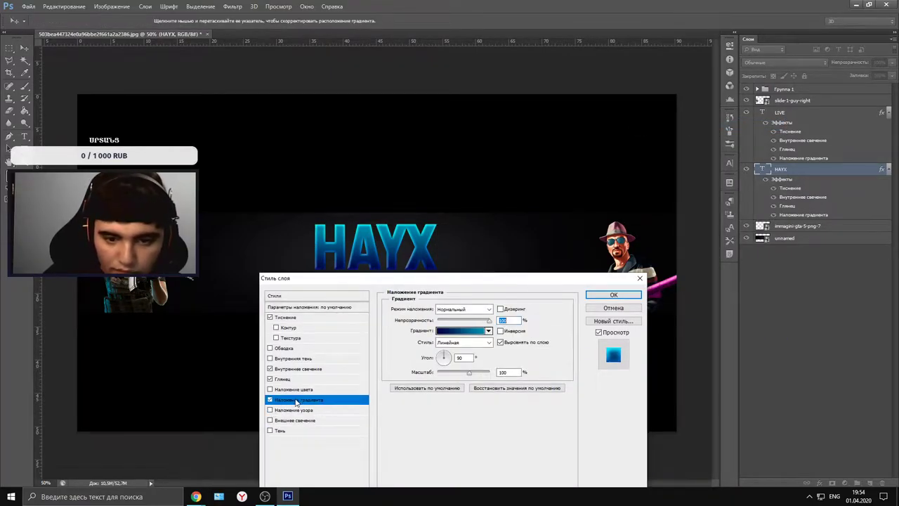
pyautogui.click(460, 331)
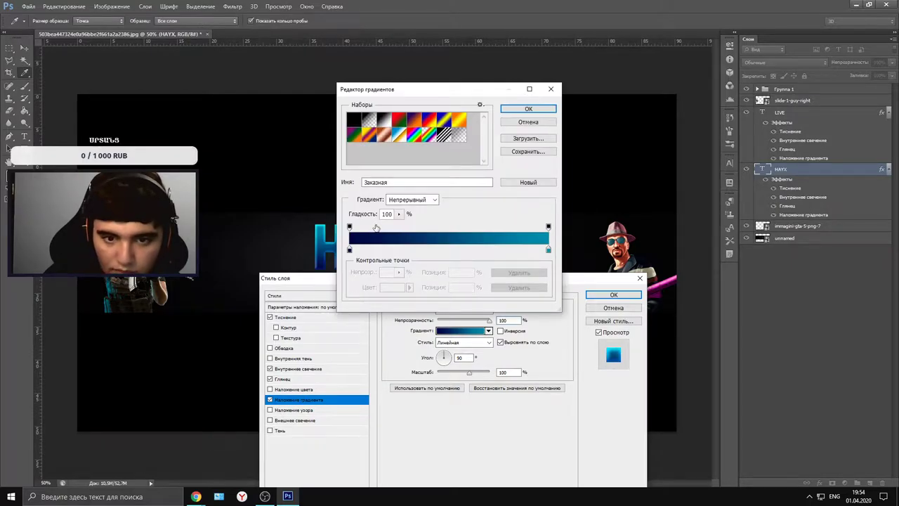
pyautogui.click(350, 250)
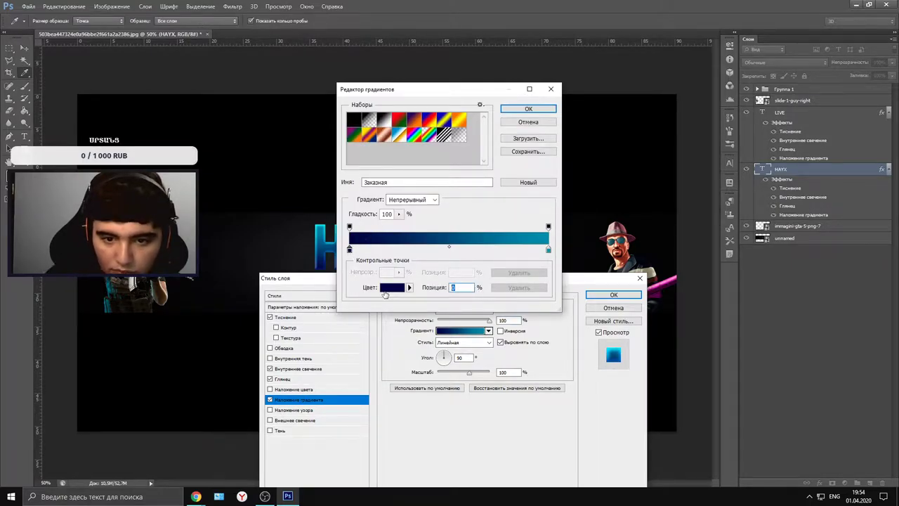
pyautogui.write('100')
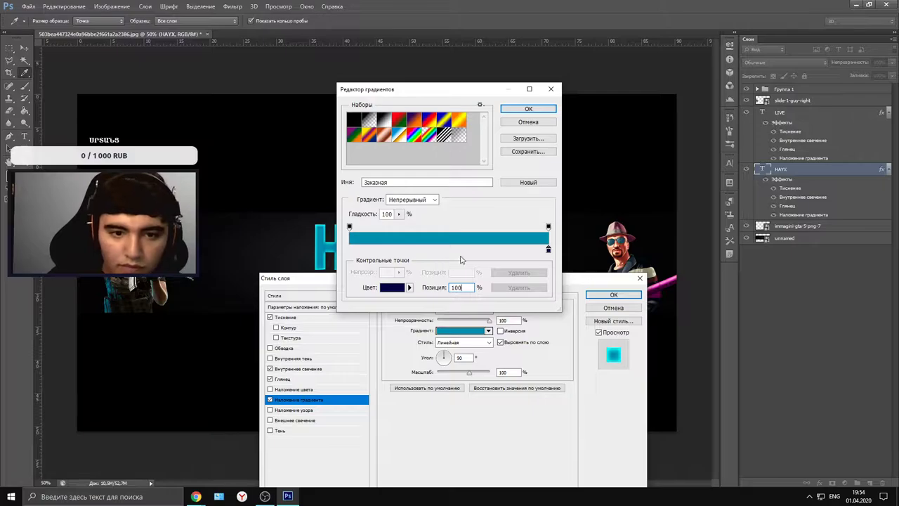
pyautogui.click(548, 251)
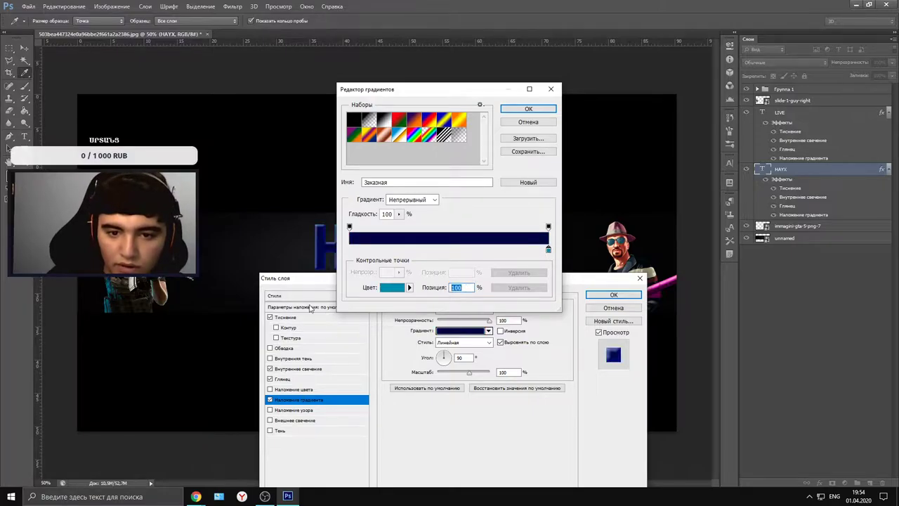
pyautogui.write('100')
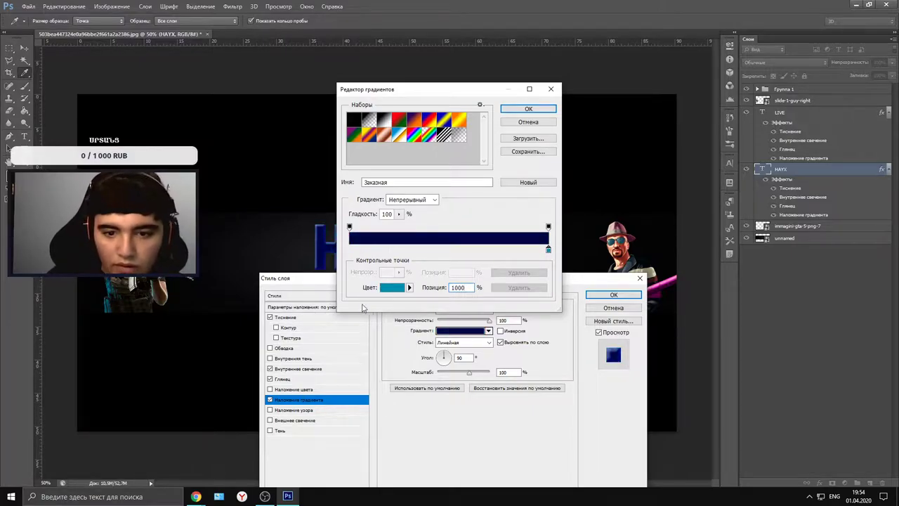
pyautogui.write('0')
pyautogui.press('BackSpace')
pyautogui.doubleClick(456, 287)
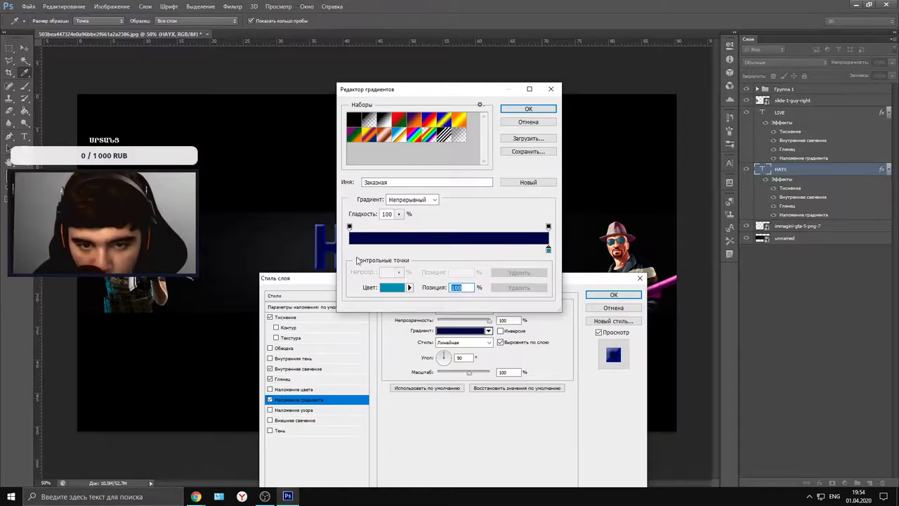
pyautogui.moveTo(548, 250); pyautogui.dragTo(342, 251)
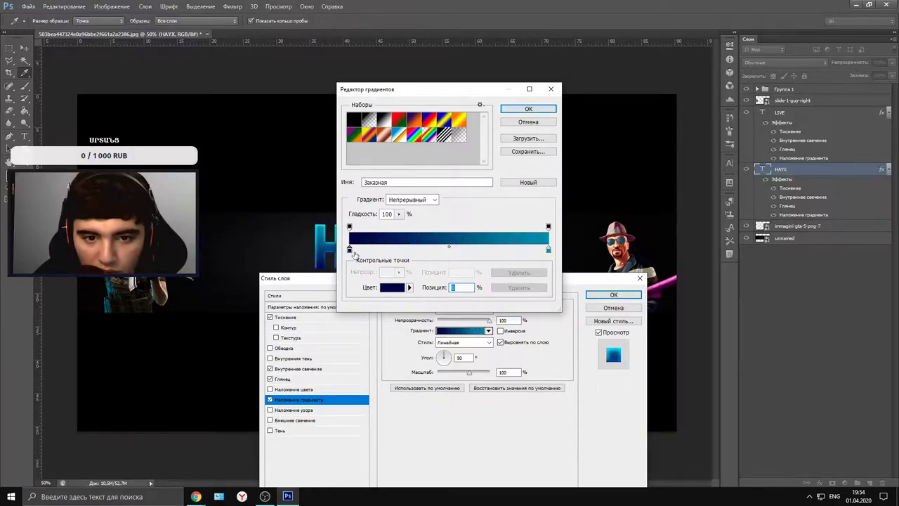
# - Set the gradient's starting colour stop to dark navy 000b5a and confirm the edited gradient
pyautogui.click(395, 287)
pyautogui.moveTo(302, 404)
pyautogui.mouseDown()
pyautogui.moveTo(317, 414)
pyautogui.moveTo(320, 369)
pyautogui.moveTo(317, 421)
pyautogui.mouseUp()
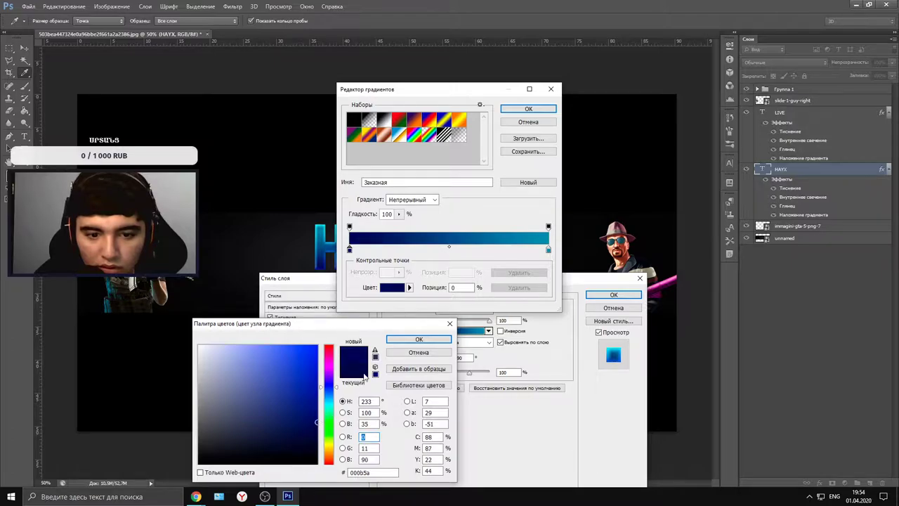
pyautogui.click(408, 340)
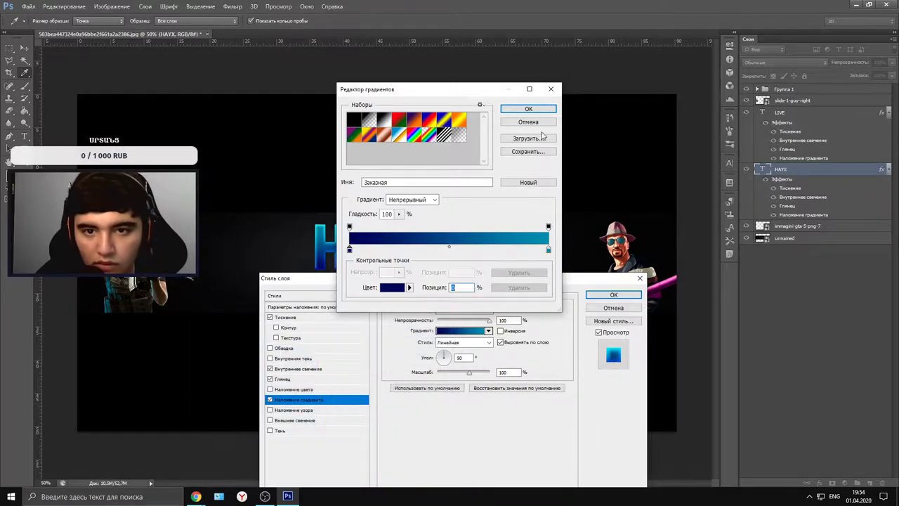
pyautogui.click(543, 112)
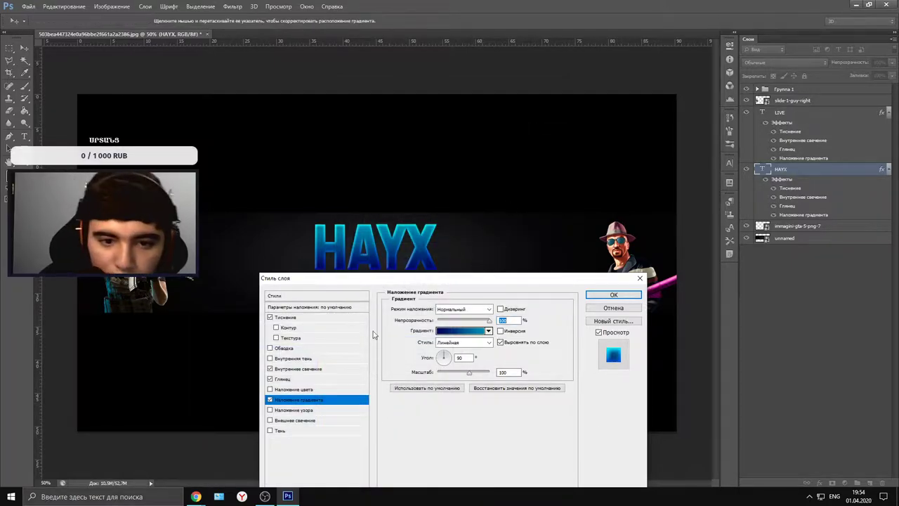
# - Try the HAYX gradient overlay with its direction reversed and with alignment to the layer switched off
pyautogui.click(501, 331)
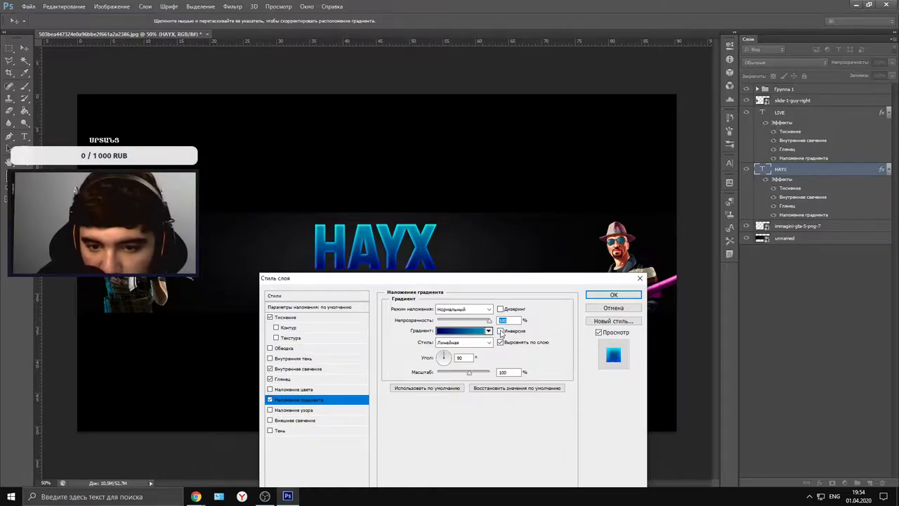
pyautogui.click(501, 332)
pyautogui.click(501, 332)
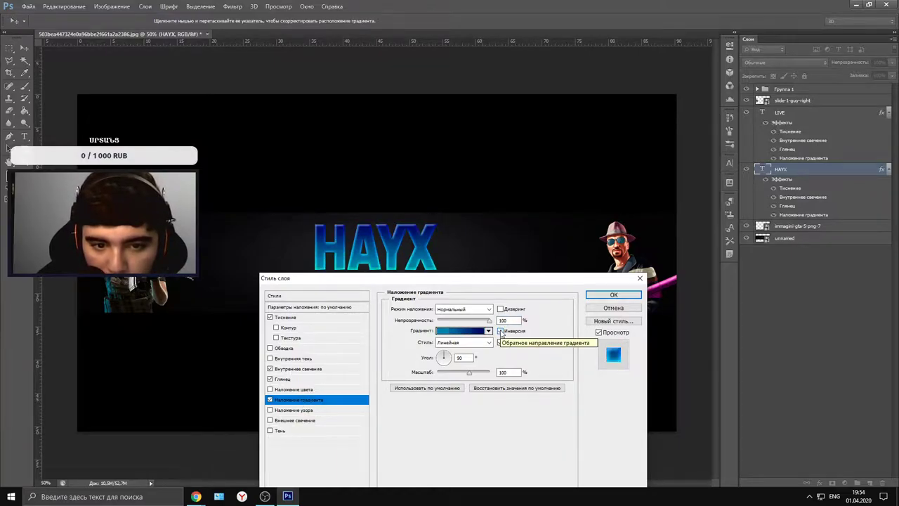
pyautogui.click(501, 332)
pyautogui.click(501, 332)
pyautogui.click(501, 332)
pyautogui.click(501, 331)
pyautogui.click(501, 330)
pyautogui.click(501, 330)
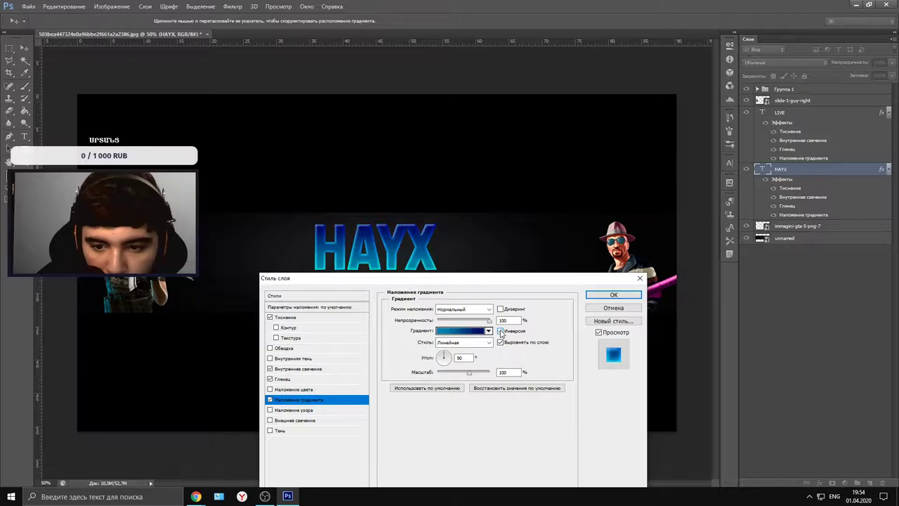
pyautogui.click(501, 332)
pyautogui.click(501, 342)
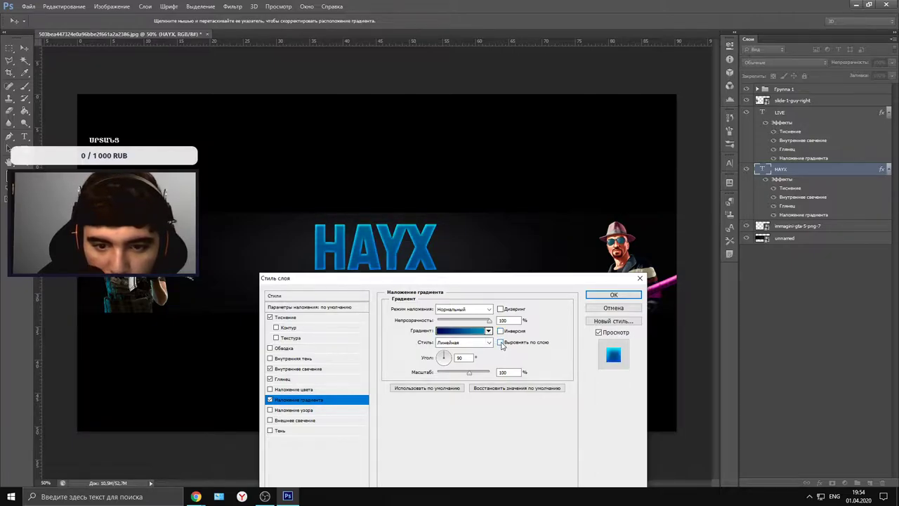
pyautogui.click(501, 343)
pyautogui.click(501, 342)
pyautogui.click(501, 342)
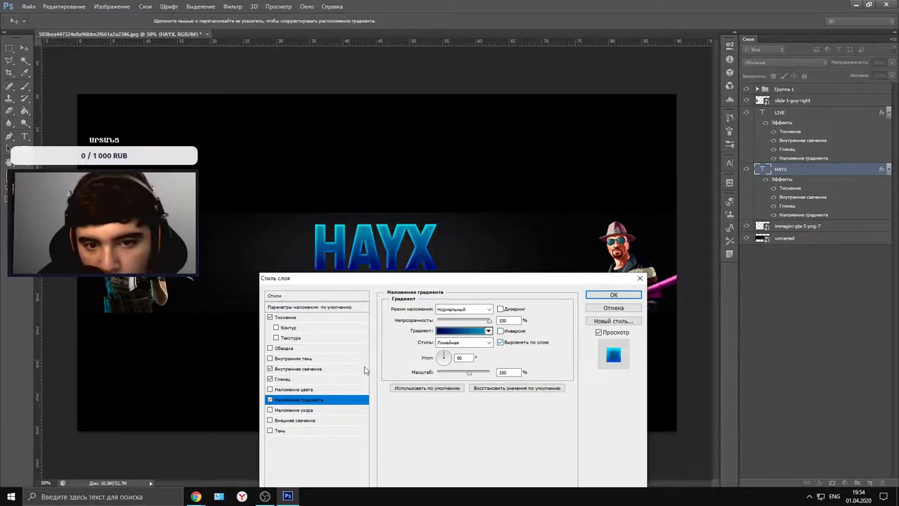
# - Set the HAYX layer's inner glow colour to bright cyan 00eaff
pyautogui.click(280, 379)
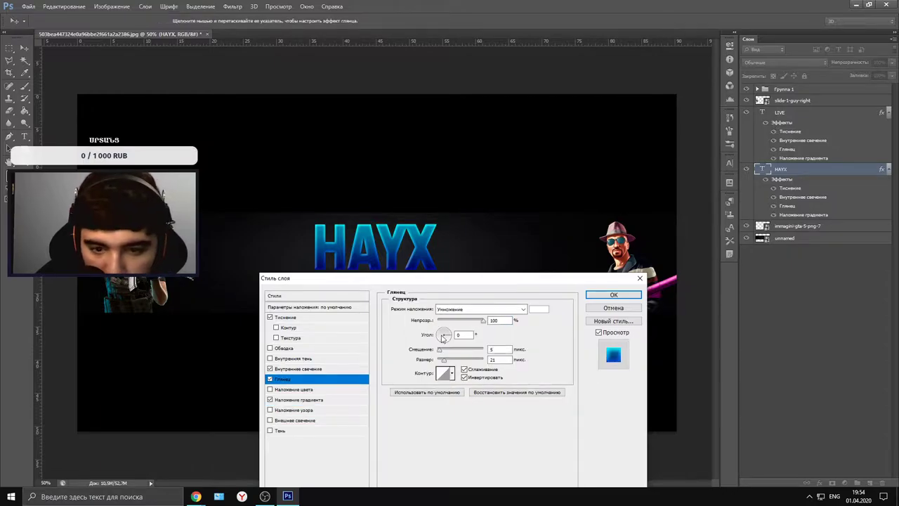
pyautogui.click(295, 369)
pyautogui.click(425, 342)
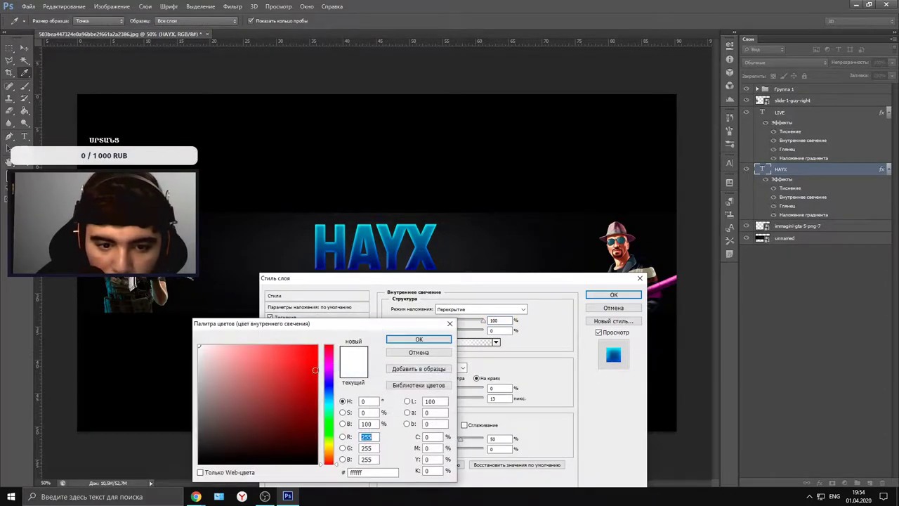
pyautogui.click(325, 401)
pyautogui.click(317, 348)
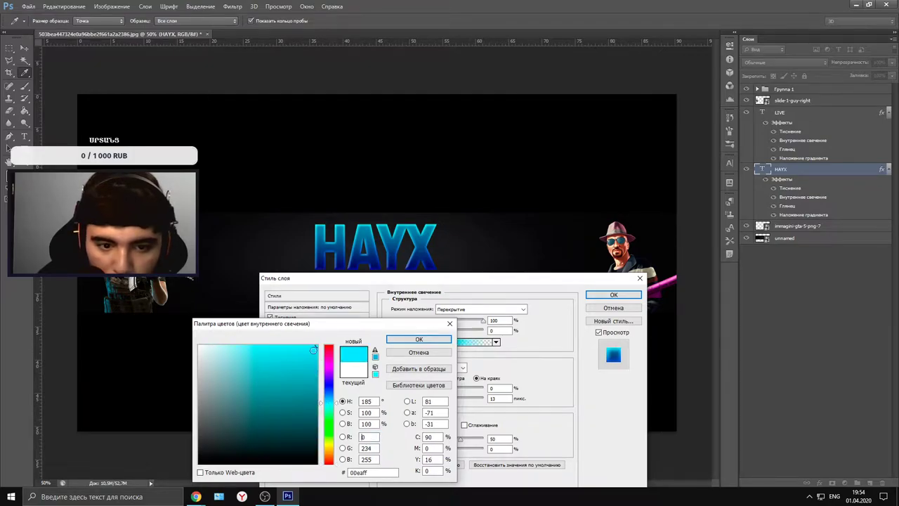
pyautogui.click(390, 341)
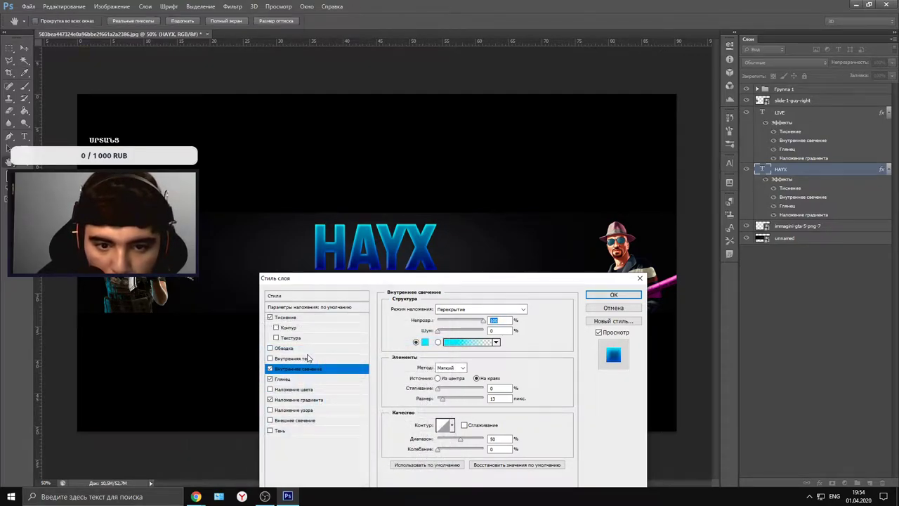
# - Set the HAYX bevel's highlight colour to cyan 00f0ff and apply the layer style
pyautogui.click(270, 317)
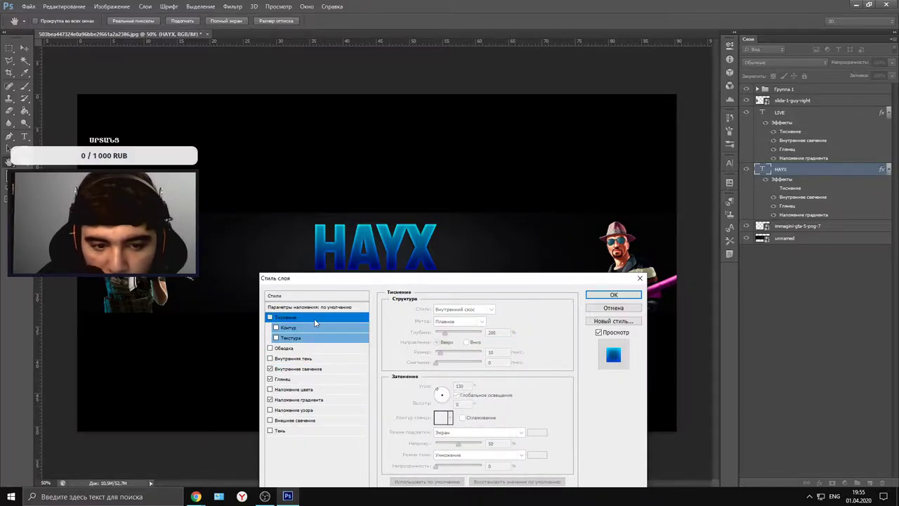
pyautogui.click(270, 318)
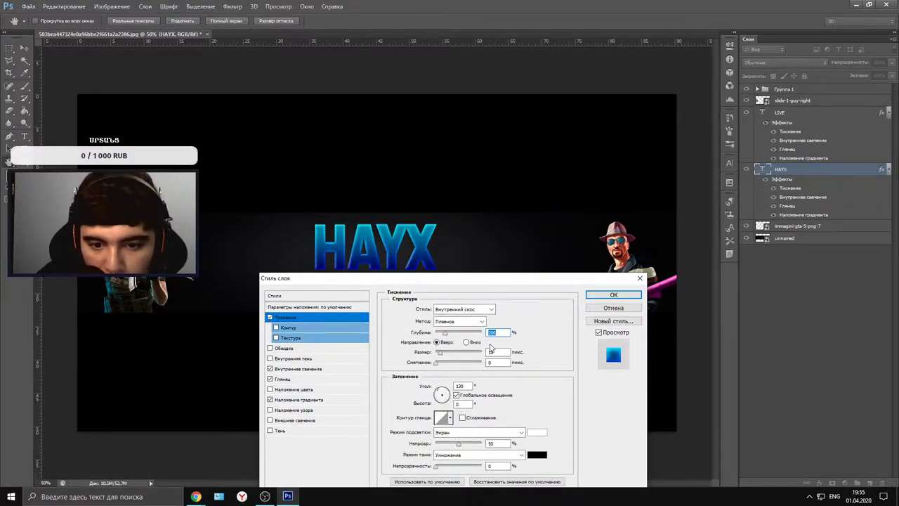
pyautogui.click(536, 433)
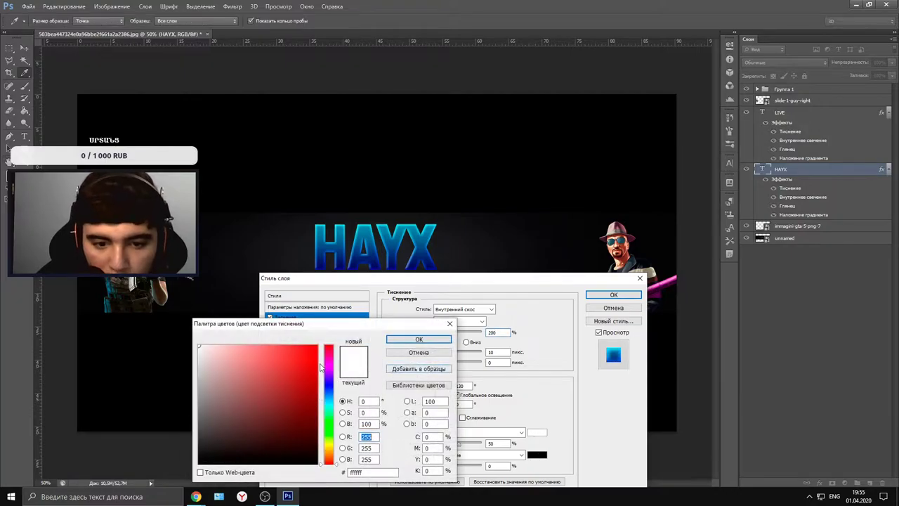
pyautogui.click(329, 404)
pyautogui.moveTo(302, 360); pyautogui.dragTo(333, 335)
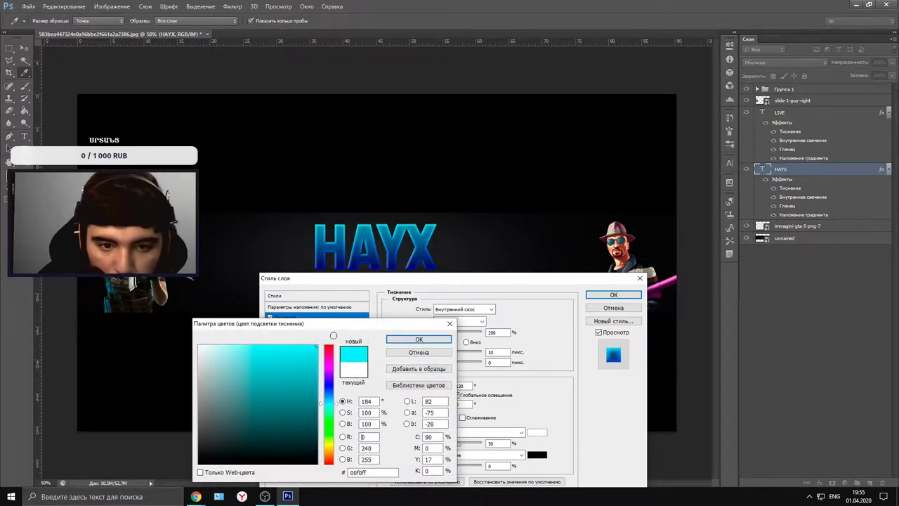
pyautogui.moveTo(295, 375); pyautogui.dragTo(352, 337)
pyautogui.click(401, 338)
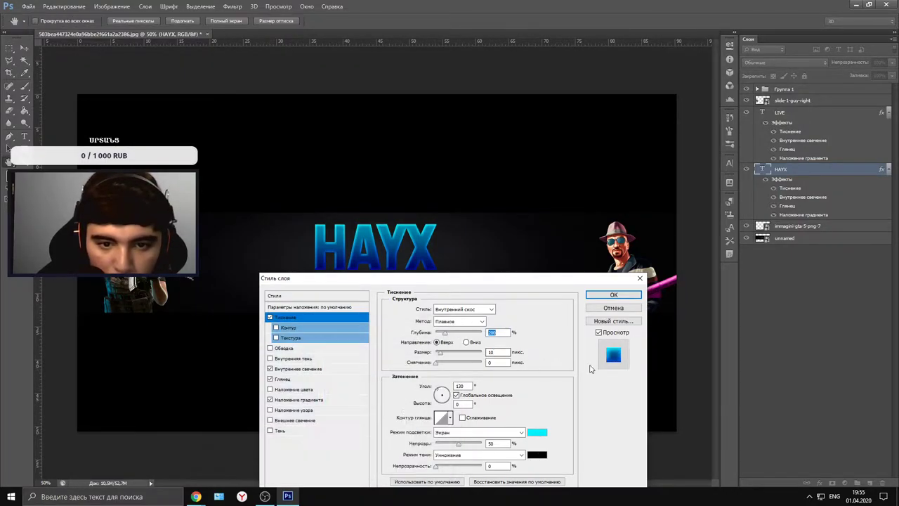
pyautogui.click(623, 298)
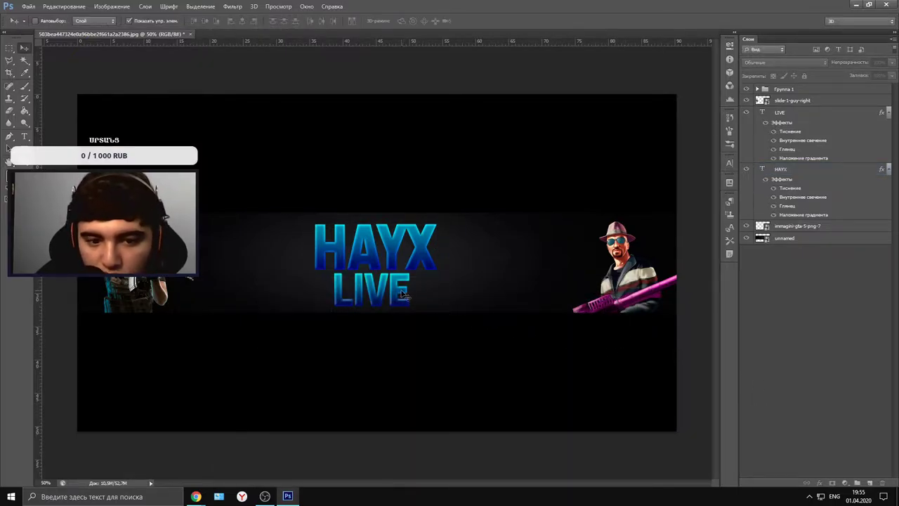
# - Copy the updated HAYX effects onto the LIVE text layer and deselect the layers
pyautogui.click(782, 179)
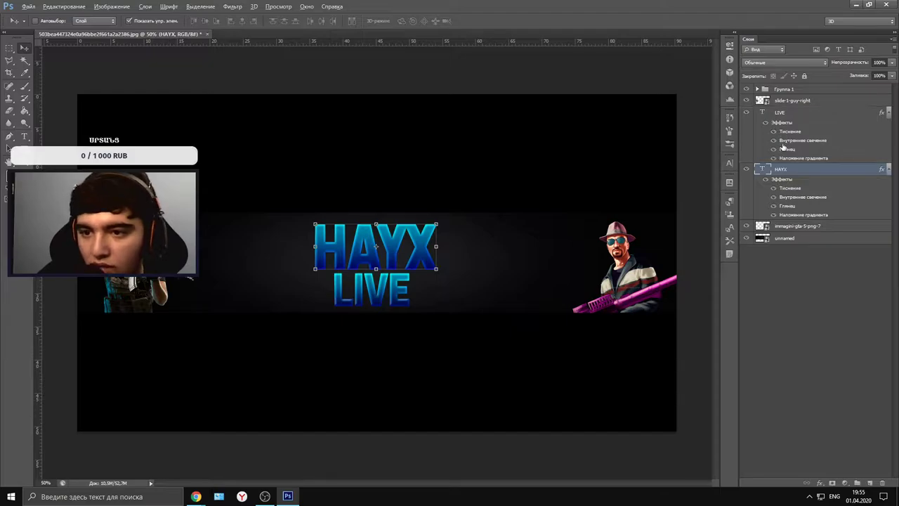
pyautogui.click(803, 368)
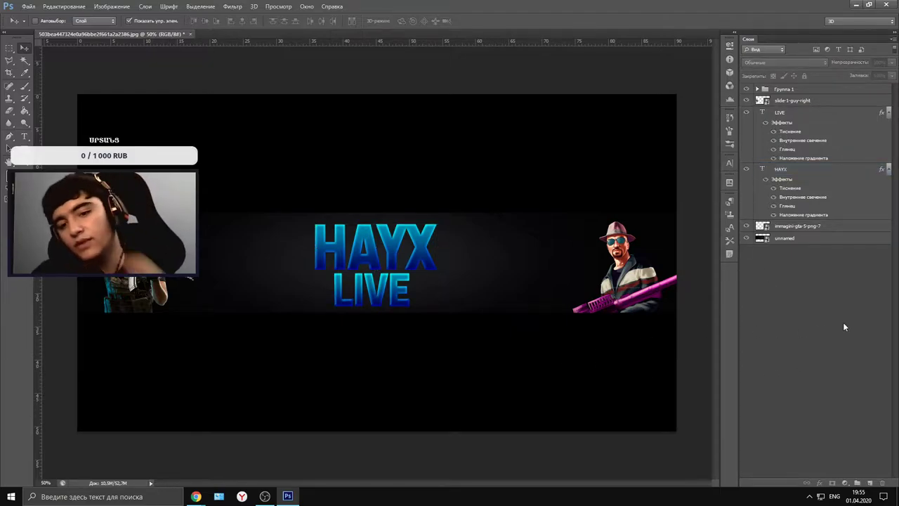
# - Minimise the banner document's window, switch to Chrome and open a new browser tab
pyautogui.hotkey('alt', 'Tab')
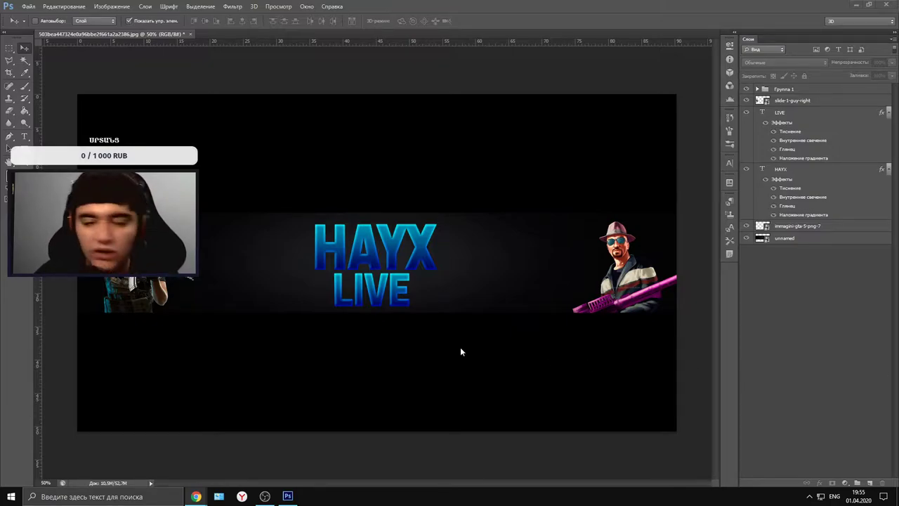
pyautogui.click(856, 4)
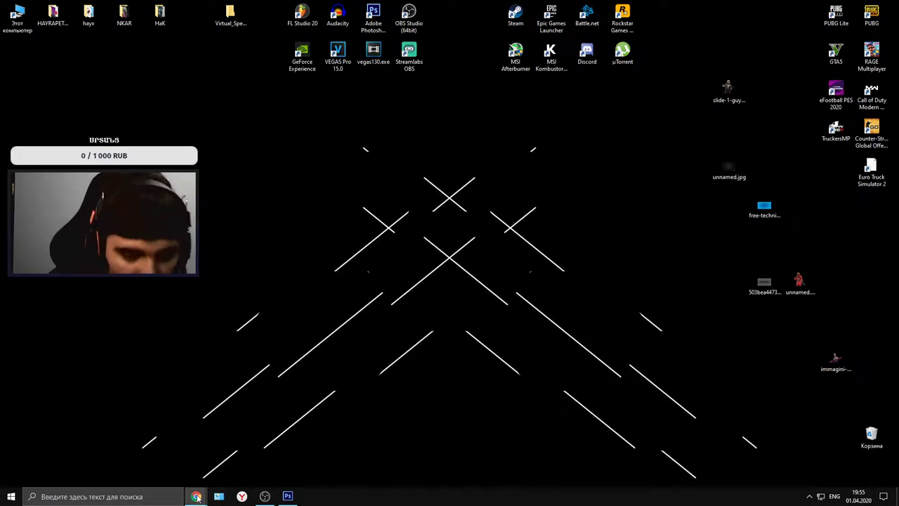
pyautogui.moveTo(196, 496)
pyautogui.click(267, 453)
pyautogui.click(179, 24)
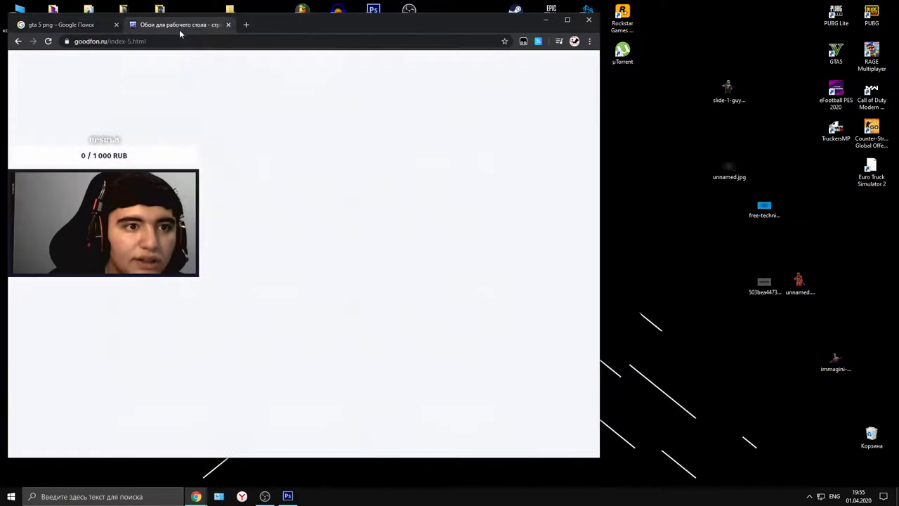
pyautogui.click(246, 24)
# - Search Google for "google font", open the Google Fonts site and maximise the browser window
pyautogui.write('fo')
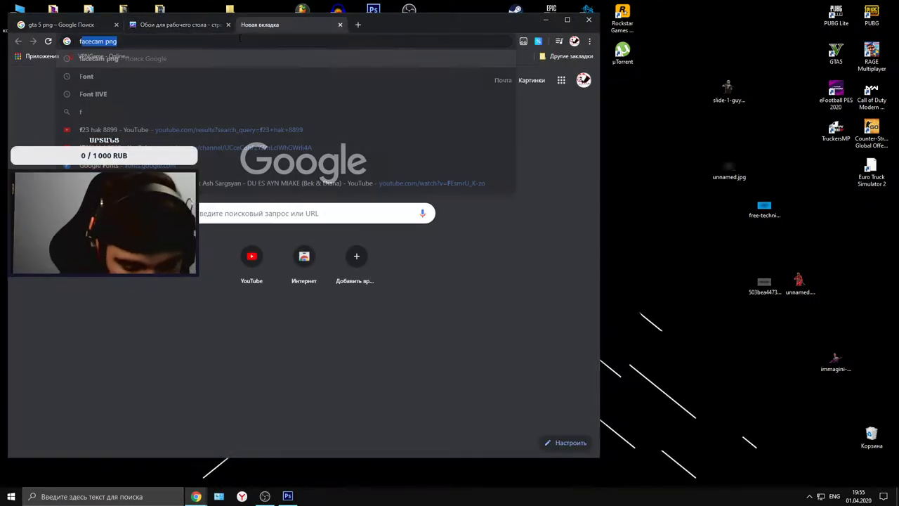
pyautogui.write('nt')
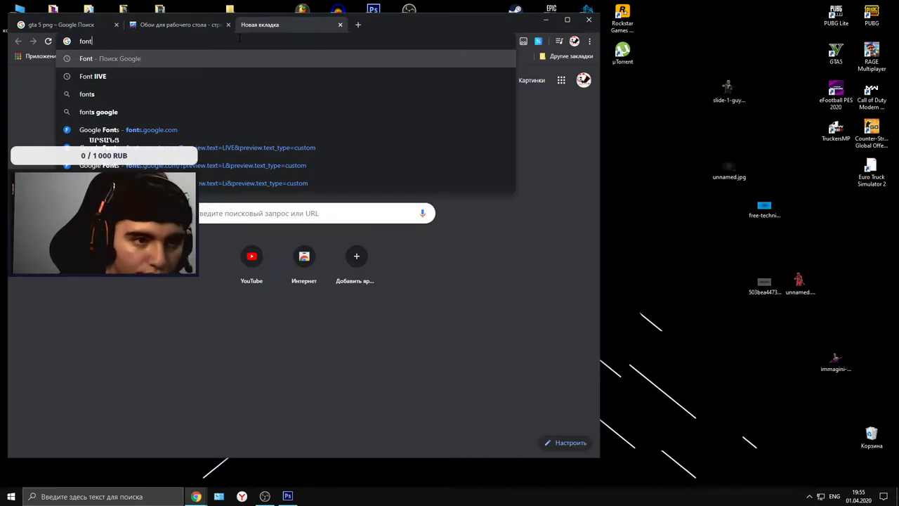
pyautogui.press('BackSpace')
pyautogui.press('BackSpace')
pyautogui.press('BackSpace')
pyautogui.press('BackSpace')
pyautogui.write('go')
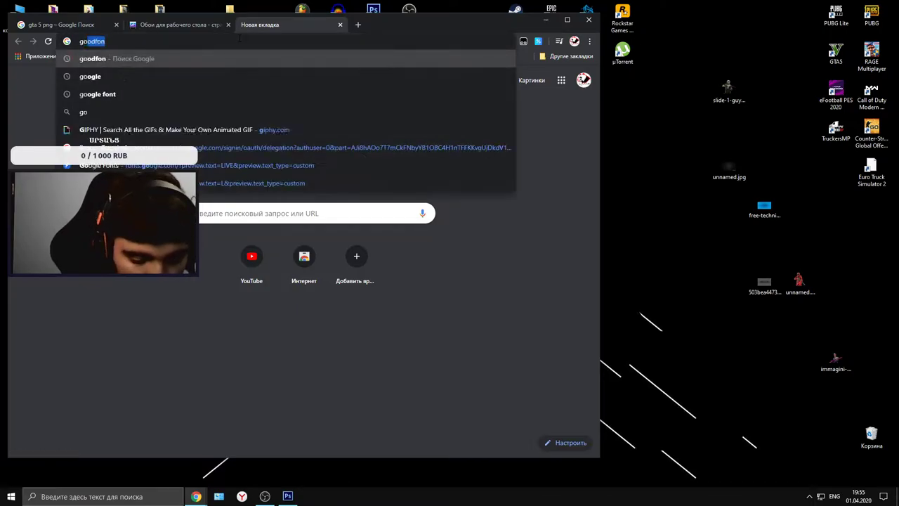
pyautogui.press('Down')
pyautogui.press('Down')
pyautogui.press('Return')
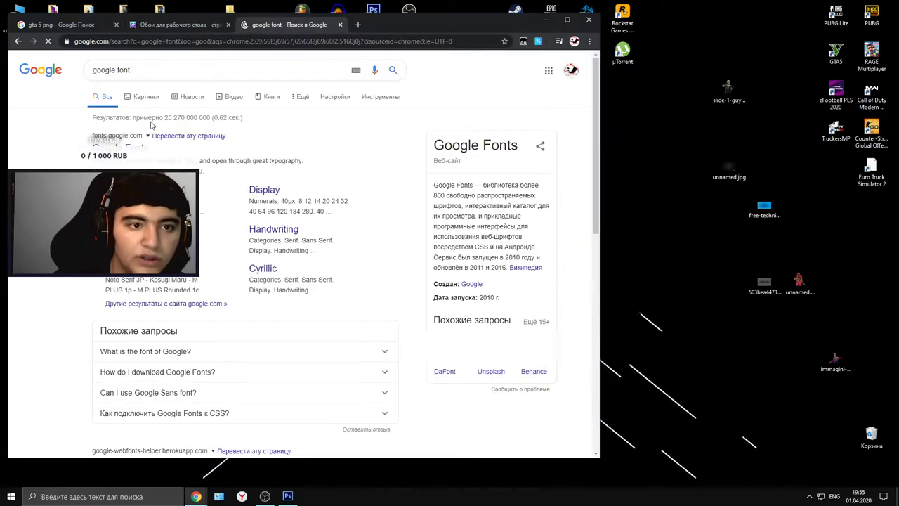
pyautogui.click(130, 146)
pyautogui.click(567, 20)
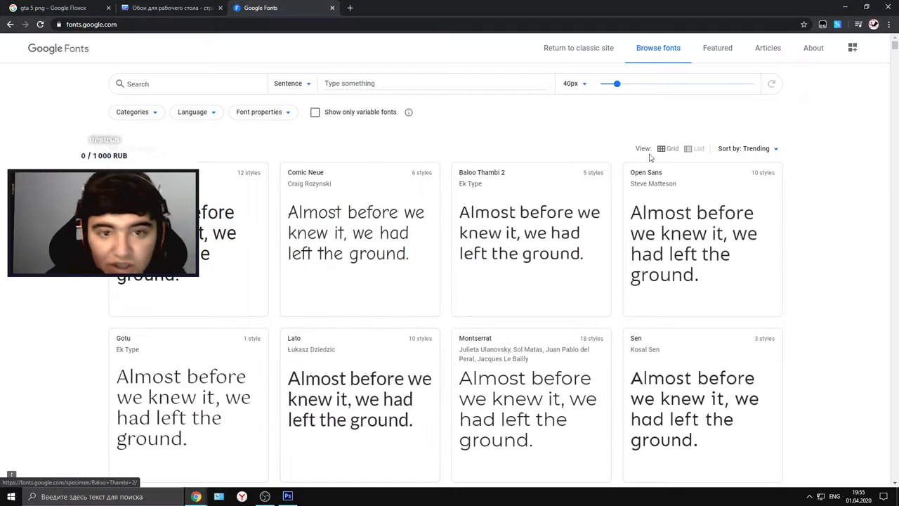
# - Browse the Google Fonts catalogue for a bold display font that suits the banner title
pyautogui.click(459, 86)
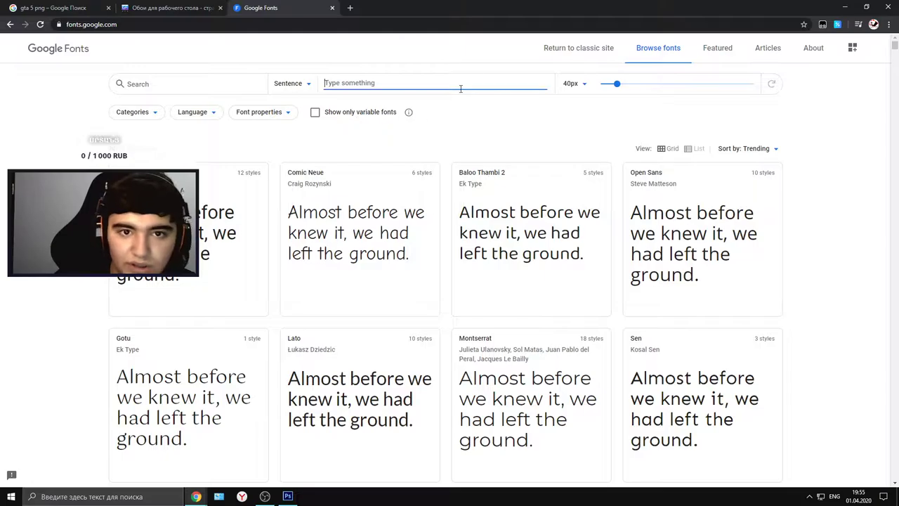
pyautogui.scroll(-10, 520, 380)
pyautogui.scroll(-10, 523, 368)
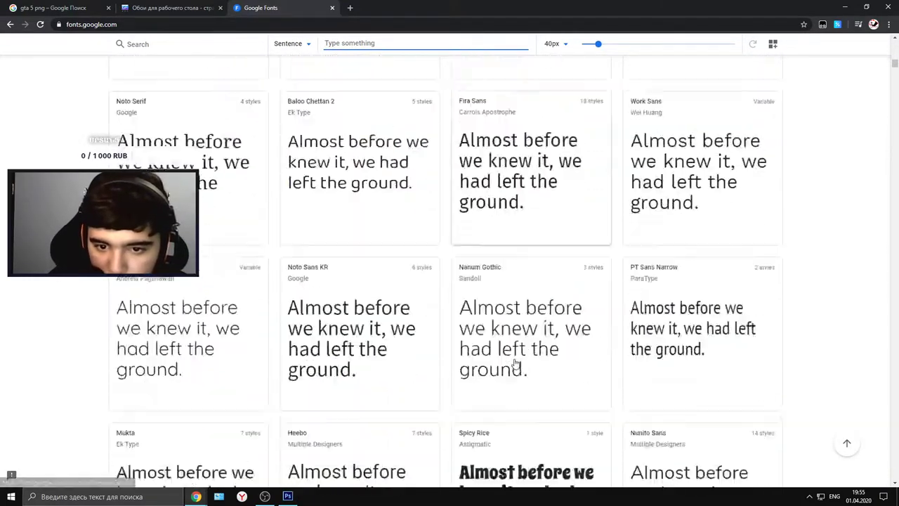
pyautogui.scroll(-10, 601, 326)
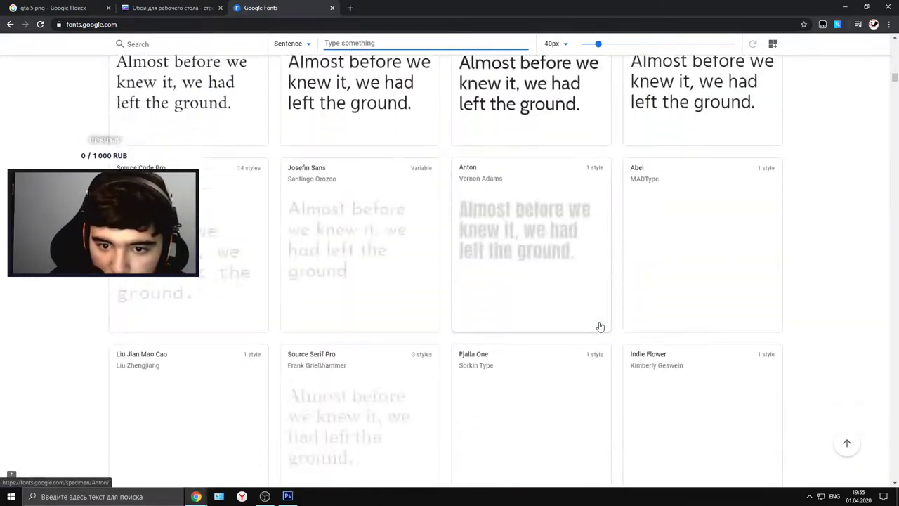
pyautogui.scroll(-10, 267, 310)
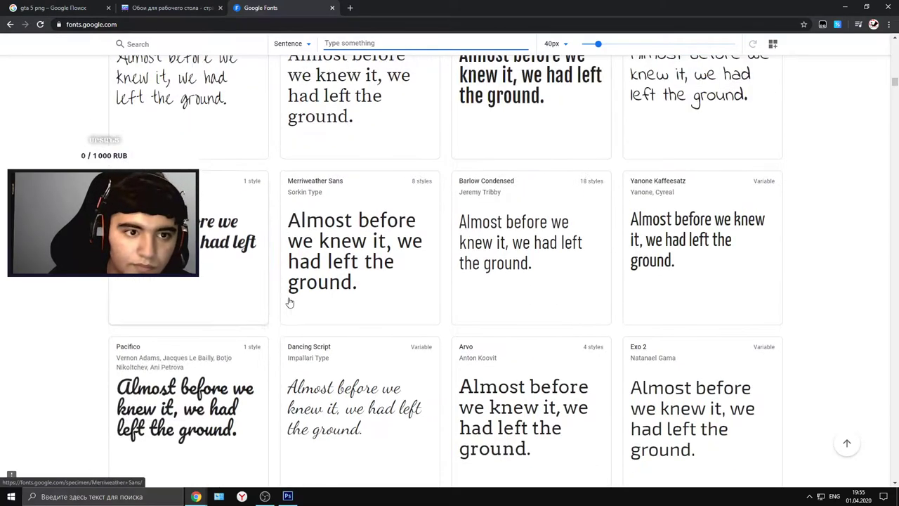
pyautogui.scroll(-10, 396, 288)
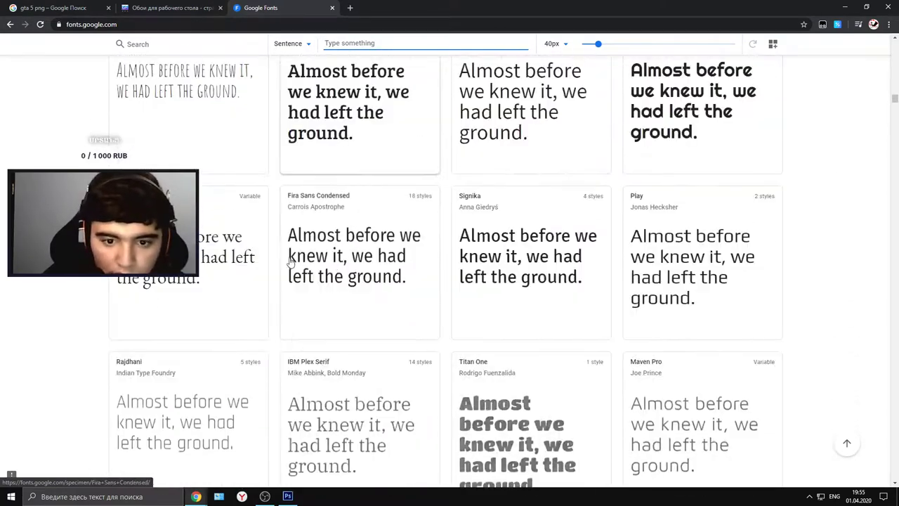
pyautogui.scroll(-2, 538, 374)
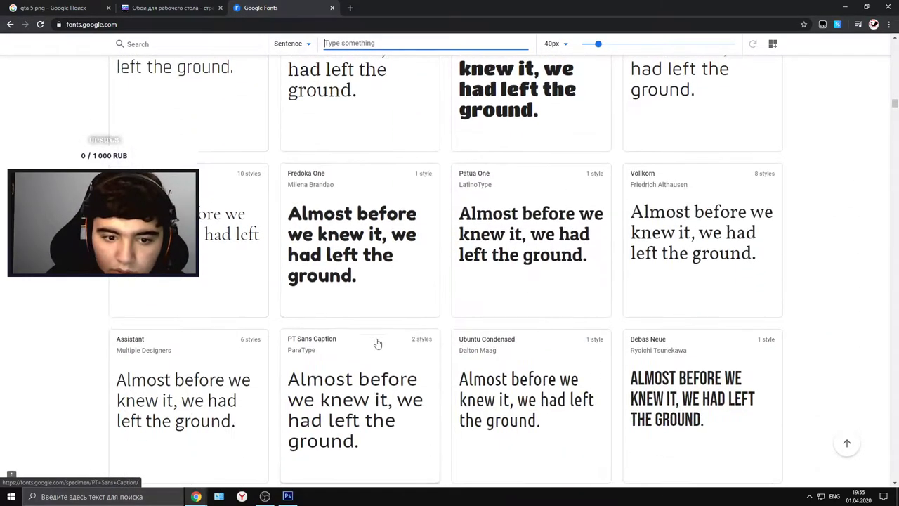
pyautogui.scroll(-1, 342, 290)
pyautogui.scroll(-4, 342, 291)
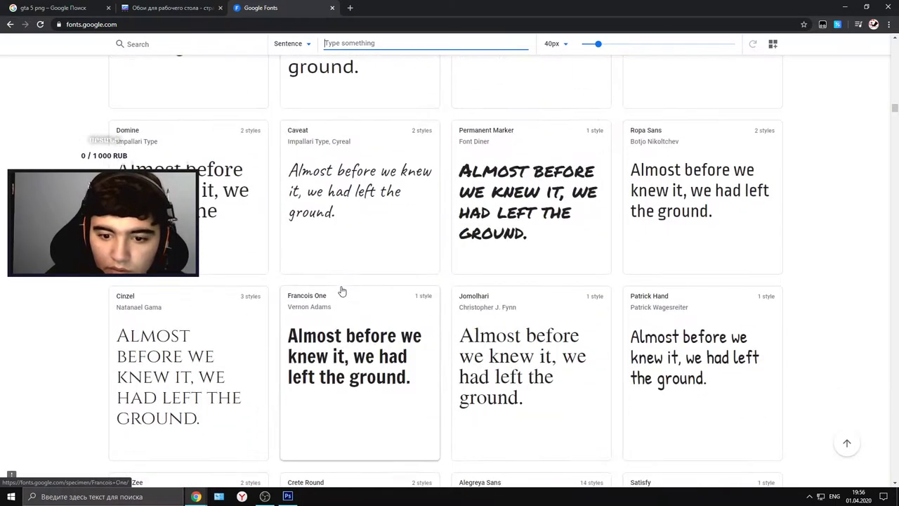
pyautogui.scroll(-9, 344, 288)
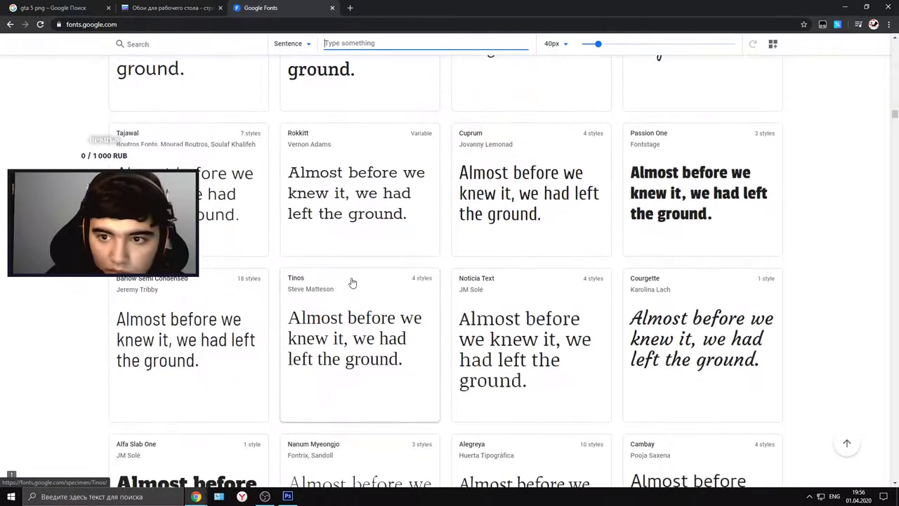
pyautogui.scroll(-2, 353, 283)
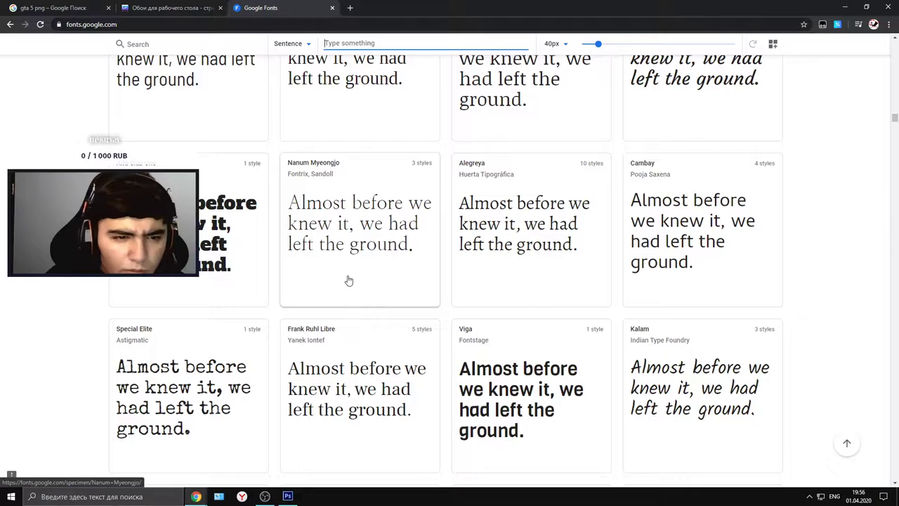
pyautogui.scroll(-13, 349, 280)
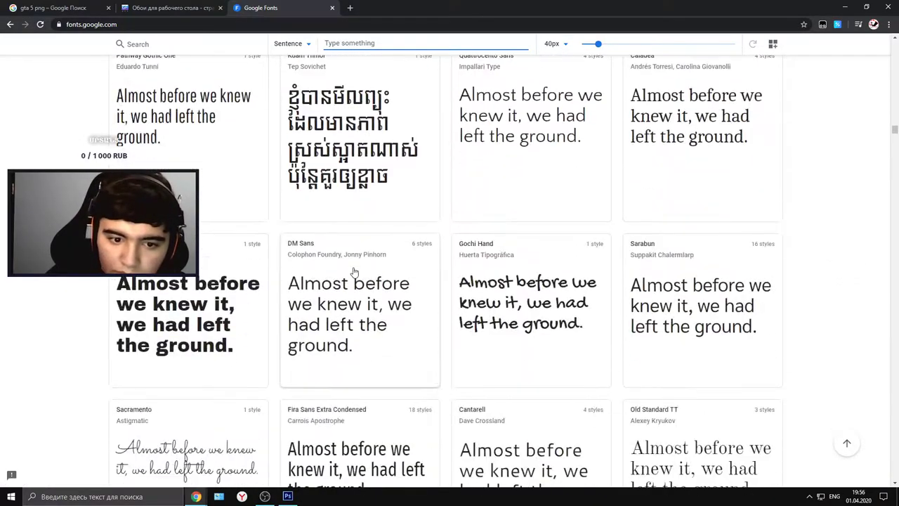
pyautogui.scroll(-8, 355, 272)
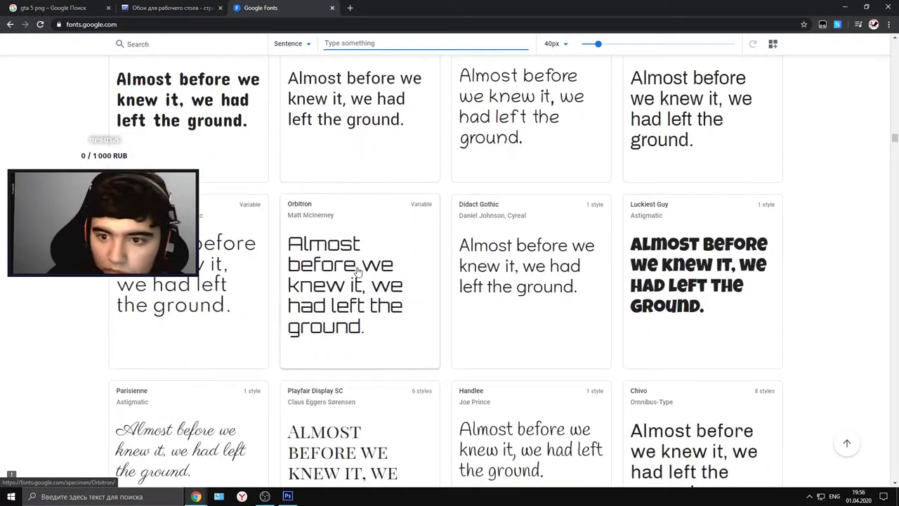
# - Open the Luckiest Guy font page, copy the font's name and download the font family
pyautogui.click(761, 243)
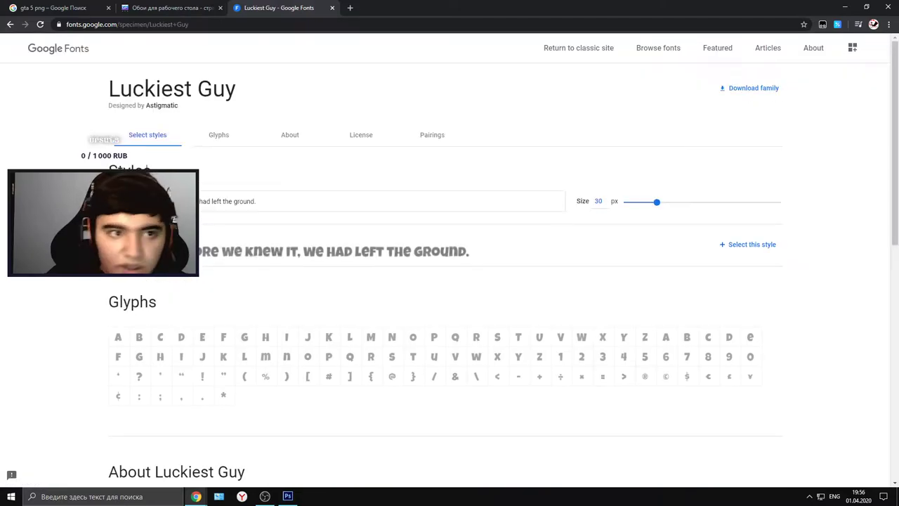
pyautogui.moveTo(202, 99); pyautogui.dragTo(111, 86)
pyautogui.hotkey('ctrl', 'c')
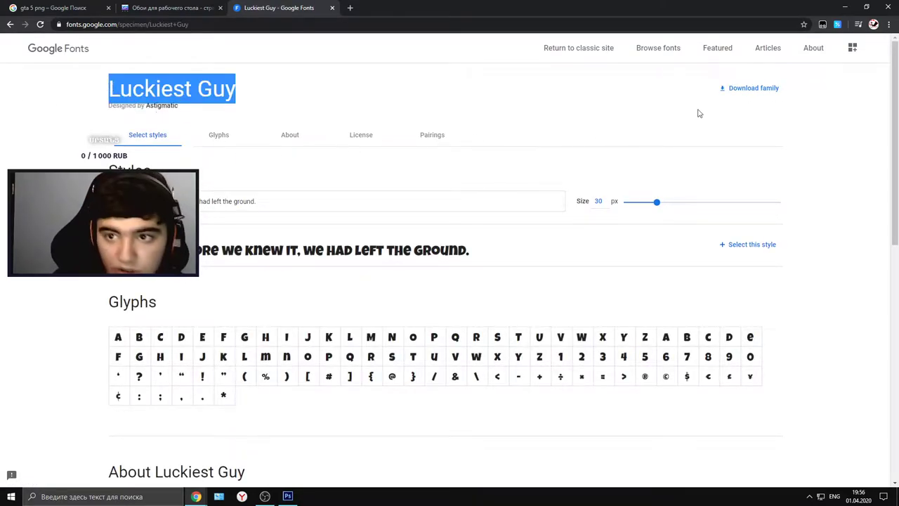
pyautogui.click(735, 93)
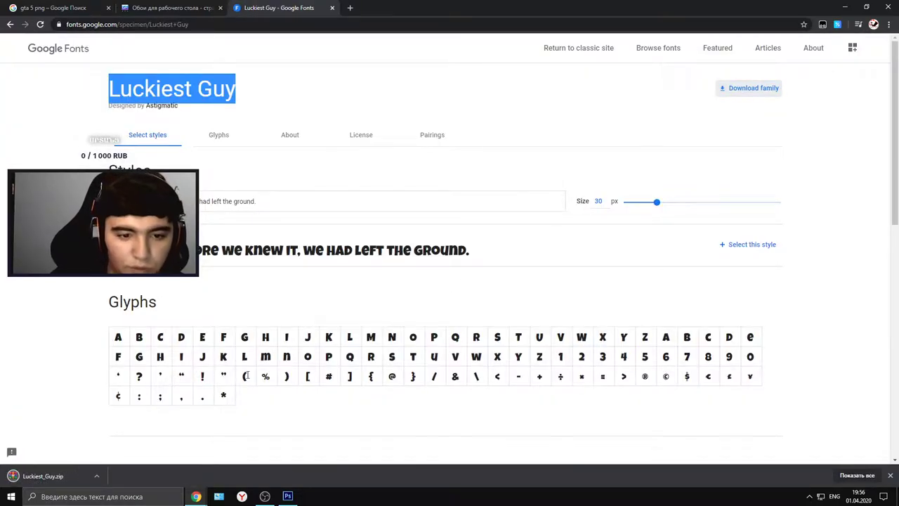
# - Install the Luckiest Guy TrueType font from the downloaded Luckiest_Guy.zip, and close the font preview and the archive
pyautogui.click(85, 479)
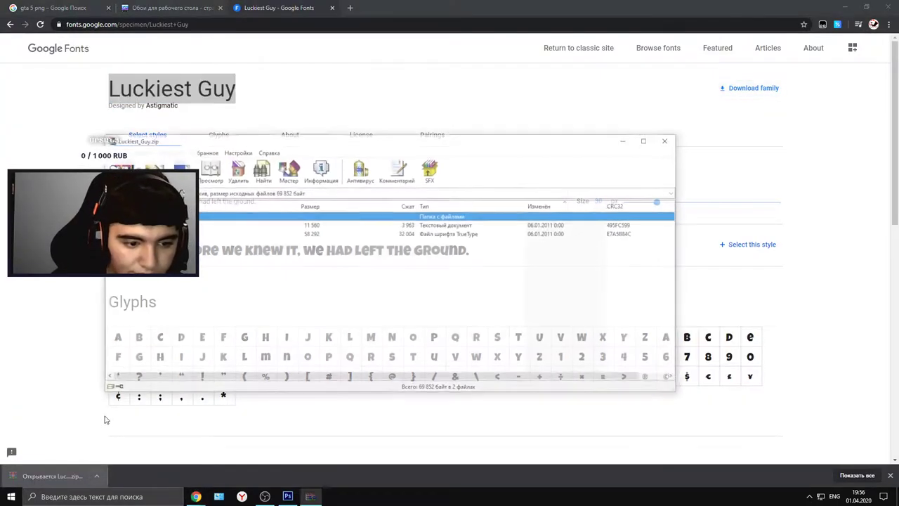
pyautogui.doubleClick(175, 233)
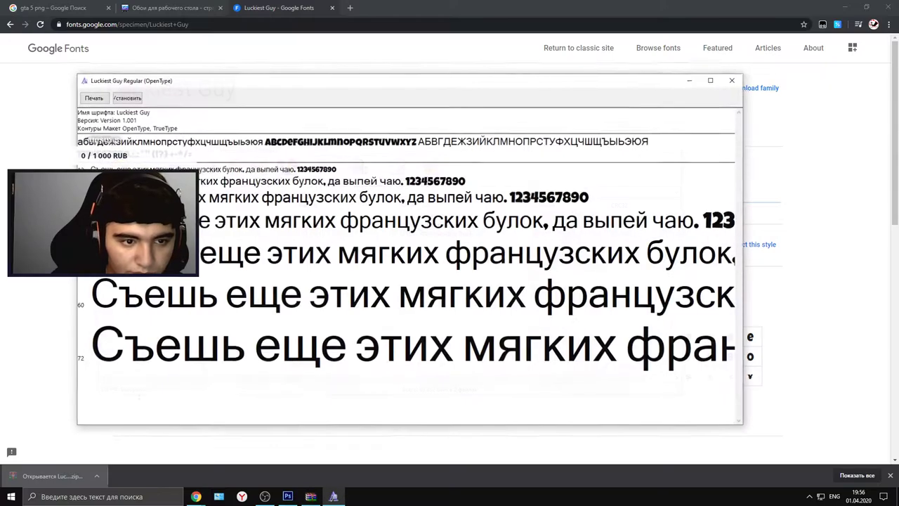
pyautogui.click(137, 98)
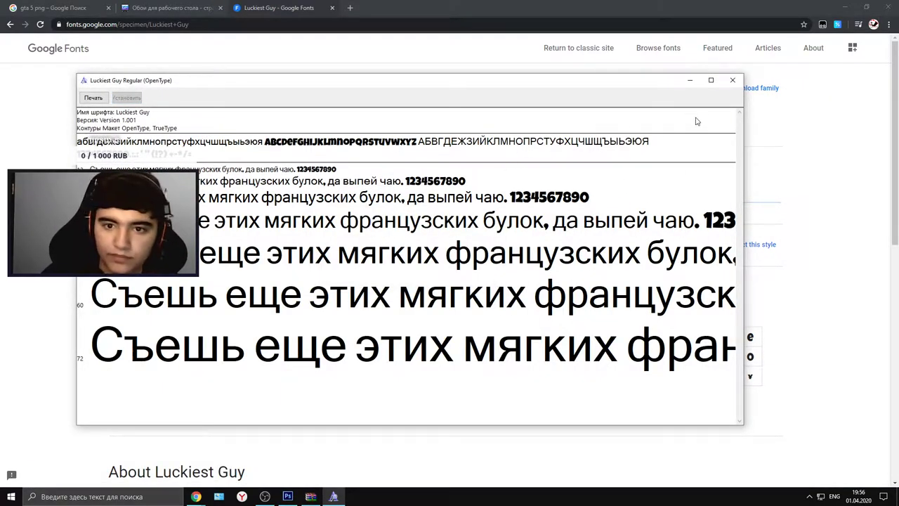
pyautogui.click(732, 80)
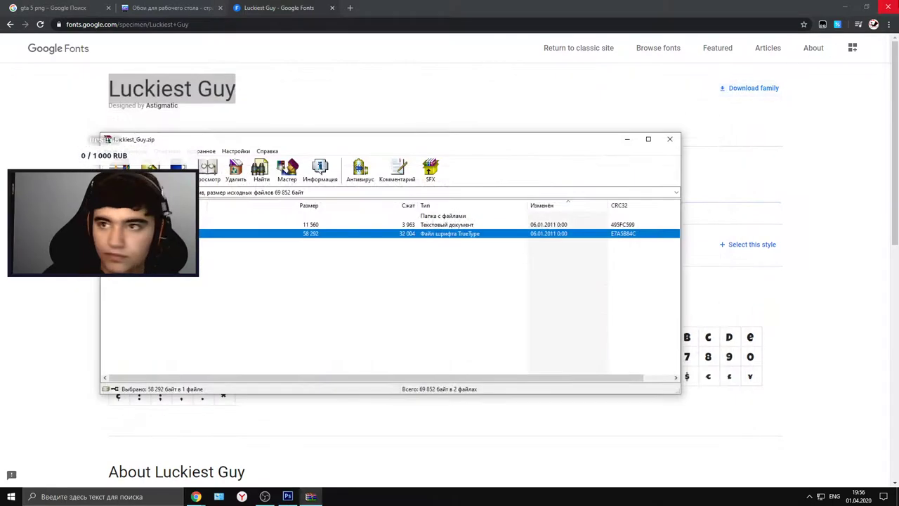
pyautogui.click(669, 139)
# - Switch back to Photoshop, set the HAYX text's font to Luckiest Guy and move the text slightly upward
pyautogui.click(845, 7)
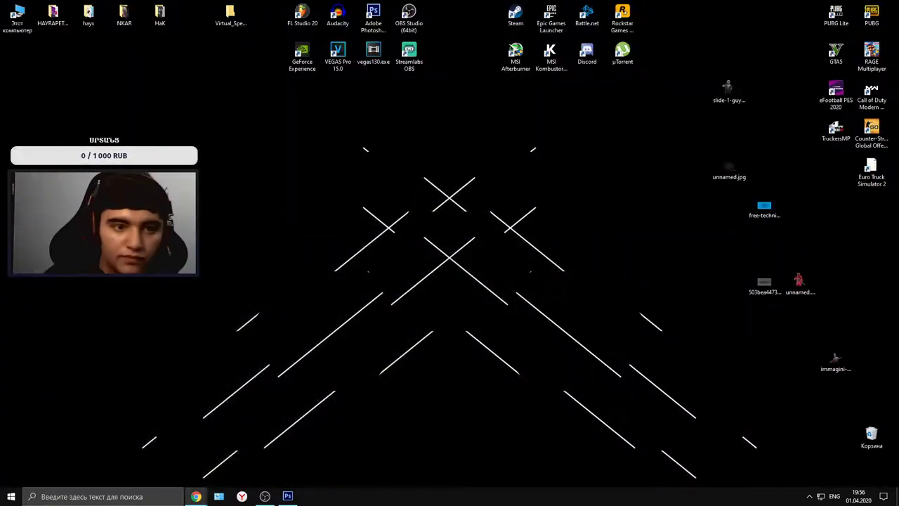
pyautogui.click(287, 496)
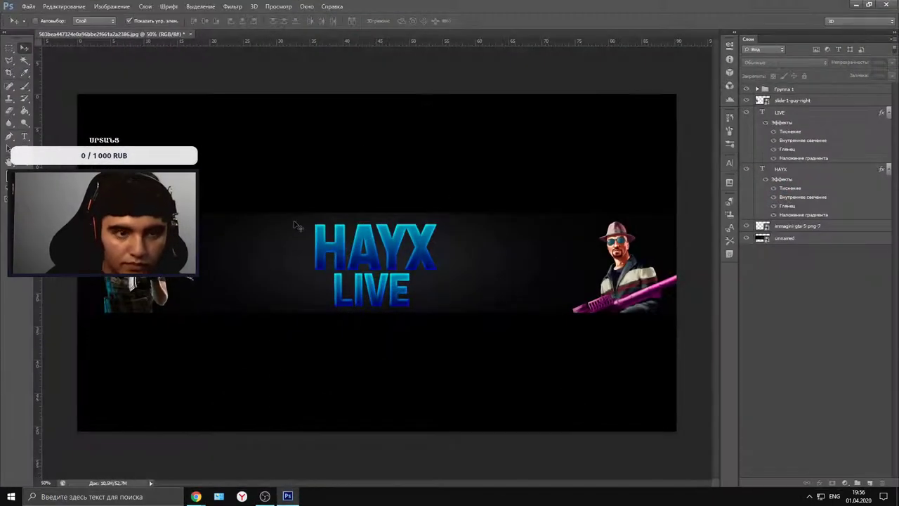
pyautogui.click(25, 136)
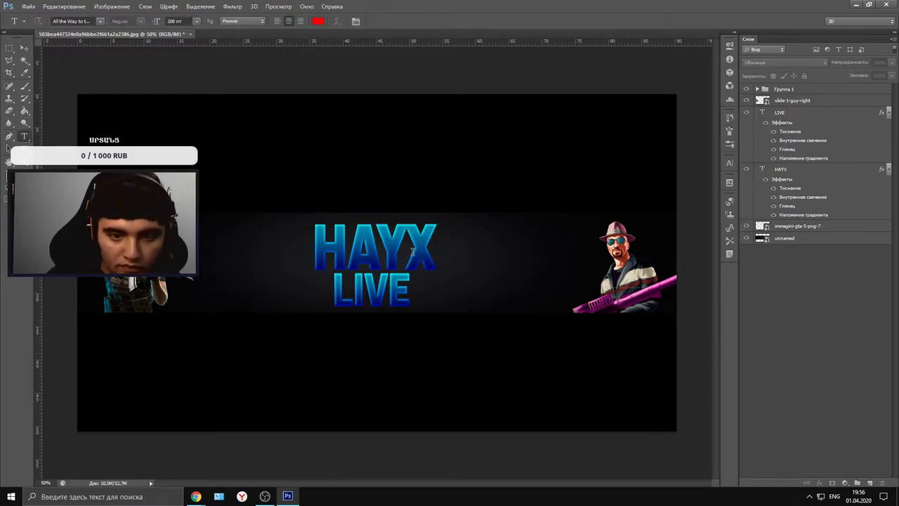
pyautogui.doubleClick(427, 248)
pyautogui.click(88, 21)
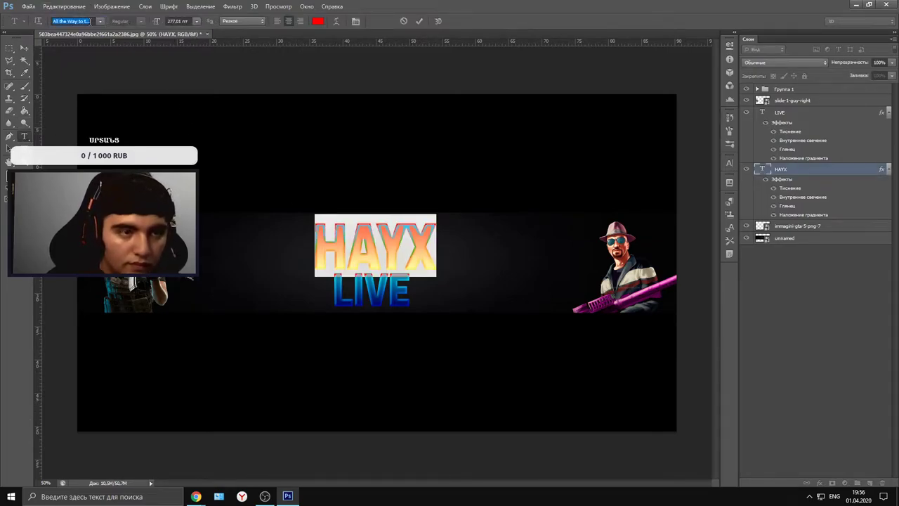
pyautogui.hotkey('ctrl', 'v')
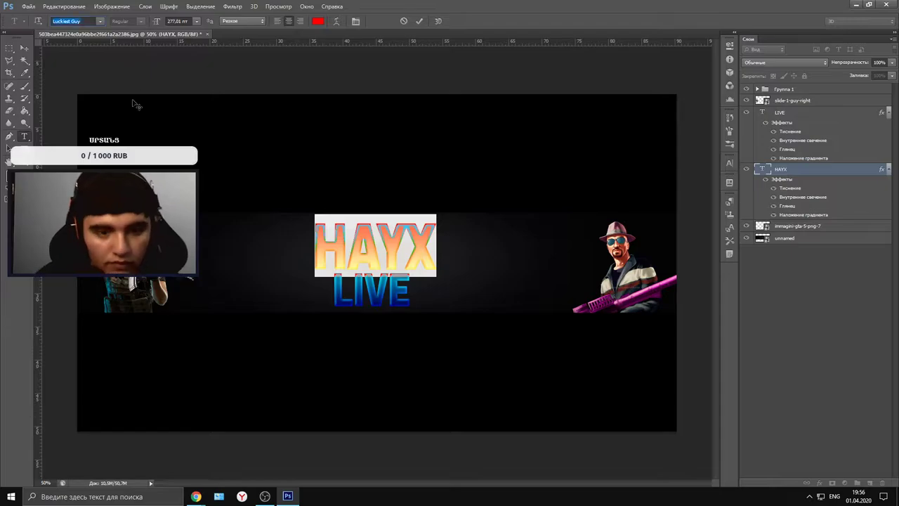
pyautogui.press('Return')
pyautogui.click(24, 47)
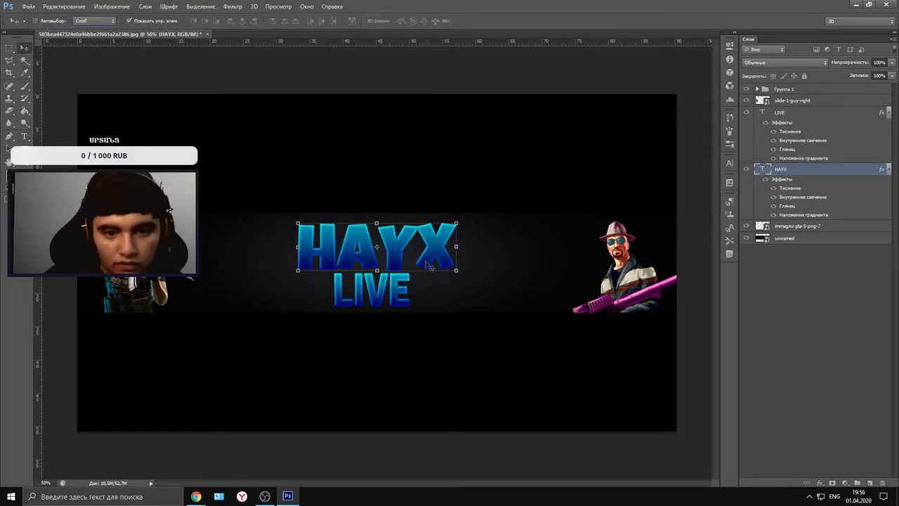
pyautogui.moveTo(429, 266); pyautogui.dragTo(427, 263)
# - Set the LIVE text's font to Luckiest Guy and shift the text slightly to centre it under HAYX
pyautogui.click(24, 136)
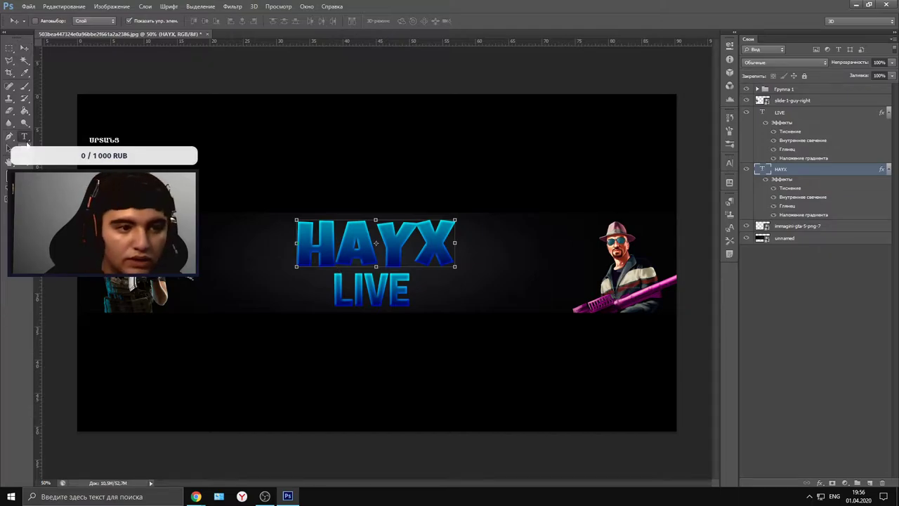
pyautogui.moveTo(409, 291); pyautogui.dragTo(331, 289)
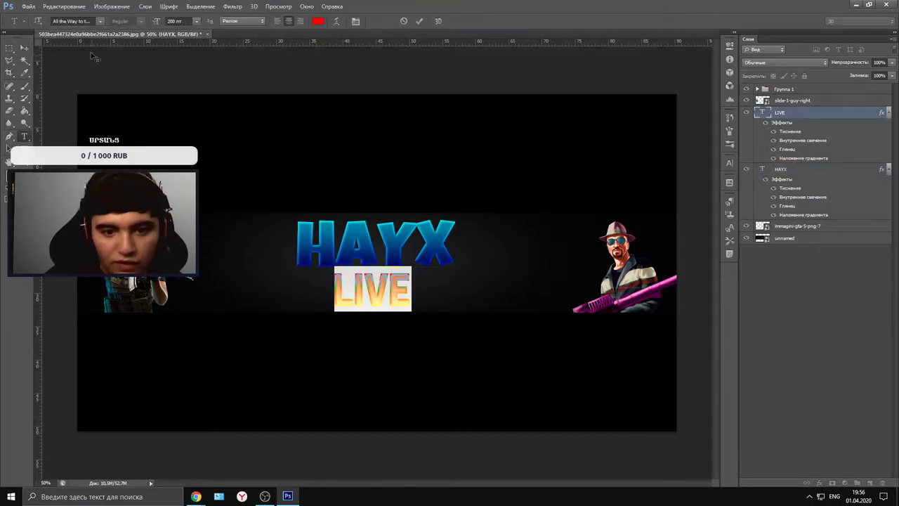
pyautogui.click(71, 21)
pyautogui.click(79, 27)
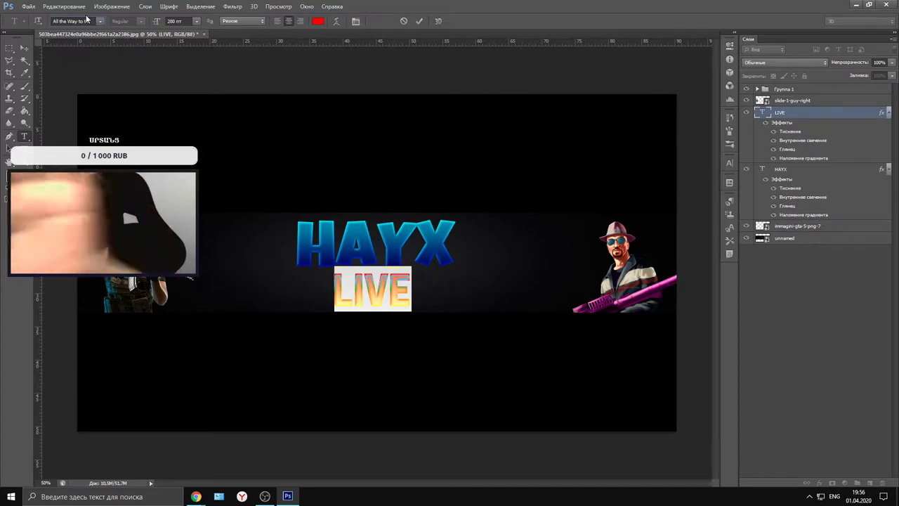
pyautogui.click(71, 21)
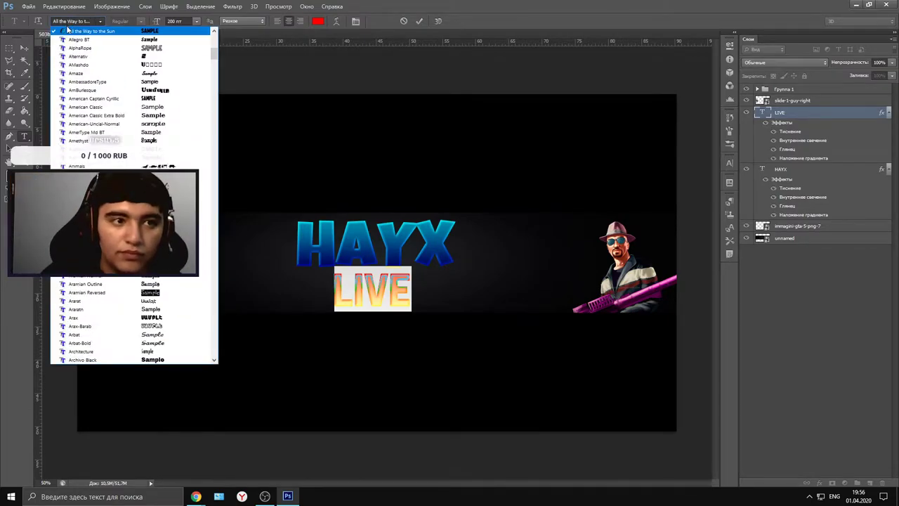
pyautogui.click(70, 21)
pyautogui.write('Luckiest Guy')
pyautogui.press('Return')
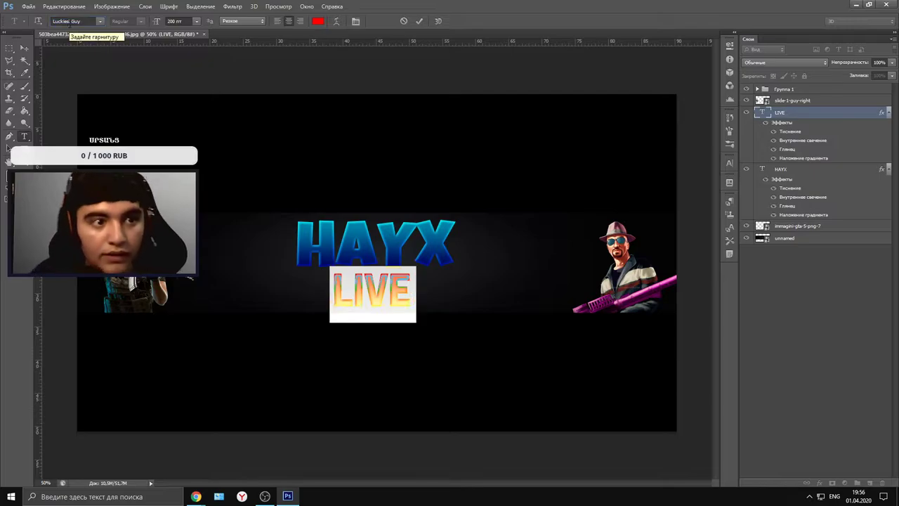
pyautogui.click(24, 47)
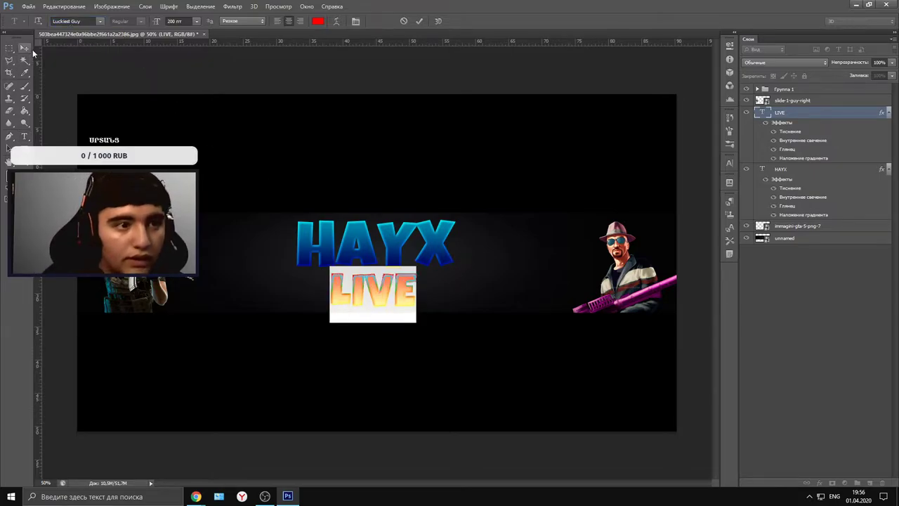
pyautogui.moveTo(403, 297); pyautogui.dragTo(405, 298)
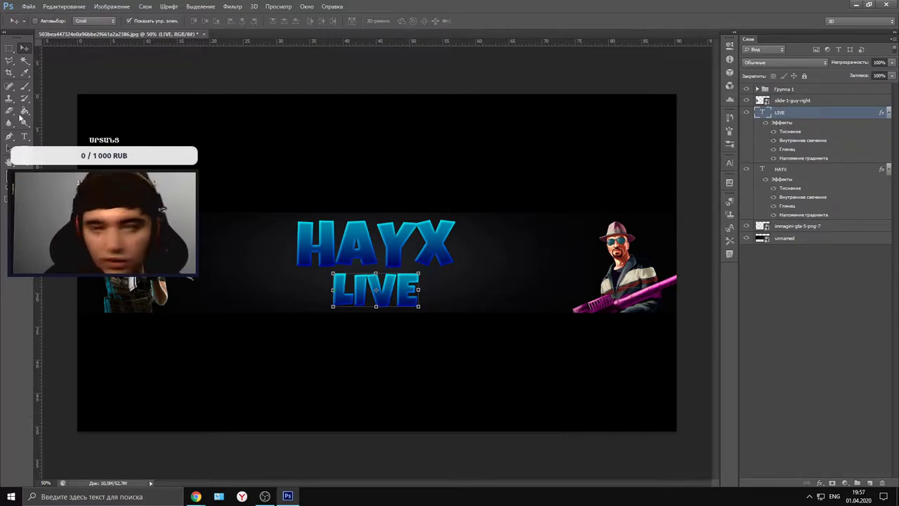
pyautogui.click(9, 147)
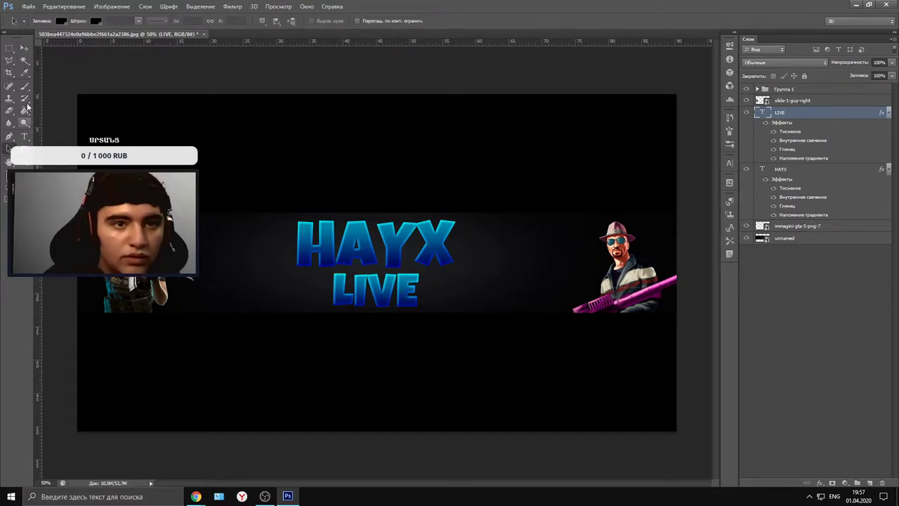
pyautogui.click(29, 50)
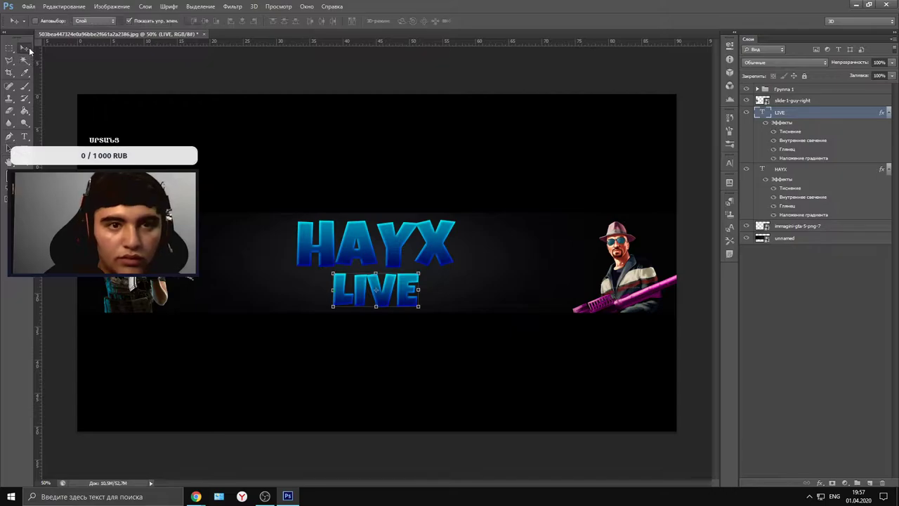
pyautogui.click(128, 21)
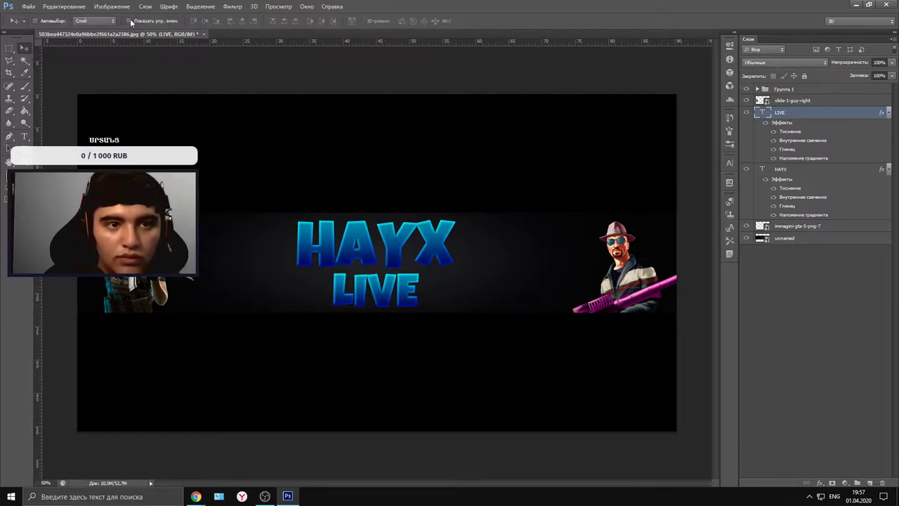
pyautogui.click(129, 21)
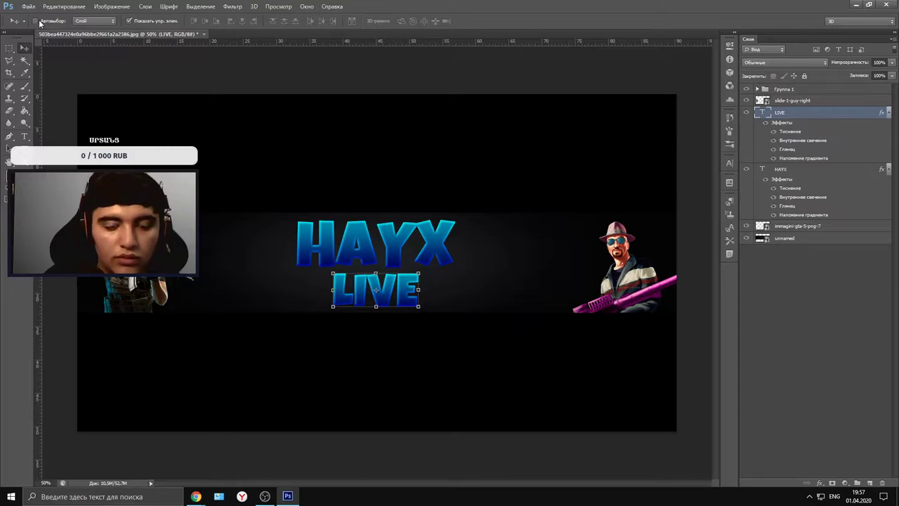
# - Turn on layer auto-select and change the teal end colour of the LIVE layer's gradient overlay to bright cyan
pyautogui.click(36, 21)
pyautogui.click(196, 496)
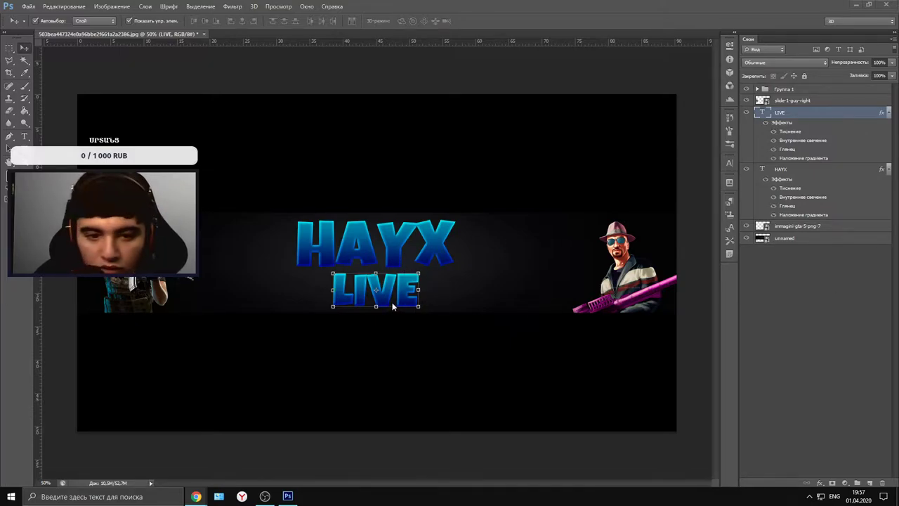
pyautogui.doubleClick(800, 118)
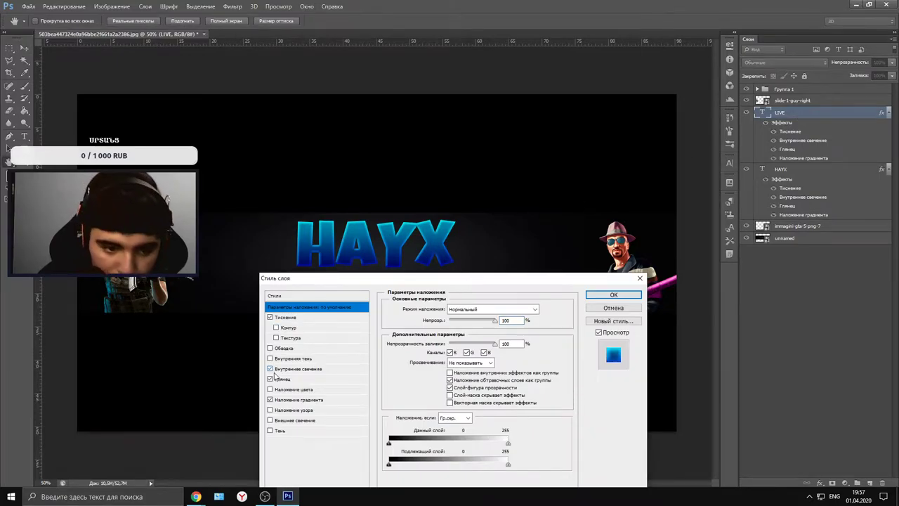
pyautogui.click(285, 400)
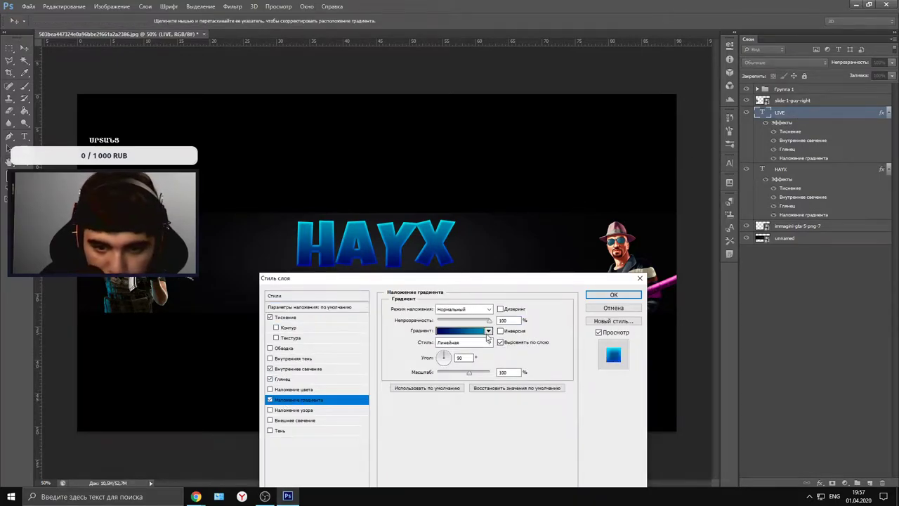
pyautogui.click(489, 330)
pyautogui.click(460, 331)
pyautogui.click(547, 251)
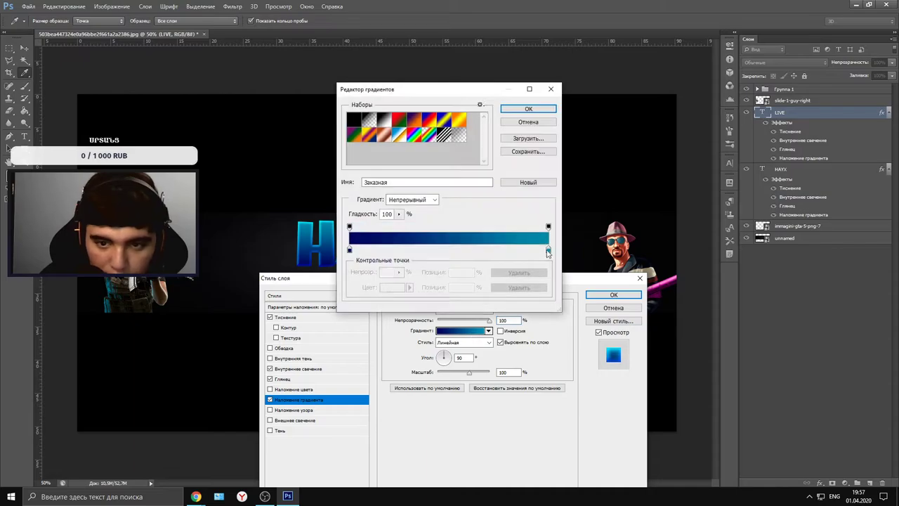
pyautogui.click(392, 287)
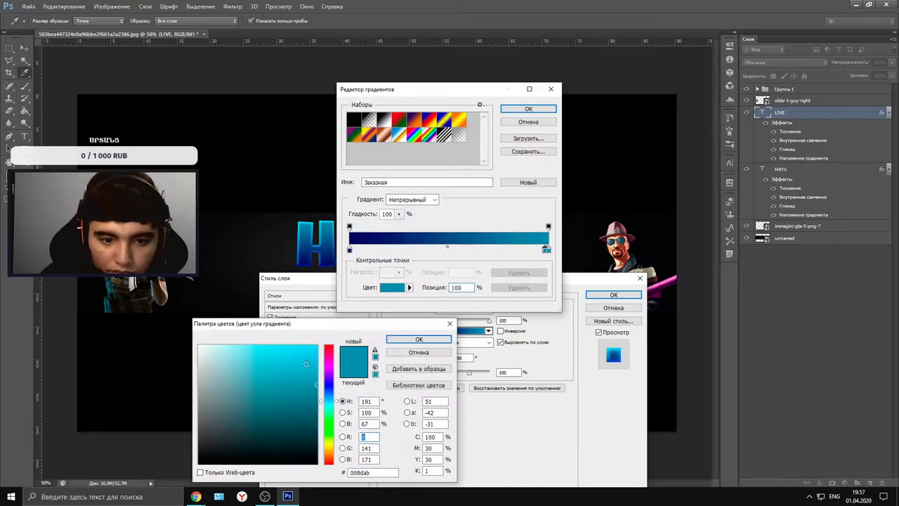
pyautogui.click(316, 347)
pyautogui.click(418, 340)
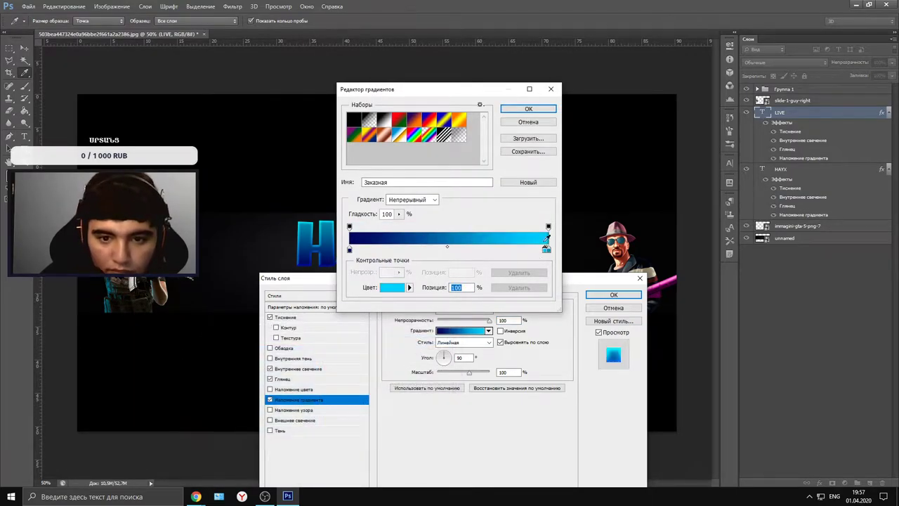
pyautogui.click(529, 108)
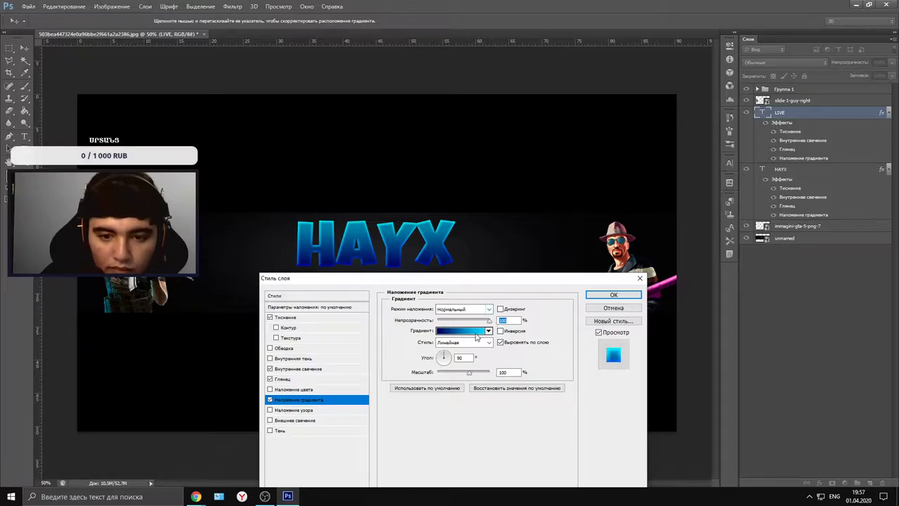
# - Move the LIVE gradient's cyan stops to about 8% and 58% so that cyan fills most of it
pyautogui.click(458, 331)
pyautogui.click(349, 250)
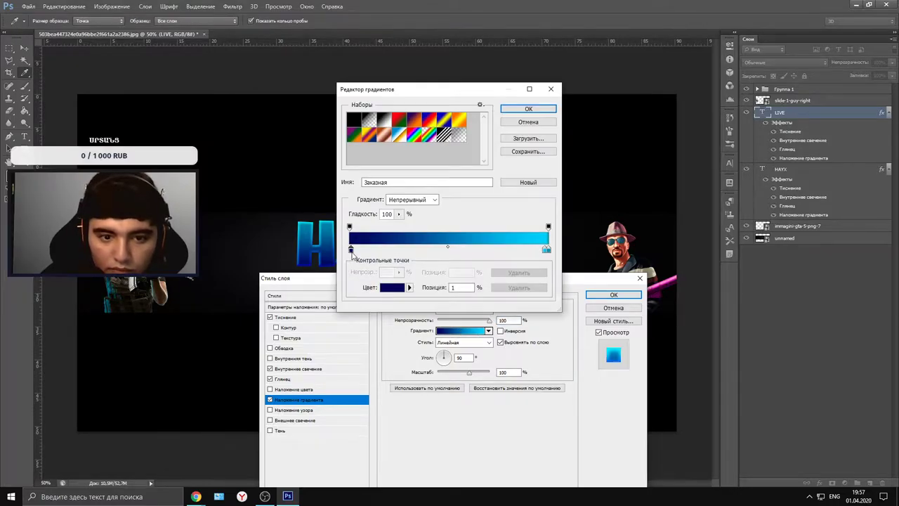
pyautogui.click(548, 250)
pyautogui.moveTo(549, 250); pyautogui.dragTo(382, 250)
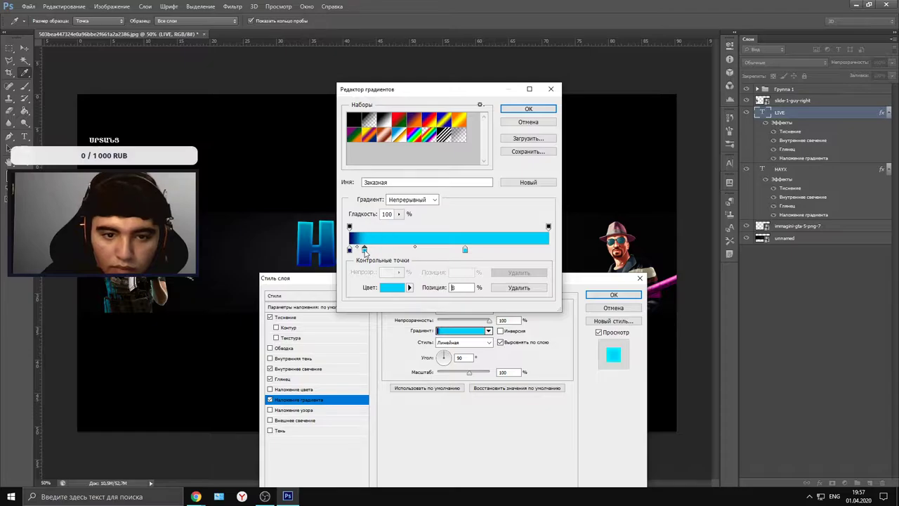
pyautogui.click(542, 112)
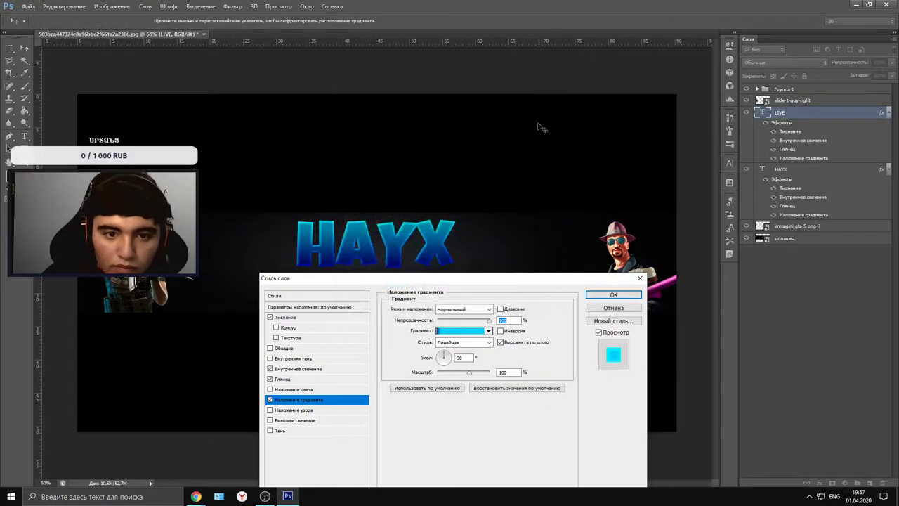
# - Replace the dark start of LIVE's gradient overlay with cyan, making the whole gradient solid cyan
pyautogui.click(488, 332)
pyautogui.click(491, 333)
pyautogui.click(485, 331)
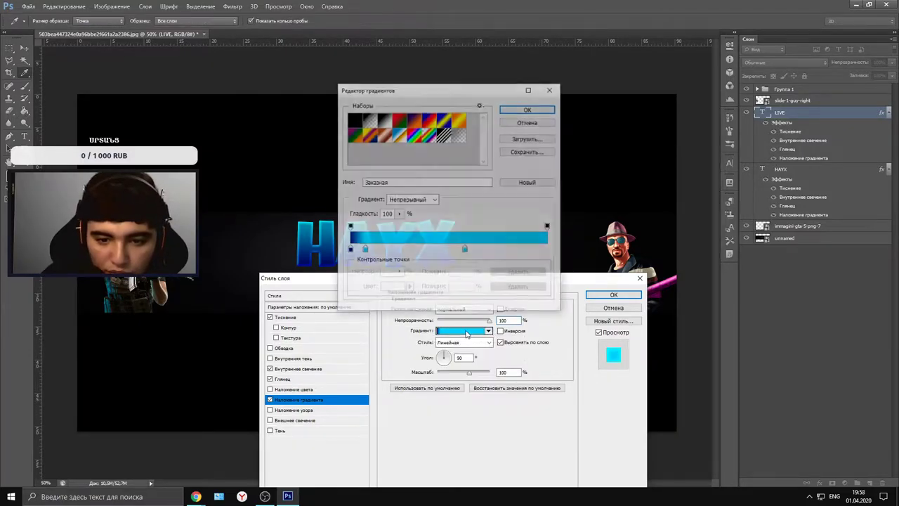
pyautogui.click(364, 250)
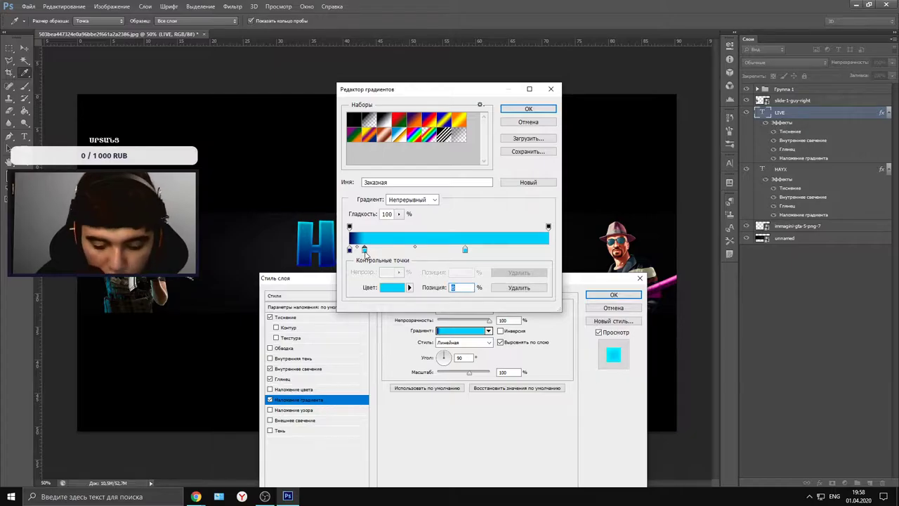
pyautogui.press('BackSpace')
pyautogui.moveTo(466, 250); pyautogui.dragTo(575, 264)
pyautogui.press('BackSpace')
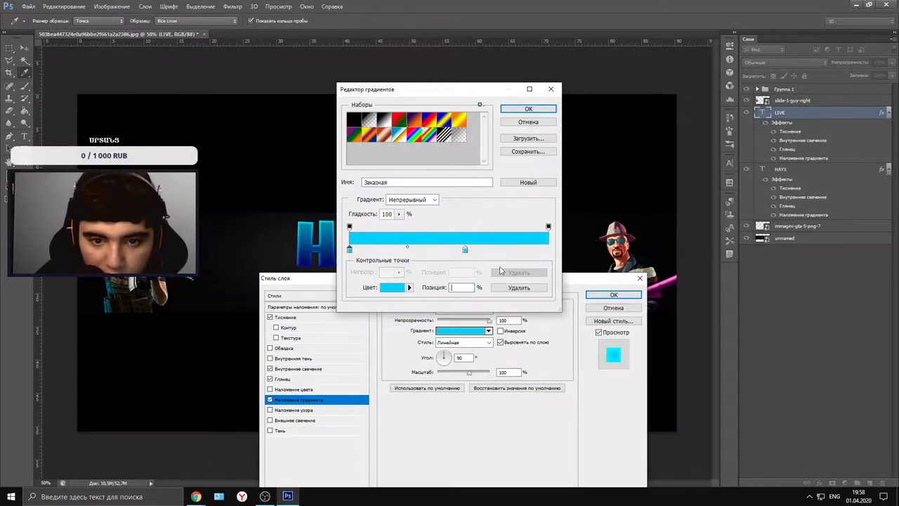
pyautogui.moveTo(465, 249); pyautogui.dragTo(467, 257)
pyautogui.click(530, 125)
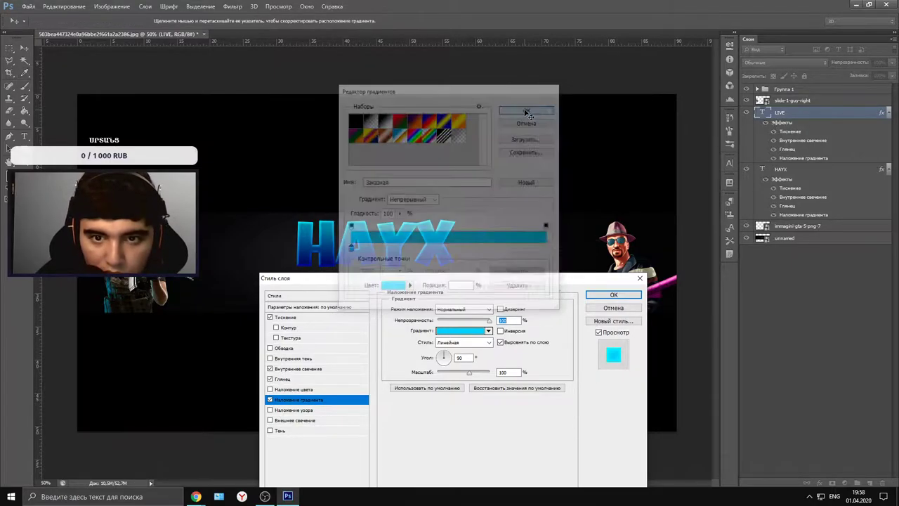
# - Move the layer style dialog off the LIVE text and replace the gradient's cyan stops with black stops at both ends
pyautogui.click(282, 380)
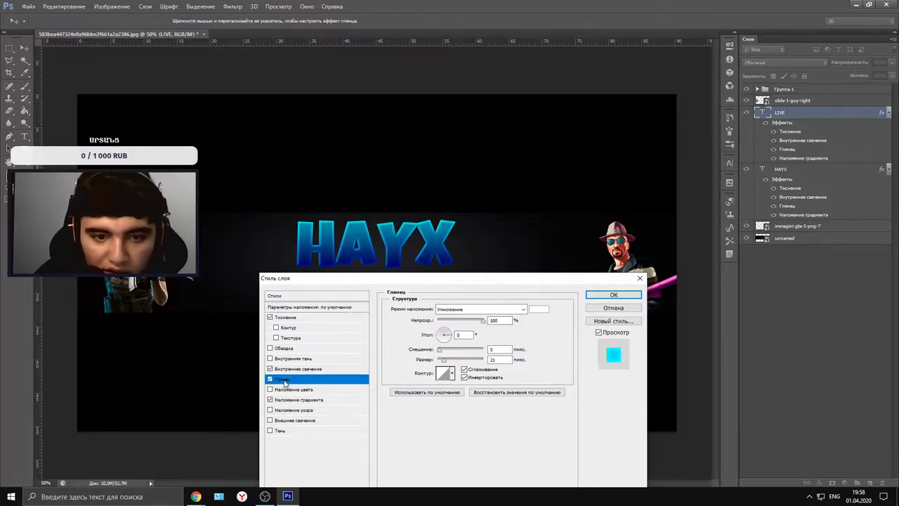
pyautogui.moveTo(453, 277); pyautogui.dragTo(711, 183)
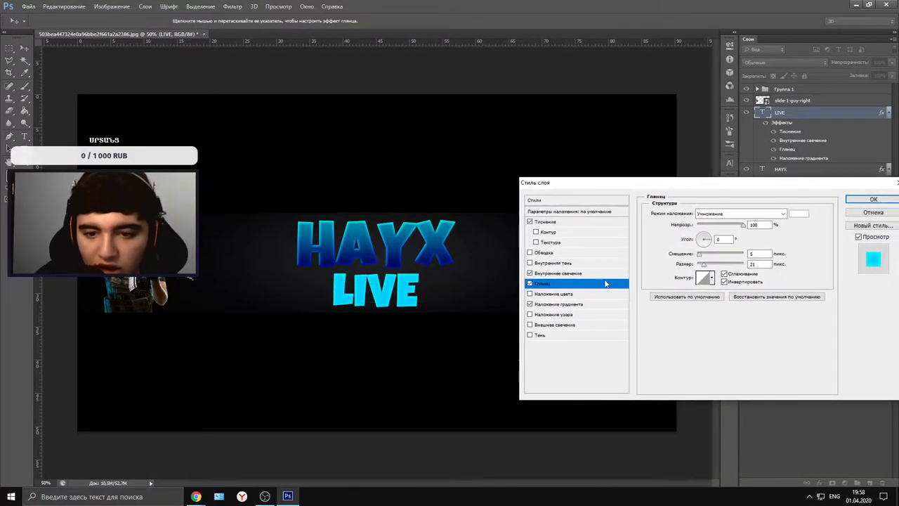
pyautogui.click(574, 305)
pyautogui.click(743, 238)
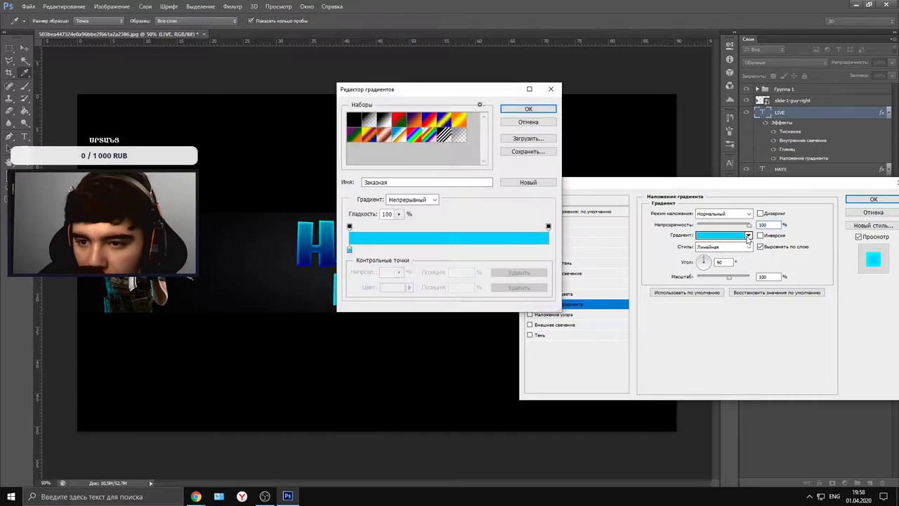
pyautogui.moveTo(350, 250); pyautogui.dragTo(565, 251)
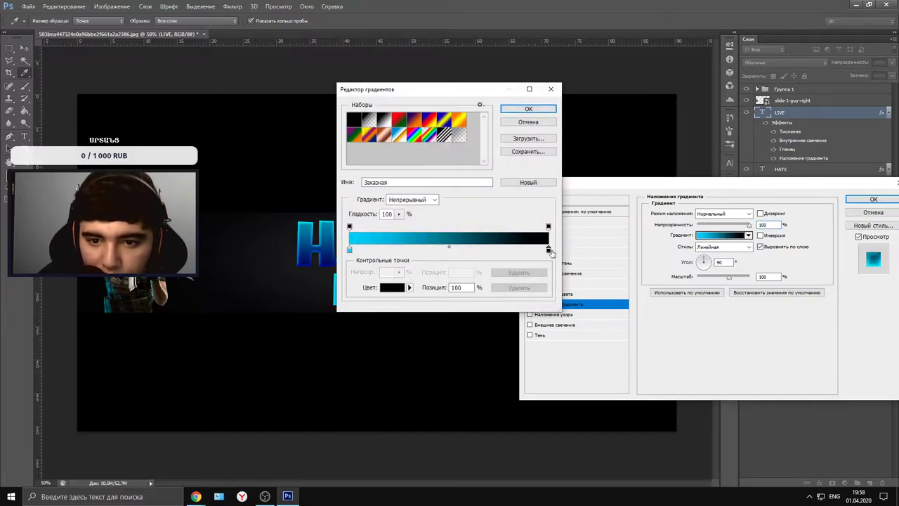
pyautogui.click(548, 251)
pyautogui.click(545, 251)
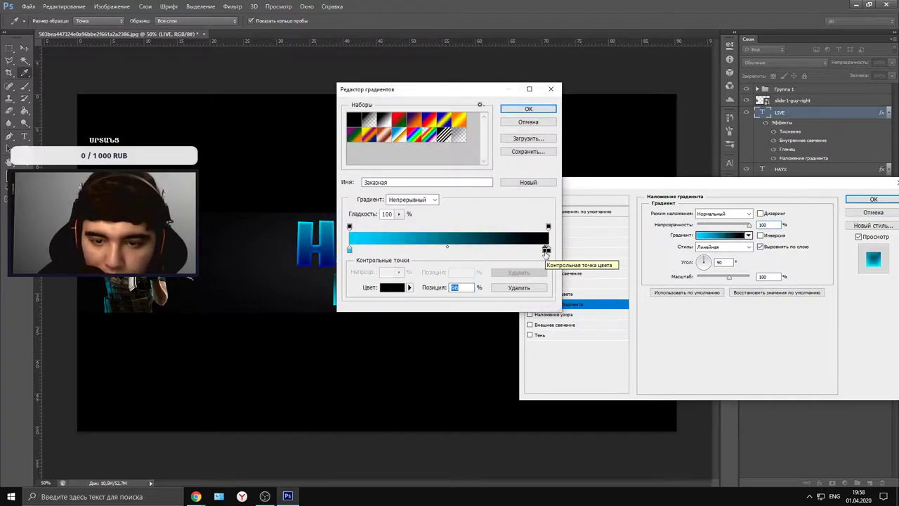
pyautogui.press('Delete')
pyautogui.click(549, 250)
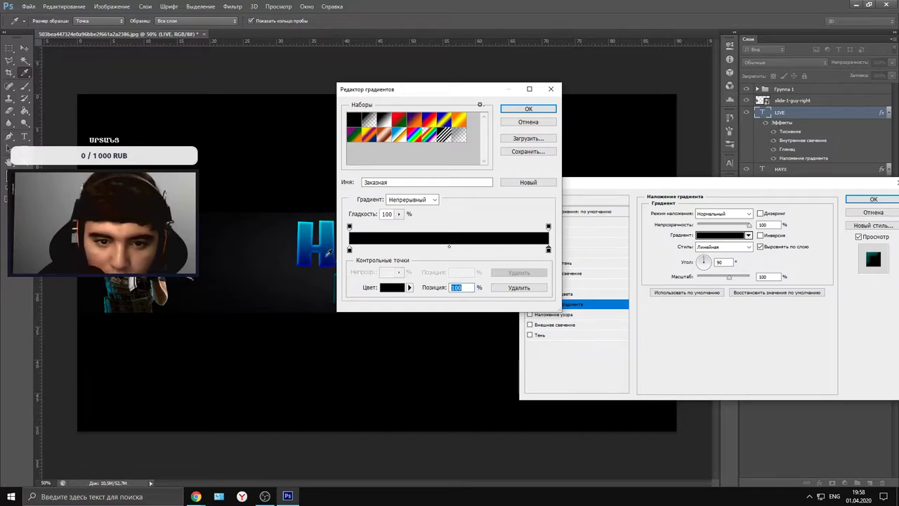
# - Set the colour of the LIVE gradient's end stop at 100% to blue 0041c4
pyautogui.click(398, 289)
pyautogui.click(328, 391)
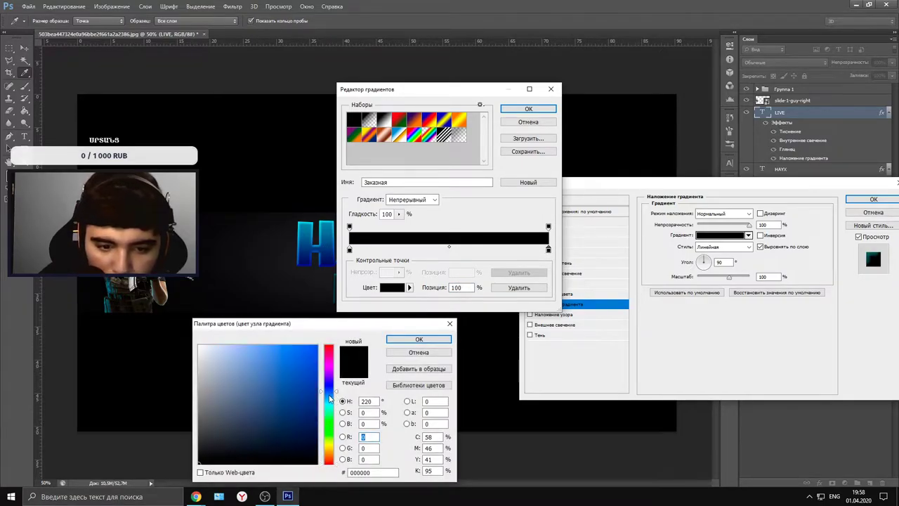
pyautogui.click(317, 388)
pyautogui.moveTo(317, 387); pyautogui.dragTo(318, 372)
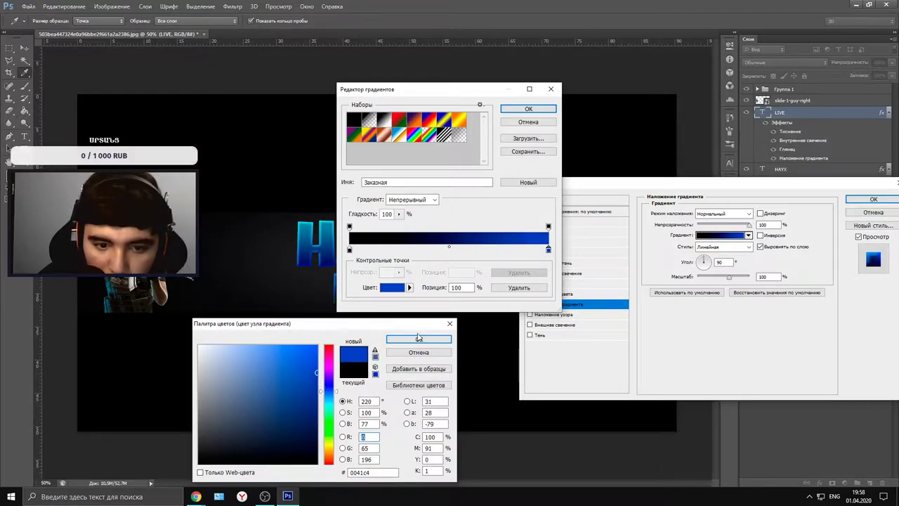
pyautogui.click(419, 340)
# - Set the colour of the LIVE gradient's start stop at 0% to light blue 00c0ff and accept the gradient
pyautogui.click(350, 250)
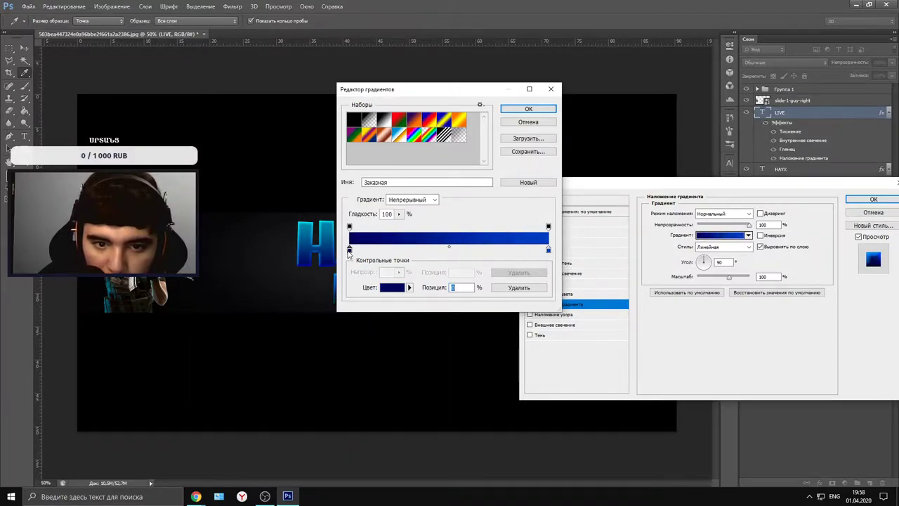
pyautogui.click(391, 287)
pyautogui.click(254, 351)
pyautogui.moveTo(254, 350); pyautogui.dragTo(317, 350)
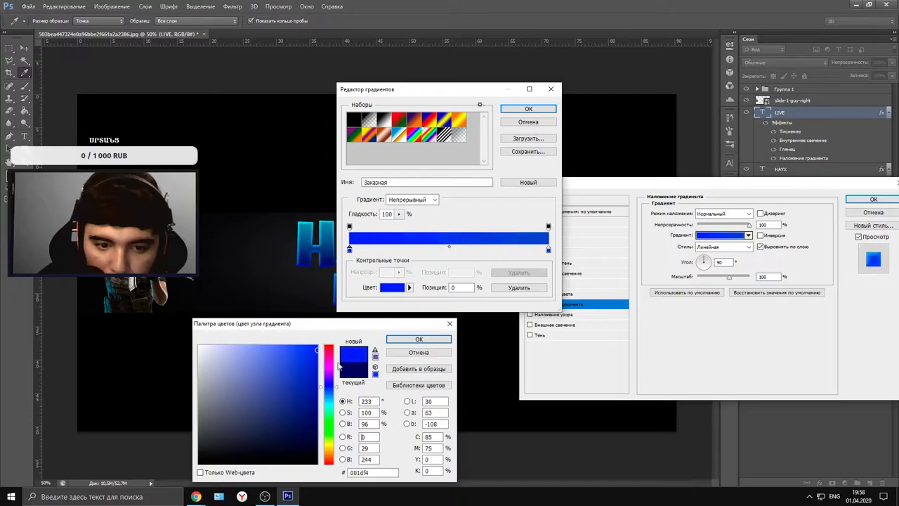
pyautogui.moveTo(331, 396); pyautogui.dragTo(330, 400)
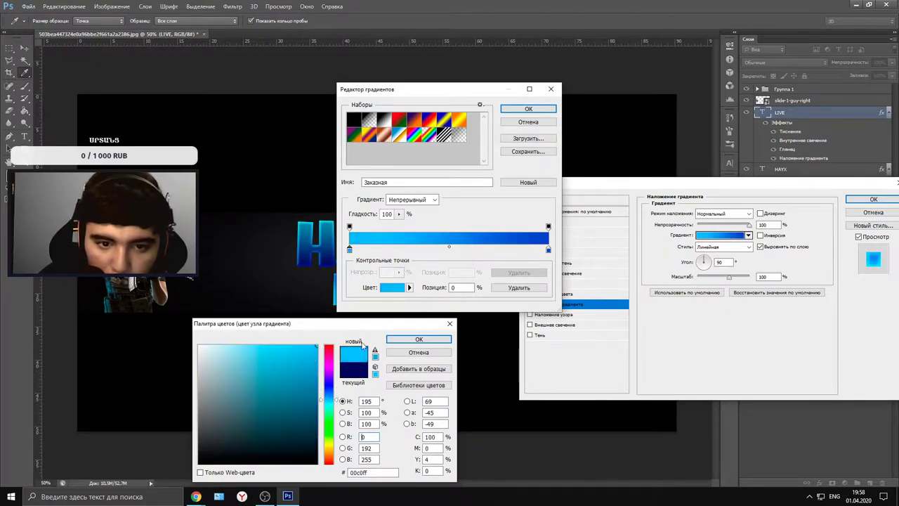
pyautogui.click(419, 339)
pyautogui.click(529, 109)
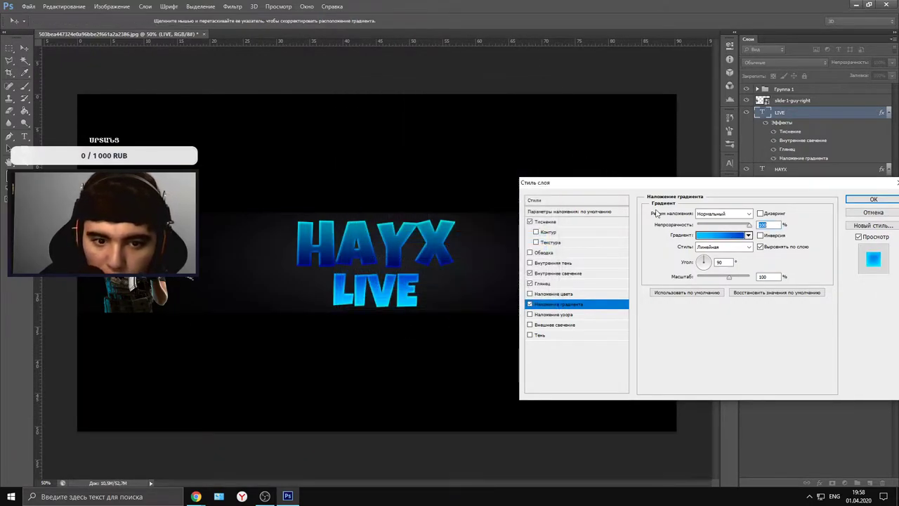
# - Reverse LIVE's gradient overlay, apply the layer style and deselect the layer
pyautogui.click(761, 235)
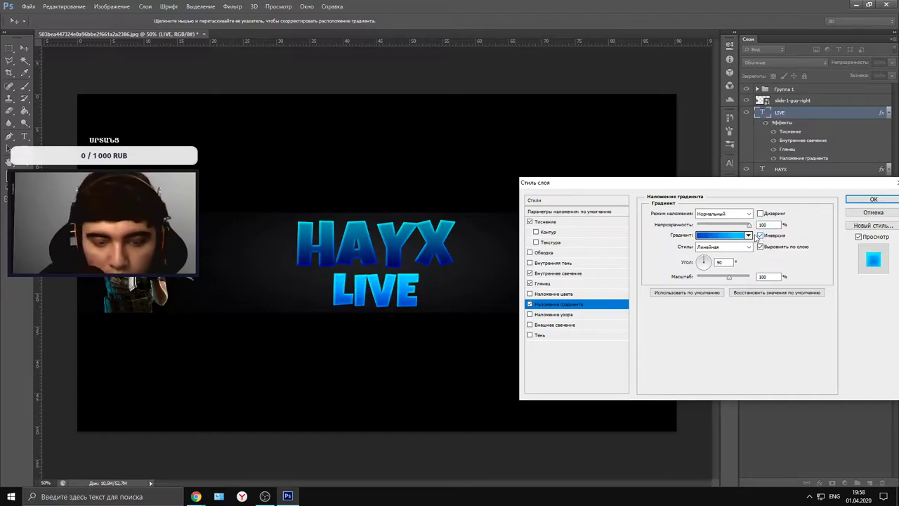
pyautogui.moveTo(607, 188); pyautogui.dragTo(258, 222)
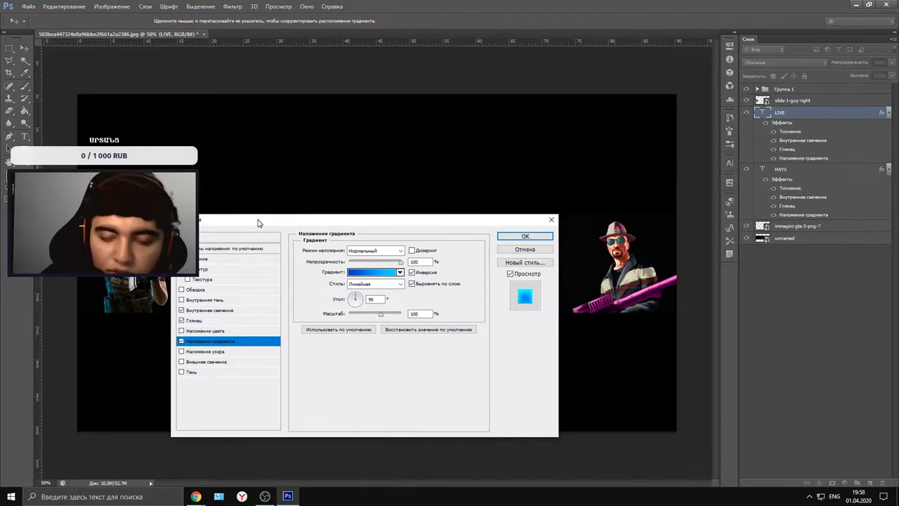
pyautogui.click(524, 236)
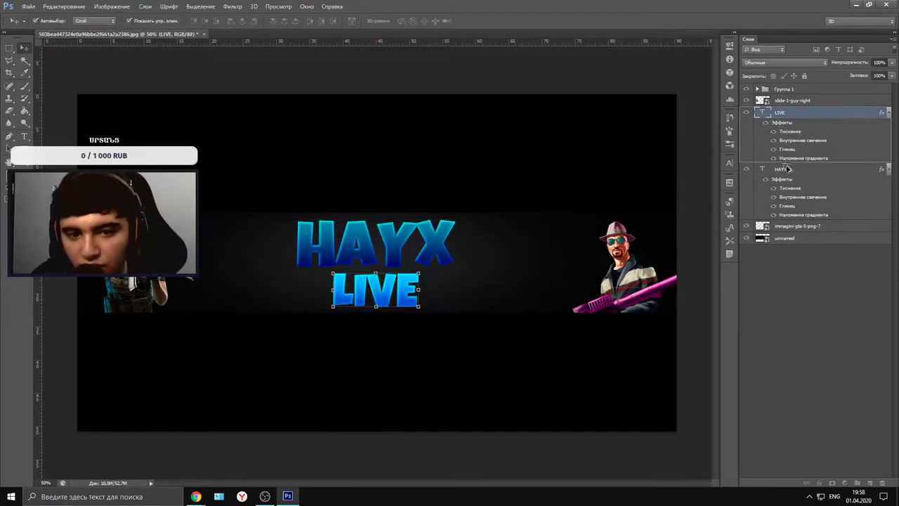
pyautogui.click(774, 310)
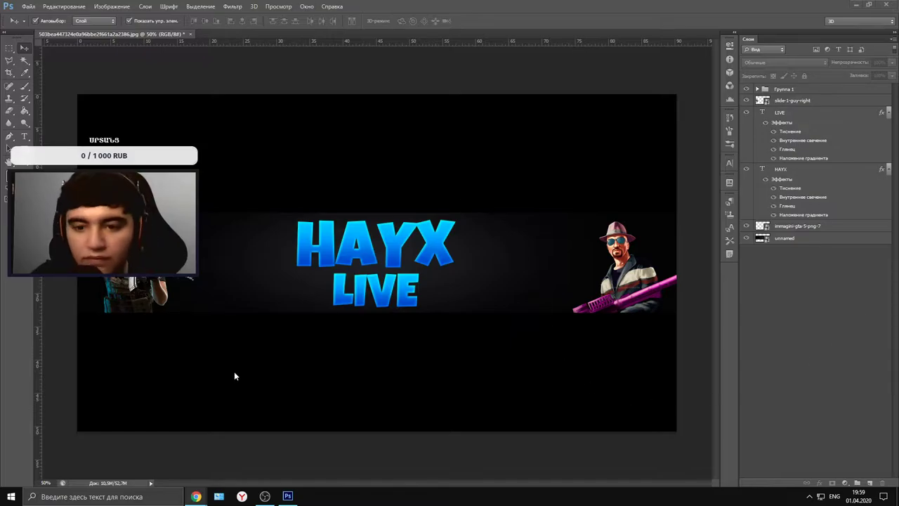
# - Switch to Chrome and search Google Images for "background dark"
pyautogui.moveTo(196, 496)
pyautogui.click(250, 452)
pyautogui.click(149, 7)
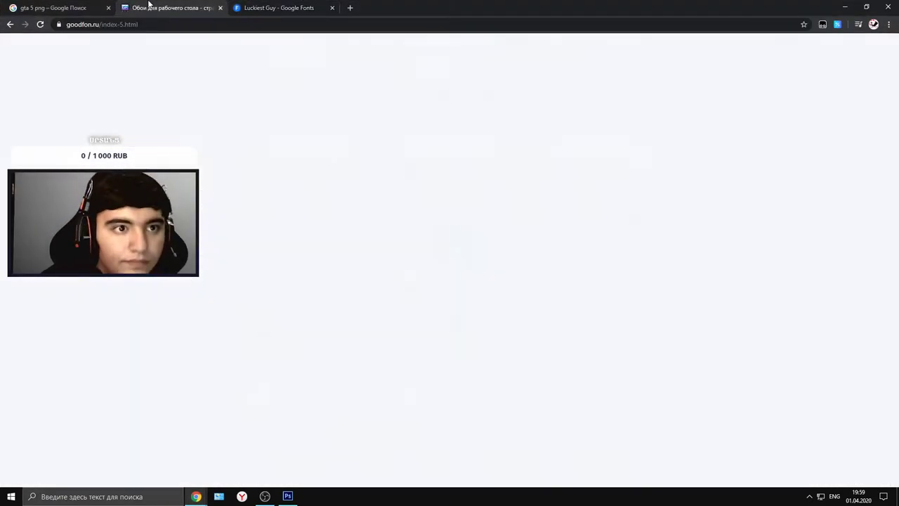
pyautogui.click(59, 8)
pyautogui.scroll(8, 291, 147)
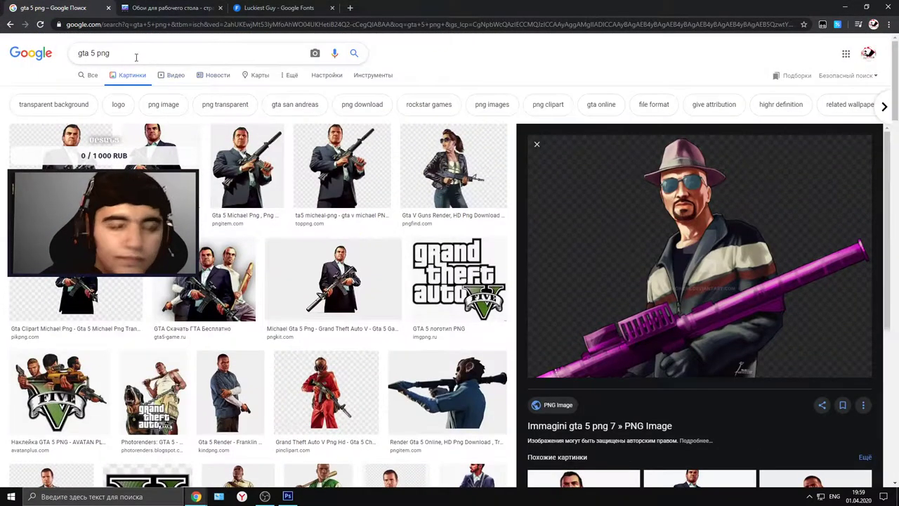
pyautogui.tripleClick(136, 58)
pyautogui.write('background ')
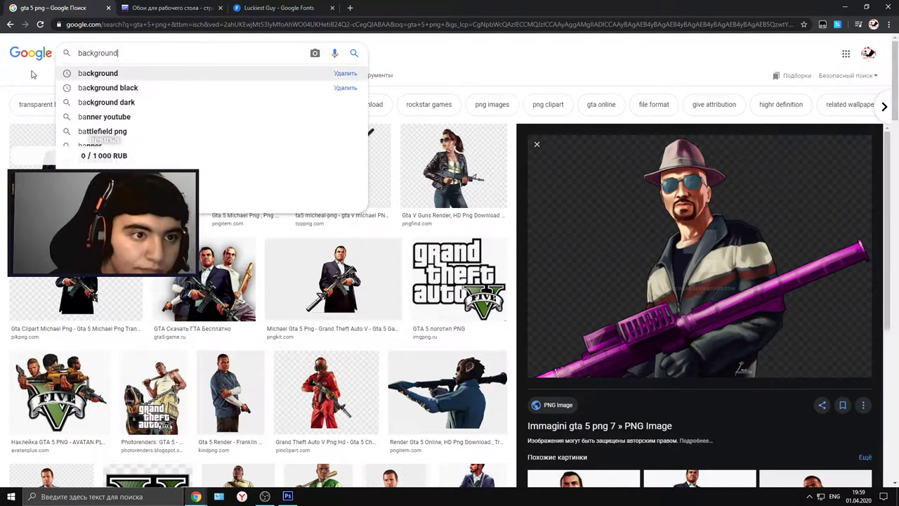
pyautogui.write('dark')
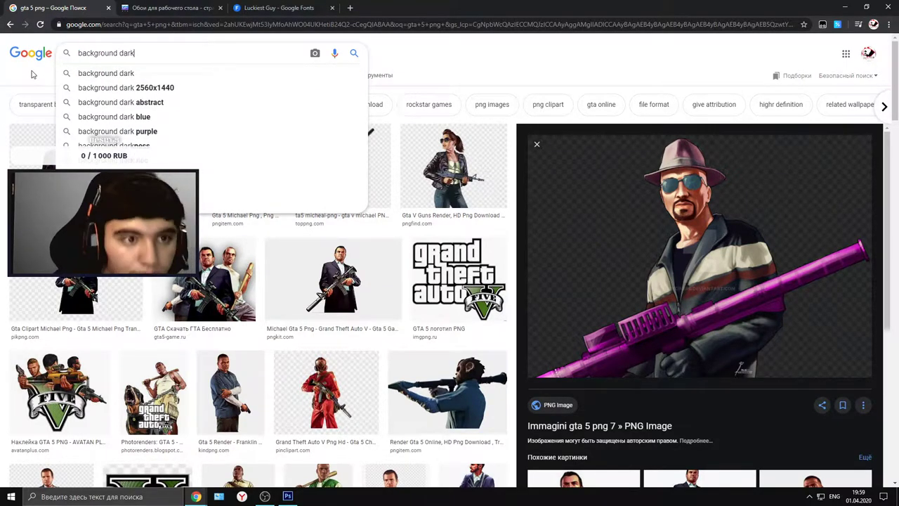
pyautogui.press('Return')
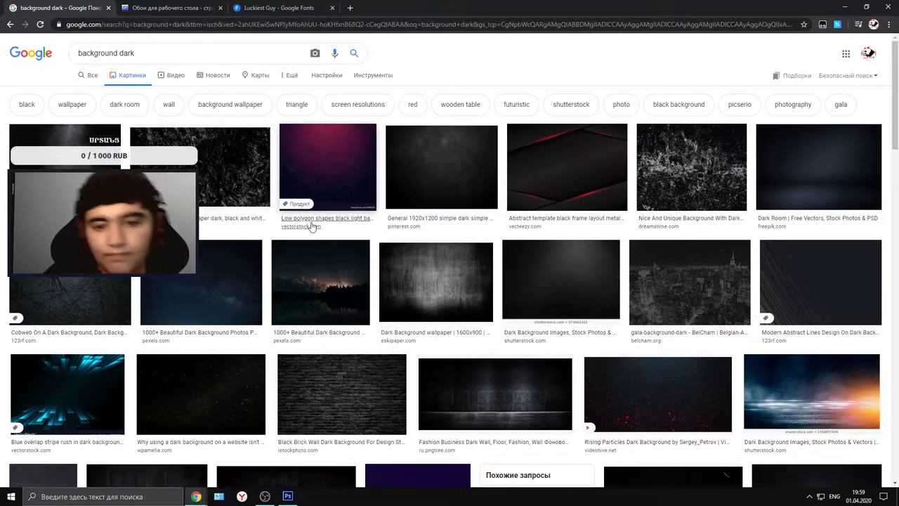
# - Browse the dark background results, open the black abstract 2048x1152 wallpaper preview and save that image to the desktop
pyautogui.scroll(-5, 393, 351)
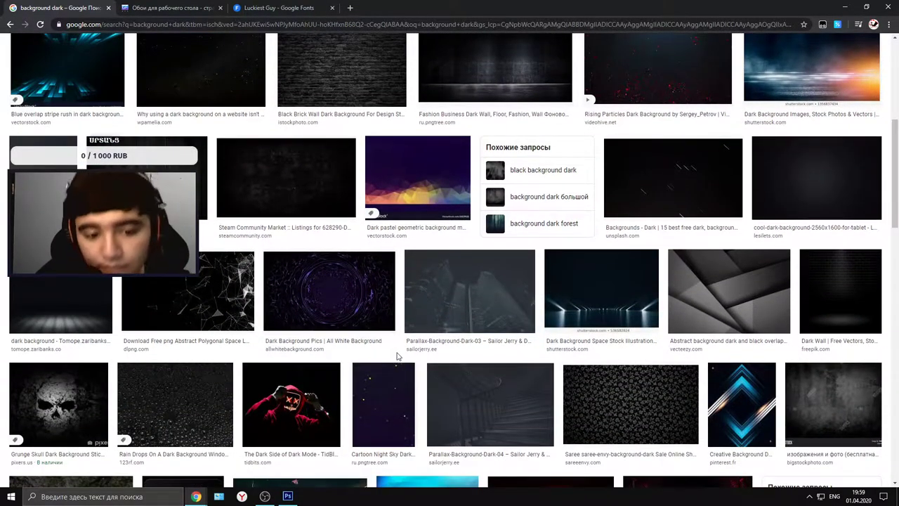
pyautogui.scroll(5, 632, 351)
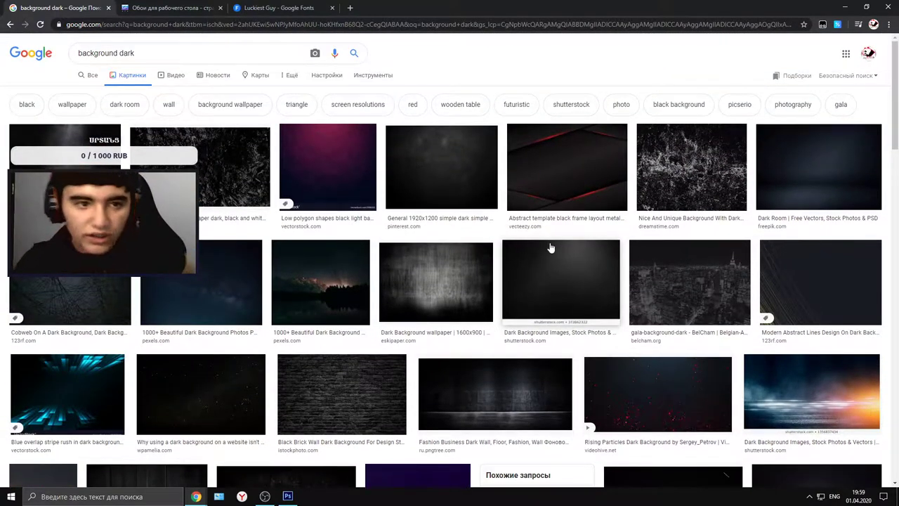
pyautogui.click(150, 131)
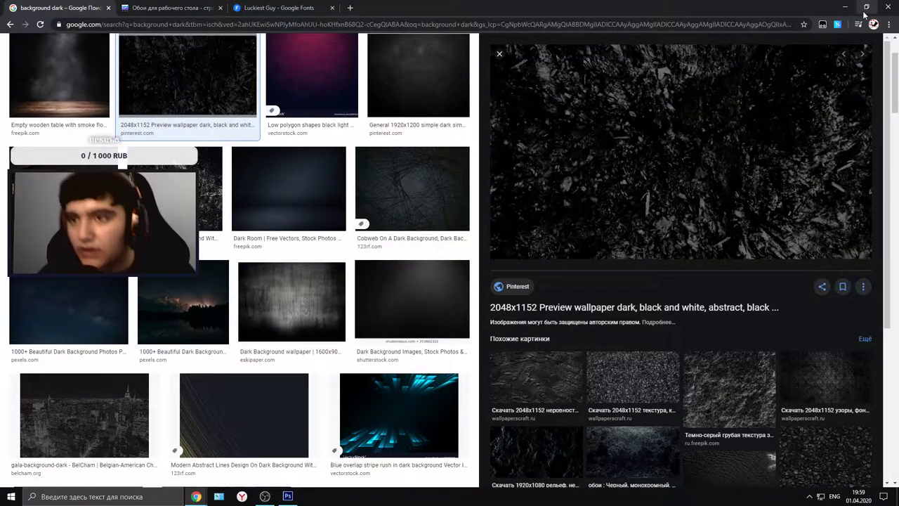
pyautogui.click(866, 7)
pyautogui.click(856, 4)
pyautogui.moveTo(528, 127); pyautogui.dragTo(701, 286)
pyautogui.click(546, 21)
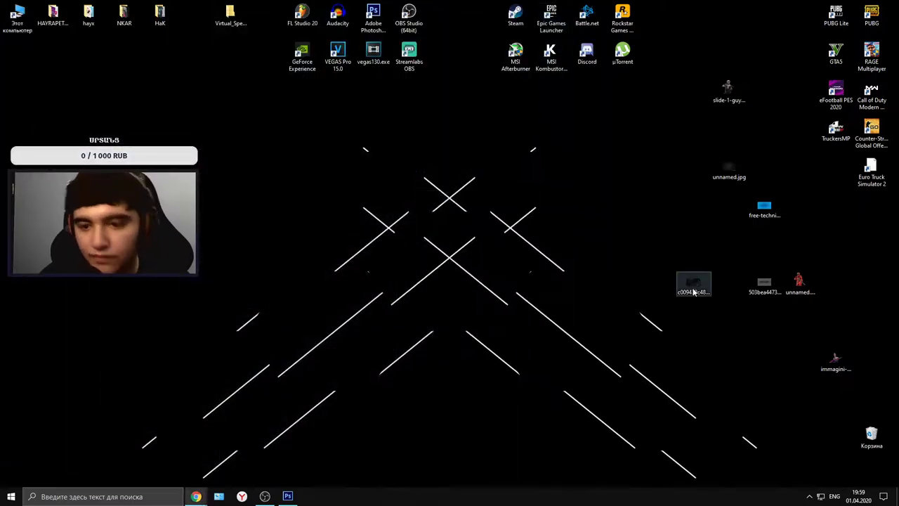
# - Switch to Photoshop and open the saved black texture image from the desktop as a separate document
pyautogui.click(288, 495)
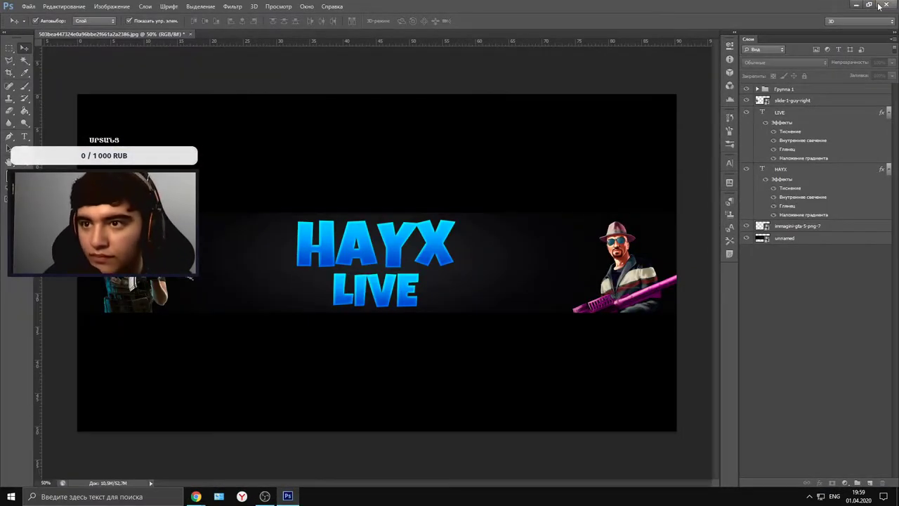
pyautogui.click(869, 4)
pyautogui.moveTo(608, 326); pyautogui.dragTo(530, 415)
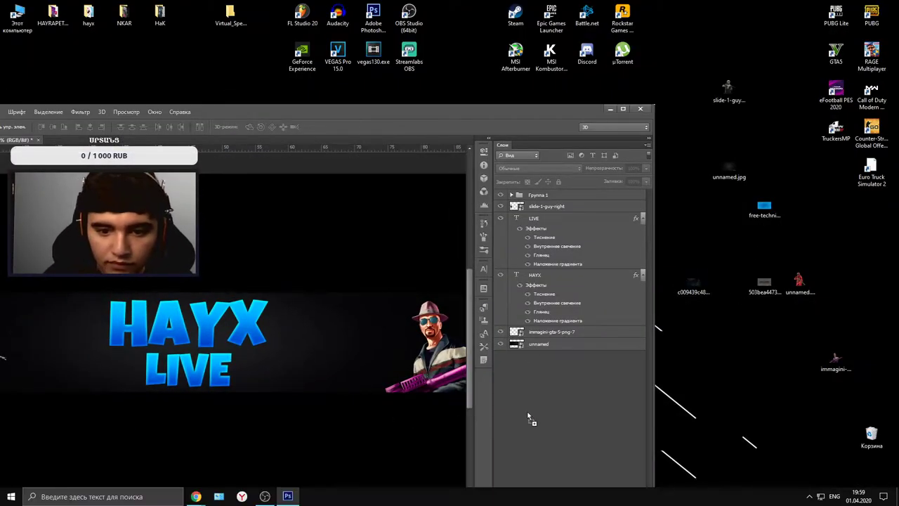
pyautogui.click(476, 230)
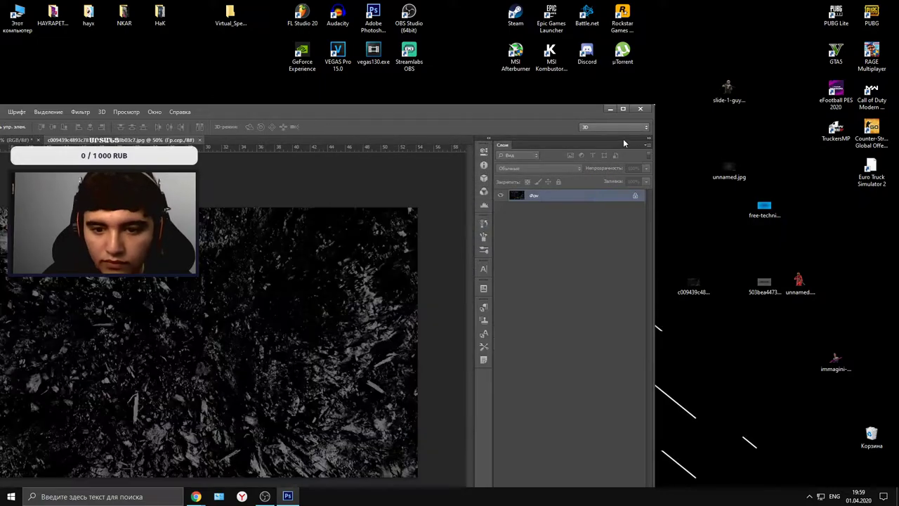
pyautogui.click(623, 109)
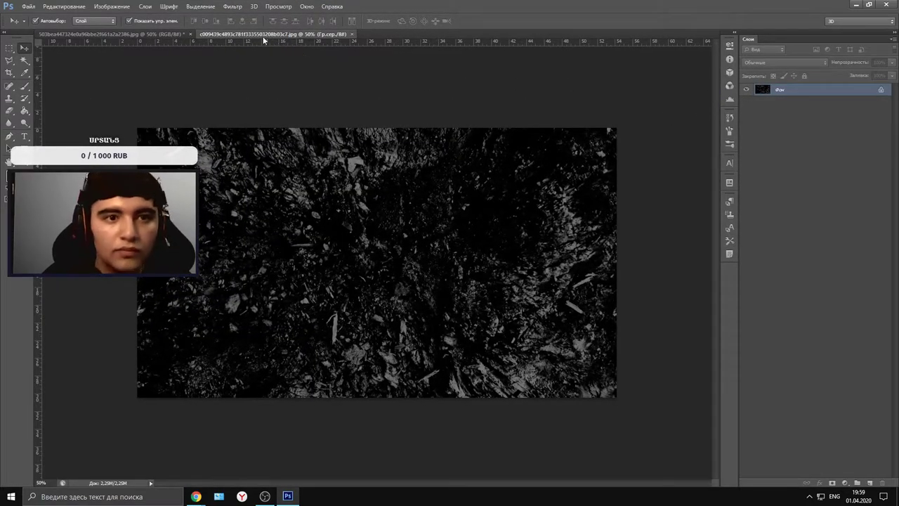
# - Unlock the texture's background layer and move it into the banner document, aligned with the canvas's left edge
pyautogui.doubleClick(878, 90)
pyautogui.click(555, 160)
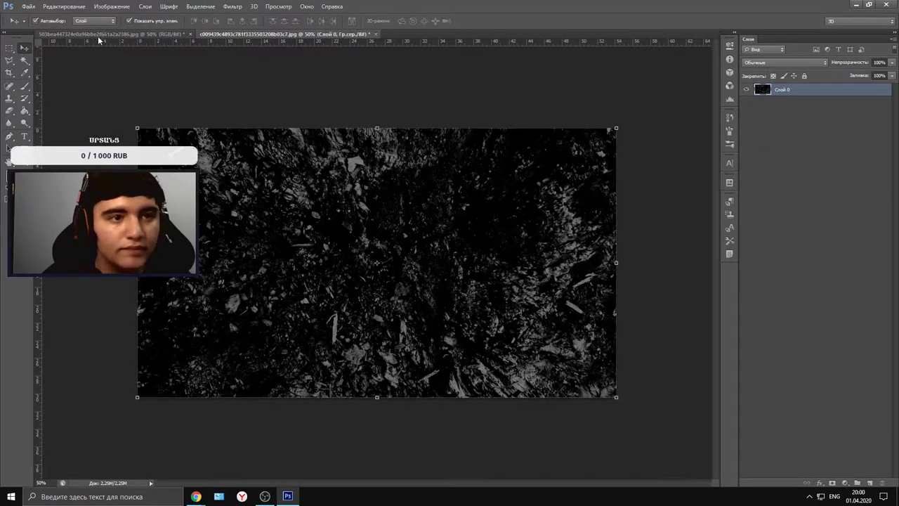
pyautogui.moveTo(332, 194); pyautogui.dragTo(341, 236)
pyautogui.moveTo(420, 294); pyautogui.dragTo(351, 246)
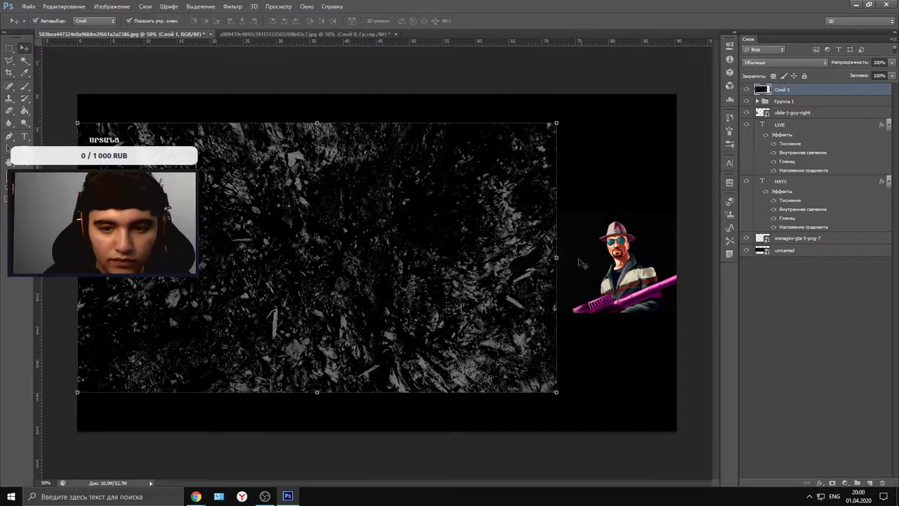
# - Scale the texture layer to about 125.9% so it spans the banner's full width, and apply the transformation
pyautogui.click(556, 391)
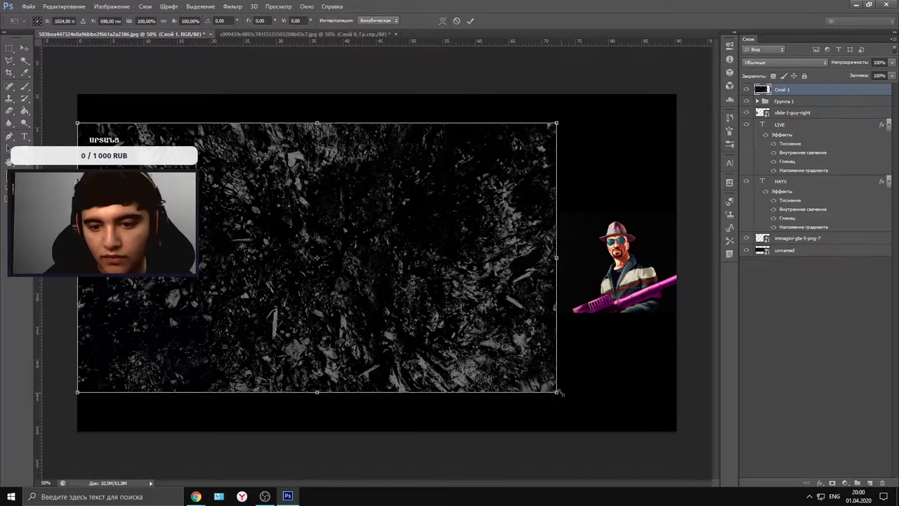
pyautogui.moveTo(557, 391); pyautogui.dragTo(684, 458)
pyautogui.click(25, 49)
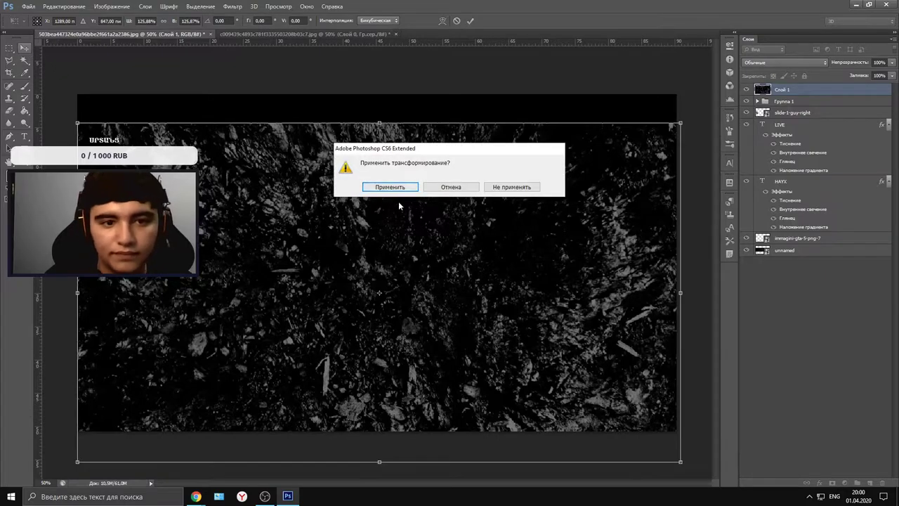
pyautogui.click(391, 187)
# - Place the texture layer beneath the immagini-gta-5-png-7 layer and delete the old background layer "unnamed"
pyautogui.moveTo(794, 170); pyautogui.dragTo(788, 257)
pyautogui.click(785, 250)
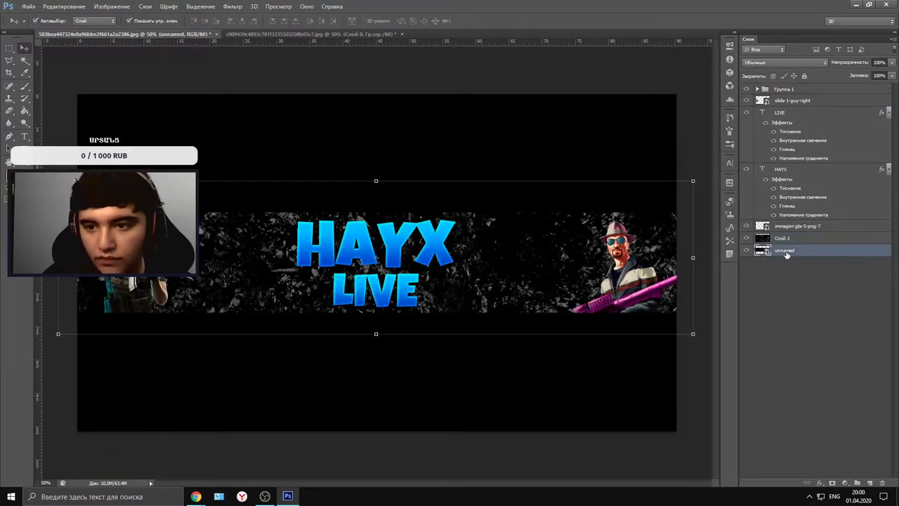
pyautogui.press('Delete')
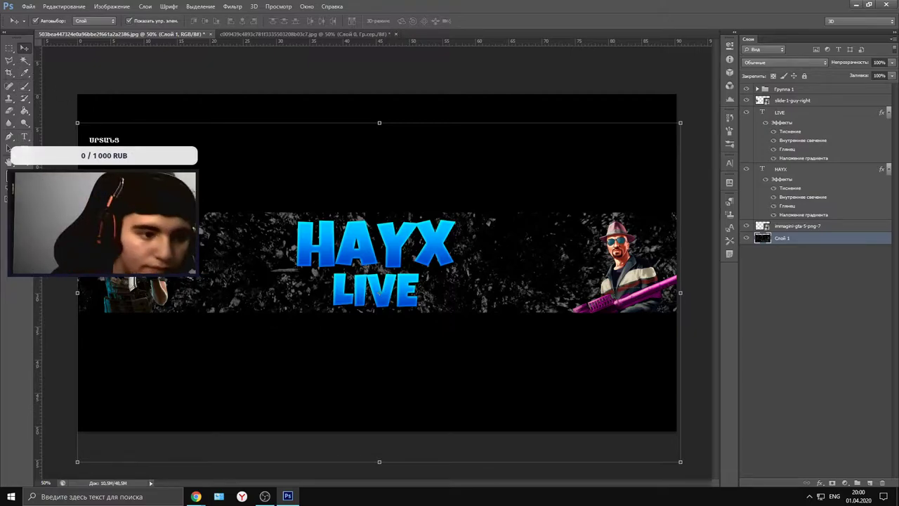
pyautogui.moveTo(196, 496)
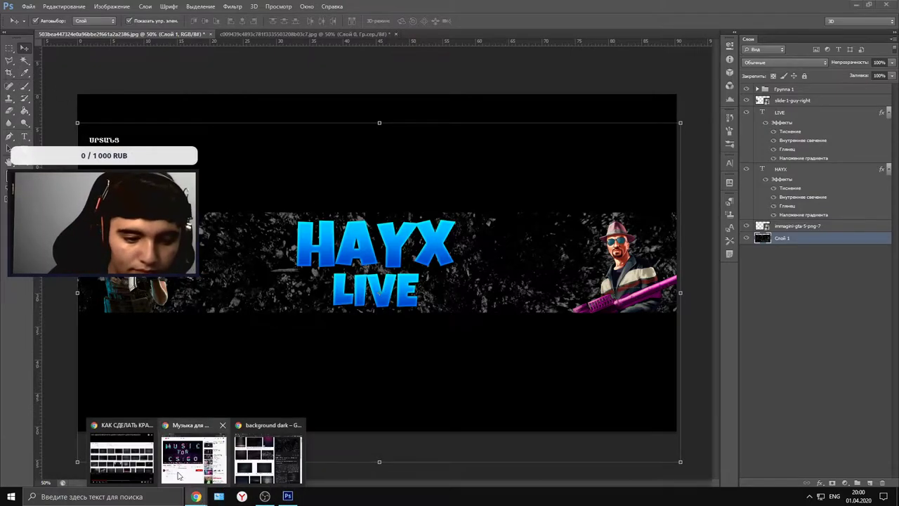
pyautogui.click(267, 458)
pyautogui.scroll(3, 379, 272)
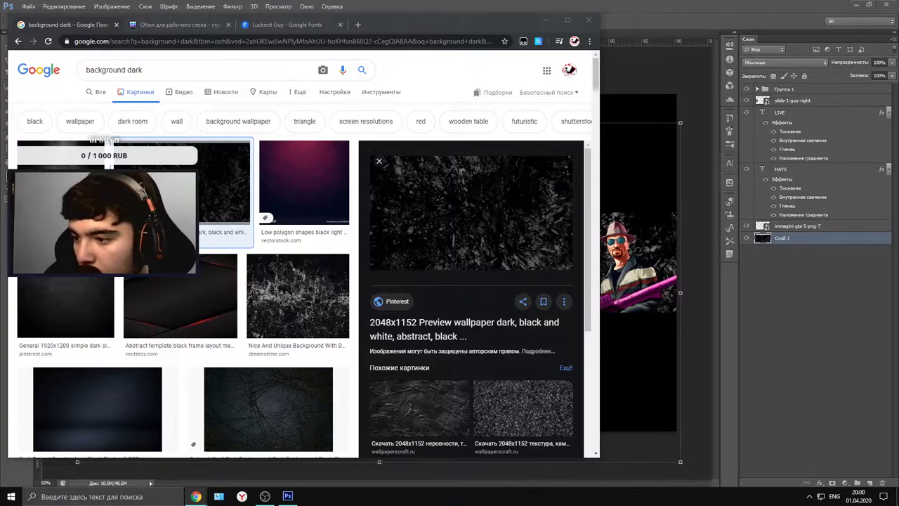
pyautogui.click(546, 21)
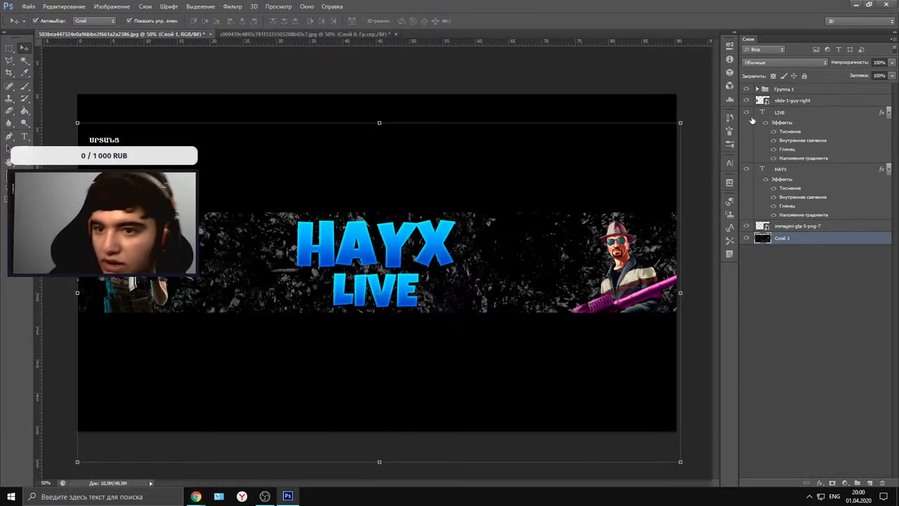
# - Move the immagini-gta-5-png-7 layer directly below slide-1-guy-right and open its blending options
pyautogui.click(792, 102)
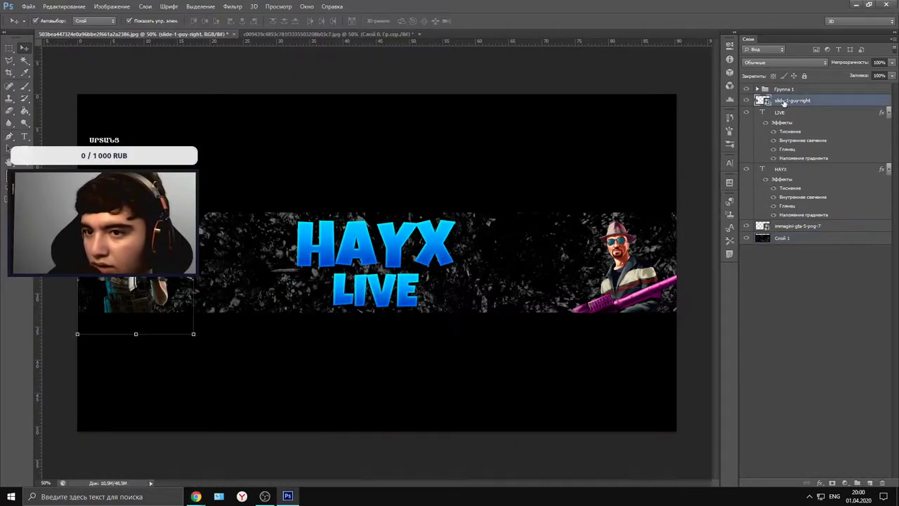
pyautogui.rightClick(792, 102)
pyautogui.click(797, 99)
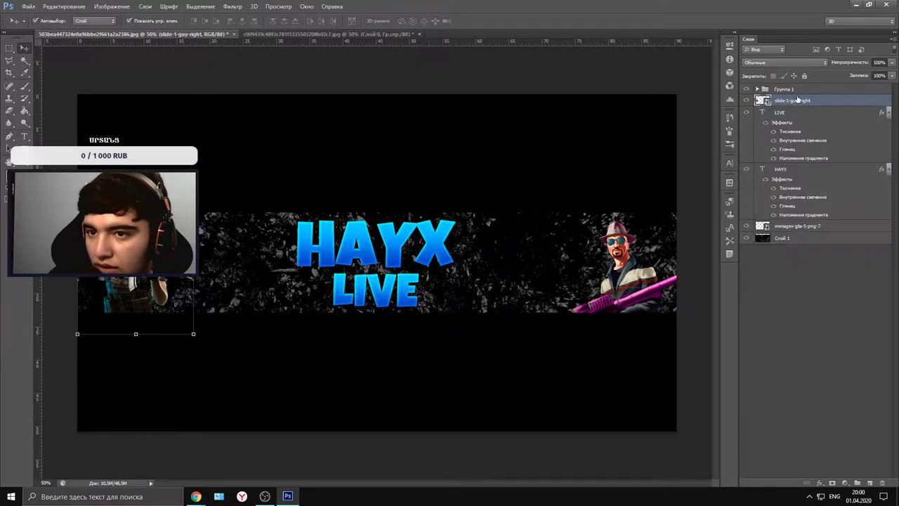
pyautogui.click(774, 232)
pyautogui.moveTo(782, 230); pyautogui.dragTo(790, 110)
pyautogui.rightClick(787, 115)
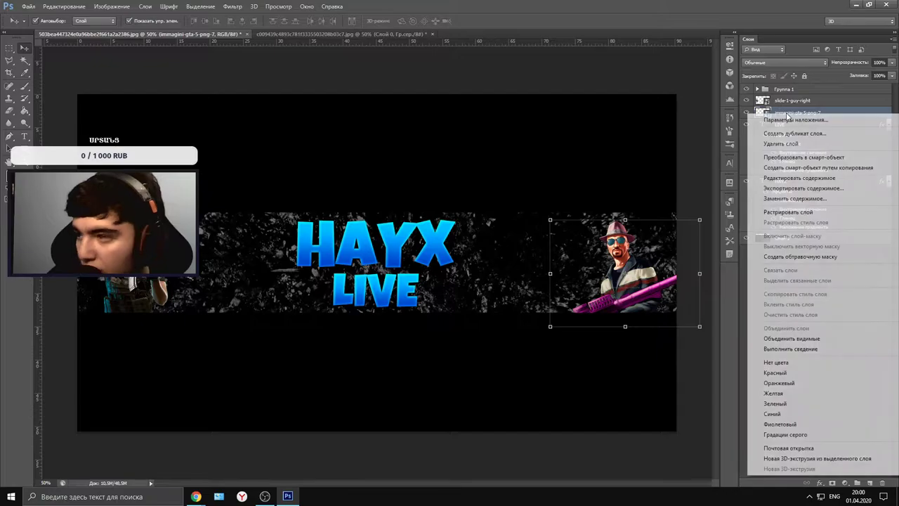
pyautogui.click(801, 123)
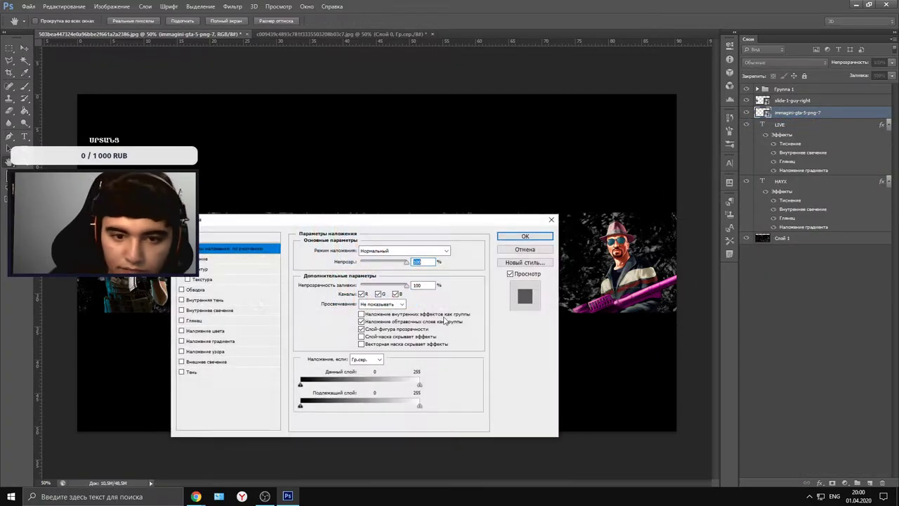
pyautogui.click(196, 331)
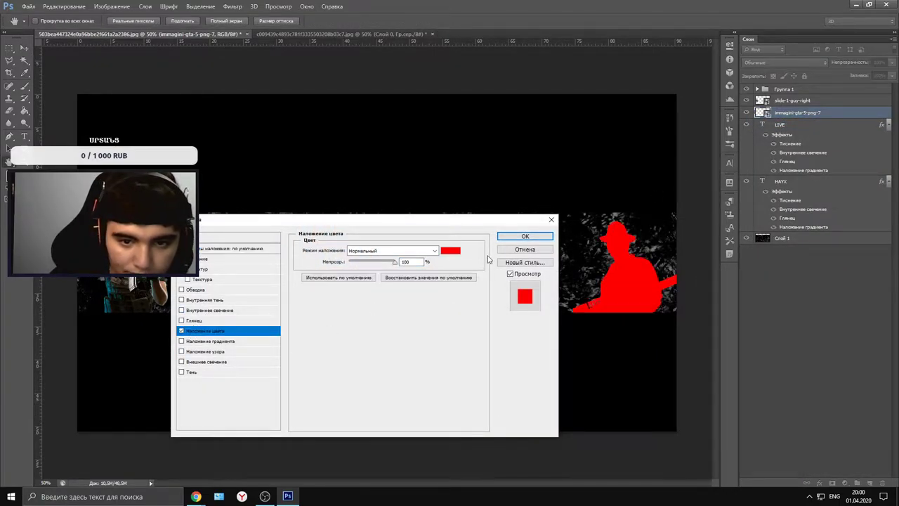
pyautogui.click(182, 330)
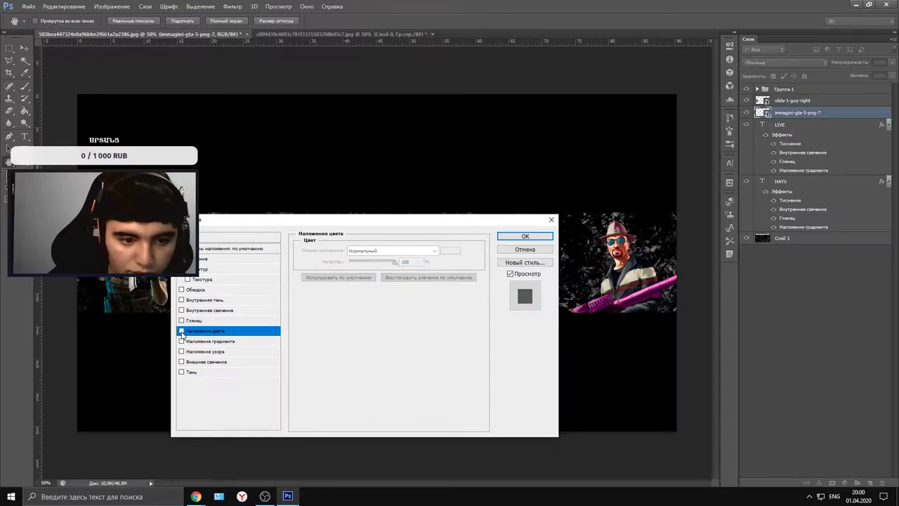
pyautogui.click(191, 333)
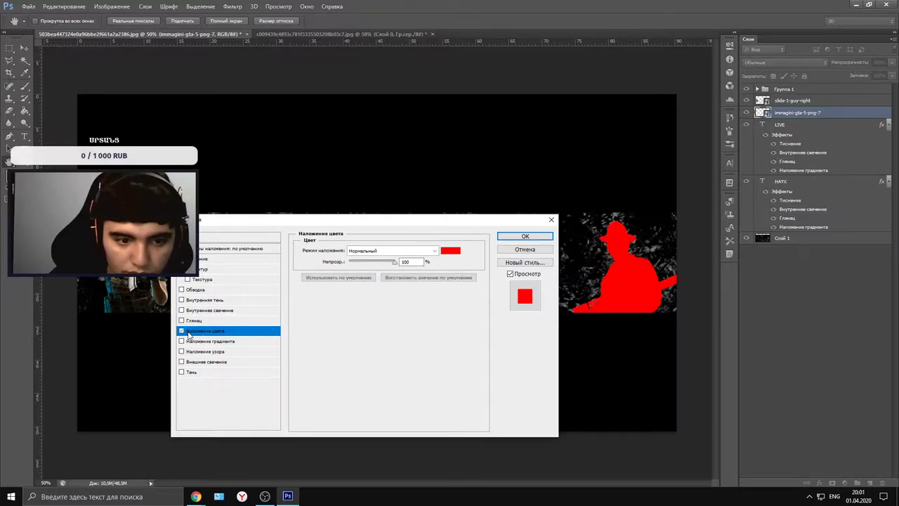
pyautogui.click(183, 331)
# - Enable Inner Glow for the hat-wearing character and set the glow colour to bright green
pyautogui.click(188, 310)
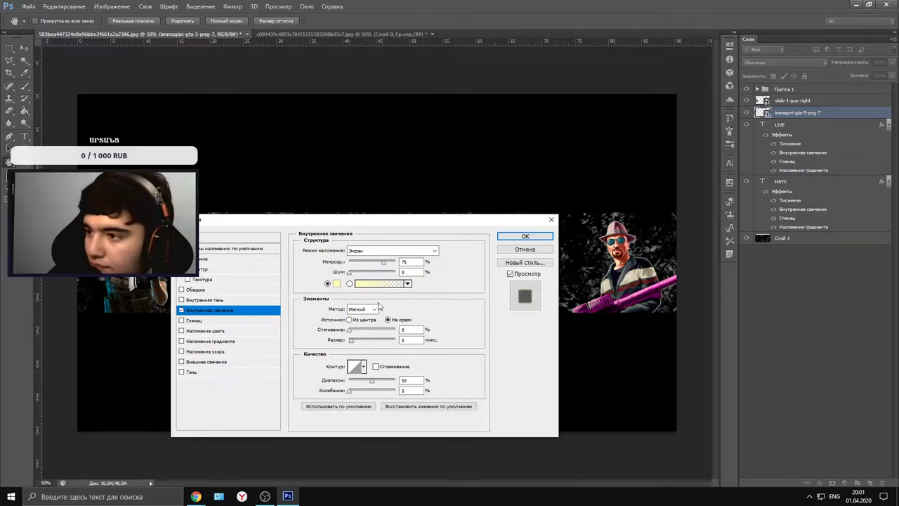
pyautogui.click(196, 496)
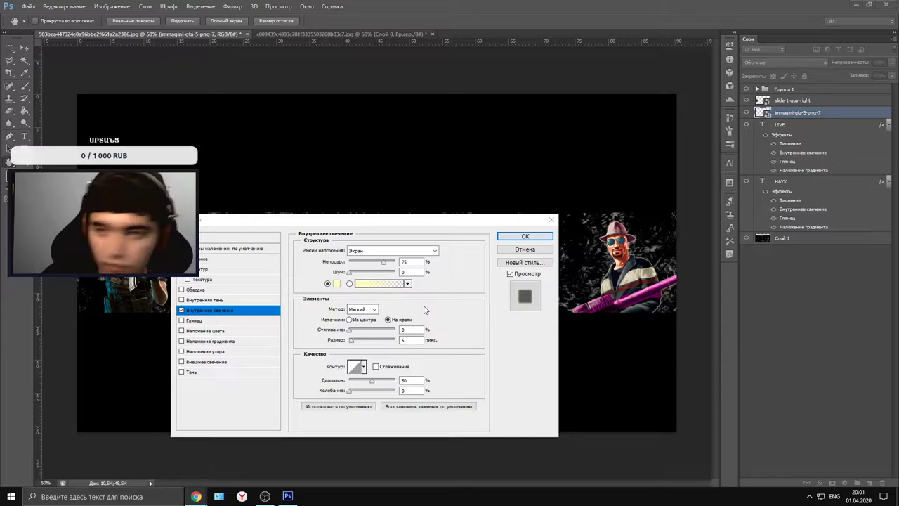
pyautogui.doubleClick(408, 262)
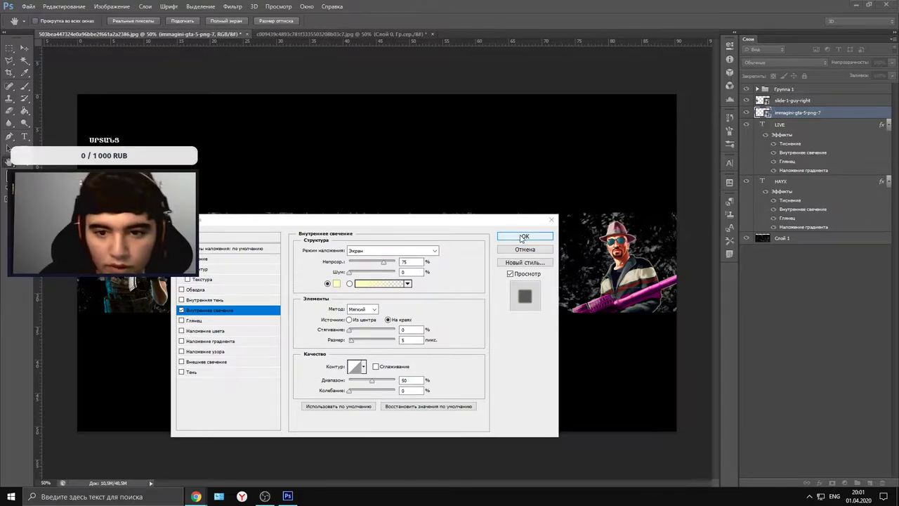
pyautogui.click(337, 283)
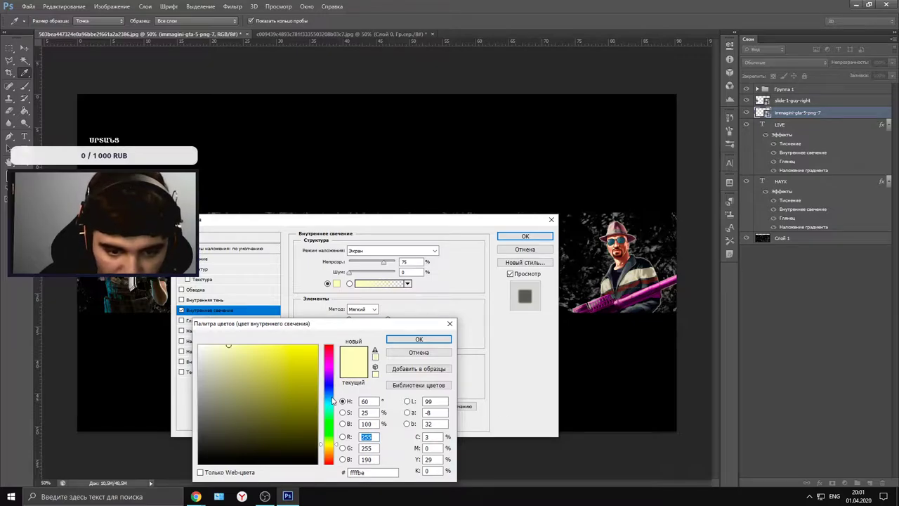
pyautogui.moveTo(334, 367); pyautogui.dragTo(316, 346)
pyautogui.click(419, 339)
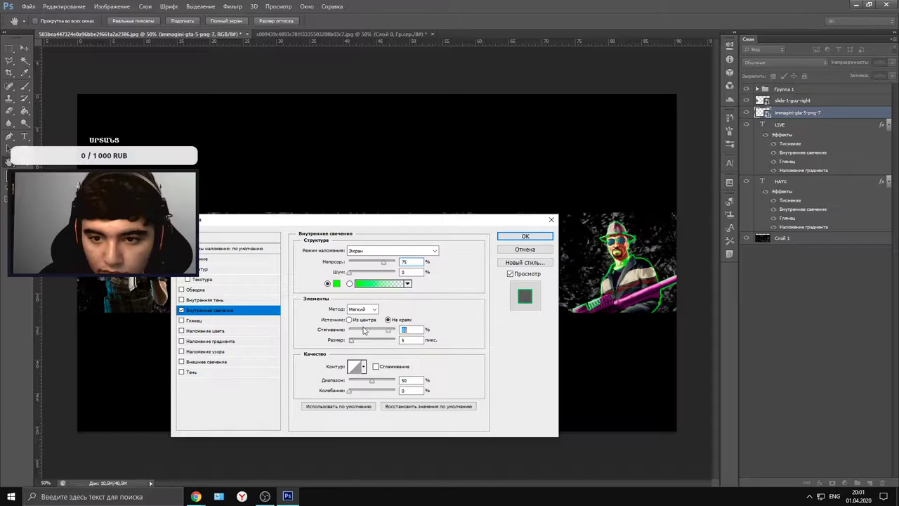
# - Set the inner glow's choke to 0%, size to 21 px, noise to 0% and opacity to about 44%
pyautogui.click(325, 329)
pyautogui.moveTo(346, 338)
pyautogui.mouseDown()
pyautogui.moveTo(371, 342)
pyautogui.moveTo(350, 342)
pyautogui.moveTo(358, 342)
pyautogui.mouseUp()
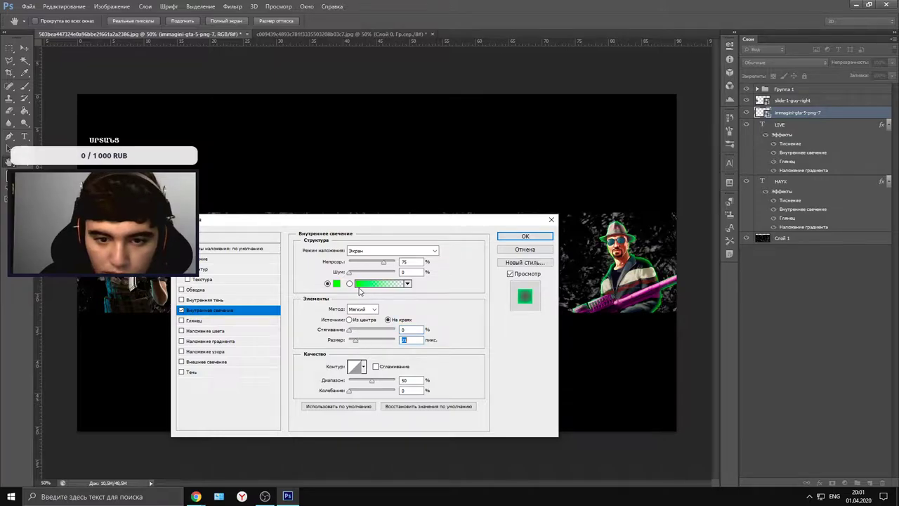
pyautogui.moveTo(350, 274); pyautogui.dragTo(326, 286)
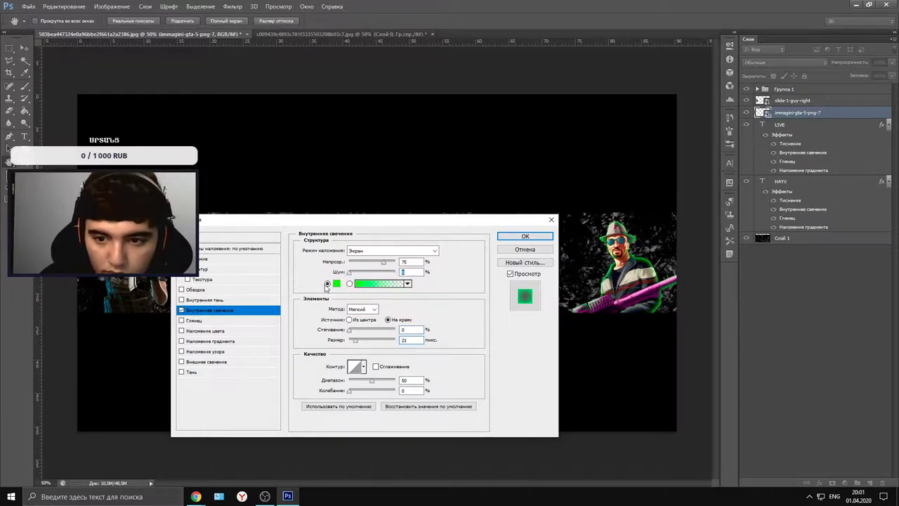
pyautogui.moveTo(383, 266); pyautogui.dragTo(370, 266)
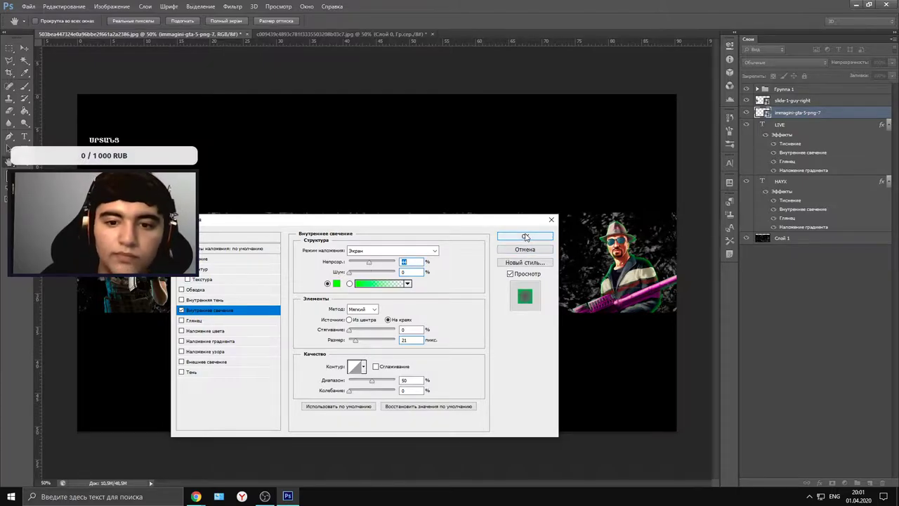
# - Add a drop shadow with 17% spread and 54 px size, leave Outer Glow off, and apply the layer style
pyautogui.click(195, 363)
pyautogui.click(193, 373)
pyautogui.click(181, 362)
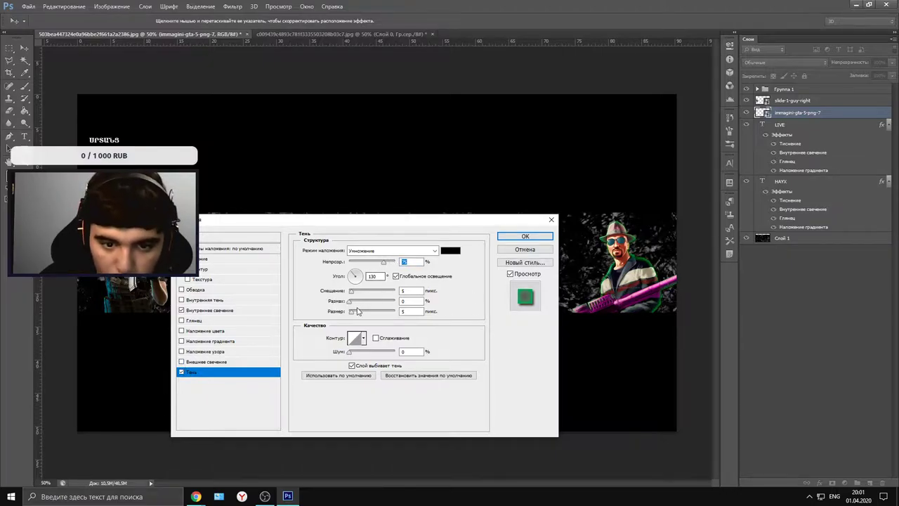
pyautogui.moveTo(348, 303)
pyautogui.mouseDown()
pyautogui.moveTo(378, 314)
pyautogui.moveTo(356, 306)
pyautogui.mouseUp()
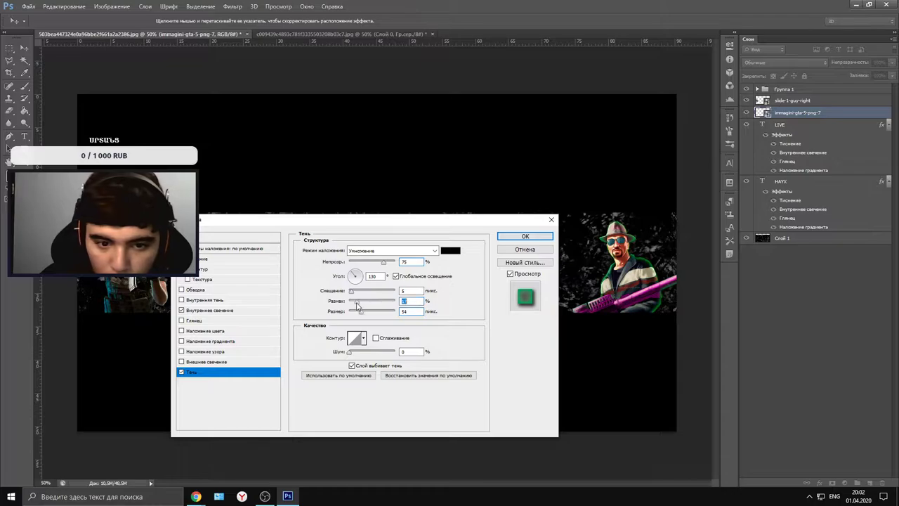
pyautogui.click(525, 236)
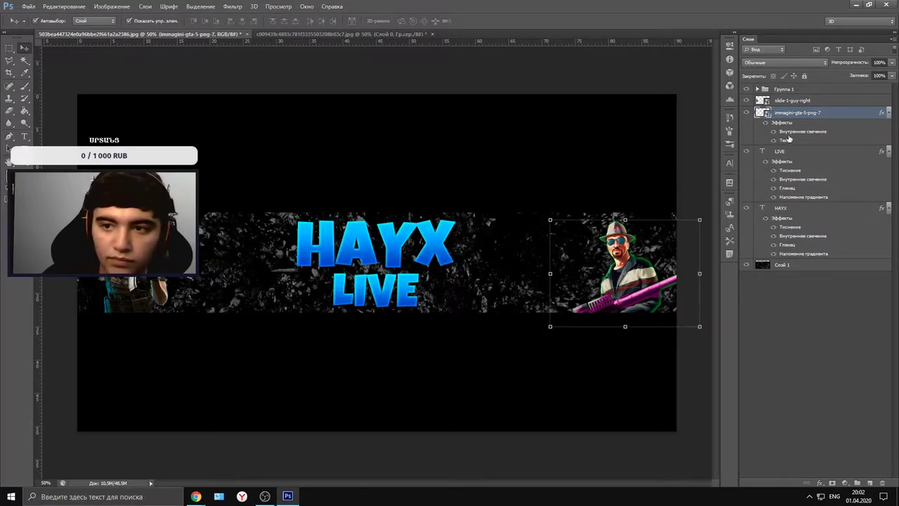
# - Move the effects of immagini-gta-5-png-7 onto slide-1-guy-right so both character layers carry the inner glow and drop shadow
pyautogui.moveTo(788, 127); pyautogui.dragTo(792, 101)
pyautogui.click(797, 101)
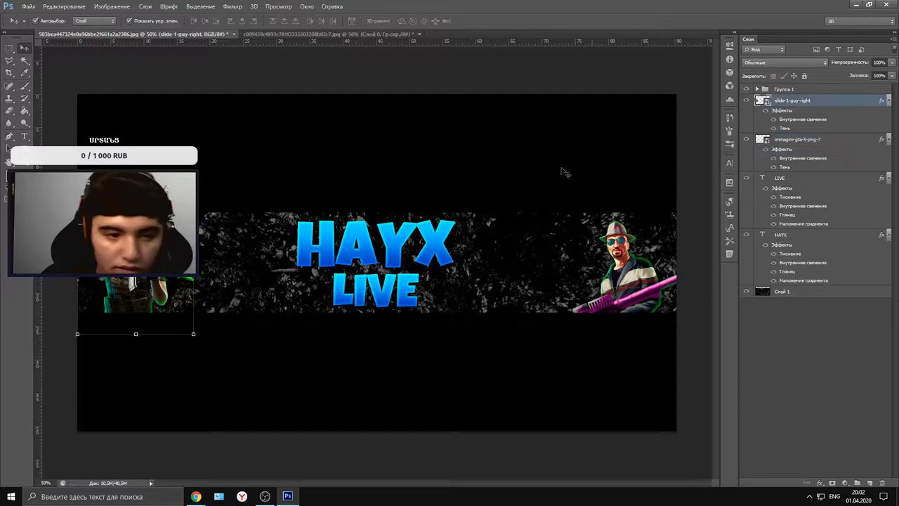
pyautogui.doubleClick(794, 101)
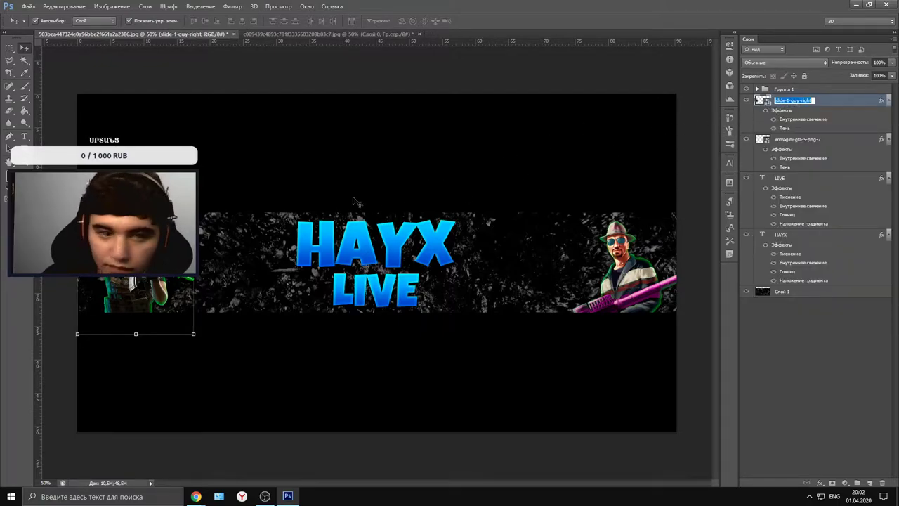
pyautogui.press('Return')
# - Change the inner glow colour of slide-1-guy-right to bright blue 0096ff and apply the layer style
pyautogui.doubleClick(829, 99)
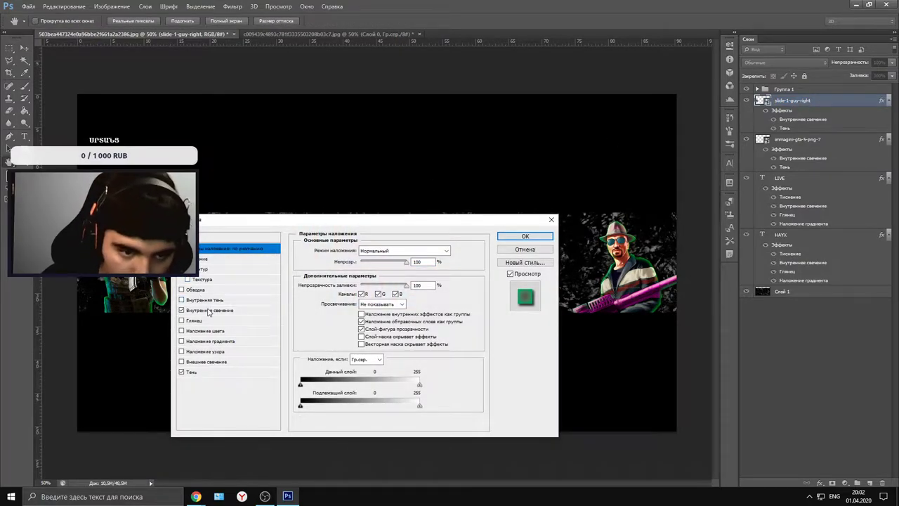
pyautogui.click(207, 311)
pyautogui.click(336, 283)
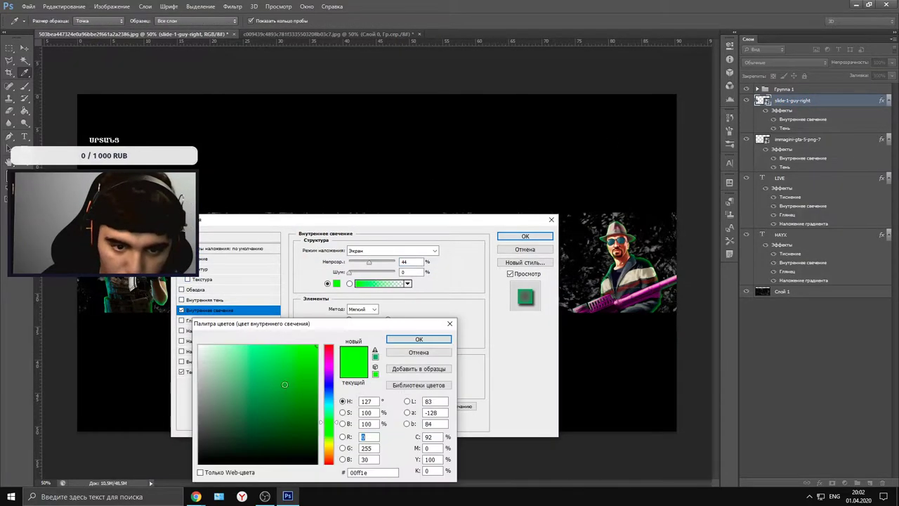
pyautogui.moveTo(335, 414); pyautogui.dragTo(332, 396)
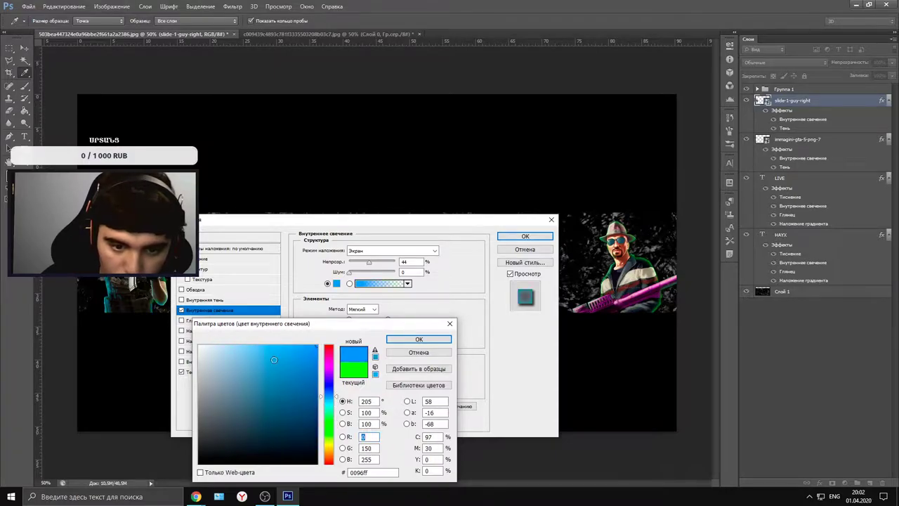
pyautogui.click(418, 339)
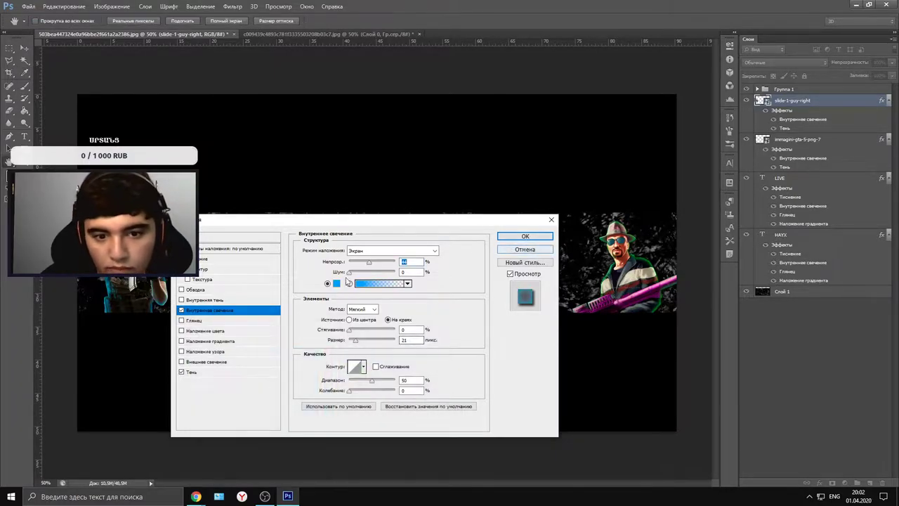
pyautogui.click(525, 236)
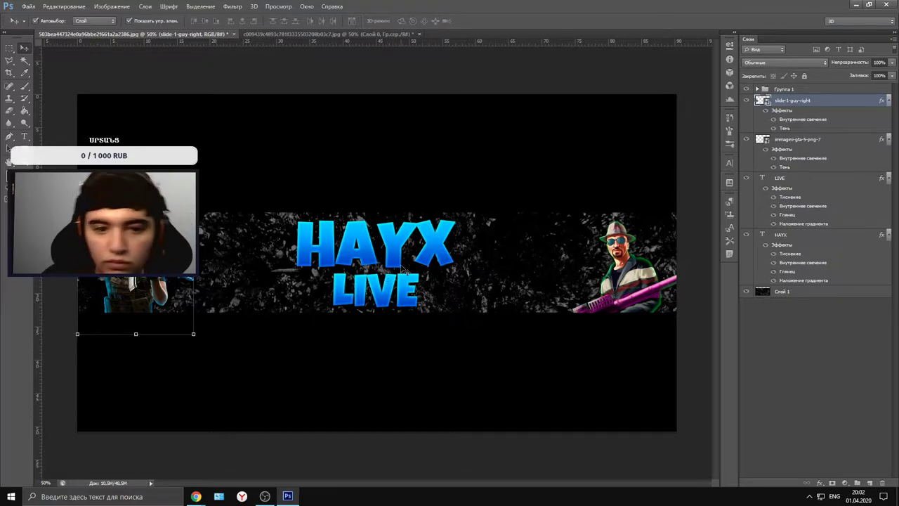
# - Reselect slide-1-guy-right and add a new empty layer directly above it
pyautogui.moveTo(175, 260)
pyautogui.mouseDown()
pyautogui.moveTo(184, 260)
pyautogui.moveTo(176, 260)
pyautogui.mouseUp()
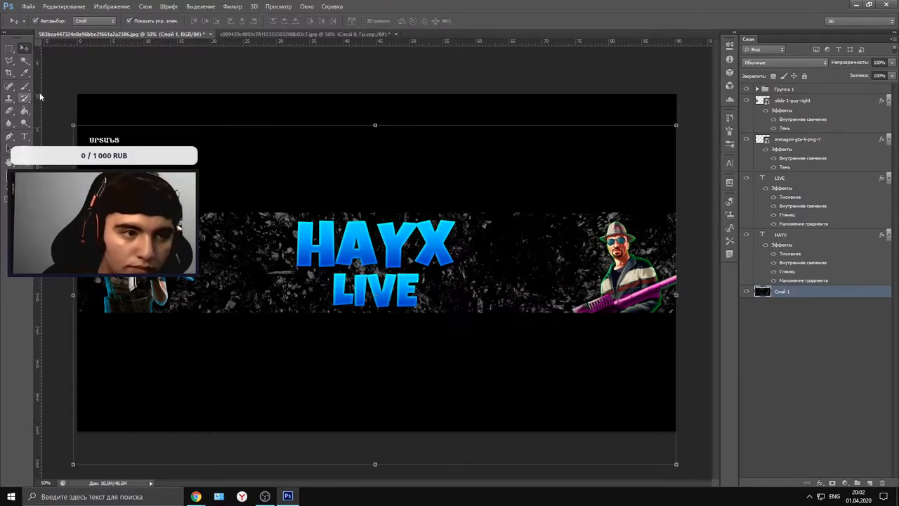
pyautogui.click(774, 106)
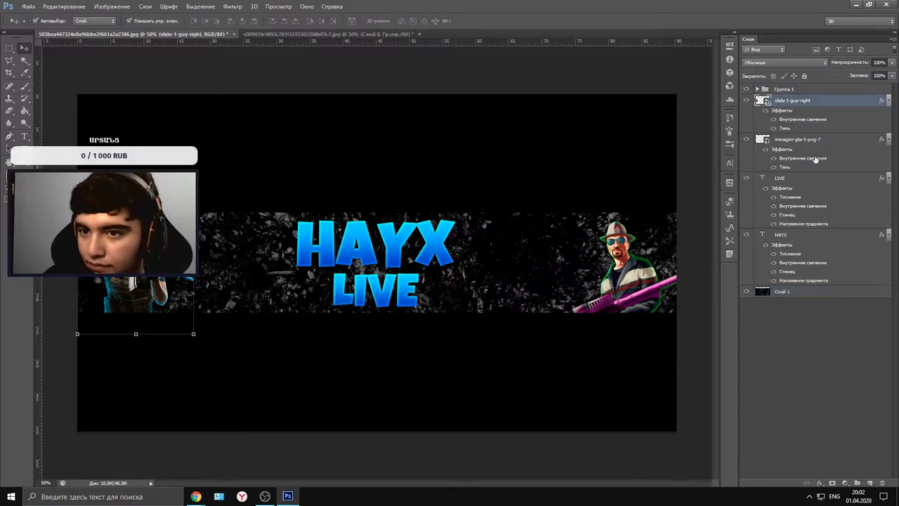
pyautogui.click(869, 483)
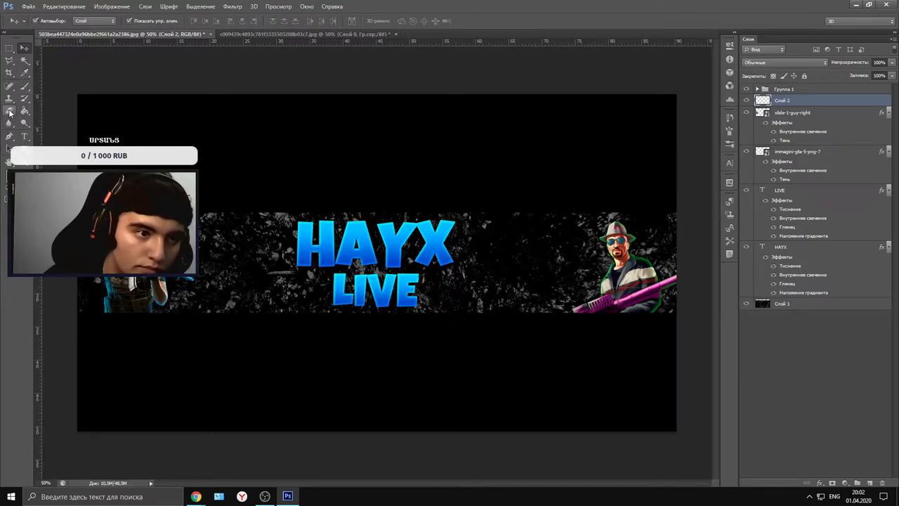
# - Try a black brush dab at 4536 px with 68% hardness over the left character, and undo it
pyautogui.click(25, 86)
pyautogui.click(46, 22)
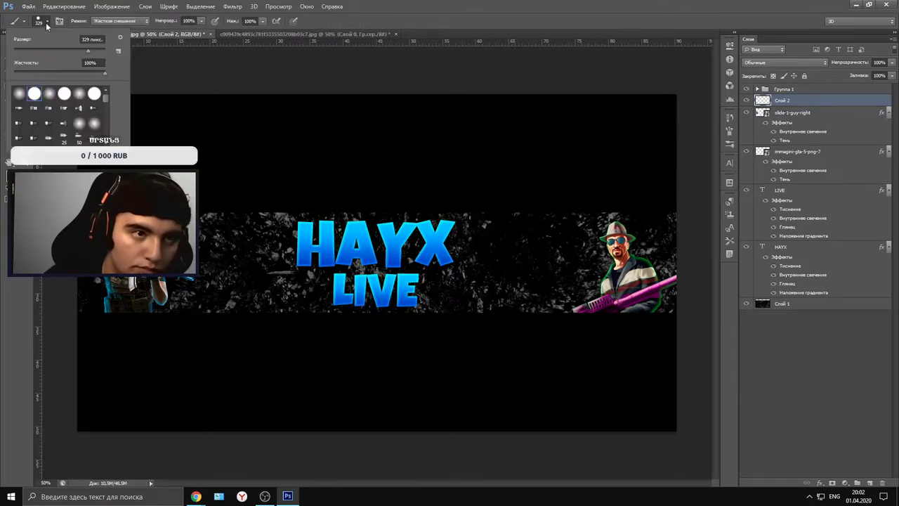
pyautogui.moveTo(87, 50)
pyautogui.mouseDown()
pyautogui.moveTo(104, 52)
pyautogui.moveTo(103, 76)
pyautogui.moveTo(9, 81)
pyautogui.moveTo(76, 76)
pyautogui.mouseUp()
pyautogui.click(159, 287)
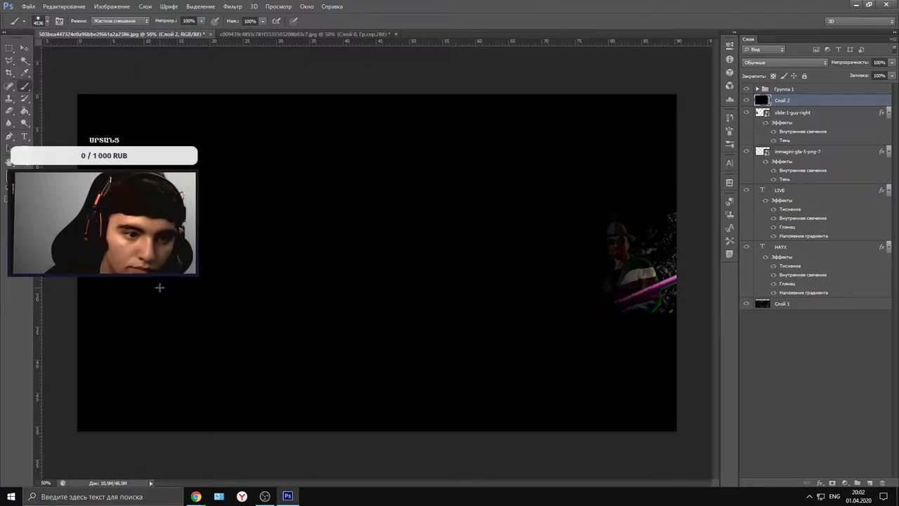
pyautogui.hotkey('ctrl', 'z')
# - Try a black brush stroke at 391 px over the left character, and undo it
pyautogui.click(44, 21)
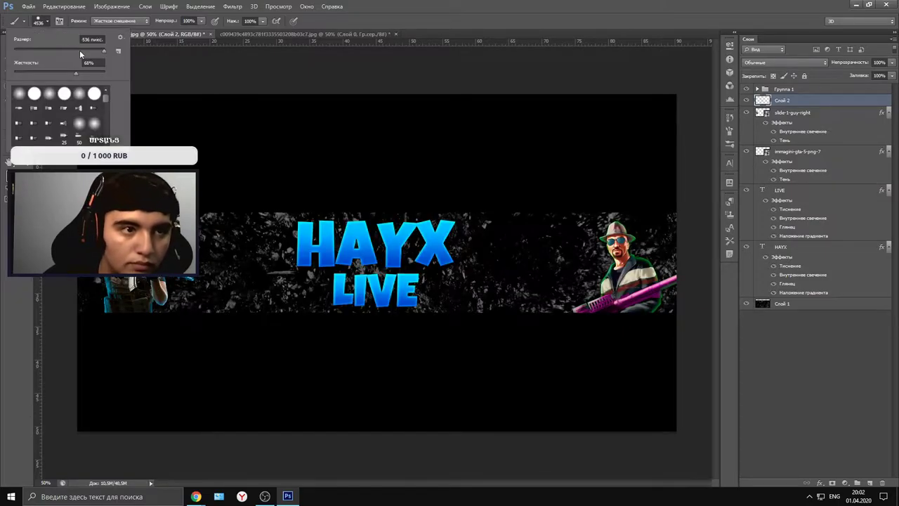
pyautogui.moveTo(79, 50); pyautogui.dragTo(87, 50)
pyautogui.press('Return')
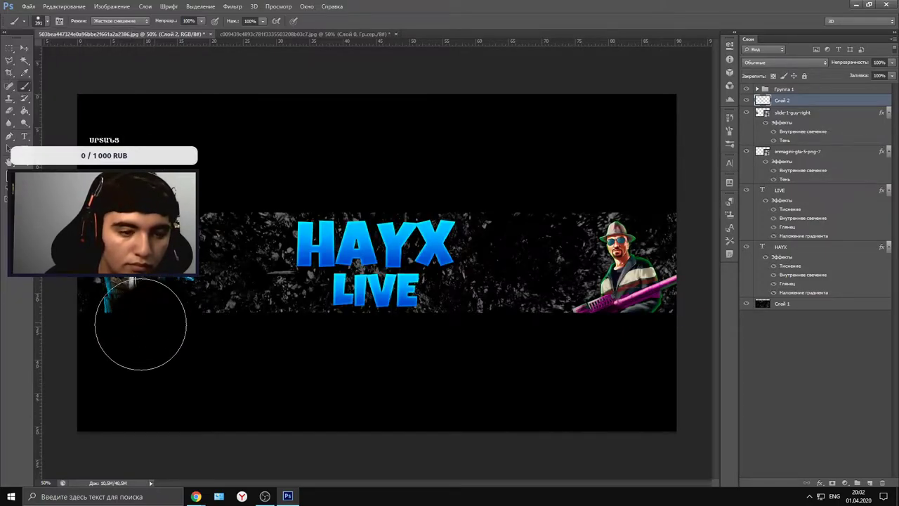
pyautogui.moveTo(185, 164)
pyautogui.mouseDown()
pyautogui.moveTo(157, 181)
pyautogui.moveTo(122, 323)
pyautogui.mouseUp()
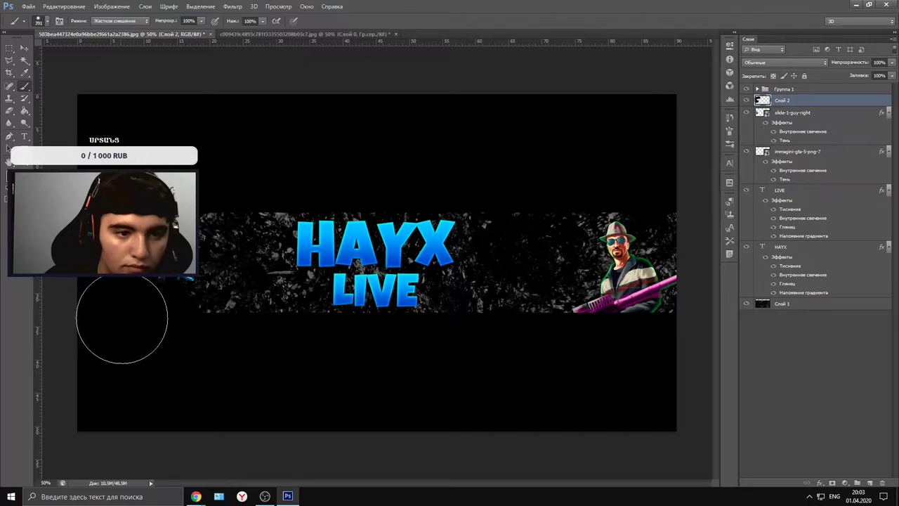
pyautogui.hotkey('ctrl', 'z')
# - Set the brush to 463 px with 0% hardness and paint black over the left character's lower part
pyautogui.click(44, 21)
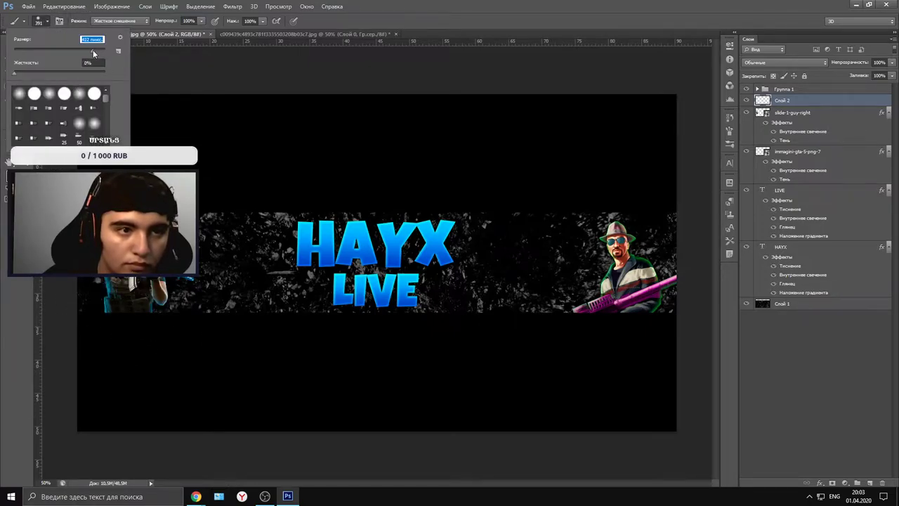
pyautogui.moveTo(94, 52); pyautogui.dragTo(95, 51)
pyautogui.press('Return')
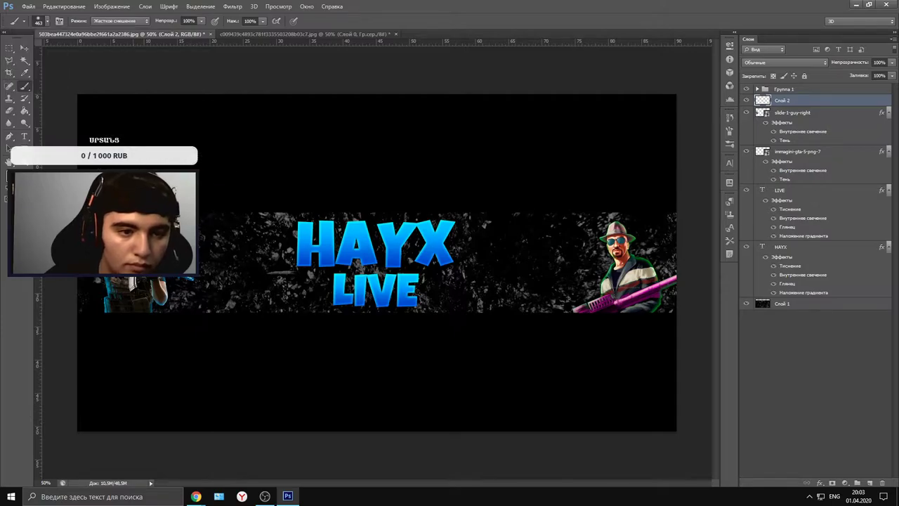
pyautogui.moveTo(48, 268); pyautogui.dragTo(96, 321)
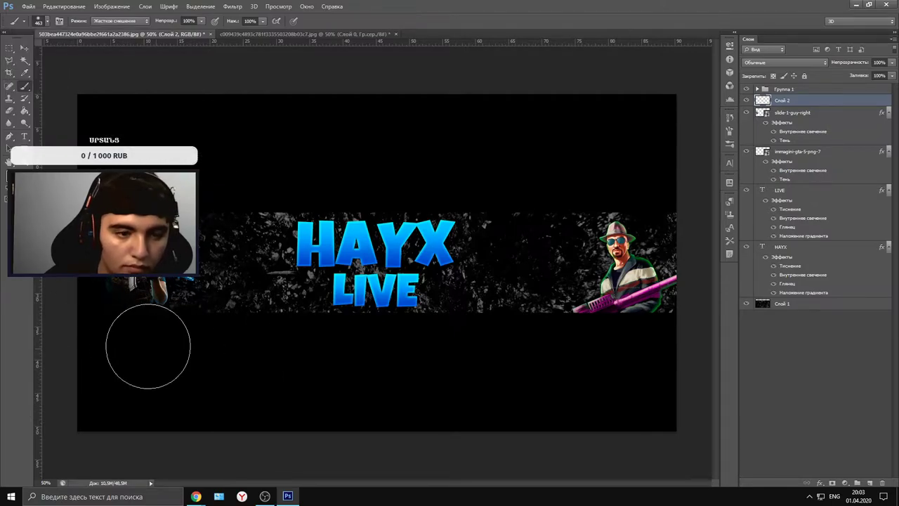
pyautogui.rightClick(766, 102)
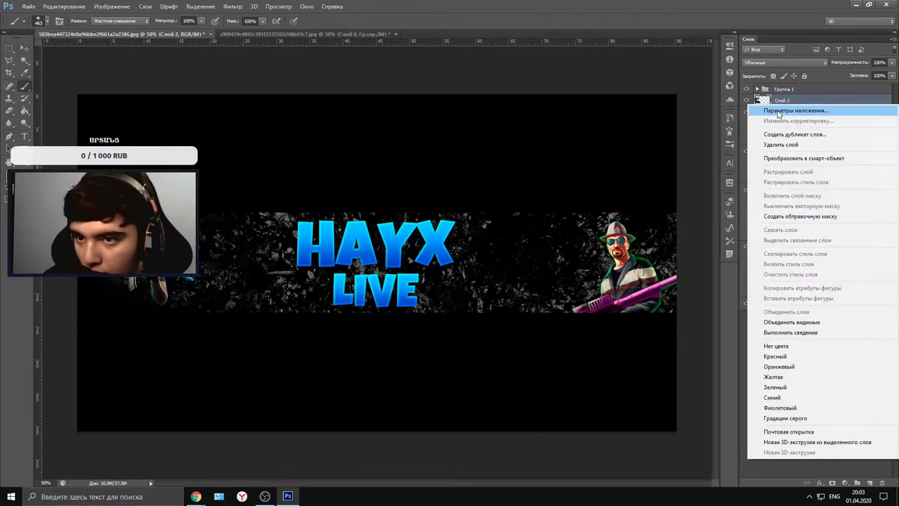
pyautogui.click(779, 113)
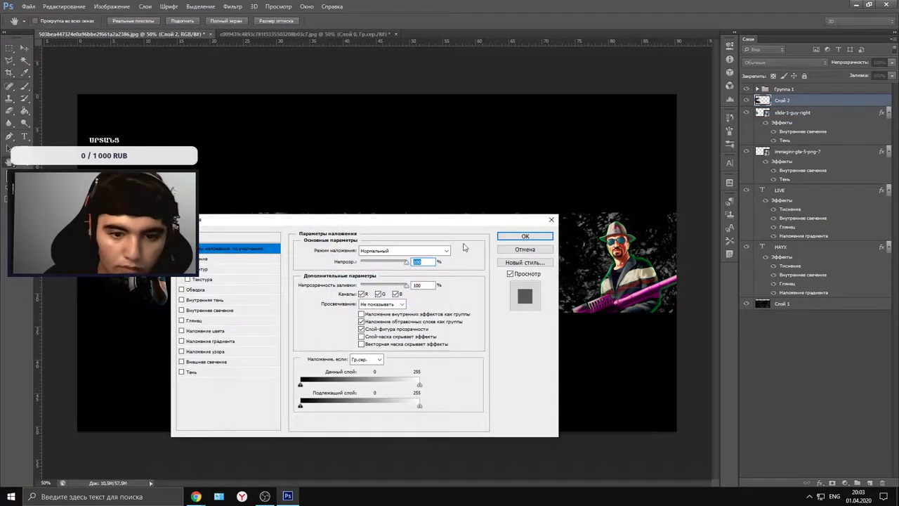
pyautogui.click(525, 236)
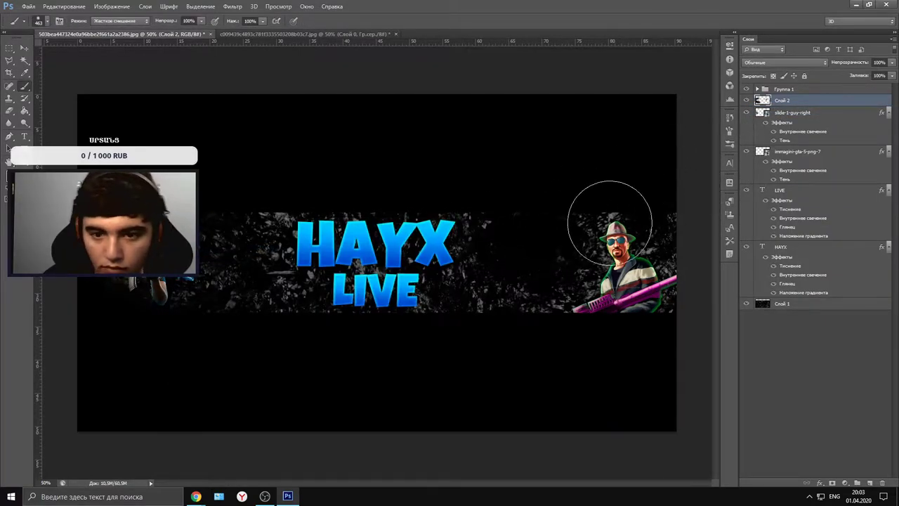
# - Set the foreground colour to deep blue 050cb7
pyautogui.click(10, 180)
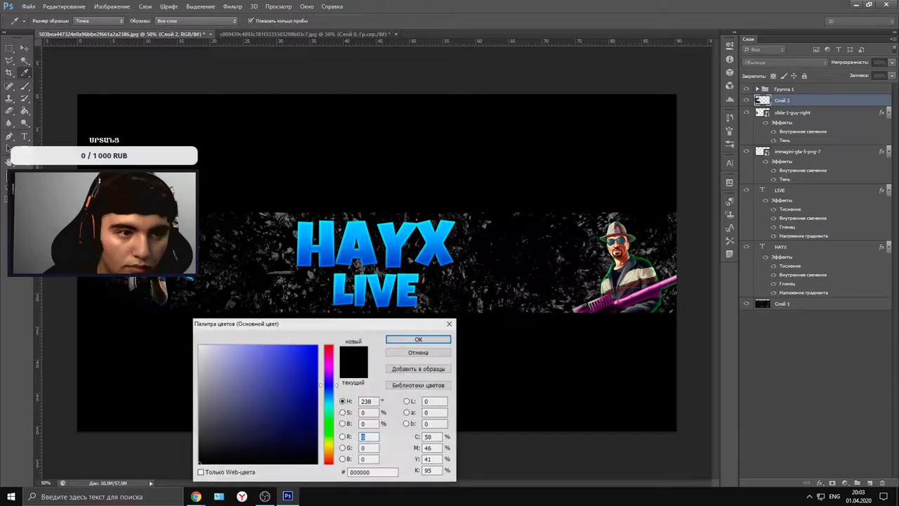
pyautogui.moveTo(293, 384)
pyautogui.mouseDown()
pyautogui.moveTo(323, 358)
pyautogui.moveTo(317, 352)
pyautogui.moveTo(314, 379)
pyautogui.mouseUp()
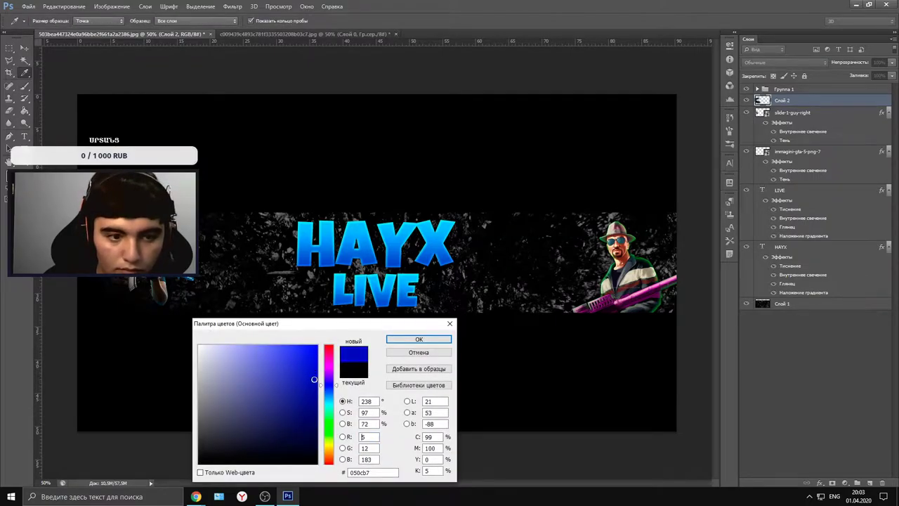
pyautogui.click(419, 338)
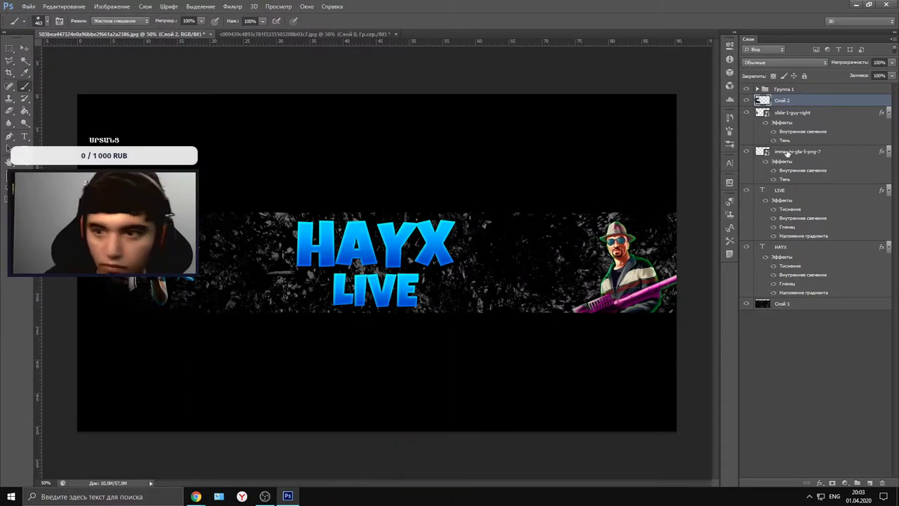
# - Replace the black-painted layer with a new empty one and brush soft blue over the left character's area
pyautogui.press('Delete')
pyautogui.click(870, 482)
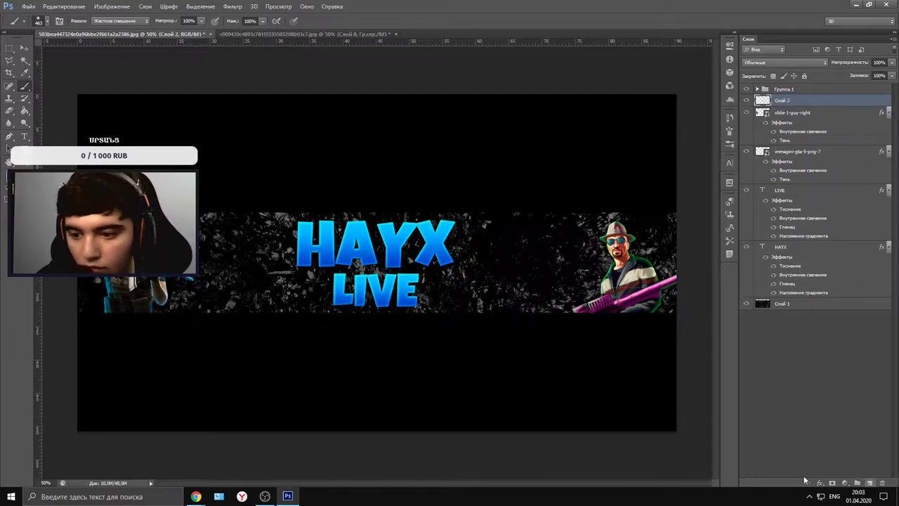
pyautogui.moveTo(168, 341)
pyautogui.mouseDown()
pyautogui.moveTo(53, 321)
pyautogui.moveTo(28, 259)
pyautogui.moveTo(193, 142)
pyautogui.moveTo(222, 147)
pyautogui.moveTo(121, 168)
pyautogui.moveTo(72, 306)
pyautogui.moveTo(83, 368)
pyautogui.mouseUp()
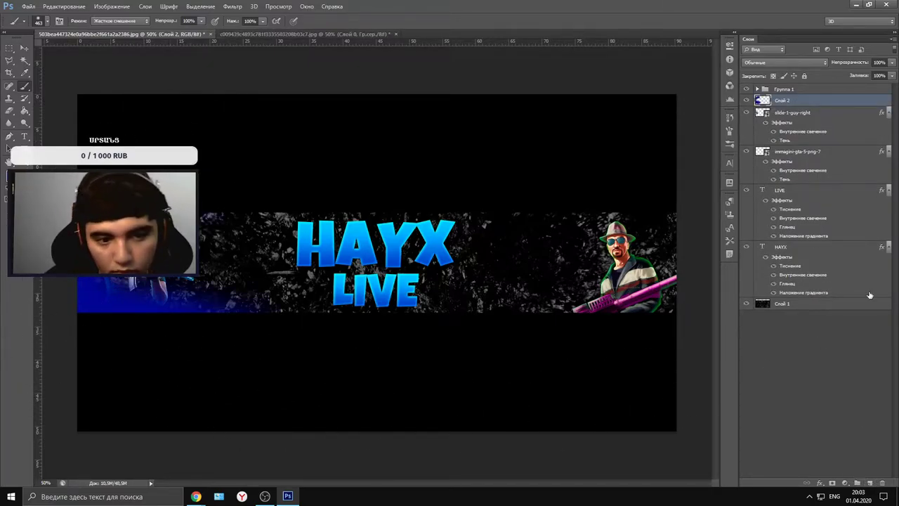
pyautogui.rightClick(785, 103)
pyautogui.click(785, 85)
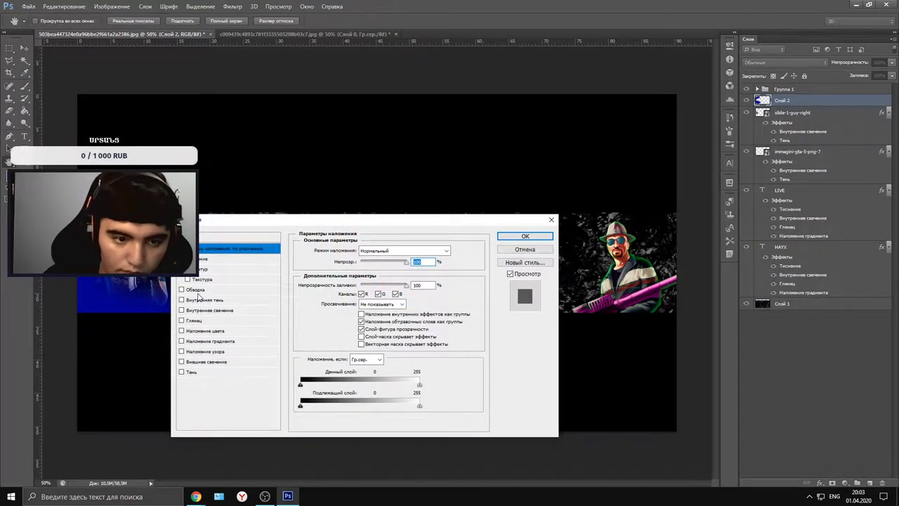
pyautogui.click(194, 291)
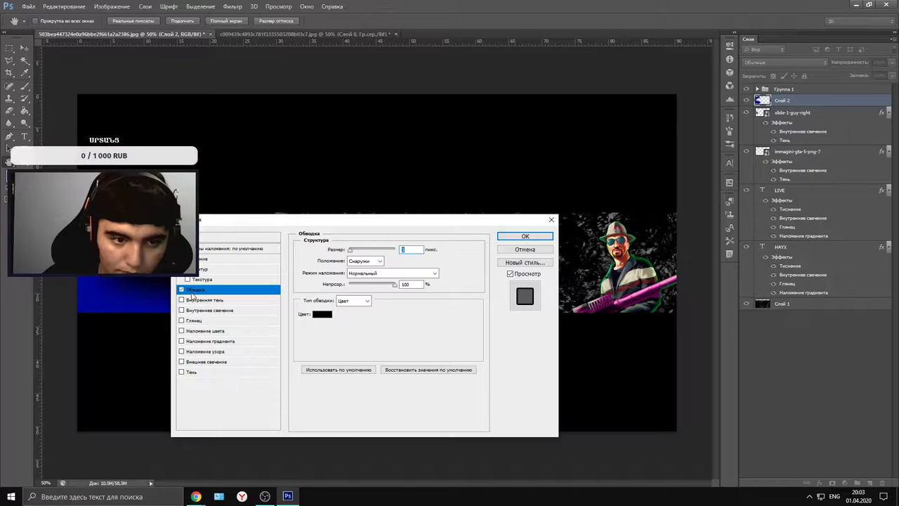
pyautogui.click(534, 248)
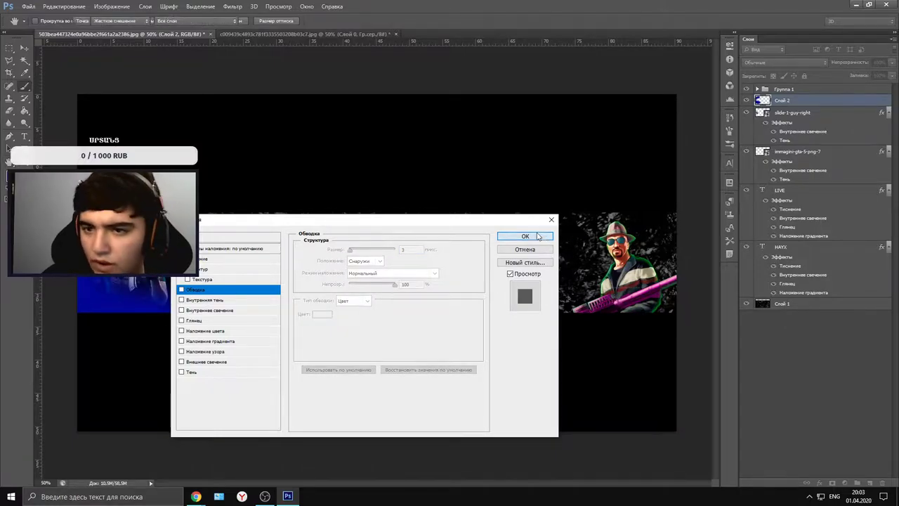
# - Set the blue-painted layer's blend mode to Soft Light and extend the blue brushwork across the banner's left part
pyautogui.click(801, 62)
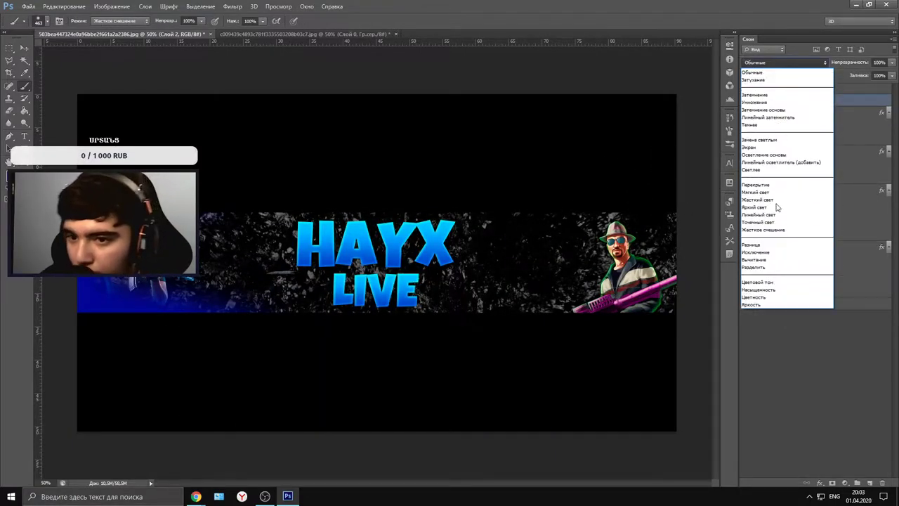
pyautogui.click(777, 193)
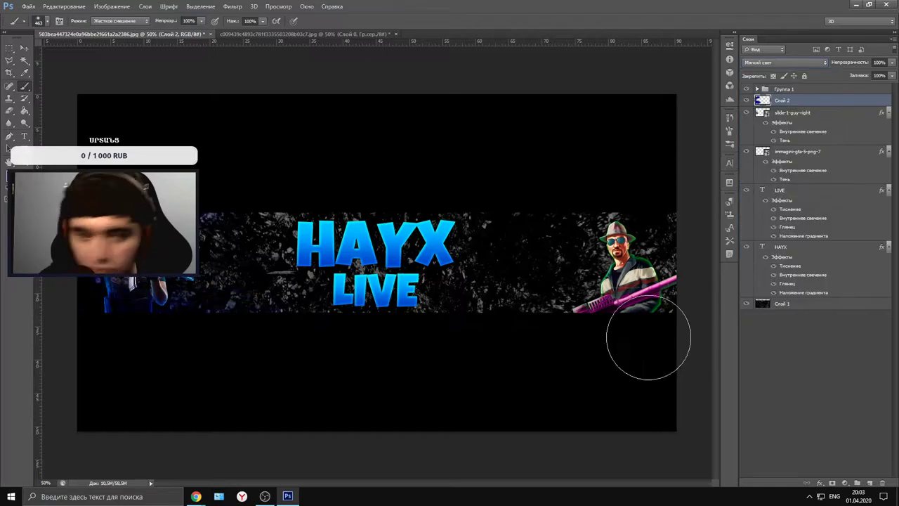
pyautogui.moveTo(234, 332)
pyautogui.mouseDown()
pyautogui.moveTo(218, 359)
pyautogui.moveTo(112, 353)
pyautogui.moveTo(253, 335)
pyautogui.moveTo(222, 345)
pyautogui.mouseUp()
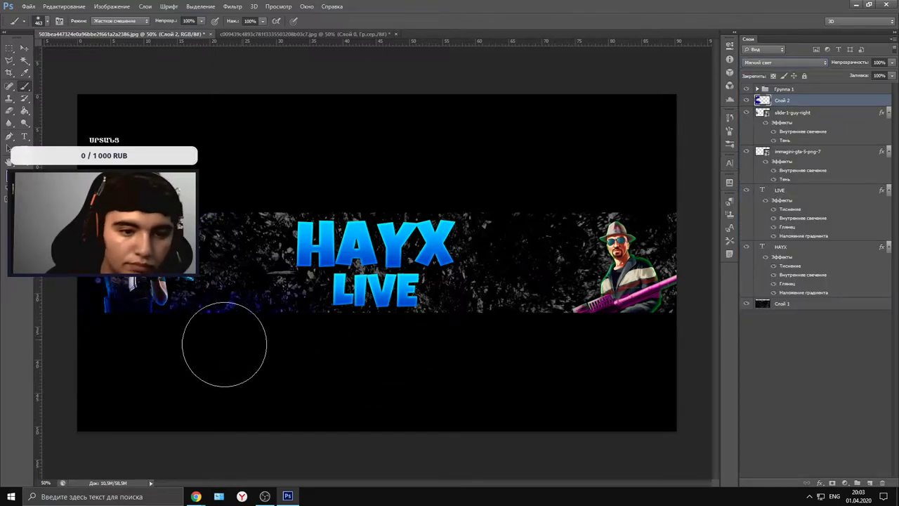
pyautogui.moveTo(285, 162)
pyautogui.mouseDown()
pyautogui.moveTo(141, 232)
pyautogui.moveTo(77, 364)
pyautogui.mouseUp()
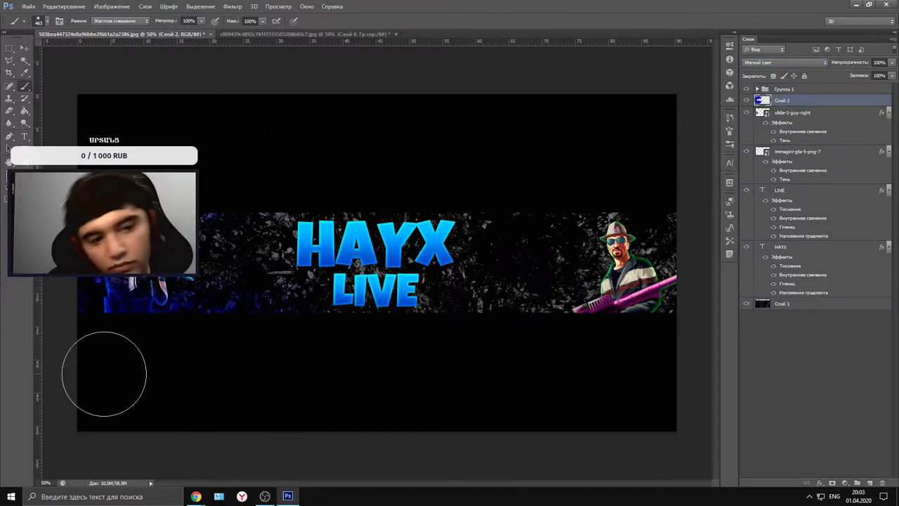
# - Switch to the Move tool and create a new layer group directly above the blue Soft Light layer
pyautogui.press('v')
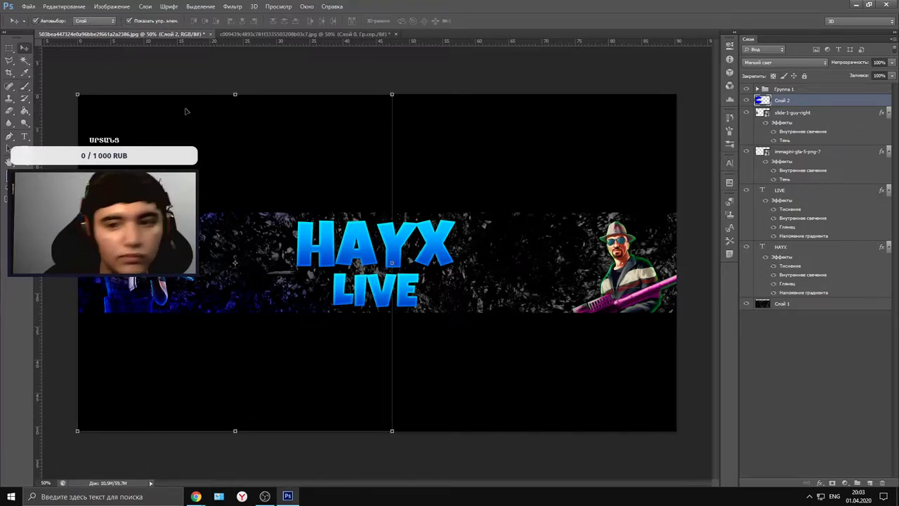
pyautogui.click(857, 483)
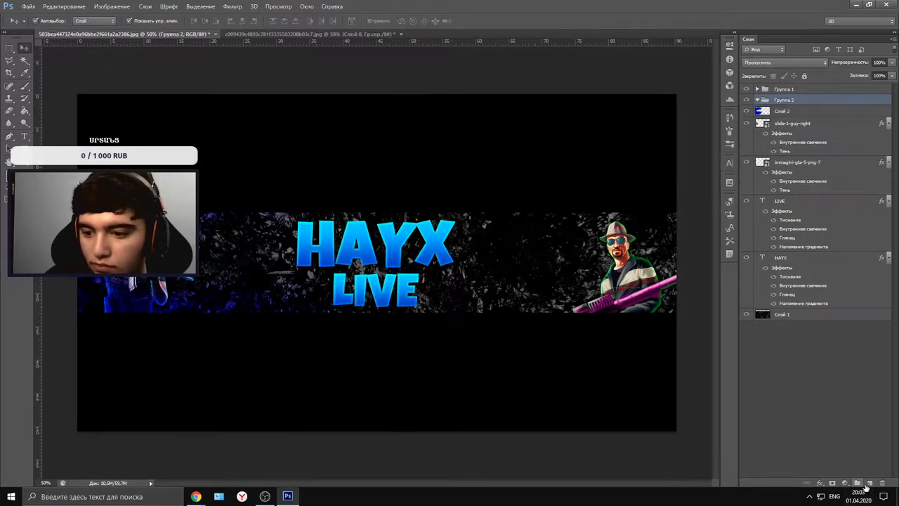
# - Replace the empty new group with a new layer above the blue tint layer and set the foreground colour to bright green 1eff00
pyautogui.hotkey('ctrl', 'shift', 'g')
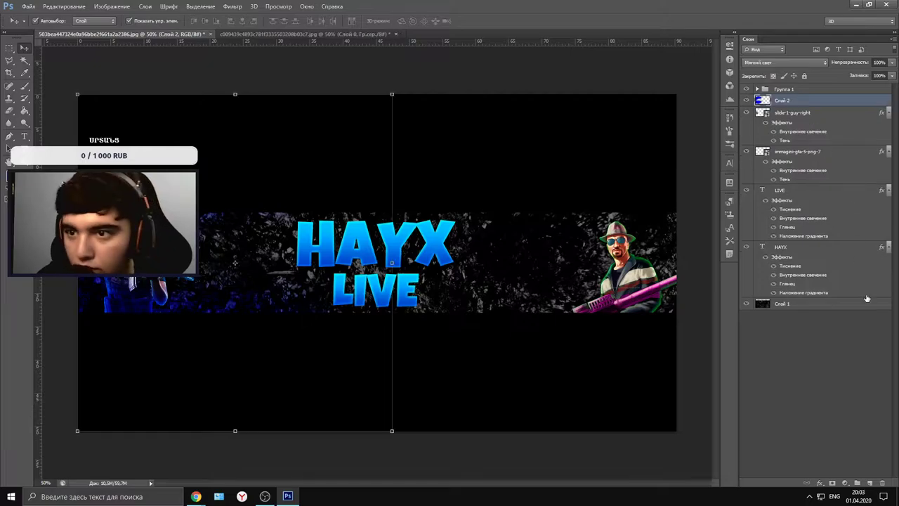
pyautogui.click(870, 483)
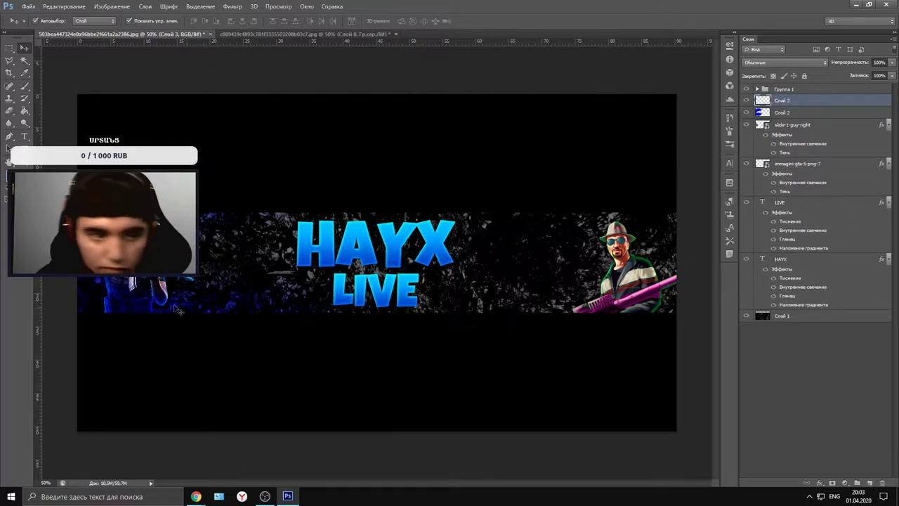
pyautogui.press('i')
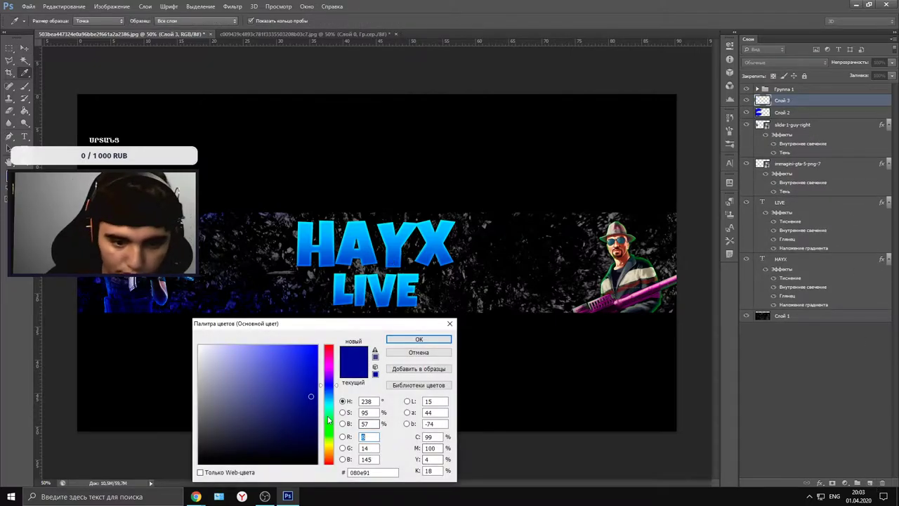
pyautogui.click(328, 427)
pyautogui.moveTo(311, 390); pyautogui.dragTo(394, 295)
pyautogui.click(419, 339)
pyautogui.press('v')
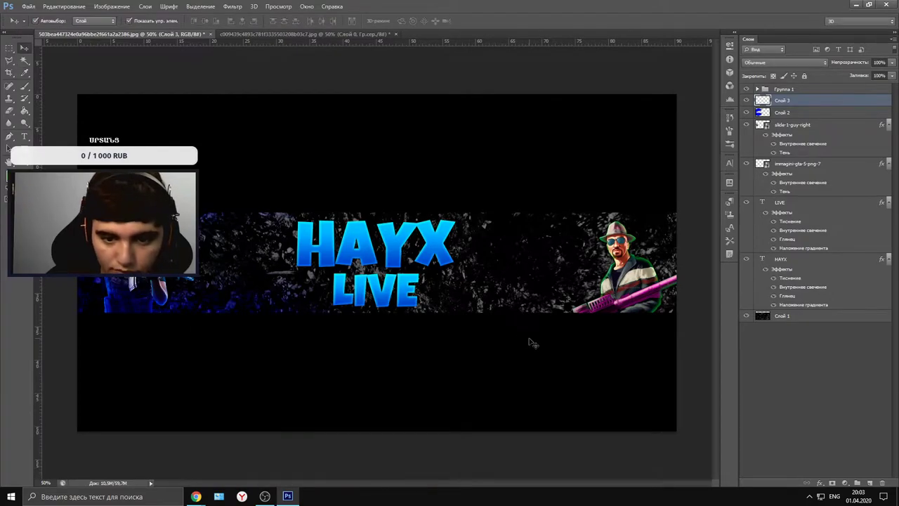
# - Brush bright green around the right character and across the banner's right part on the new layer
pyautogui.click(25, 85)
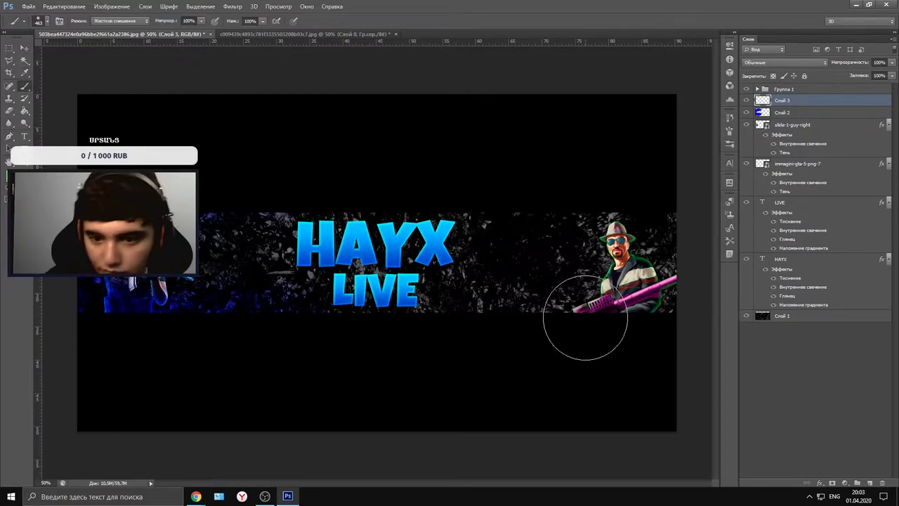
pyautogui.moveTo(634, 345)
pyautogui.mouseDown()
pyautogui.moveTo(720, 285)
pyautogui.moveTo(597, 165)
pyautogui.moveTo(662, 195)
pyautogui.moveTo(484, 353)
pyautogui.mouseUp()
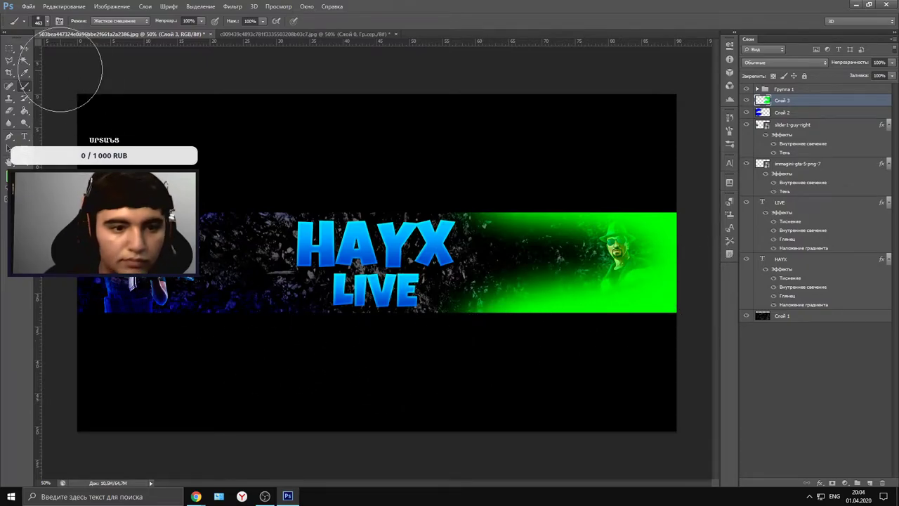
pyautogui.click(25, 47)
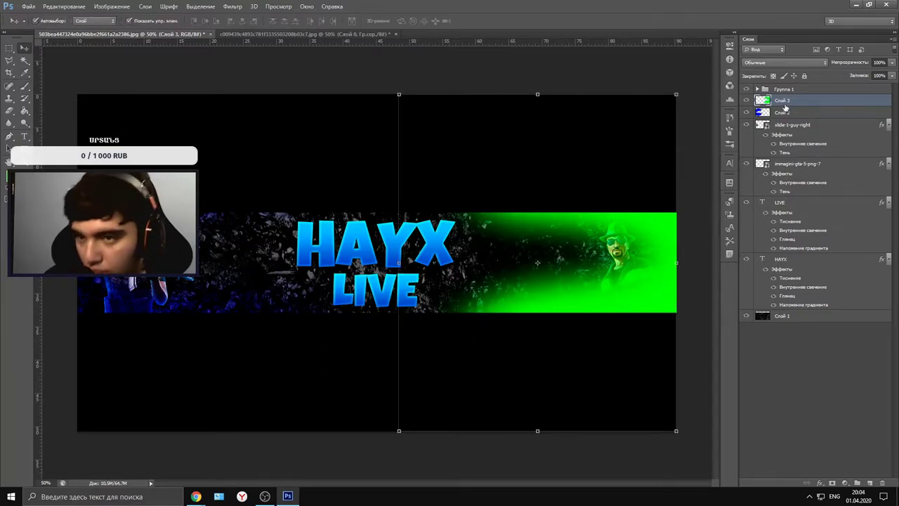
# - Try Hard Light on the green-painted layer and settle on the Soft Light blend mode
pyautogui.rightClick(785, 107)
pyautogui.press('Escape')
pyautogui.click(780, 62)
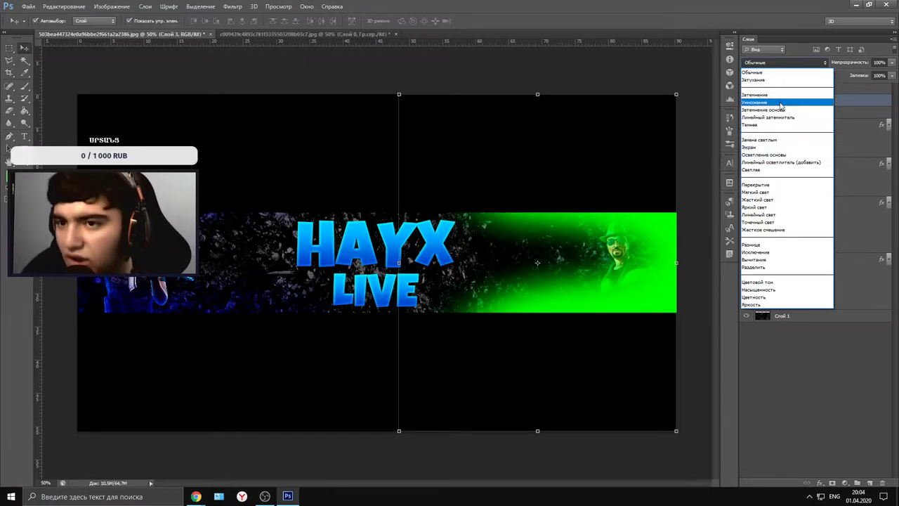
pyautogui.click(776, 201)
pyautogui.click(782, 65)
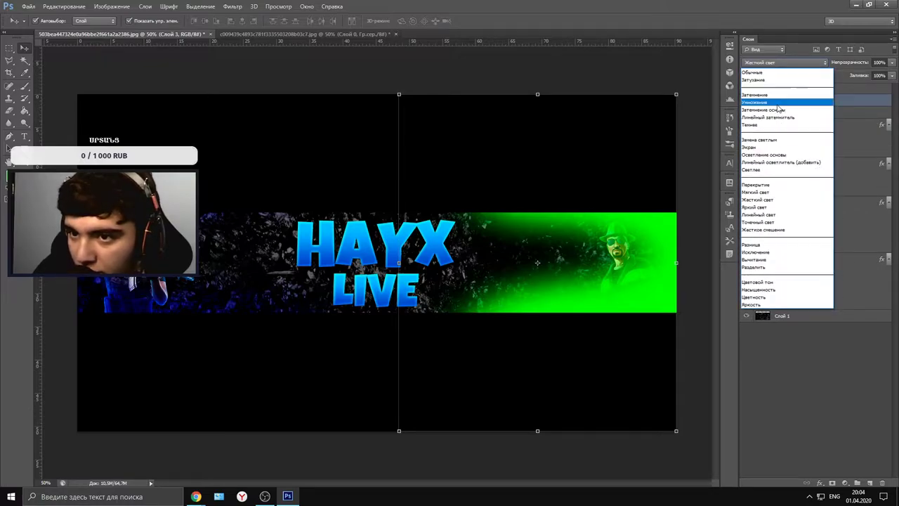
pyautogui.click(766, 194)
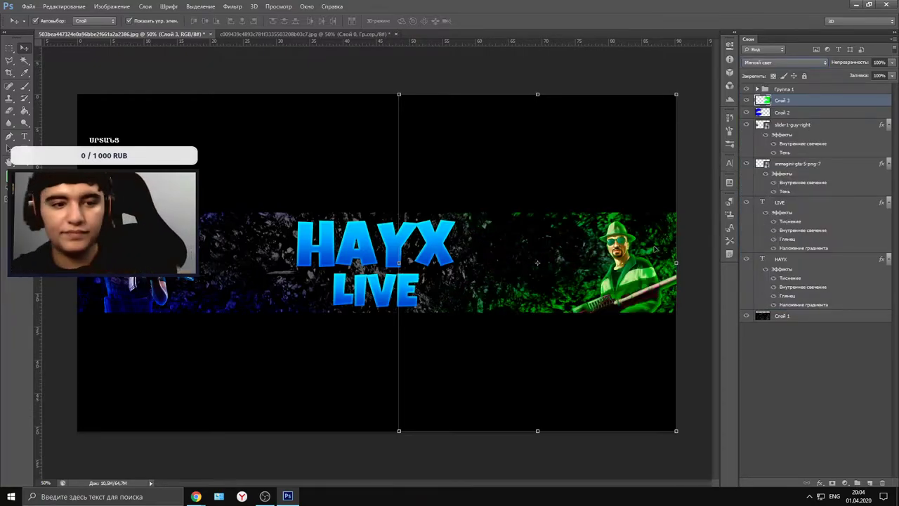
# - Erase the green tint over and around the right character, and brush green back across the banner's right part
pyautogui.click(9, 111)
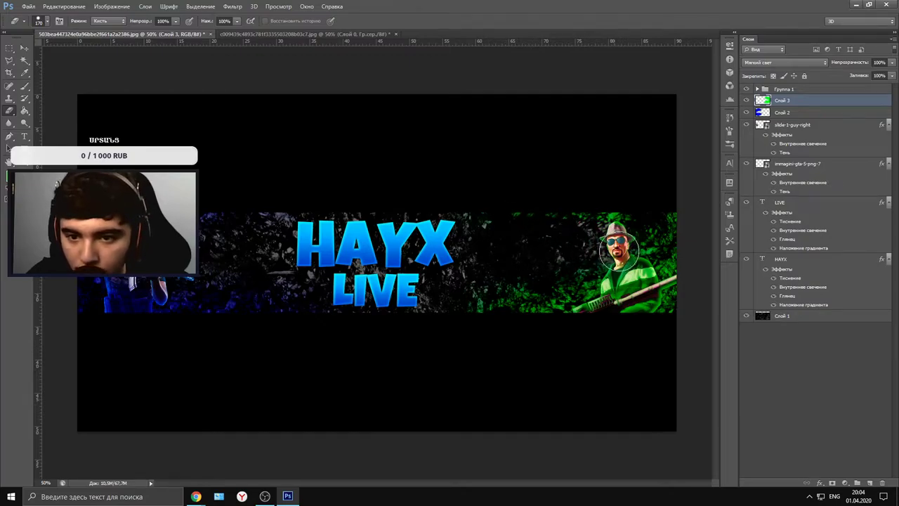
pyautogui.click(45, 22)
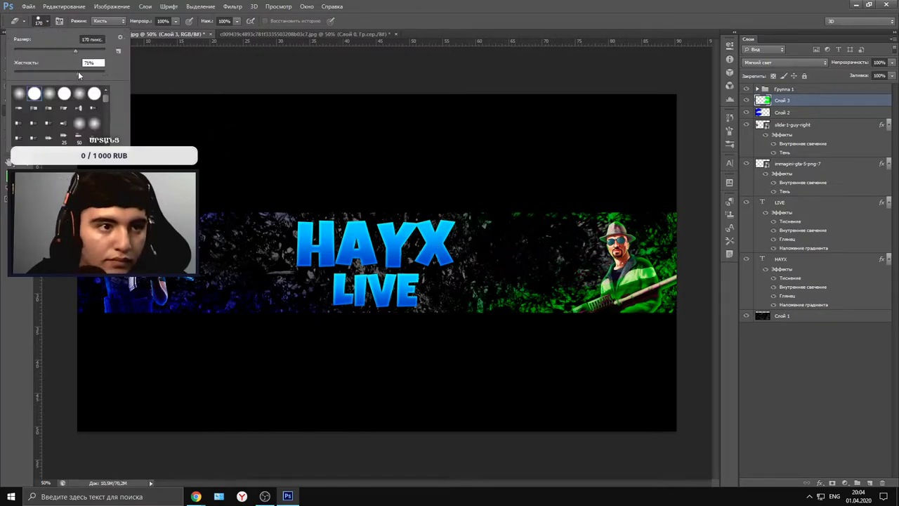
pyautogui.moveTo(547, 246)
pyautogui.mouseDown()
pyautogui.moveTo(609, 243)
pyautogui.moveTo(642, 263)
pyautogui.moveTo(577, 280)
pyautogui.moveTo(511, 280)
pyautogui.mouseUp()
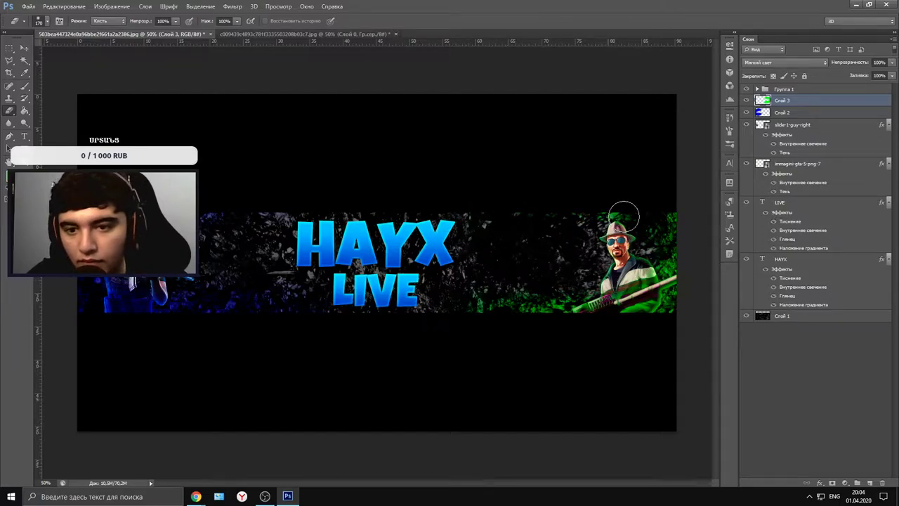
pyautogui.moveTo(624, 216)
pyautogui.mouseDown()
pyautogui.moveTo(593, 229)
pyautogui.moveTo(640, 244)
pyautogui.moveTo(705, 246)
pyautogui.moveTo(453, 280)
pyautogui.moveTo(558, 305)
pyautogui.moveTo(668, 301)
pyautogui.moveTo(646, 309)
pyautogui.moveTo(677, 317)
pyautogui.moveTo(544, 359)
pyautogui.mouseUp()
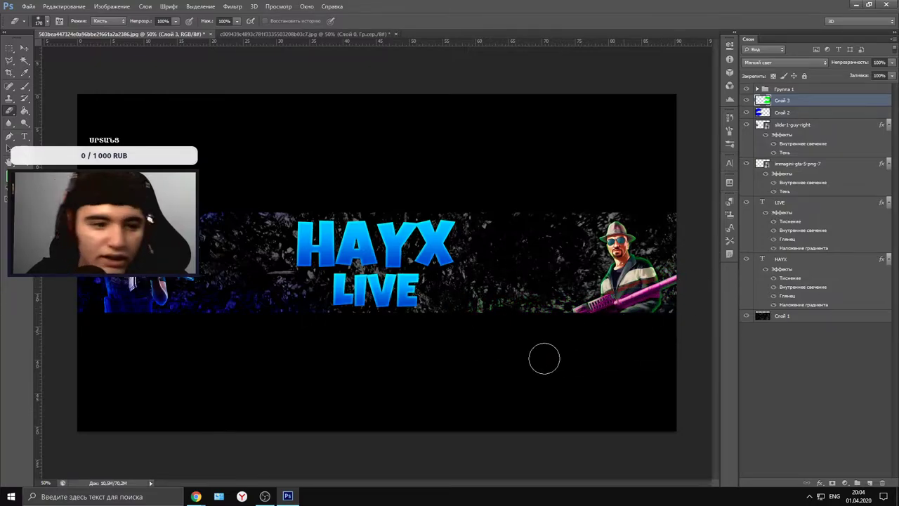
pyautogui.click(24, 86)
pyautogui.moveTo(502, 190)
pyautogui.mouseDown()
pyautogui.moveTo(584, 186)
pyautogui.moveTo(651, 202)
pyautogui.moveTo(694, 266)
pyautogui.mouseUp()
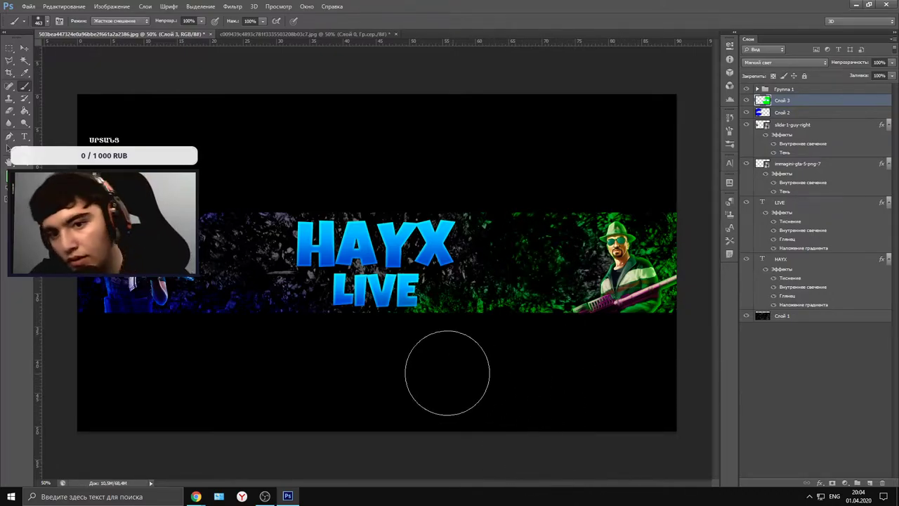
# - Select the blue Soft Light layer and set the foreground colour to bright blue 003cff
pyautogui.click(801, 113)
pyautogui.click(11, 177)
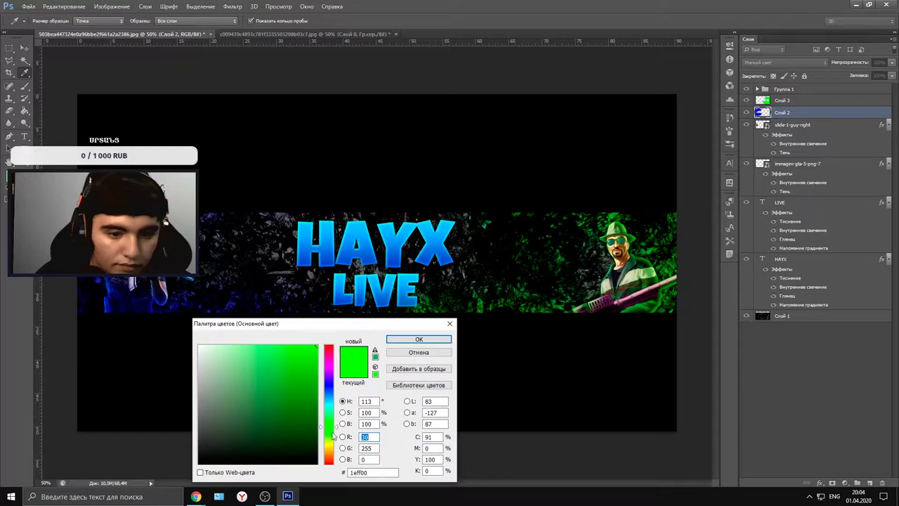
pyautogui.moveTo(333, 402); pyautogui.dragTo(333, 387)
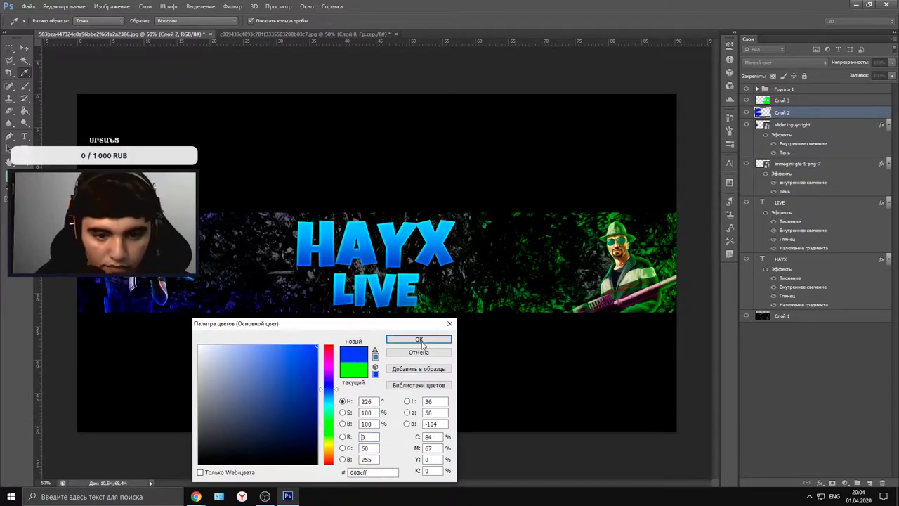
pyautogui.click(419, 339)
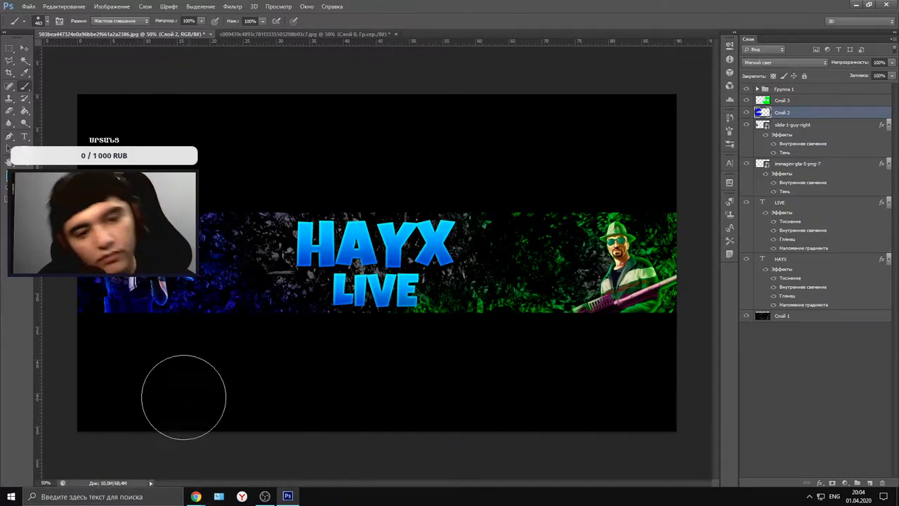
pyautogui.rightClick(379, 445)
pyautogui.press('v')
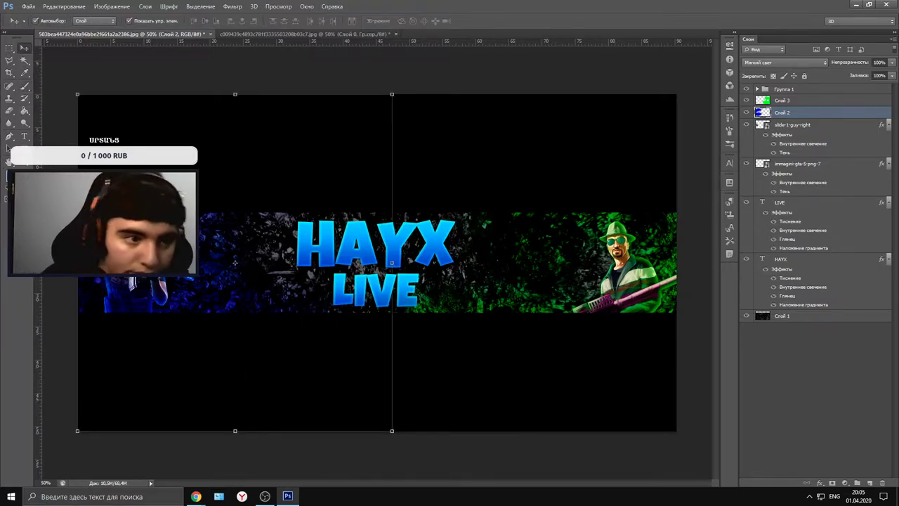
pyautogui.click(13, 177)
pyautogui.click(415, 340)
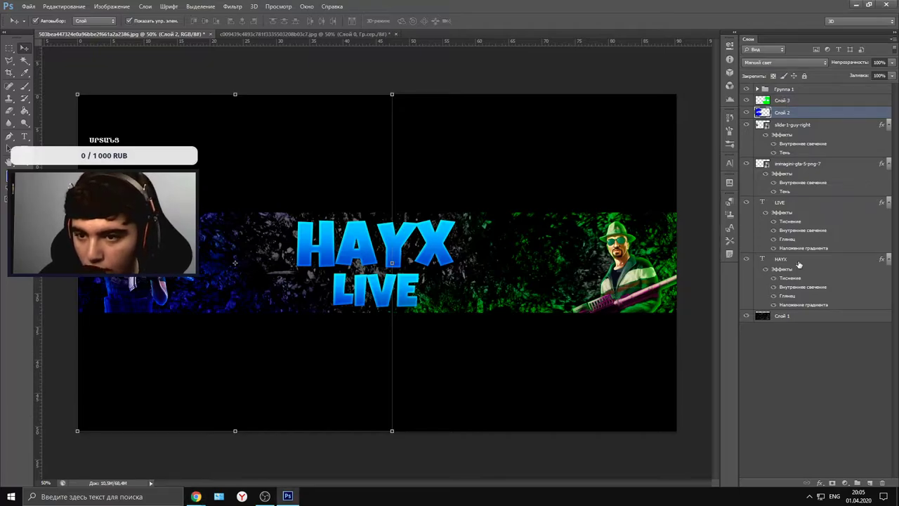
# - Select the HAYX text layer, switch to Chrome and open the Google Fonts catalogue from the Luckiest Guy page
pyautogui.click(784, 264)
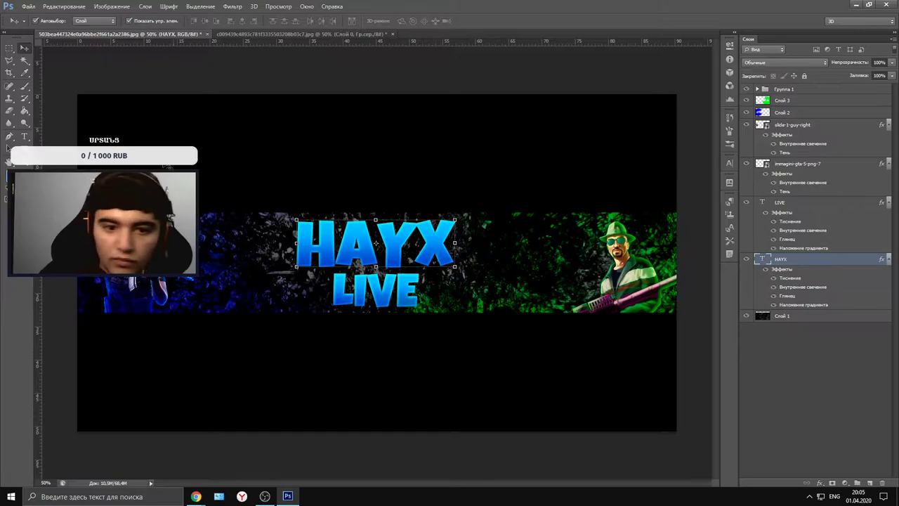
pyautogui.moveTo(196, 496)
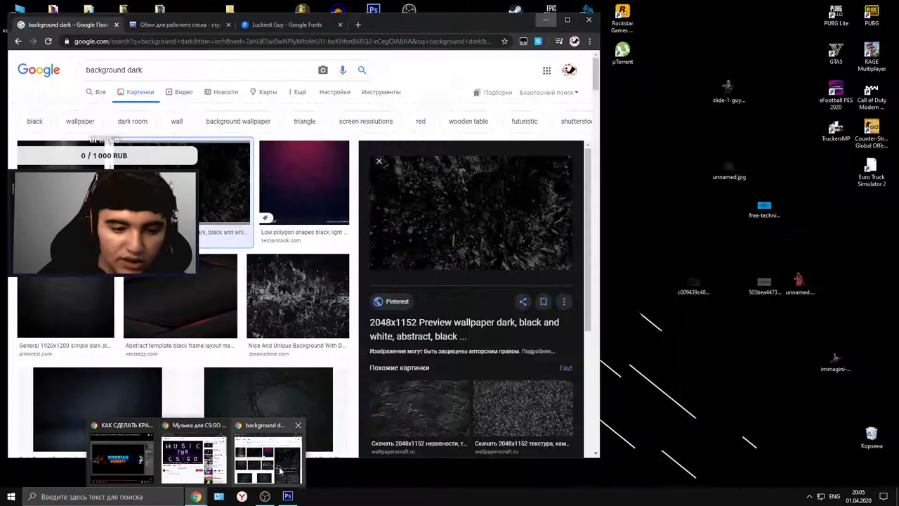
pyautogui.click(280, 471)
pyautogui.click(272, 29)
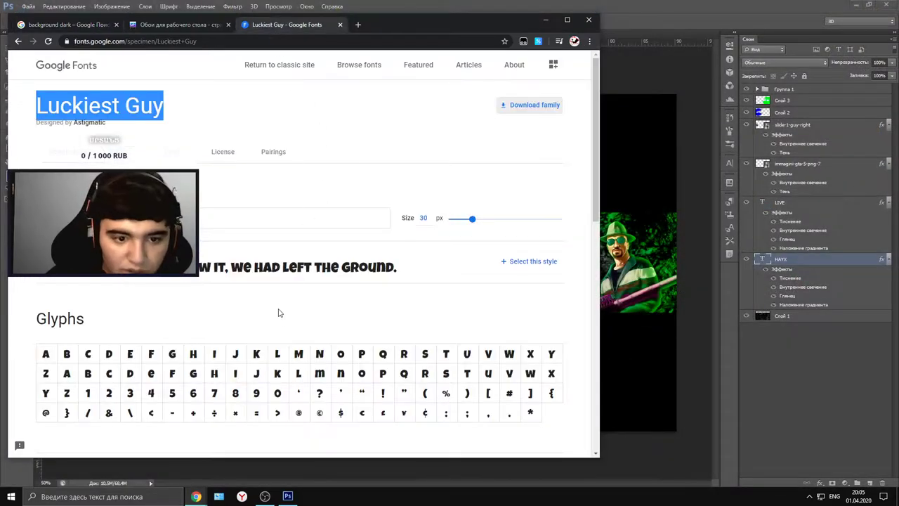
pyautogui.click(42, 65)
# - Browse the Google Fonts catalogue for a bold display font suitable for the banner title
pyautogui.scroll(-10, 274, 379)
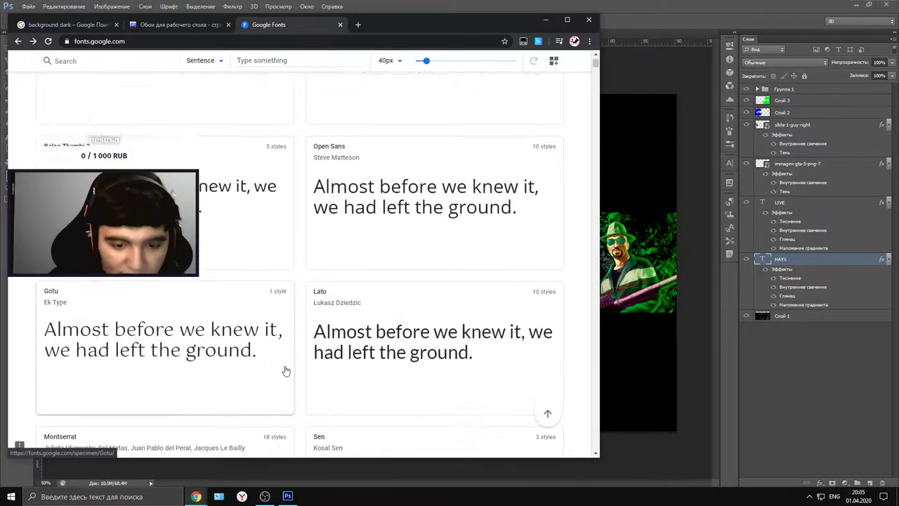
pyautogui.scroll(-10, 287, 379)
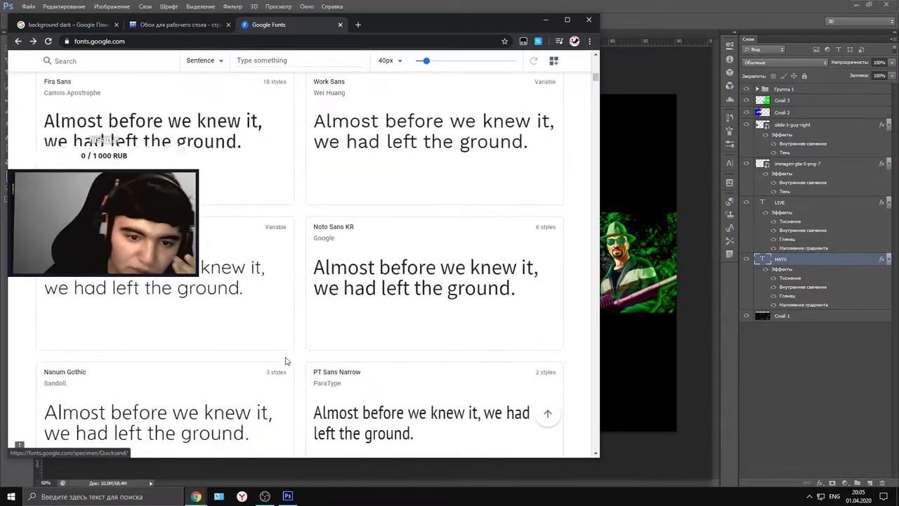
pyautogui.scroll(-10, 290, 362)
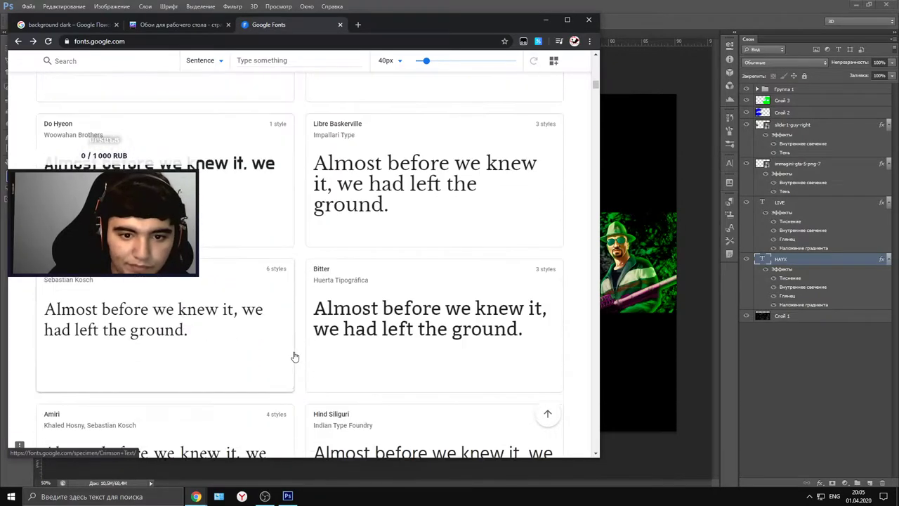
pyautogui.scroll(-10, 294, 353)
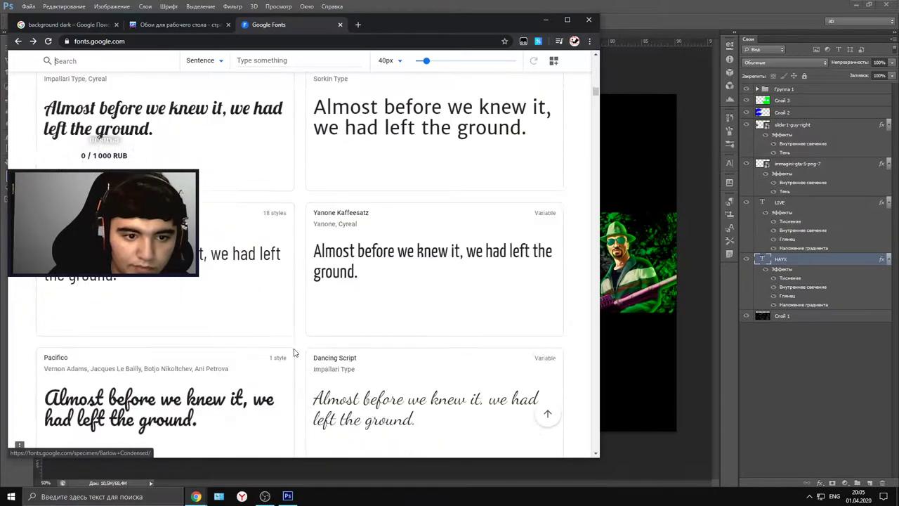
pyautogui.scroll(-10, 294, 352)
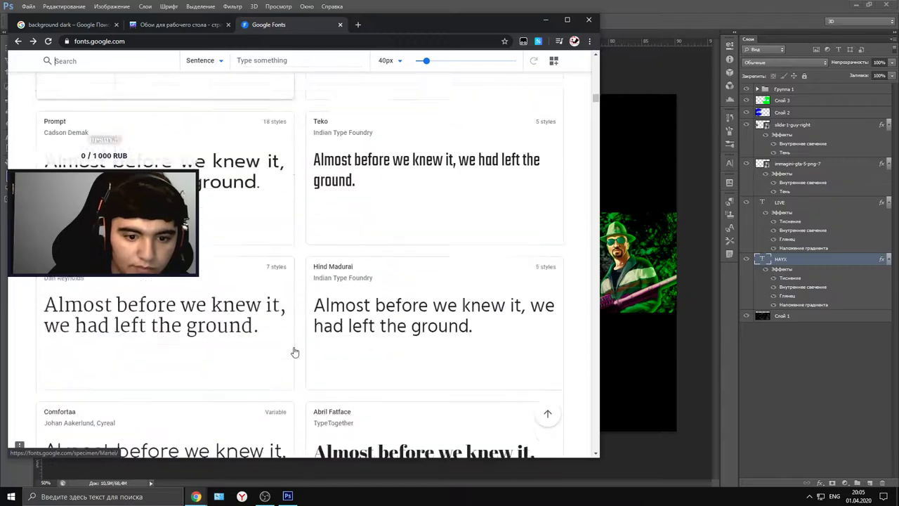
pyautogui.scroll(-10, 294, 352)
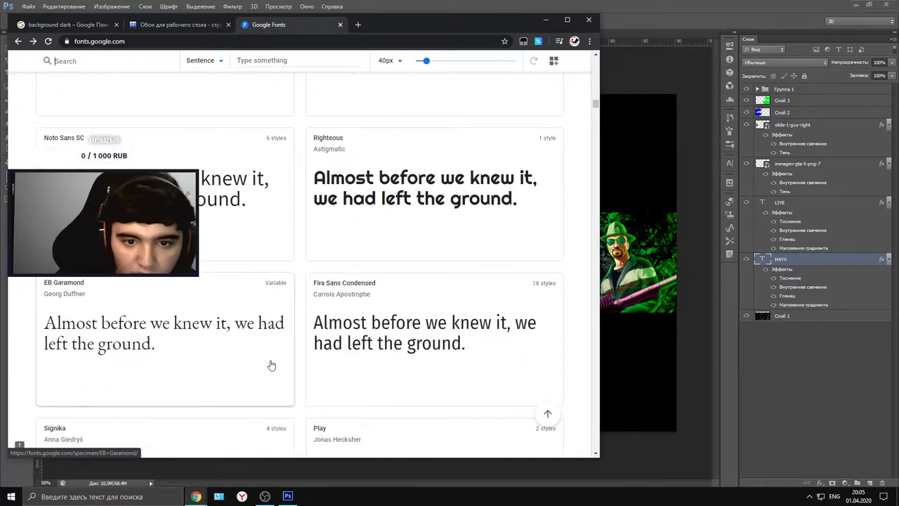
pyautogui.scroll(-4, 272, 365)
pyautogui.scroll(-10, 271, 365)
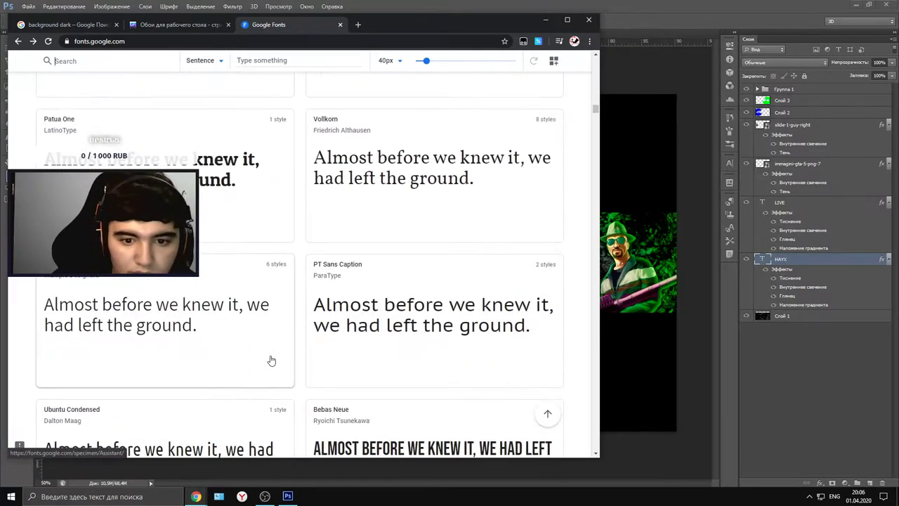
pyautogui.scroll(-10, 271, 359)
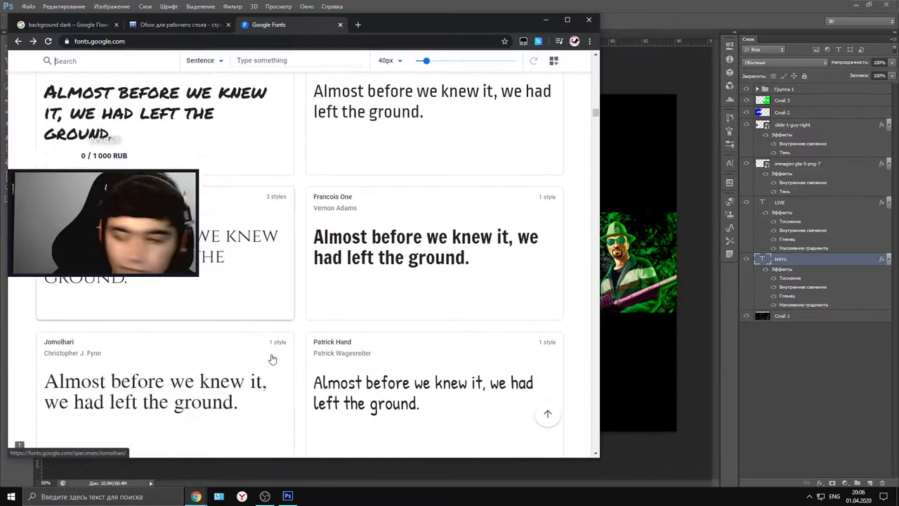
pyautogui.scroll(-3, 272, 359)
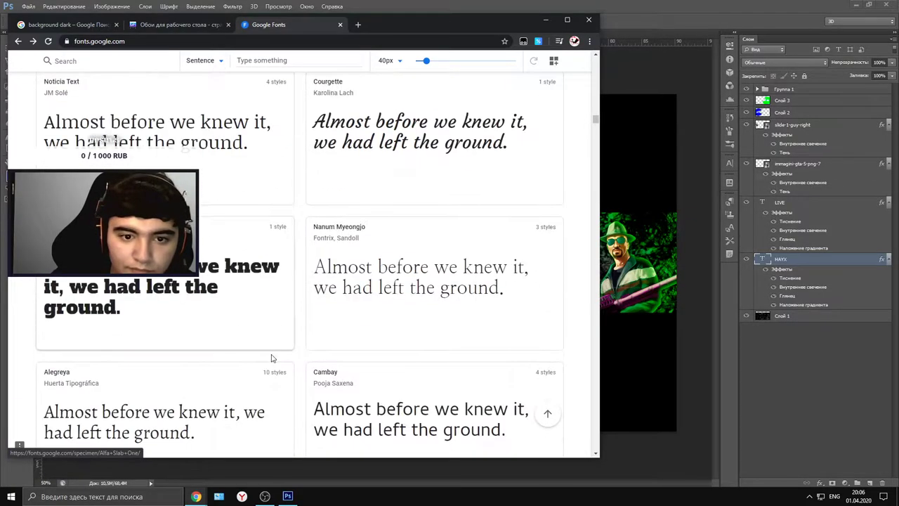
# - Open the Alfa Slab One specimen, preview it with the text HAYX, and return to the font catalogue
pyautogui.click(203, 287)
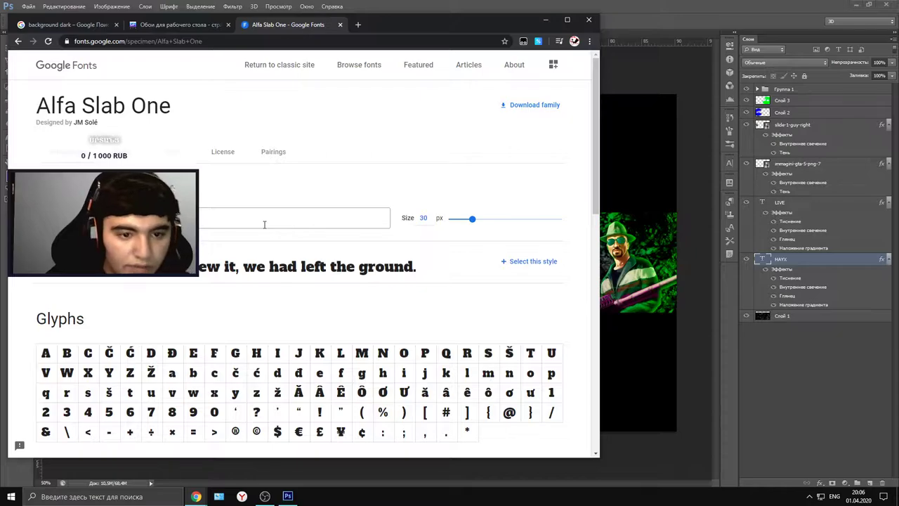
pyautogui.write('HAYX')
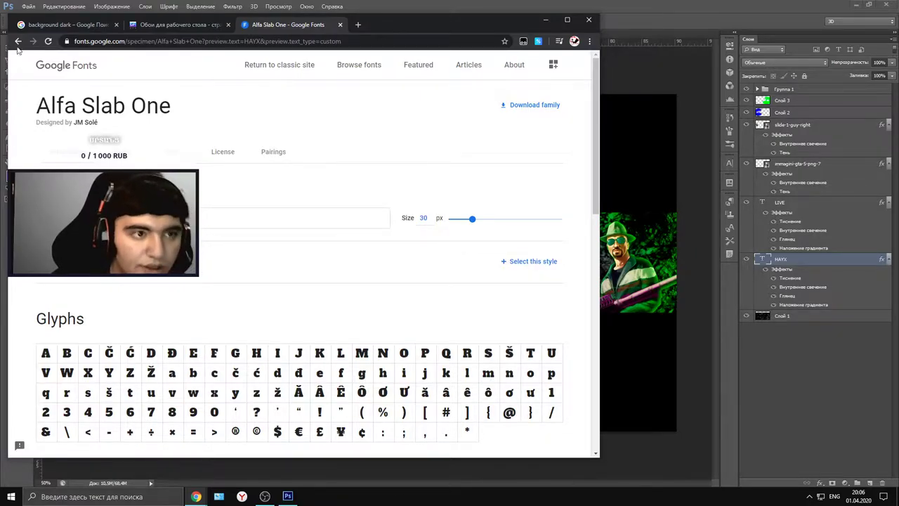
pyautogui.click(18, 41)
# - Browse the Google Fonts catalogue with the HAYX preview text, comparing bold display fonts for the banner title
pyautogui.scroll(-8, 273, 397)
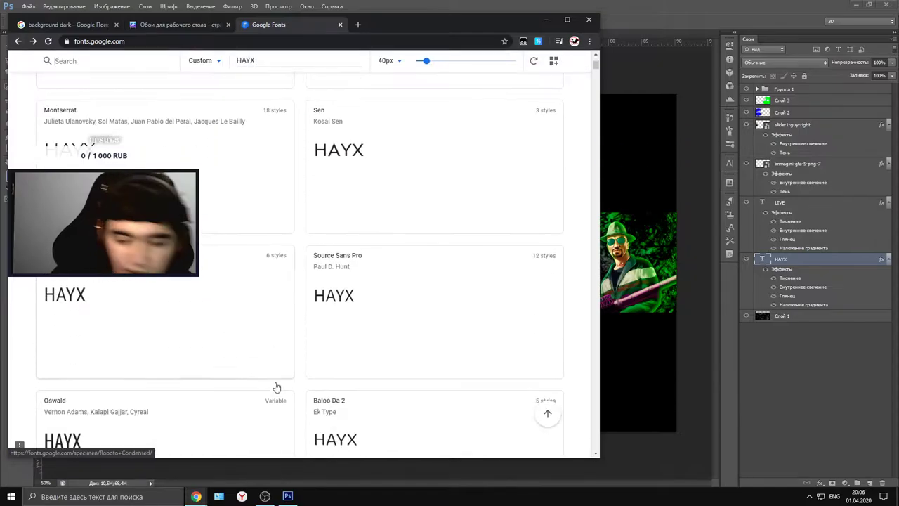
pyautogui.scroll(-5, 276, 388)
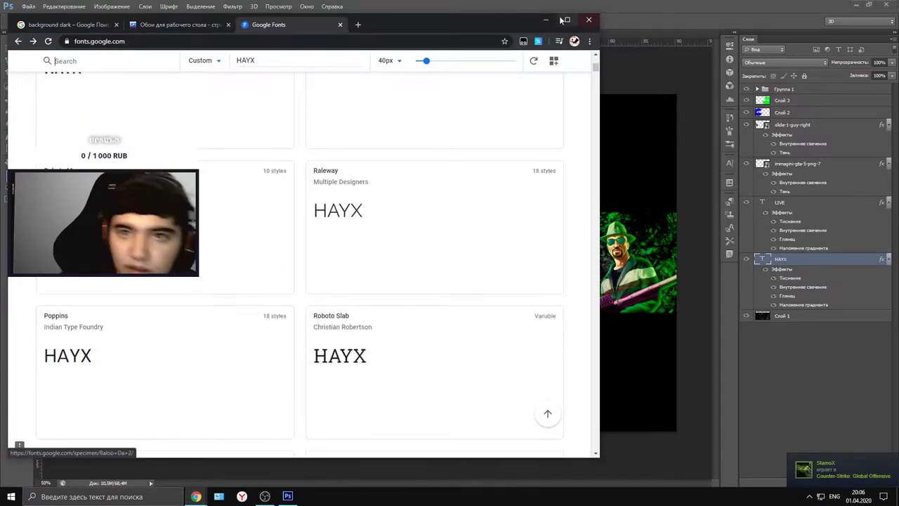
pyautogui.click(547, 19)
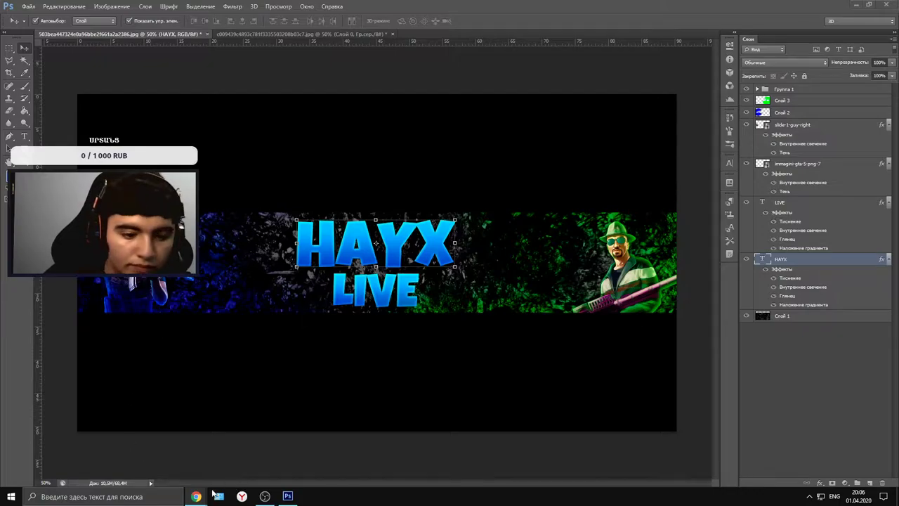
pyautogui.moveTo(203, 497)
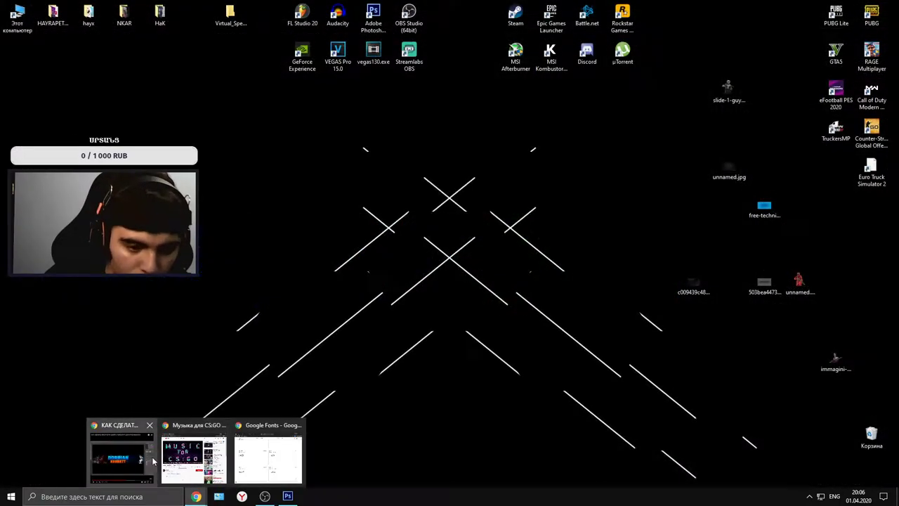
pyautogui.click(265, 455)
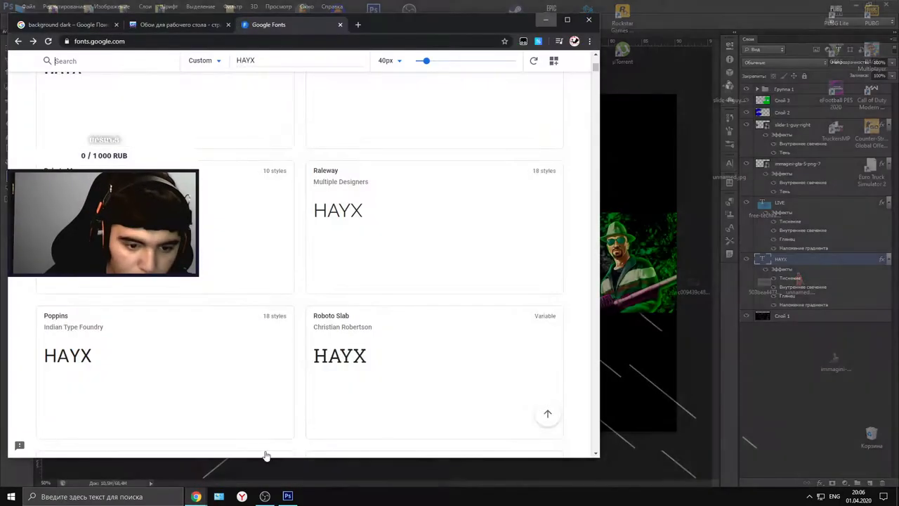
pyautogui.scroll(-10, 285, 316)
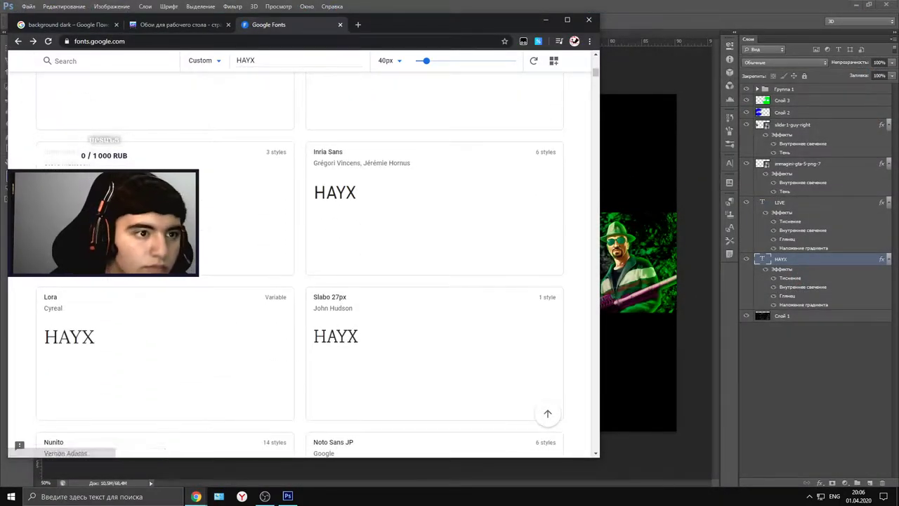
pyautogui.scroll(-10, 368, 418)
pyautogui.scroll(-4, 344, 363)
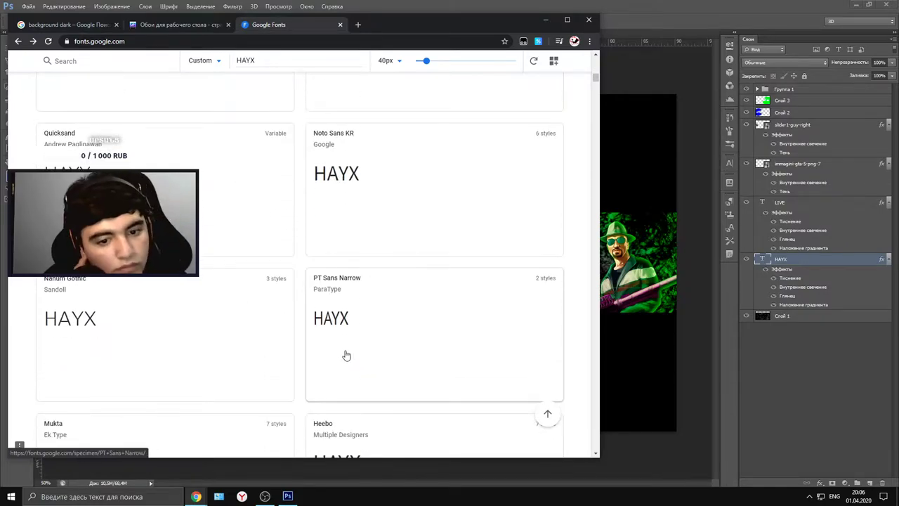
pyautogui.scroll(-10, 346, 356)
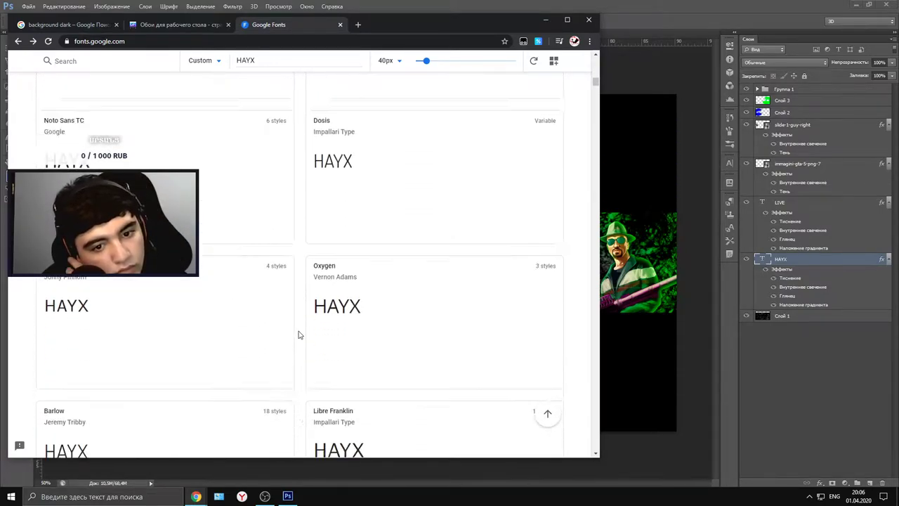
pyautogui.scroll(-8, 299, 335)
pyautogui.scroll(-8, 298, 335)
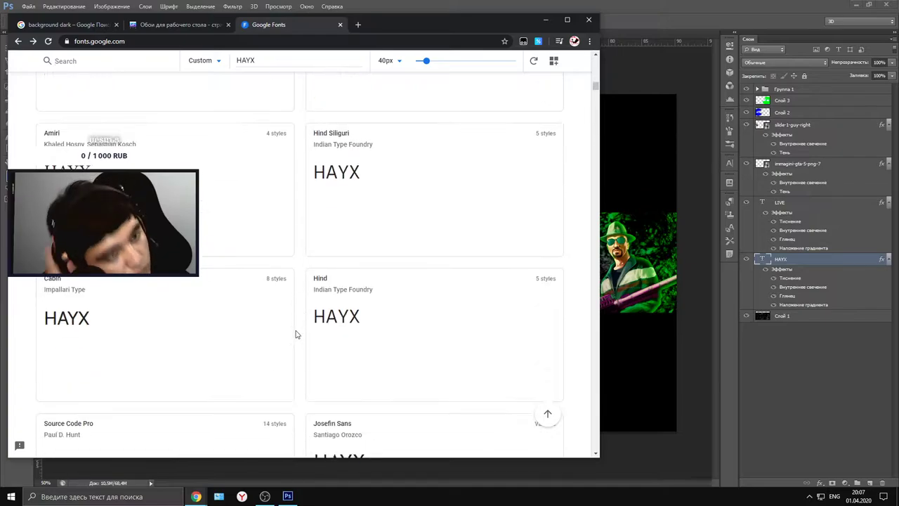
# - Download the Anton family from Google Fonts and install its TrueType font from Anton.zip
pyautogui.click(151, 335)
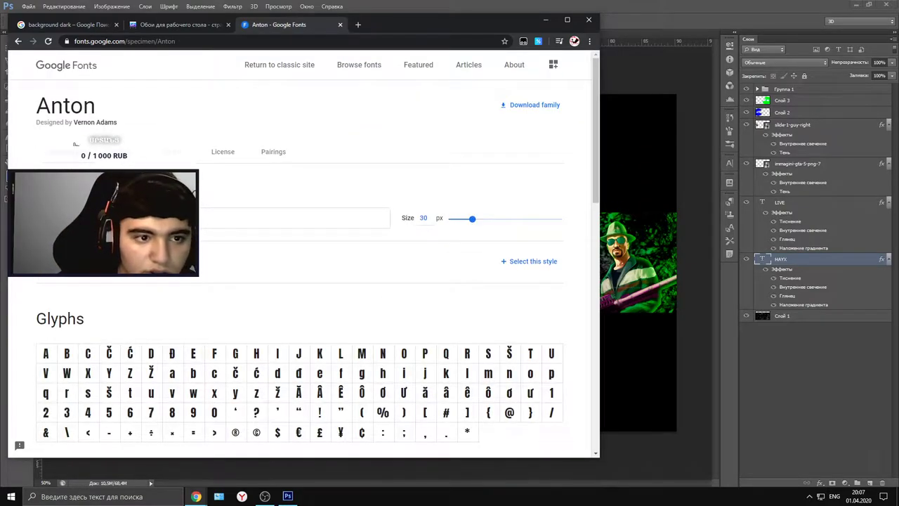
pyautogui.click(546, 105)
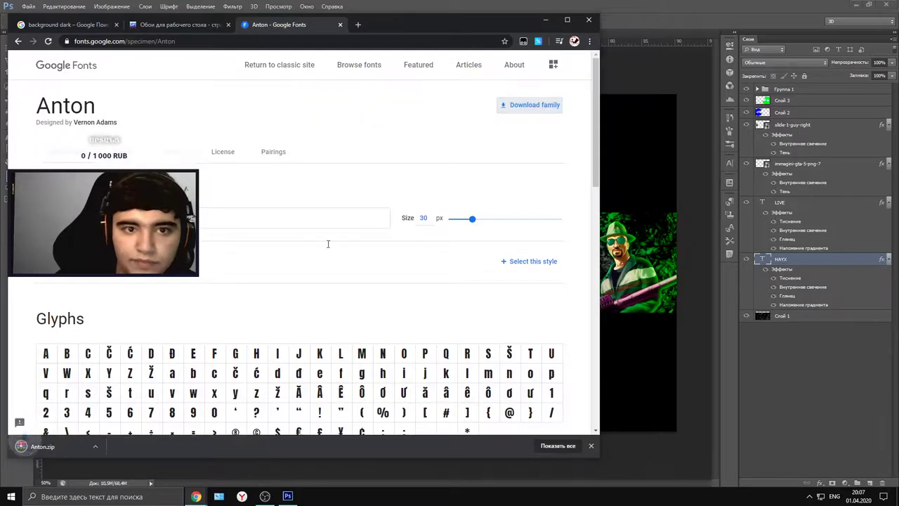
pyautogui.click(56, 447)
pyautogui.doubleClick(283, 233)
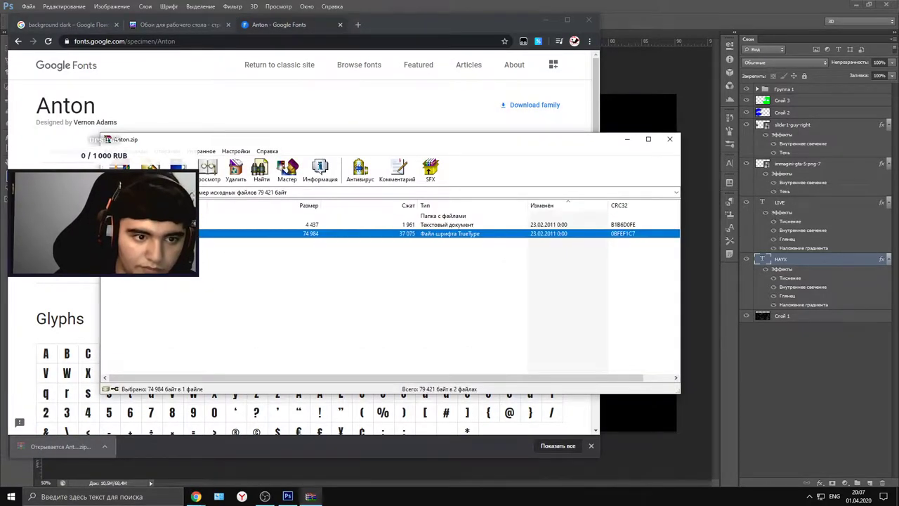
pyautogui.click(150, 122)
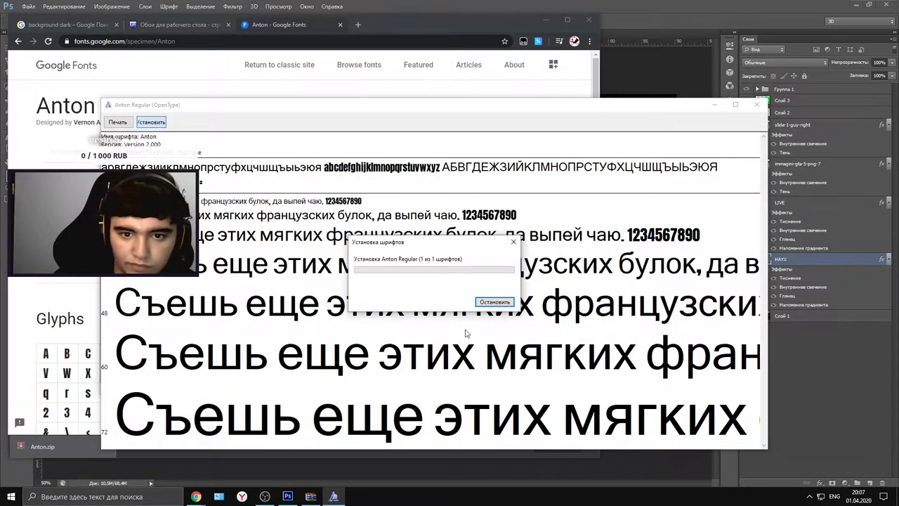
pyautogui.click(763, 105)
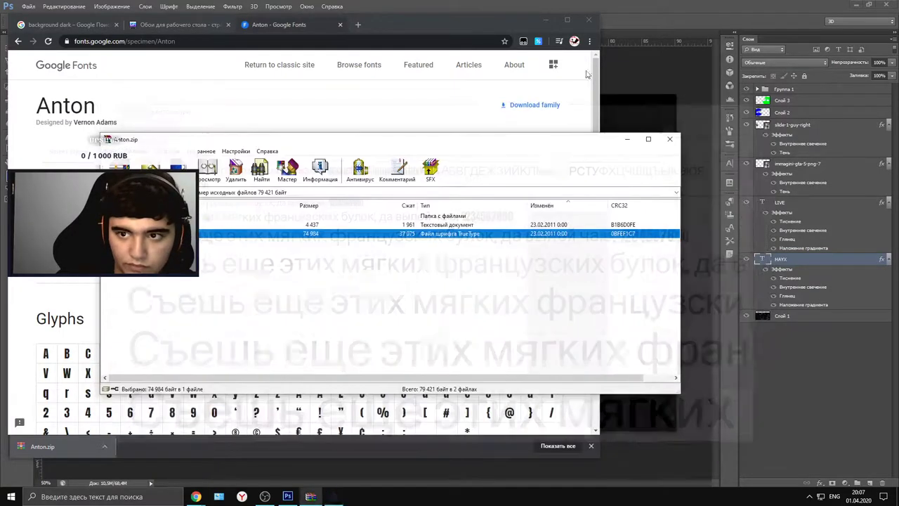
pyautogui.press('Escape')
pyautogui.click(546, 20)
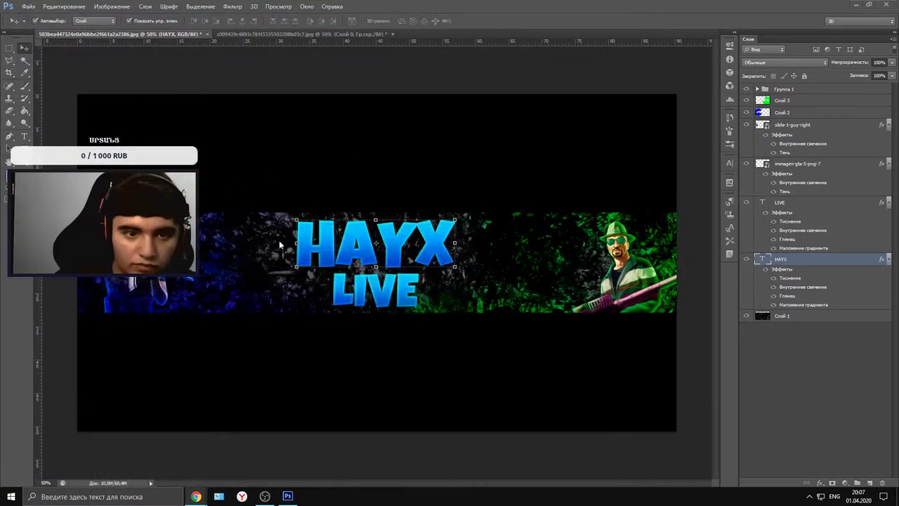
# - Copy the font name Anton from its Google Fonts page and return to the banner in Photoshop
pyautogui.moveTo(196, 497)
pyautogui.click(257, 473)
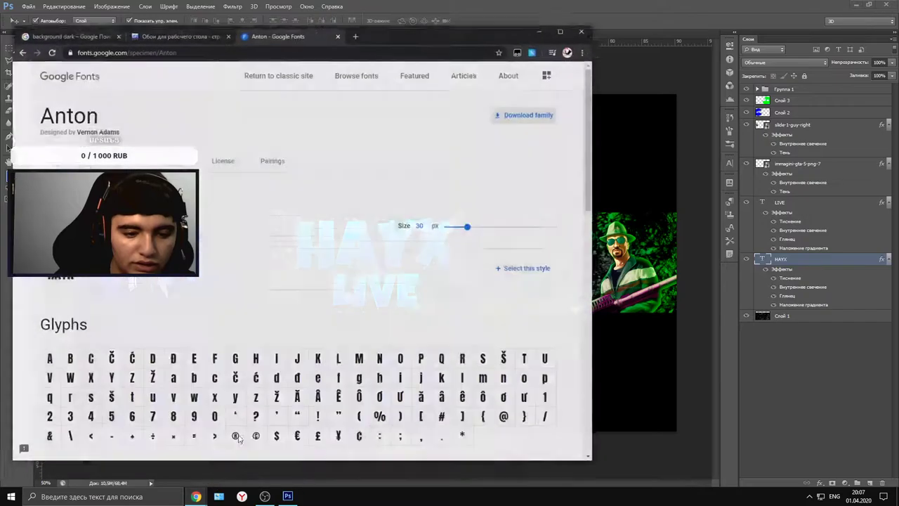
pyautogui.moveTo(98, 106); pyautogui.dragTo(38, 107)
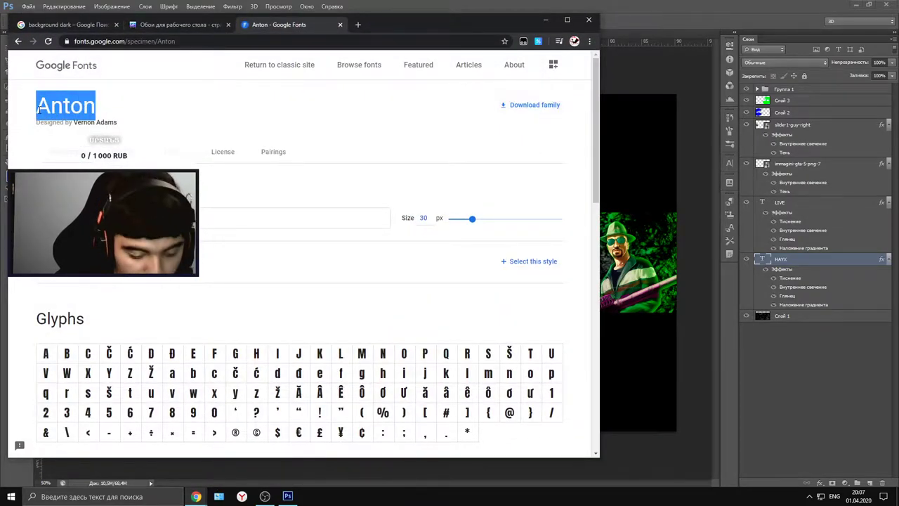
pyautogui.click(546, 20)
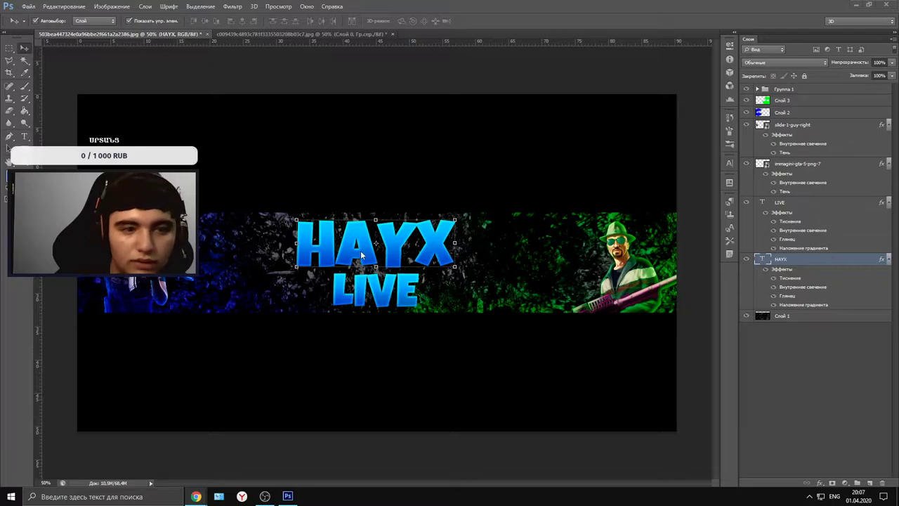
# - Select all of the HAYX title text and change its font to Anton
pyautogui.click(24, 137)
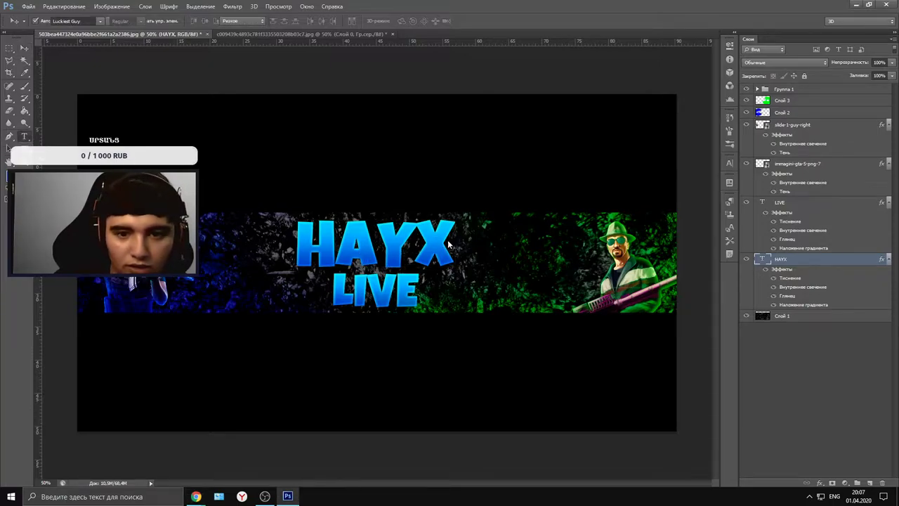
pyautogui.moveTo(444, 247); pyautogui.dragTo(109, 93)
pyautogui.click(100, 22)
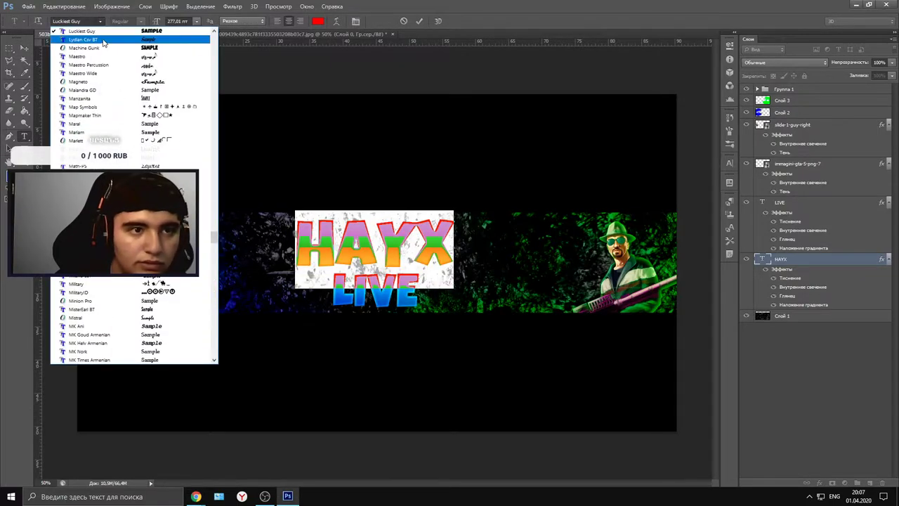
pyautogui.click(63, 21)
pyautogui.write('Anton')
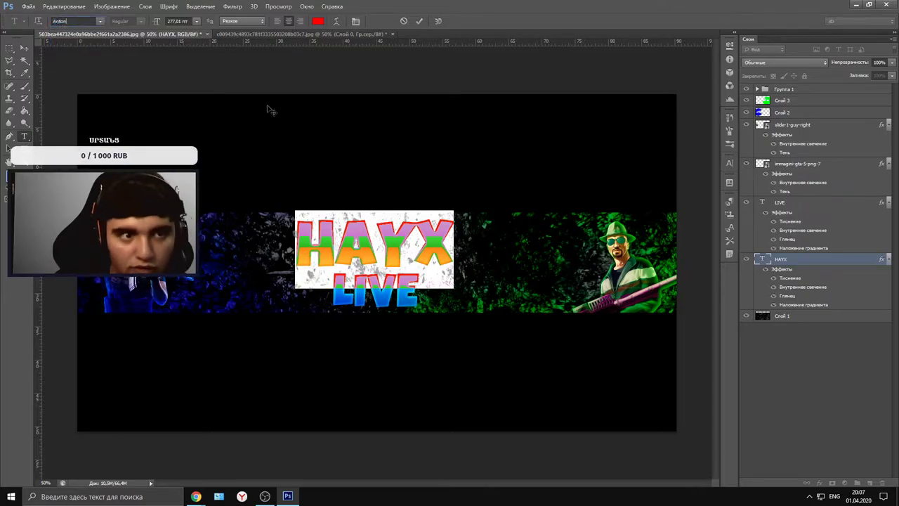
pyautogui.press('Return')
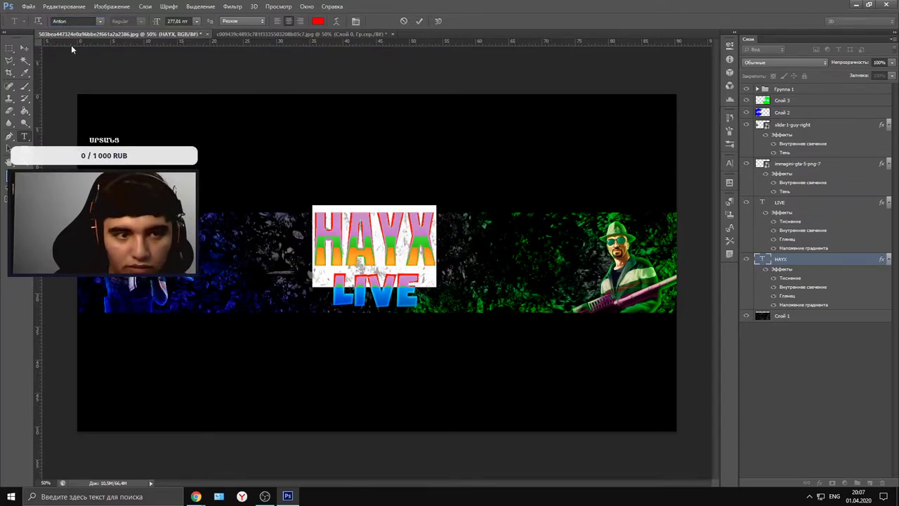
# - Reposition the HAYX title with Free Transform so it sits at the banner strip's upper edge, directly above LIVE
pyautogui.click(24, 48)
pyautogui.hotkey('ctrl', 't')
pyautogui.moveTo(372, 241); pyautogui.dragTo(373, 246)
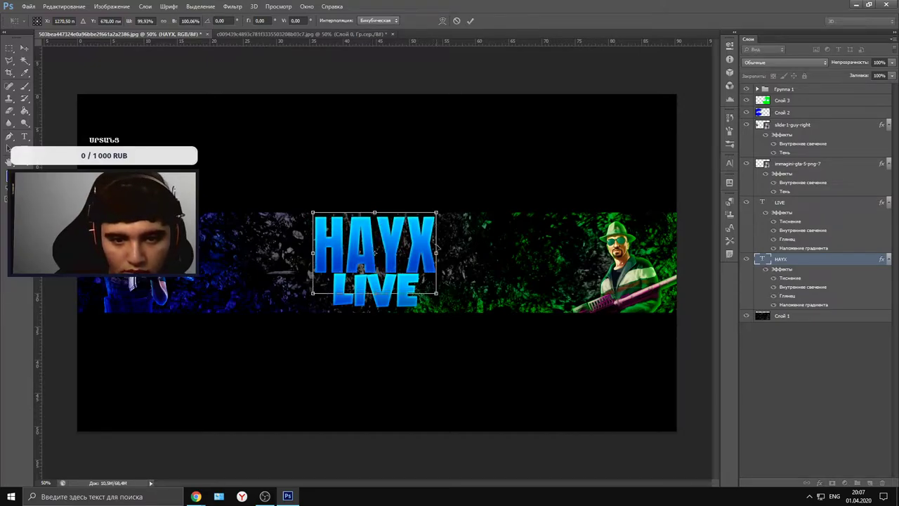
pyautogui.moveTo(396, 248); pyautogui.dragTo(394, 240)
pyautogui.click(23, 47)
pyautogui.click(387, 184)
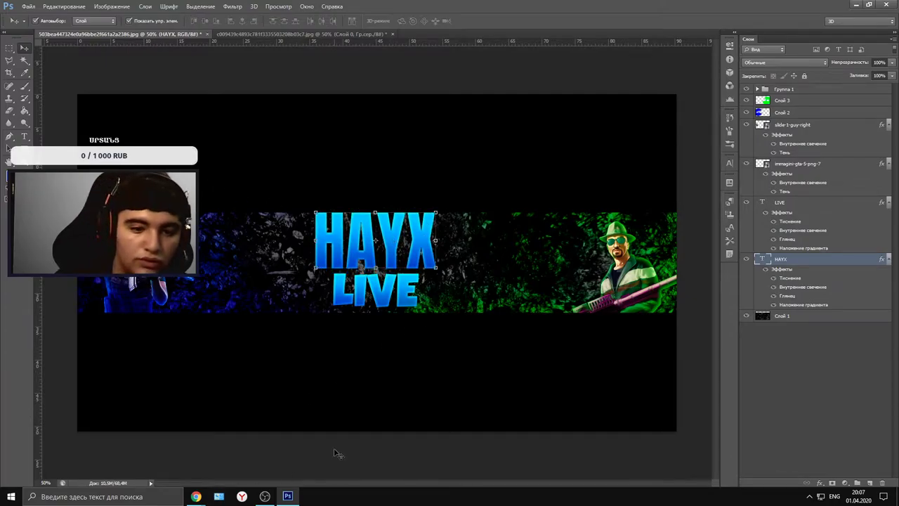
# - Go back to the Google Fonts catalogue, browse the HAYX previews for another bold font and open the Lilita One page
pyautogui.click(24, 136)
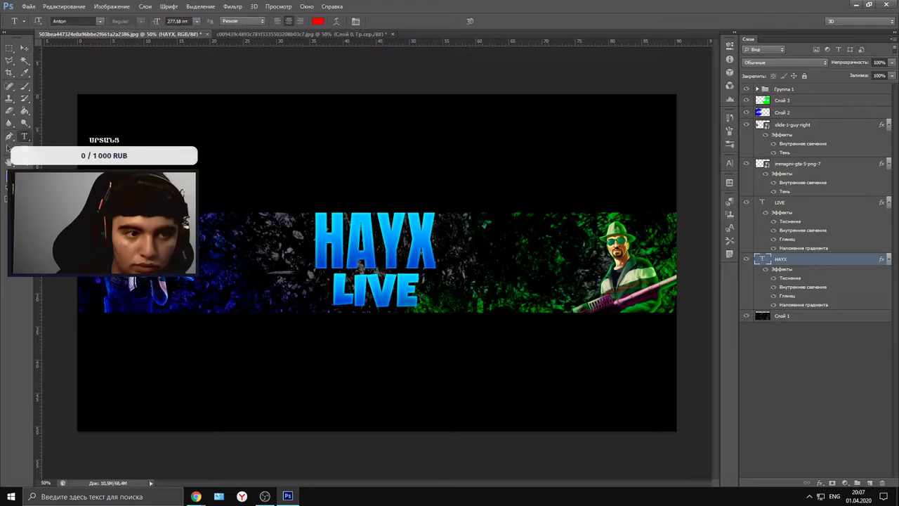
pyautogui.moveTo(196, 496)
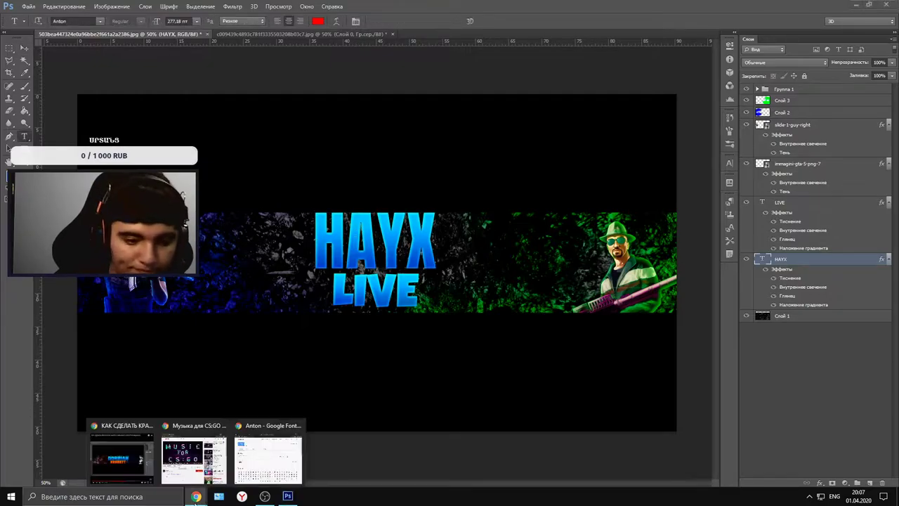
pyautogui.click(281, 479)
pyautogui.scroll(-10, 375, 321)
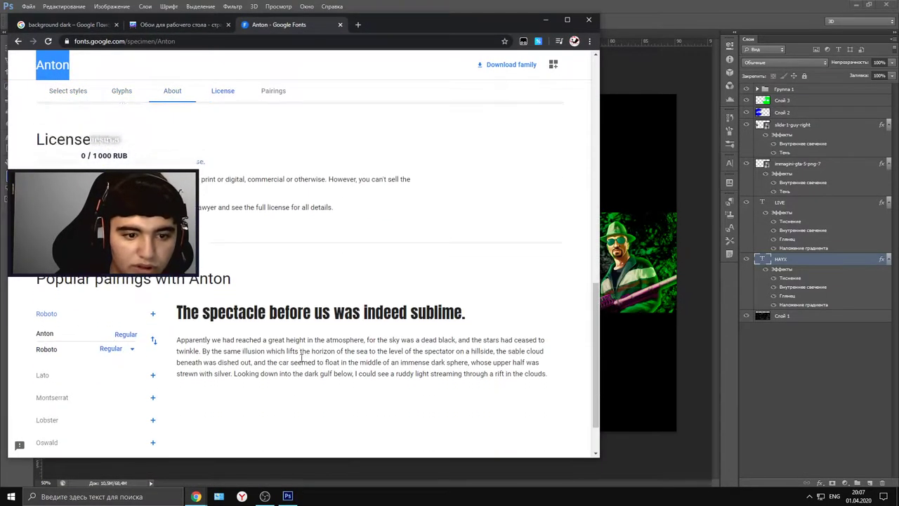
pyautogui.click(18, 40)
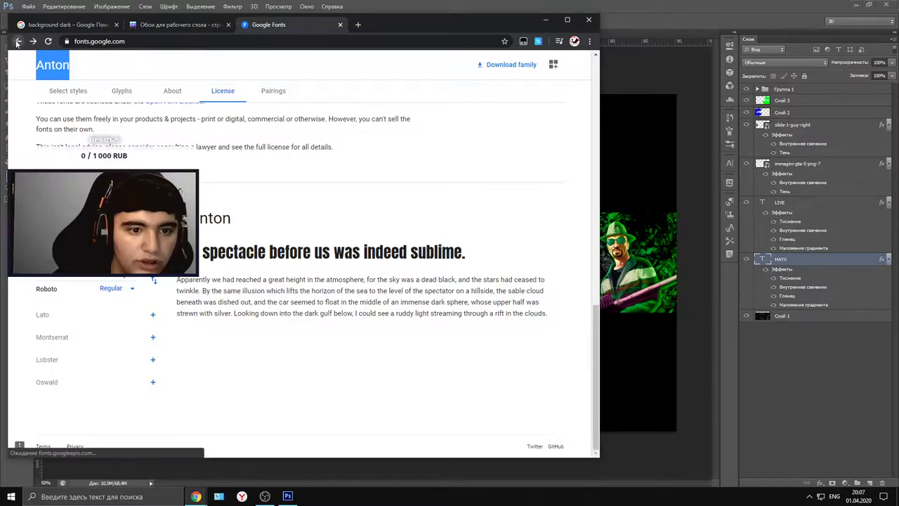
pyautogui.scroll(-5, 232, 323)
pyautogui.scroll(-15, 232, 323)
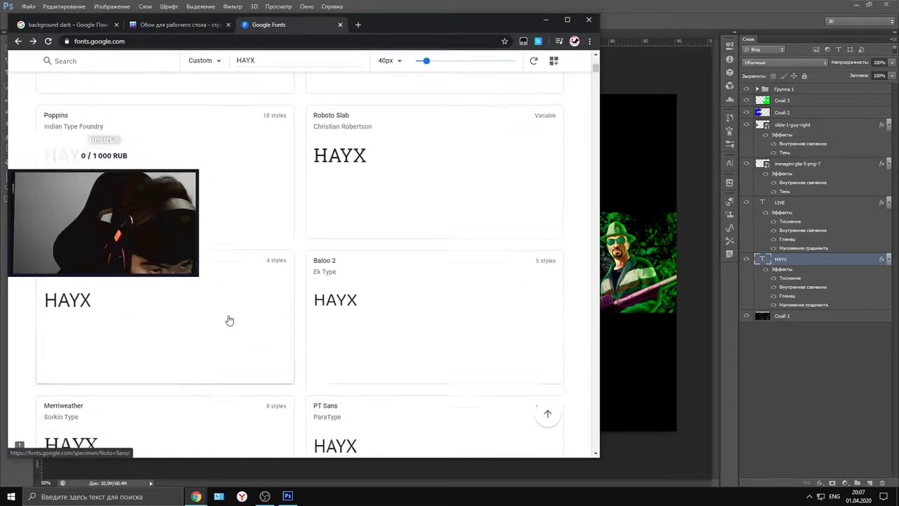
pyautogui.scroll(-10, 227, 312)
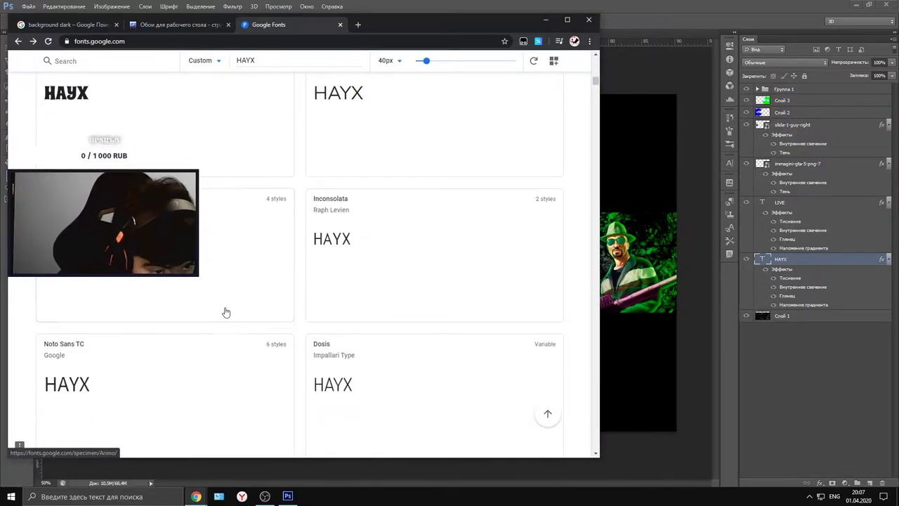
pyautogui.scroll(-10, 162, 337)
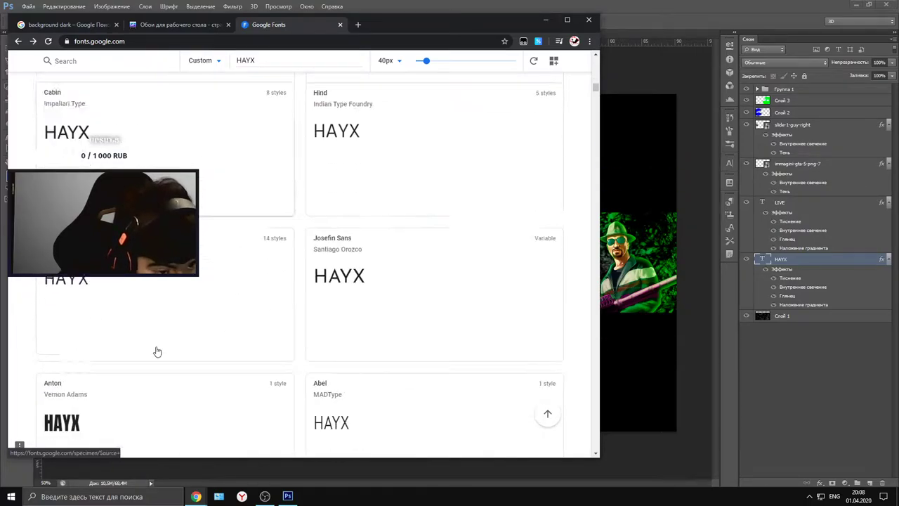
pyautogui.moveTo(594, 87); pyautogui.dragTo(597, 179)
pyautogui.scroll(-8, 337, 253)
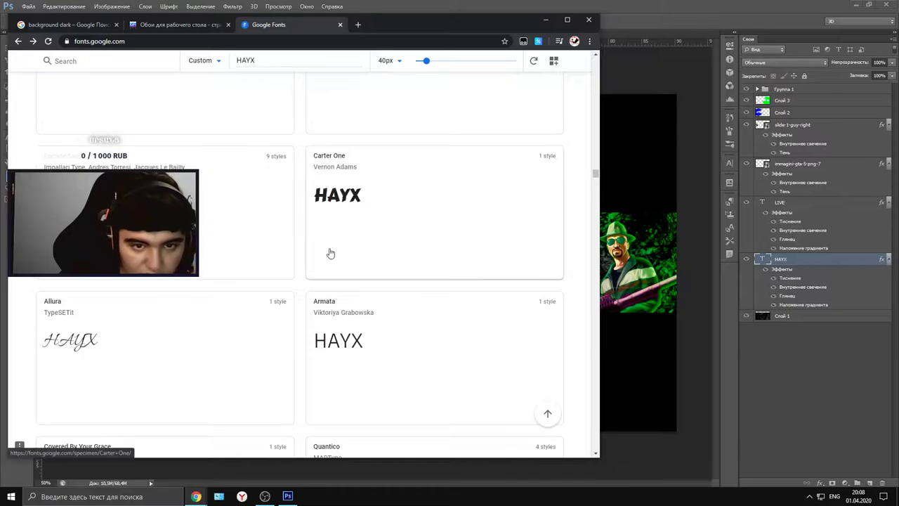
pyautogui.scroll(-9, 393, 295)
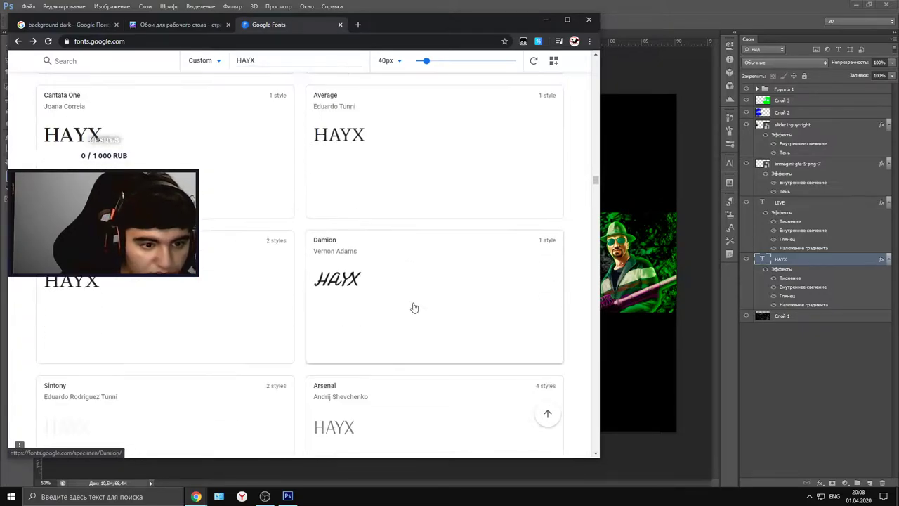
pyautogui.scroll(5, 414, 309)
pyautogui.click(408, 283)
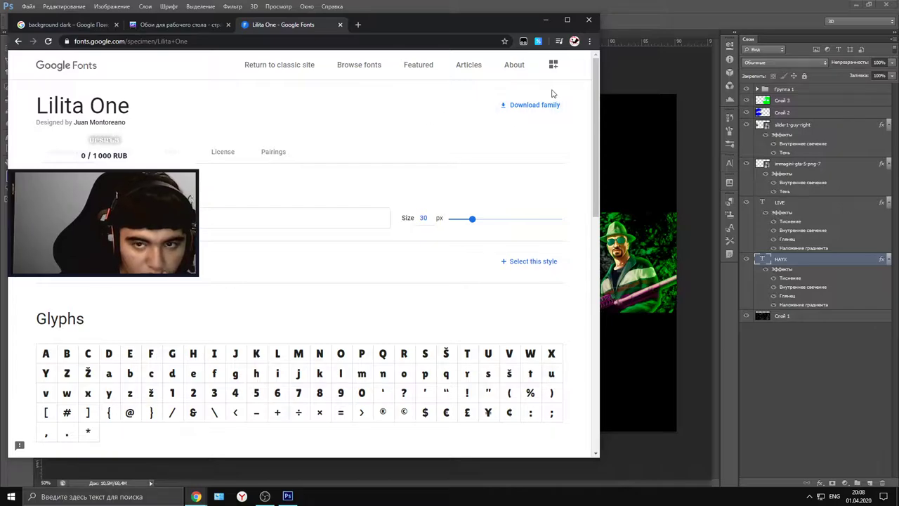
# - Download the Lilita One font family and copy its name from the page heading
pyautogui.click(534, 104)
pyautogui.tripleClick(123, 120)
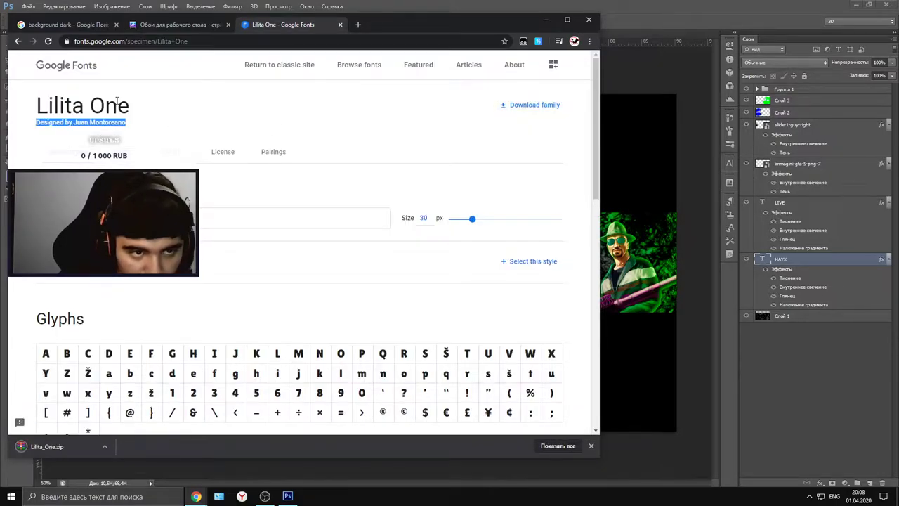
pyautogui.doubleClick(117, 104)
pyautogui.moveTo(133, 105); pyautogui.dragTo(37, 106)
pyautogui.hotkey('ctrl', 'c')
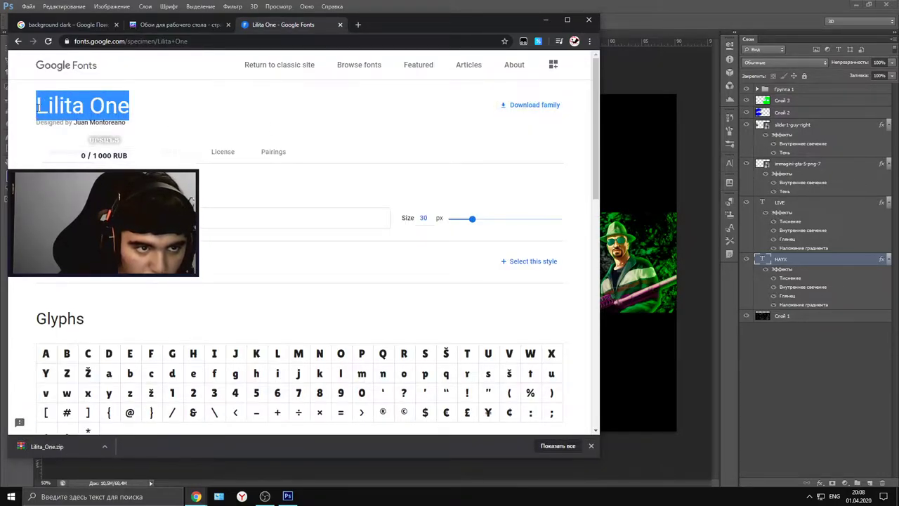
# - Install the Lilita One font from the downloaded Lilita_One.zip and close the font preview and archive windows
pyautogui.click(82, 443)
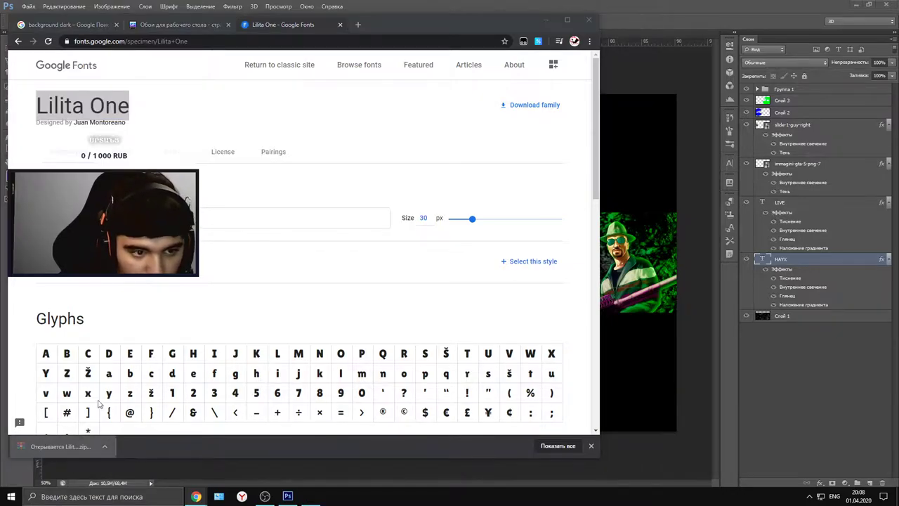
pyautogui.doubleClick(192, 232)
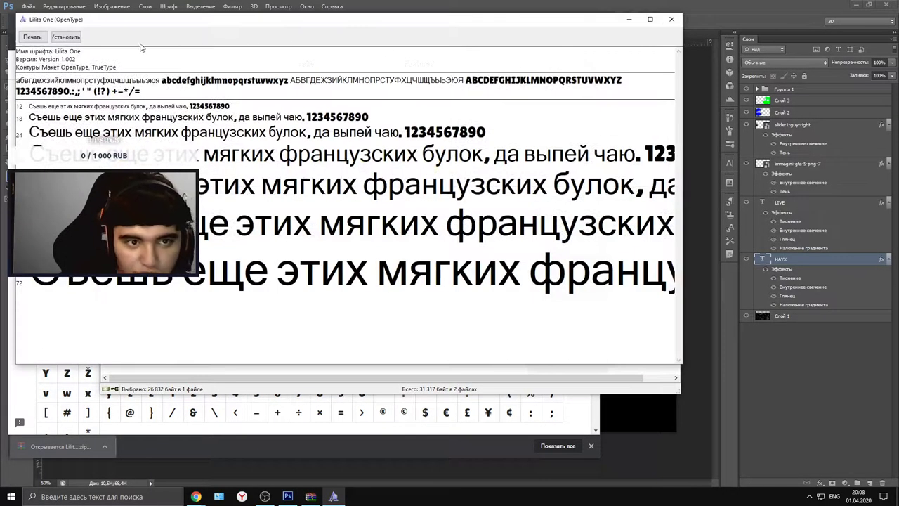
pyautogui.click(66, 38)
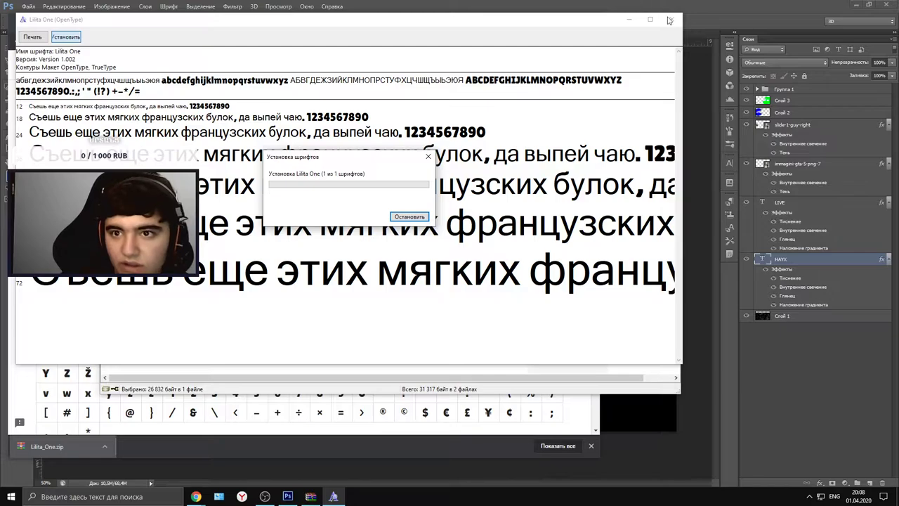
pyautogui.click(669, 20)
pyautogui.click(669, 140)
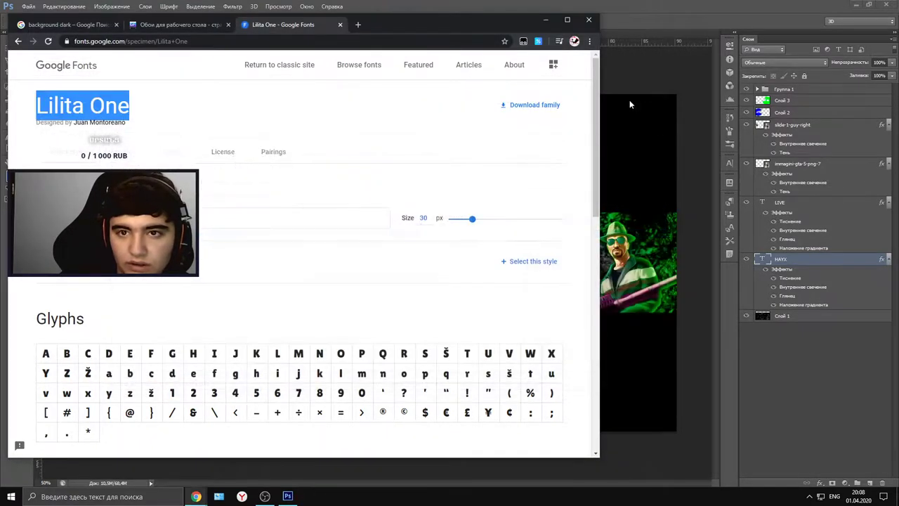
# - Return to the banner in Photoshop and change the font of the HAYX title to Lilita One
pyautogui.click(630, 99)
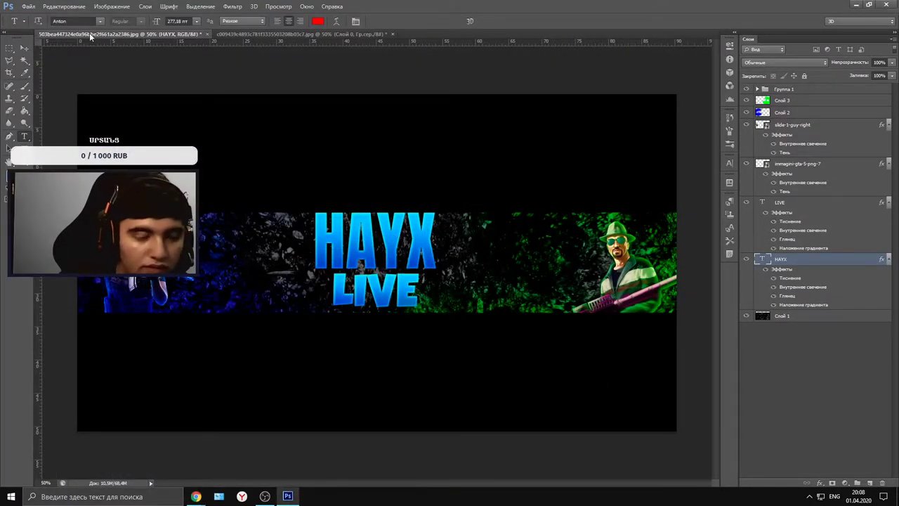
pyautogui.doubleClick(428, 229)
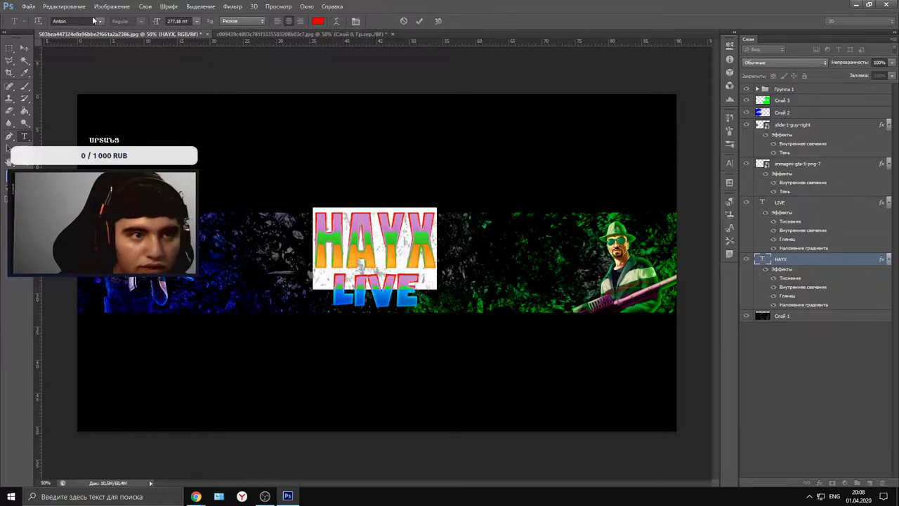
pyautogui.click(24, 48)
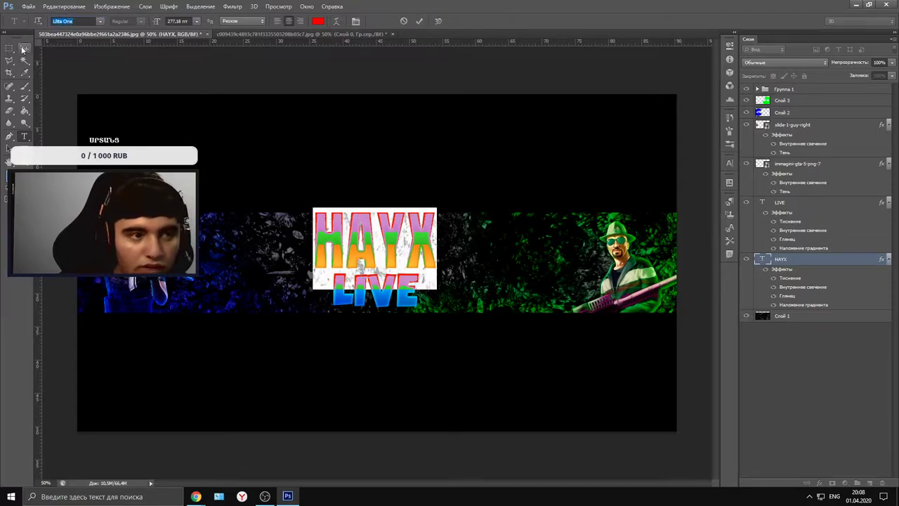
pyautogui.moveTo(390, 247); pyautogui.dragTo(389, 246)
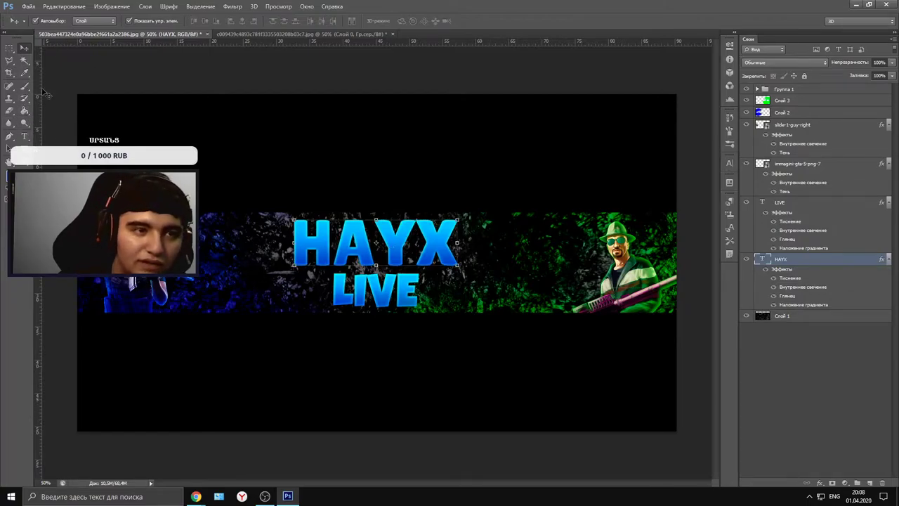
# - Change the font of the second title line to Lilita One and enter its text as LIVE
pyautogui.click(25, 137)
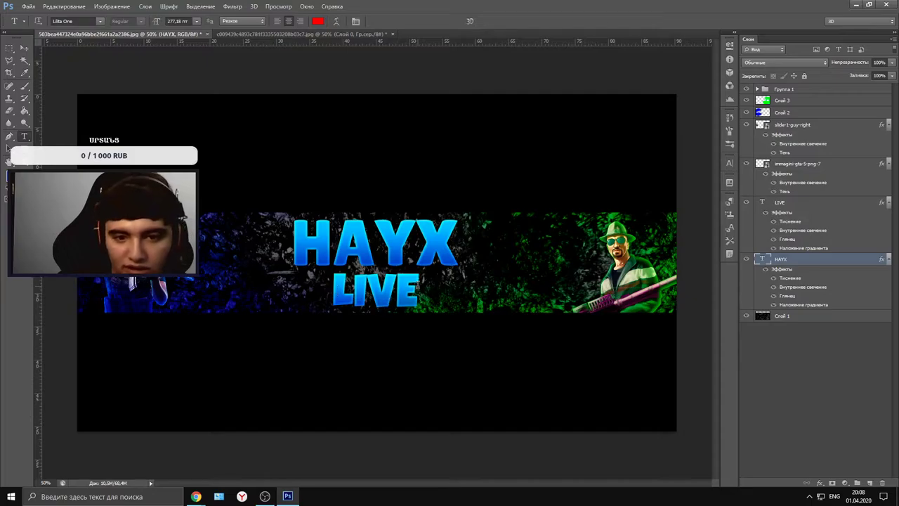
pyautogui.doubleClick(416, 286)
pyautogui.write('Lilita one')
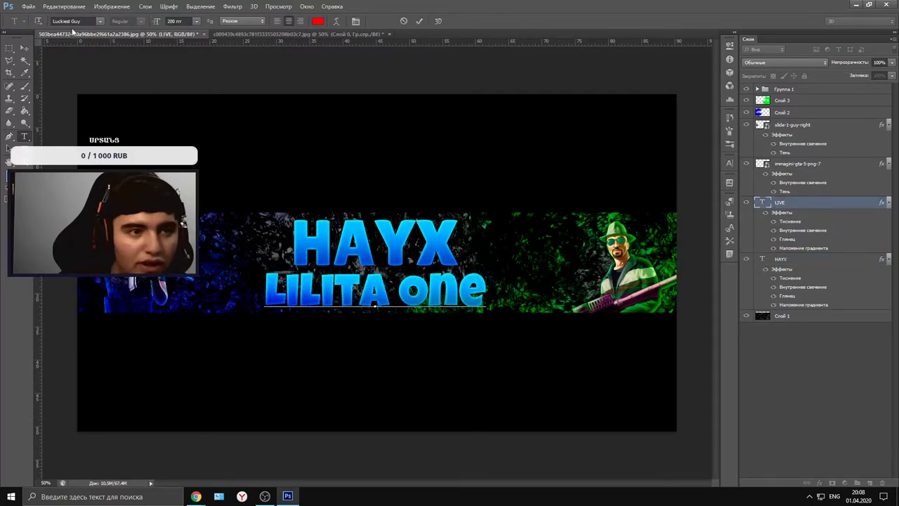
pyautogui.moveTo(83, 21); pyautogui.dragTo(52, 26)
pyautogui.hotkey('ctrl', 'v')
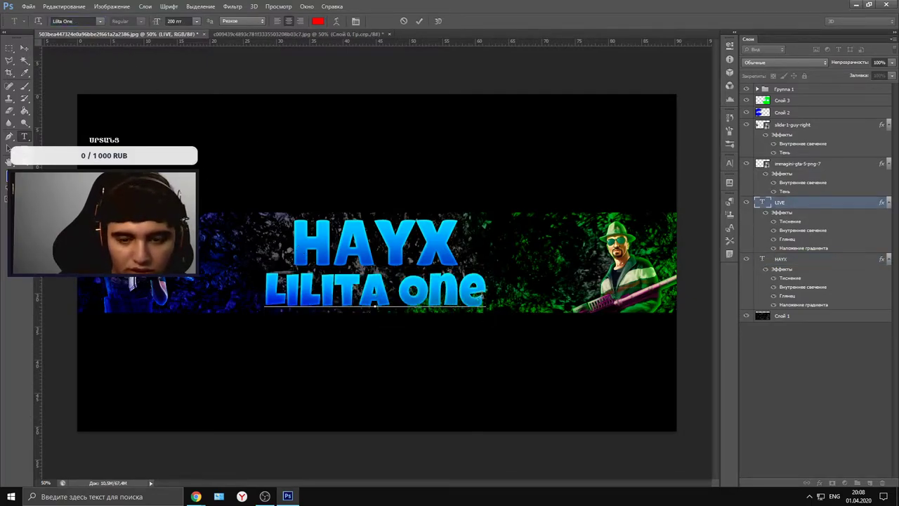
pyautogui.moveTo(482, 297); pyautogui.dragTo(261, 285)
pyautogui.press('Return')
pyautogui.write('LIVE')
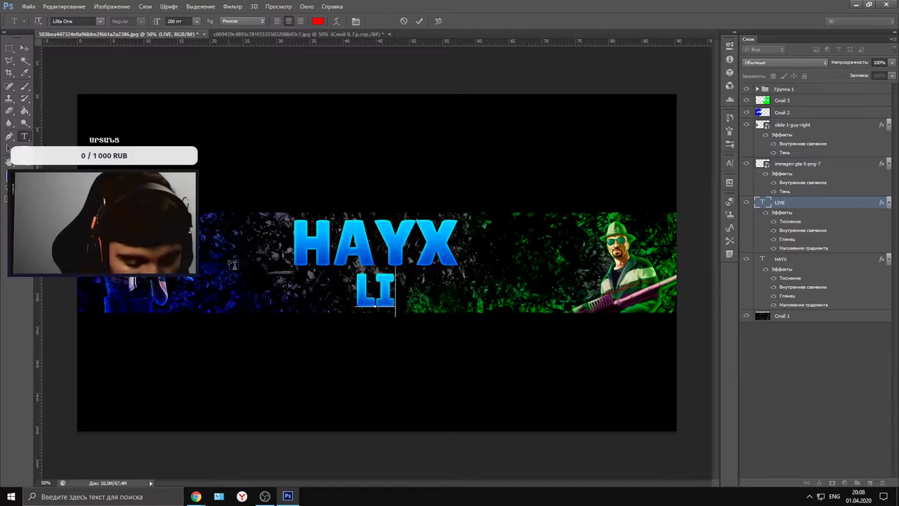
pyautogui.click(71, 21)
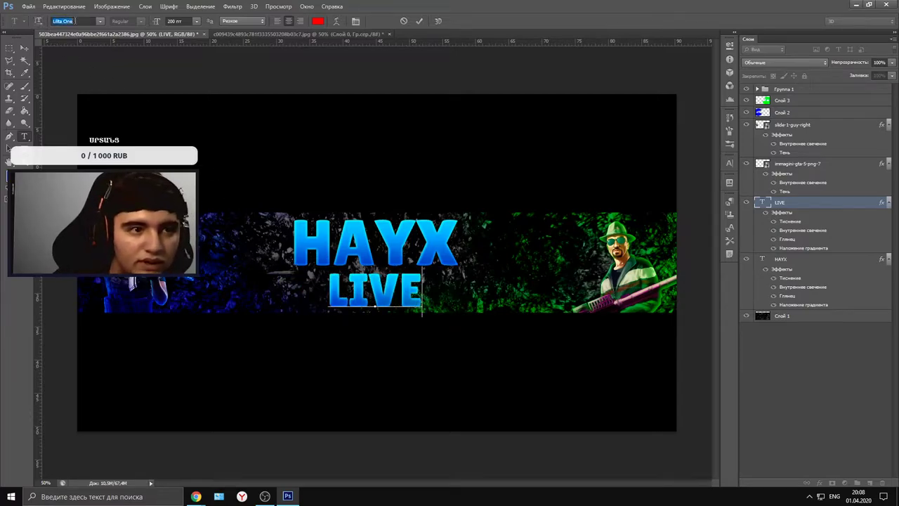
pyautogui.click(24, 47)
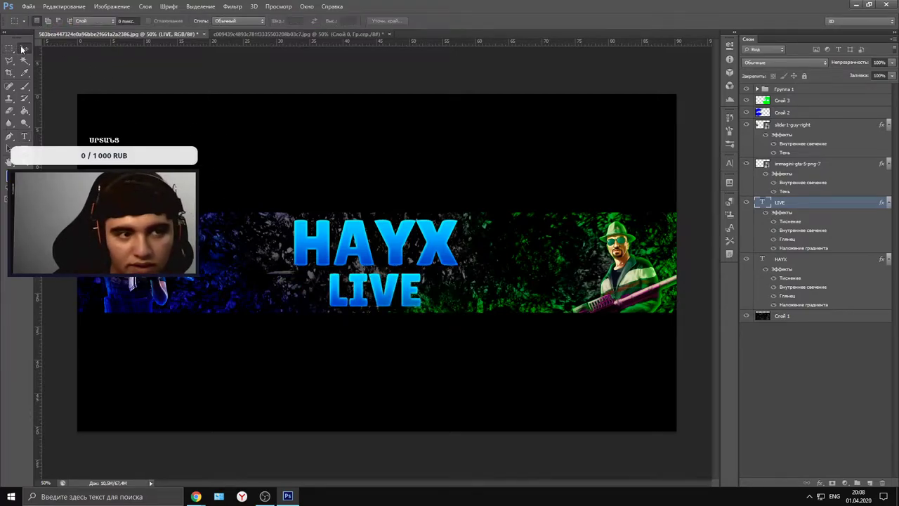
# - Nudge the HAYX and LIVE titles into horizontal alignment at the banner's centre, with HAYX slightly closer above LIVE
pyautogui.click(404, 300)
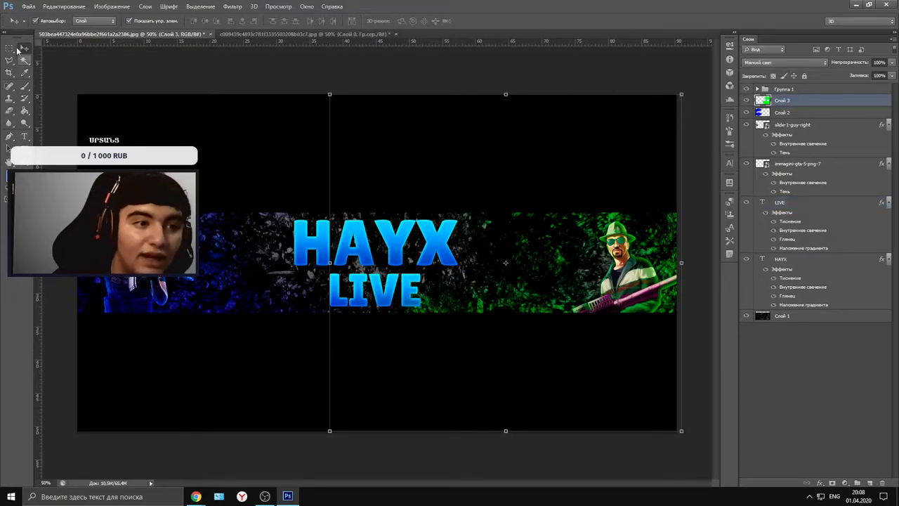
pyautogui.click(789, 203)
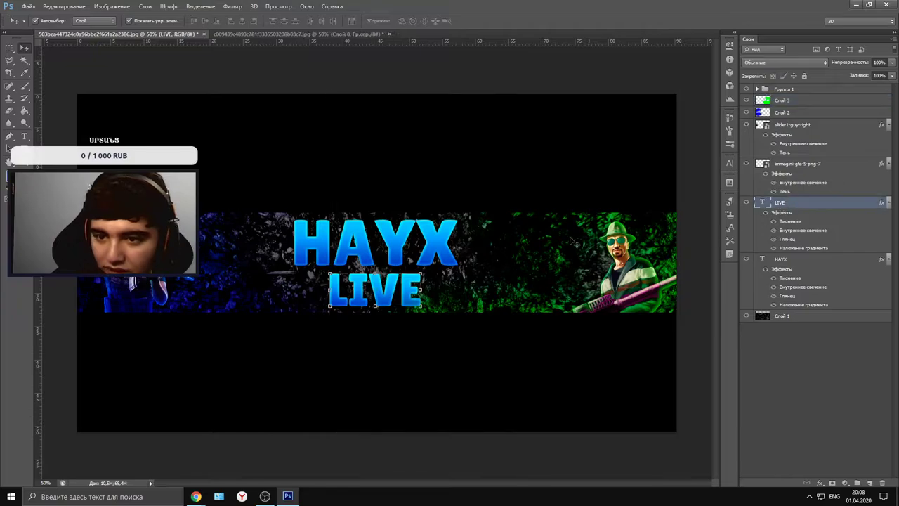
pyautogui.click(406, 247)
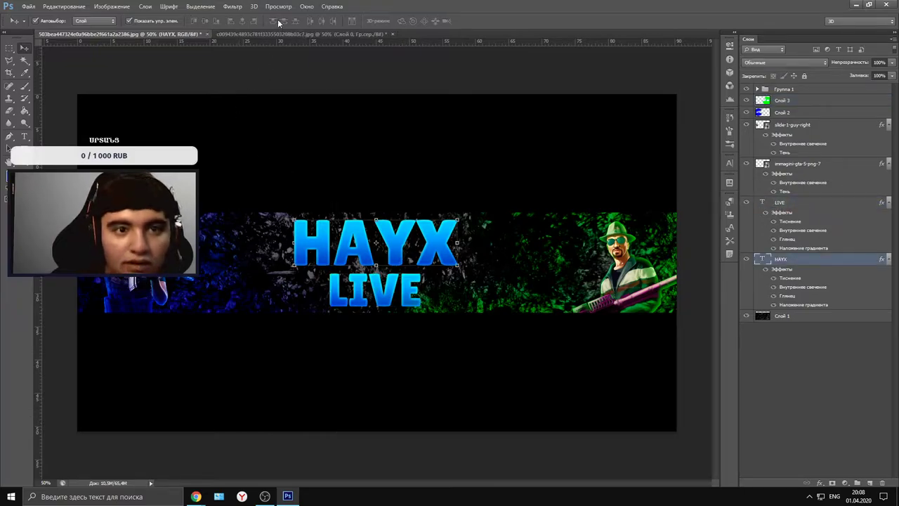
pyautogui.moveTo(425, 227); pyautogui.dragTo(431, 247)
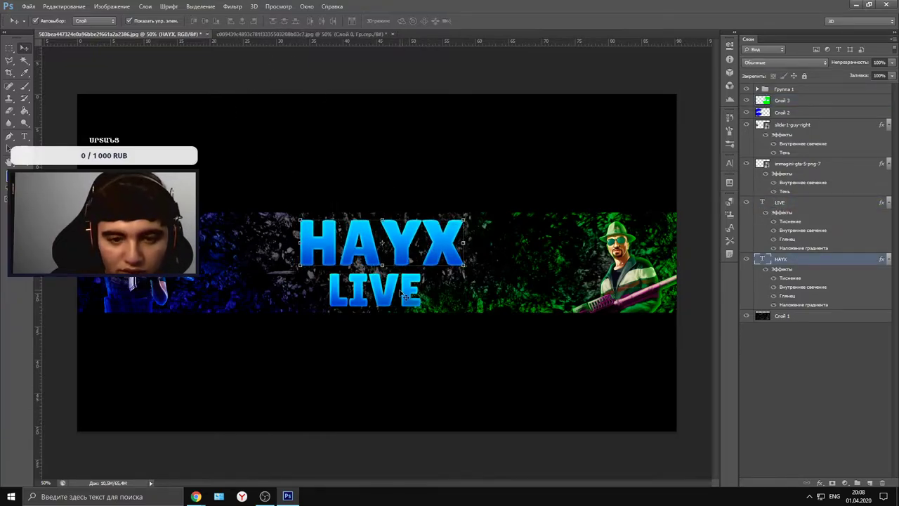
pyautogui.moveTo(402, 294); pyautogui.dragTo(404, 294)
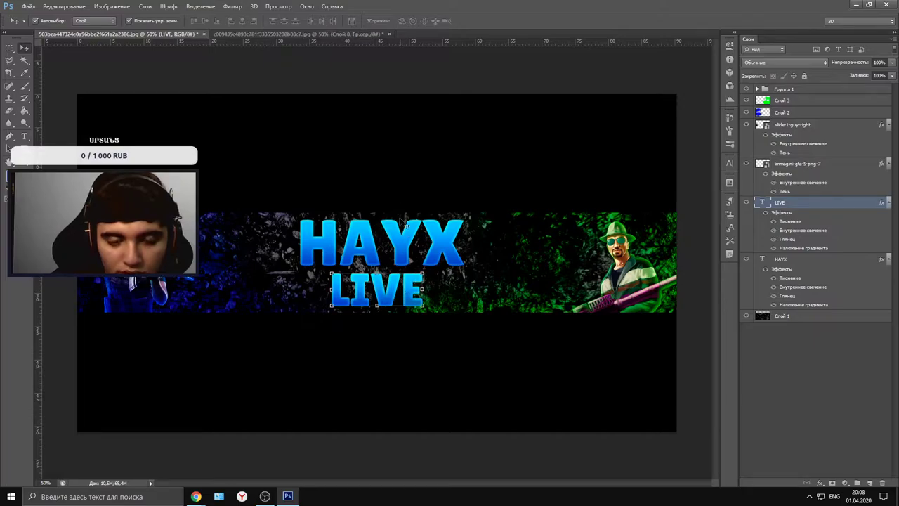
pyautogui.moveTo(421, 235); pyautogui.dragTo(415, 235)
pyautogui.moveTo(411, 266); pyautogui.dragTo(413, 270)
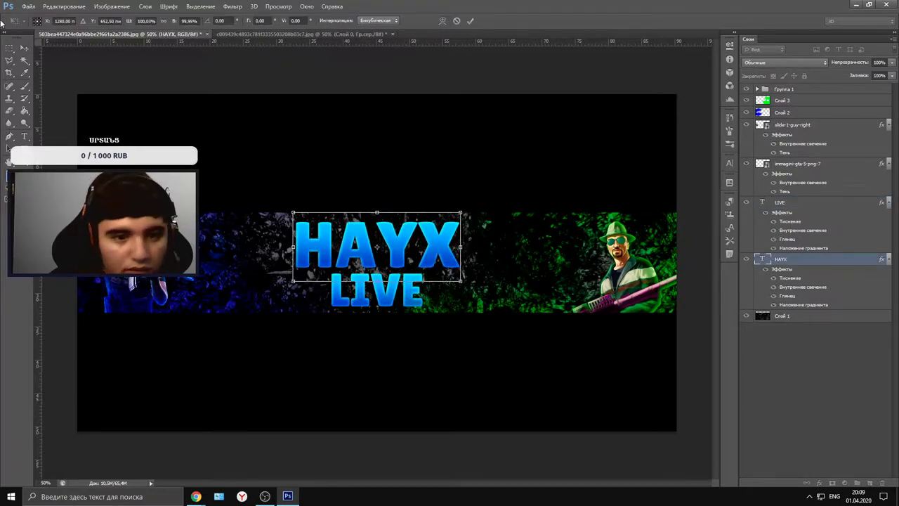
pyautogui.click(23, 48)
pyautogui.click(381, 186)
# - In the LIVE text layer's style, change the inner glow colour to pure green 00ff00
pyautogui.click(388, 300)
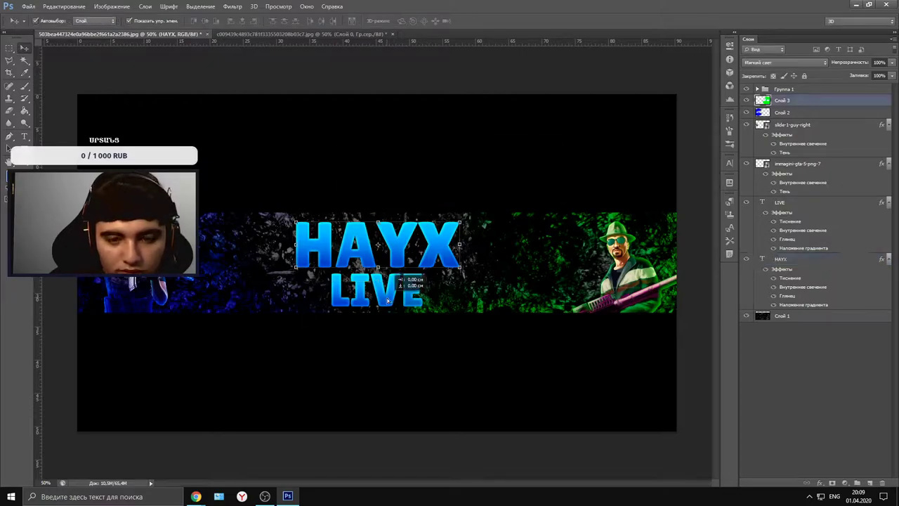
pyautogui.rightClick(790, 209)
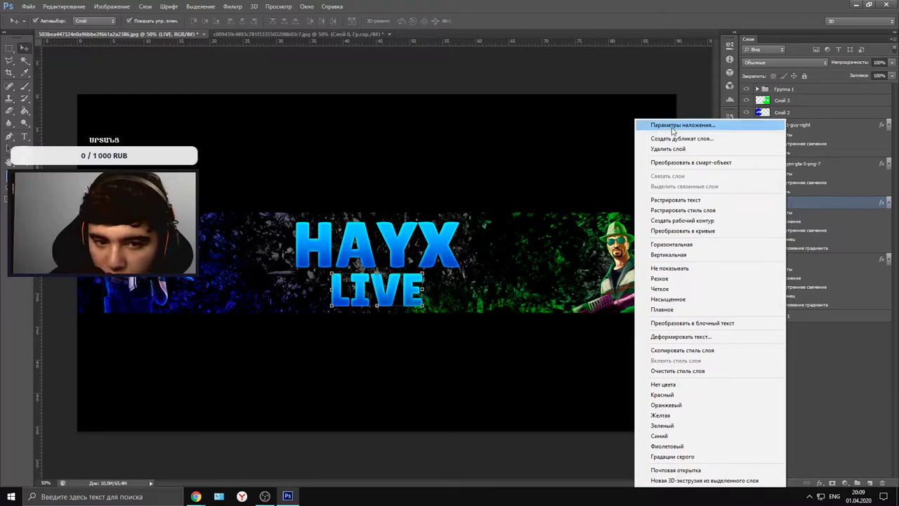
pyautogui.click(673, 125)
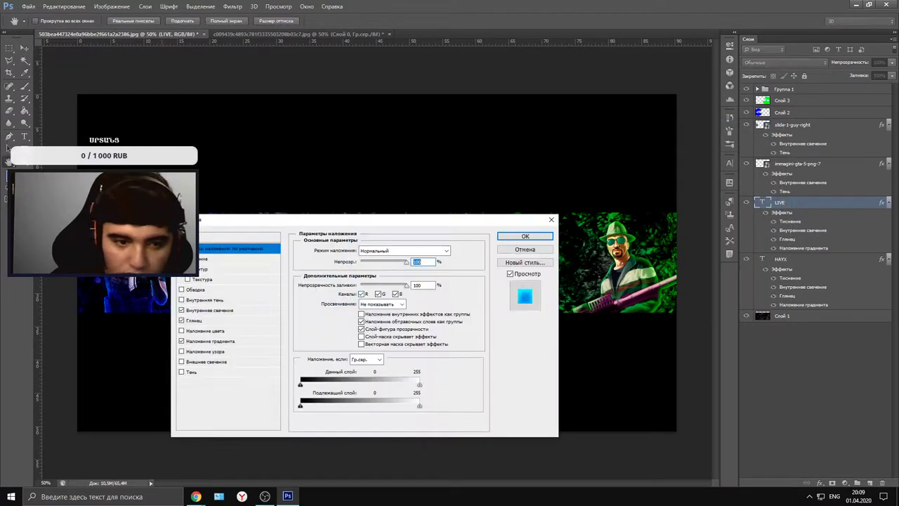
pyautogui.click(241, 312)
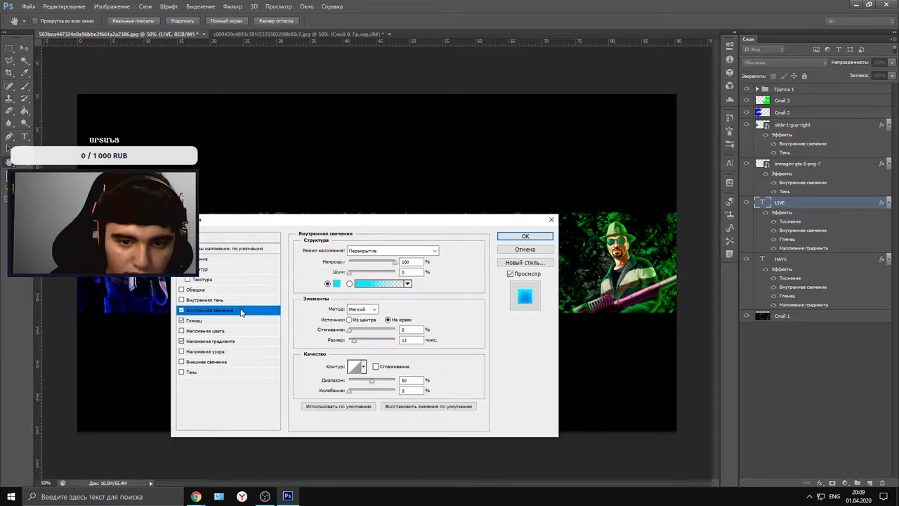
pyautogui.click(337, 283)
pyautogui.click(329, 421)
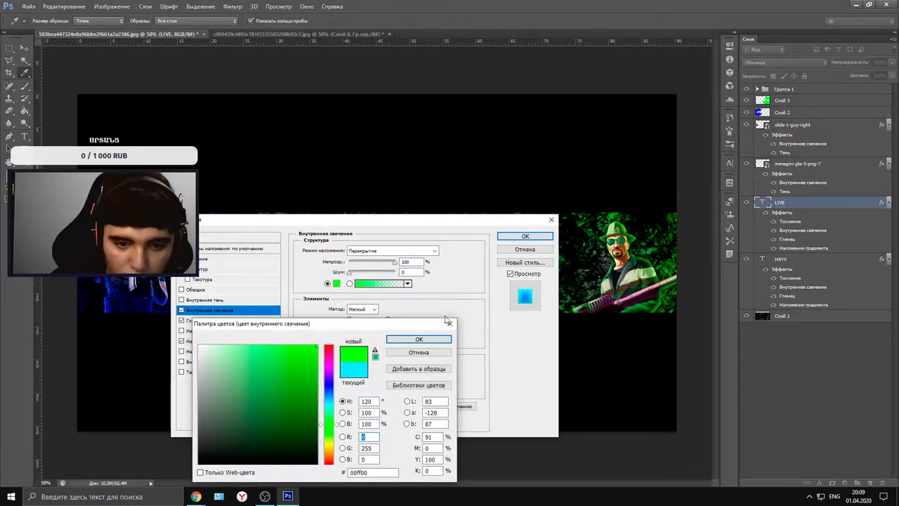
pyautogui.click(419, 339)
# - Open the LIVE layer's gradient overlay for editing and set the gradient's start colour stop to bright green
pyautogui.click(182, 340)
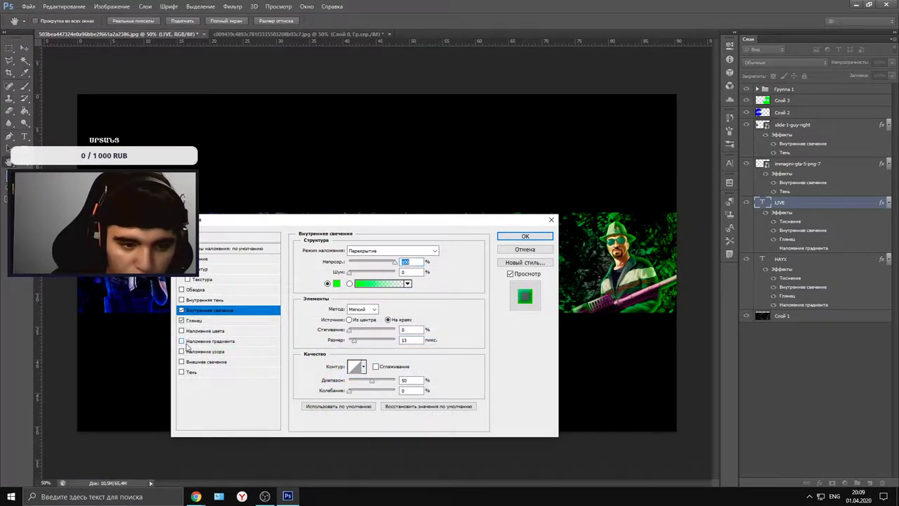
pyautogui.click(182, 340)
pyautogui.click(209, 340)
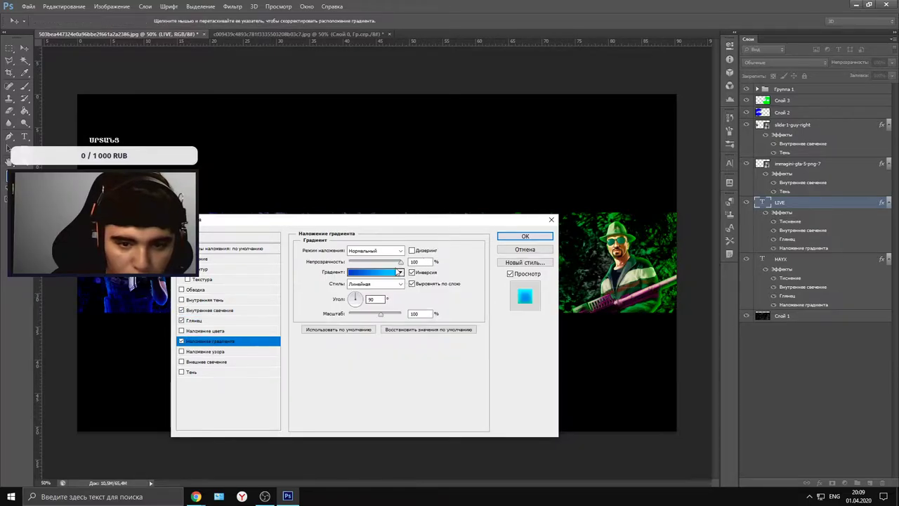
pyautogui.click(389, 275)
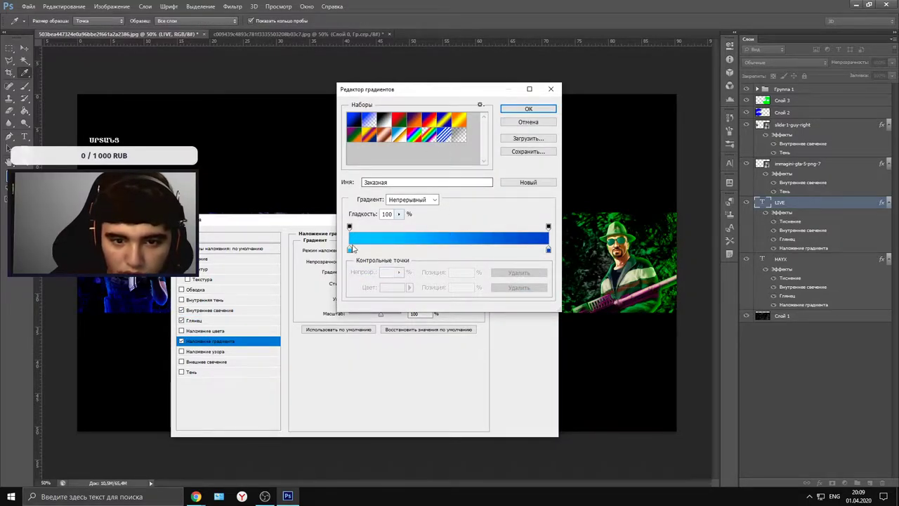
pyautogui.click(350, 250)
pyautogui.click(390, 288)
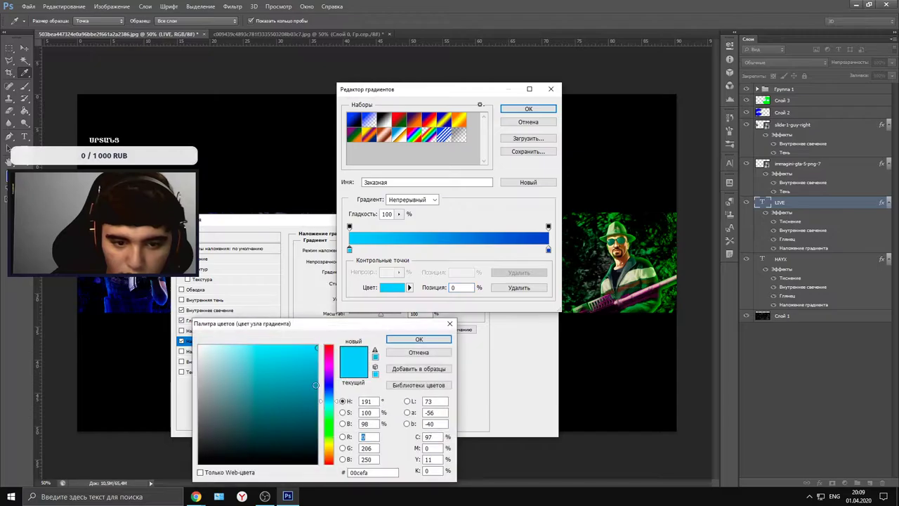
pyautogui.click(333, 426)
pyautogui.click(418, 339)
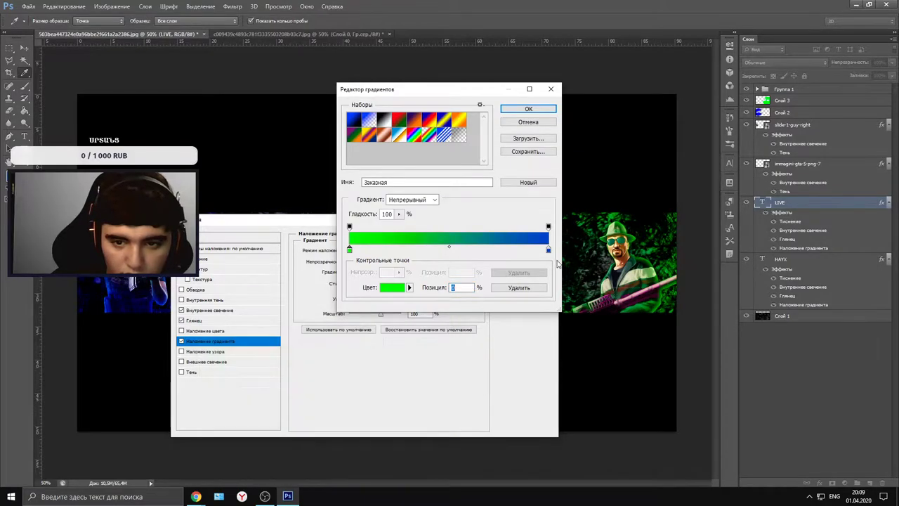
# - Set the gradient's end colour stop at 100% to dark green 067004
pyautogui.click(548, 250)
pyautogui.click(390, 288)
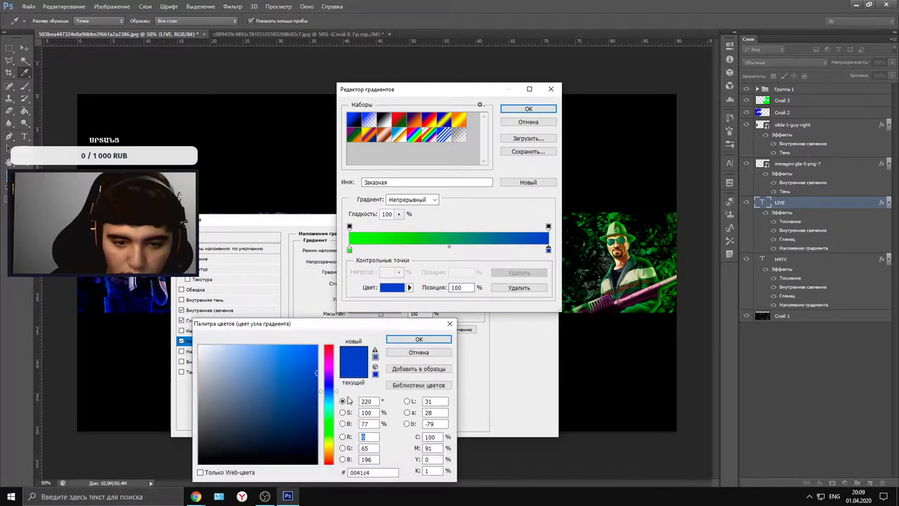
pyautogui.moveTo(333, 424); pyautogui.dragTo(322, 420)
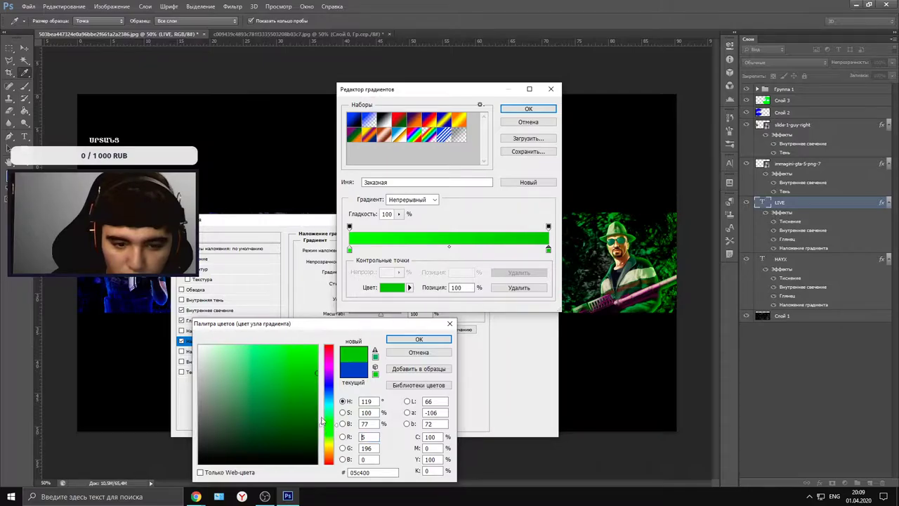
pyautogui.moveTo(314, 375); pyautogui.dragTo(314, 412)
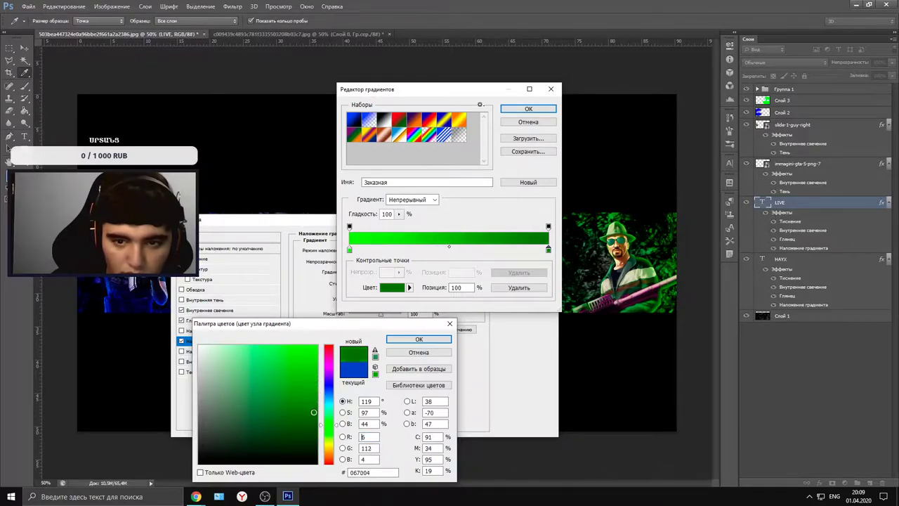
pyautogui.click(417, 340)
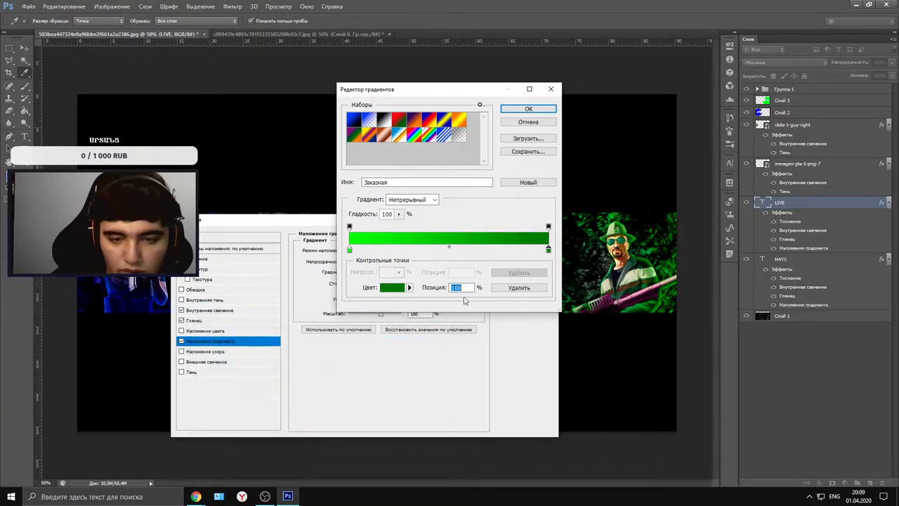
# - Set the gradient's start colour stop at 0% to spring green 00ff7e and apply the LIVE layer style
pyautogui.click(349, 251)
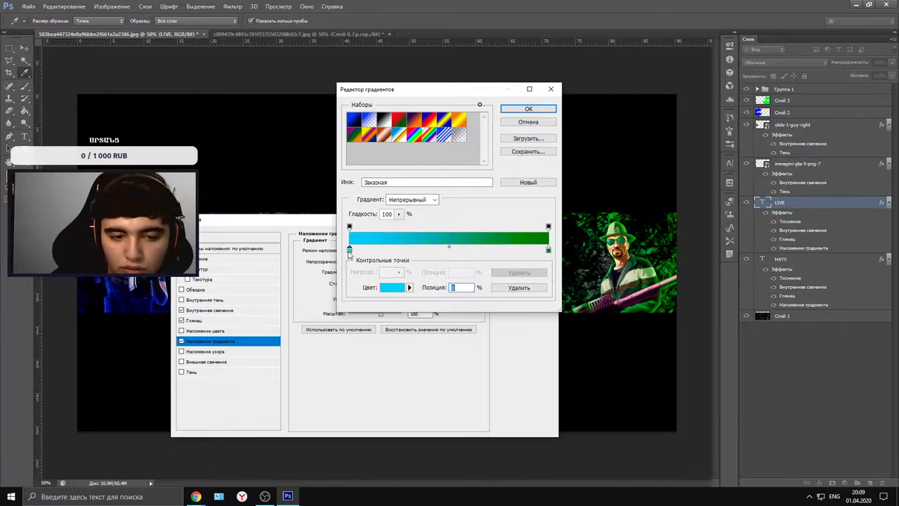
pyautogui.click(400, 289)
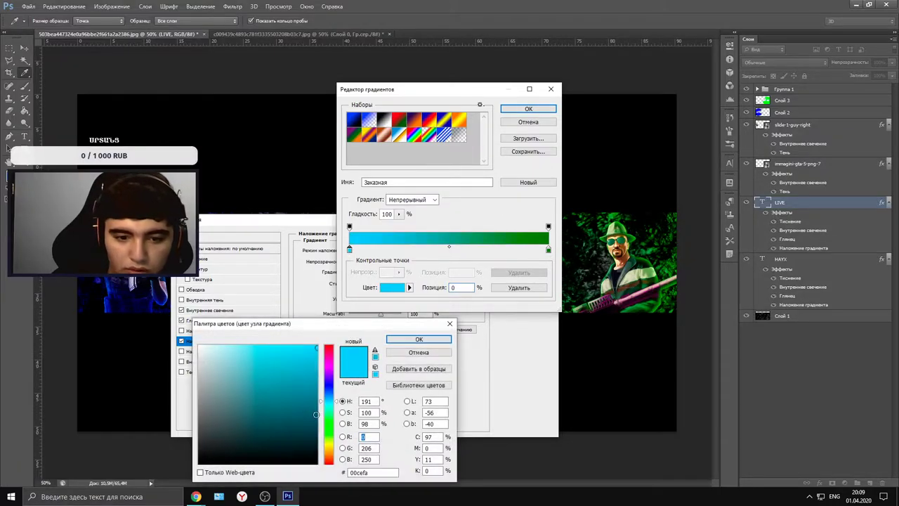
pyautogui.click(328, 414)
pyautogui.click(310, 369)
pyautogui.moveTo(312, 364); pyautogui.dragTo(334, 329)
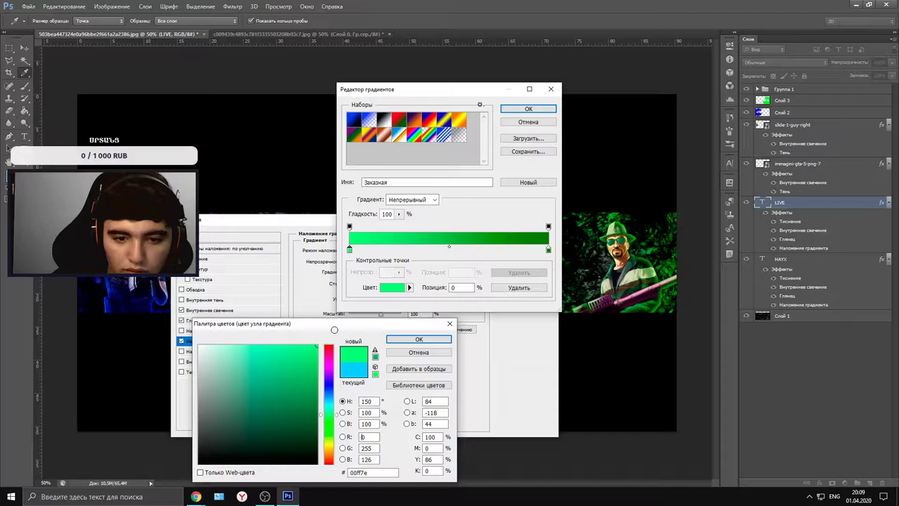
pyautogui.click(419, 339)
pyautogui.click(528, 109)
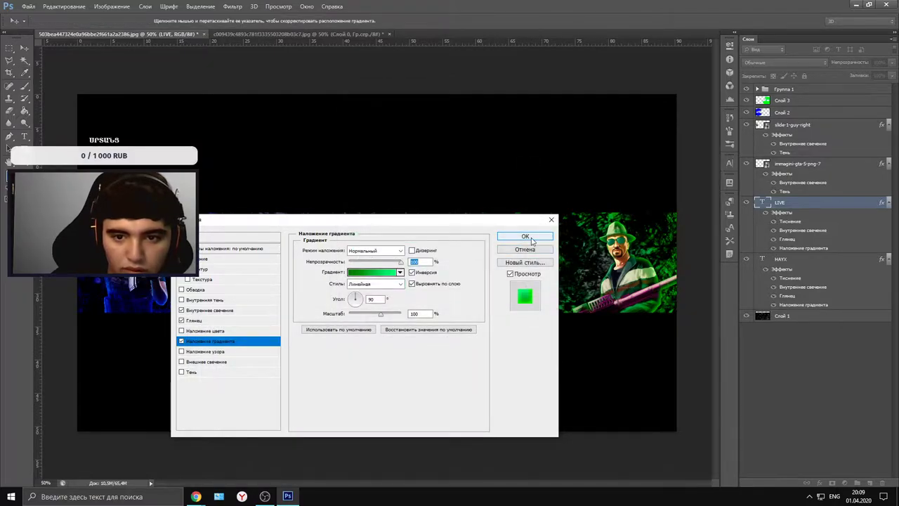
pyautogui.click(526, 237)
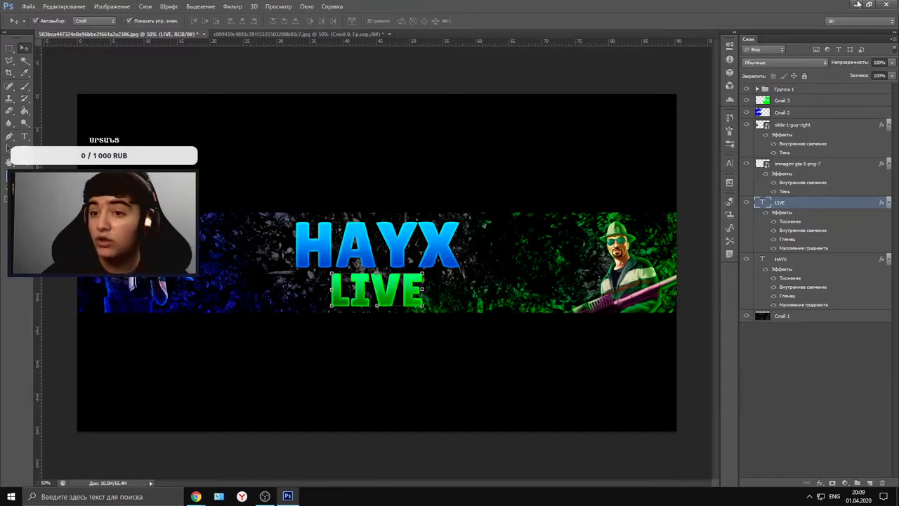
# - Exit Photoshop without saving the open documents and refresh the desktop
pyautogui.click(886, 4)
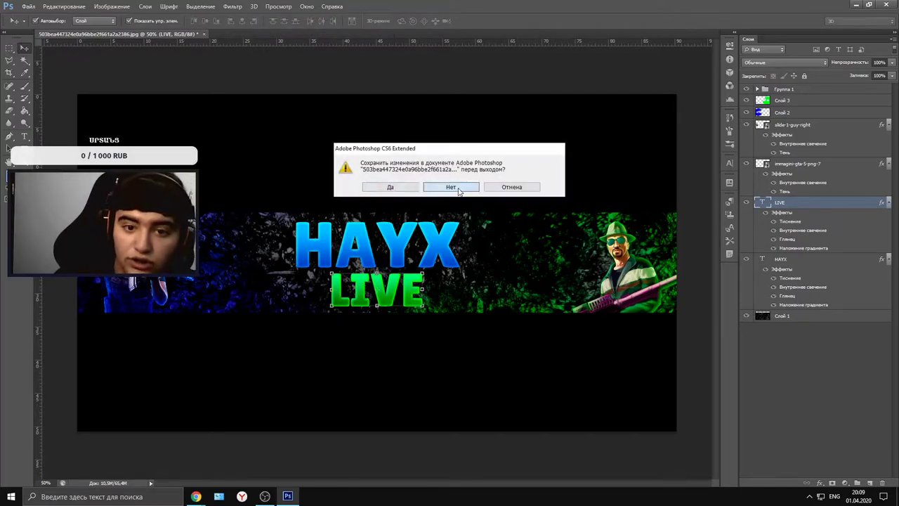
pyautogui.click(458, 191)
pyautogui.rightClick(566, 270)
pyautogui.click(593, 295)
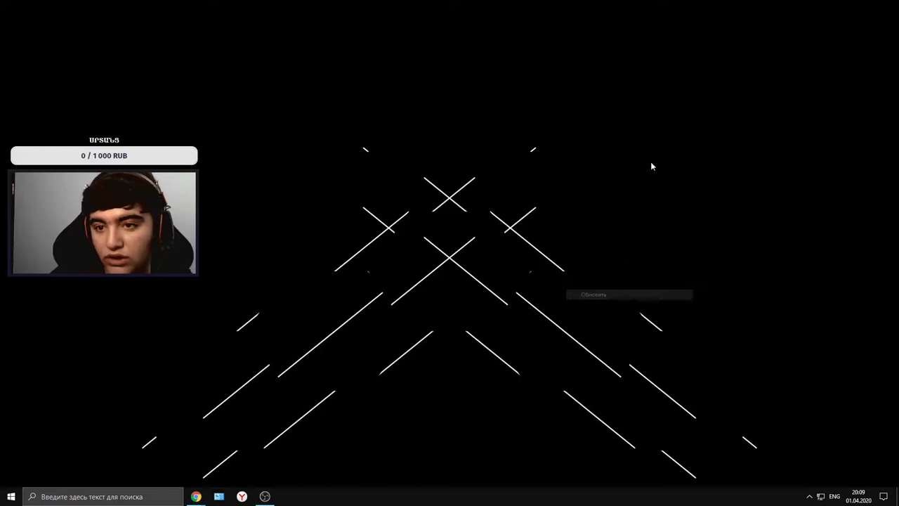
# - Delete the banner's source image files from the desktop, including the immagini picture, and refresh the desktop
pyautogui.moveTo(665, 84); pyautogui.dragTo(815, 388)
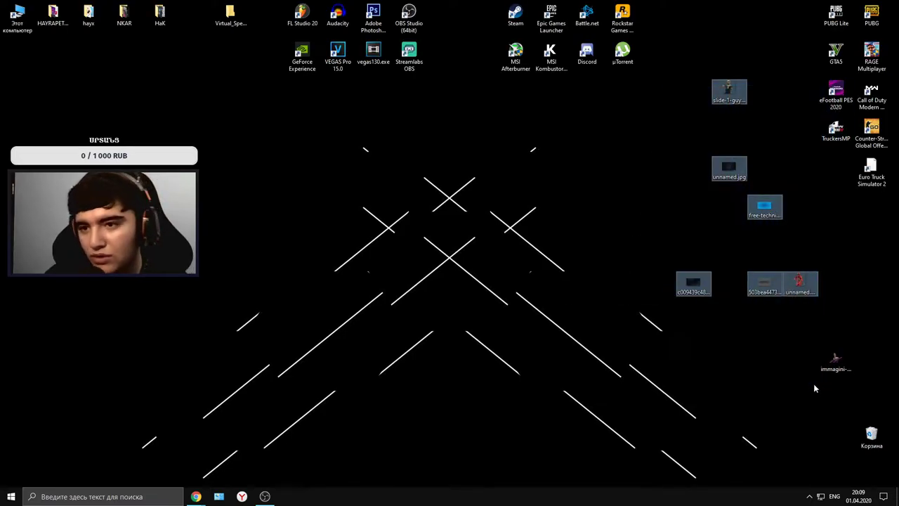
pyautogui.press('Delete')
pyautogui.moveTo(789, 310); pyautogui.dragTo(822, 361)
pyautogui.press('Delete')
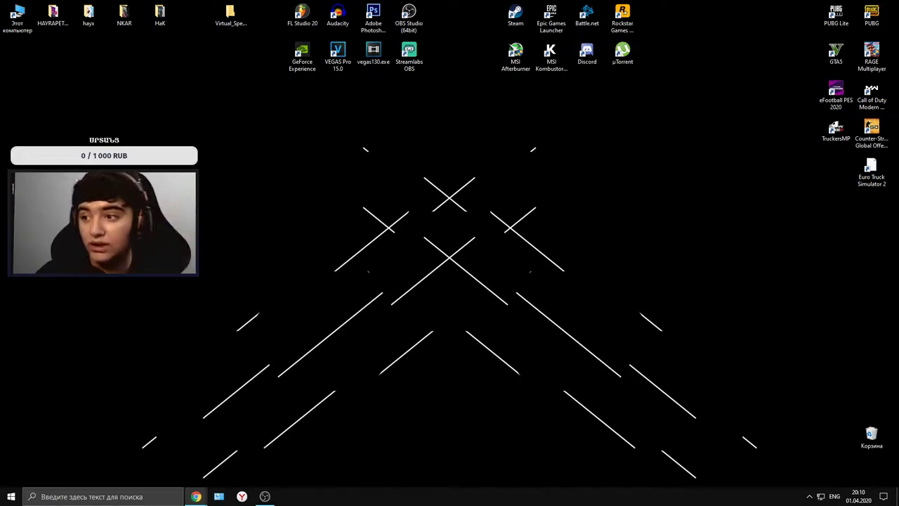
pyautogui.rightClick(480, 317)
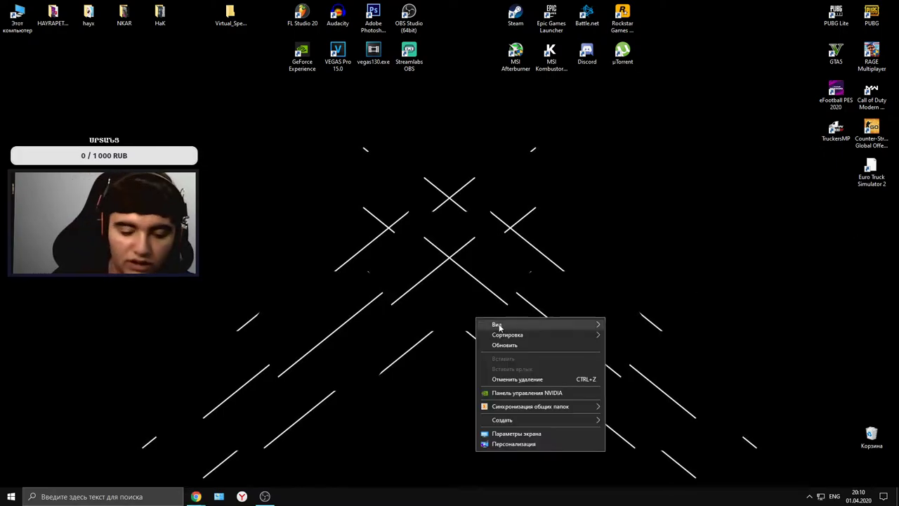
pyautogui.click(492, 344)
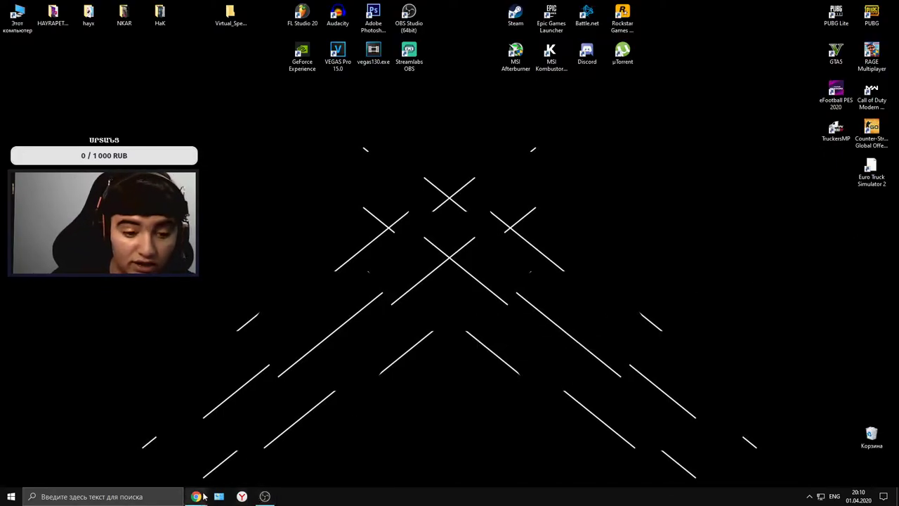
# - Launch RAGE Multiplayer and open its quick-connect page (Подключение)
pyautogui.moveTo(196, 496)
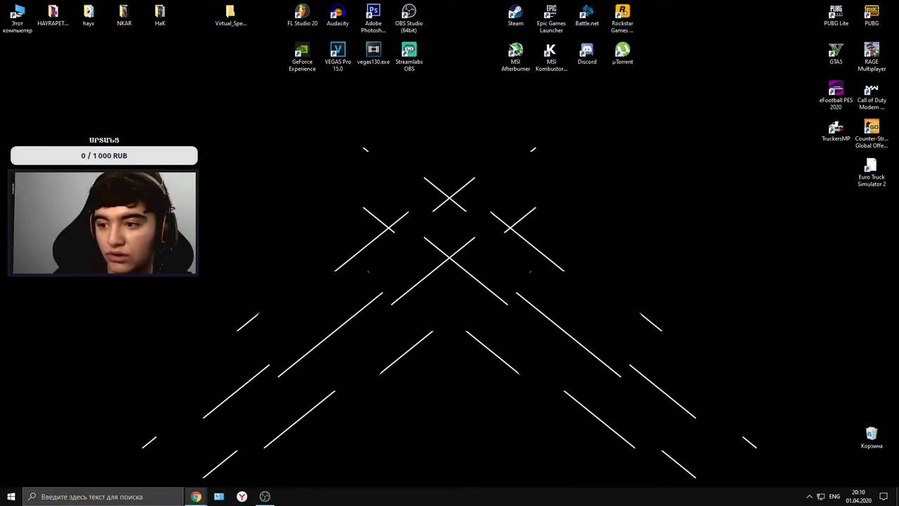
pyautogui.doubleClick(864, 58)
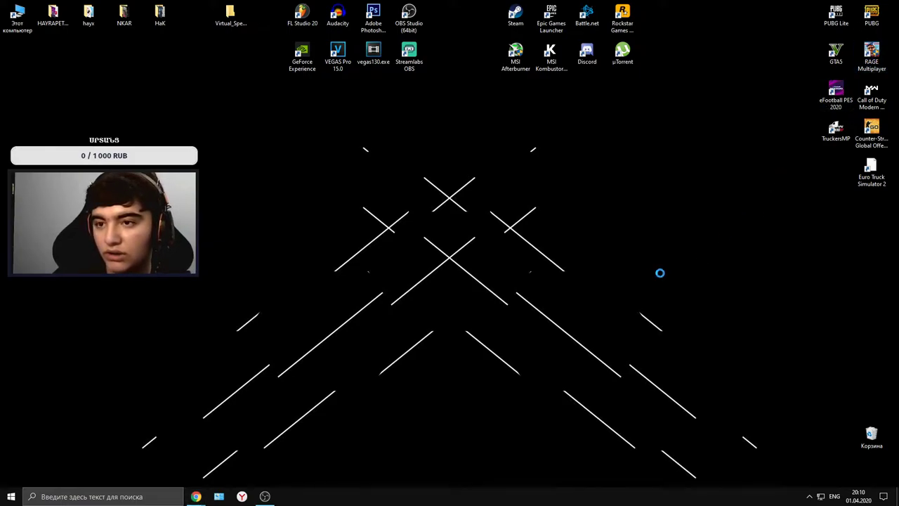
pyautogui.click(734, 309)
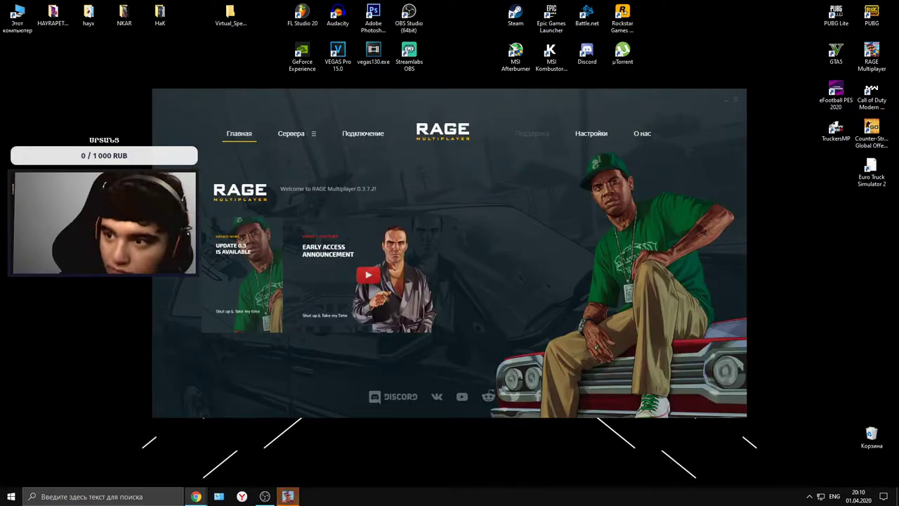
pyautogui.click(356, 138)
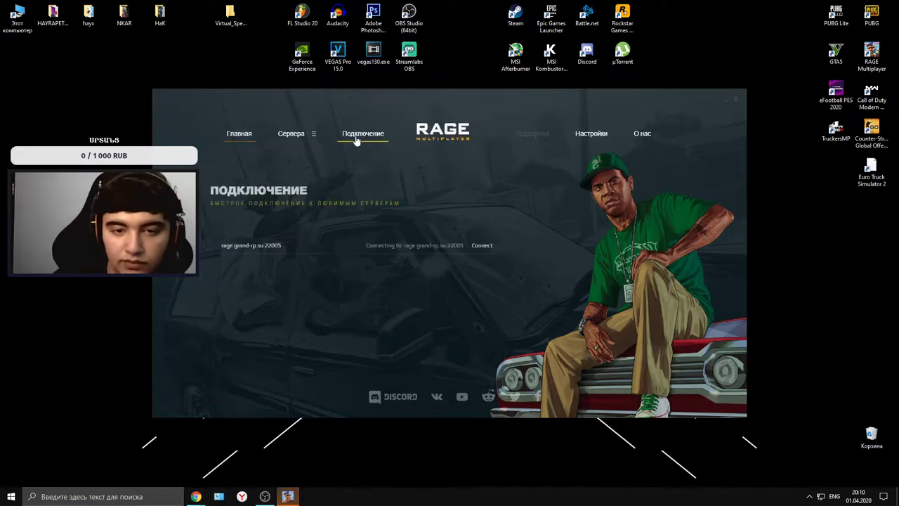
# - Switch to OBS Studio and move its window off this screen to uncover the RAGE Multiplayer launcher
pyautogui.click(265, 496)
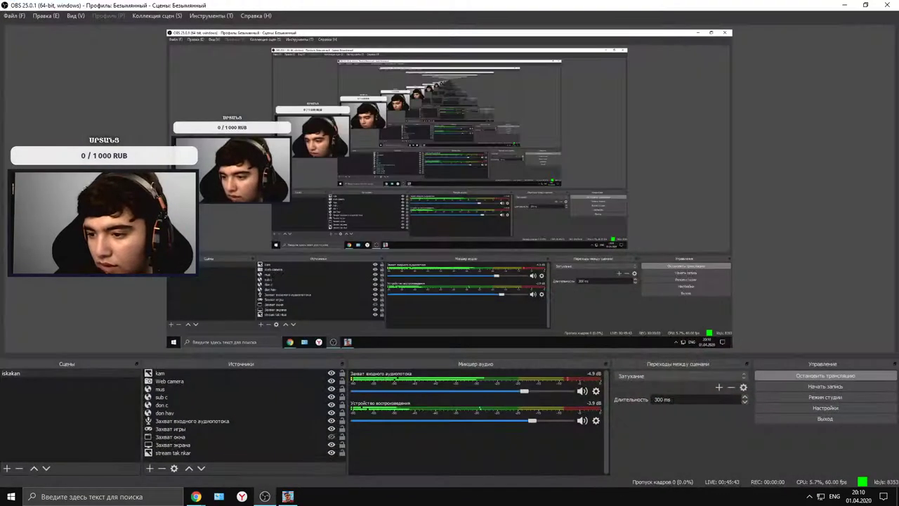
pyautogui.moveTo(386, 4); pyautogui.dragTo(898, 150)
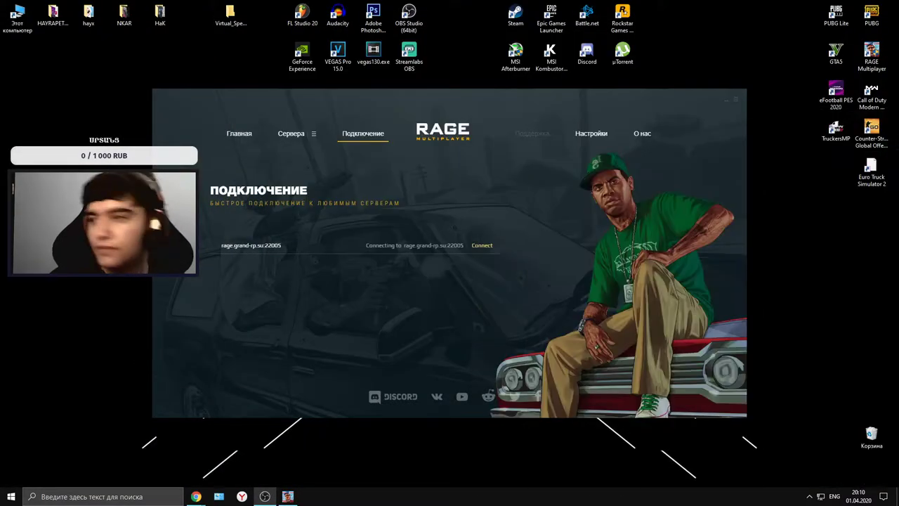